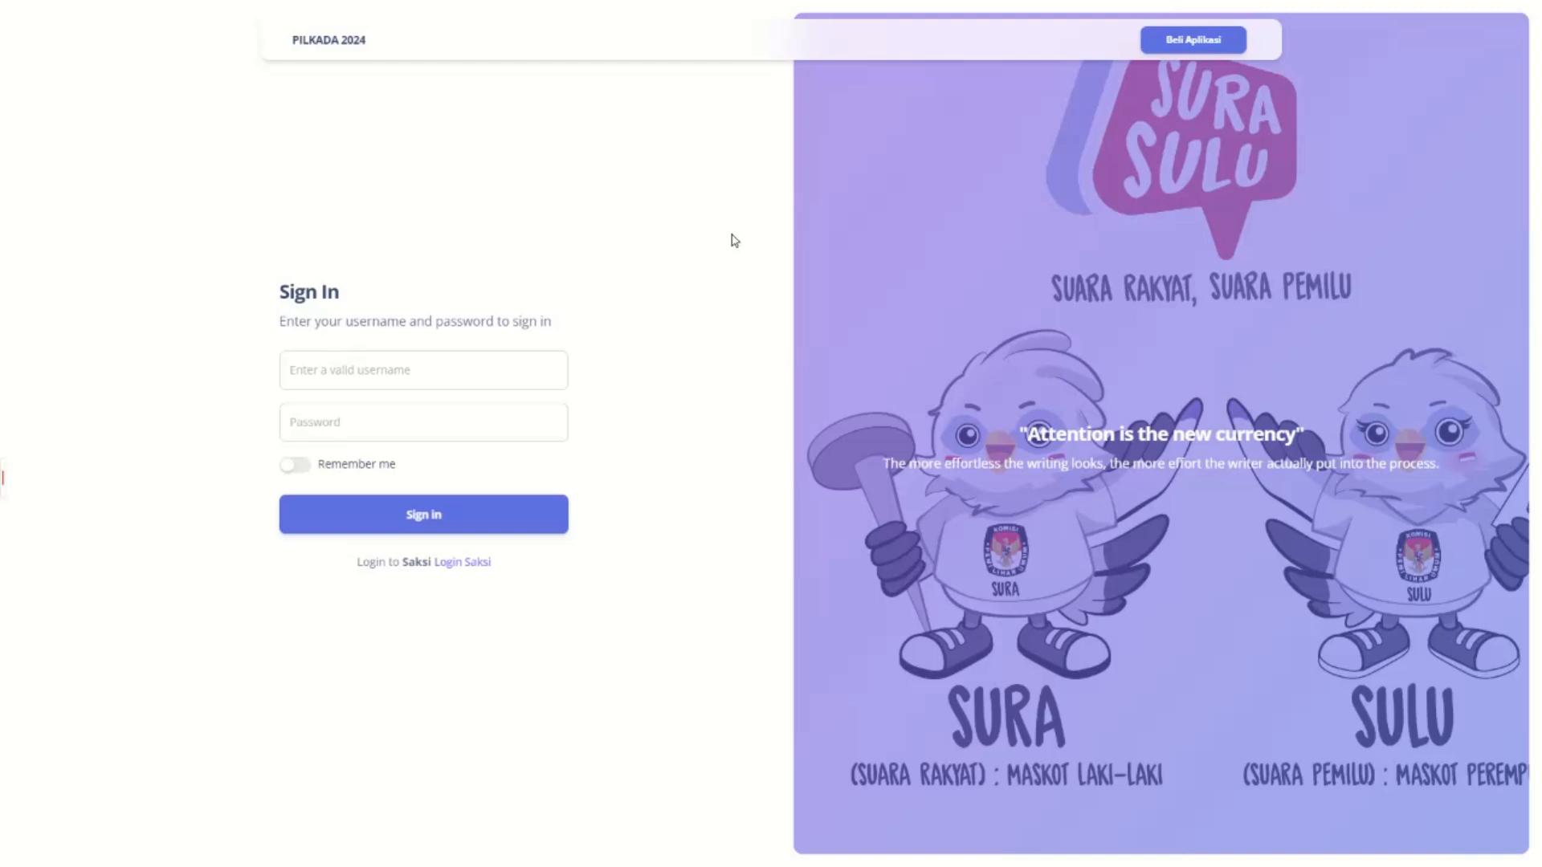
Sign in to PILKADA 2024 with username admin and the account password.
{"action": "left_click", "coordinate": [457, 360]}
{"action": "left_click", "coordinate": [398, 206]}
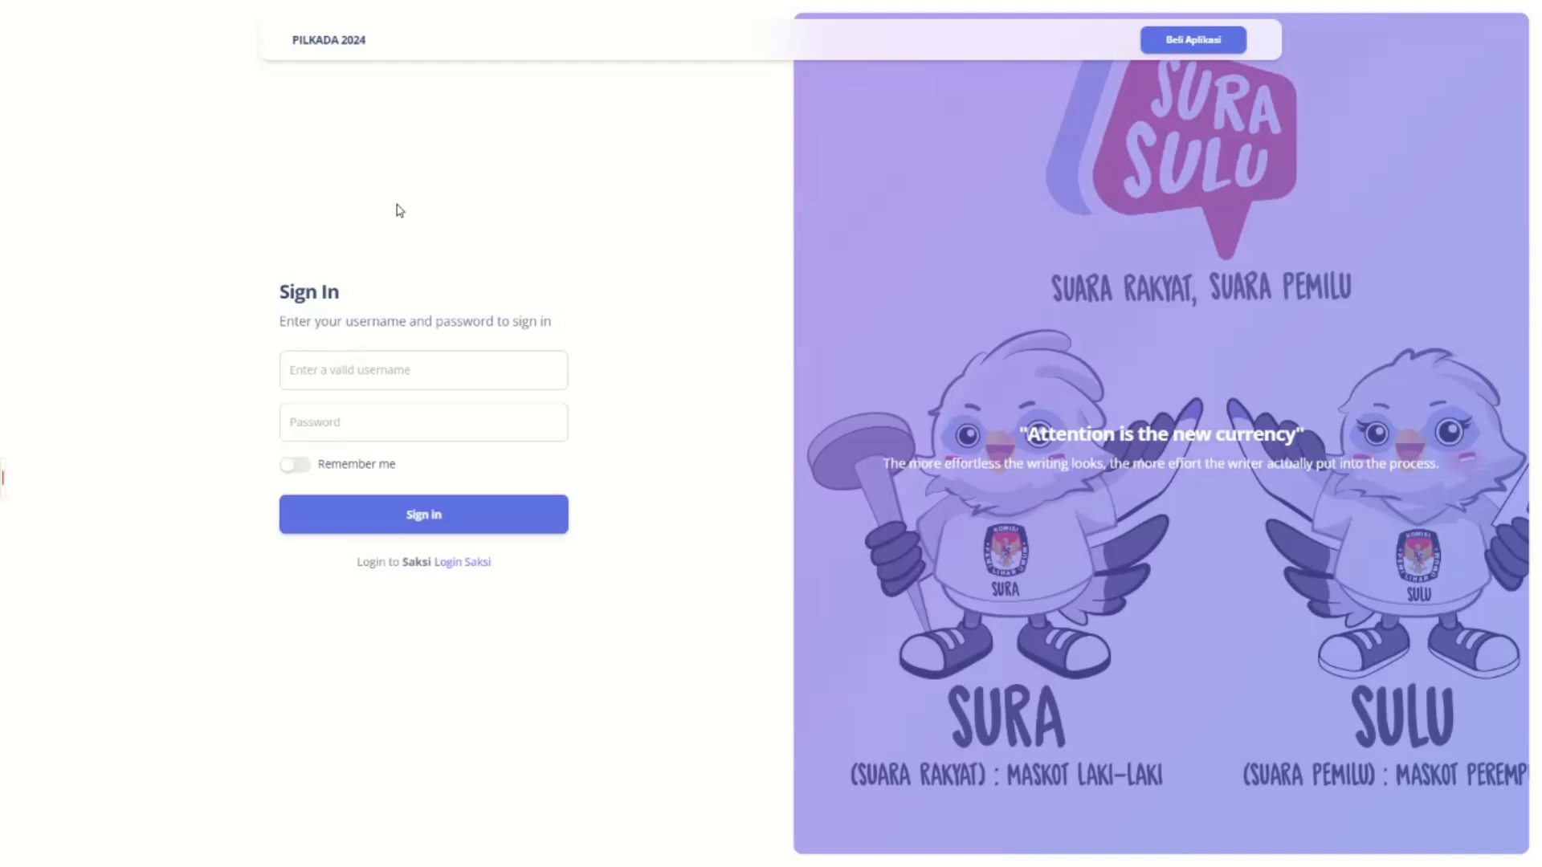
{"action": "left_click", "coordinate": [395, 365]}
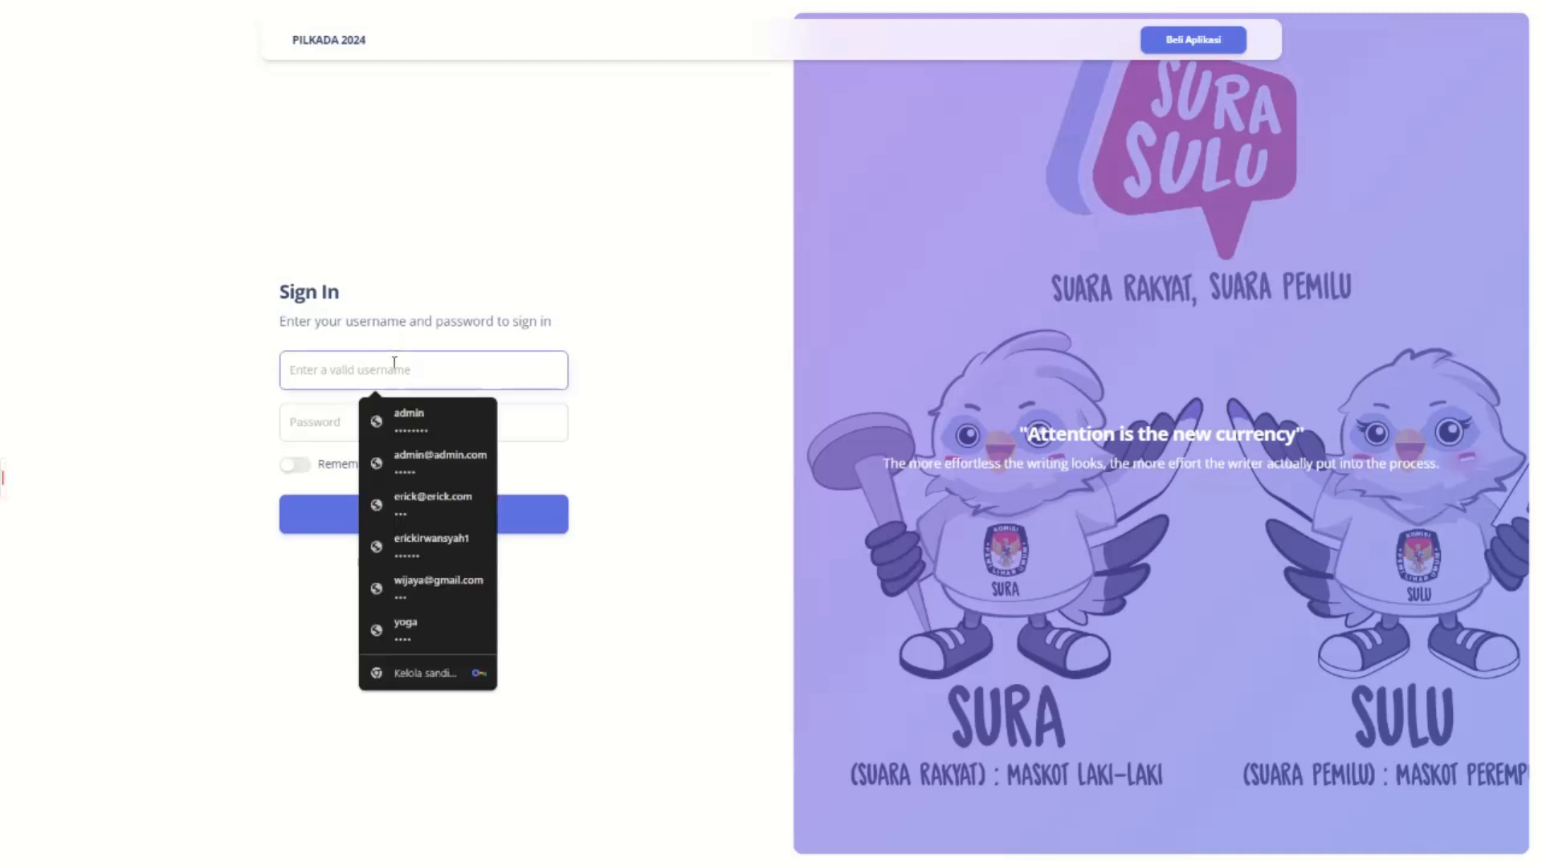
{"action": "left_click", "coordinate": [454, 127]}
{"action": "left_click", "coordinate": [461, 367]}
{"action": "type", "text": "admin"}
{"action": "key", "text": "Tab"}
{"action": "type", "text": "•••"}
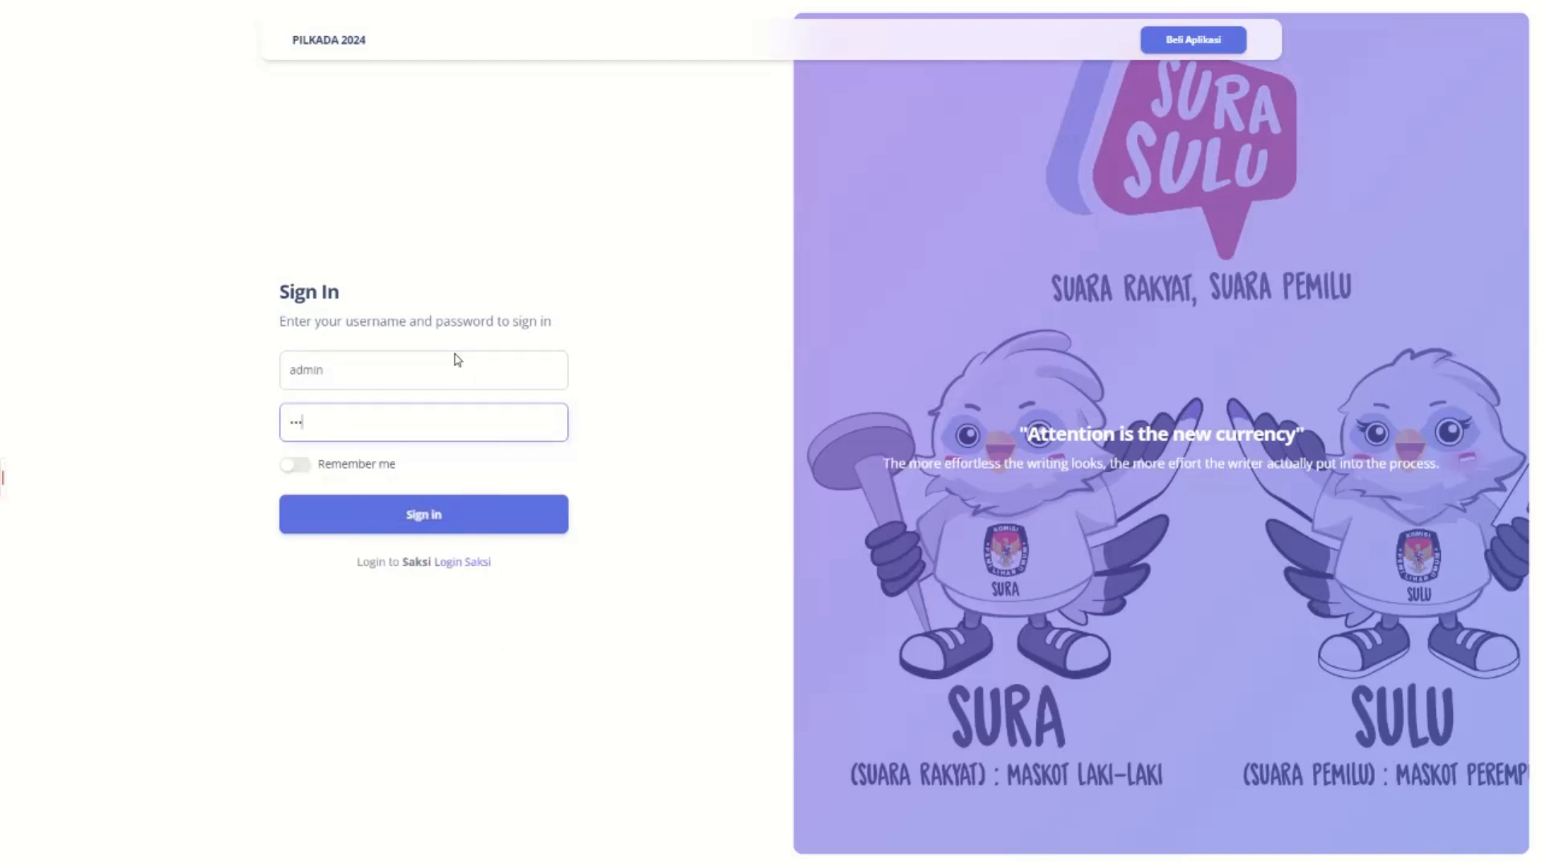
{"action": "key", "text": "Return"}
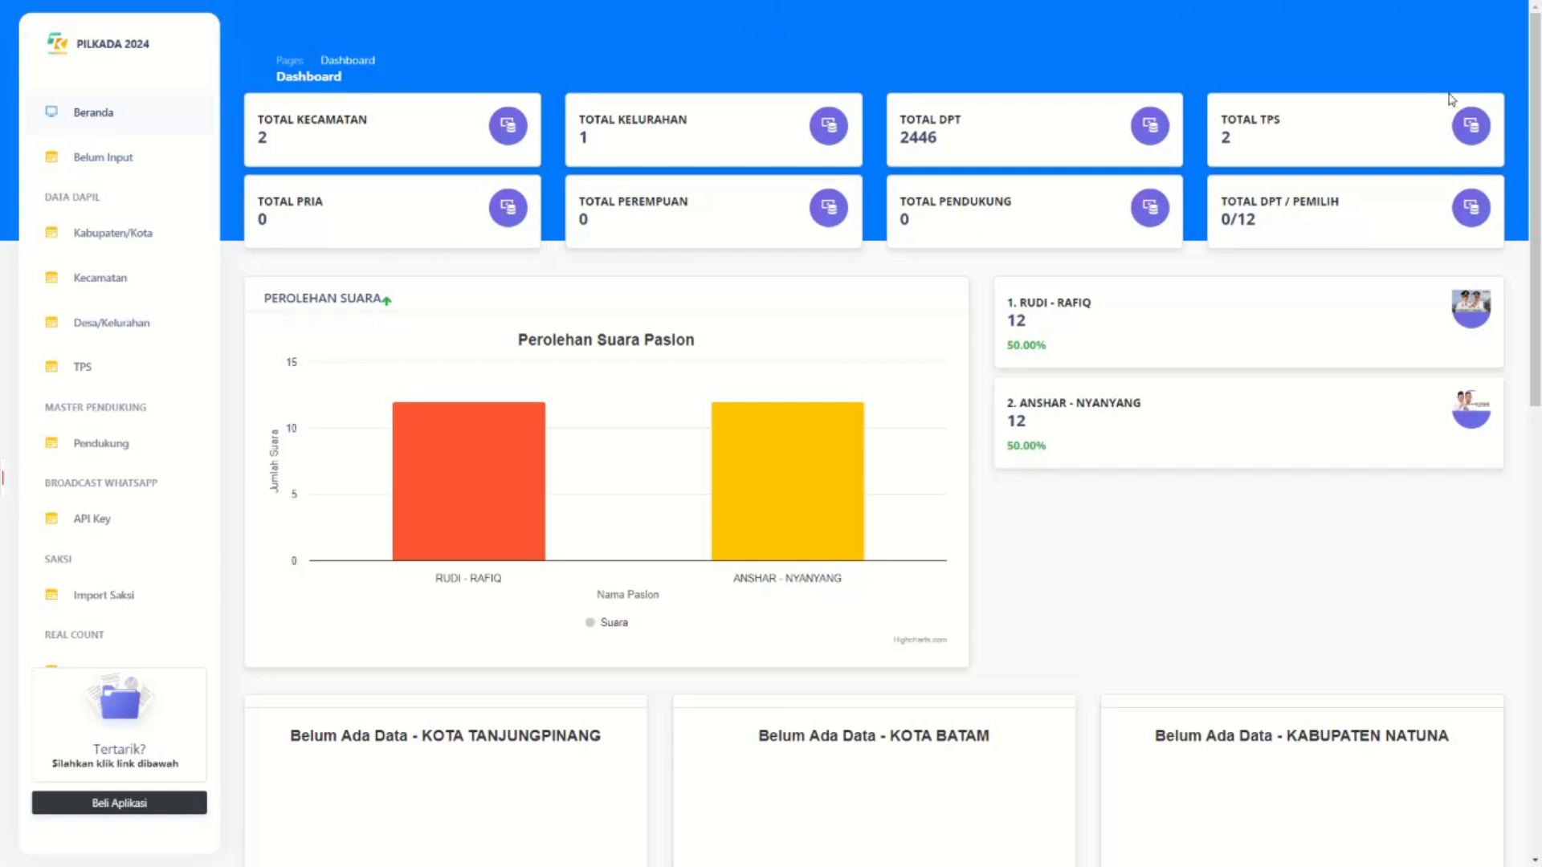
{"action": "mouse_move", "coordinate": [740, 436]}
{"action": "left_click_drag", "start_coordinate": [1009, 344], "coordinate": [1073, 362]}
{"action": "left_click_drag", "start_coordinate": [1074, 449], "coordinate": [997, 445]}
{"action": "left_click", "coordinate": [1007, 385]}
{"action": "scroll", "coordinate": [1174, 337], "scroll_direction": "down", "scroll_amount": 6}
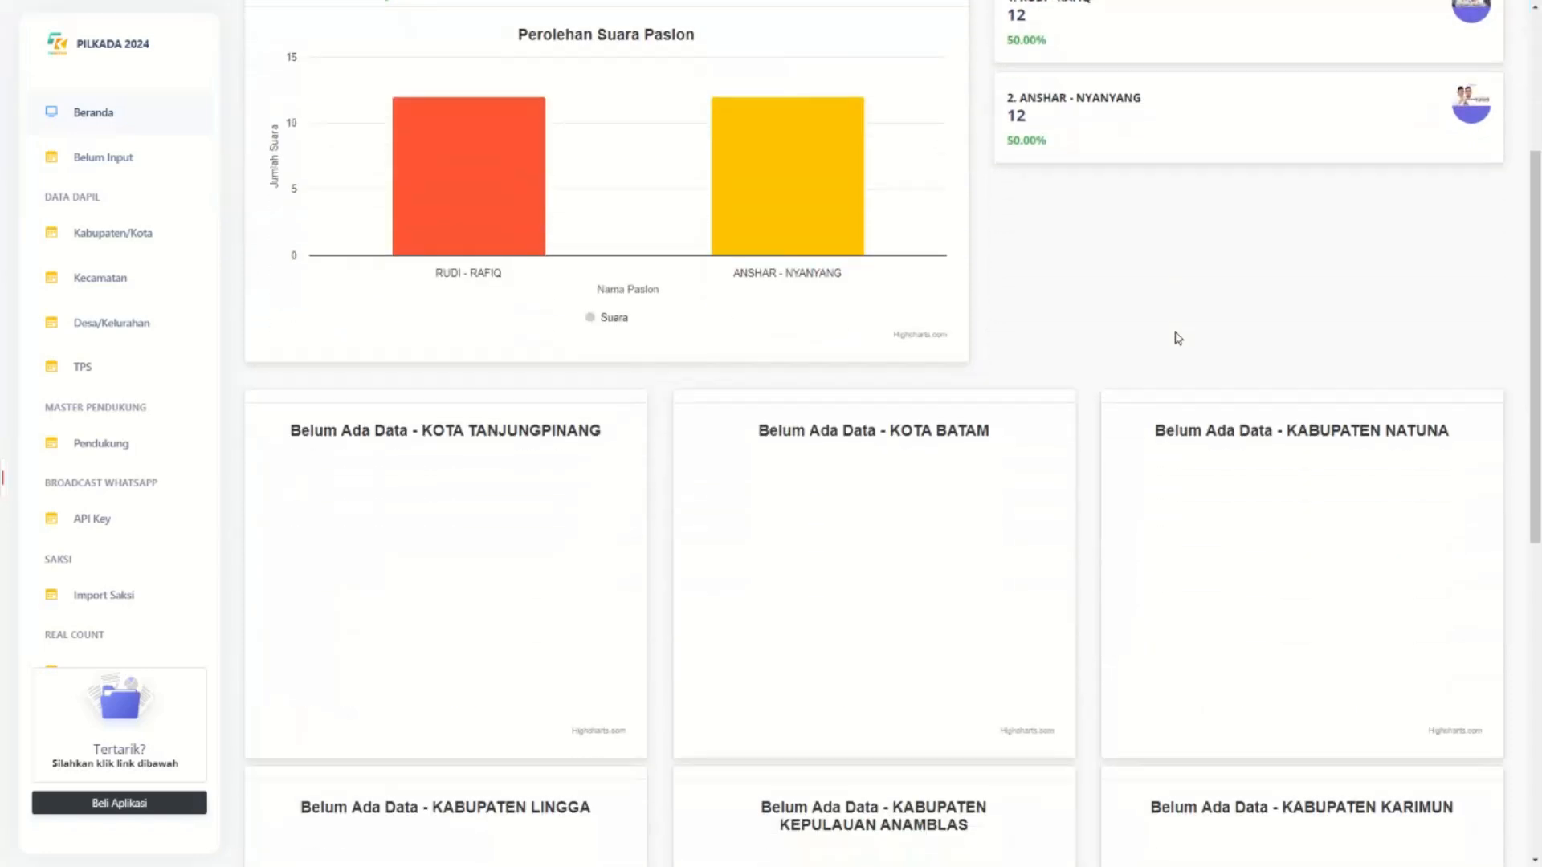
{"action": "scroll", "coordinate": [1174, 338], "scroll_direction": "down", "scroll_amount": 5}
{"action": "scroll", "coordinate": [1175, 338], "scroll_direction": "up", "scroll_amount": 9}
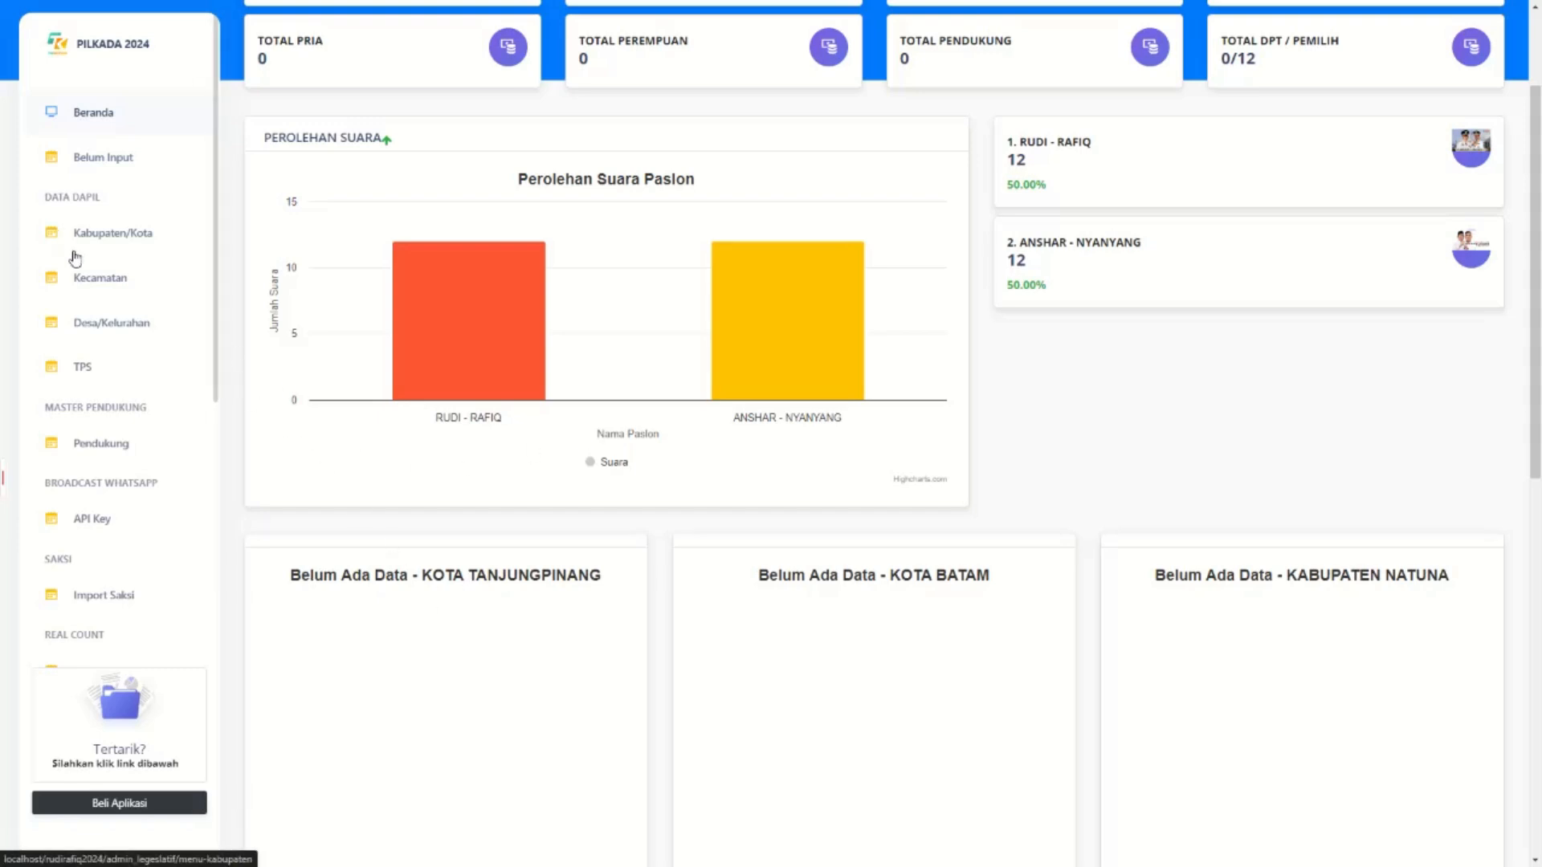
{"action": "scroll", "coordinate": [733, 468], "scroll_direction": "down", "scroll_amount": 4}
{"action": "scroll", "coordinate": [940, 534], "scroll_direction": "down", "scroll_amount": 5}
{"action": "scroll", "coordinate": [922, 534], "scroll_direction": "up", "scroll_amount": 8}
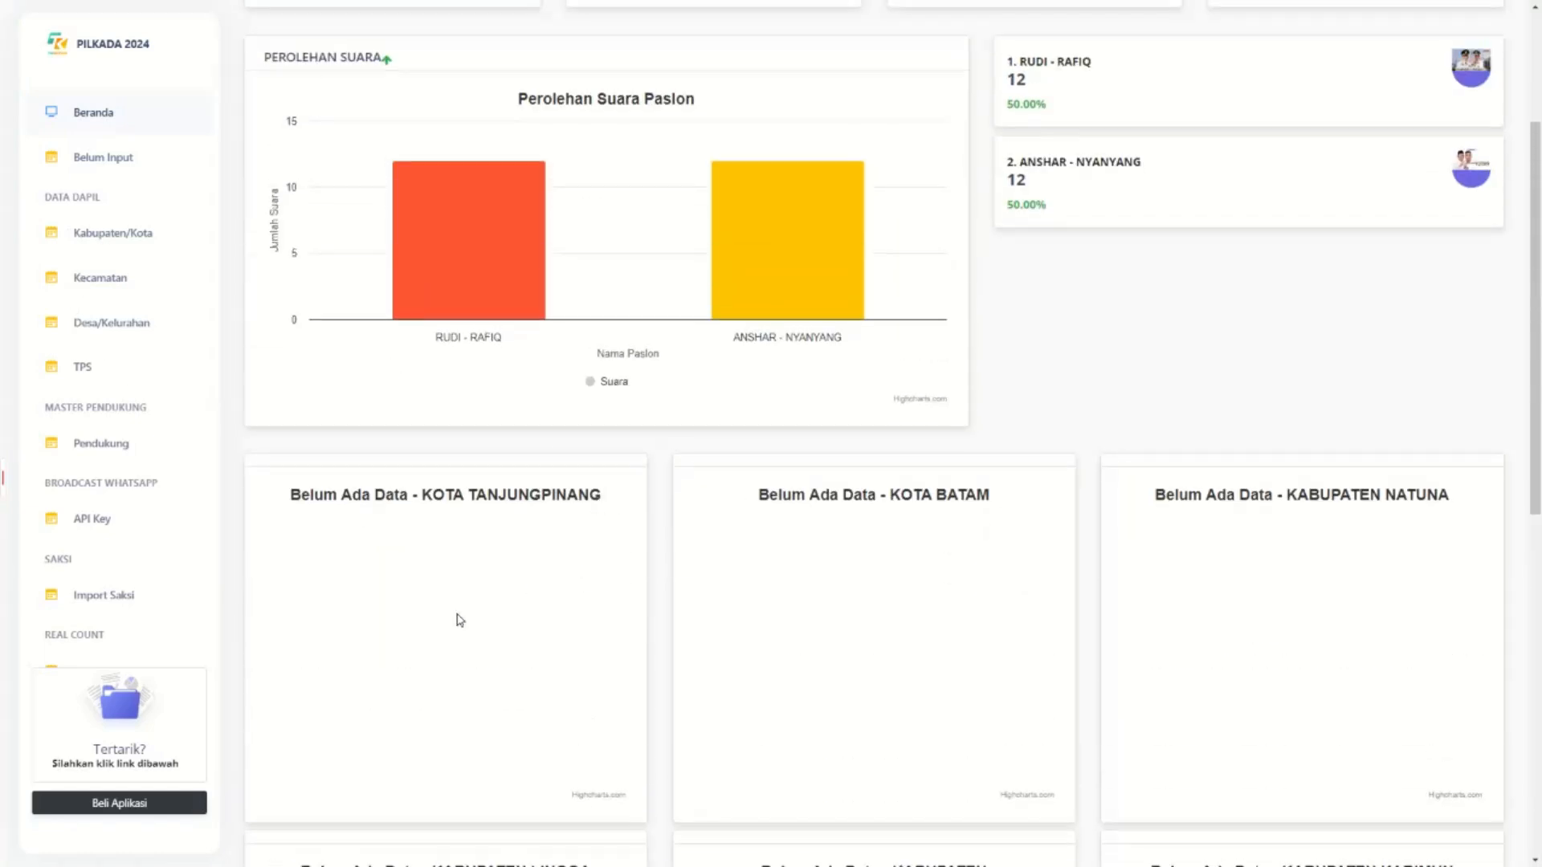
{"action": "scroll", "coordinate": [1108, 560], "scroll_direction": "down", "scroll_amount": 2}
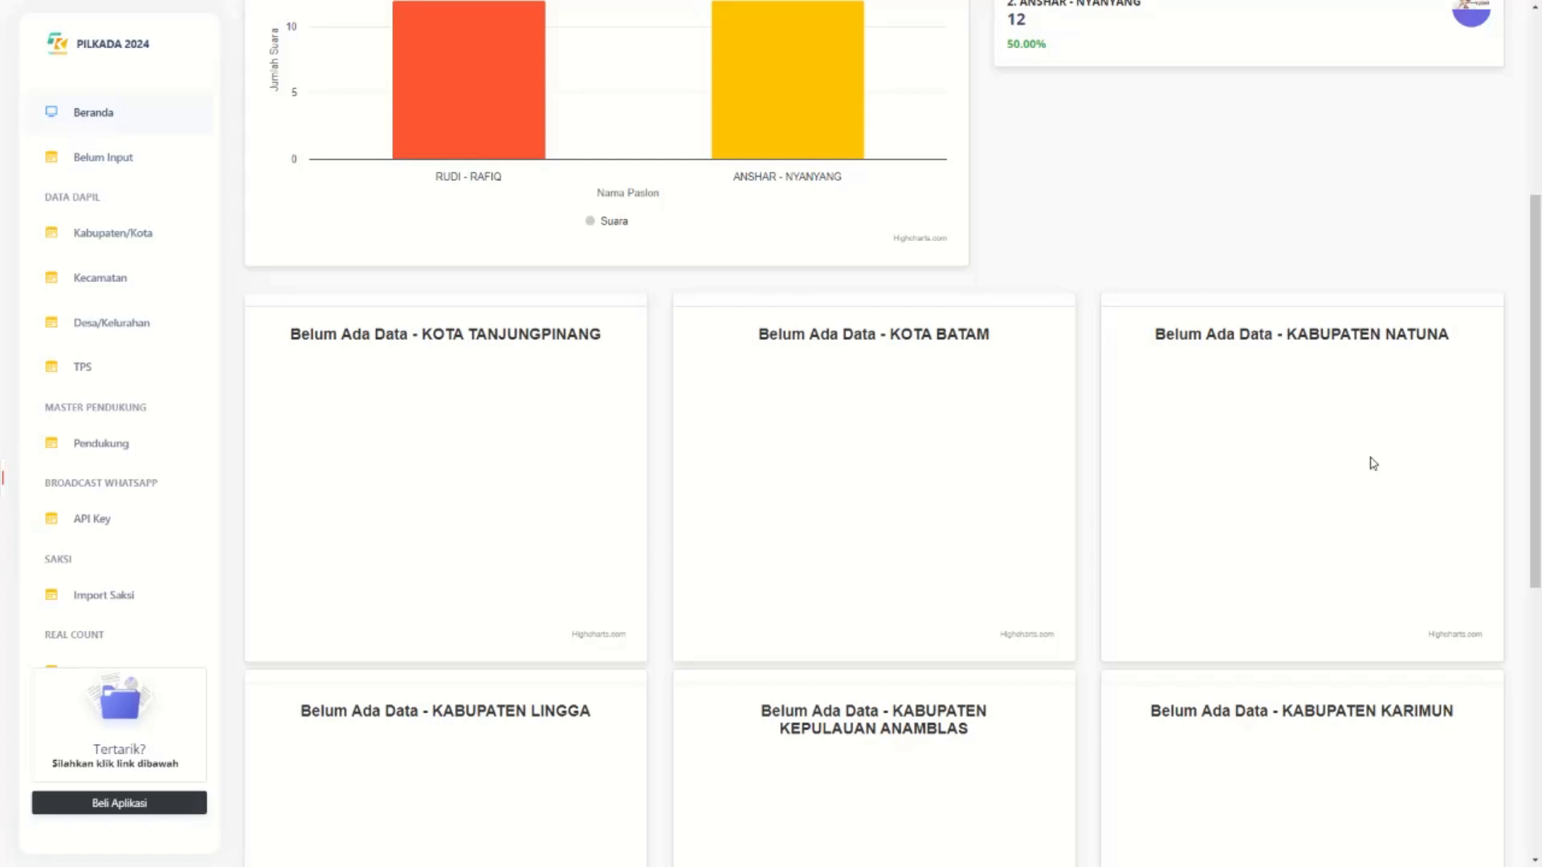
{"action": "scroll", "coordinate": [1371, 457], "scroll_direction": "down", "scroll_amount": 4}
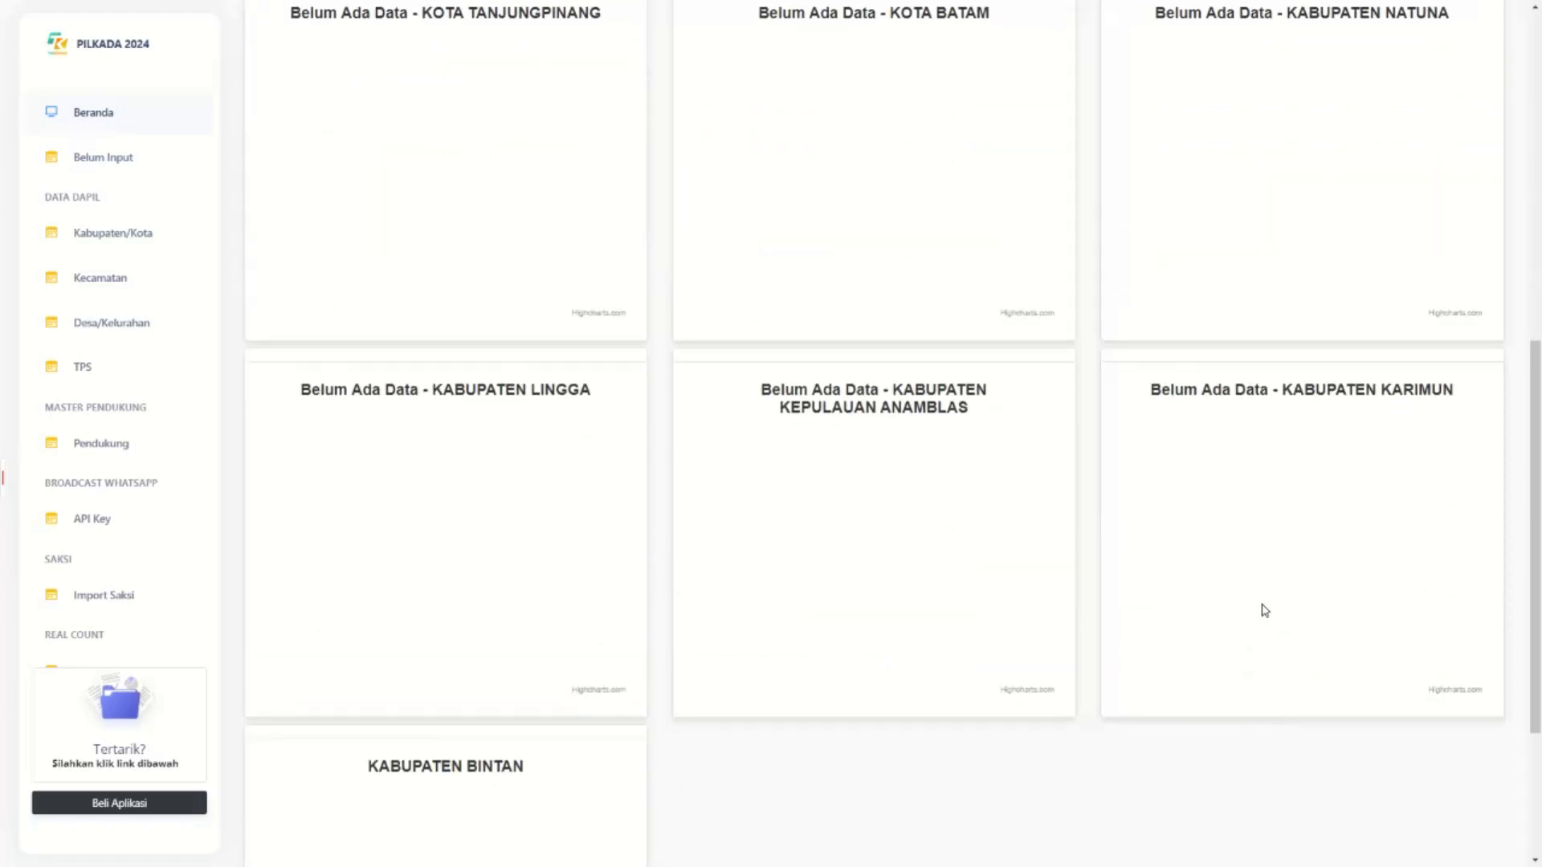
{"action": "scroll", "coordinate": [1266, 611], "scroll_direction": "up", "scroll_amount": 2}
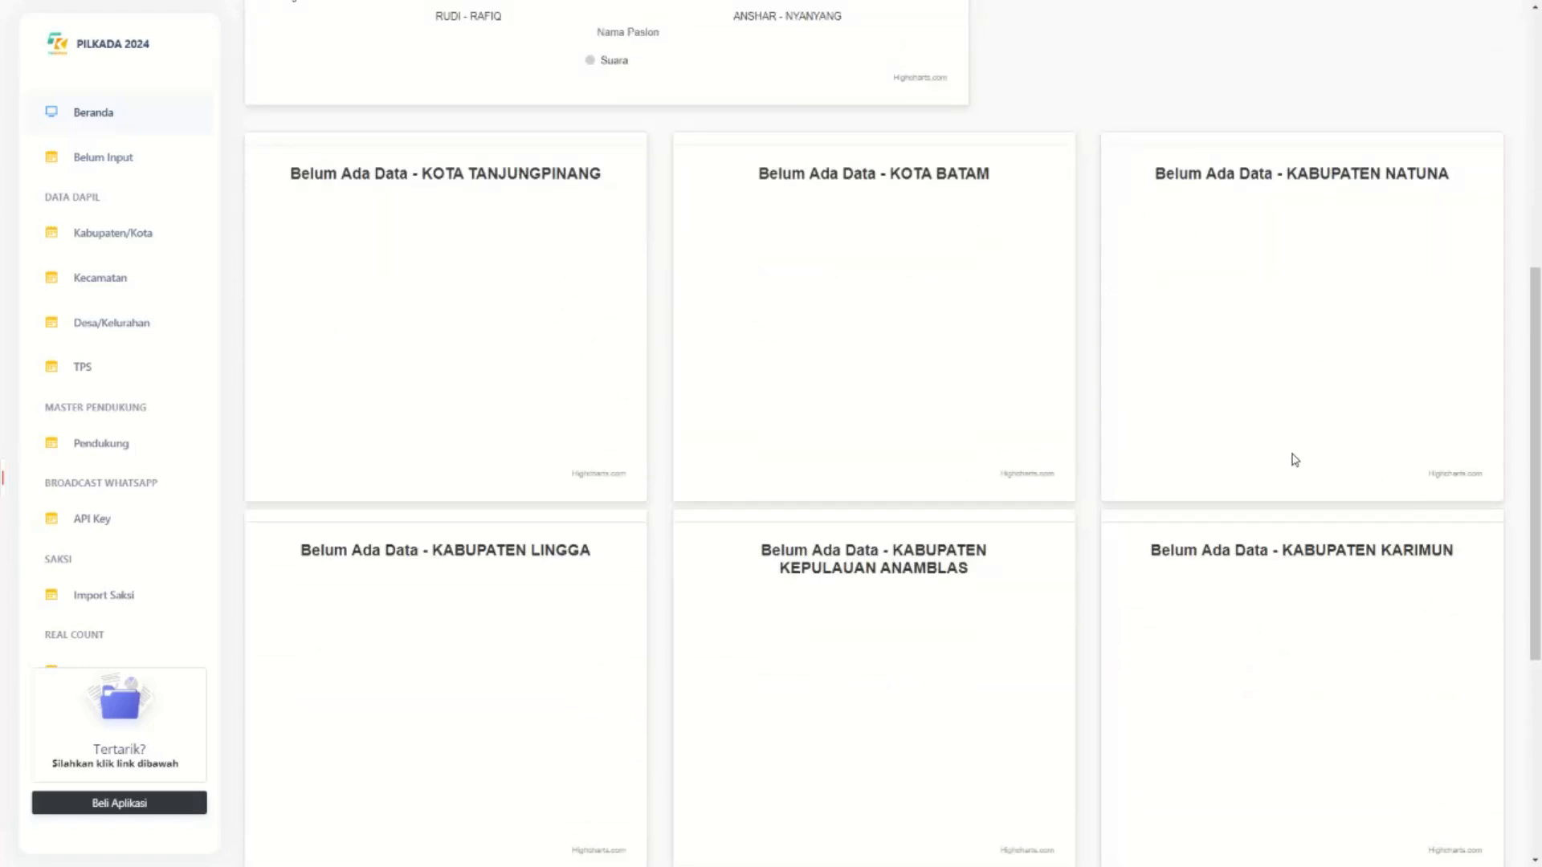
{"action": "scroll", "coordinate": [1193, 440], "scroll_direction": "down", "scroll_amount": 5}
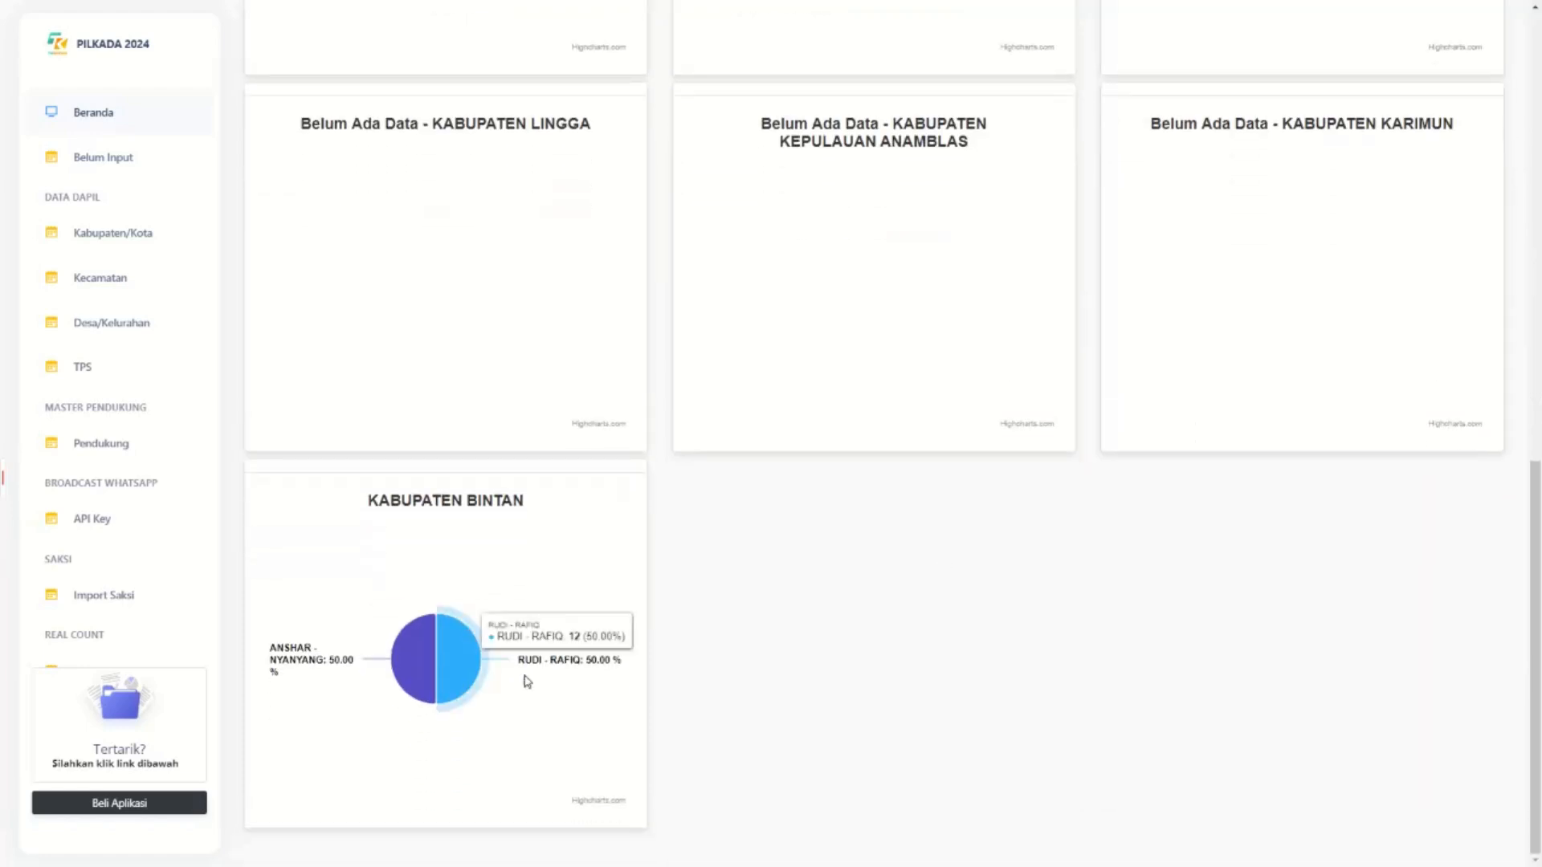
{"action": "scroll", "coordinate": [593, 675], "scroll_direction": "up", "scroll_amount": 6}
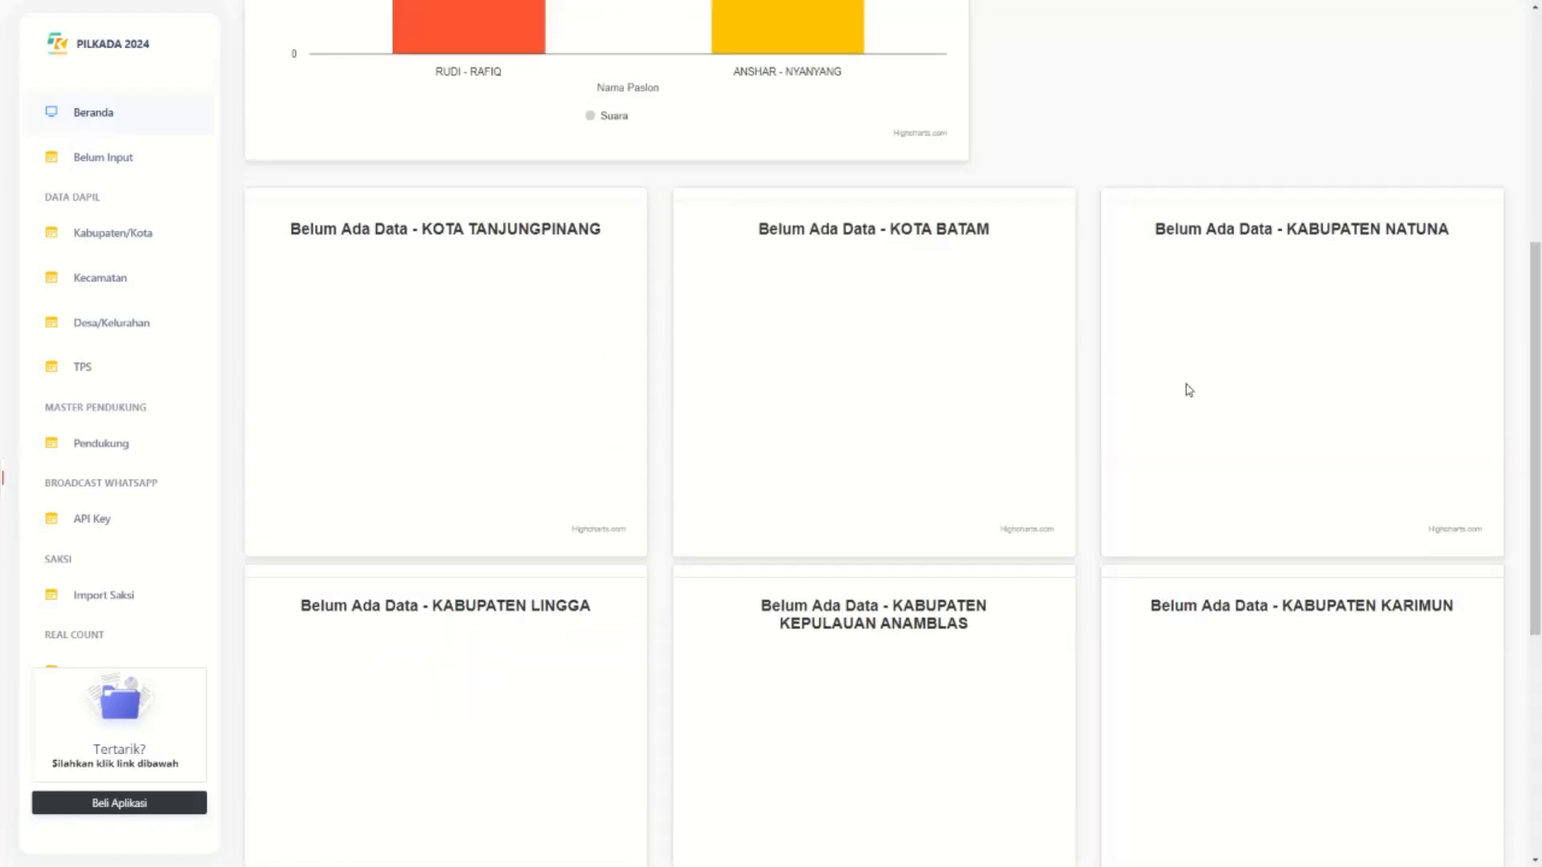
{"action": "scroll", "coordinate": [1261, 438], "scroll_direction": "down", "scroll_amount": 6}
{"action": "mouse_move", "coordinate": [344, 671]}
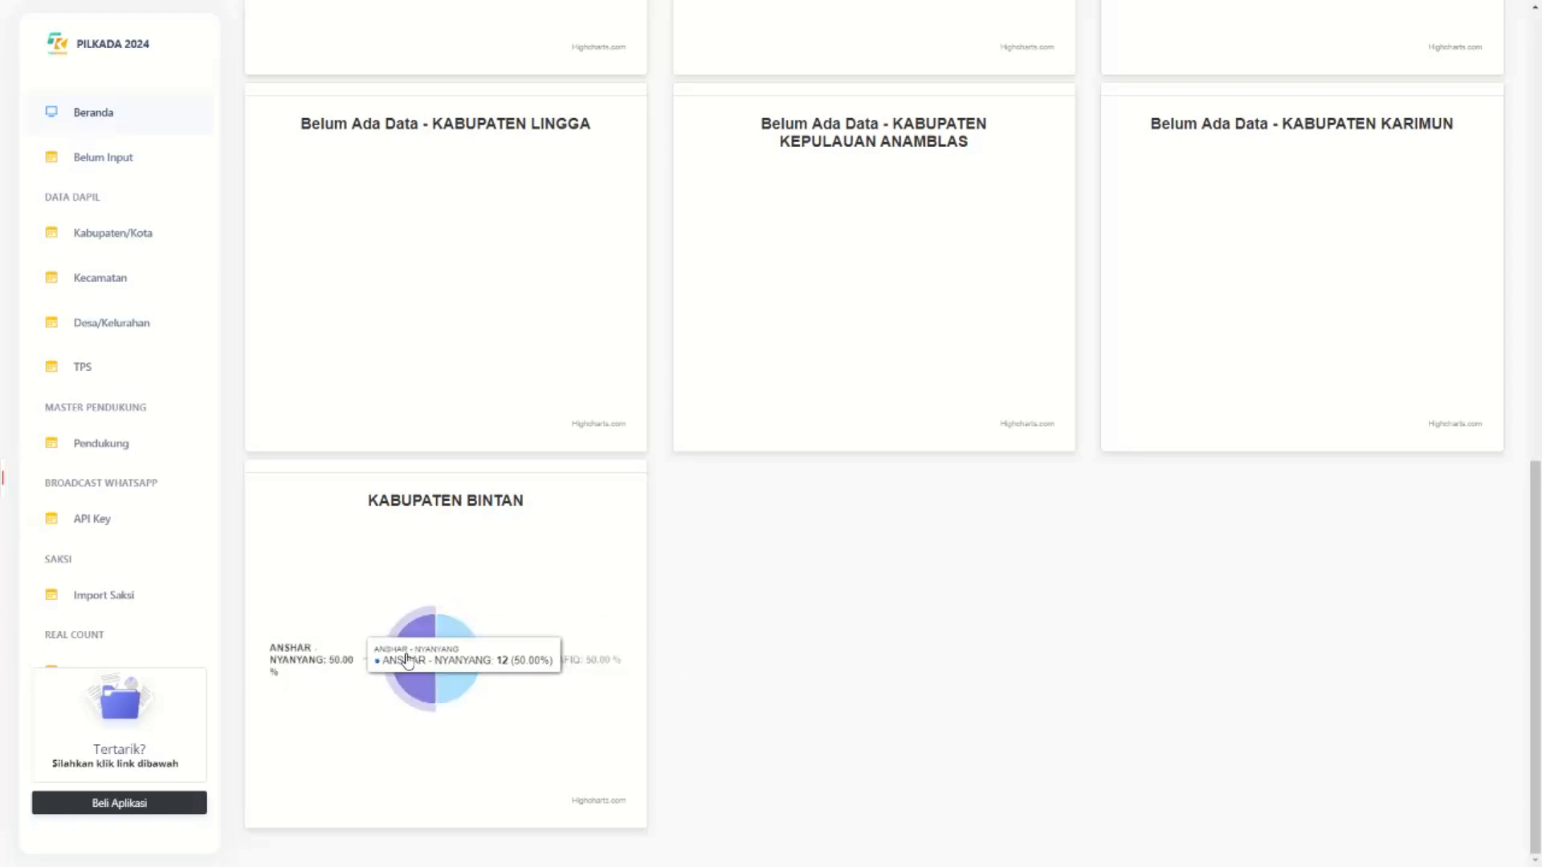
{"action": "scroll", "coordinate": [616, 703], "scroll_direction": "up", "scroll_amount": 2}
{"action": "scroll", "coordinate": [617, 704], "scroll_direction": "down", "scroll_amount": 2}
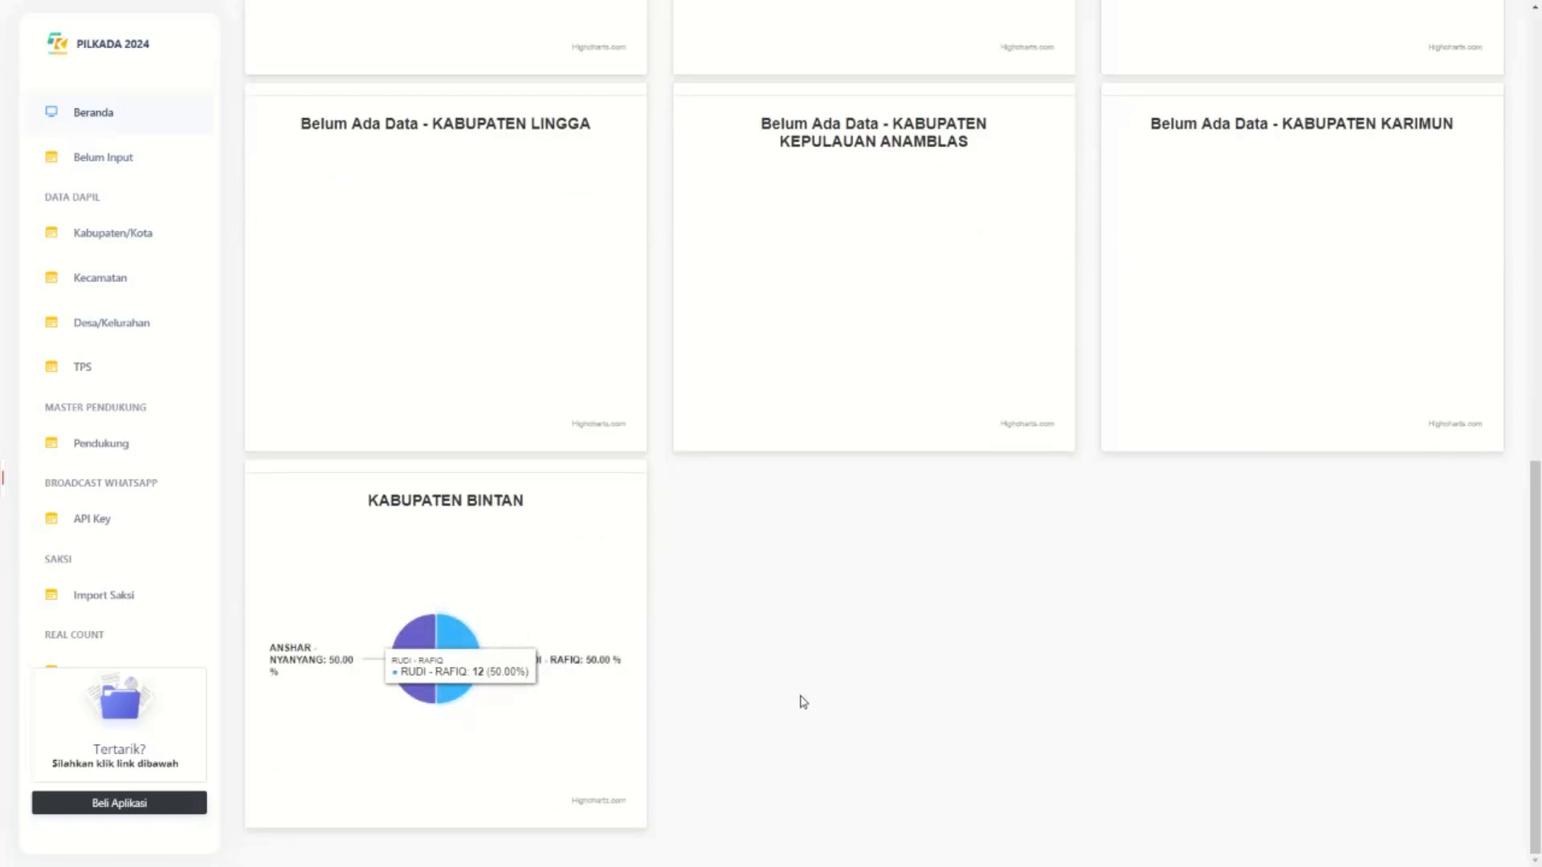
{"action": "scroll", "coordinate": [803, 699], "scroll_direction": "up", "scroll_amount": 9}
{"action": "scroll", "coordinate": [805, 697], "scroll_direction": "up", "scroll_amount": 3}
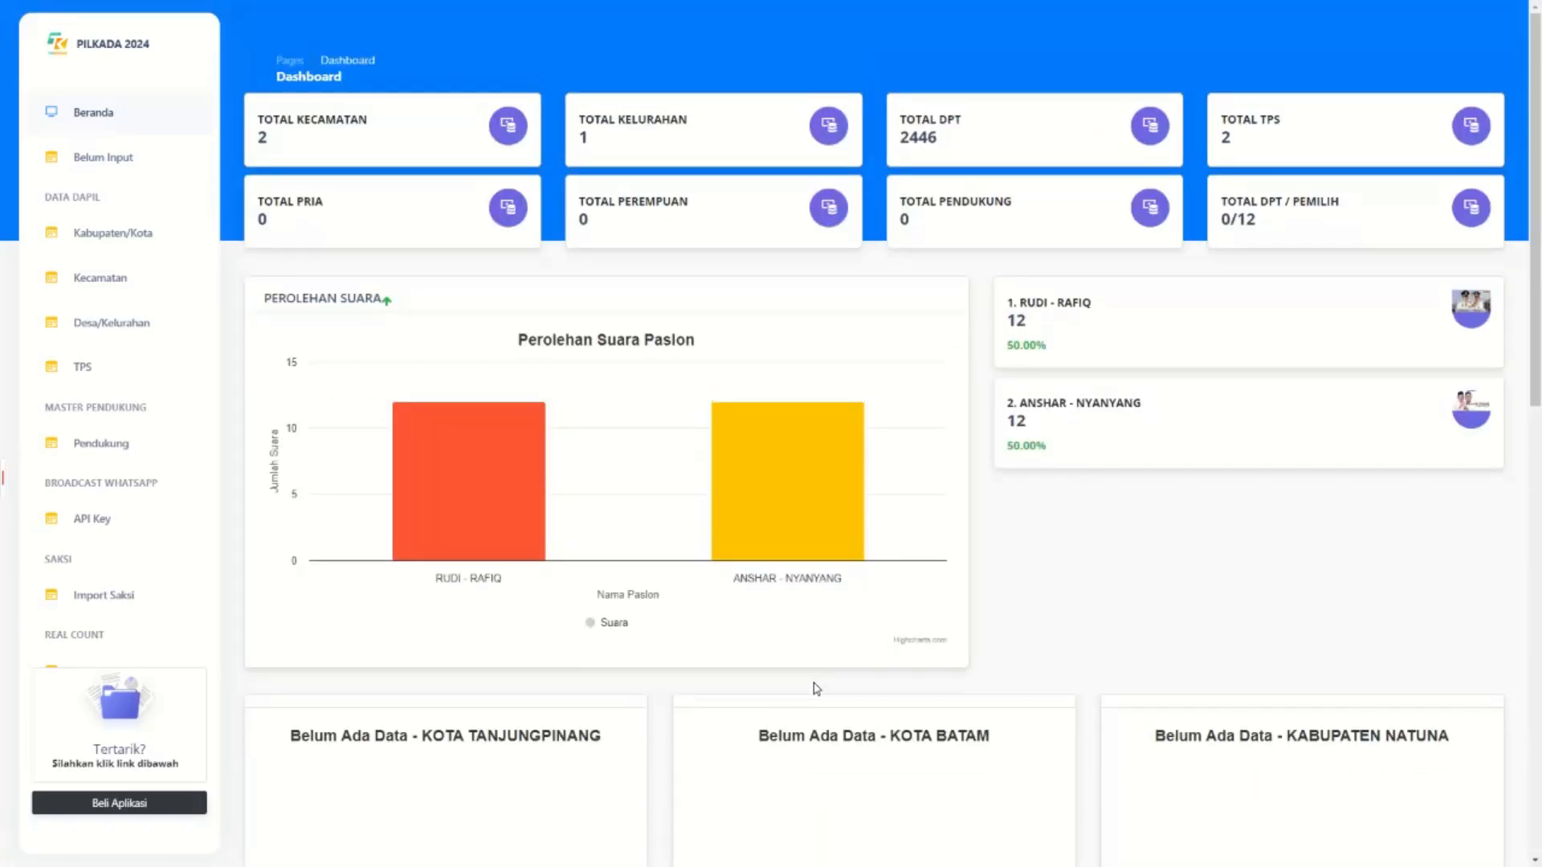
{"action": "scroll", "coordinate": [817, 689], "scroll_direction": "down", "scroll_amount": 4}
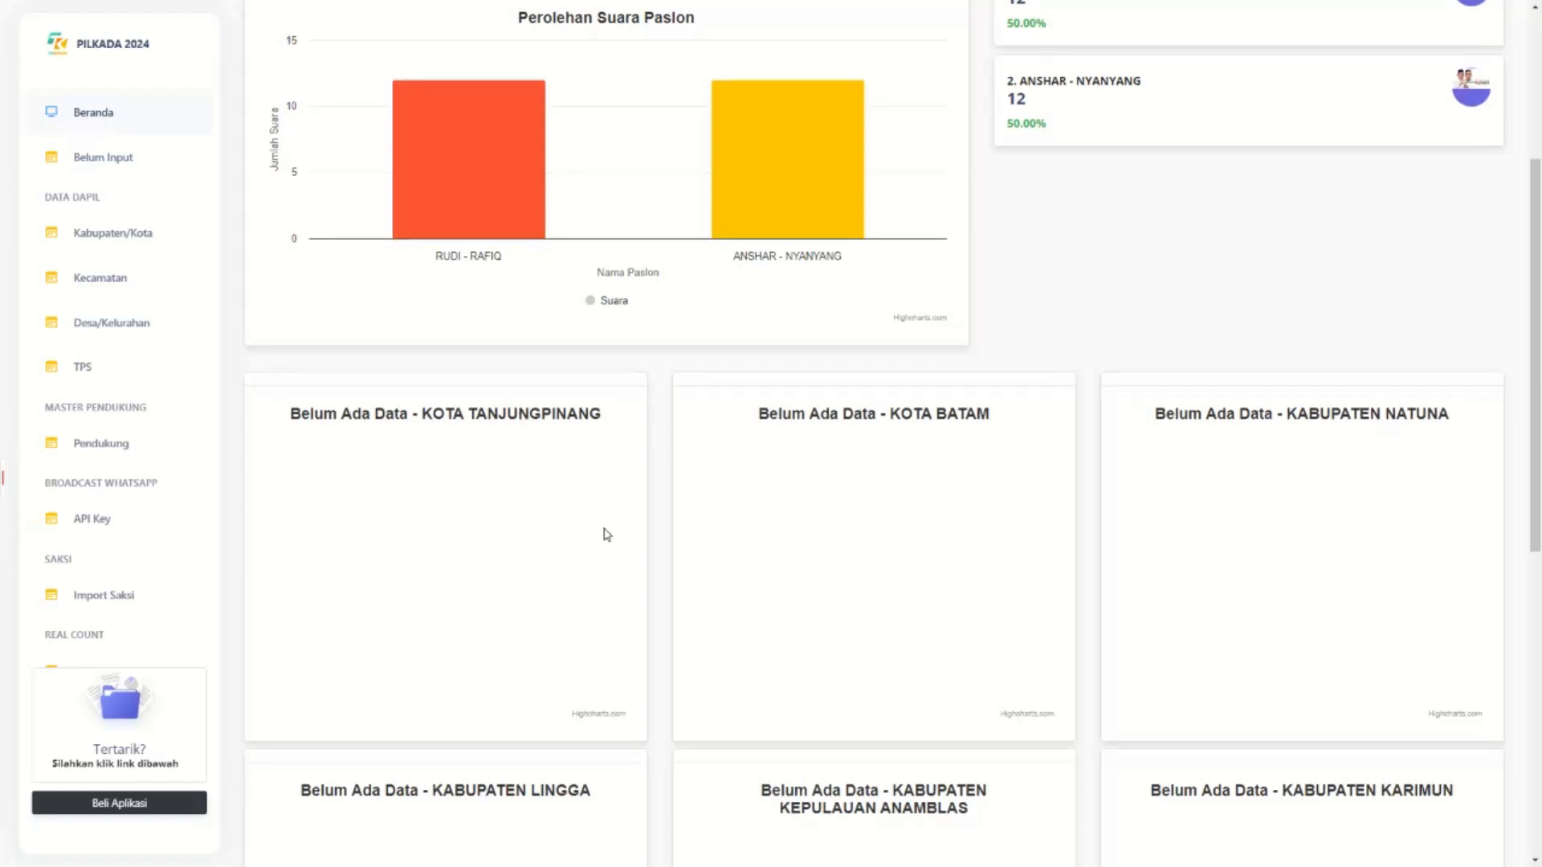
{"action": "scroll", "coordinate": [606, 533], "scroll_direction": "down", "scroll_amount": 8}
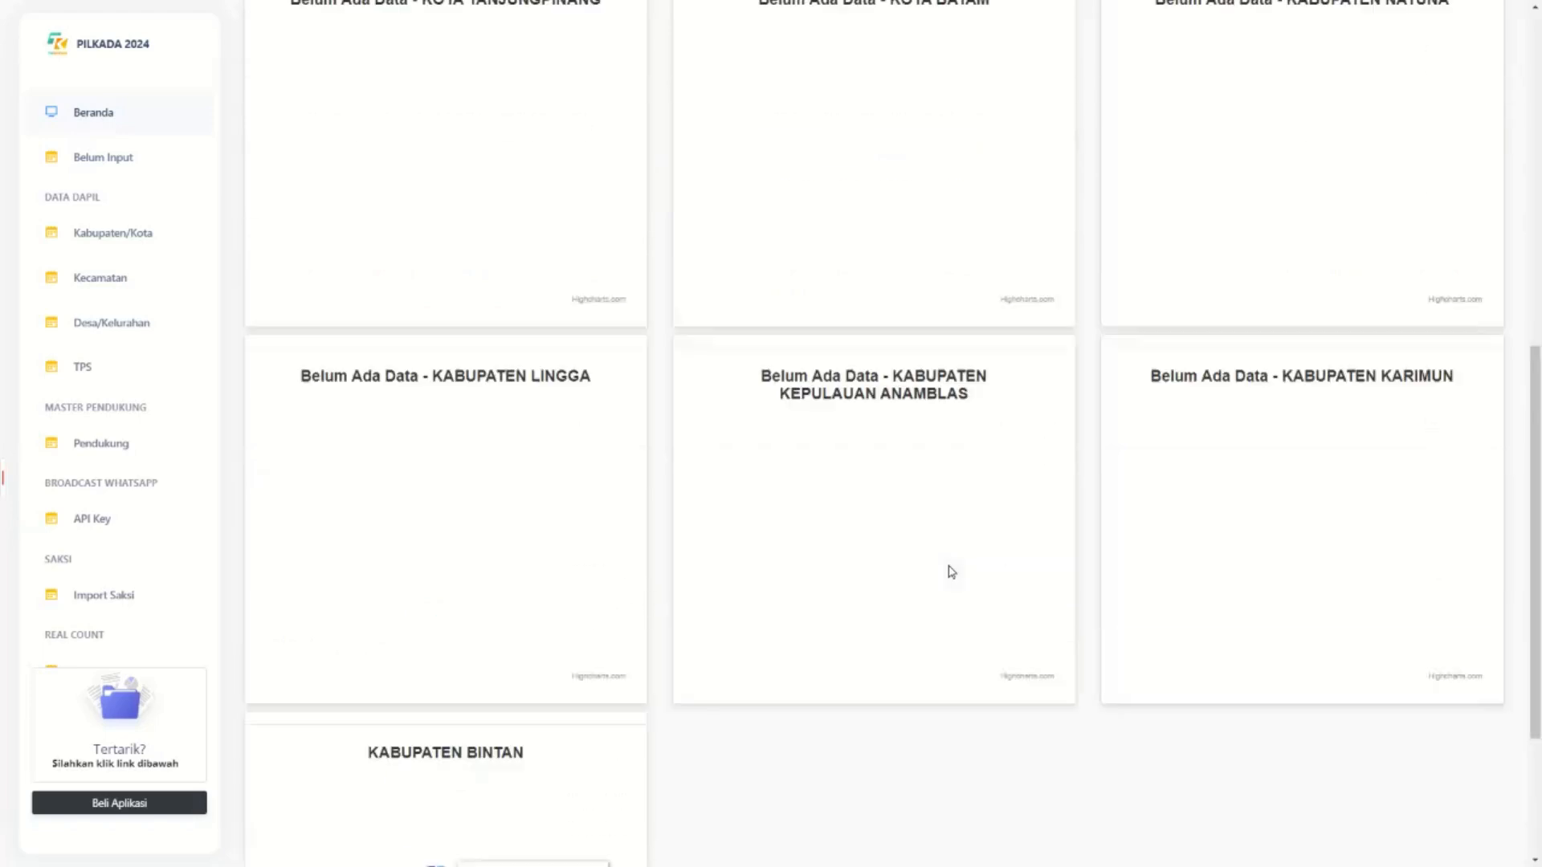
{"action": "scroll", "coordinate": [948, 568], "scroll_direction": "up", "scroll_amount": 7}
{"action": "scroll", "coordinate": [370, 282], "scroll_direction": "up", "scroll_amount": 2}
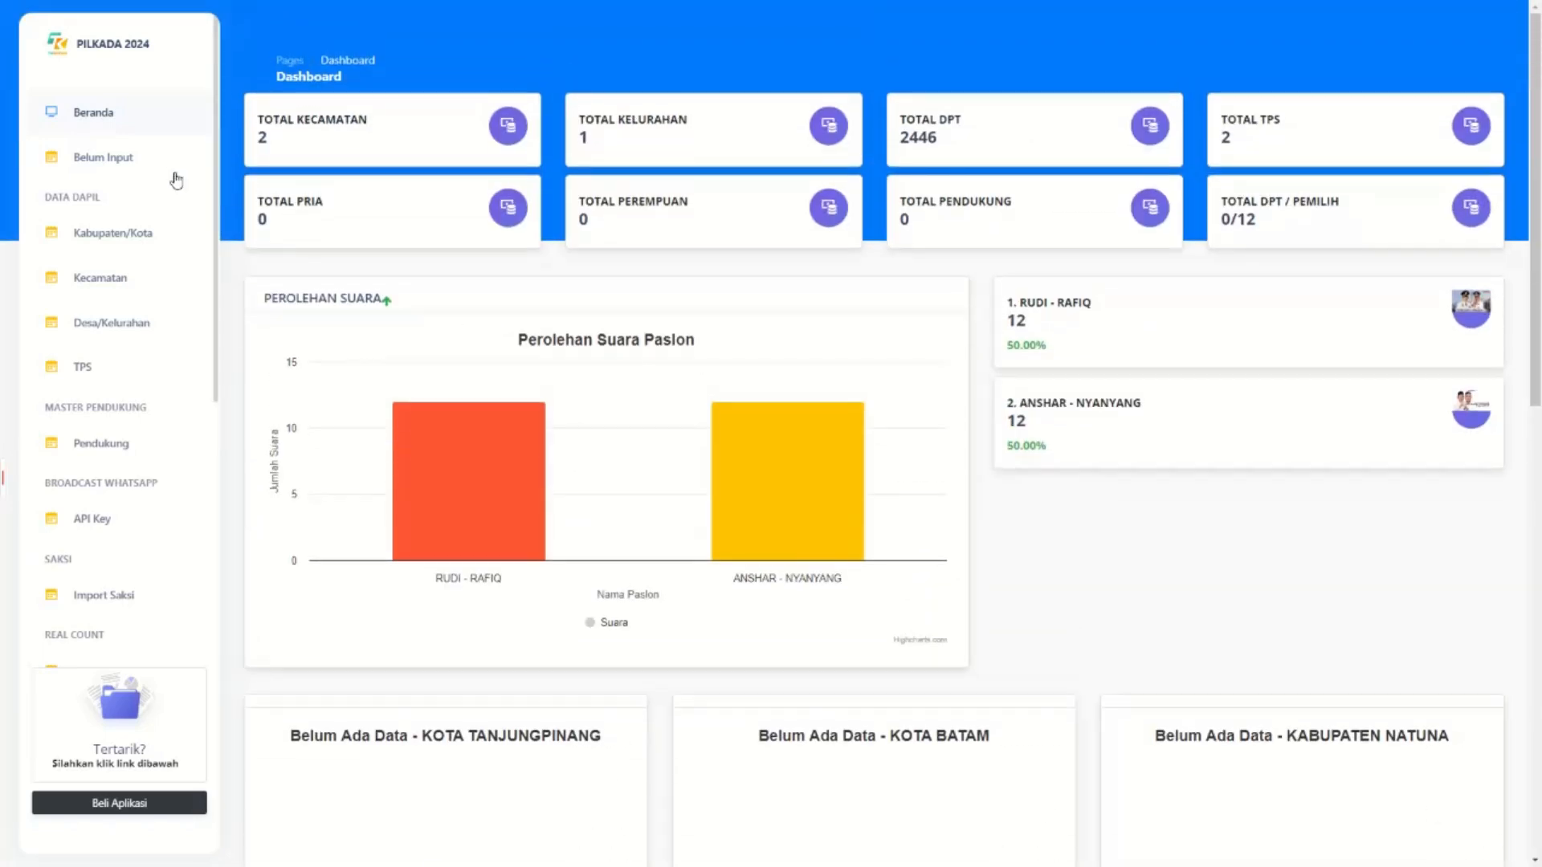
Find Kabupaten Bintan's Kecamatan#1 pending stations, TPS-003 and TPS-0410 in Bangklur.
{"action": "left_click", "coordinate": [110, 178]}
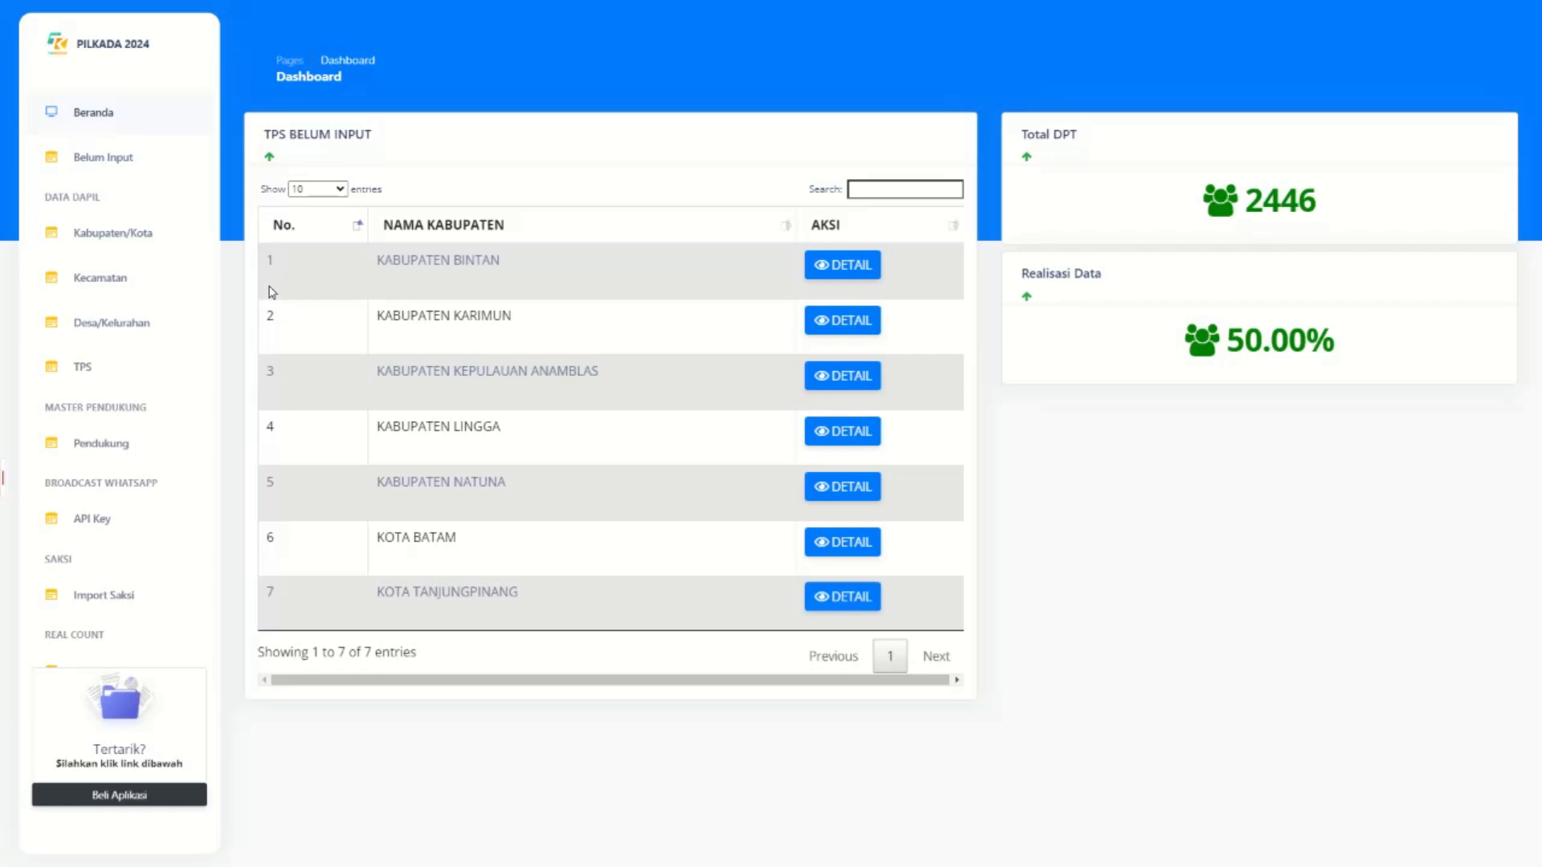
{"action": "left_click", "coordinate": [840, 271]}
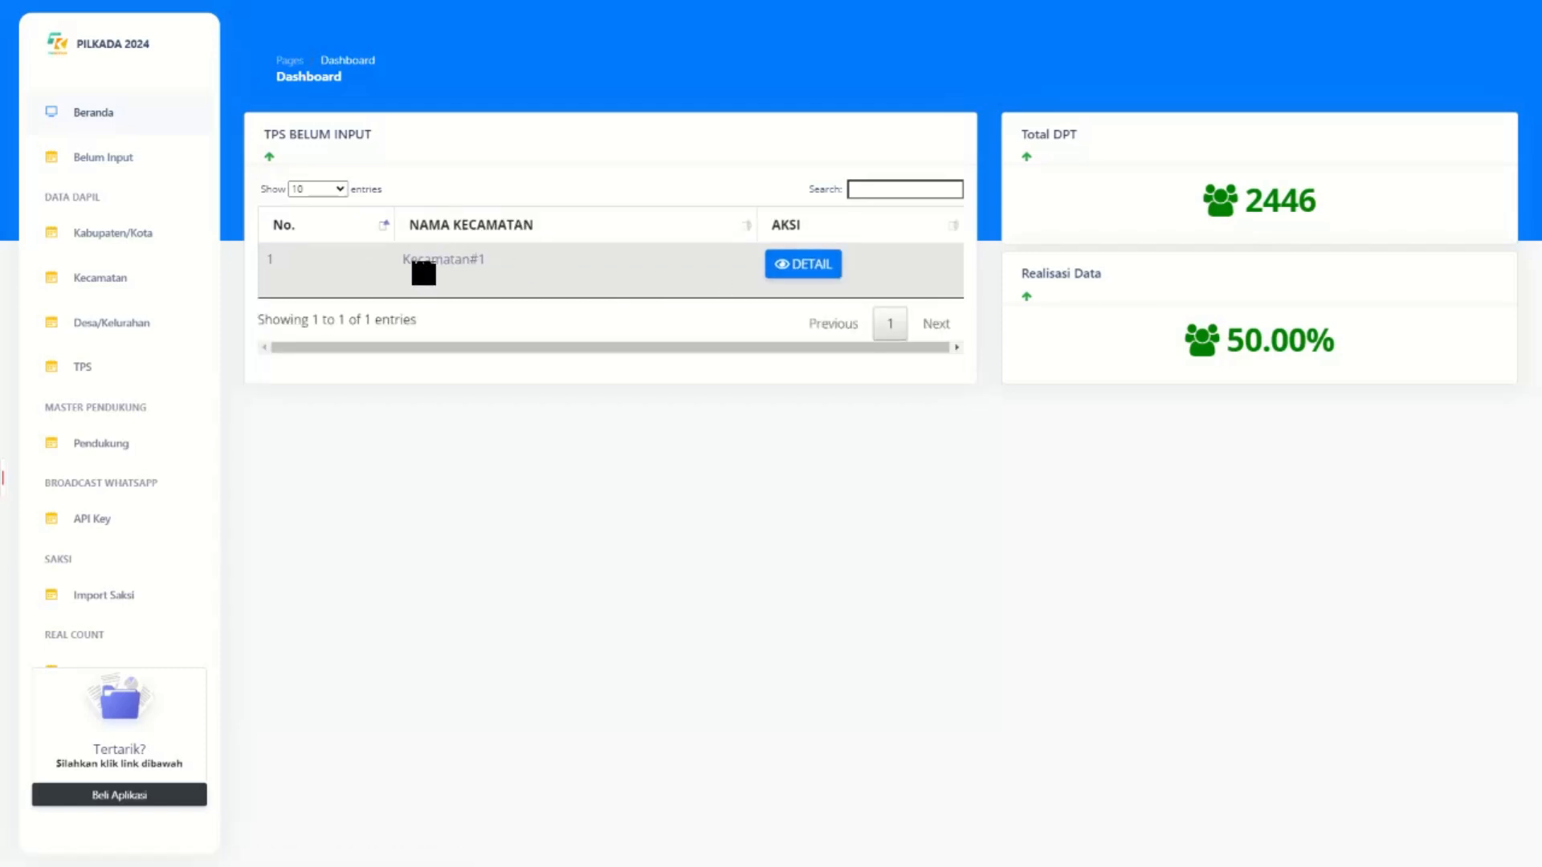
{"action": "left_click", "coordinate": [816, 270]}
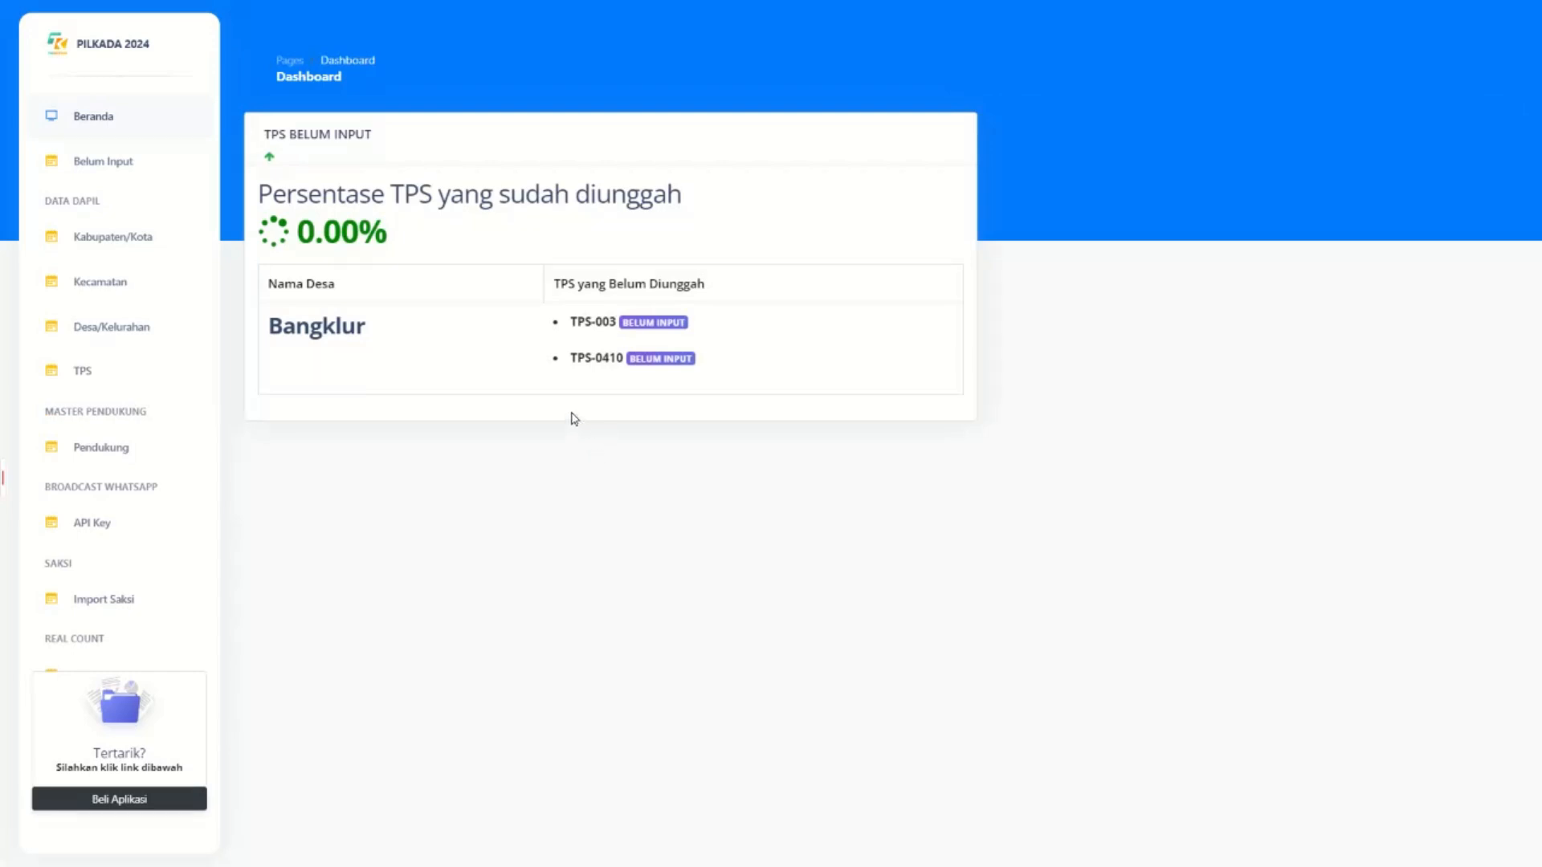
{"action": "left_click_drag", "start_coordinate": [560, 323], "coordinate": [727, 361]}
{"action": "left_click", "coordinate": [727, 360]}
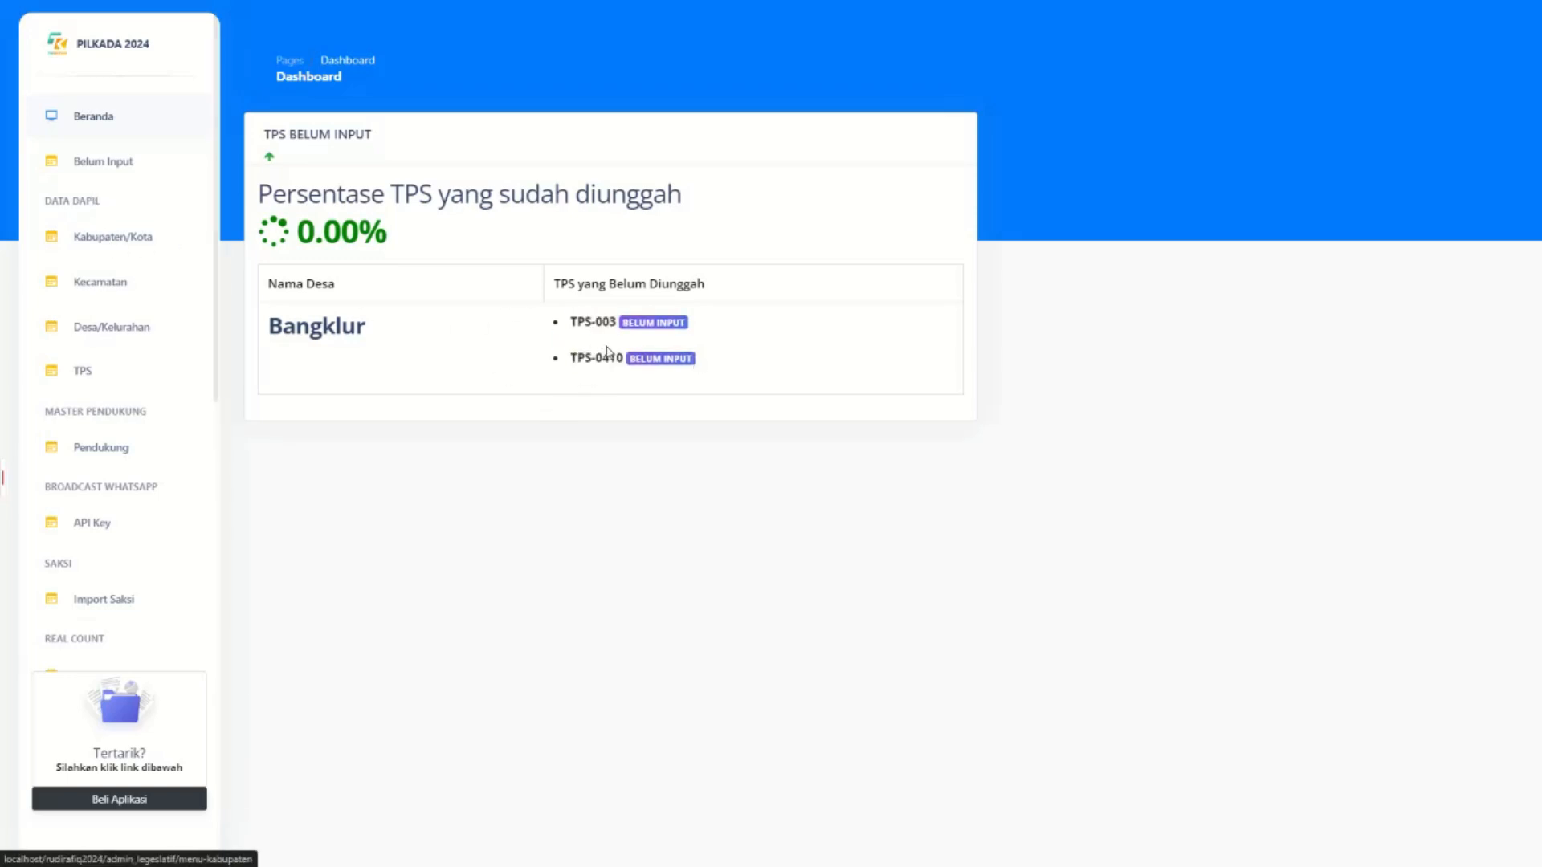
{"action": "left_click", "coordinate": [149, 245]}
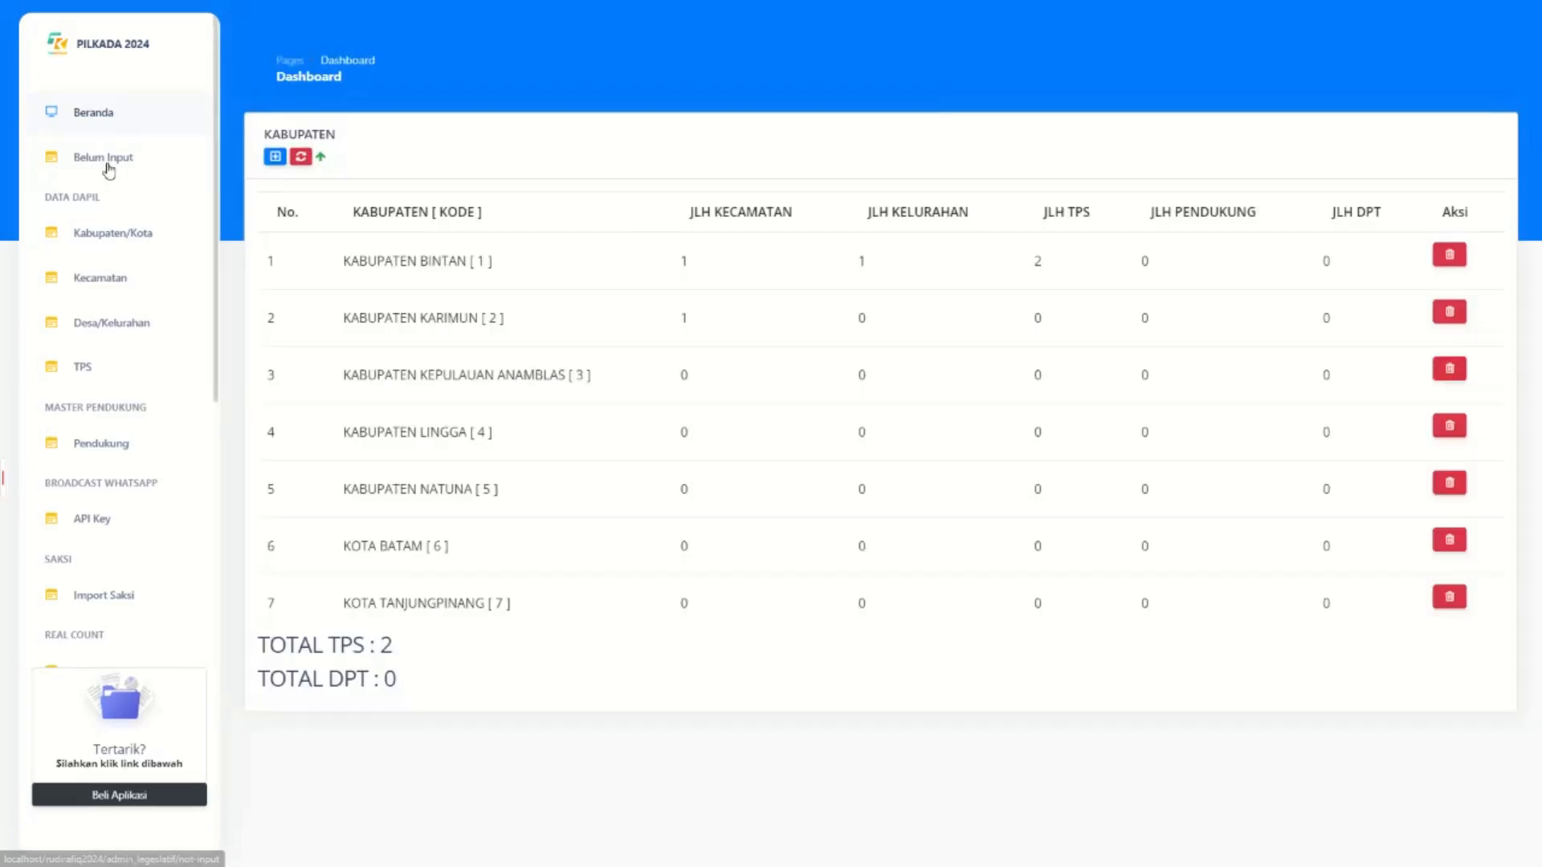
Check Kabupaten Karimun's Kecamatan#2 for pending stations, then return to the regency list.
{"action": "left_click", "coordinate": [112, 165]}
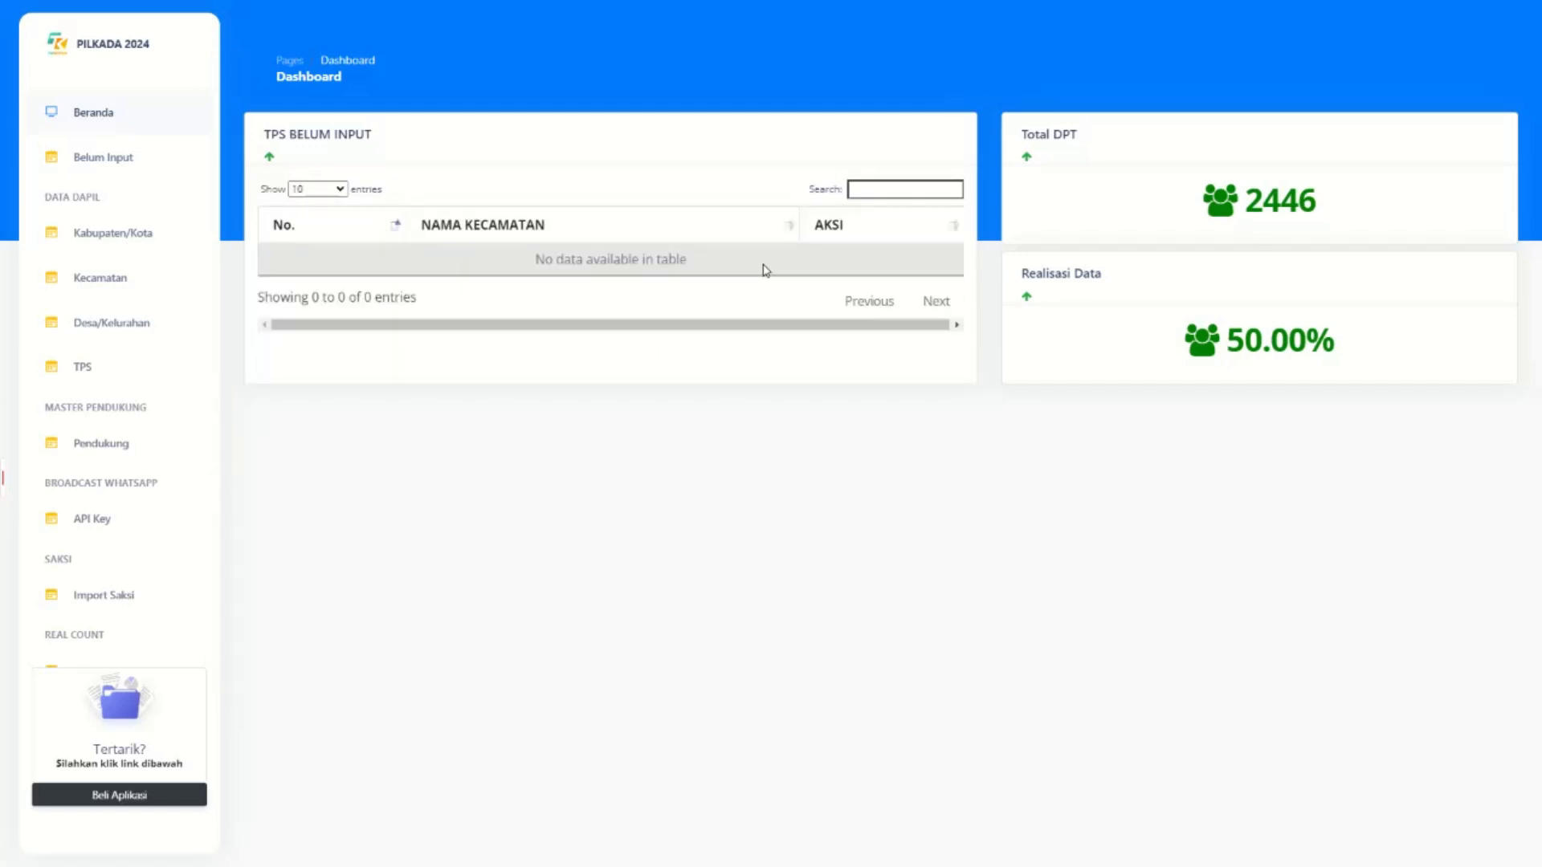
{"action": "left_click", "coordinate": [94, 159]}
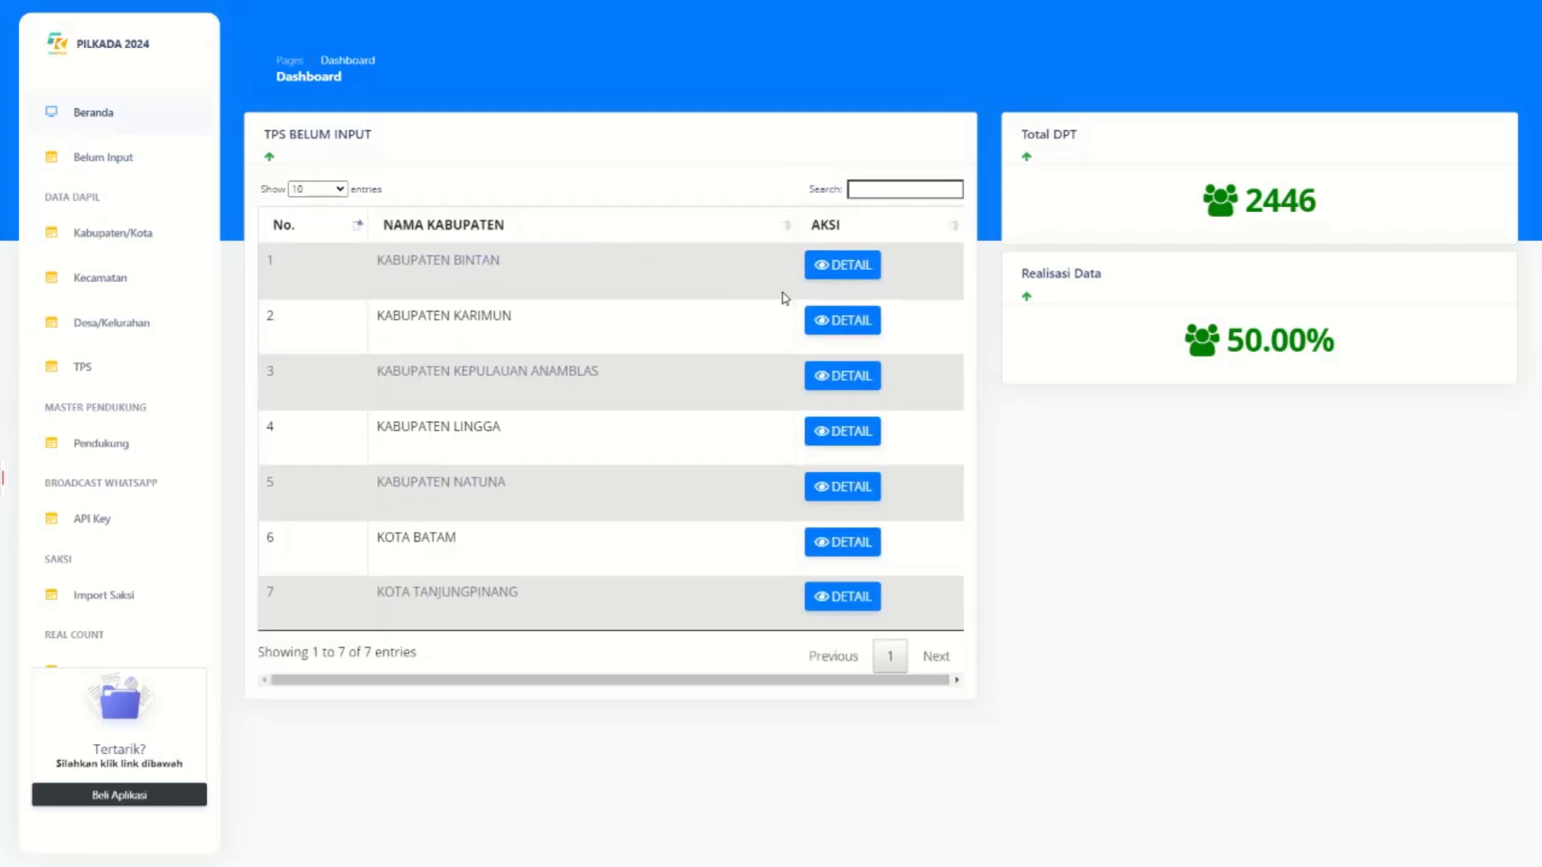
{"action": "left_click", "coordinate": [834, 318]}
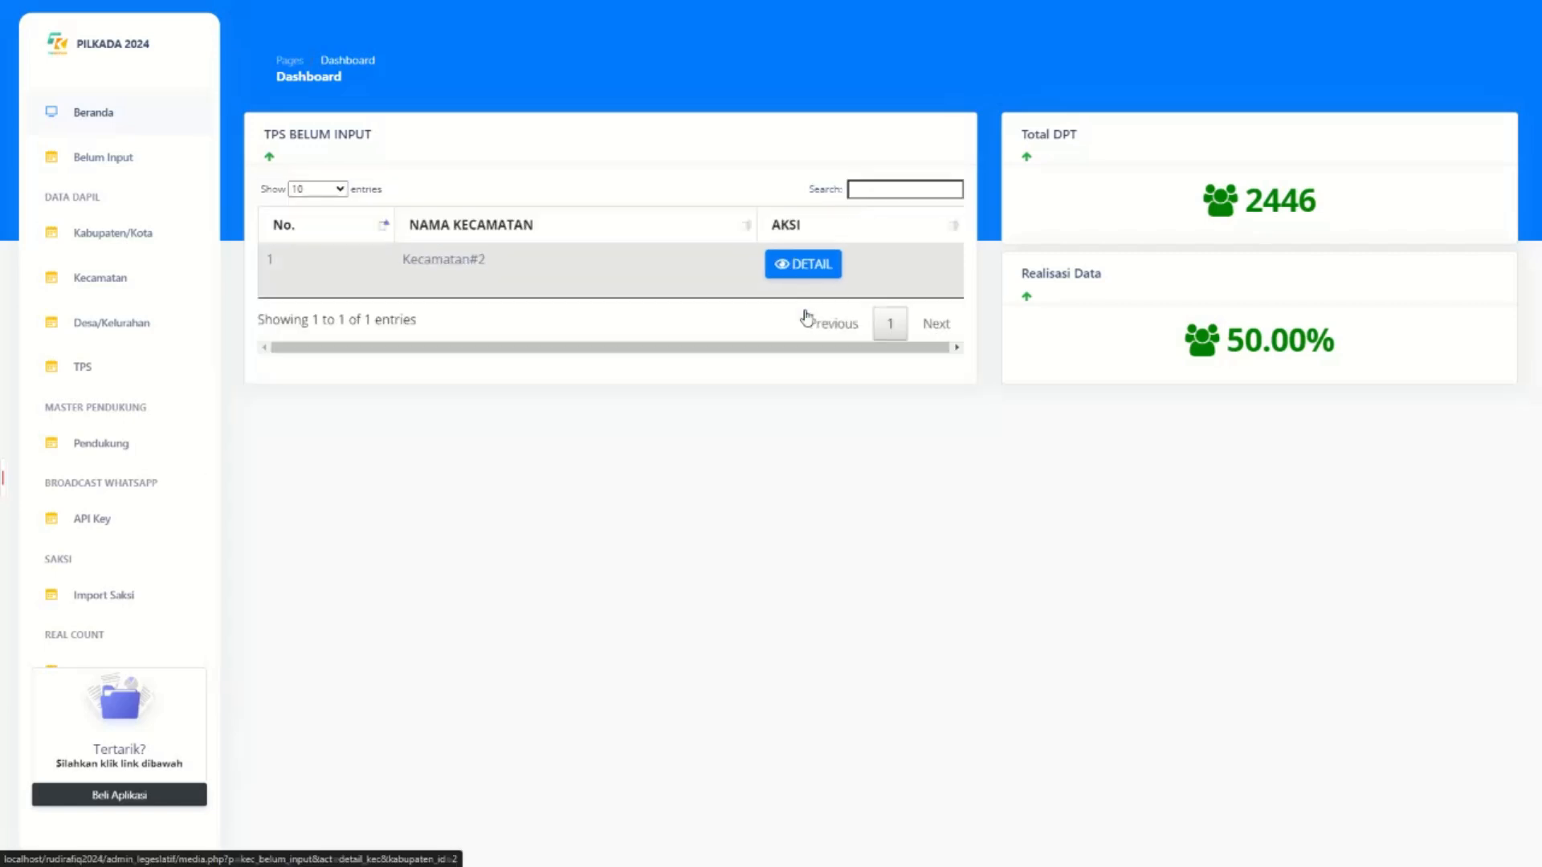
{"action": "left_click", "coordinate": [798, 272]}
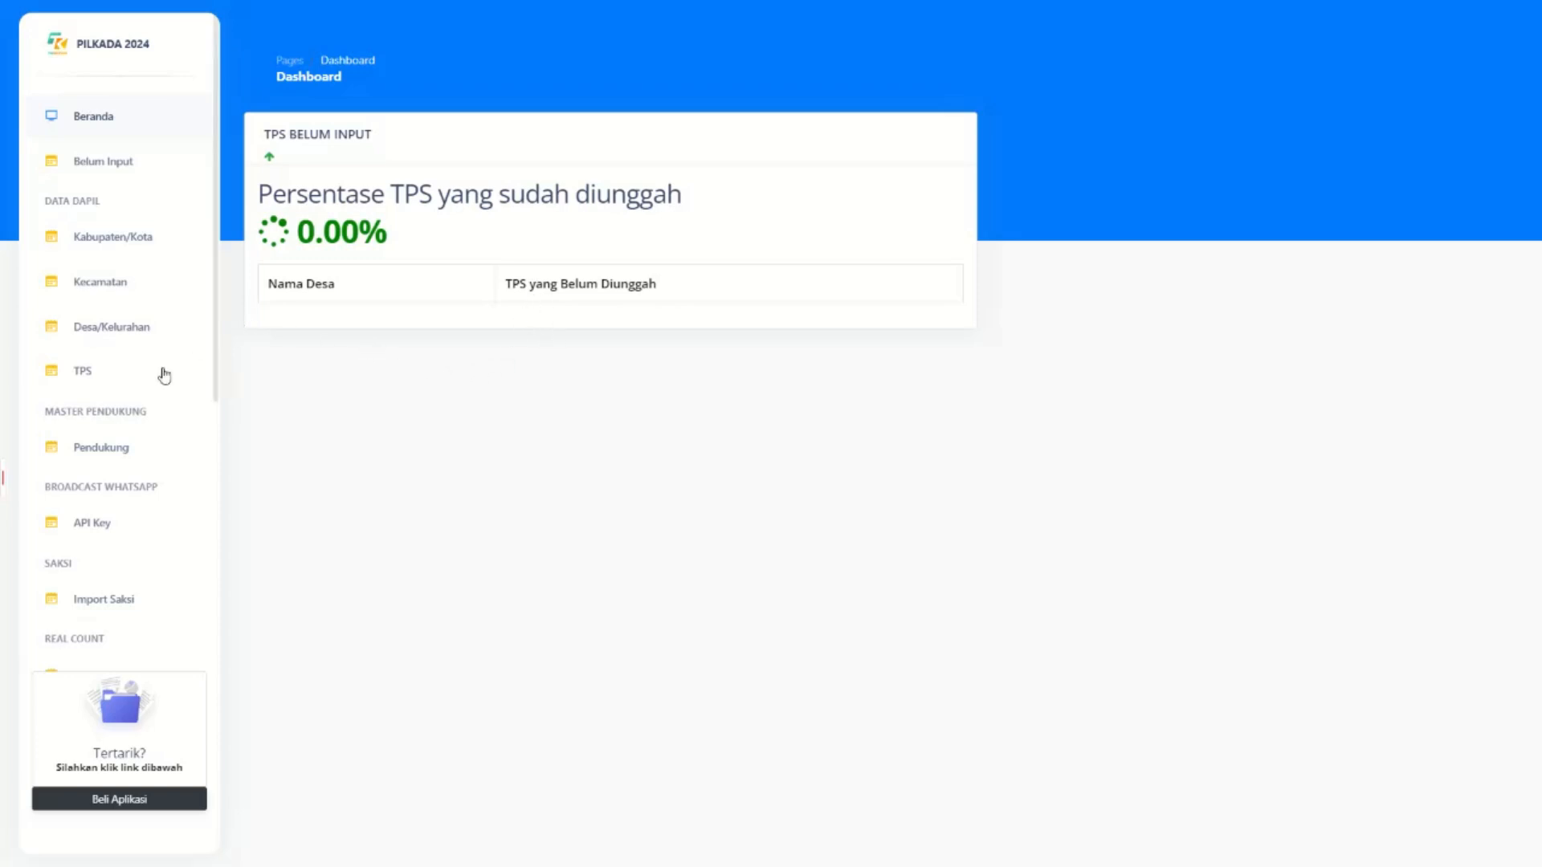
{"action": "left_click", "coordinate": [113, 239]}
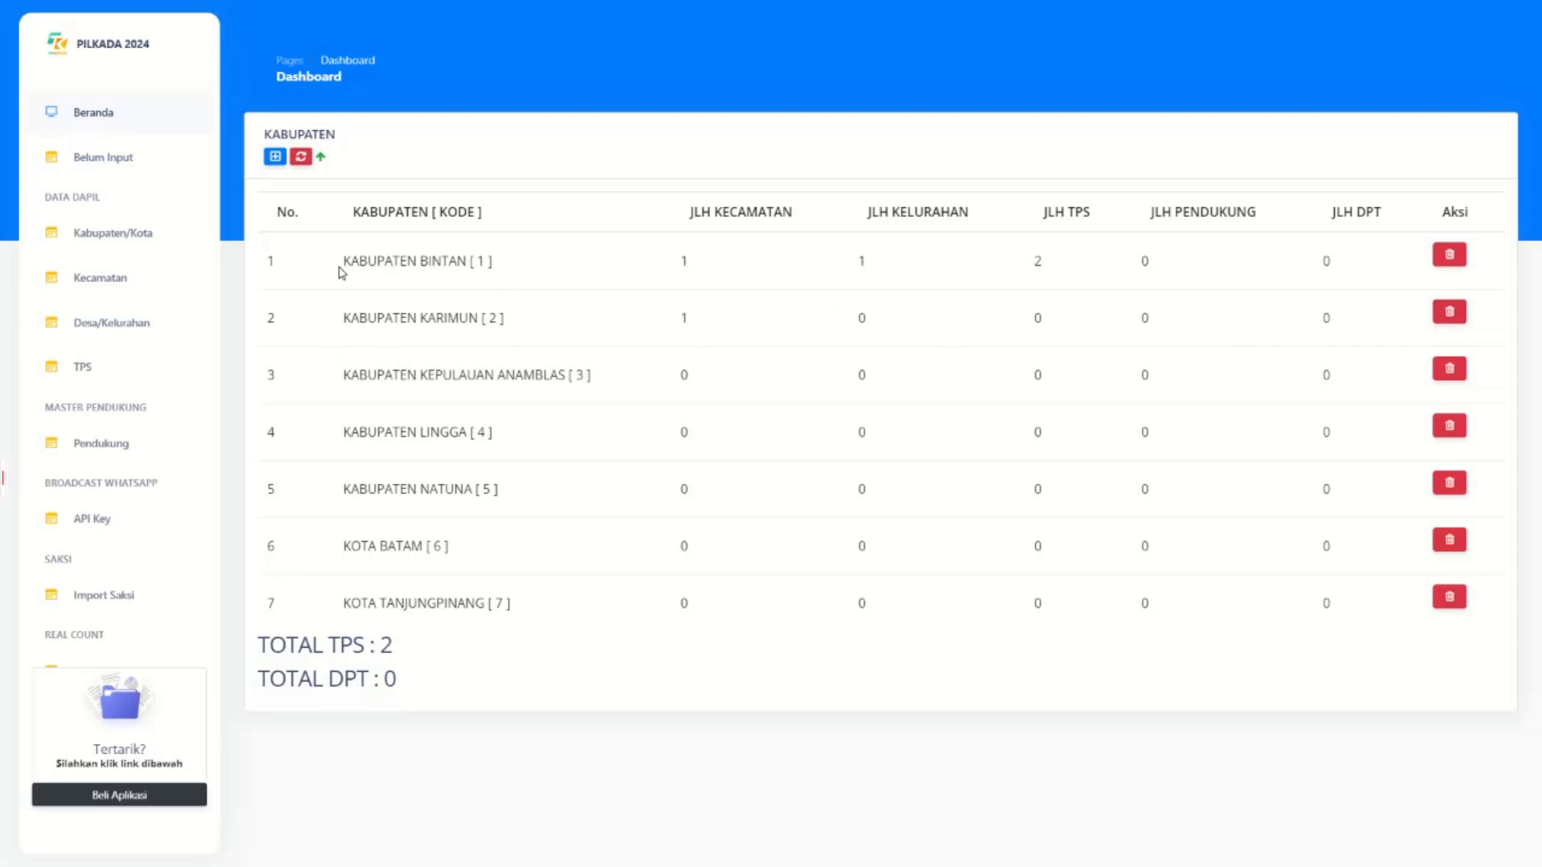
{"action": "left_click_drag", "start_coordinate": [342, 273], "coordinate": [505, 277]}
{"action": "left_click", "coordinate": [664, 278]}
{"action": "left_click_drag", "start_coordinate": [640, 265], "coordinate": [955, 255]}
{"action": "left_click", "coordinate": [875, 257]}
{"action": "left_click_drag", "start_coordinate": [1408, 278], "coordinate": [1036, 277]}
{"action": "left_click", "coordinate": [710, 283]}
{"action": "left_click", "coordinate": [275, 156]}
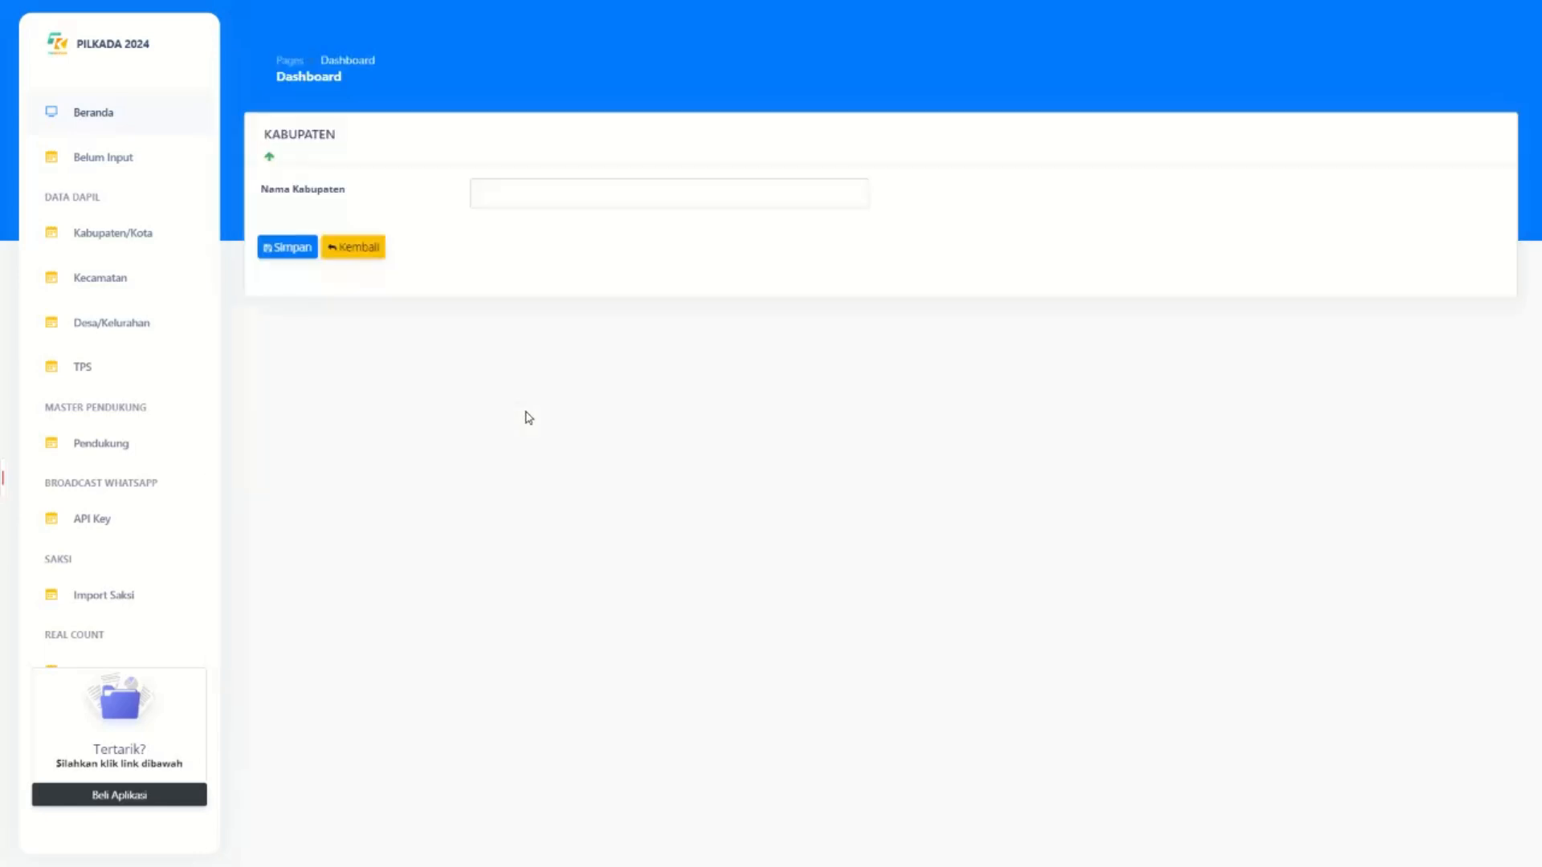
{"action": "left_click", "coordinate": [484, 197]}
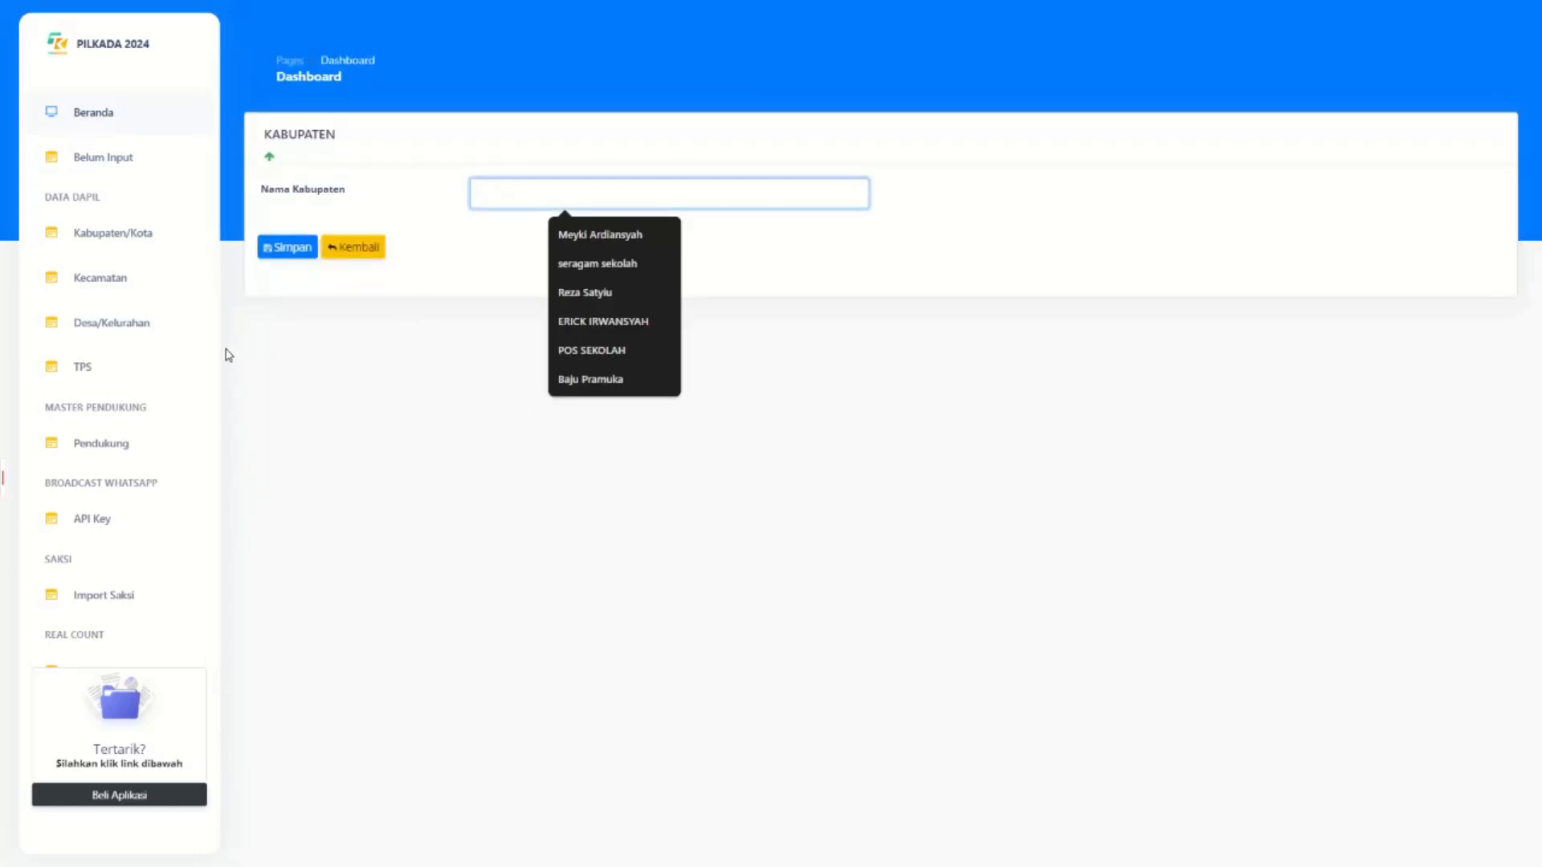
{"action": "left_click", "coordinate": [124, 237]}
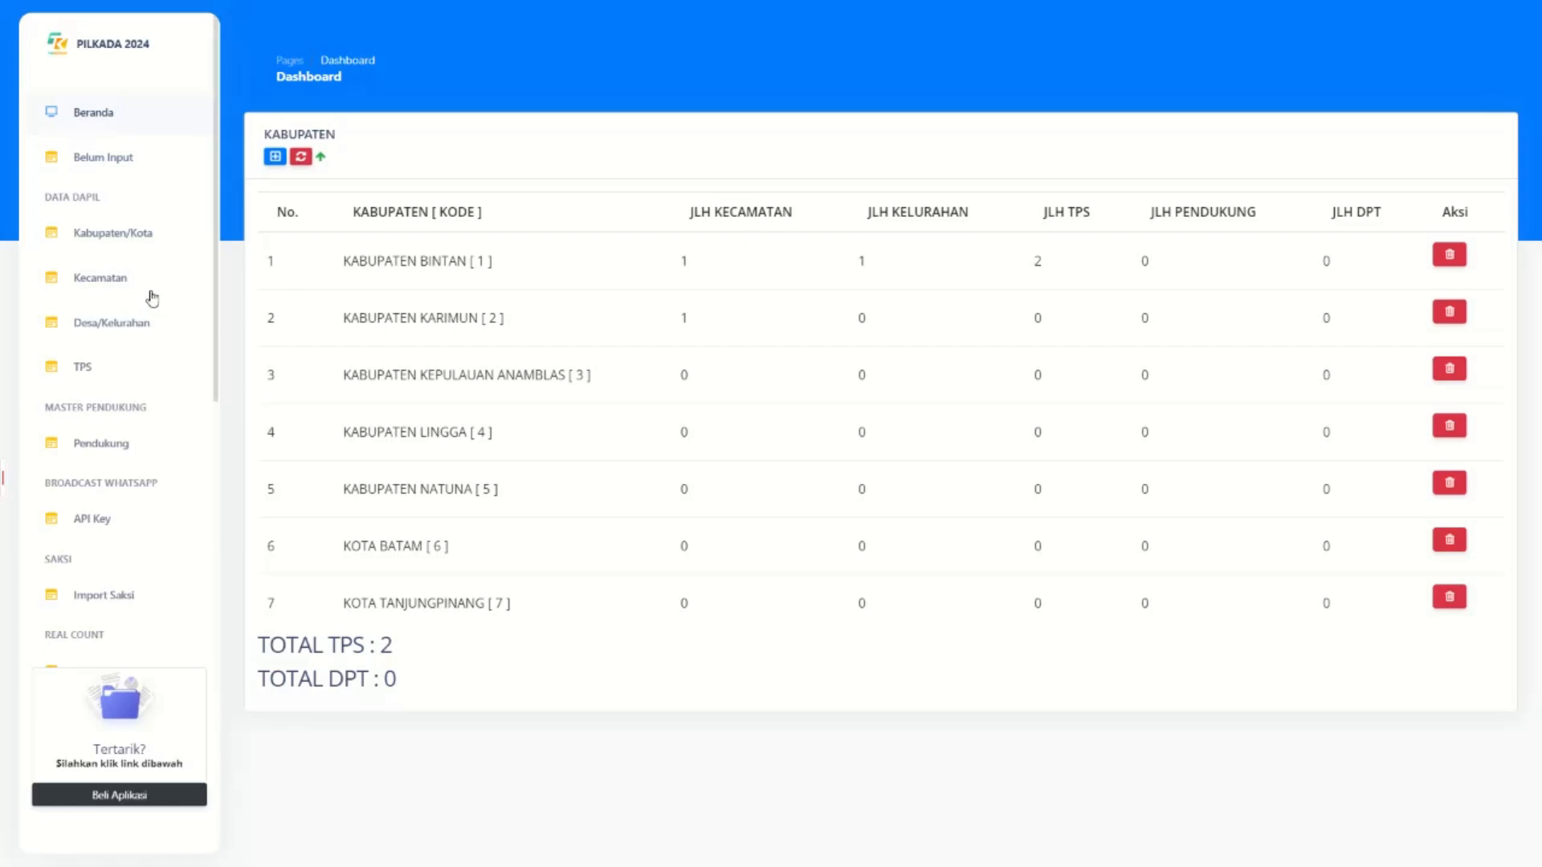
{"action": "left_click_drag", "start_coordinate": [314, 274], "coordinate": [751, 270]}
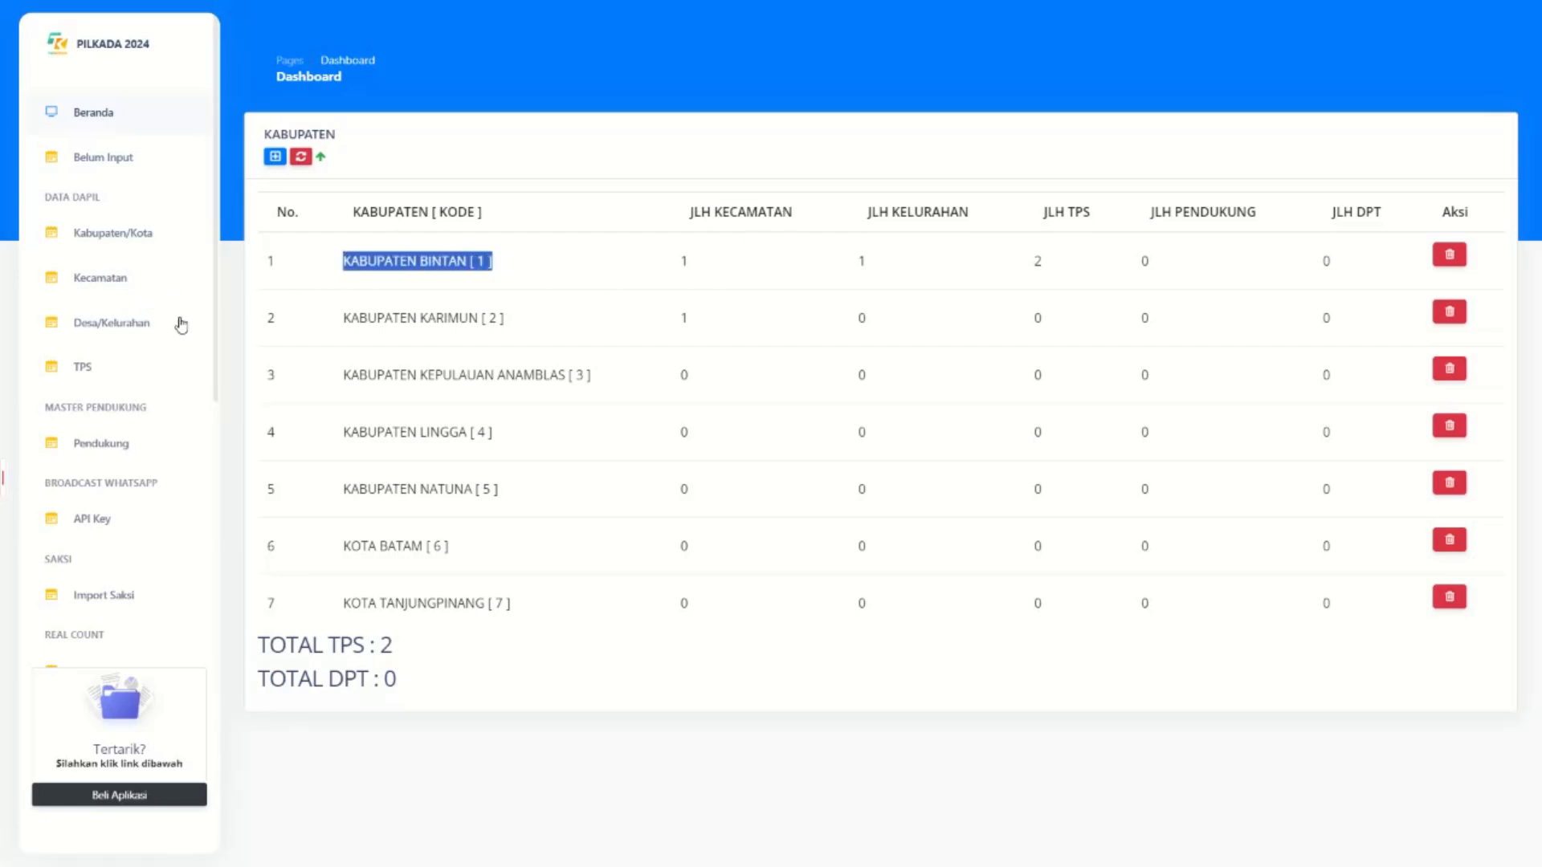
Review the Kecamatan table's regency, kelurahan and TPS counts, then bring up the add-kecamatan form.
{"action": "left_click", "coordinate": [124, 288]}
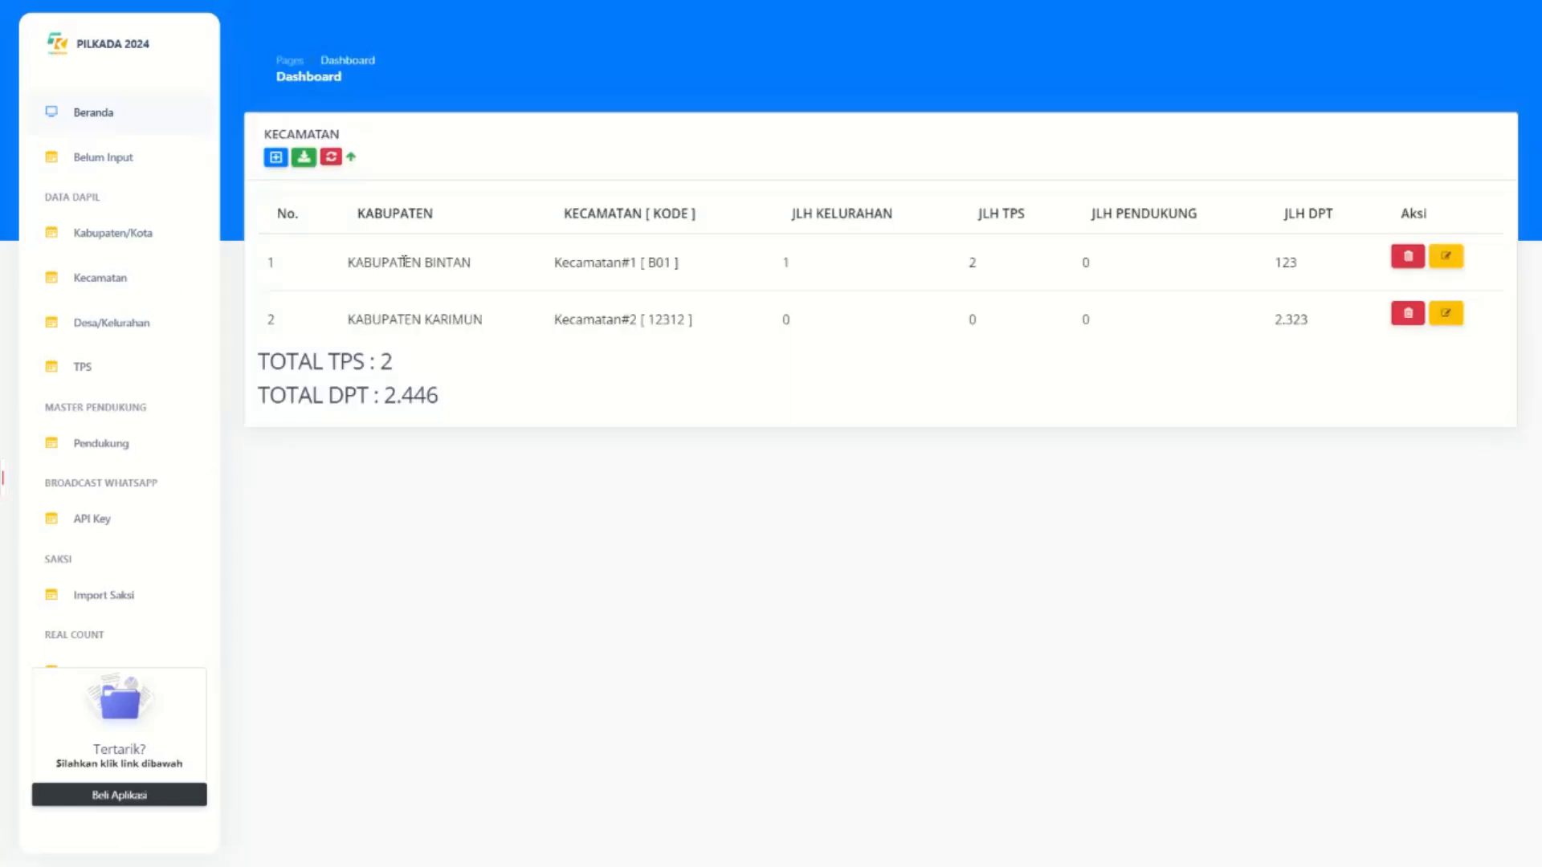
{"action": "left_click_drag", "start_coordinate": [347, 263], "coordinate": [447, 265]}
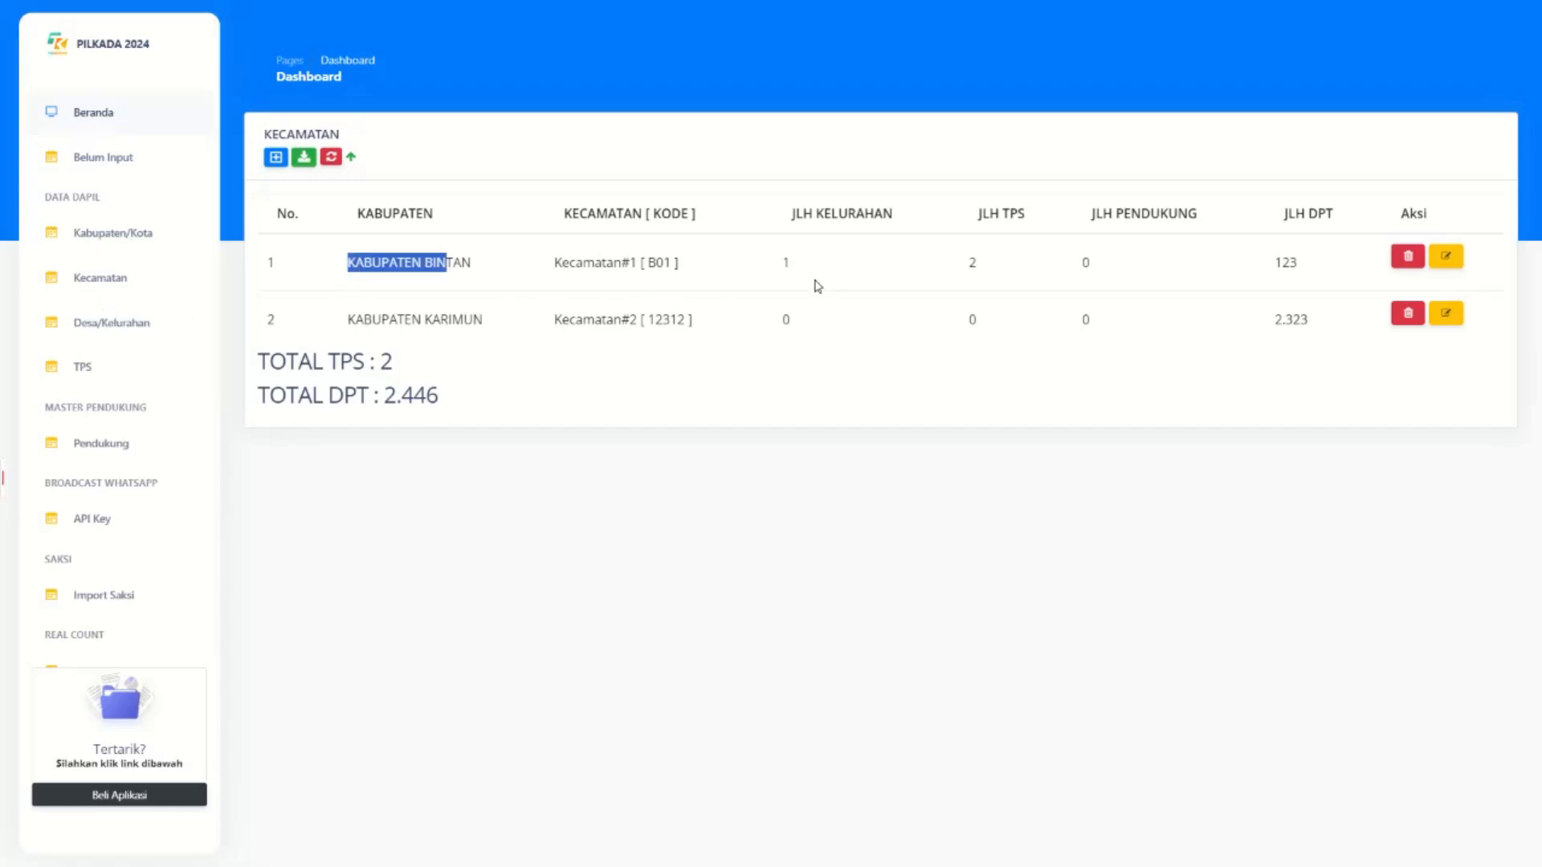
{"action": "left_click_drag", "start_coordinate": [663, 269], "coordinate": [809, 262]}
{"action": "left_click_drag", "start_coordinate": [1020, 278], "coordinate": [1117, 259]}
{"action": "left_click", "coordinate": [88, 281]}
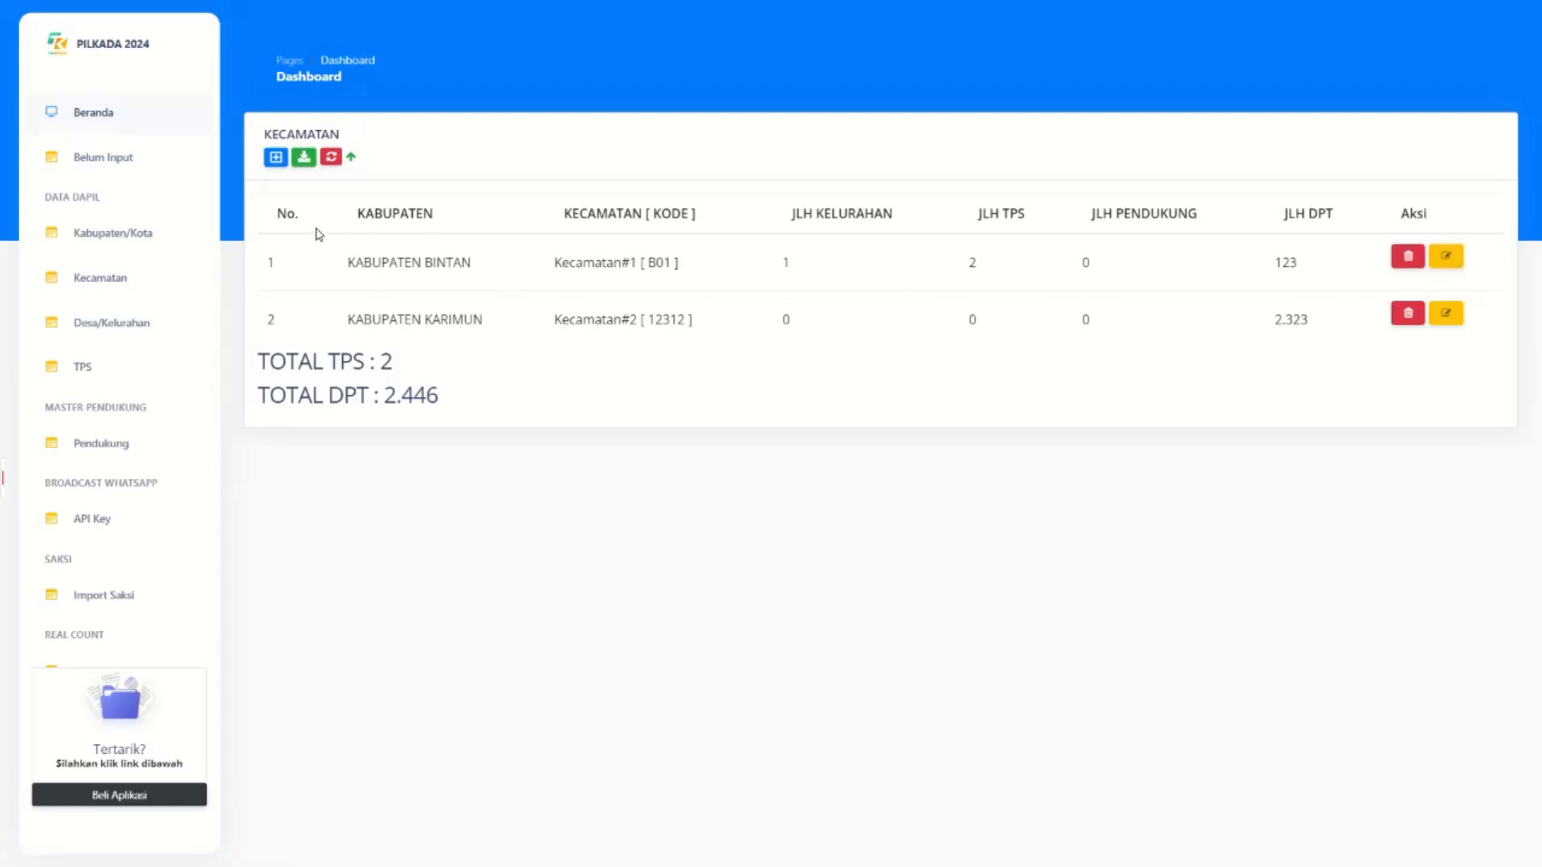
{"action": "left_click_drag", "start_coordinate": [583, 263], "coordinate": [514, 268]}
{"action": "left_click", "coordinate": [339, 266]}
{"action": "left_click", "coordinate": [275, 157]}
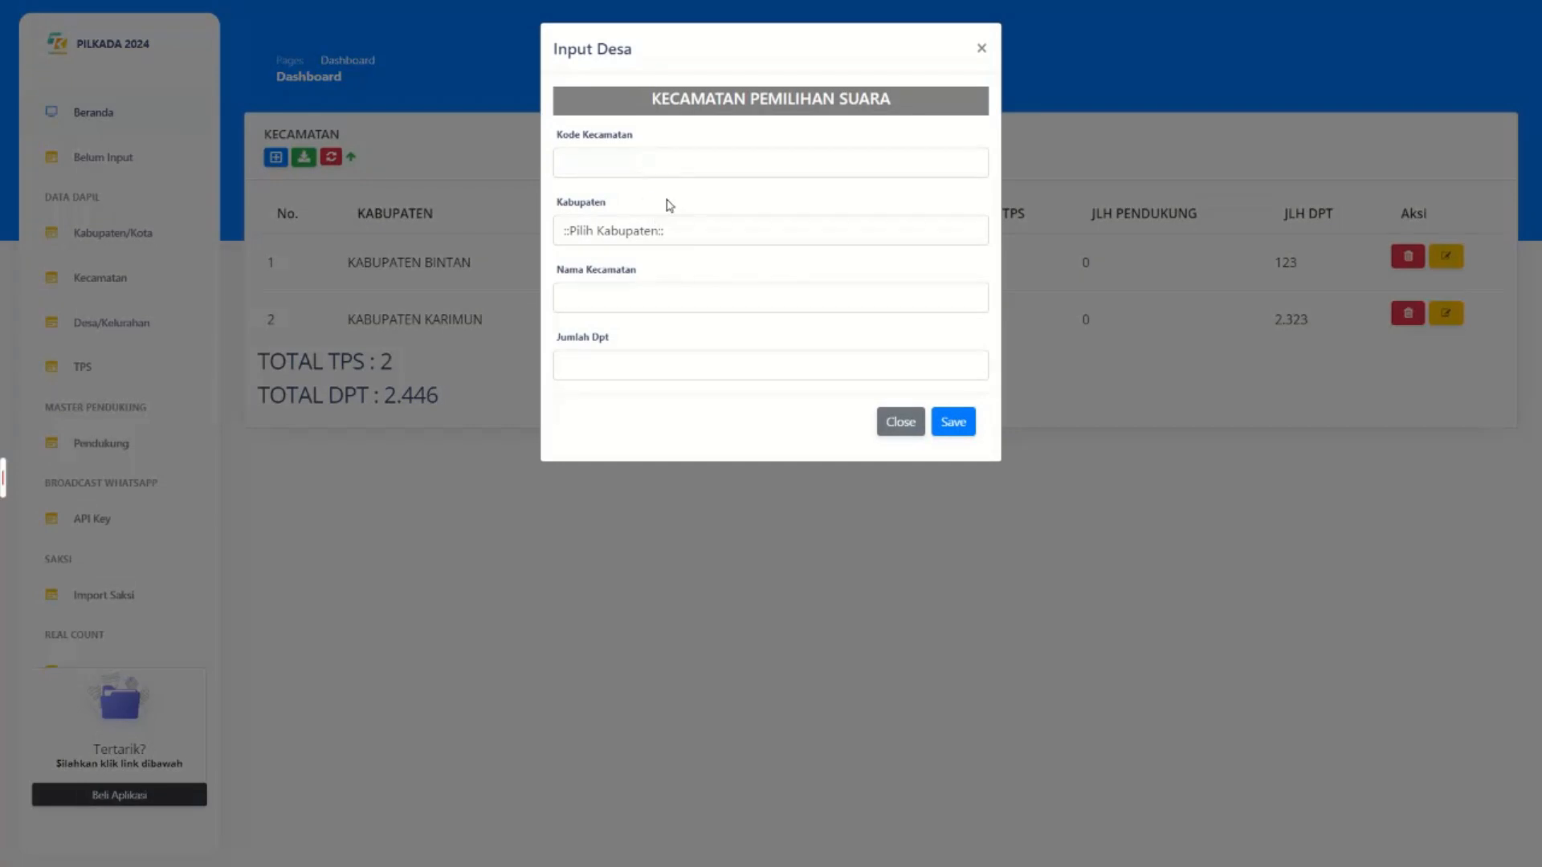
{"action": "left_click", "coordinate": [643, 241]}
{"action": "left_click", "coordinate": [620, 233]}
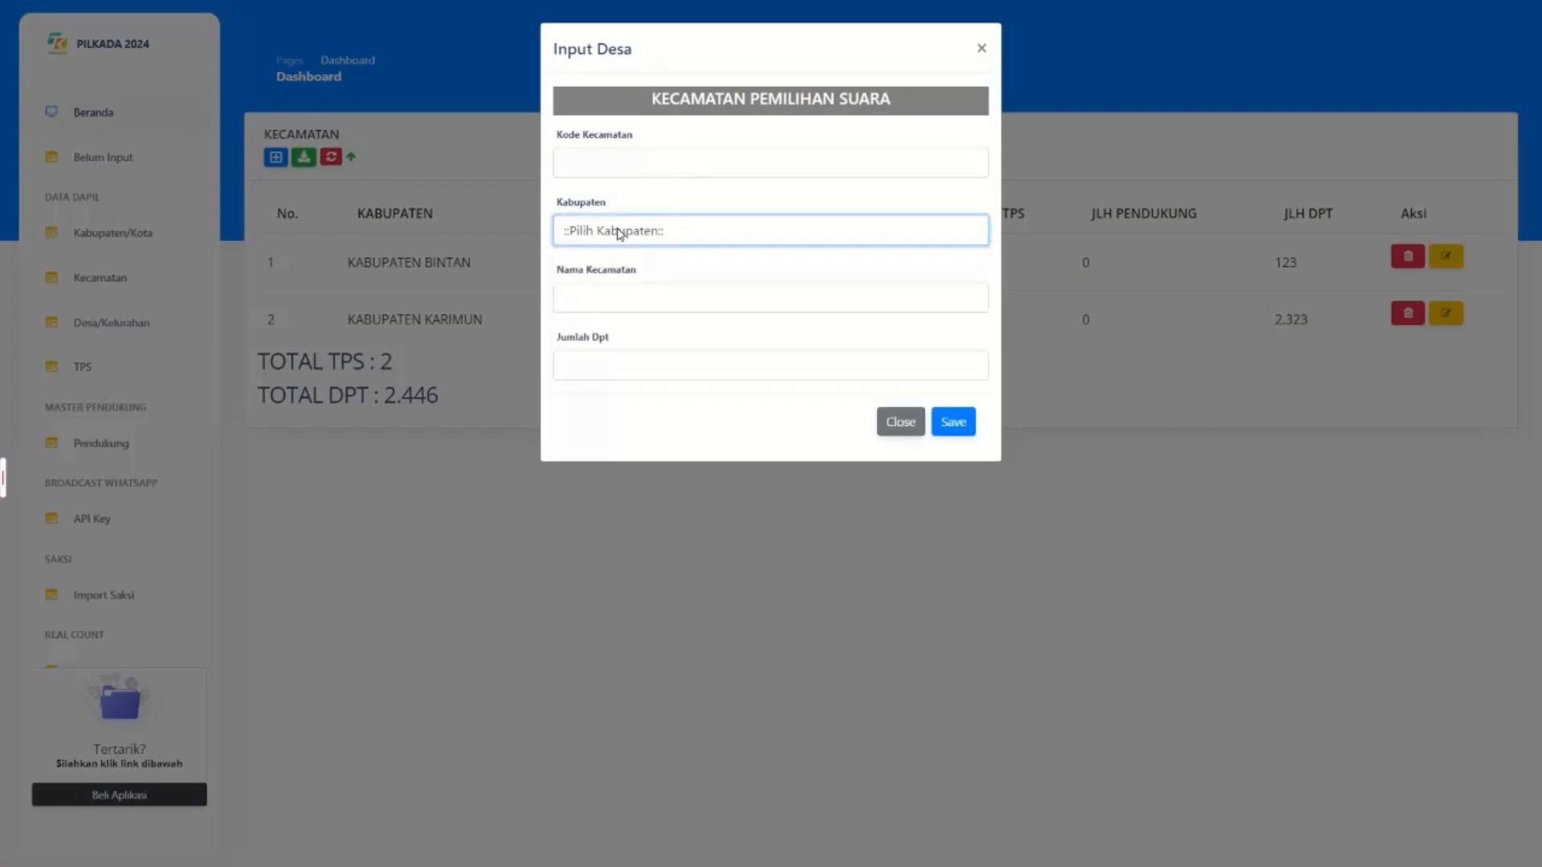
{"action": "left_click", "coordinate": [640, 290]}
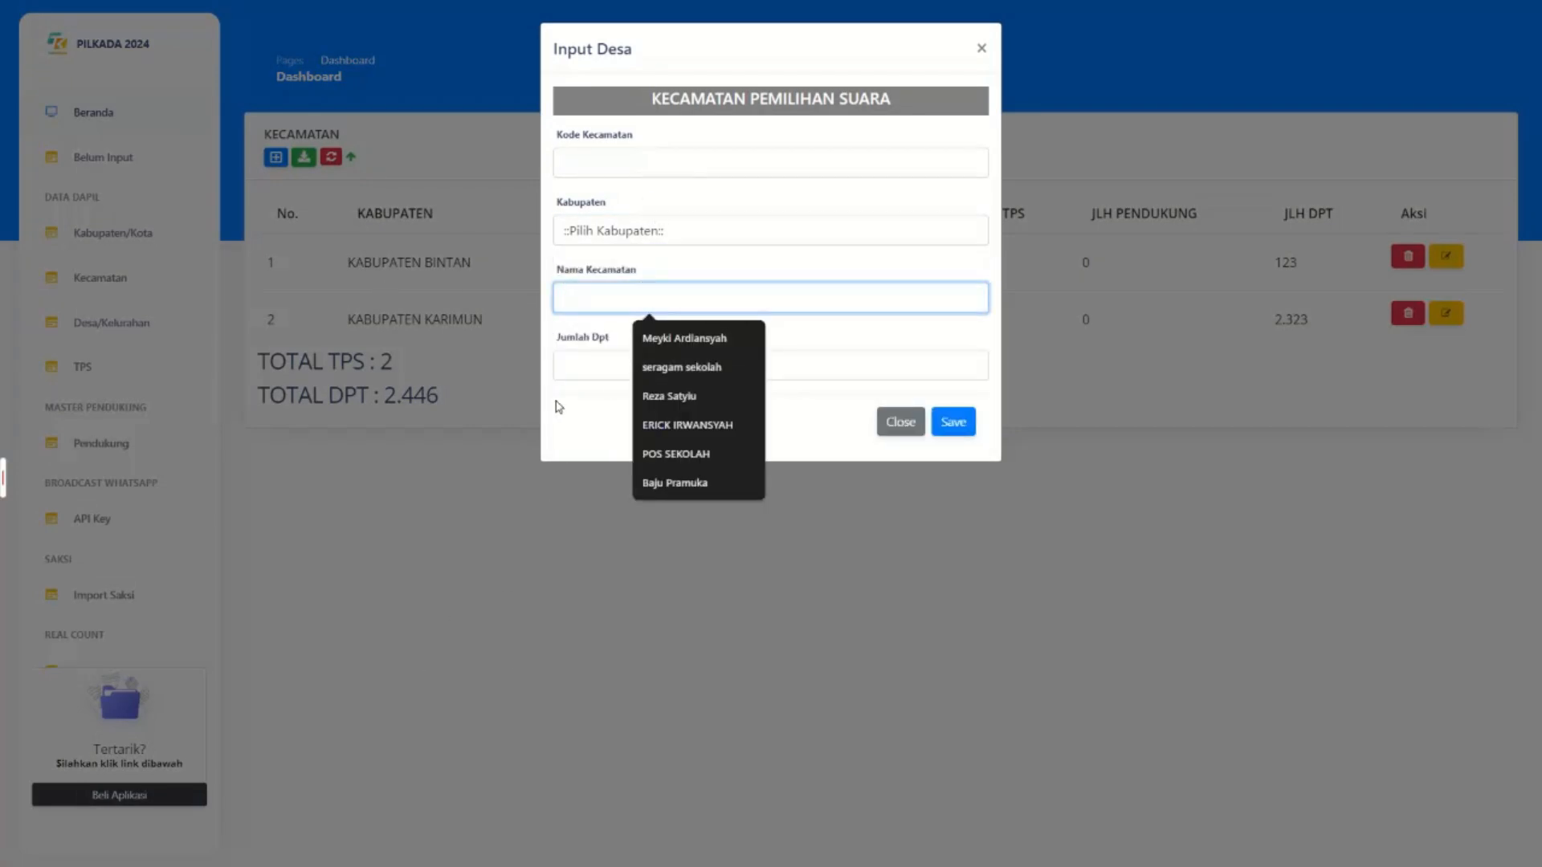
{"action": "left_click", "coordinate": [901, 422]}
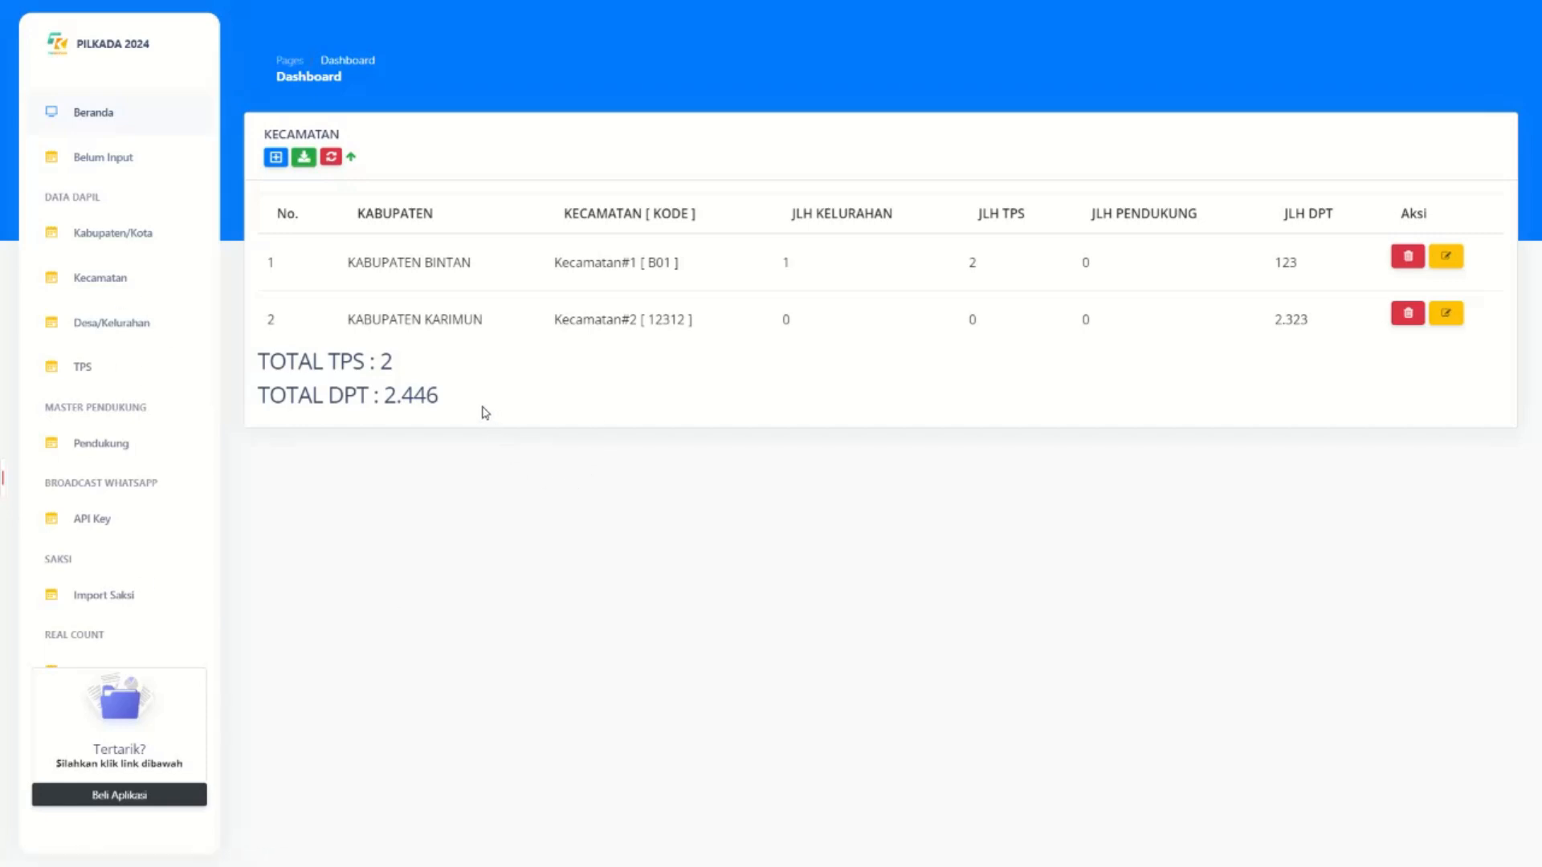
{"action": "left_click", "coordinate": [95, 328]}
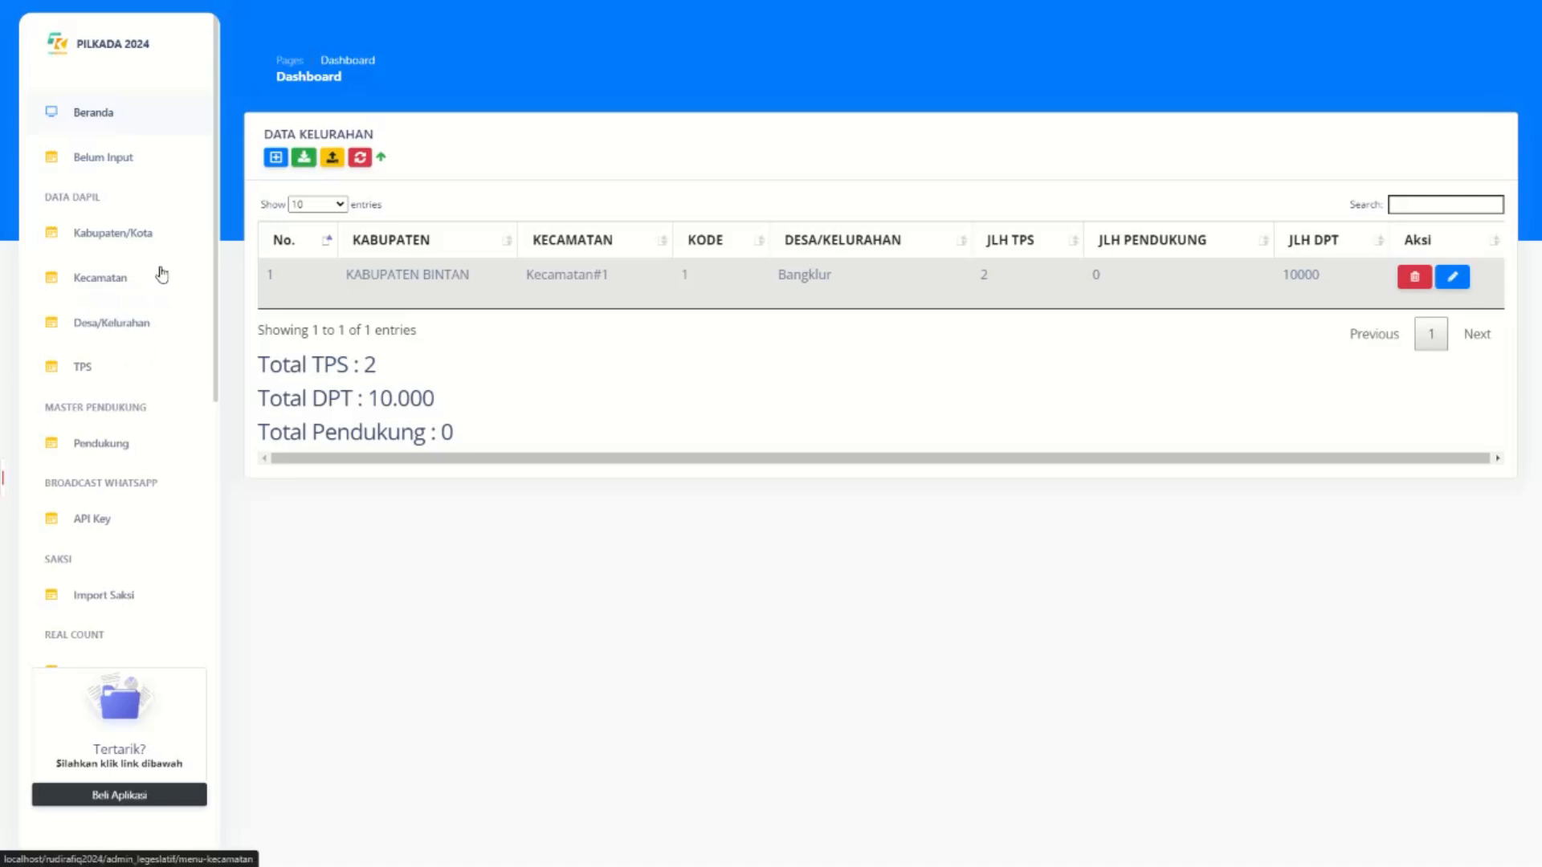
Compare Bangklur's DPT of 10000 with Kecamatan#1's DPT of 123, then start a new village.
{"action": "double_click", "coordinate": [1311, 277]}
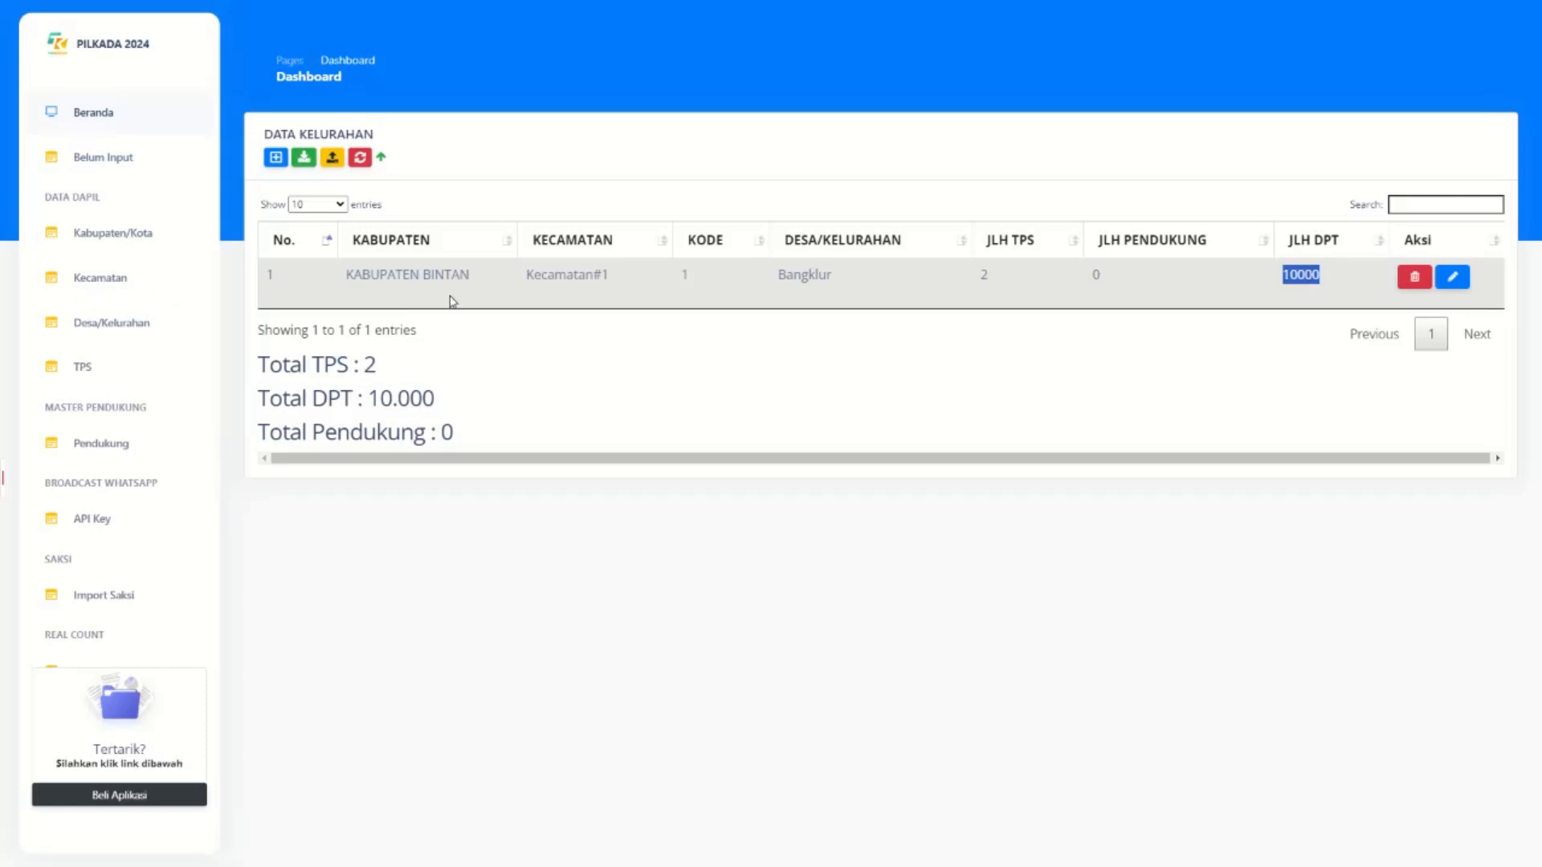
{"action": "left_click", "coordinate": [101, 277]}
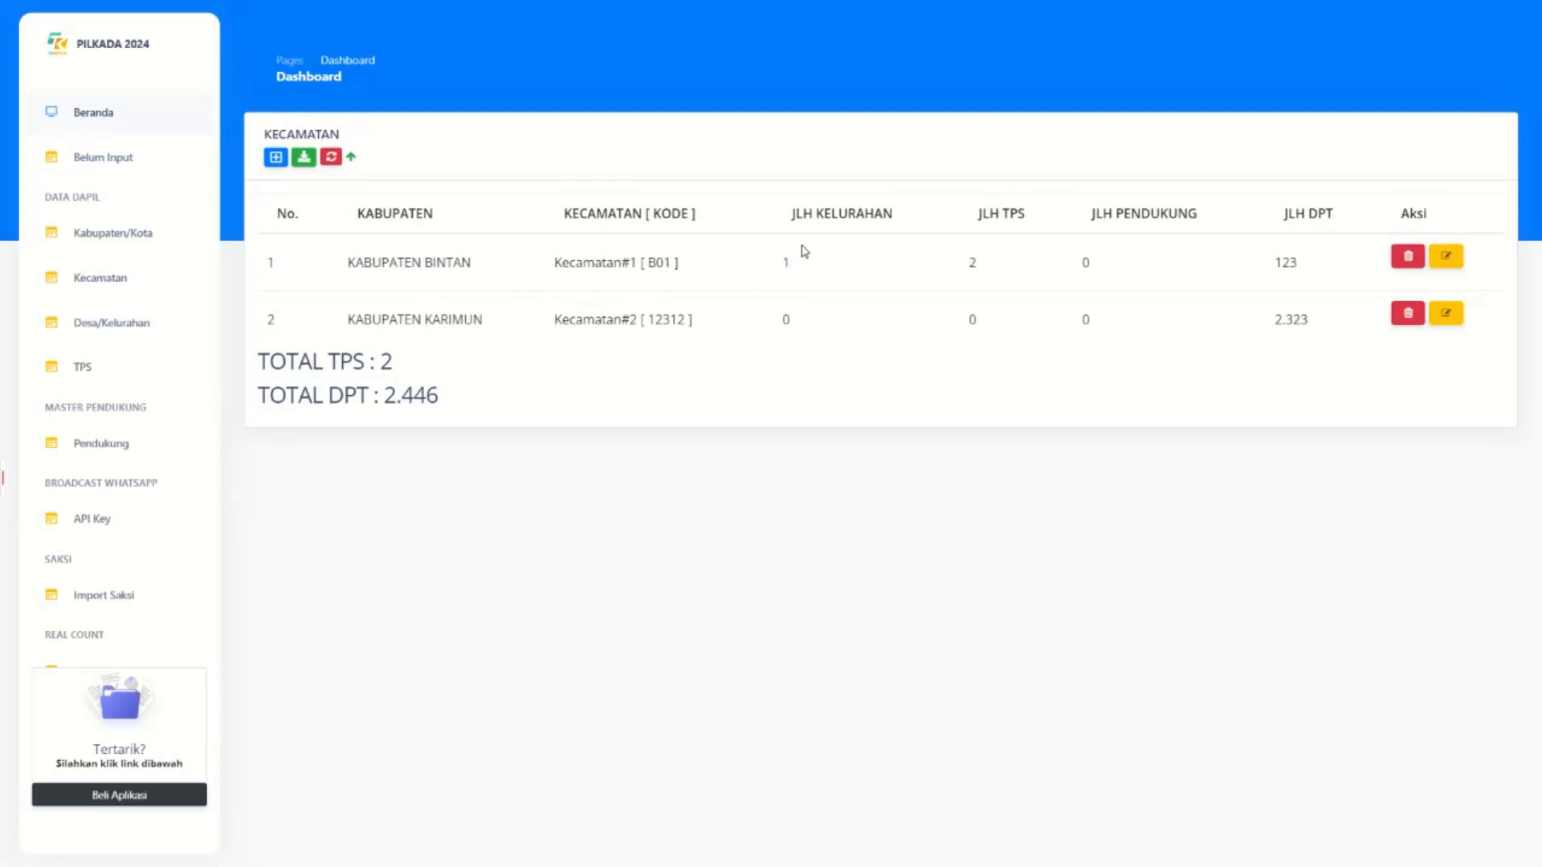
{"action": "left_click_drag", "start_coordinate": [669, 265], "coordinate": [485, 269]}
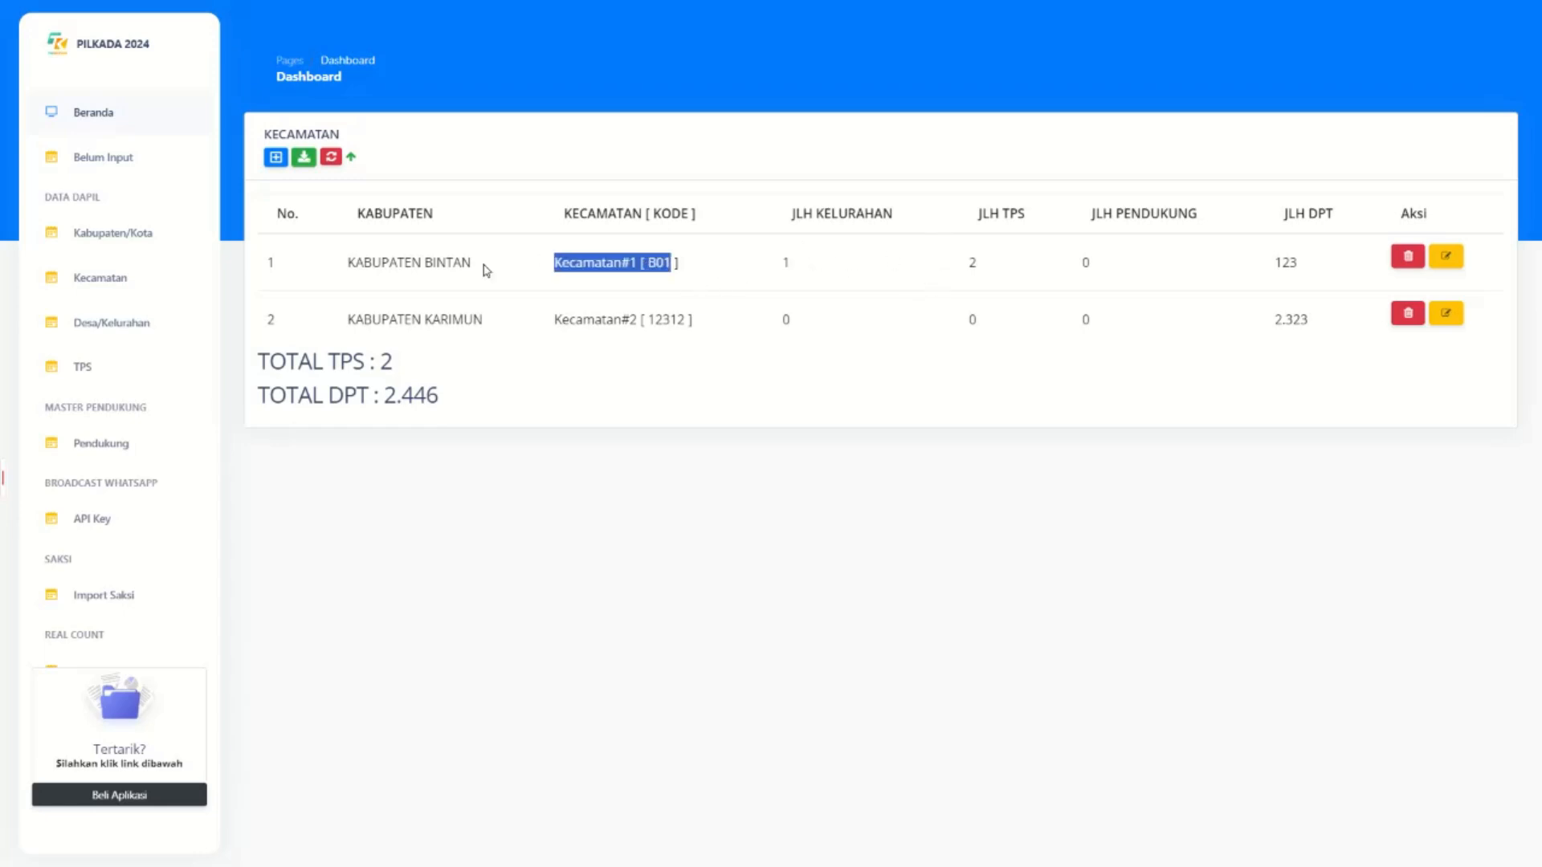
{"action": "double_click", "coordinate": [1267, 270]}
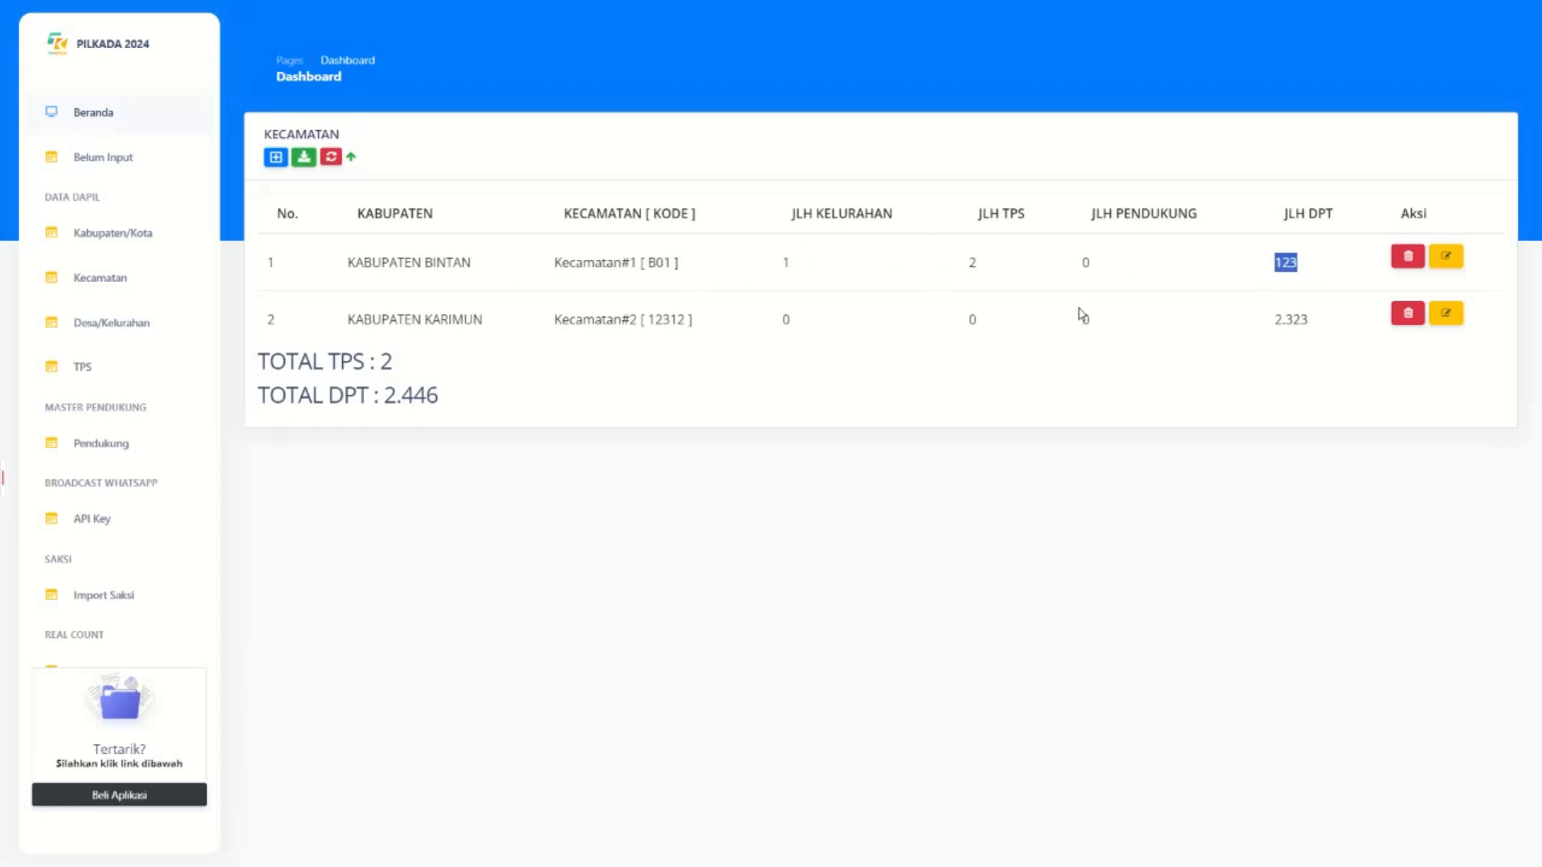
{"action": "left_click", "coordinate": [86, 345]}
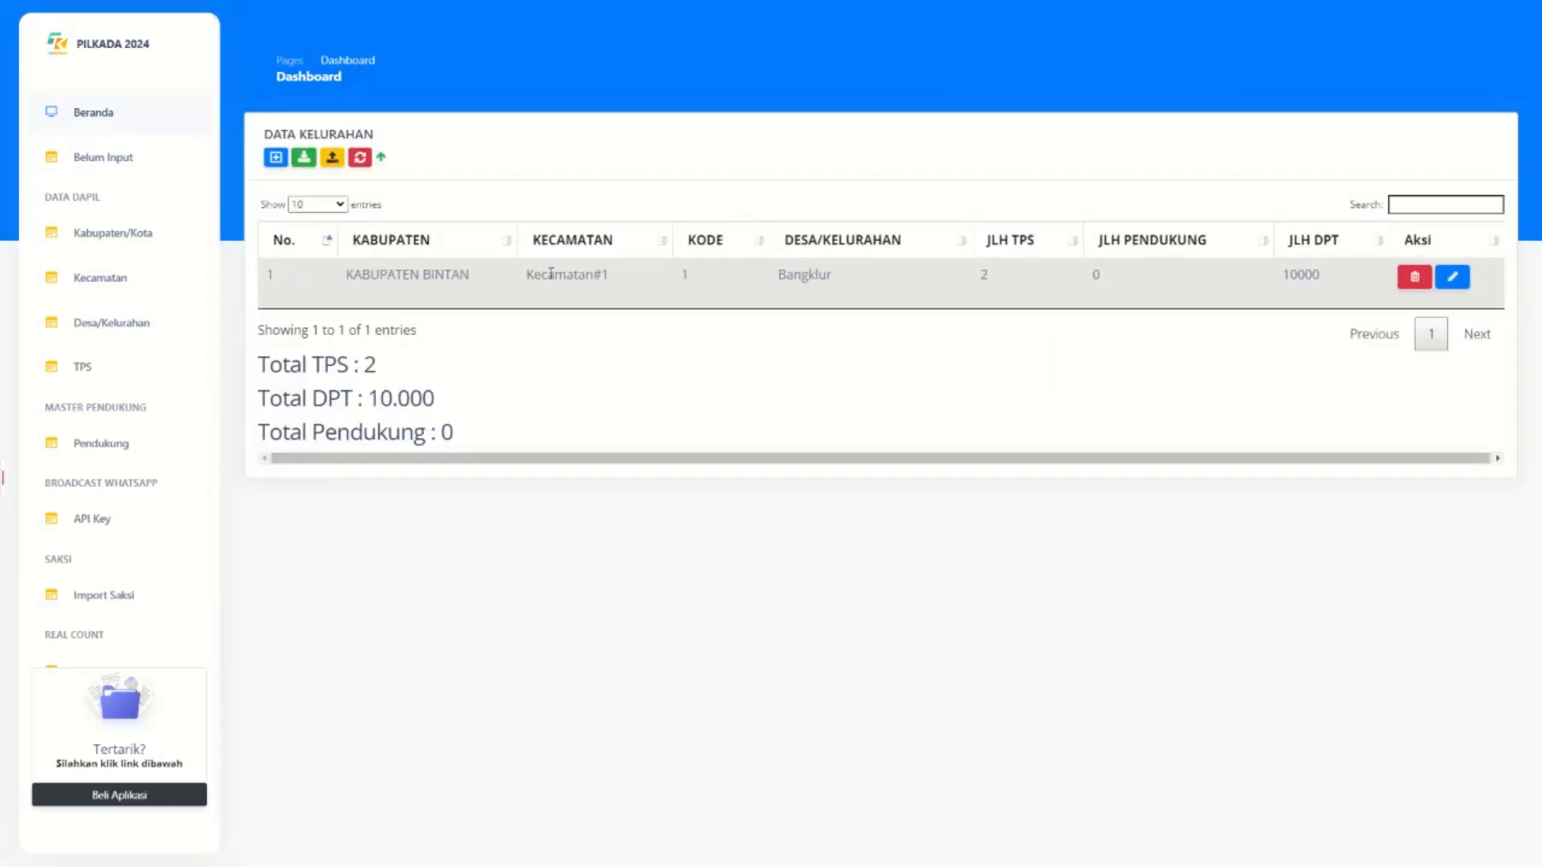
{"action": "left_click", "coordinate": [276, 157]}
{"action": "left_click", "coordinate": [630, 363]}
{"action": "left_click", "coordinate": [624, 424]}
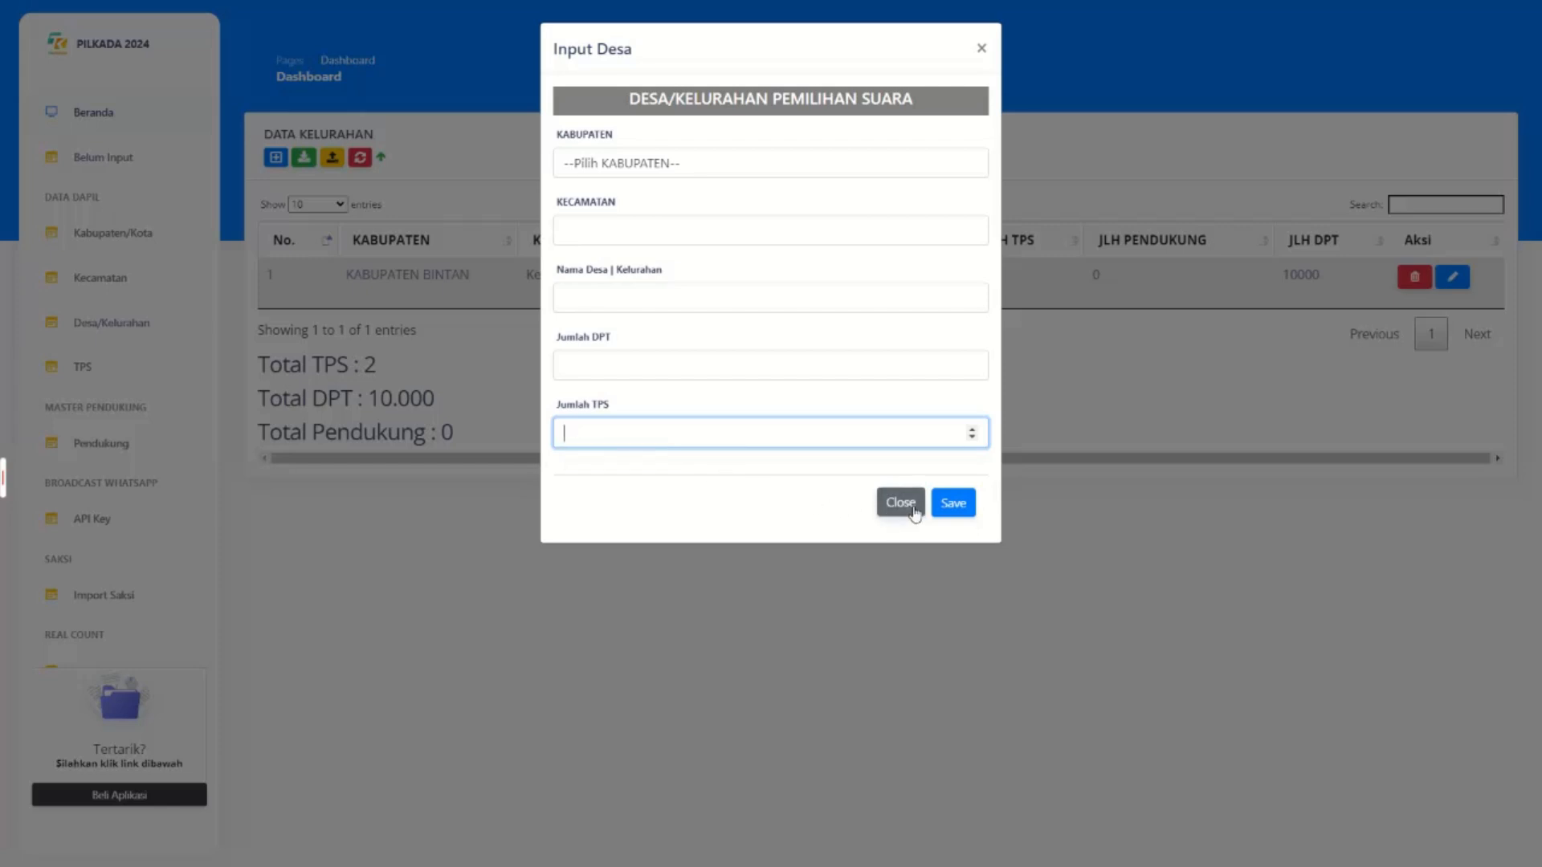
{"action": "left_click", "coordinate": [900, 502]}
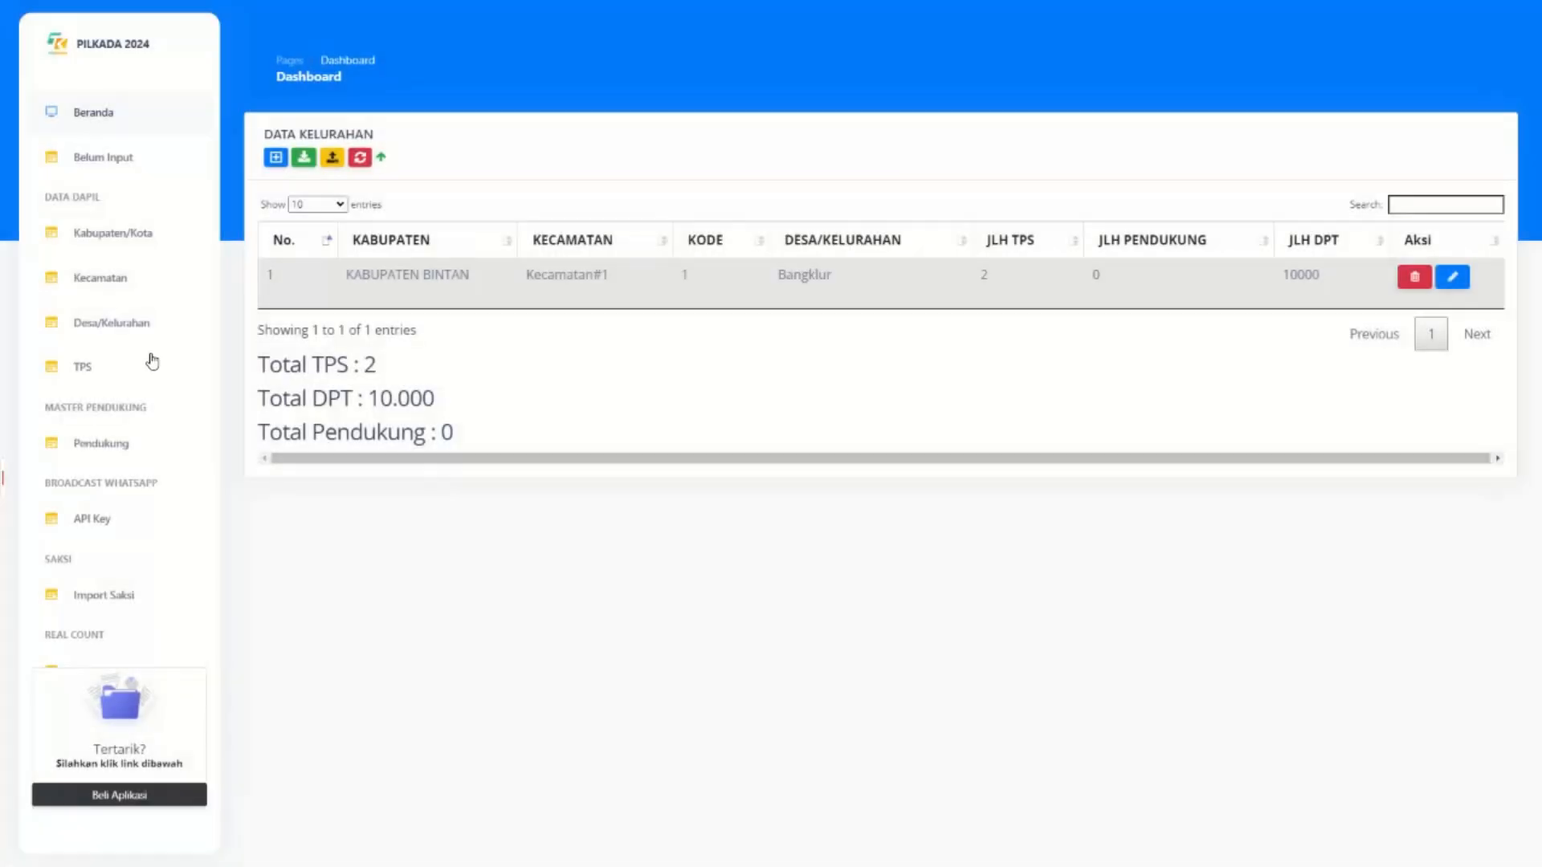
{"action": "left_click", "coordinate": [101, 368]}
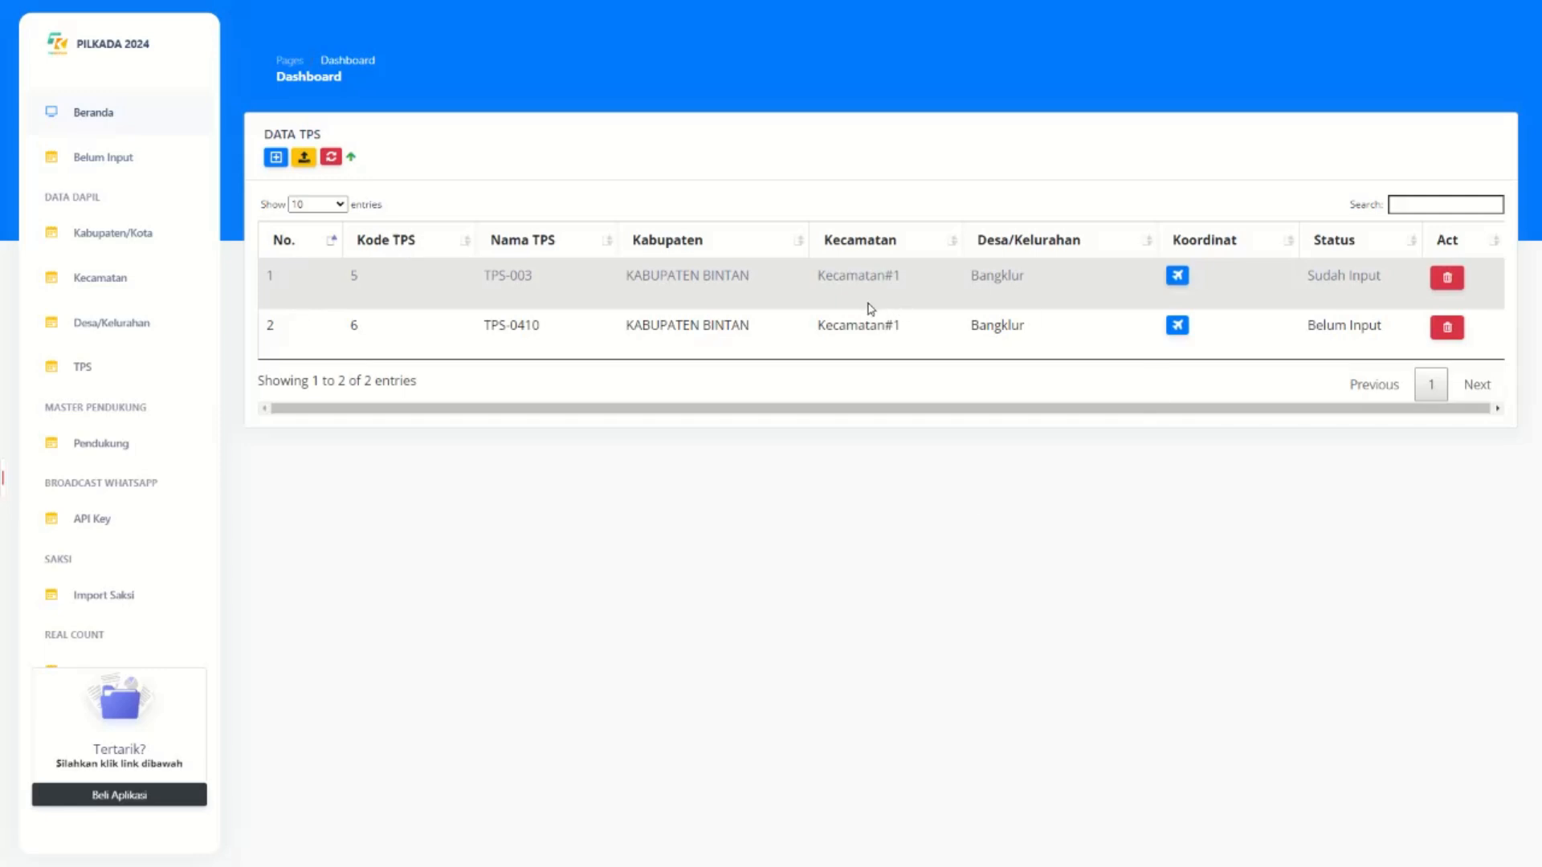
Back on the village table, discard an unsaved Input Desa form and start a fresh one.
{"action": "left_click", "coordinate": [113, 321]}
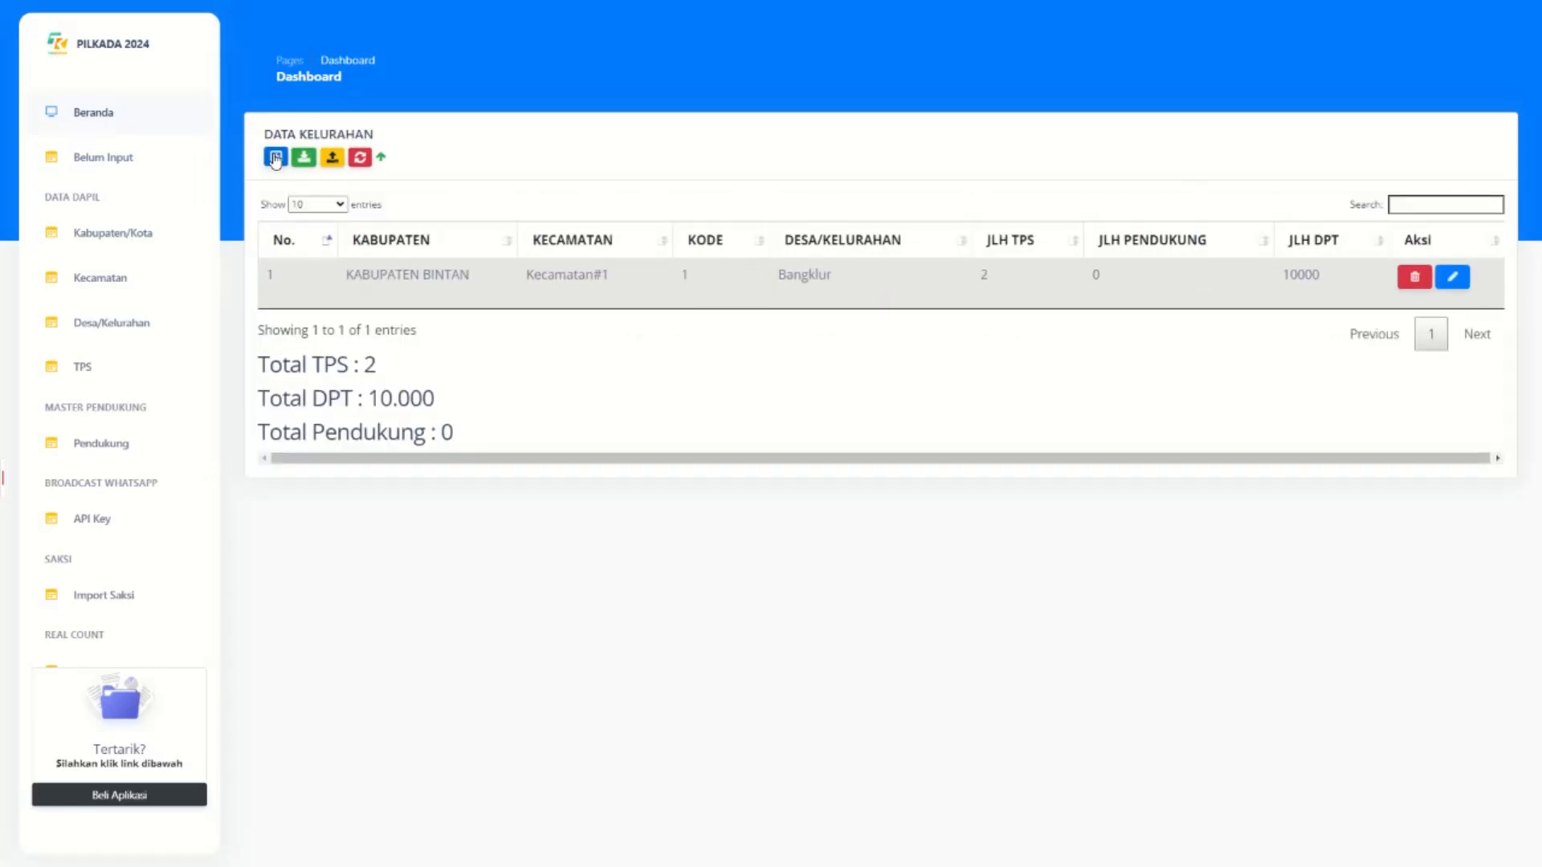
{"action": "left_click", "coordinate": [275, 157]}
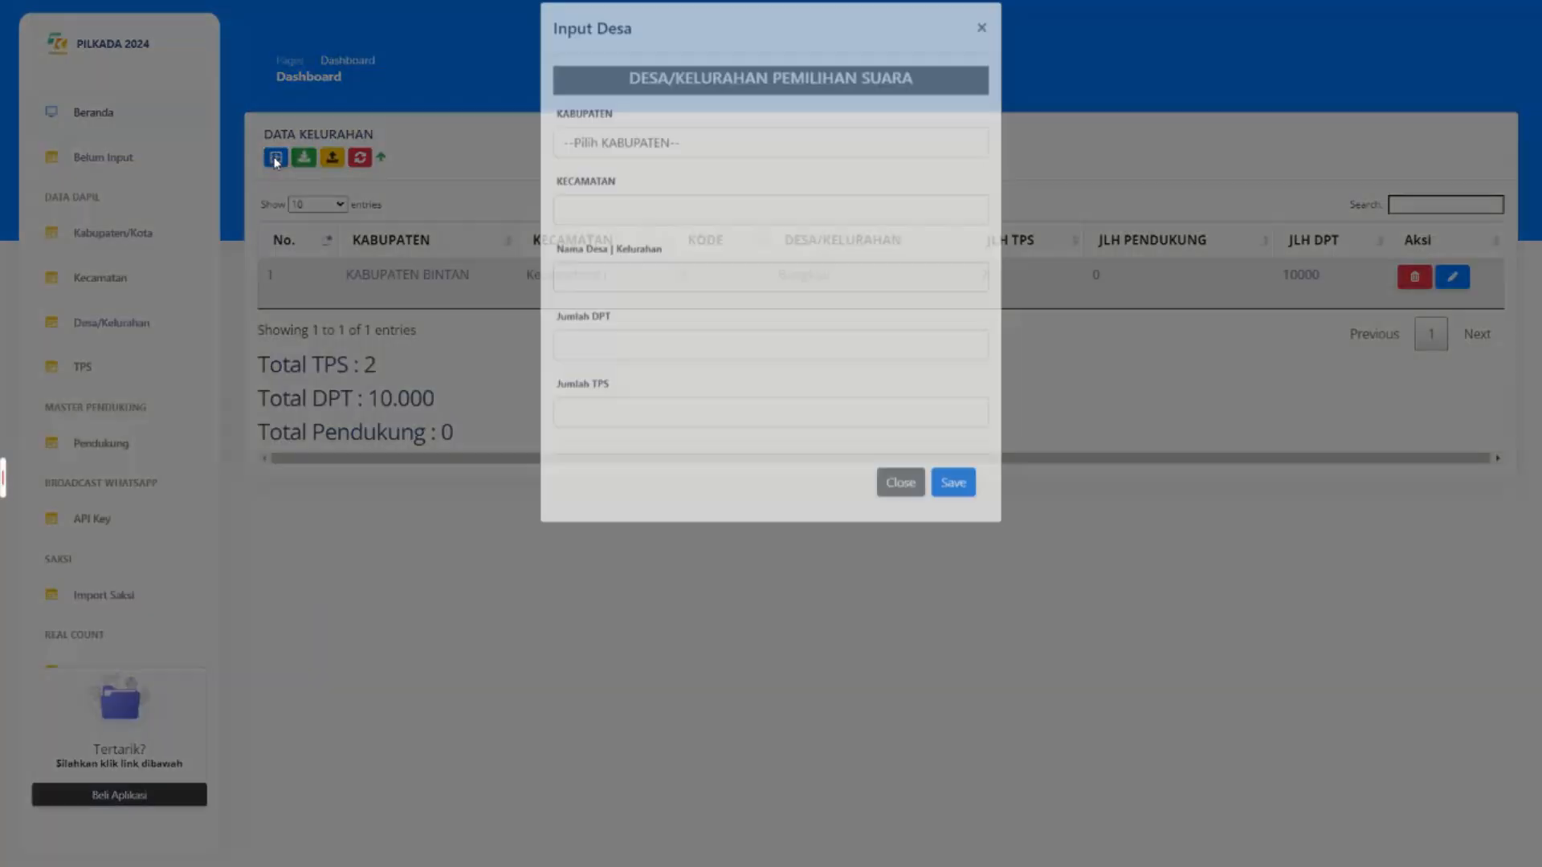
{"action": "left_click", "coordinate": [609, 434]}
{"action": "left_click", "coordinate": [901, 504]}
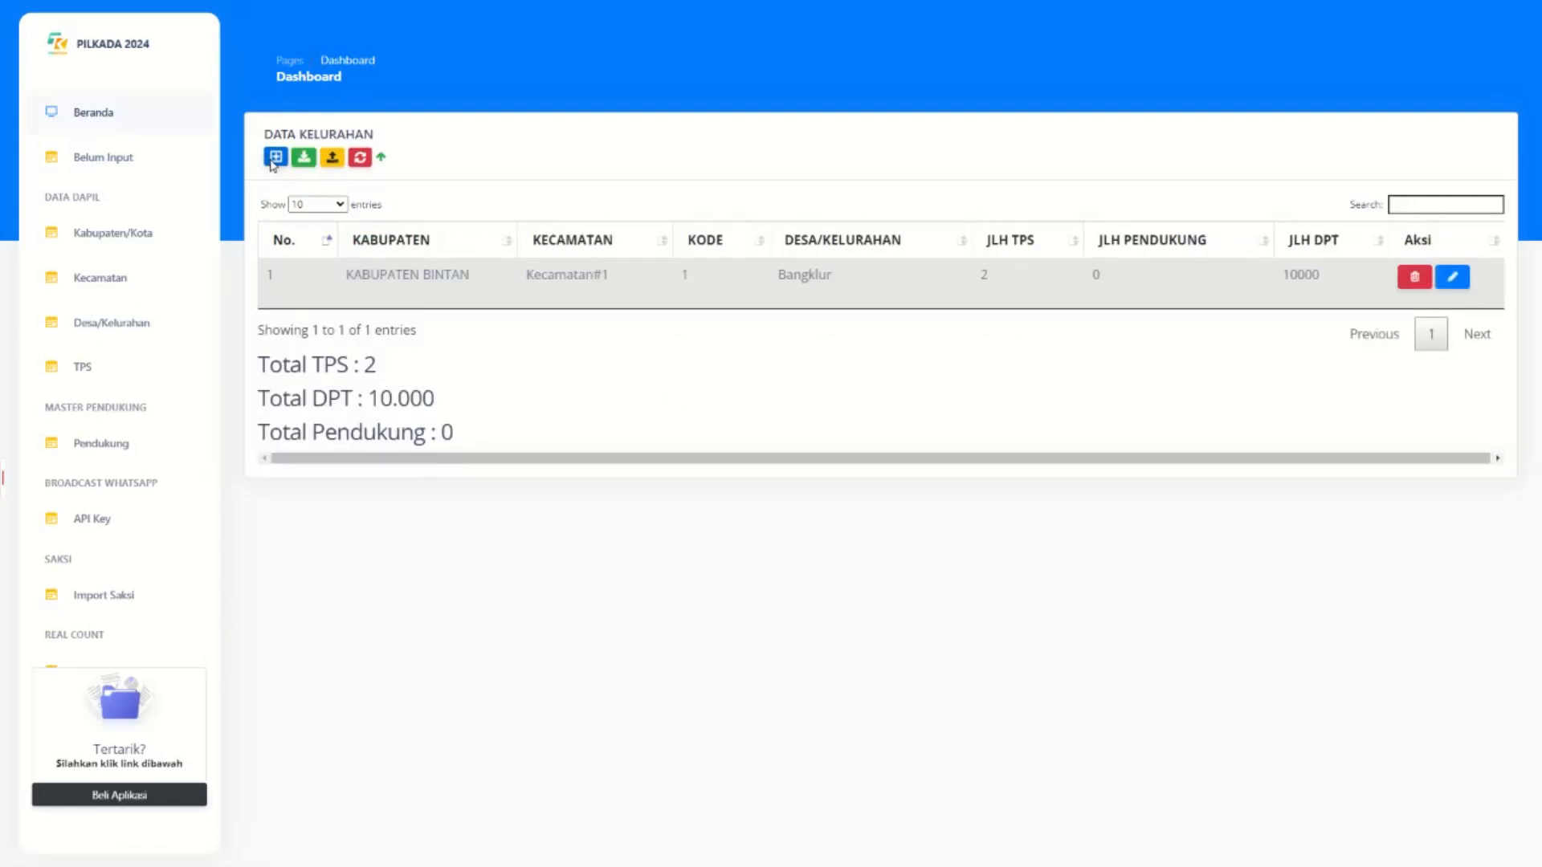
{"action": "left_click", "coordinate": [275, 157]}
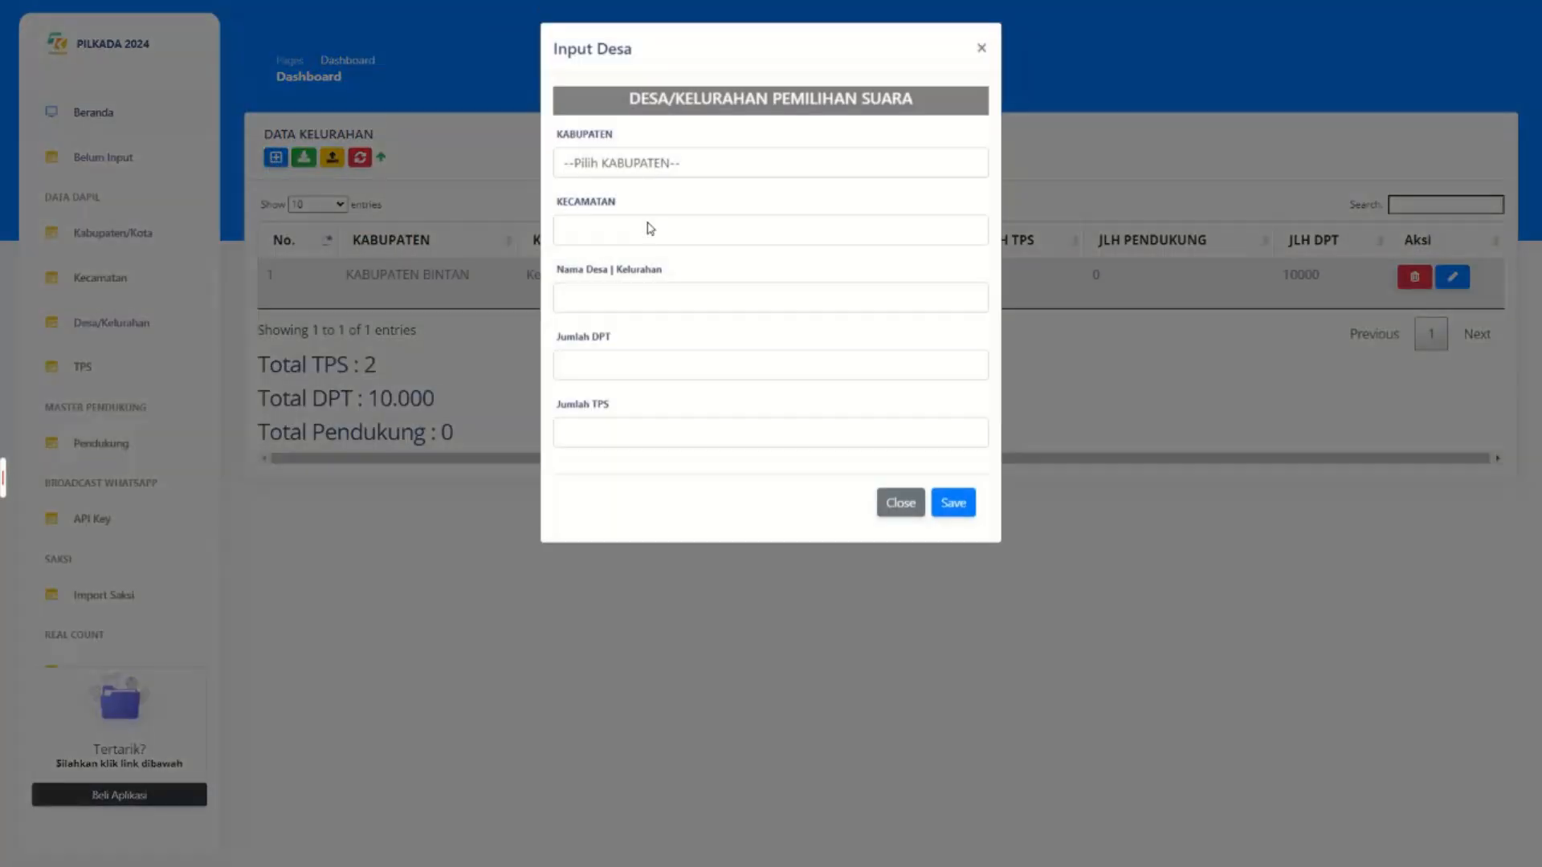
Set the new village's regency to KABUPATEN KARIMUN and district to Kecamatan#2.
{"action": "left_click", "coordinate": [642, 164]}
{"action": "left_click", "coordinate": [640, 238]}
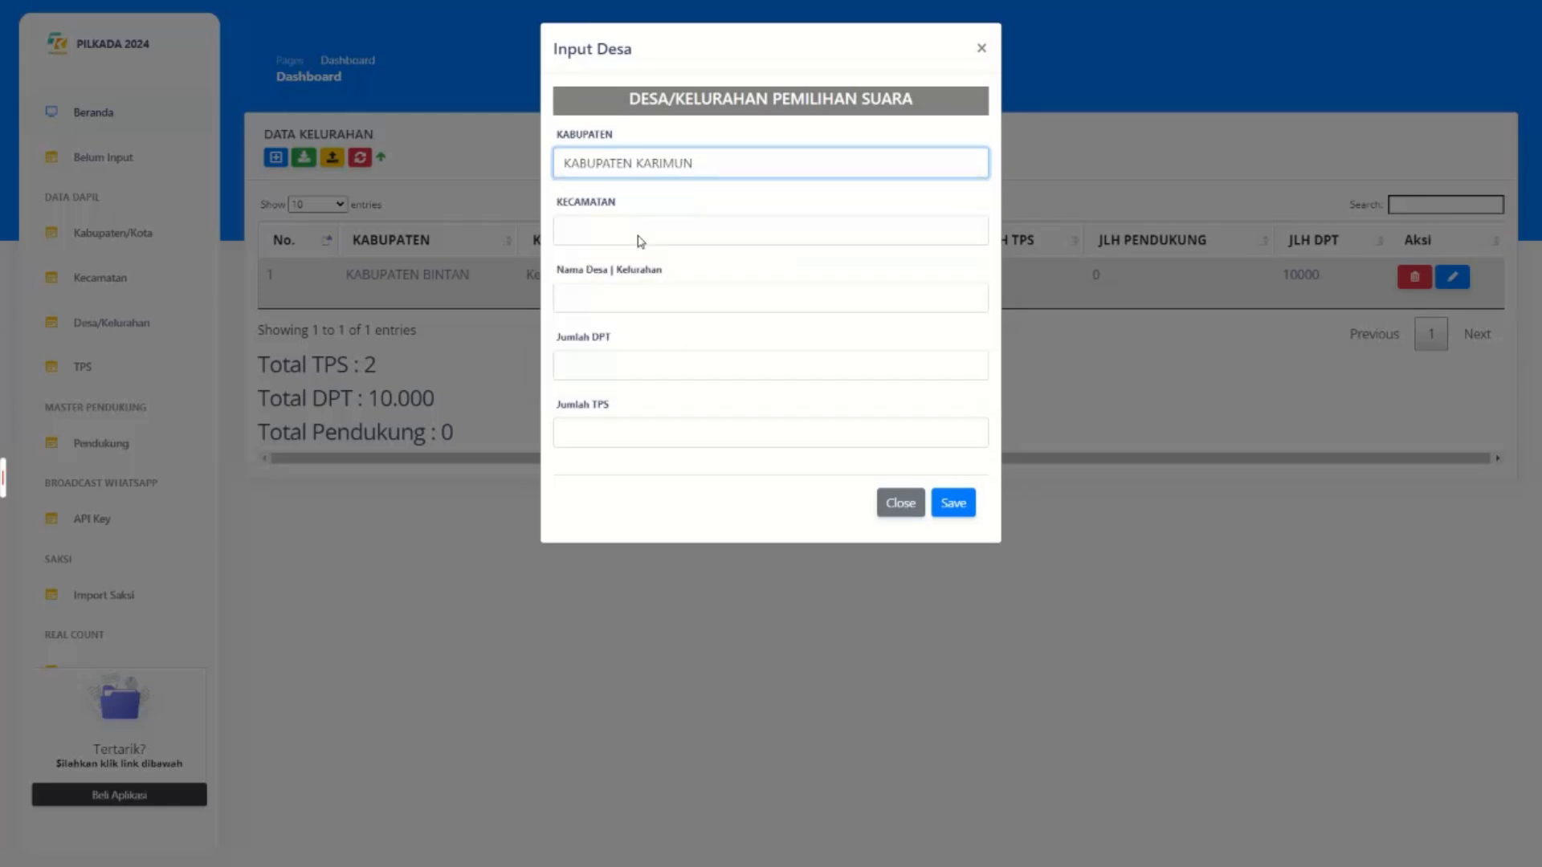
{"action": "left_click", "coordinate": [633, 165]}
{"action": "left_click", "coordinate": [628, 213]}
{"action": "left_click", "coordinate": [641, 170]}
{"action": "left_click", "coordinate": [643, 173]}
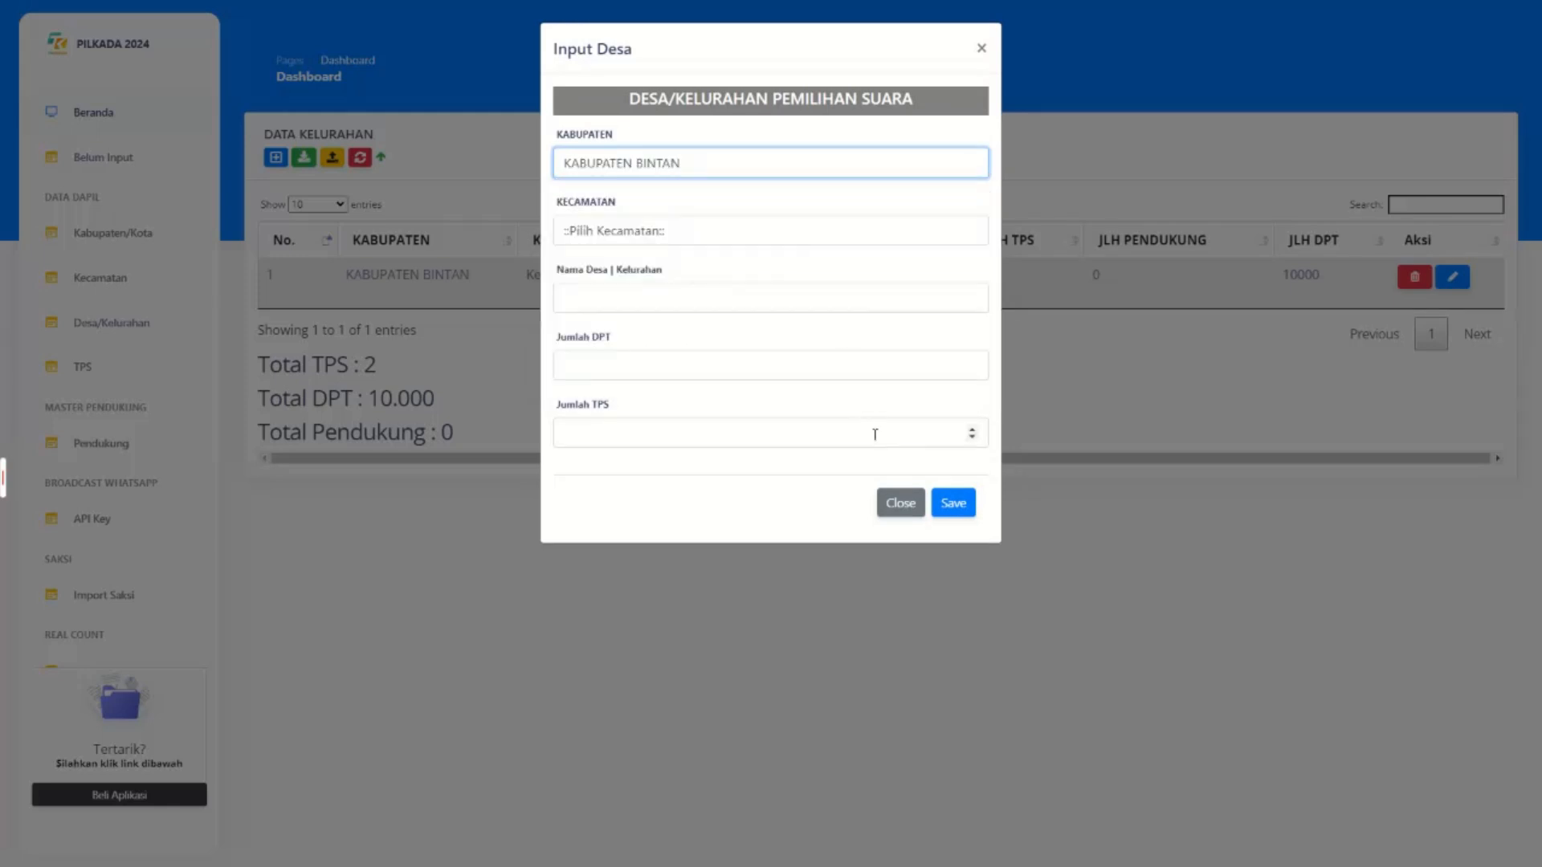
{"action": "left_click", "coordinate": [612, 162]}
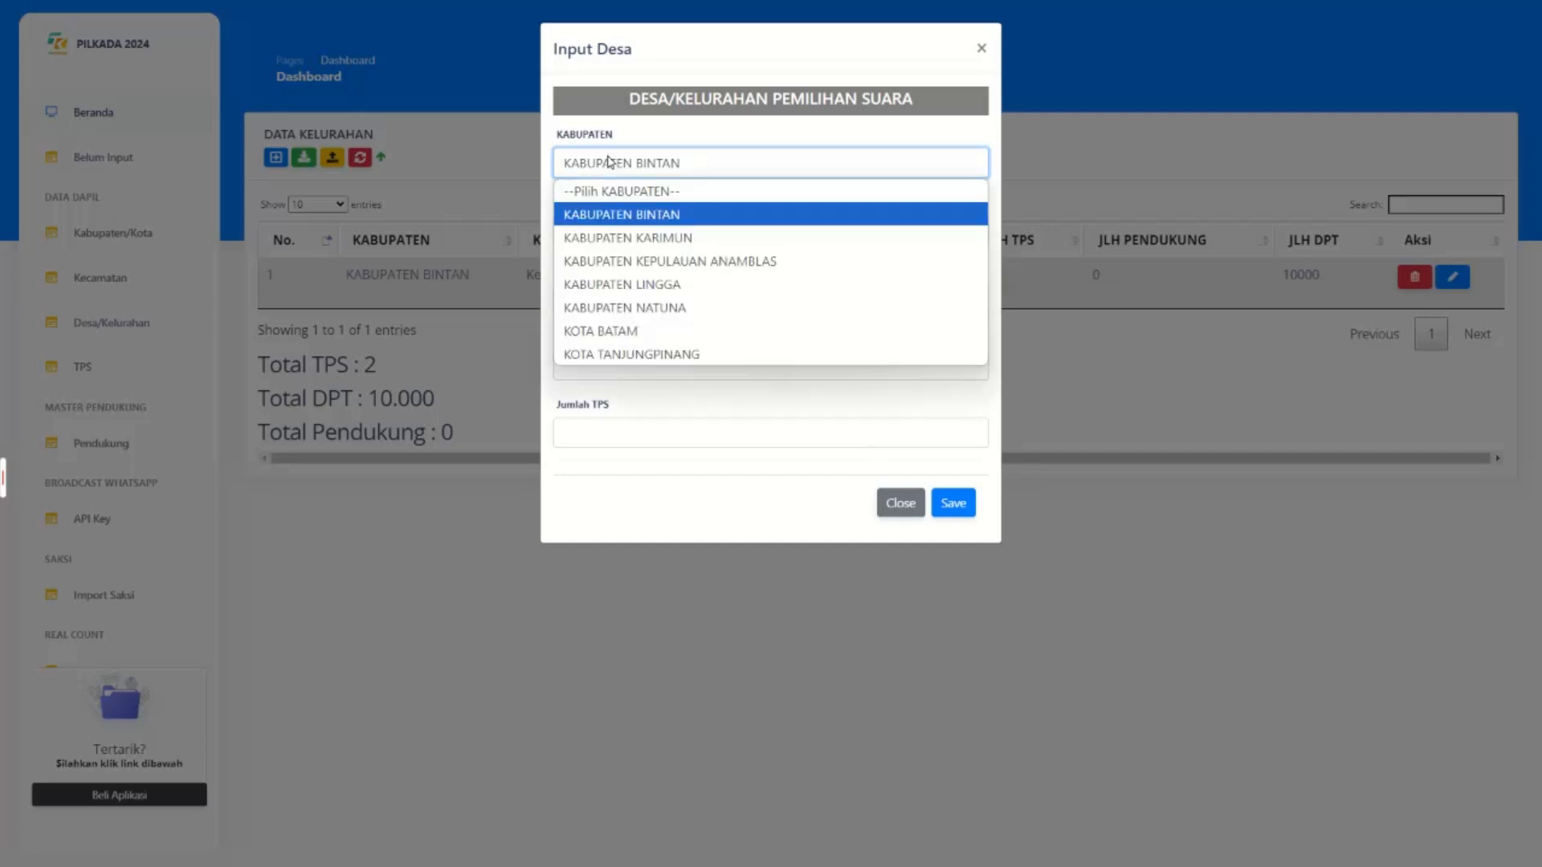
{"action": "left_click", "coordinate": [616, 236]}
{"action": "left_click", "coordinate": [616, 236]}
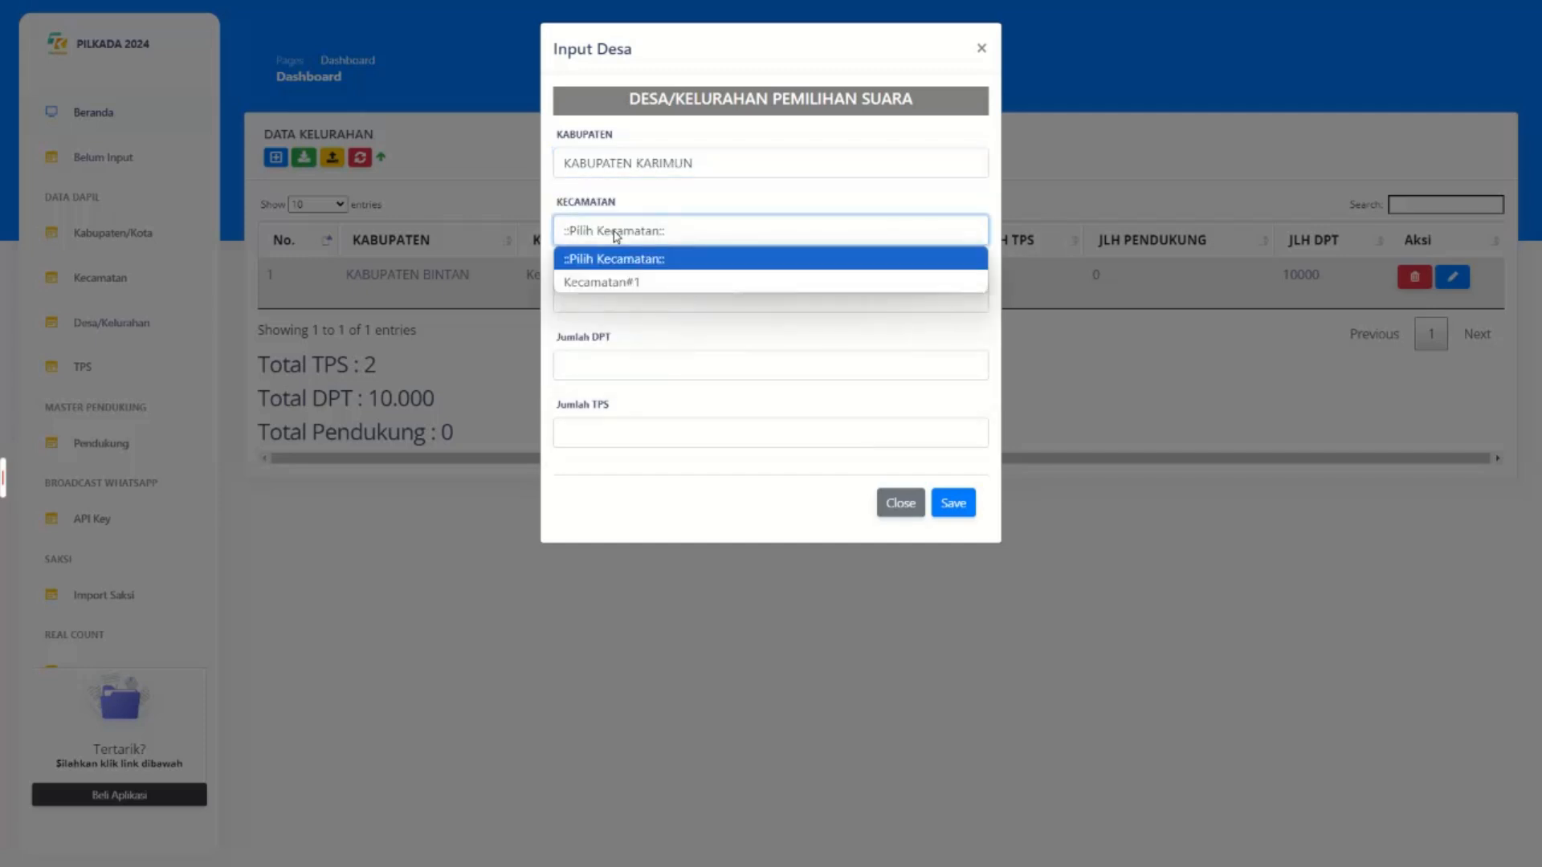
{"action": "left_click", "coordinate": [641, 281]}
Name the village Rembang, enter a DPT of 1000, and save the record.
{"action": "left_click", "coordinate": [642, 297]}
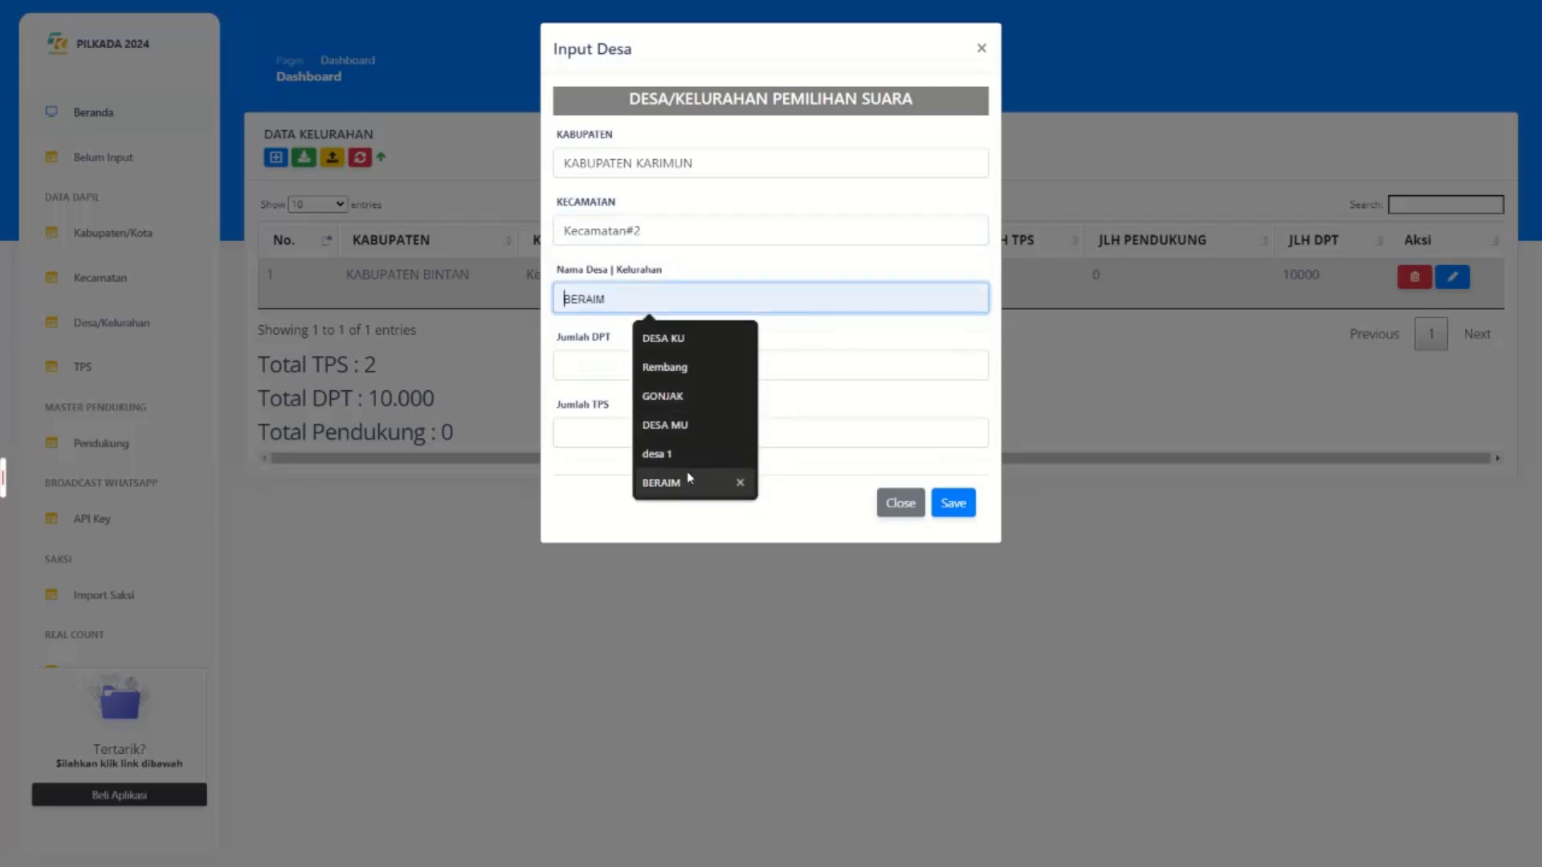
{"action": "left_click", "coordinate": [683, 368]}
{"action": "left_click", "coordinate": [647, 372]}
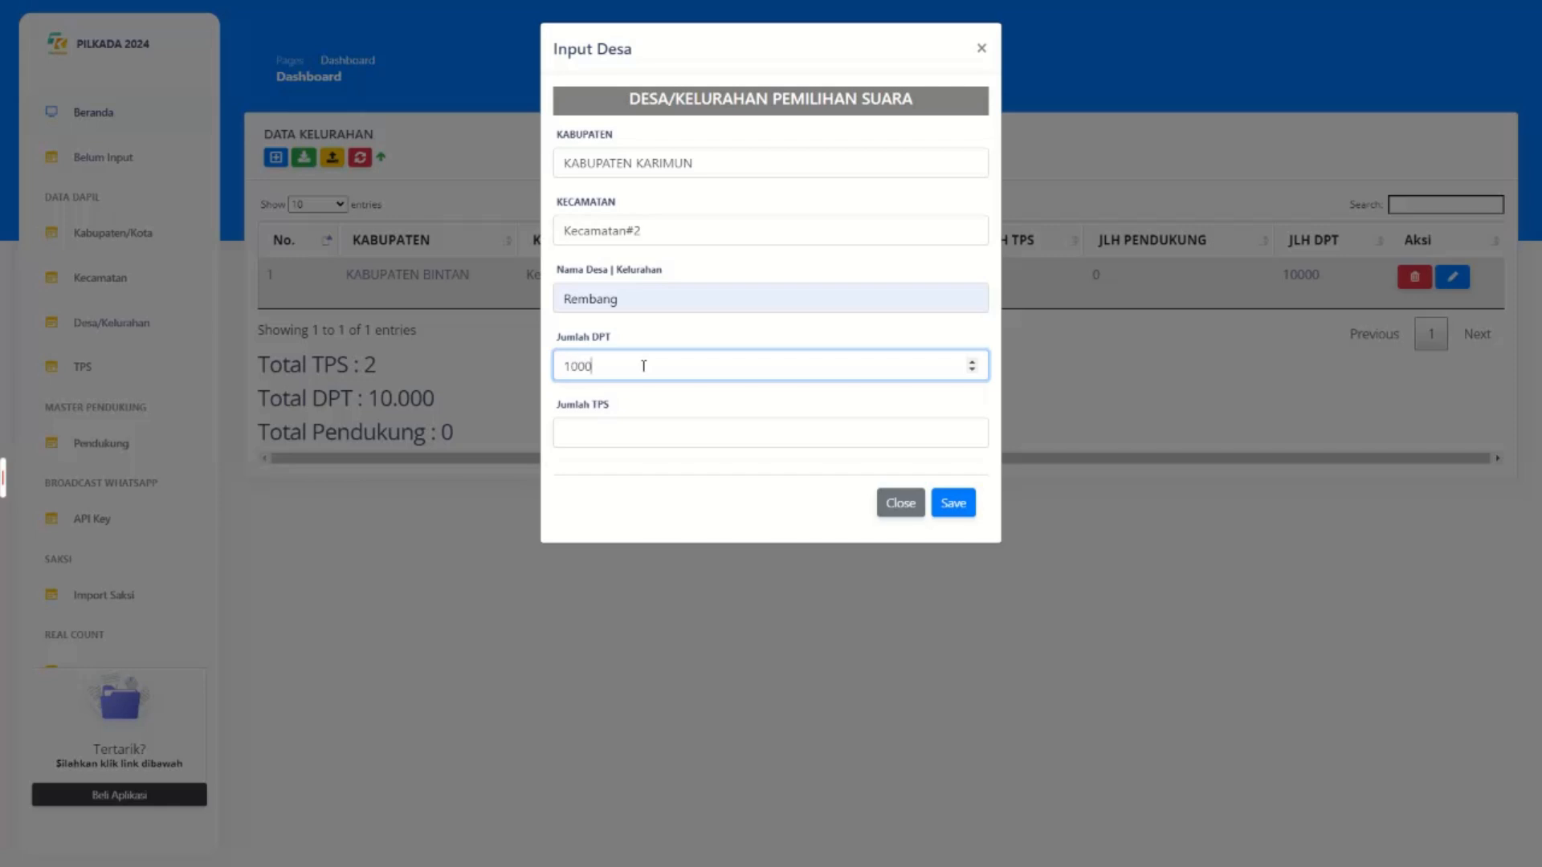
{"action": "left_click", "coordinate": [578, 432]}
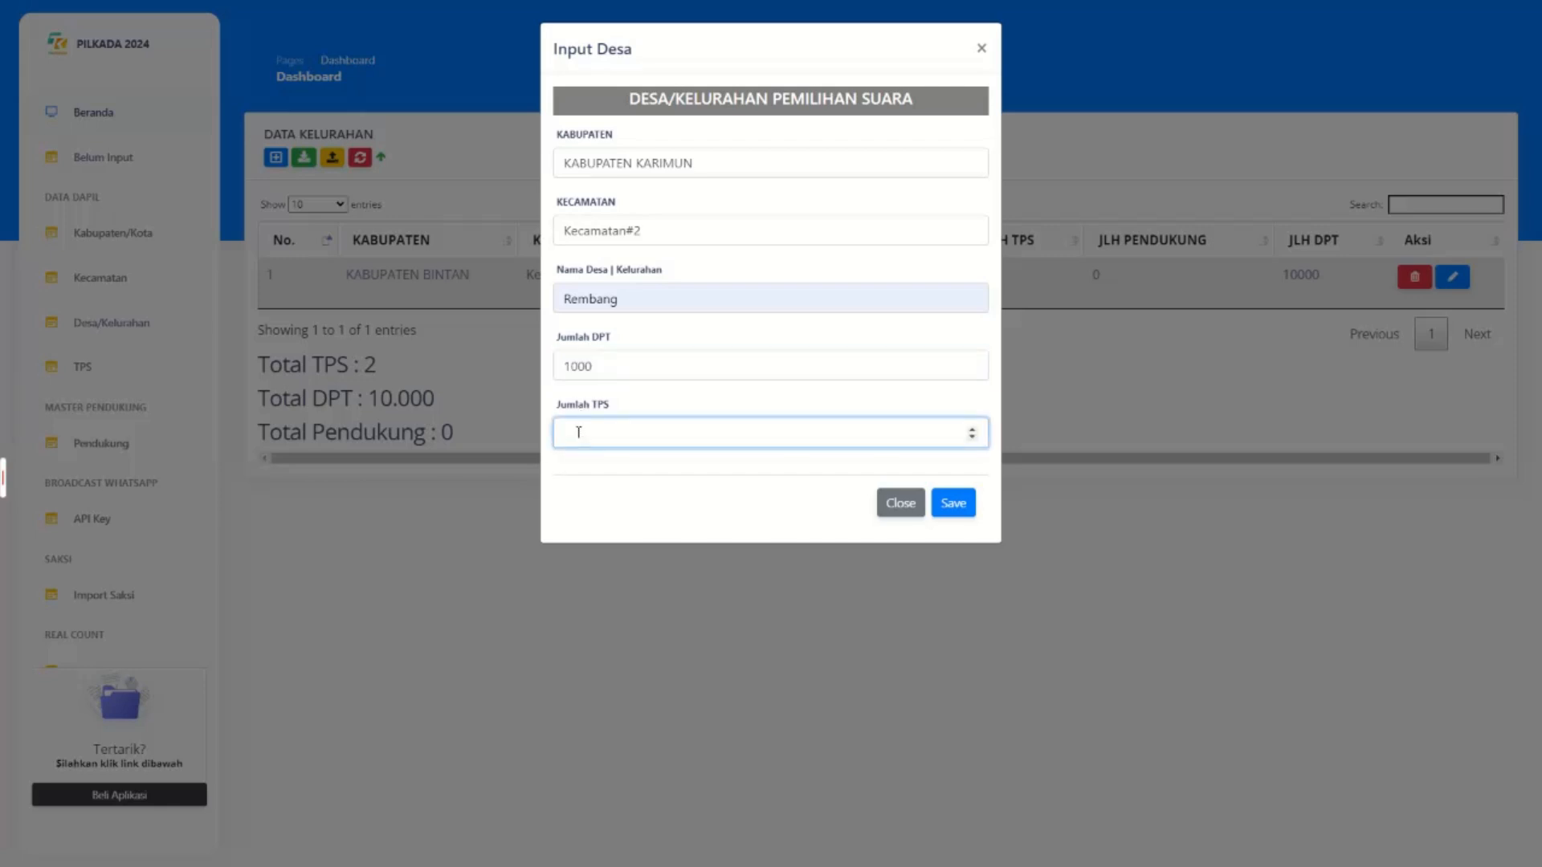
{"action": "left_click", "coordinate": [953, 507]}
{"action": "left_click", "coordinate": [953, 508]}
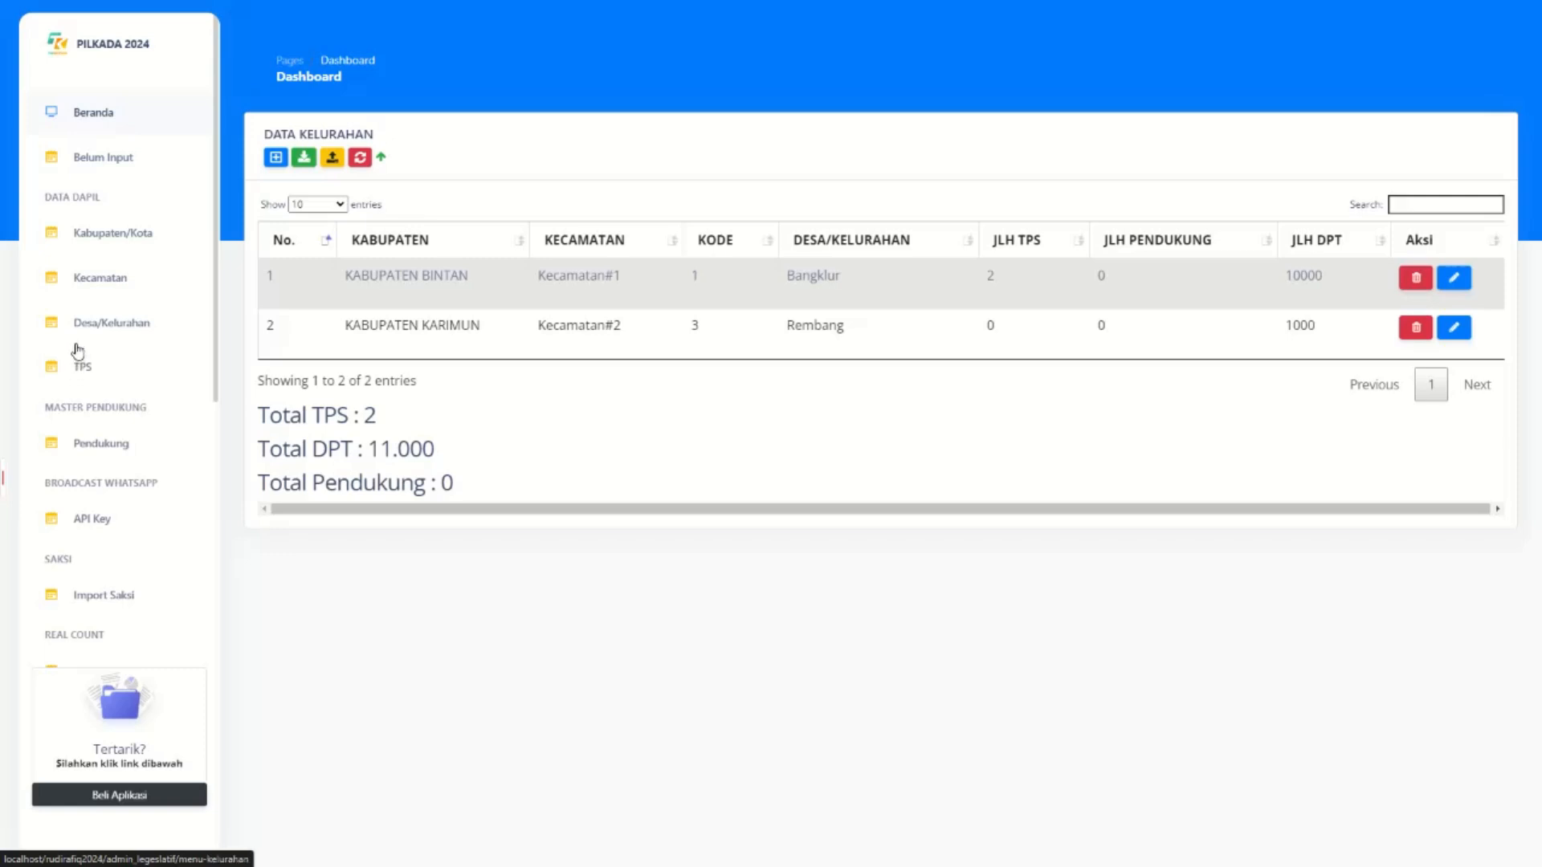
{"action": "left_click", "coordinate": [78, 368]}
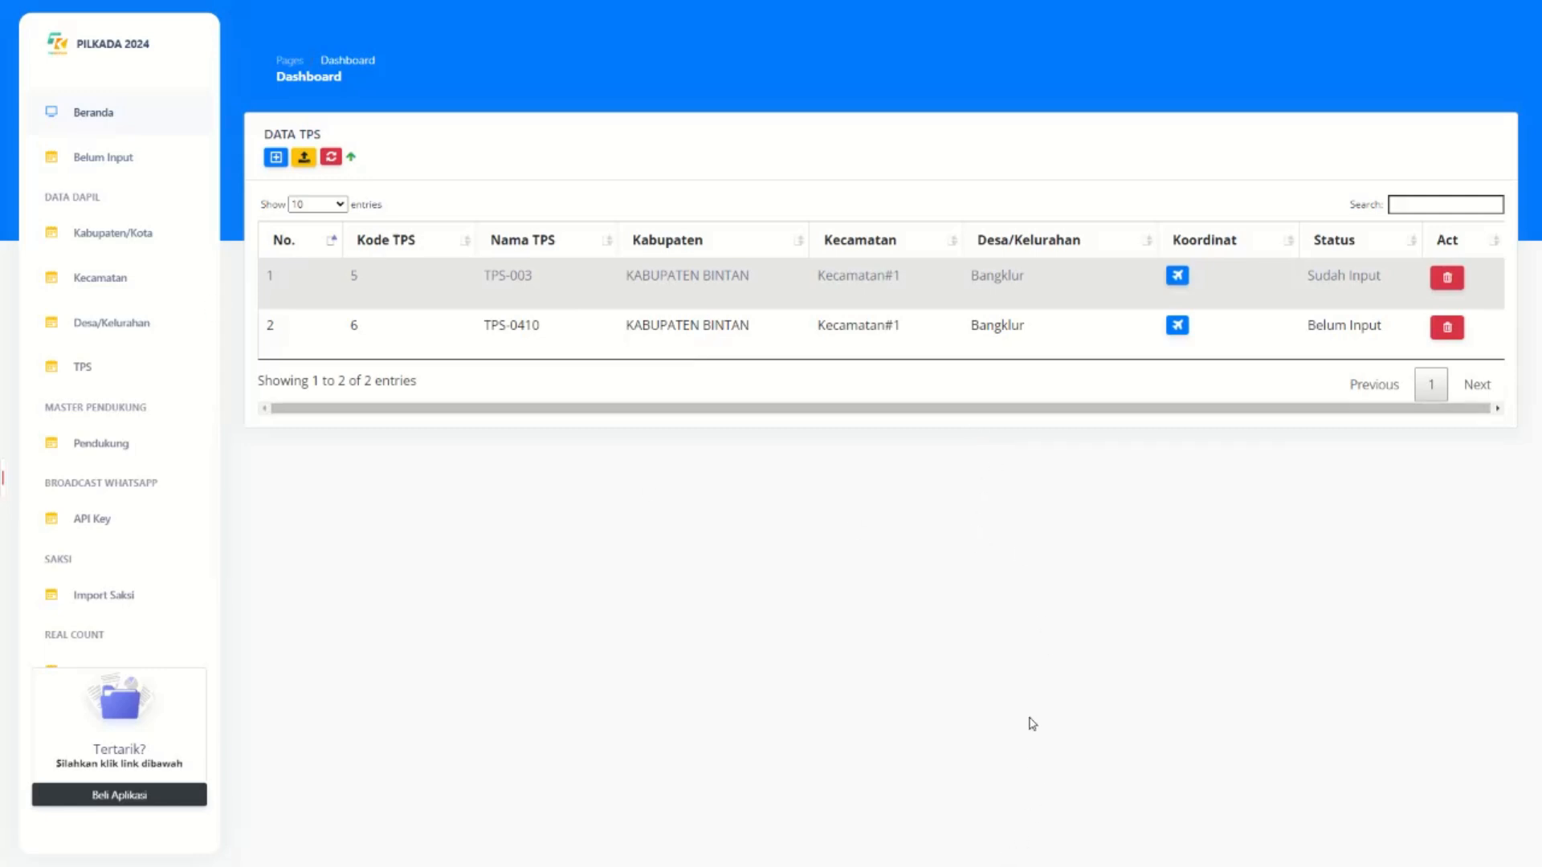
Exit fullscreen and return to the Chrome tab showing the PILKADA TPS page.
{"action": "key", "text": "F11"}
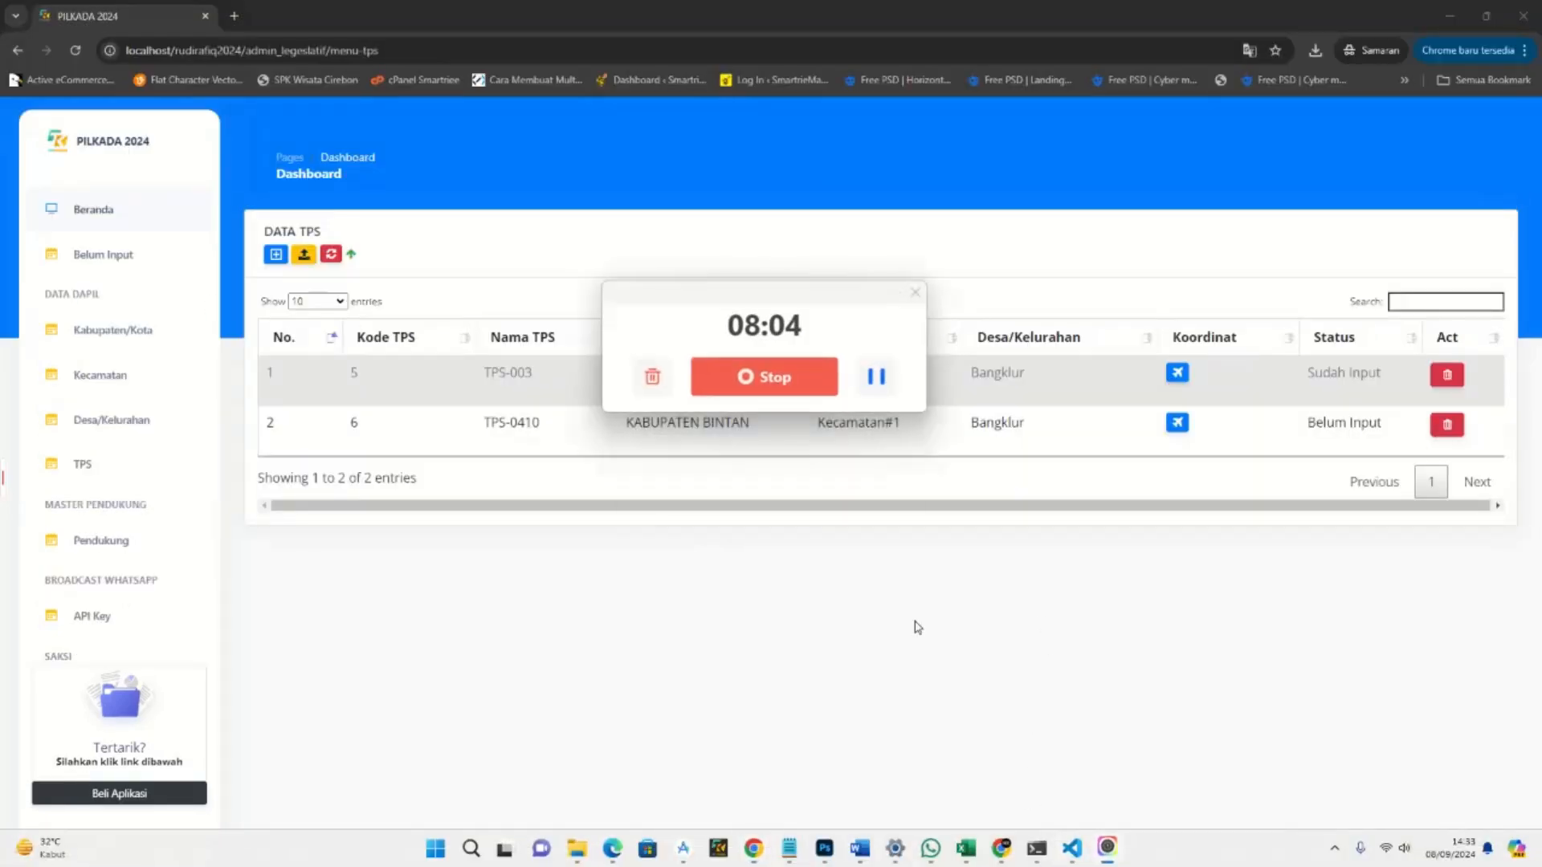
{"action": "left_click", "coordinate": [876, 377]}
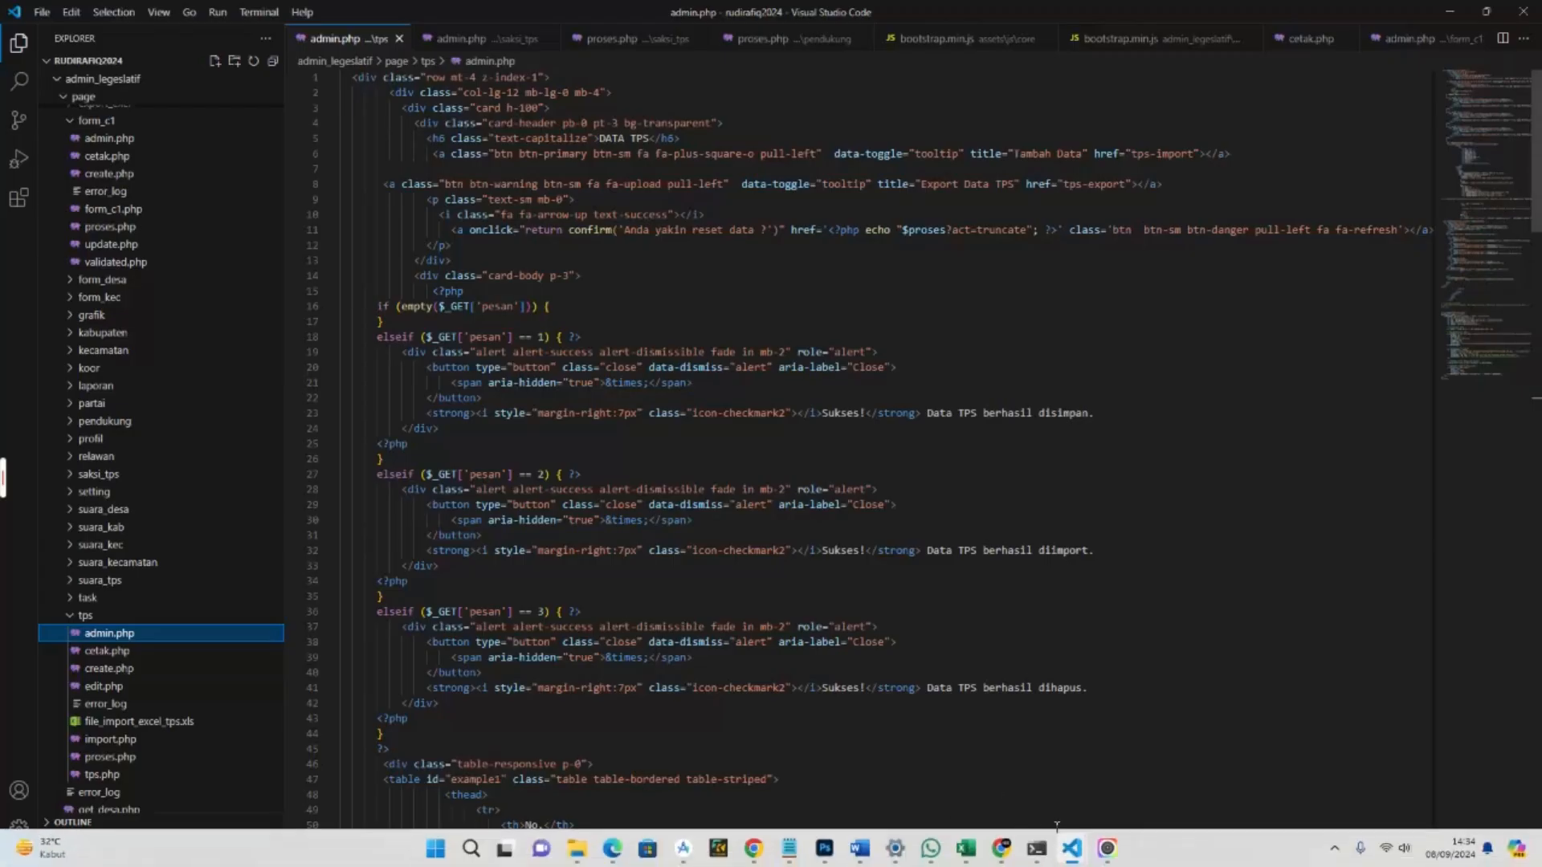
{"action": "left_click", "coordinate": [1109, 855]}
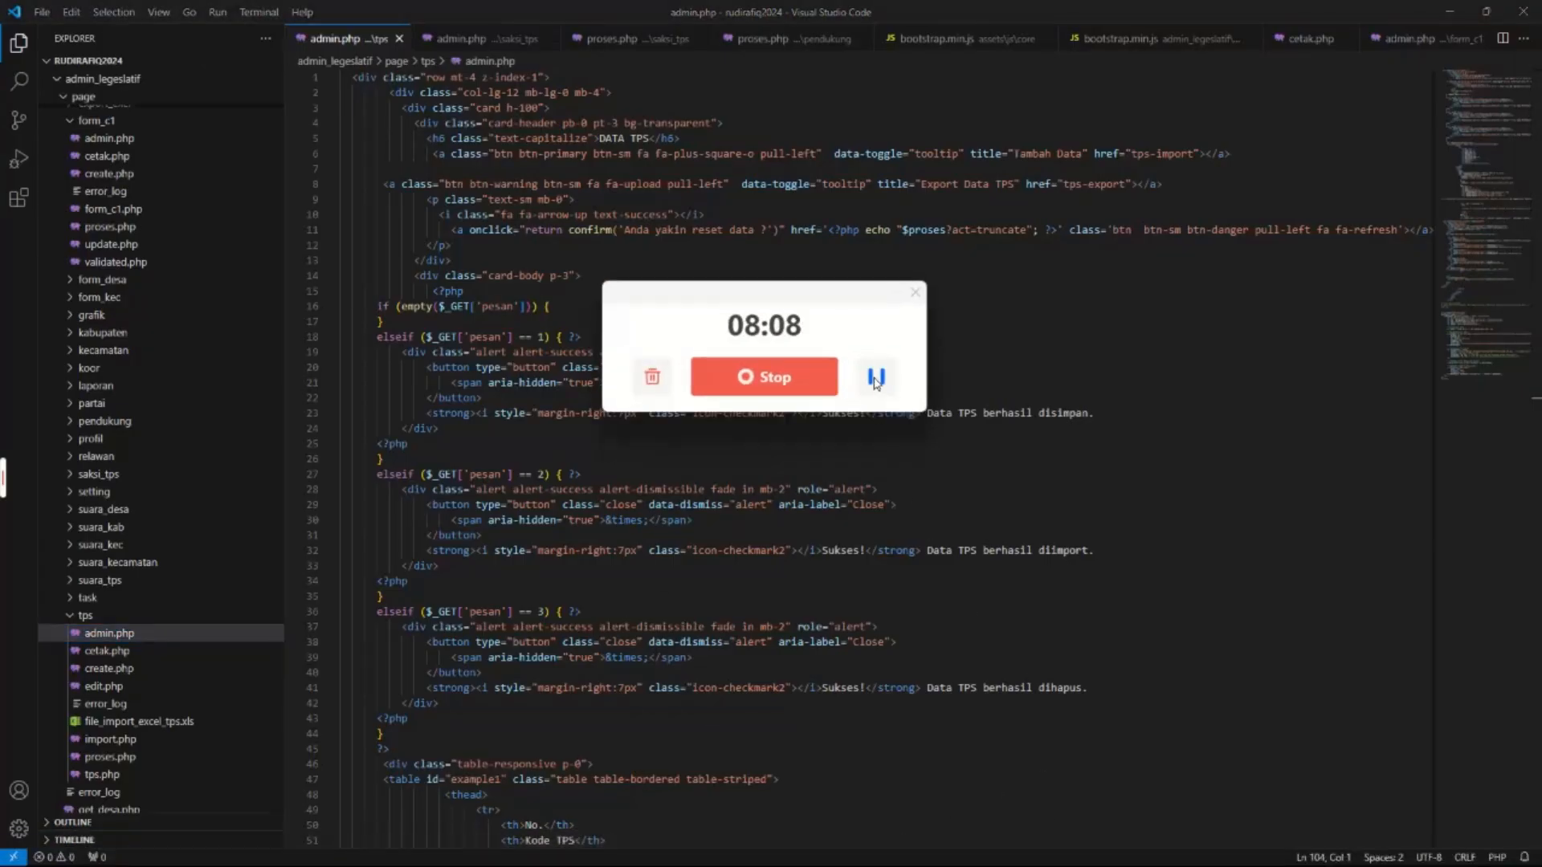
{"action": "left_click", "coordinate": [876, 377]}
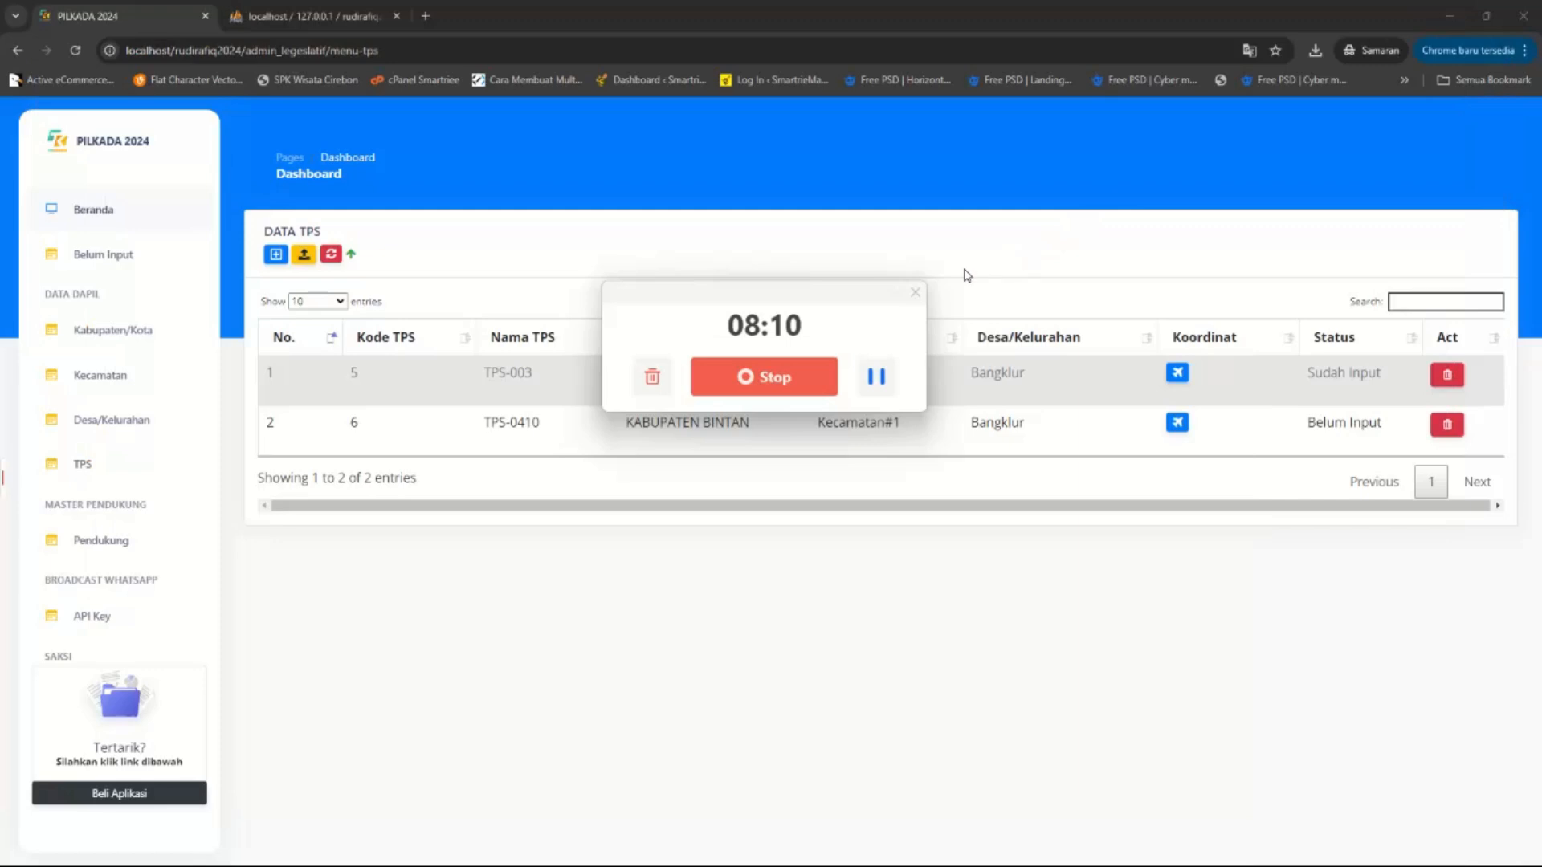
{"action": "left_click", "coordinate": [914, 292]}
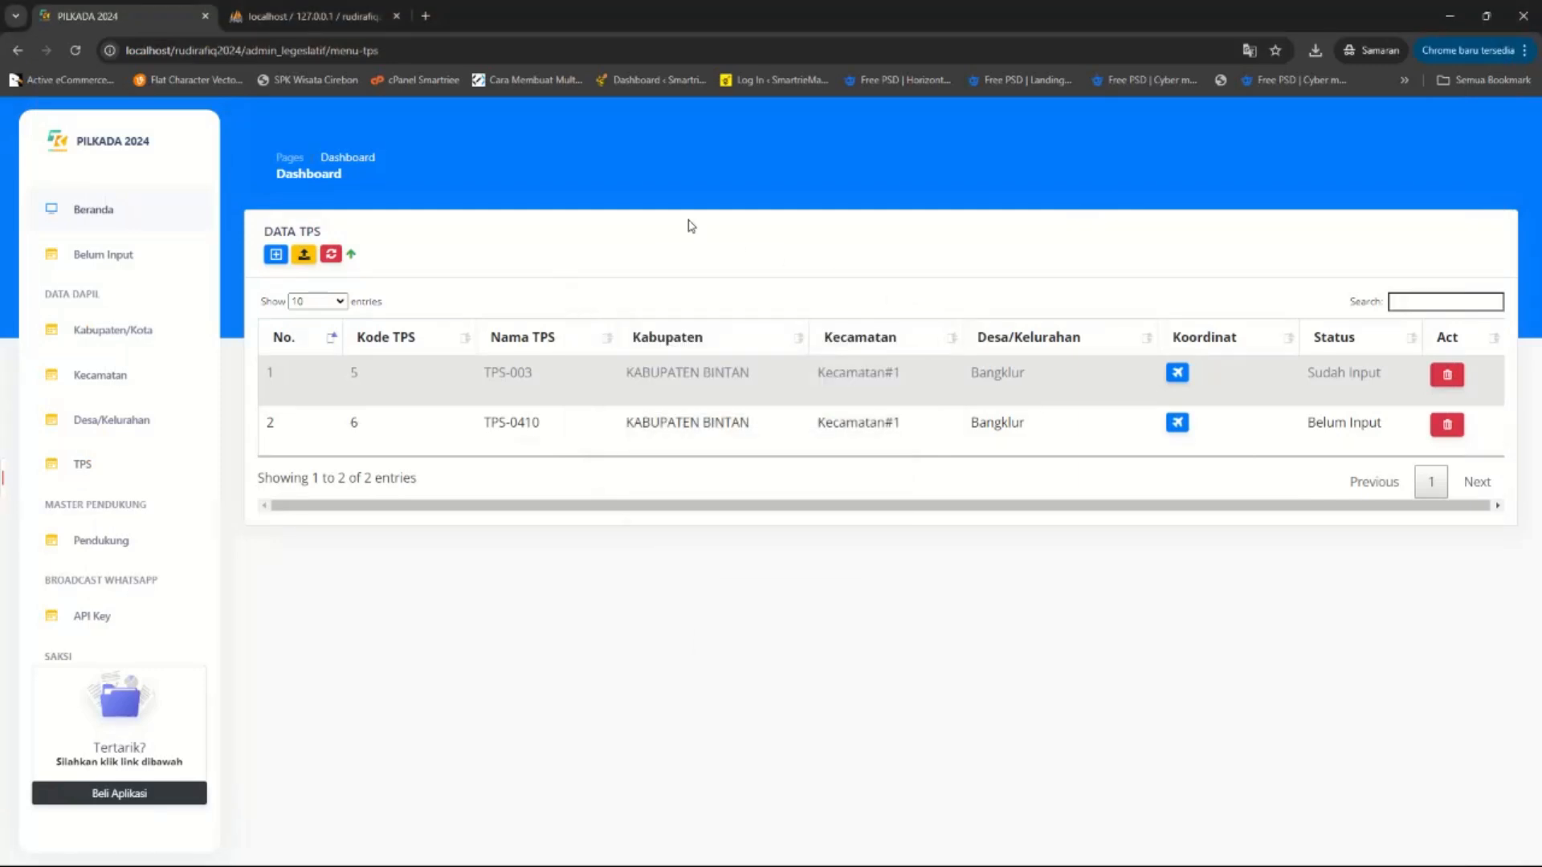
Go full screen, look over the village add form, then return to the Data TPS list.
{"action": "key", "text": "F11"}
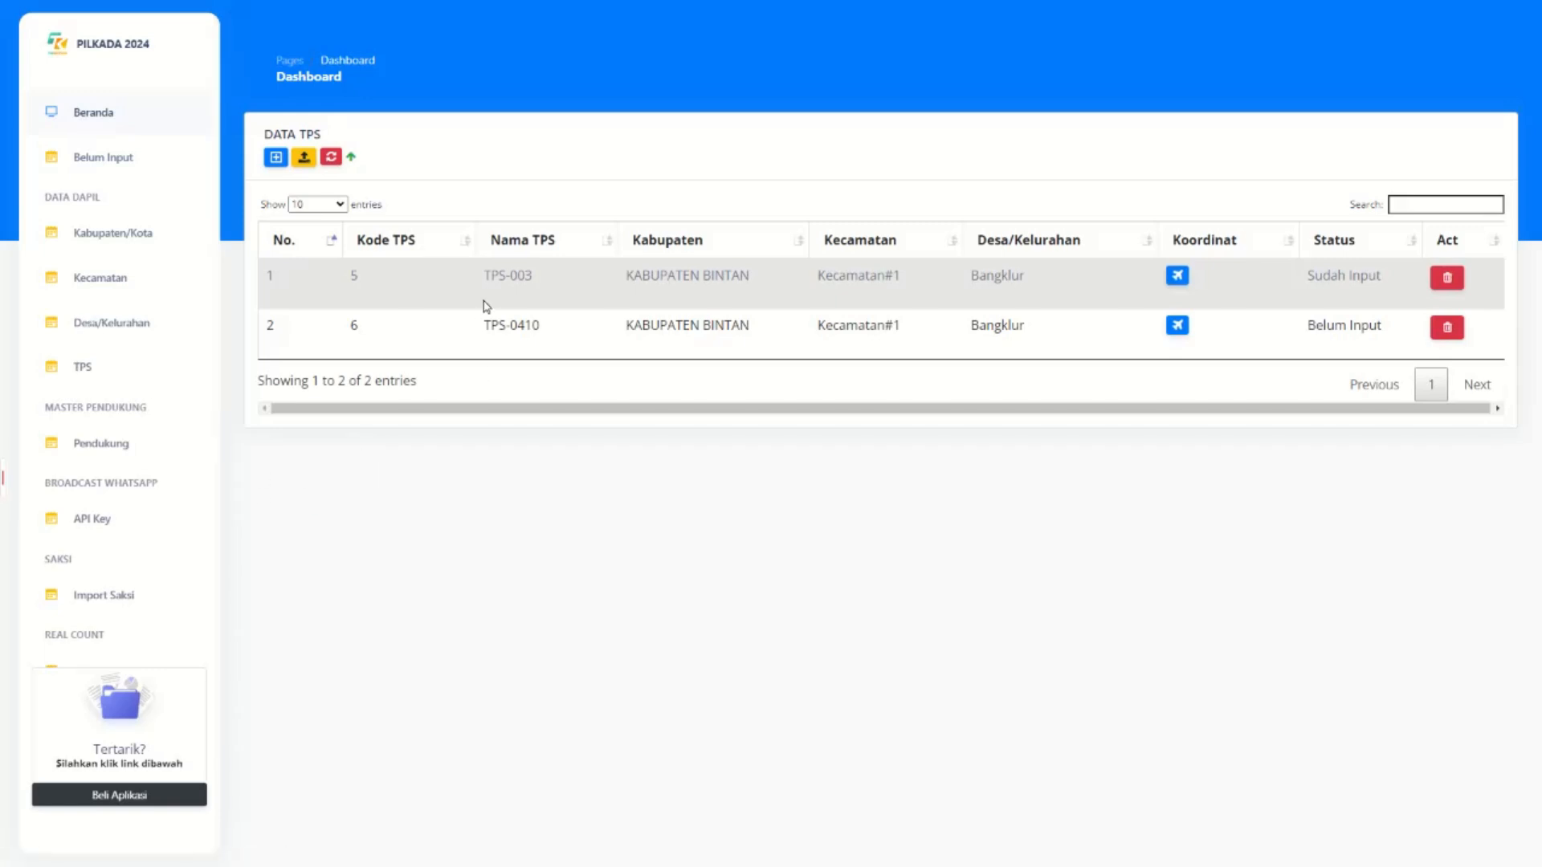
{"action": "key", "text": "alt+Left"}
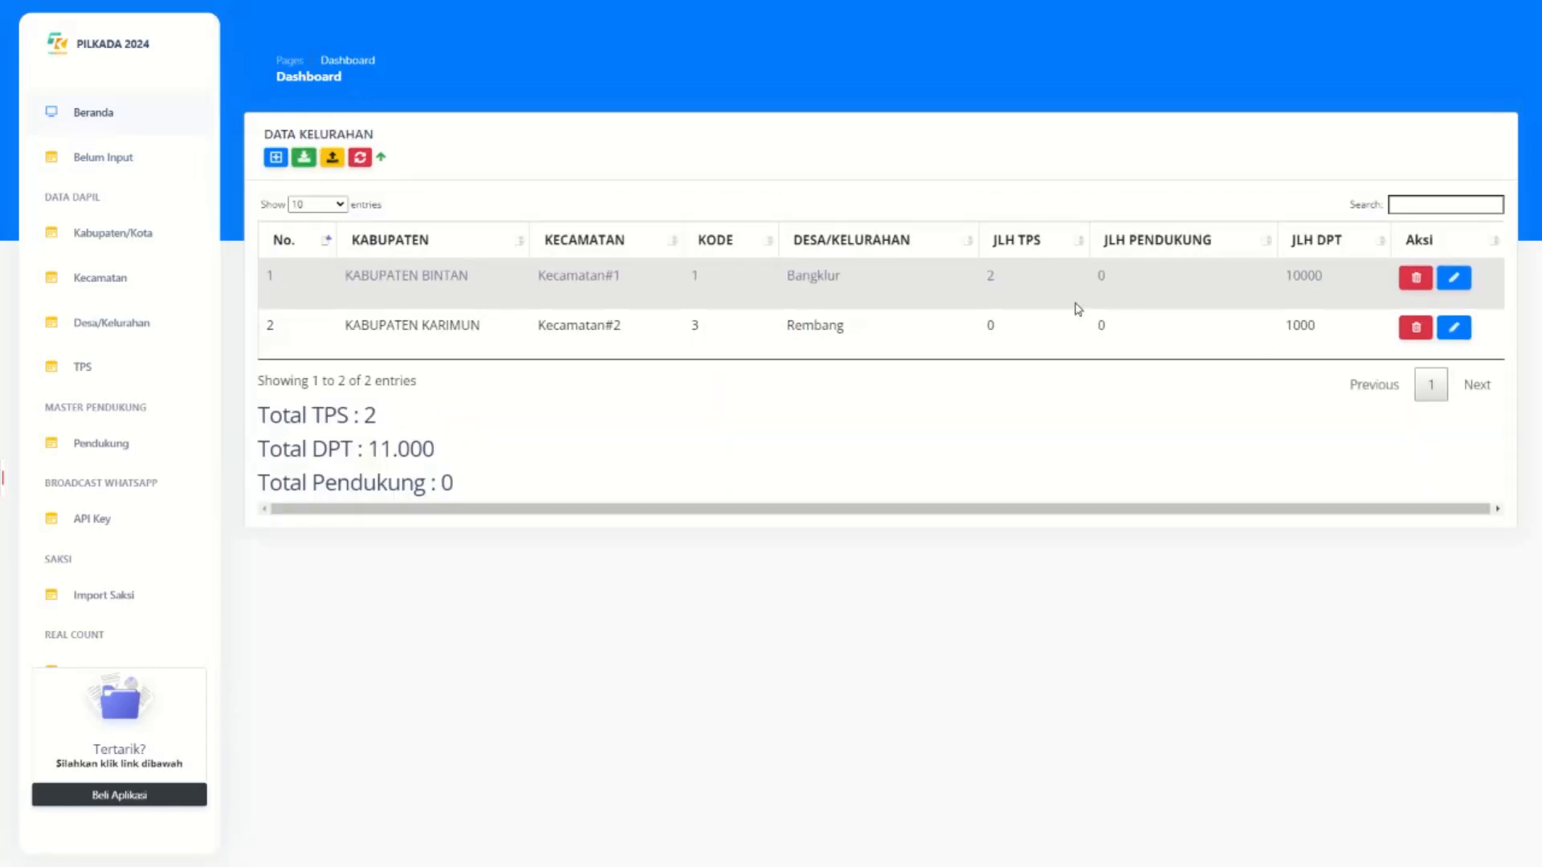
{"action": "left_click", "coordinate": [276, 157]}
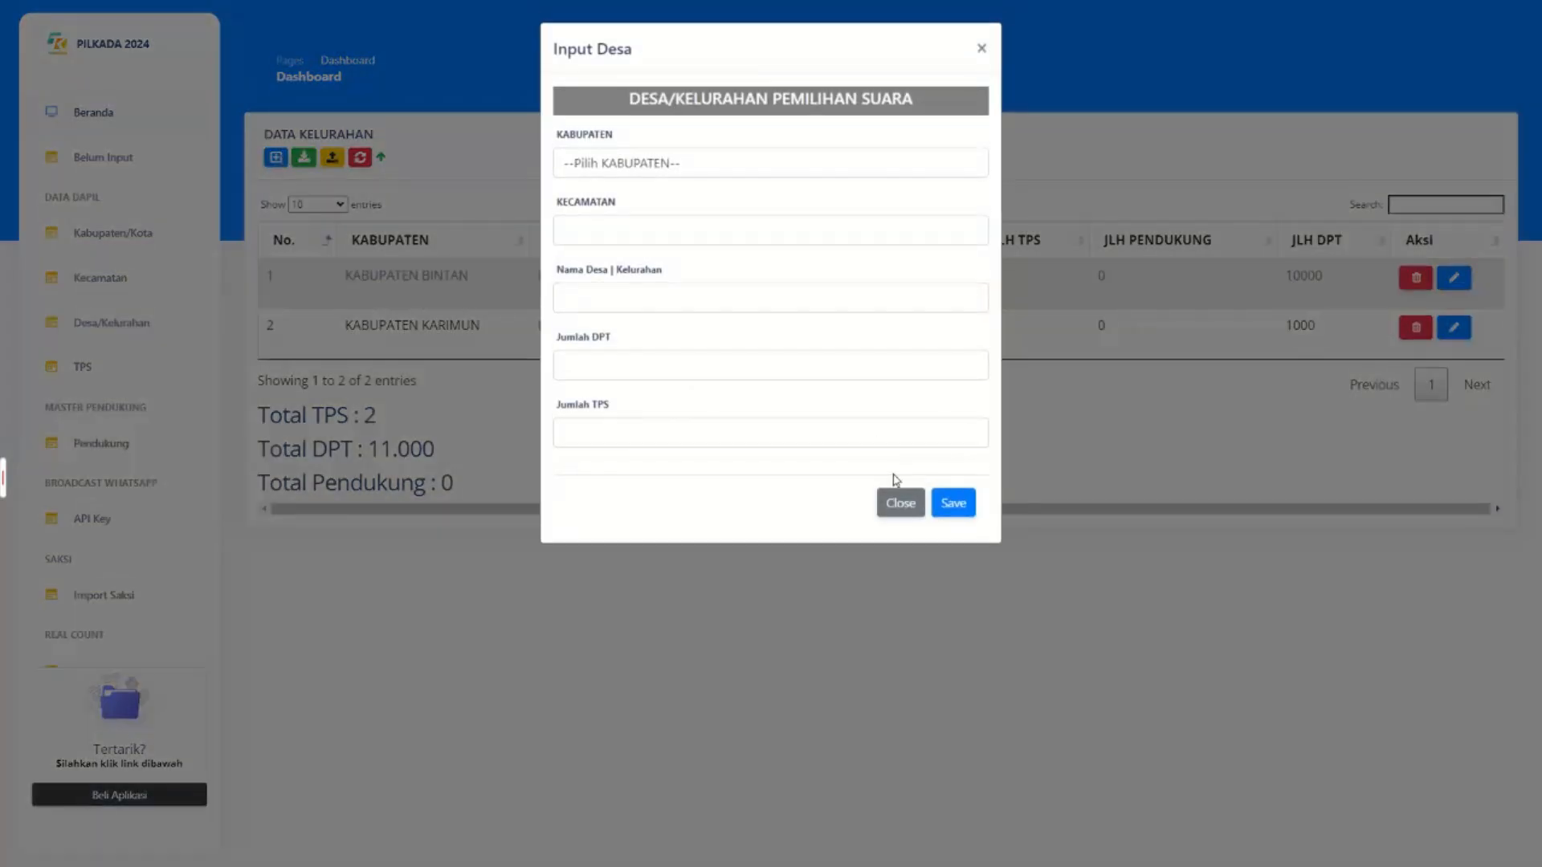
{"action": "left_click", "coordinate": [901, 504]}
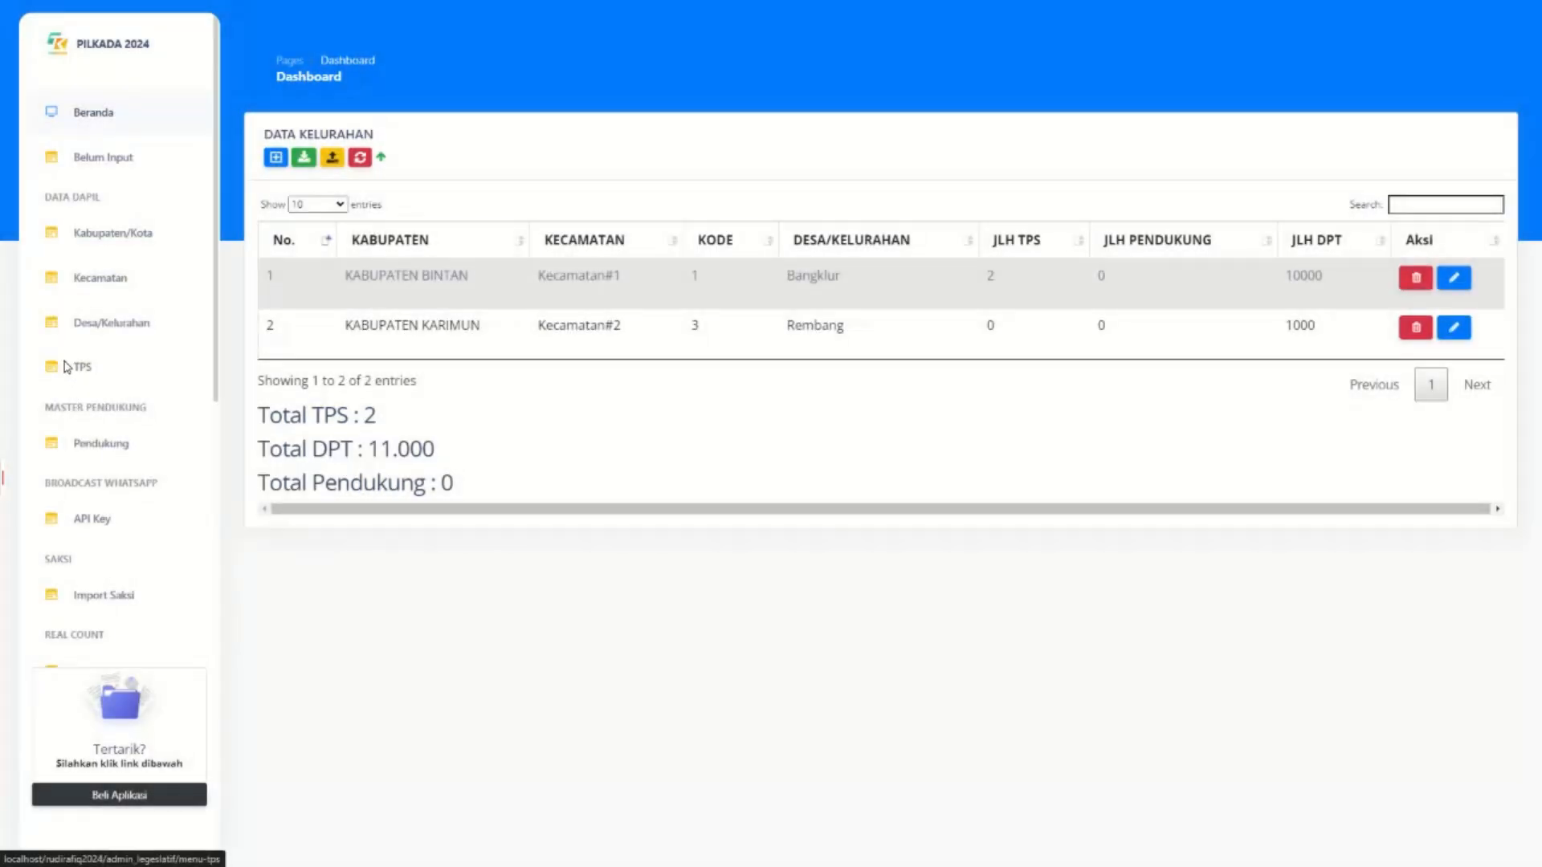
{"action": "left_click", "coordinate": [66, 367]}
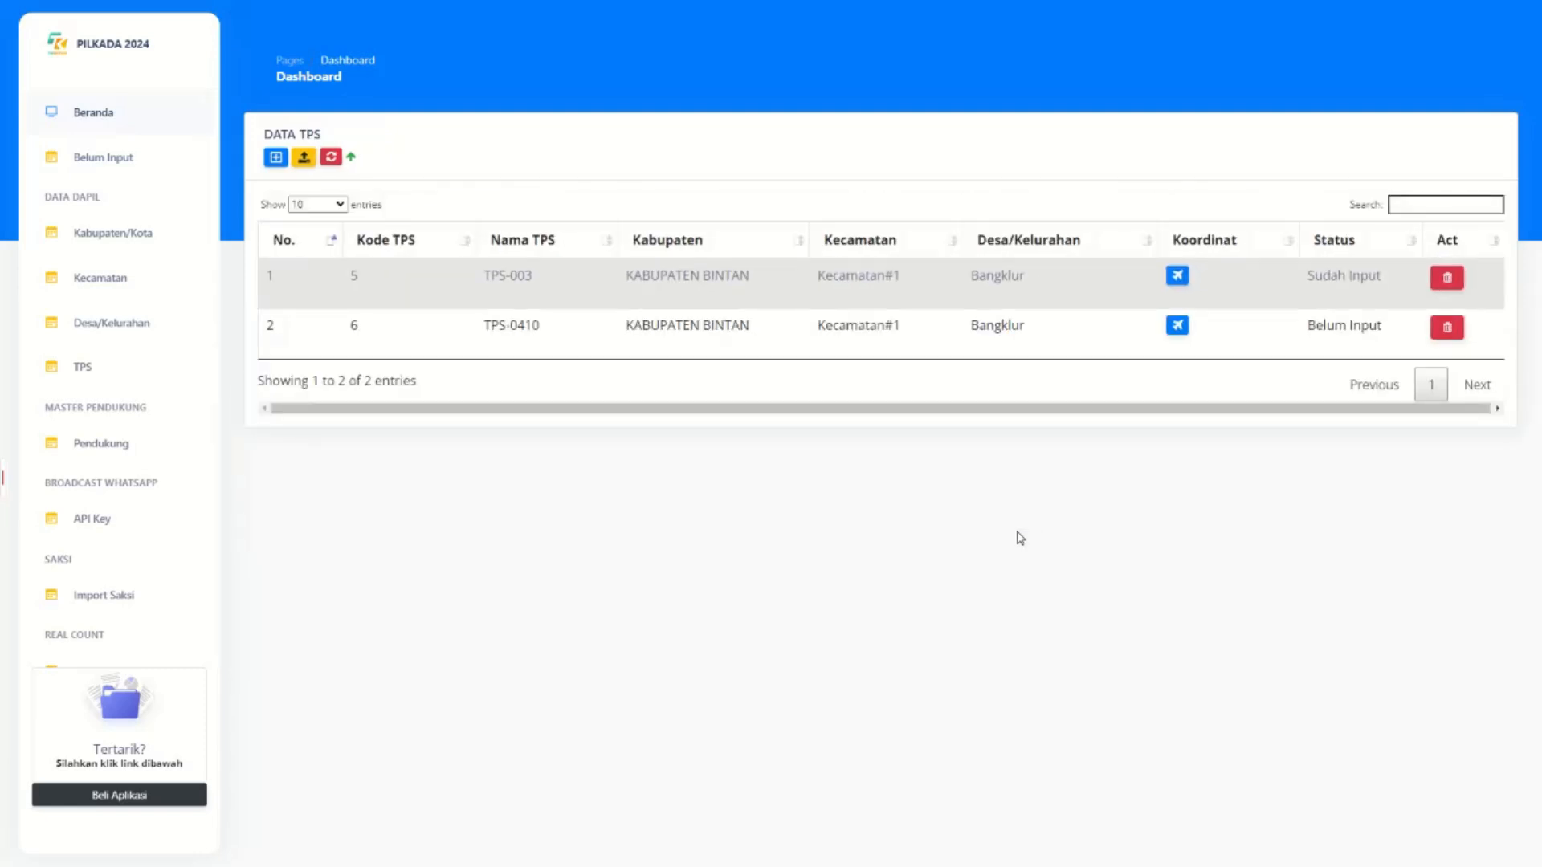
{"action": "left_click", "coordinate": [1177, 276]}
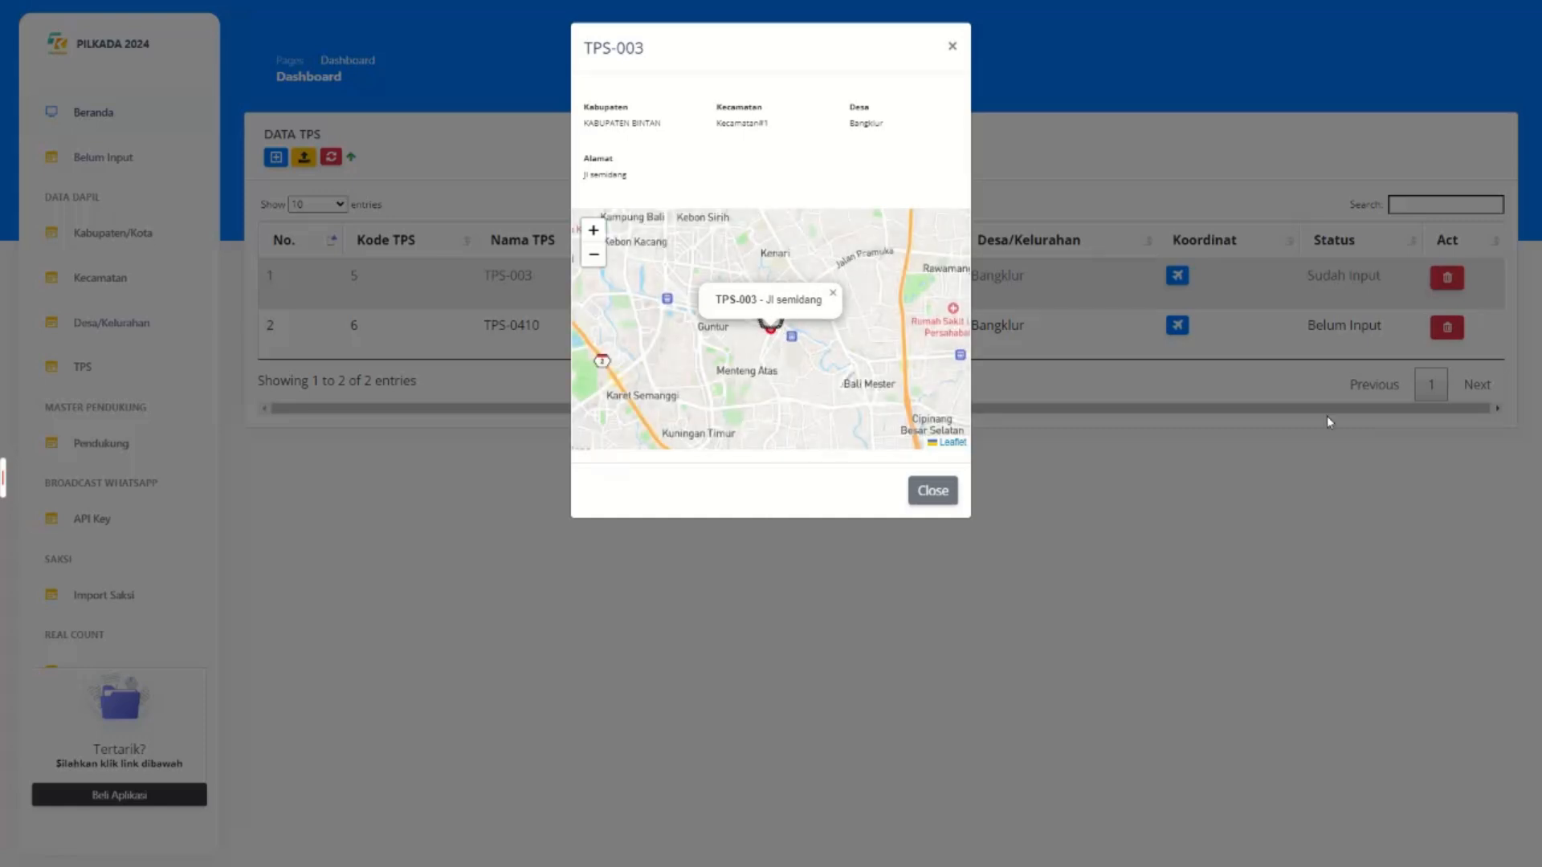
{"action": "left_click", "coordinate": [938, 491]}
{"action": "left_click", "coordinate": [1178, 326]}
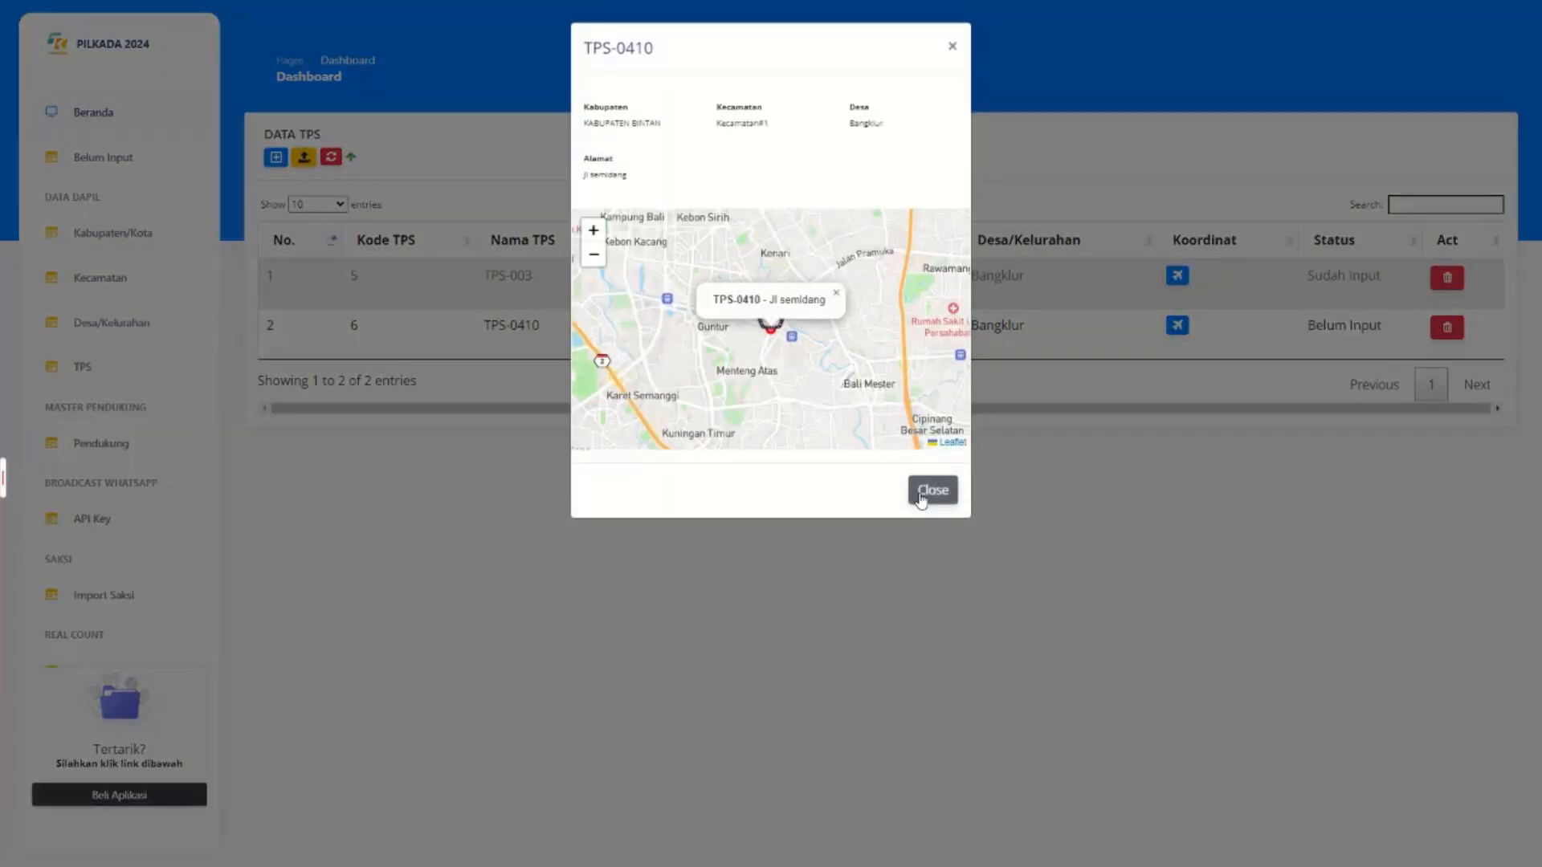
{"action": "left_click", "coordinate": [921, 498]}
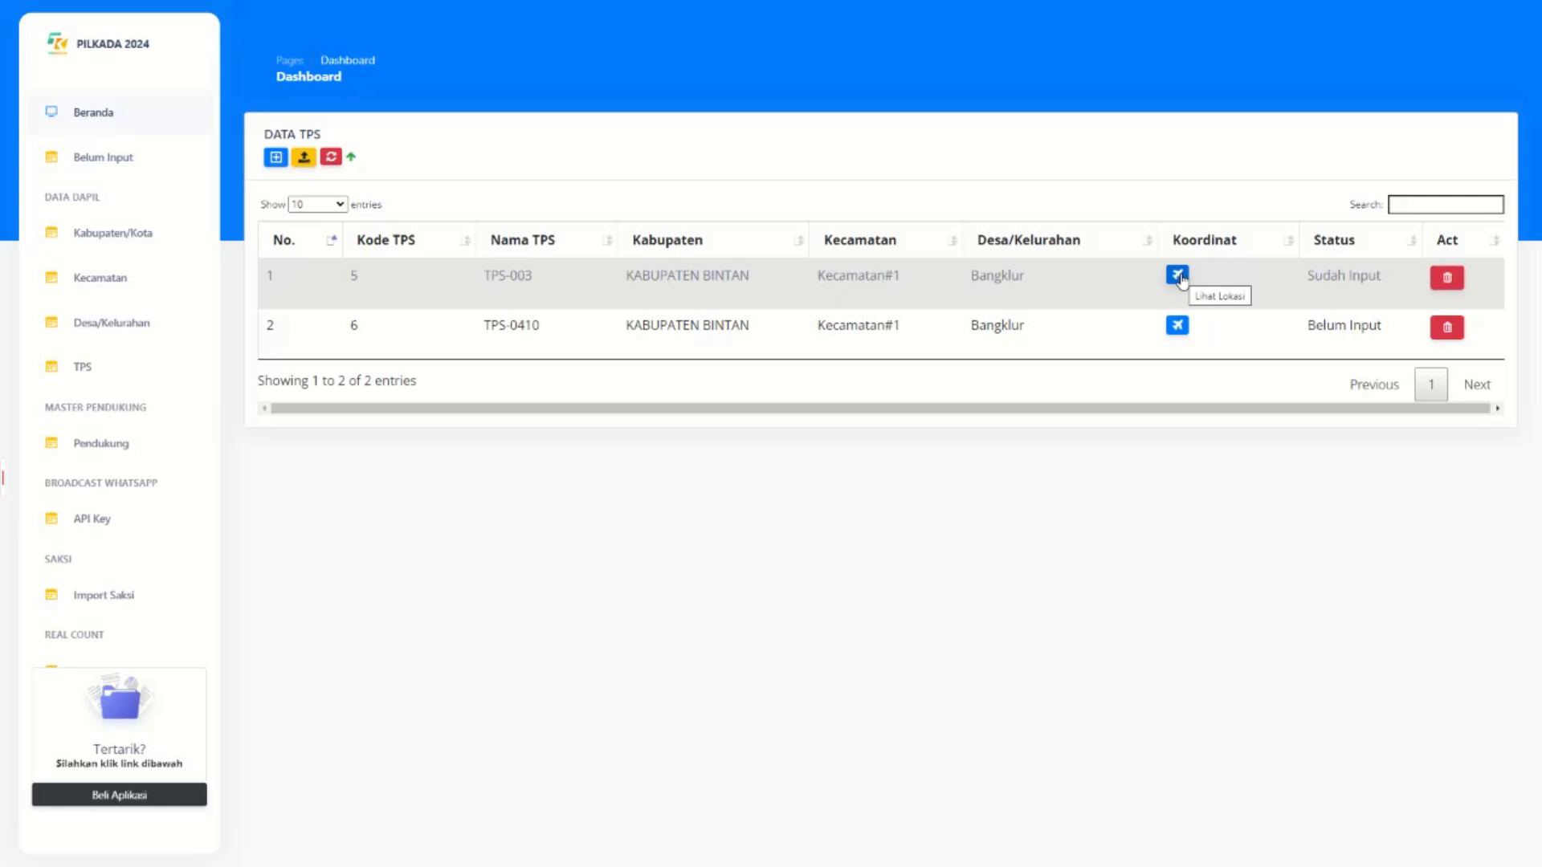
{"action": "left_click_drag", "start_coordinate": [481, 275], "coordinate": [740, 294]}
{"action": "left_click", "coordinate": [1155, 396]}
{"action": "left_click", "coordinate": [1177, 276]}
{"action": "left_click", "coordinate": [935, 490]}
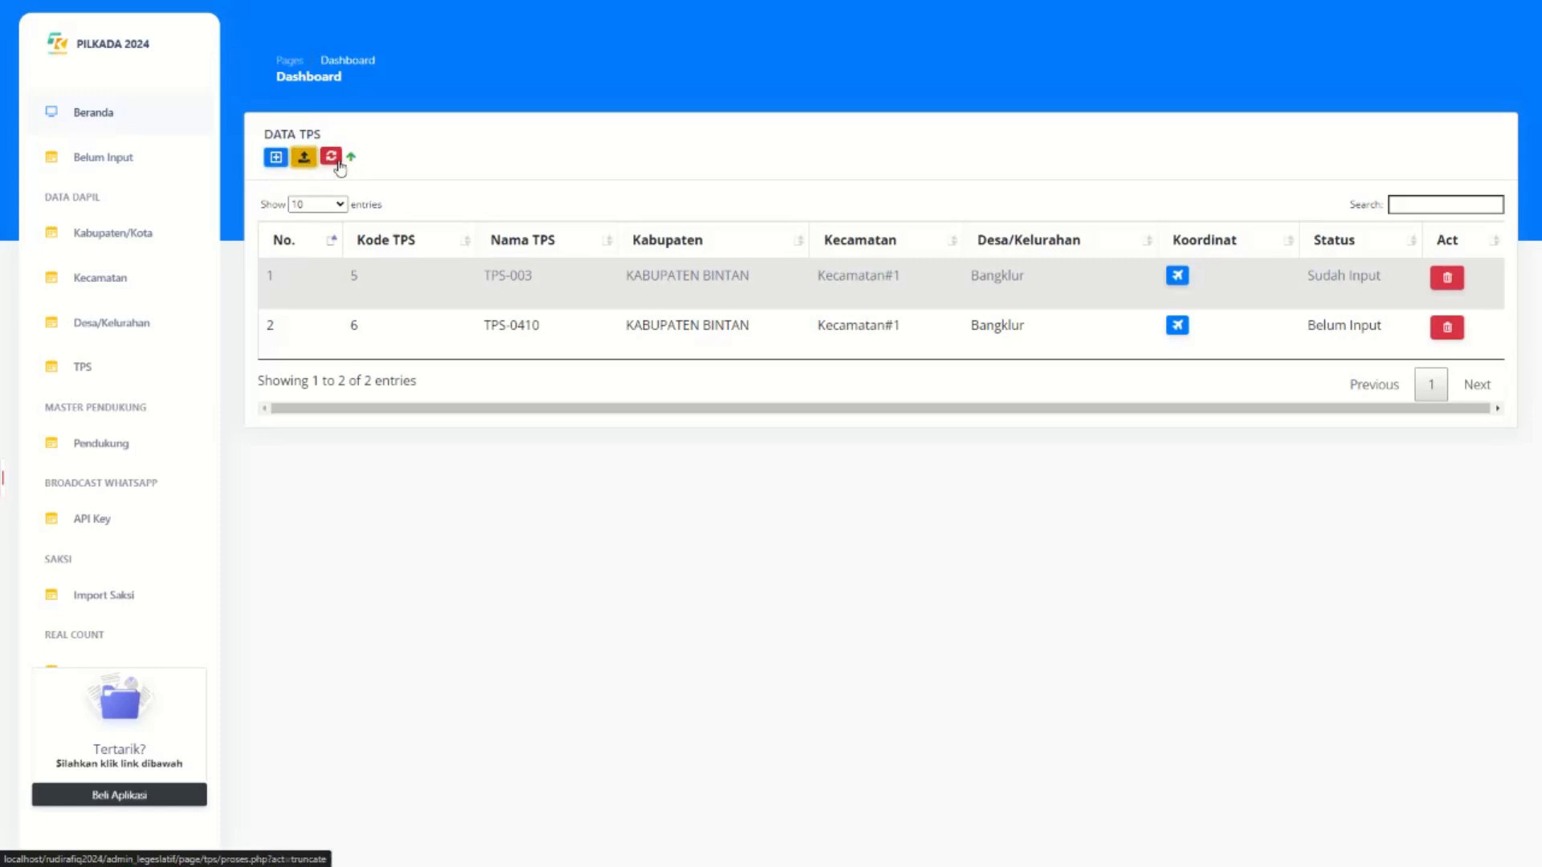
{"action": "key", "text": "F11"}
{"action": "left_click", "coordinate": [1108, 855]}
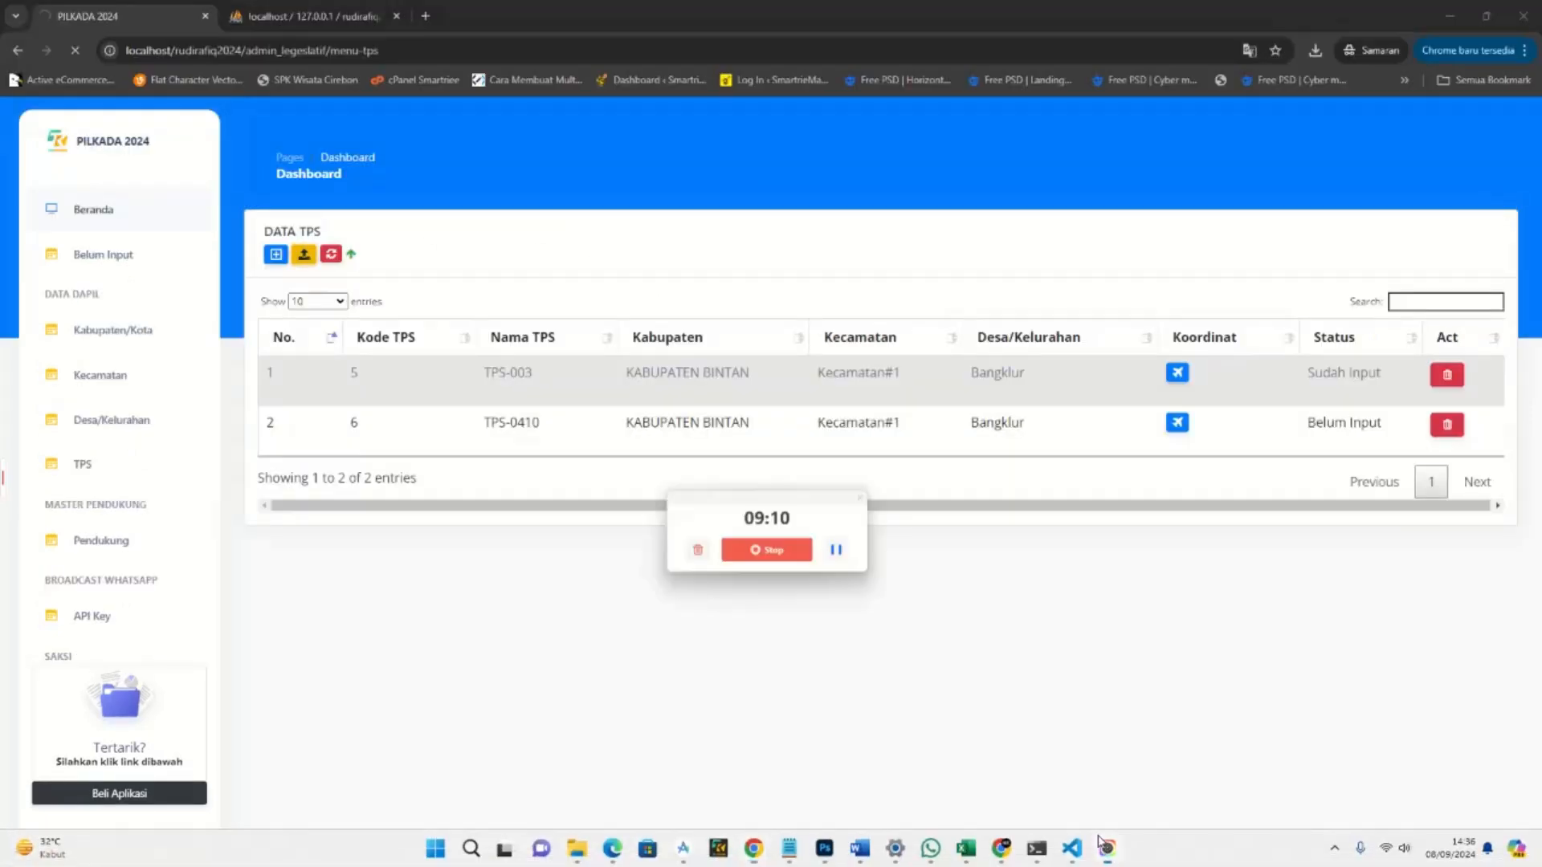
{"action": "left_click", "coordinate": [844, 551]}
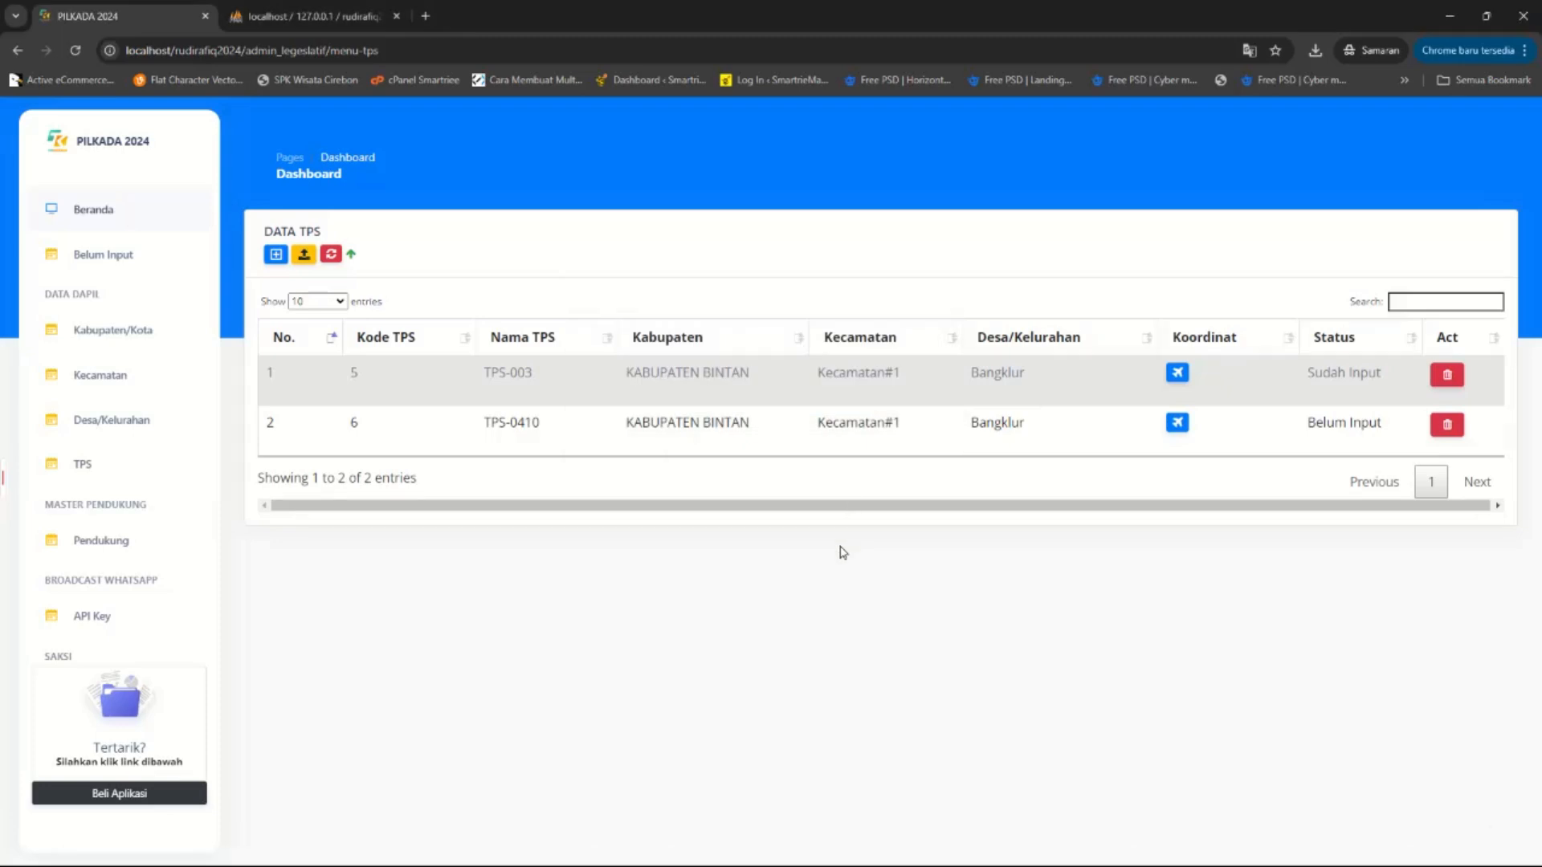
{"action": "left_click", "coordinate": [1107, 856]}
{"action": "left_click", "coordinate": [931, 666]}
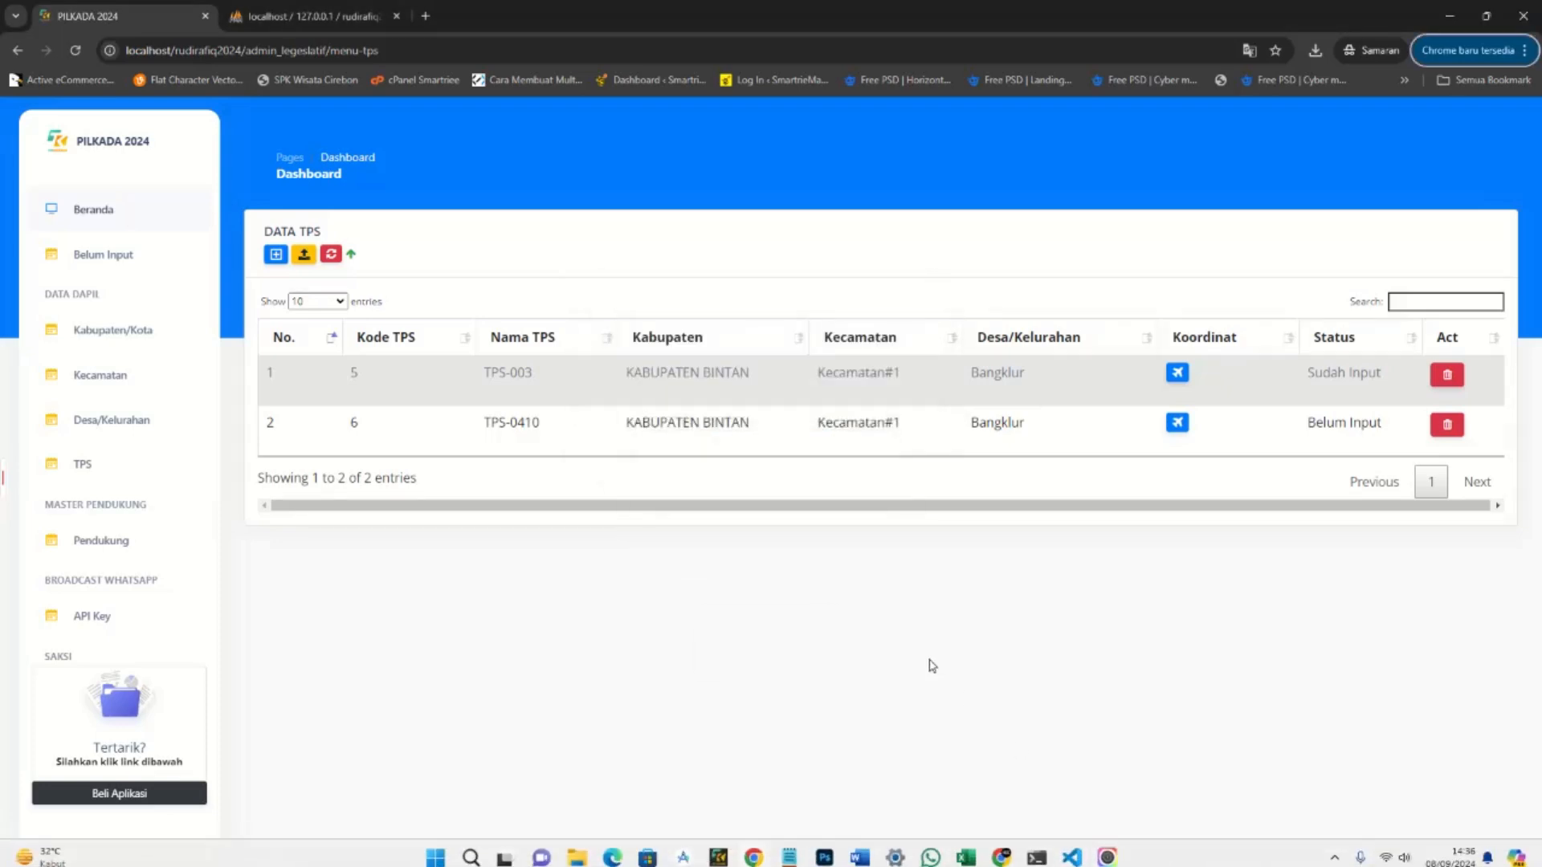
{"action": "key", "text": "F11"}
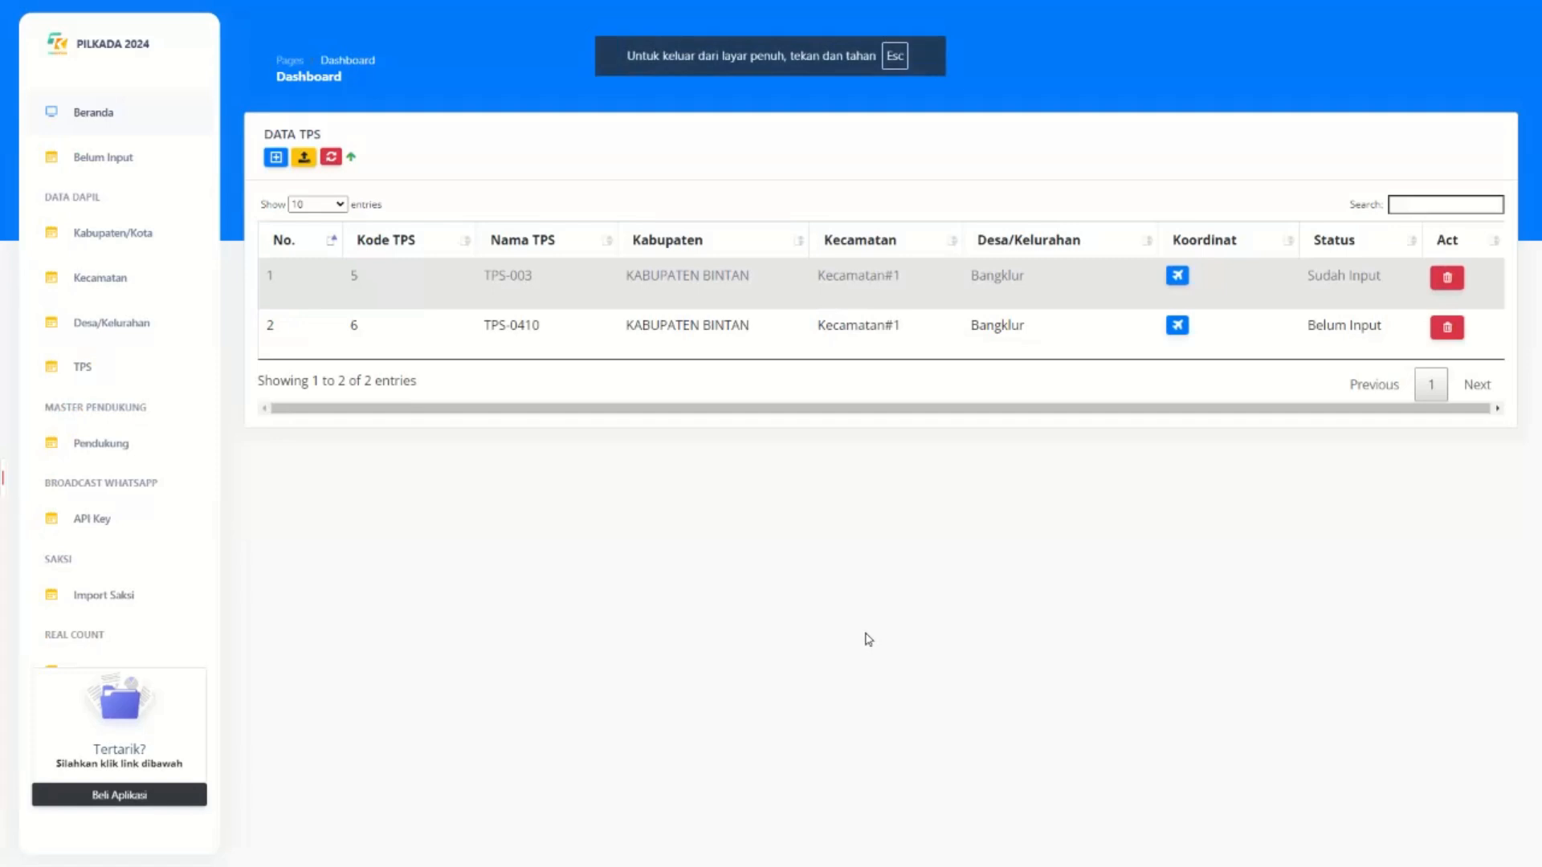
Download file_import_excel_tps (8).xls from the TPS import page and open it in Excel.
{"action": "left_click", "coordinate": [279, 158]}
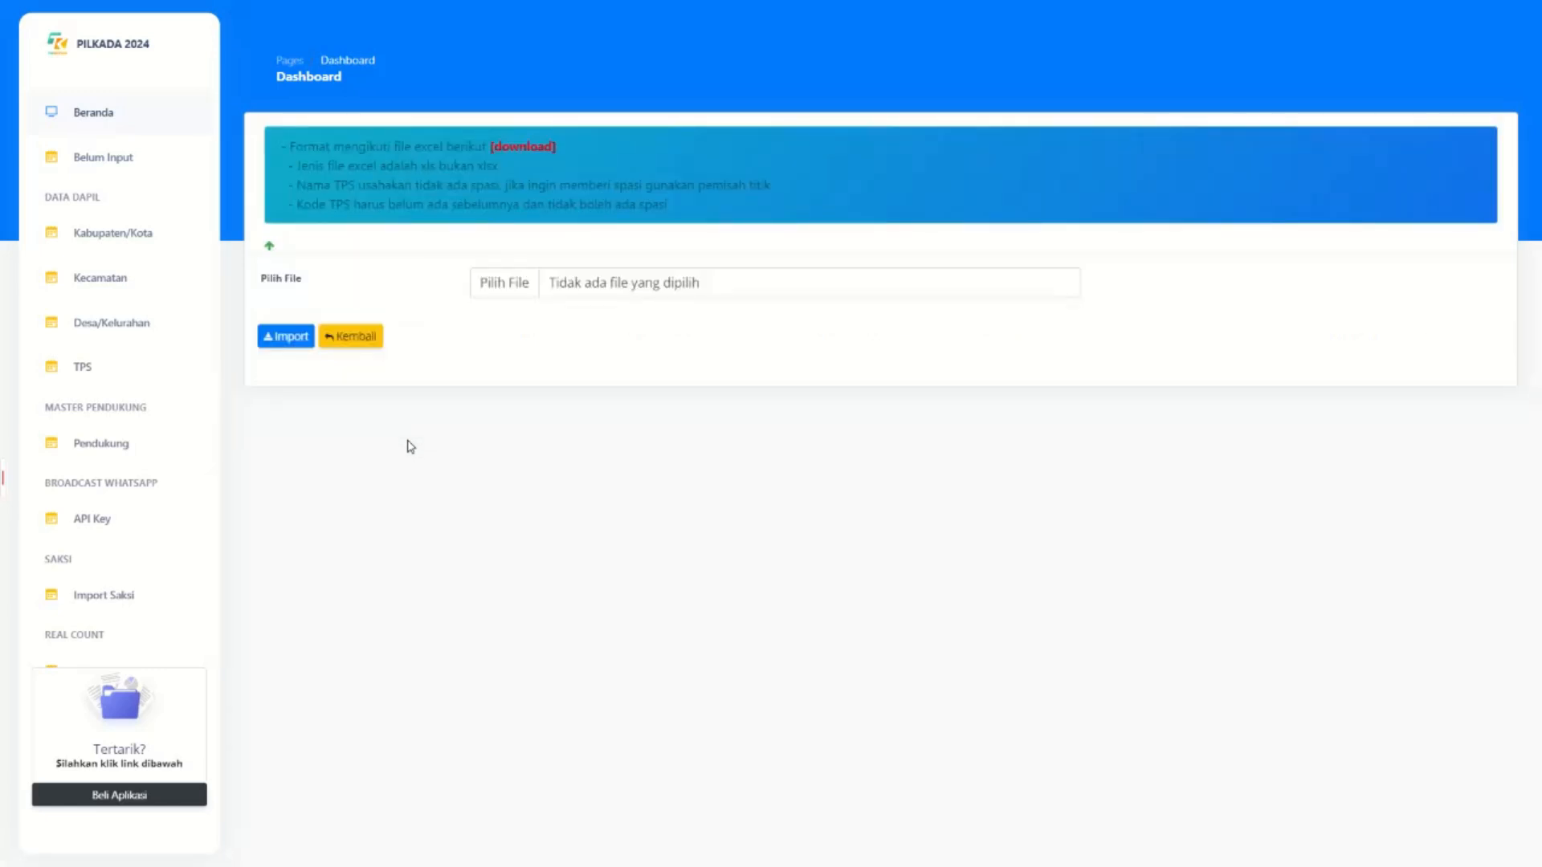
{"action": "left_click", "coordinate": [528, 151]}
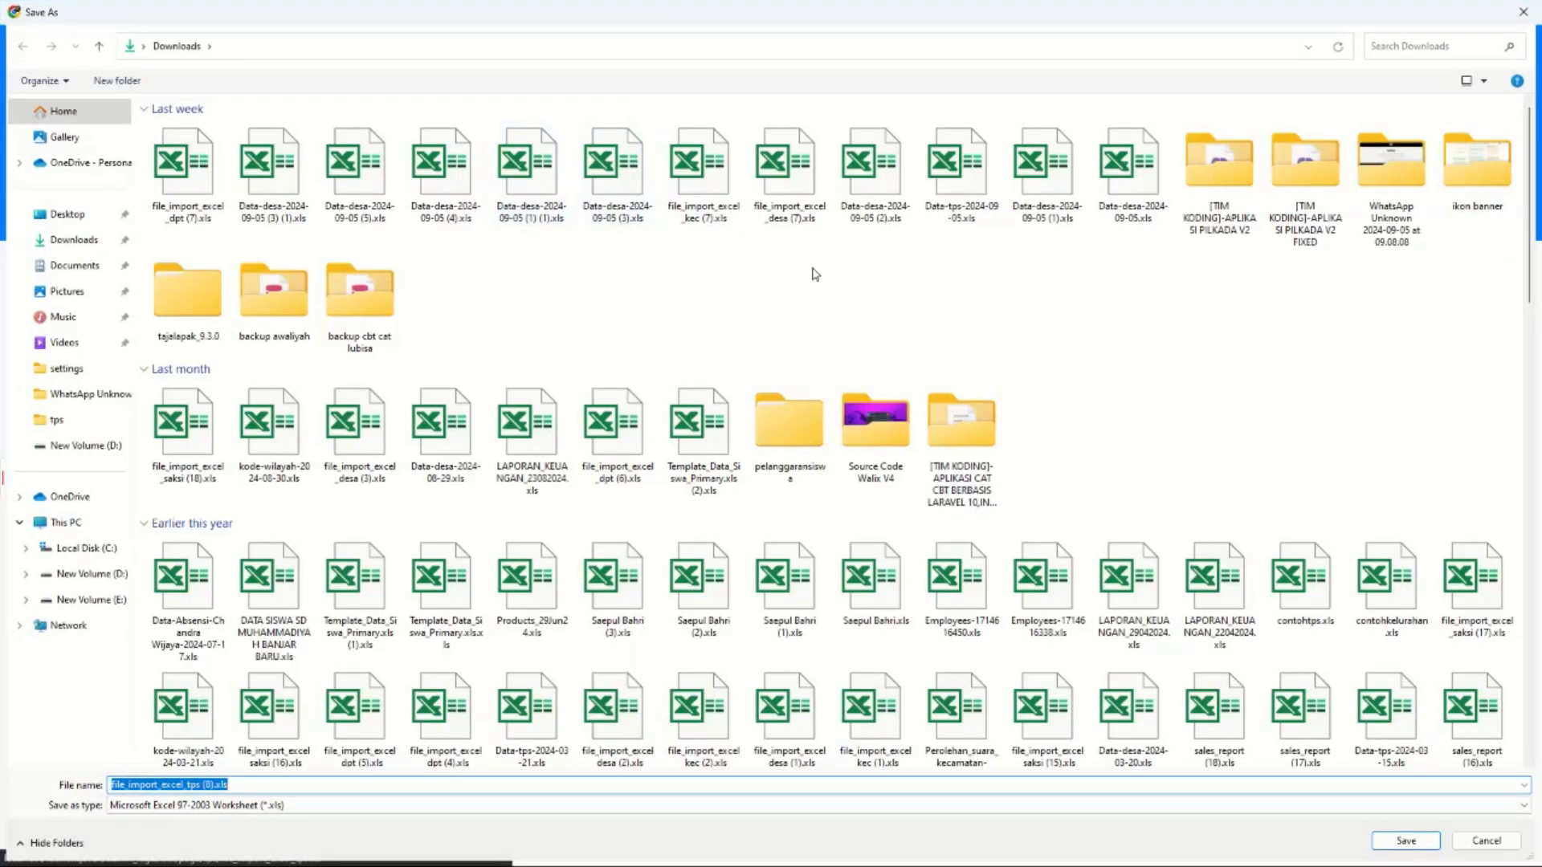
{"action": "left_click", "coordinate": [1404, 840]}
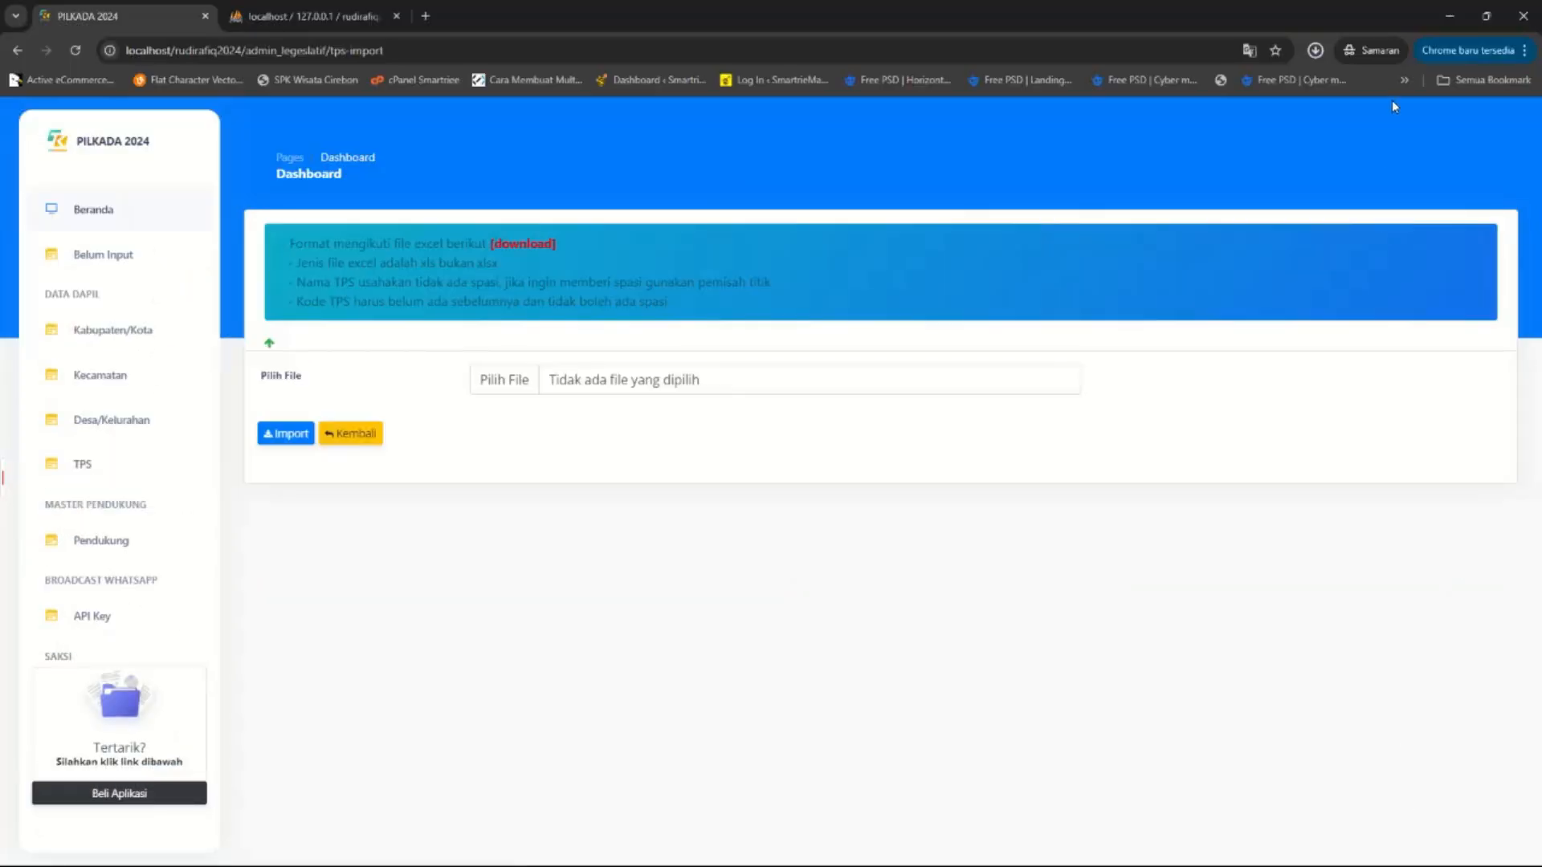
{"action": "left_click", "coordinate": [1317, 51]}
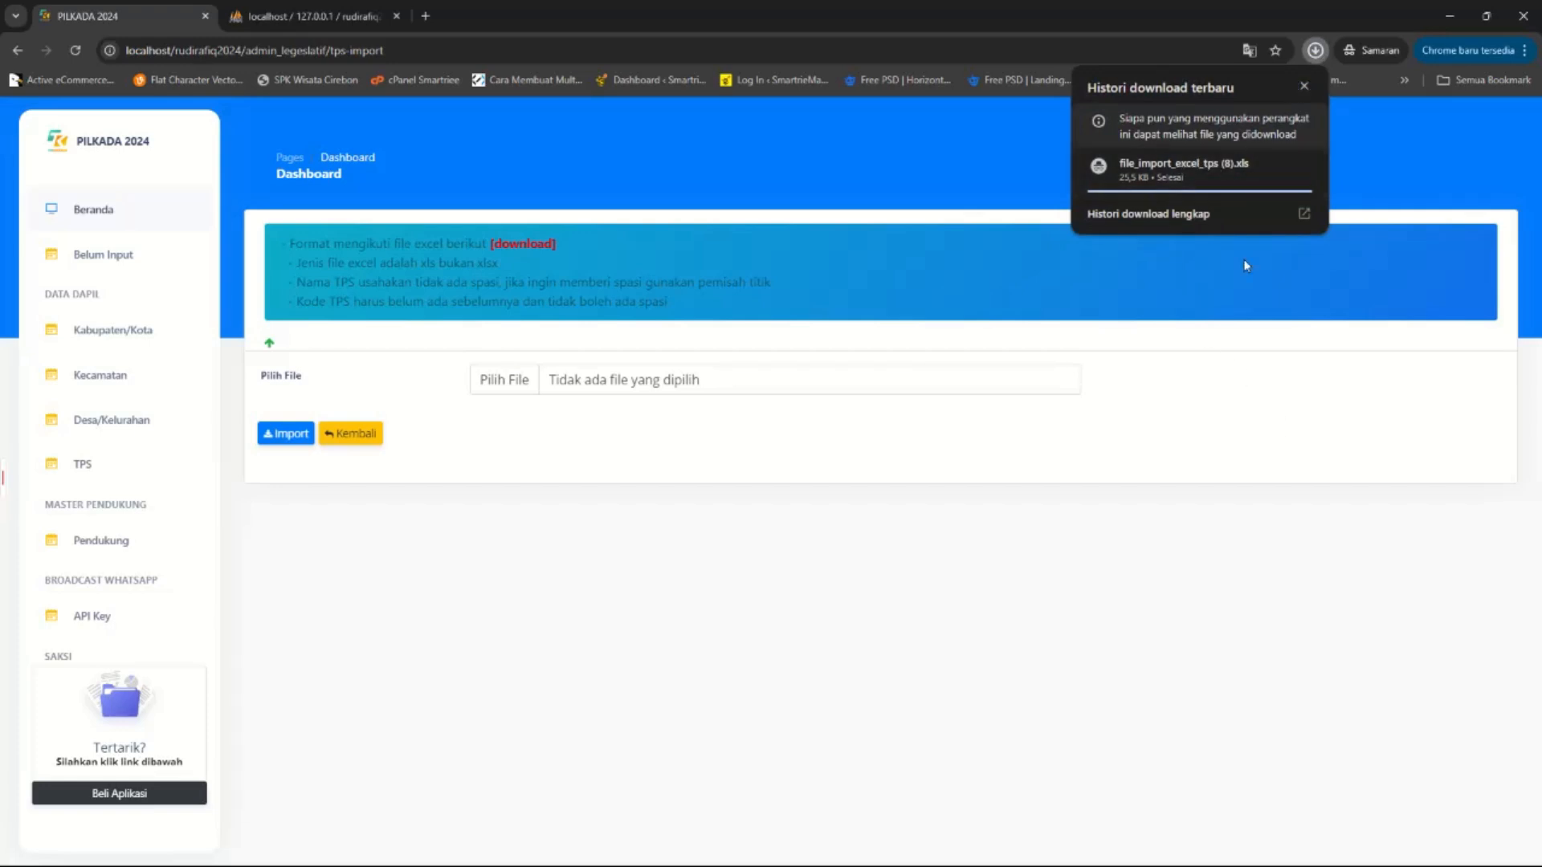
{"action": "left_click", "coordinate": [1182, 168]}
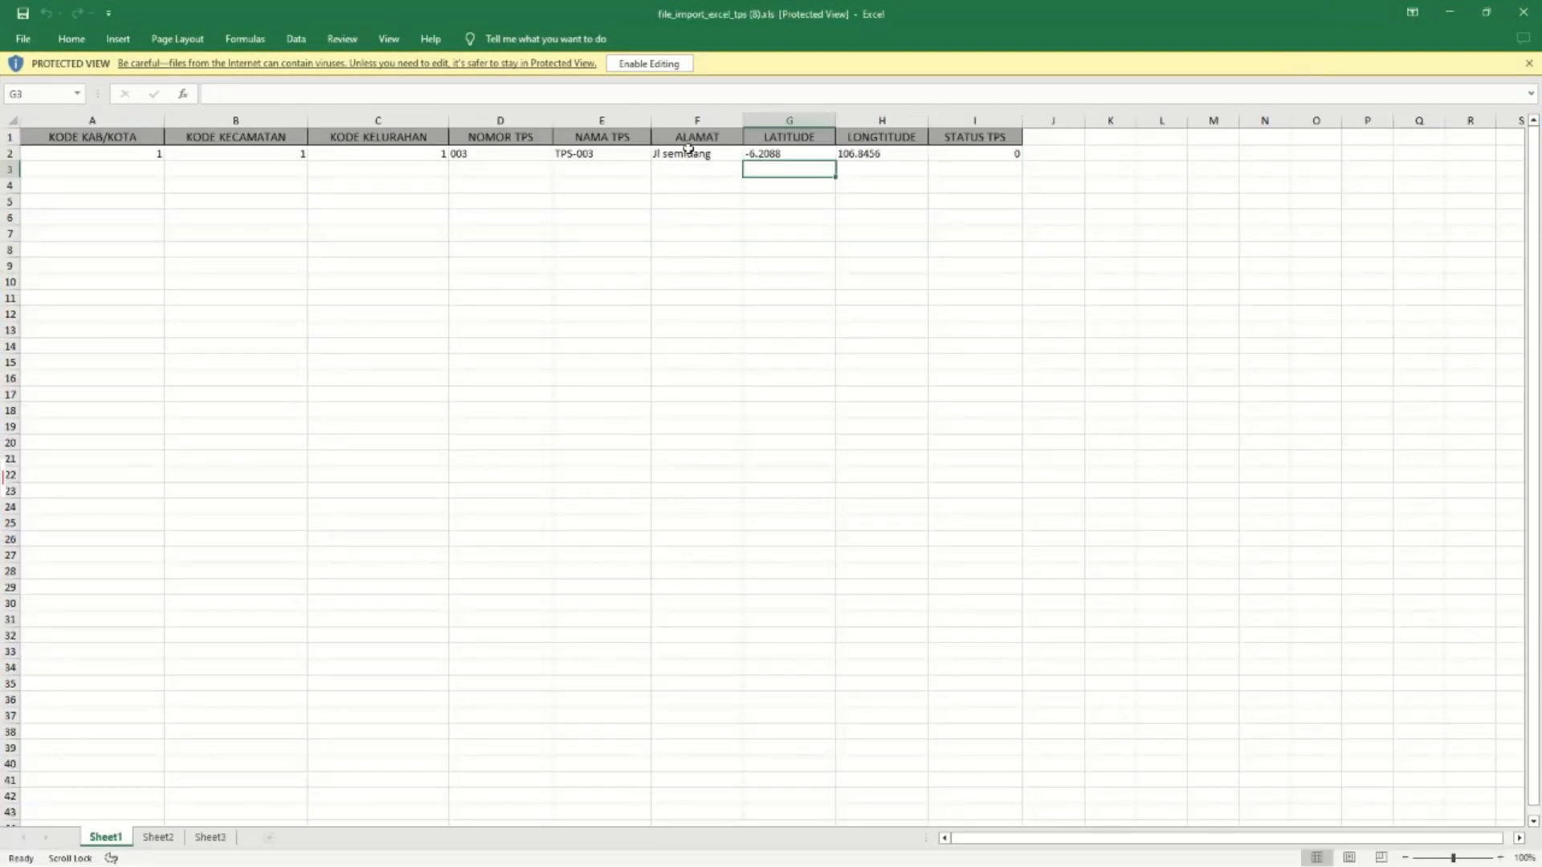
Enable editing and inspect the sample row's latitude -6.2088, longitude 106.8456 and empty rows below.
{"action": "left_click", "coordinate": [650, 64]}
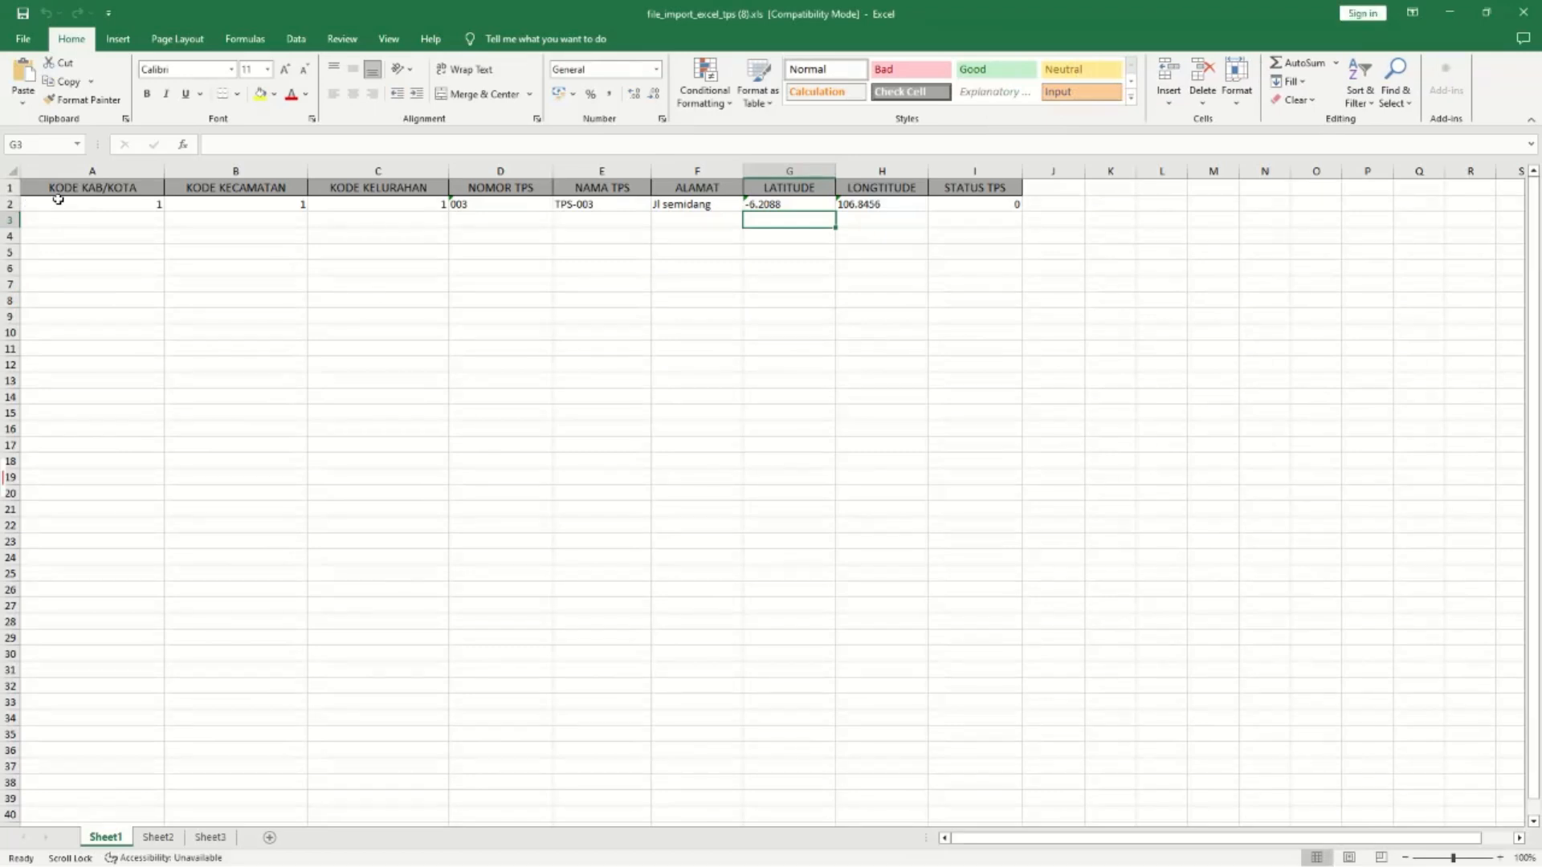
{"action": "left_click", "coordinate": [884, 207]}
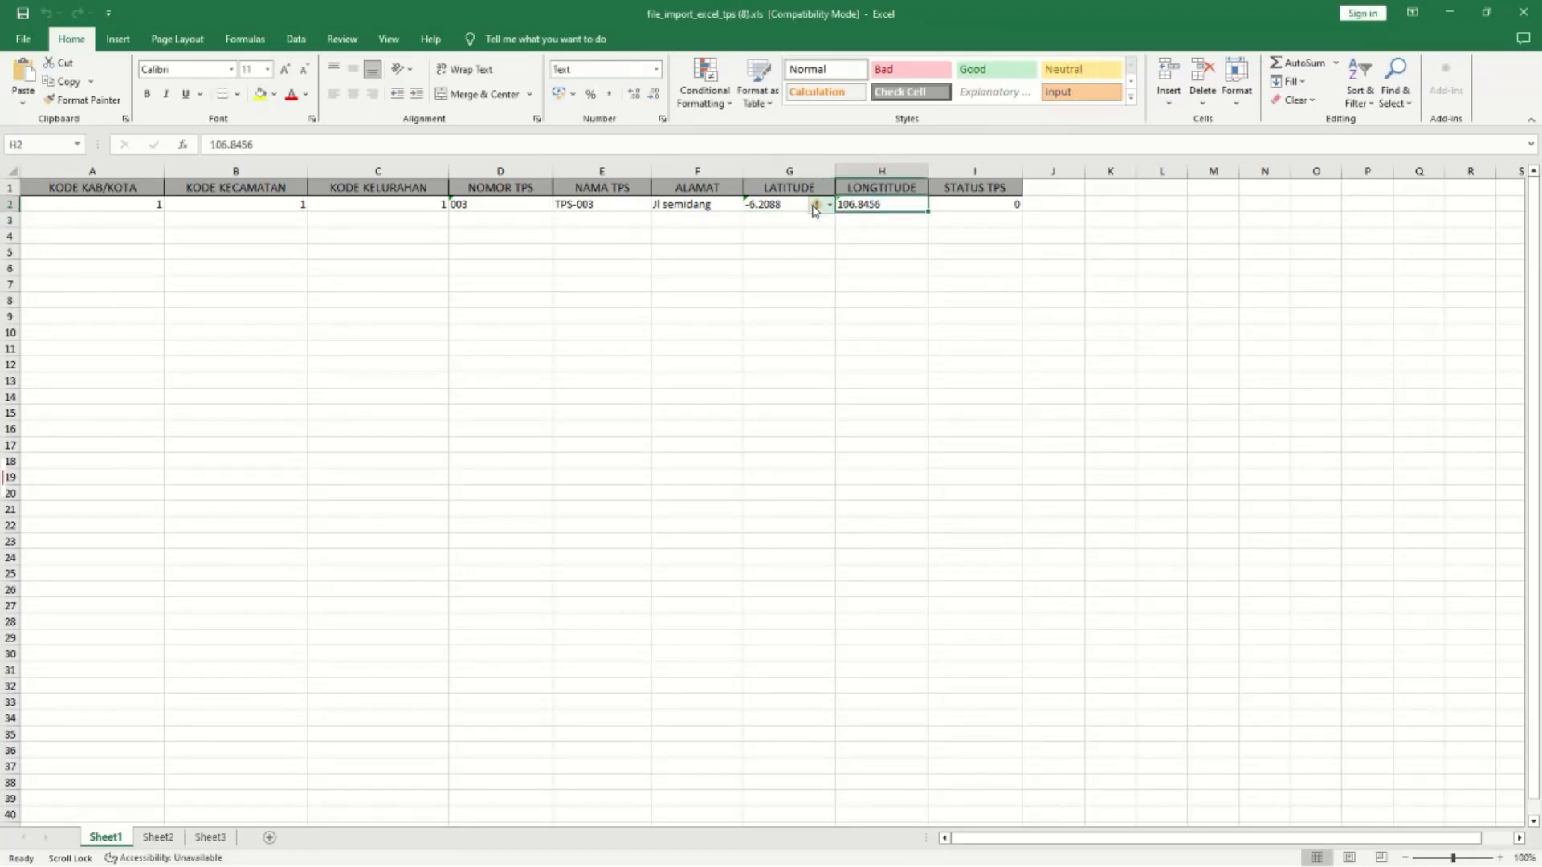
{"action": "left_click", "coordinate": [785, 206]}
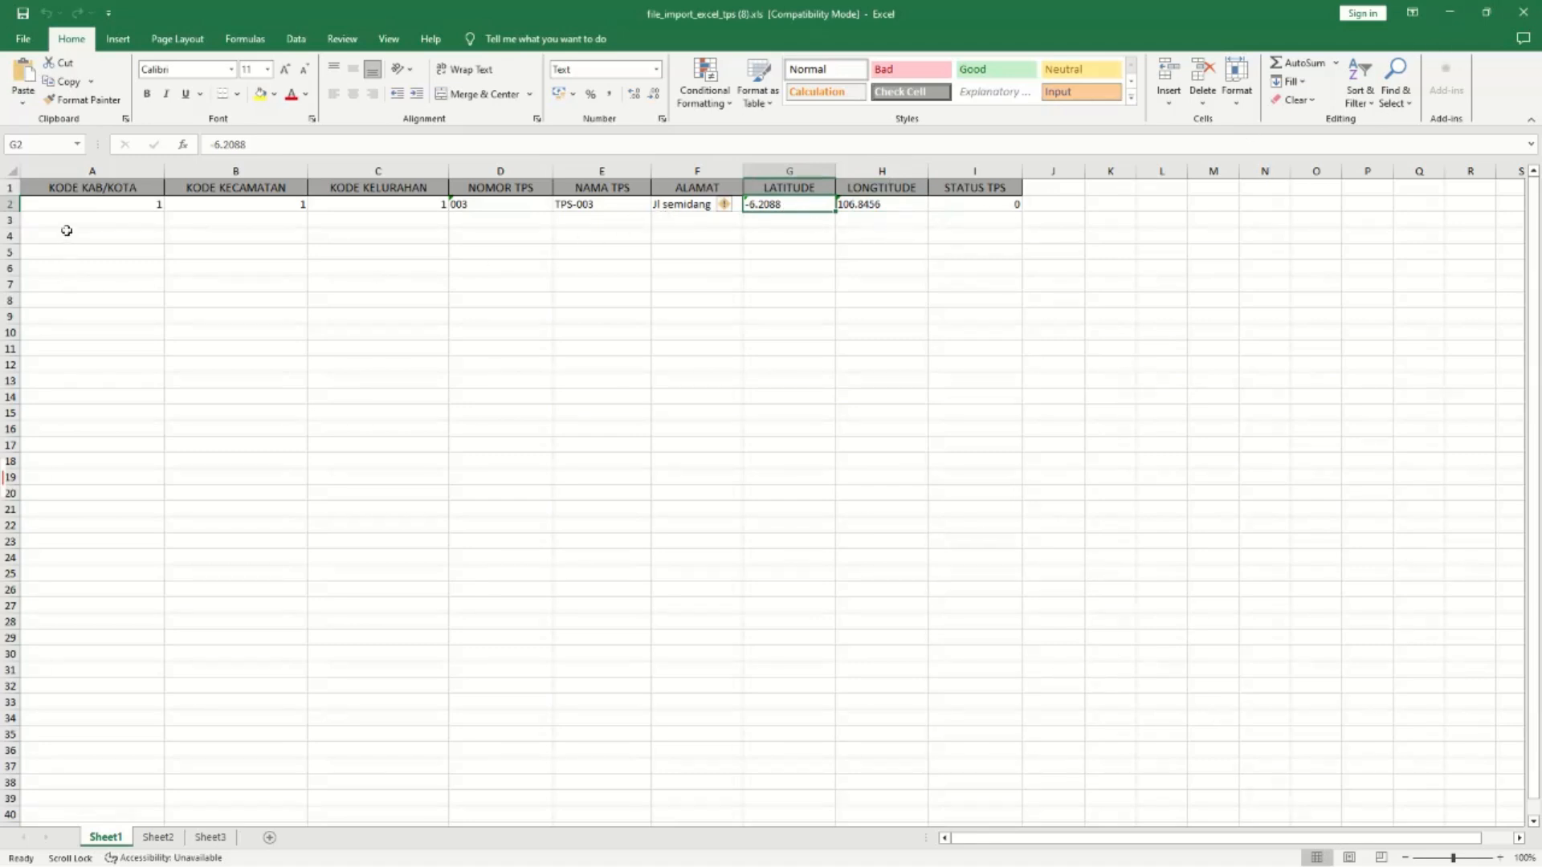
{"action": "left_click_drag", "start_coordinate": [70, 221], "coordinate": [874, 242]}
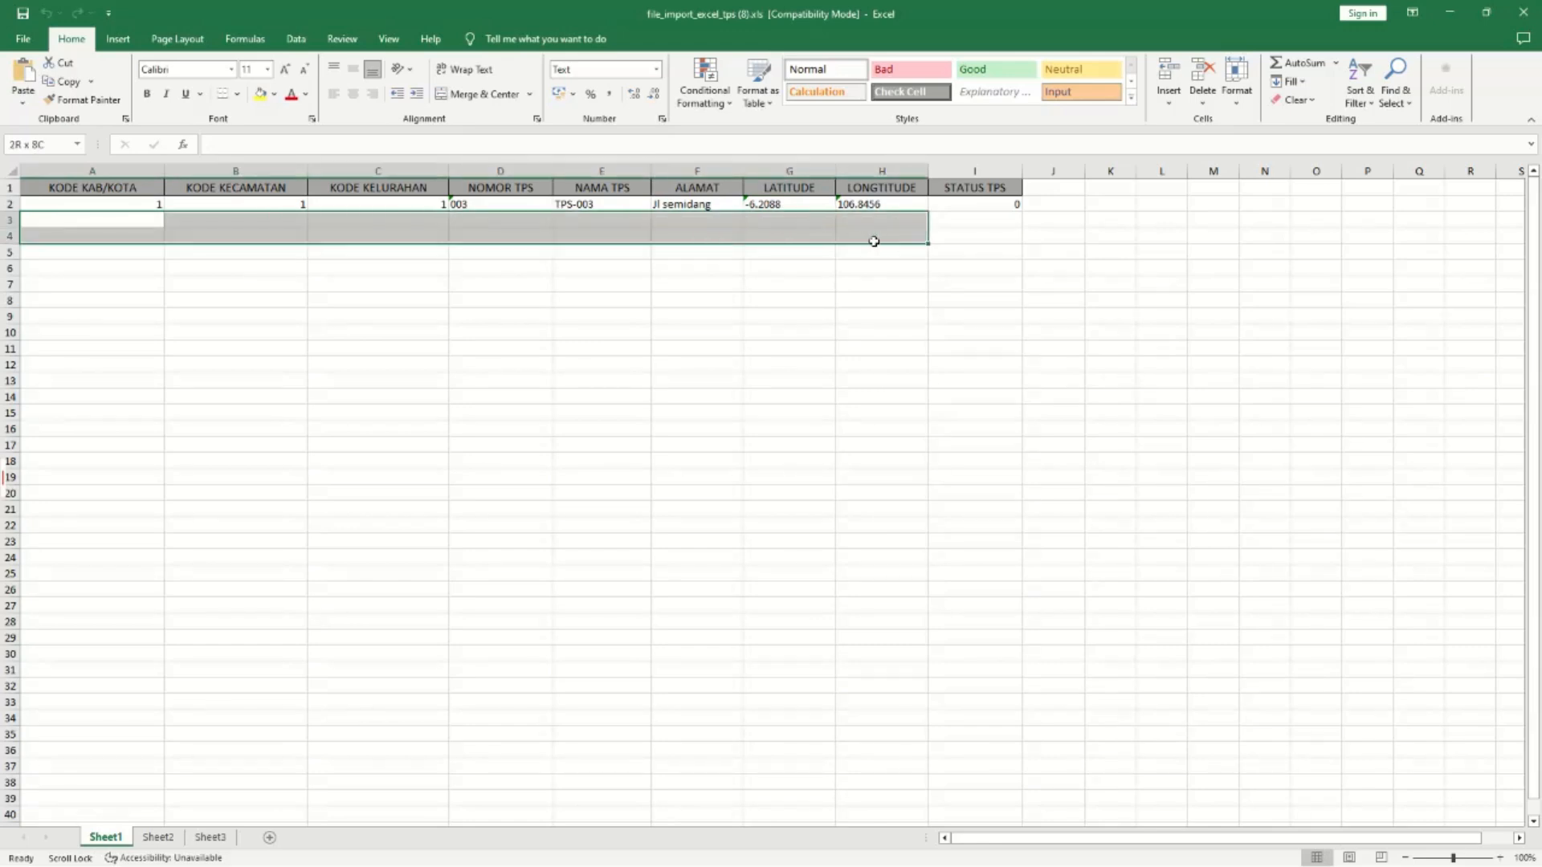
{"action": "left_click_drag", "start_coordinate": [874, 241], "coordinate": [892, 246]}
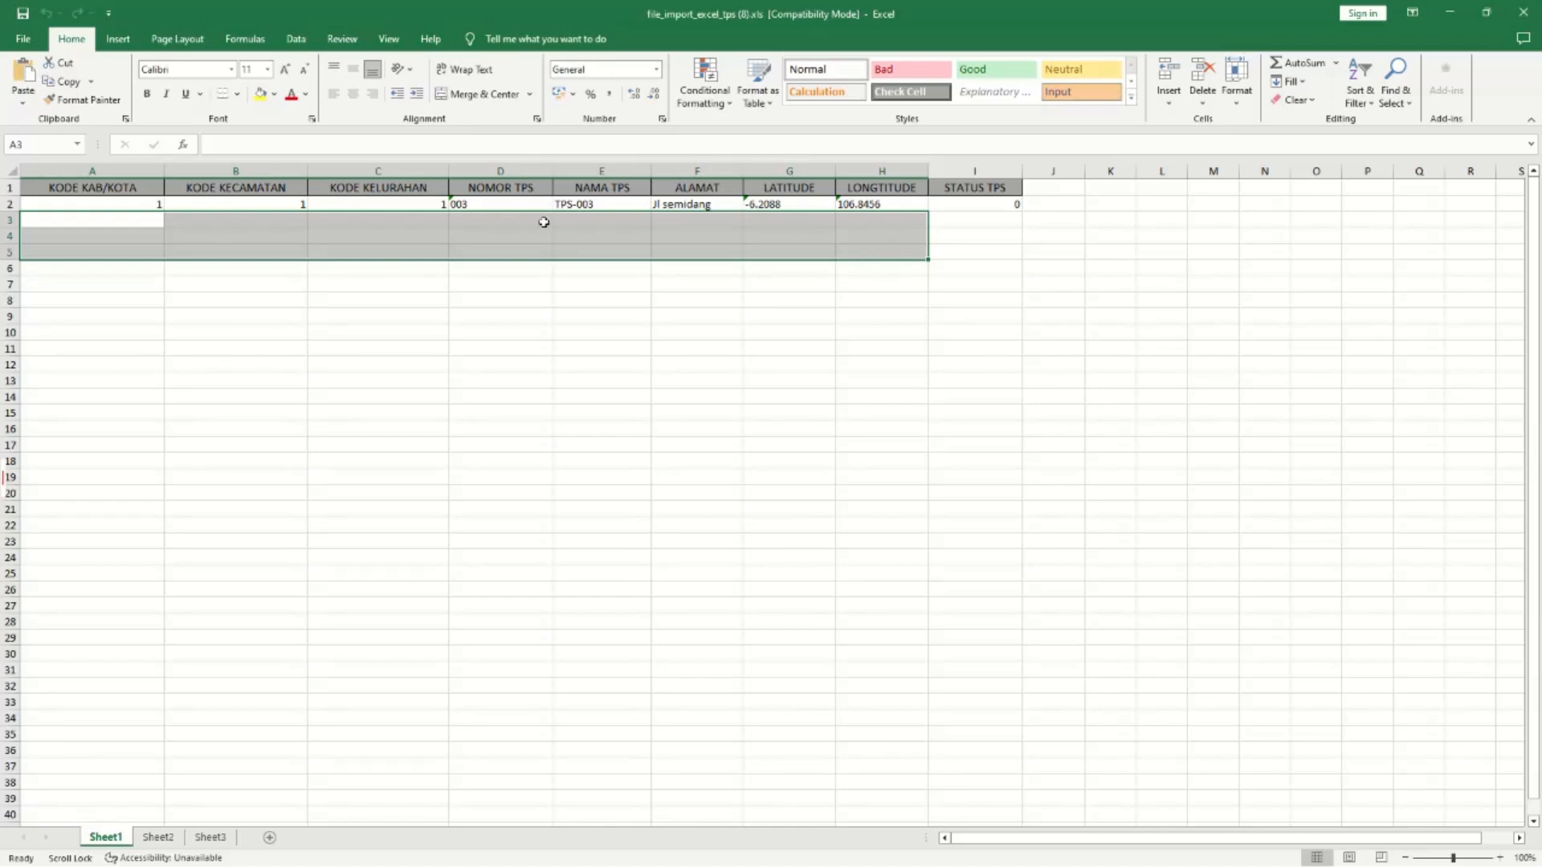
{"action": "left_click", "coordinate": [124, 217]}
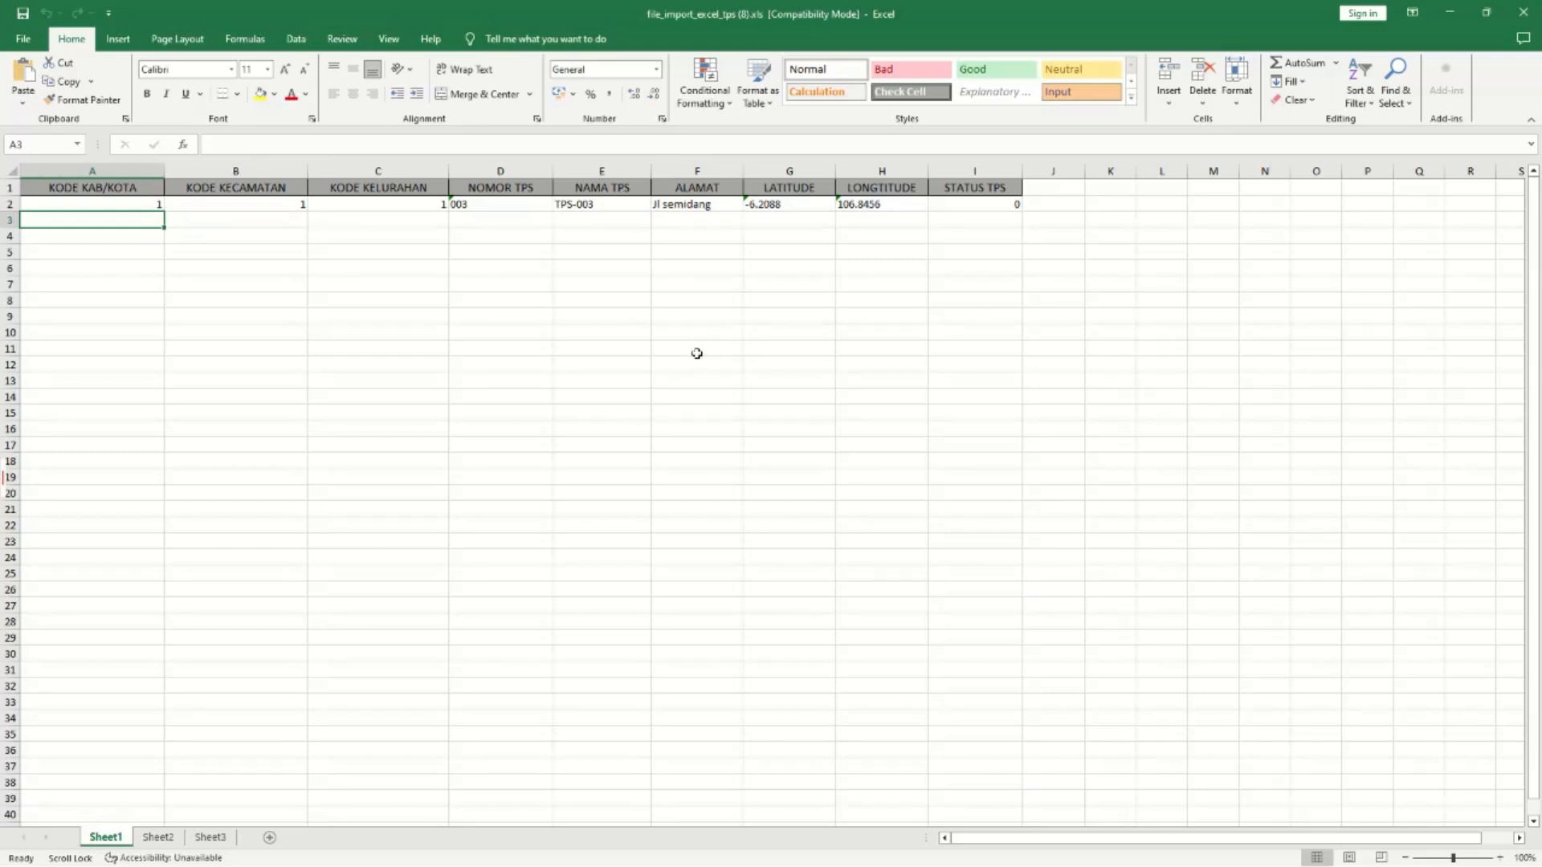
{"action": "left_click", "coordinate": [768, 223]}
{"action": "left_click", "coordinate": [866, 228]}
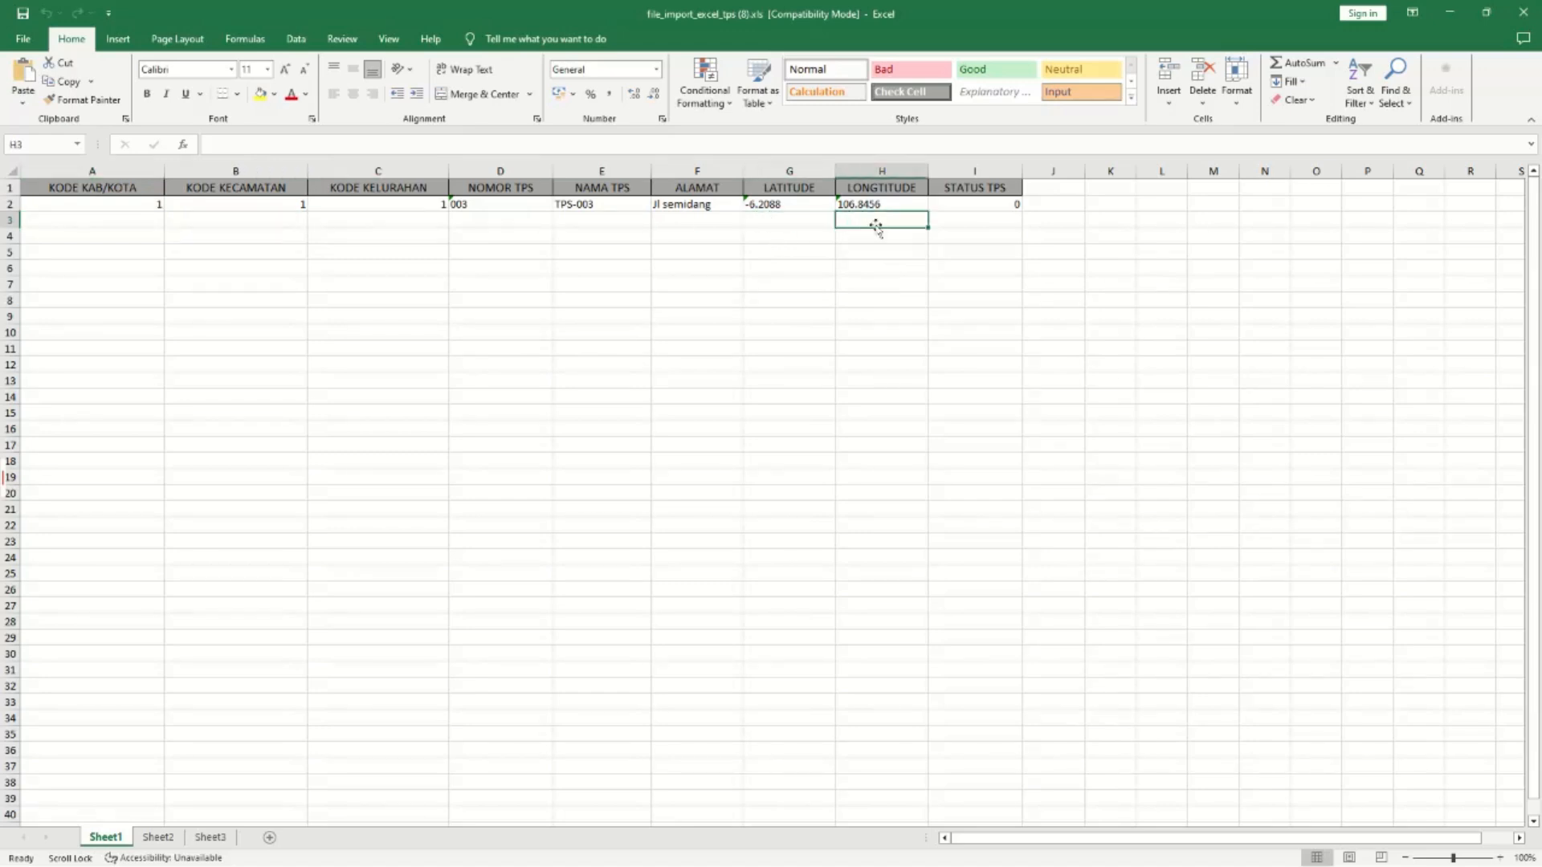
Open Google Maps in a new private browser tab through a web search.
{"action": "mouse_move", "coordinate": [760, 851]}
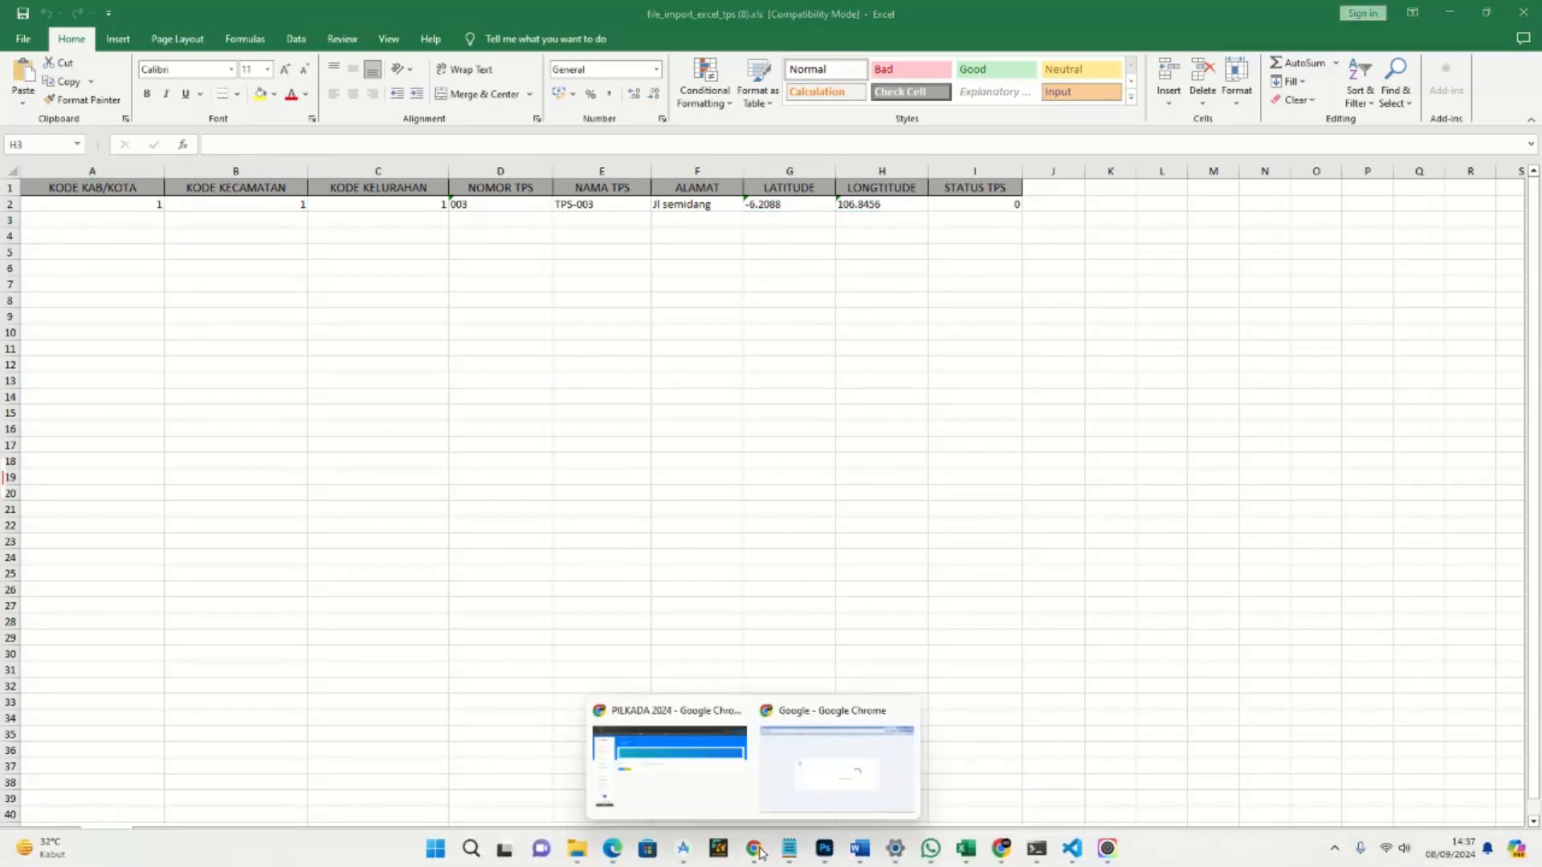
{"action": "left_click", "coordinate": [699, 771]}
{"action": "left_click", "coordinate": [426, 16]}
{"action": "type", "text": "mapsw"}
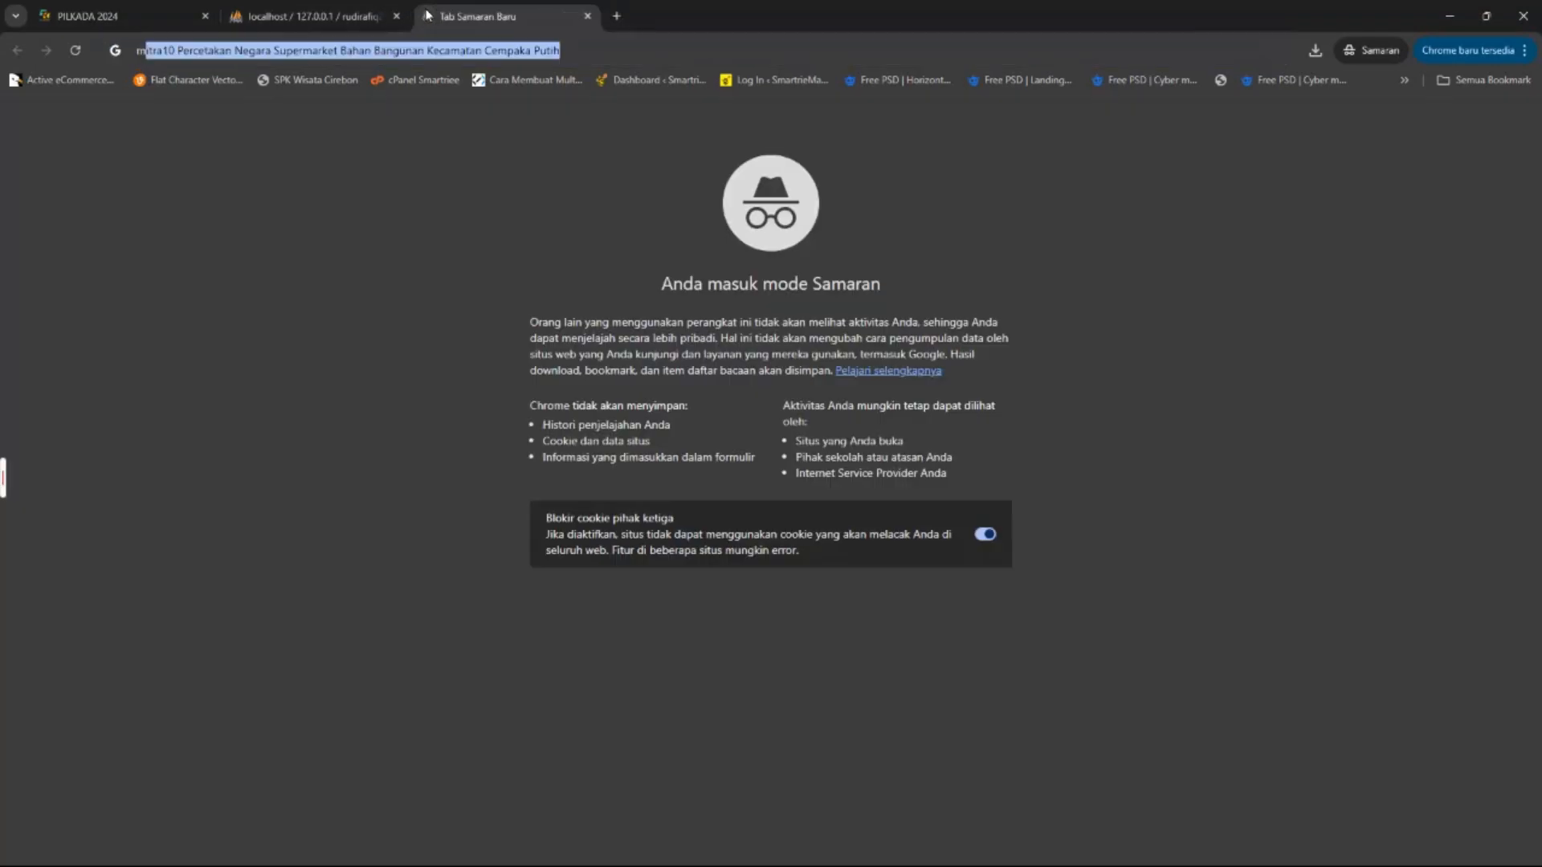
{"action": "key", "text": "Return"}
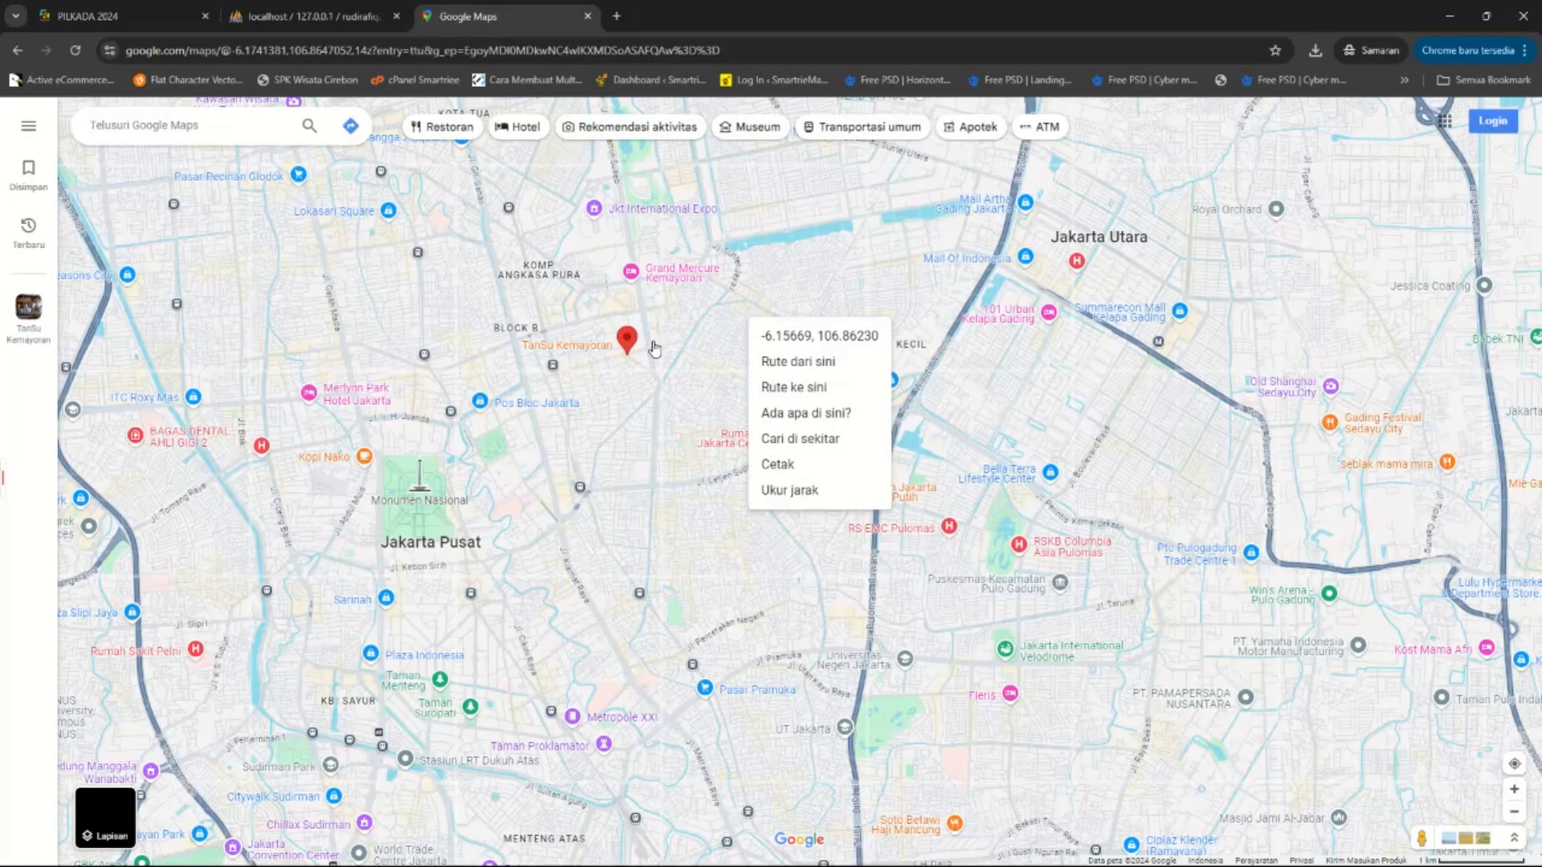
{"action": "left_click", "coordinate": [687, 364]}
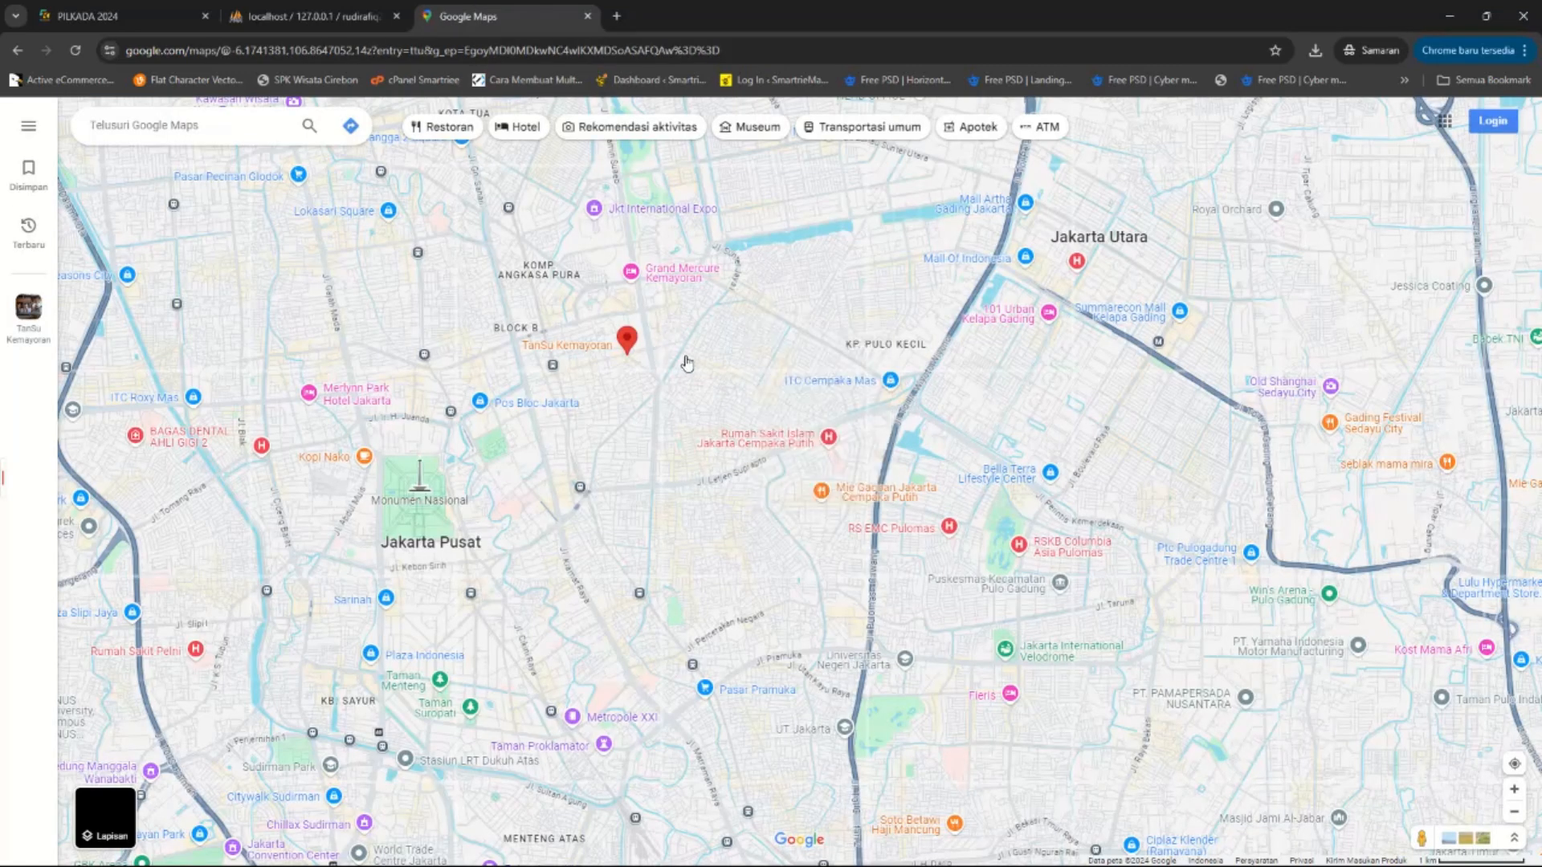
Copy the coordinates -6.17683, 106.85020 of a map spot near Jakarta Pusat.
{"action": "right_click", "coordinate": [688, 363]}
{"action": "left_click", "coordinate": [858, 322]}
{"action": "right_click", "coordinate": [858, 322]}
{"action": "left_click", "coordinate": [1098, 403]}
{"action": "right_click", "coordinate": [1098, 402]}
{"action": "left_click", "coordinate": [1296, 313]}
{"action": "right_click", "coordinate": [1296, 312]}
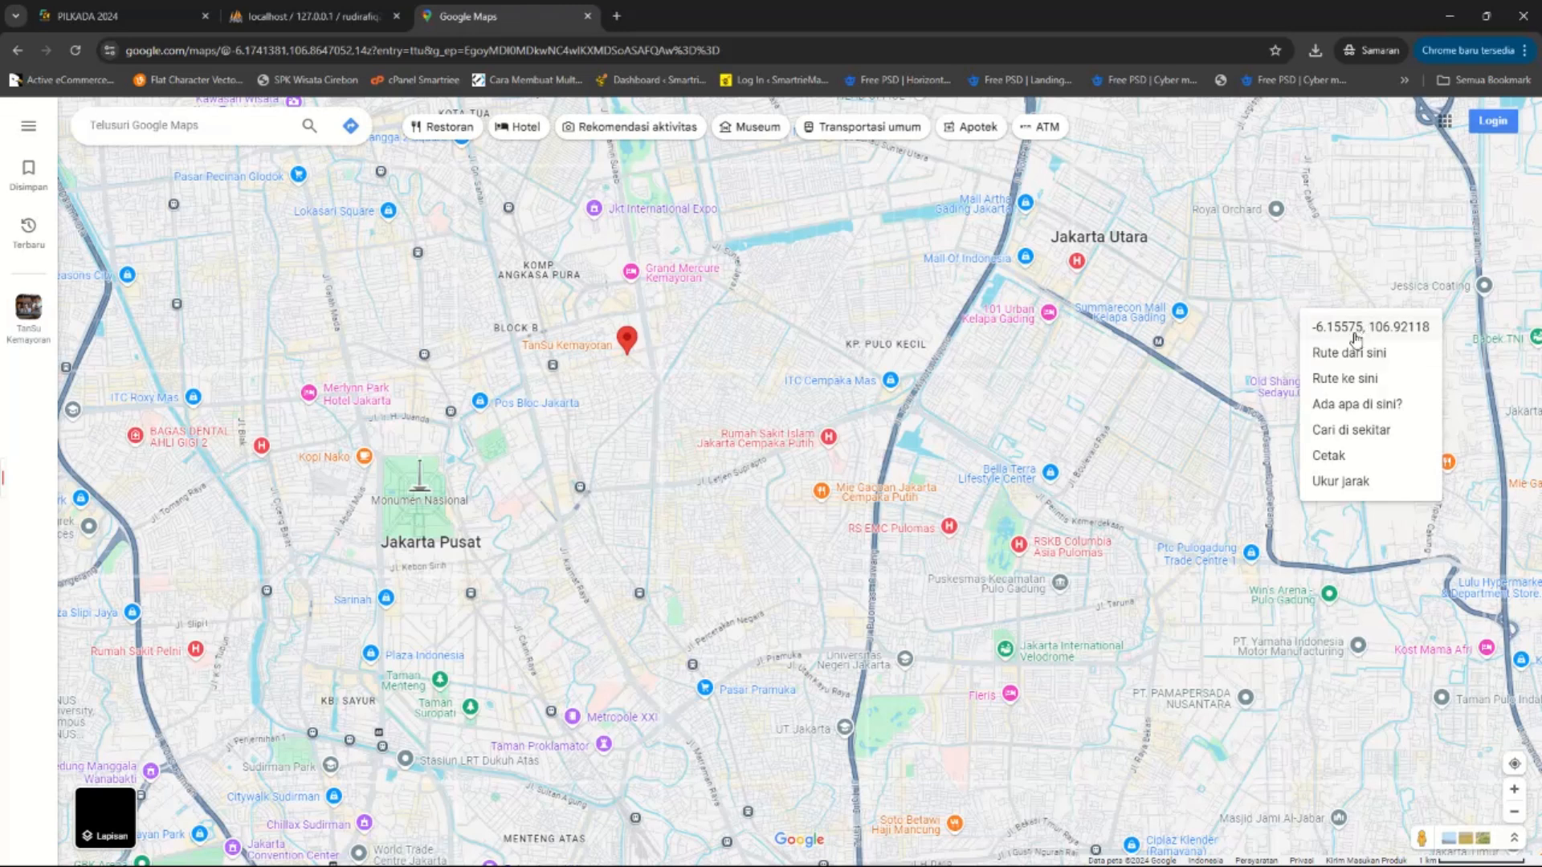
{"action": "right_click", "coordinate": [635, 508]}
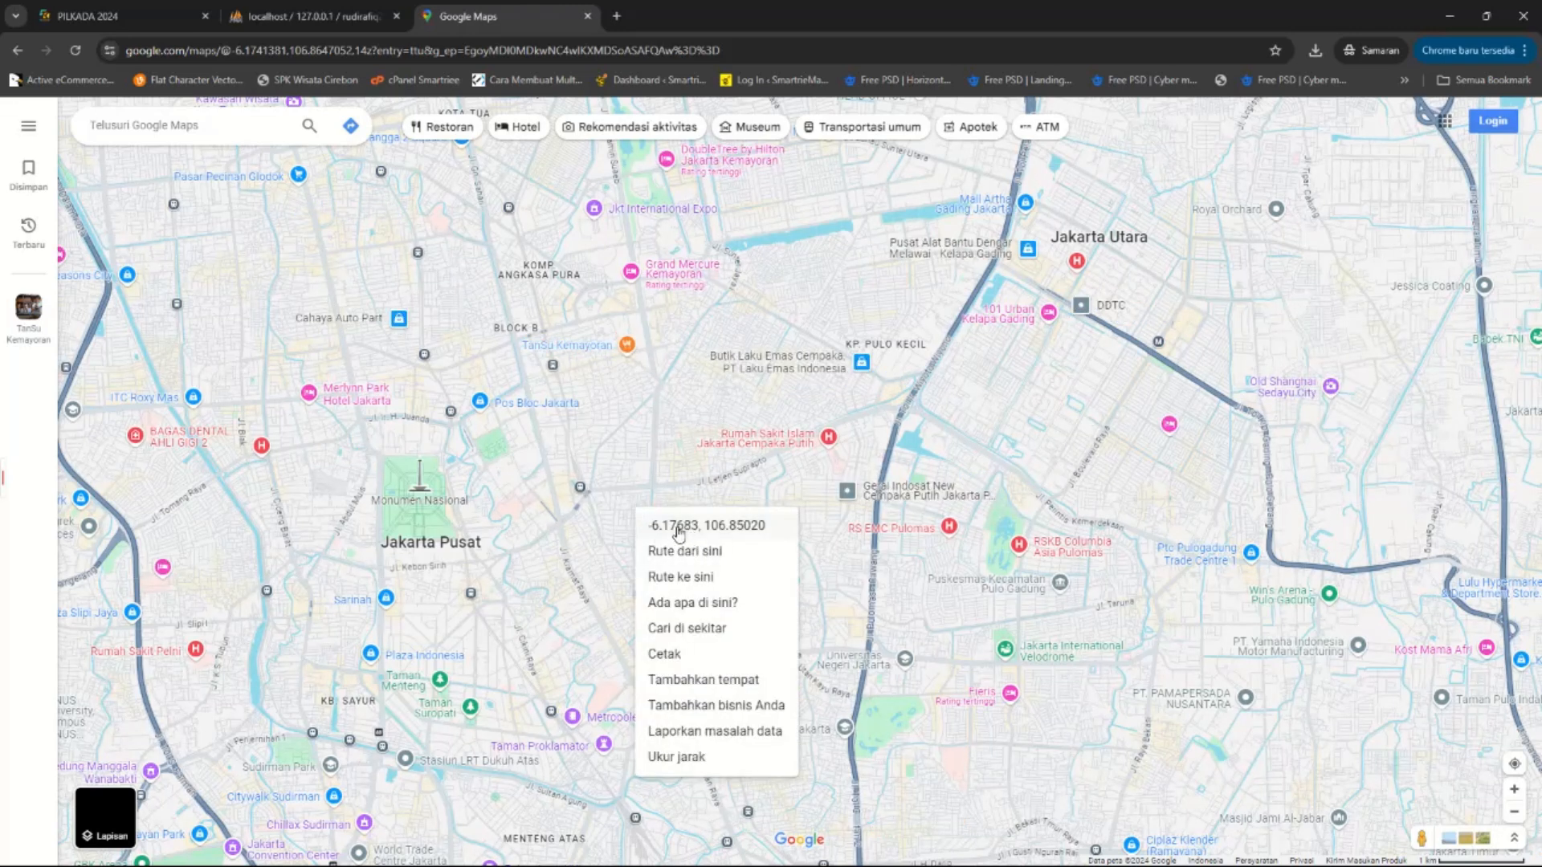
{"action": "left_click", "coordinate": [764, 530]}
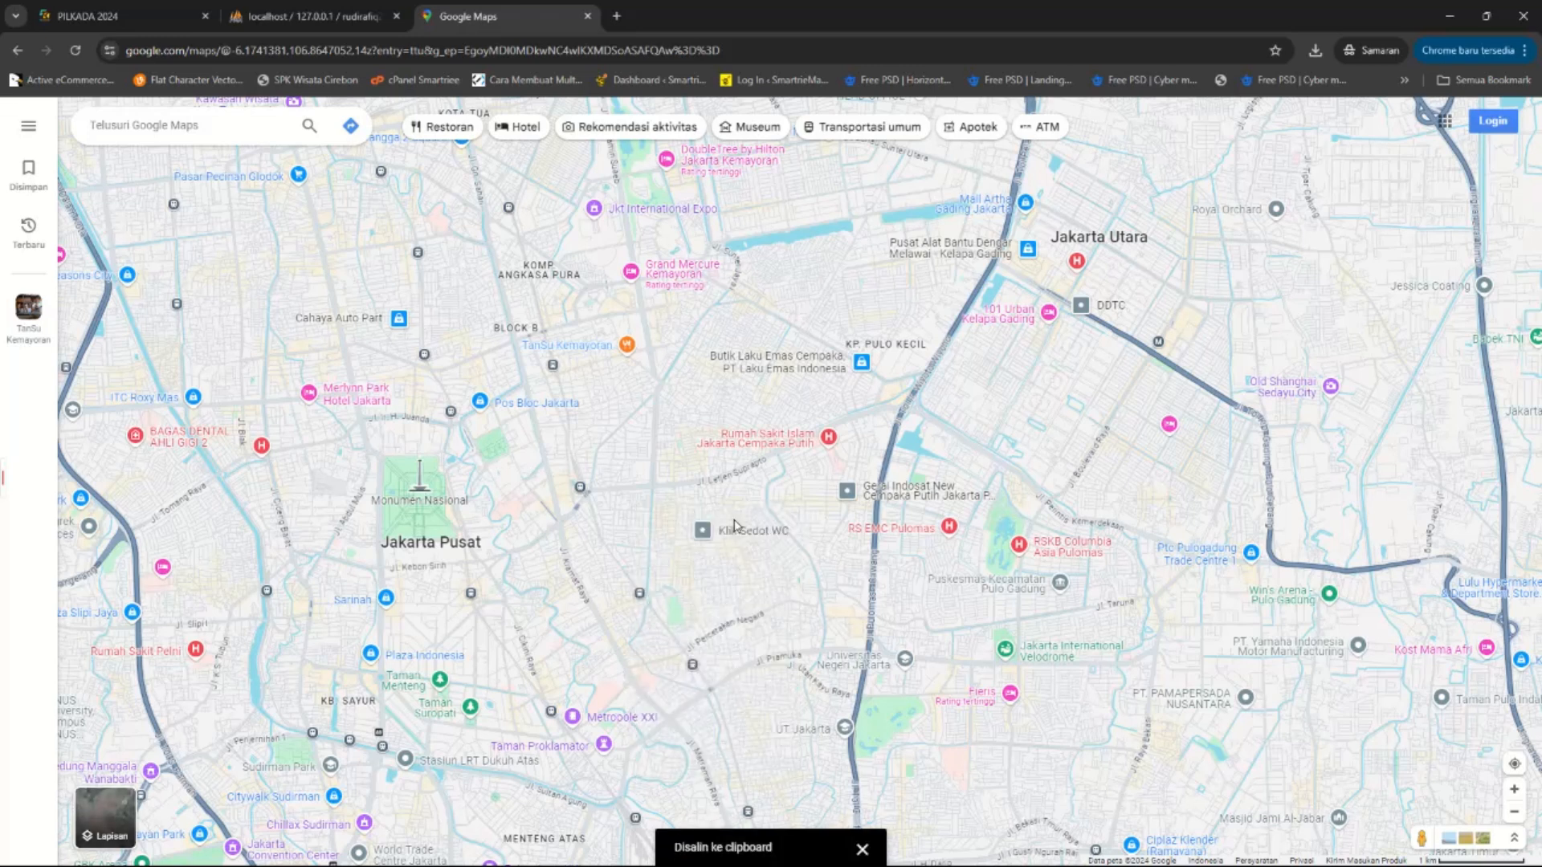
{"action": "left_click", "coordinate": [734, 526]}
Open a new incognito tab and return to the Excel TPS import template.
{"action": "left_click", "coordinate": [616, 17]}
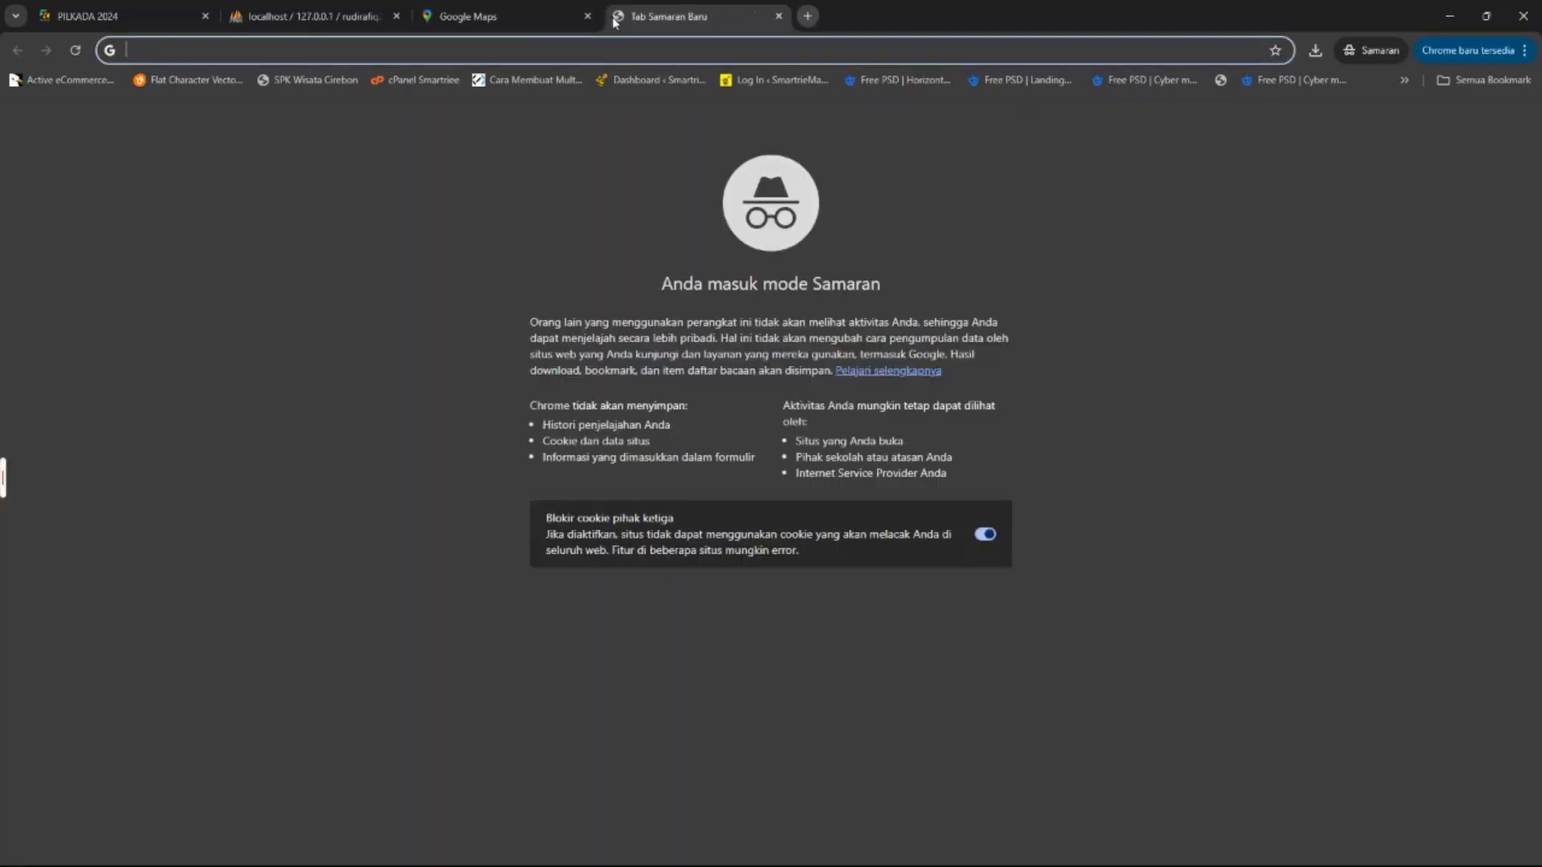
{"action": "left_click", "coordinate": [968, 851]}
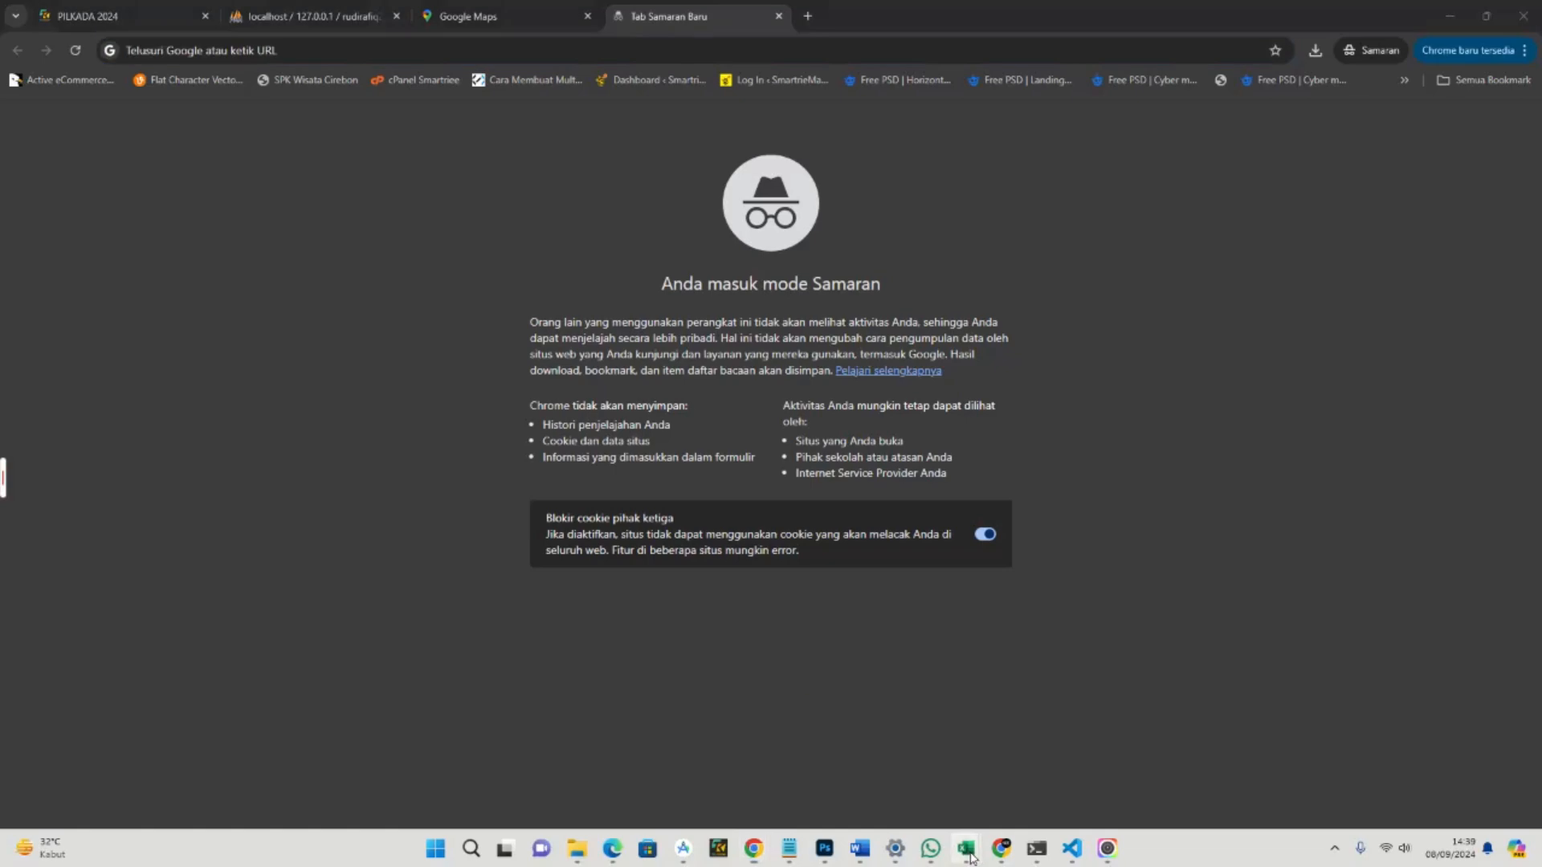
{"action": "left_click", "coordinate": [1071, 792]}
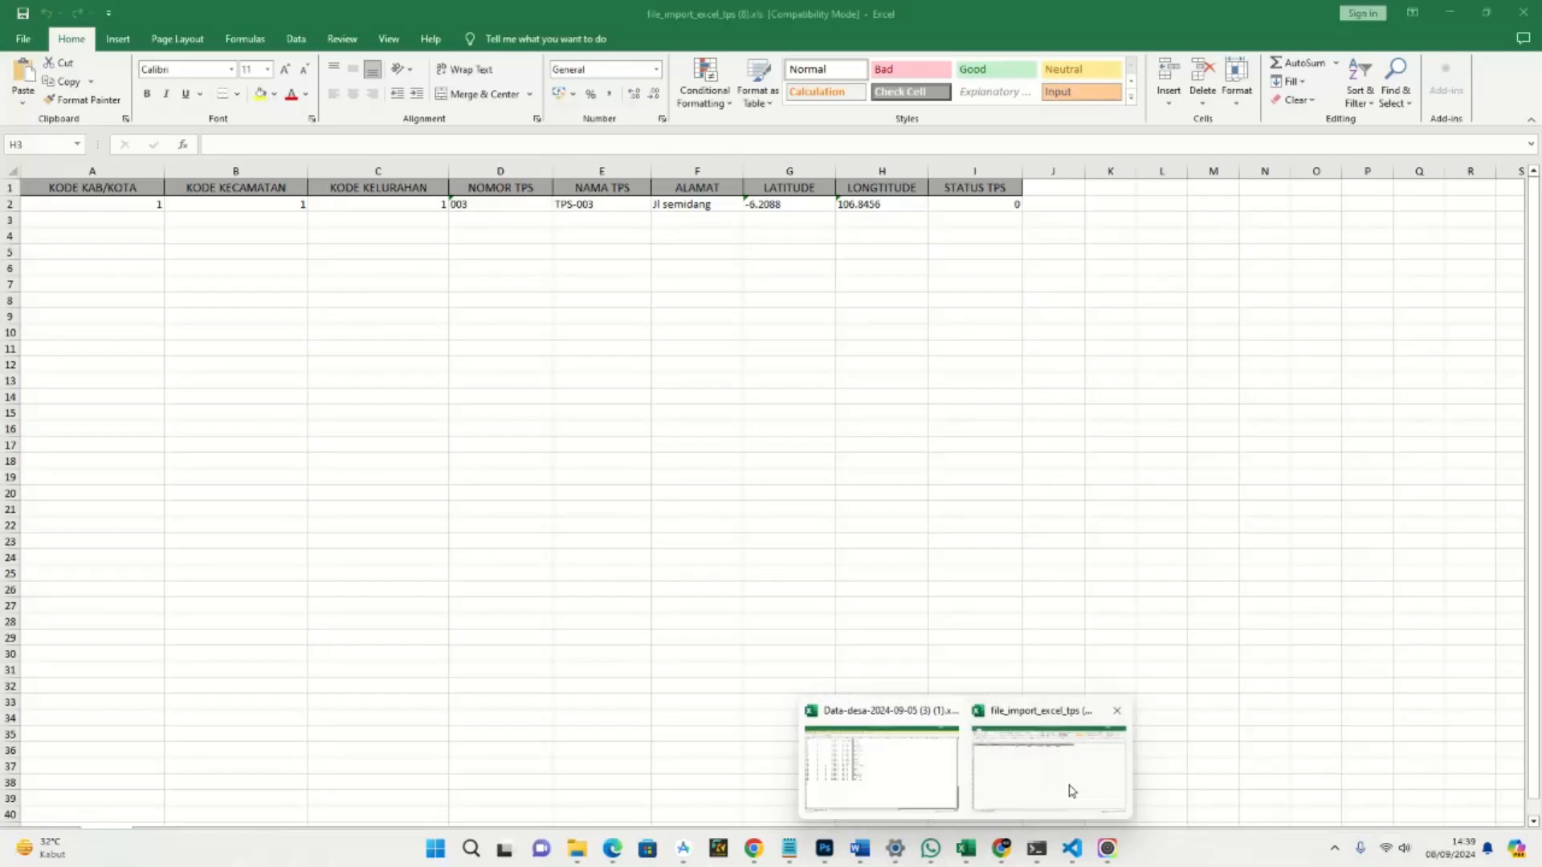
{"action": "left_click", "coordinate": [784, 224]}
{"action": "type", "text": "-6.17682605292124, 106.85019979101298"}
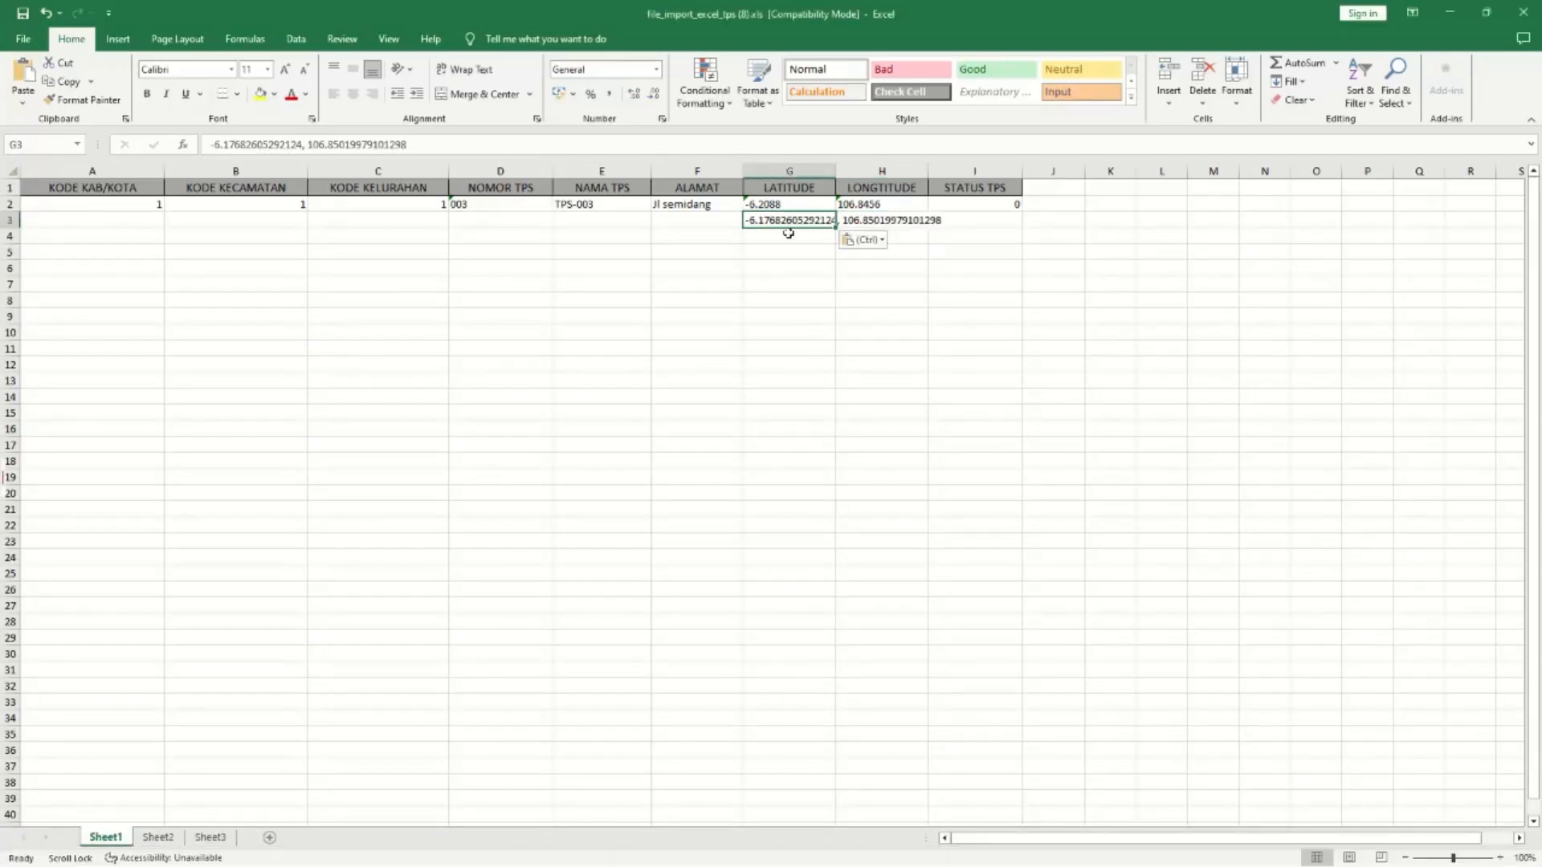
{"action": "left_click", "coordinate": [863, 219]}
{"action": "left_click", "coordinate": [816, 220]}
{"action": "double_click", "coordinate": [797, 218]}
{"action": "key", "text": "Return"}
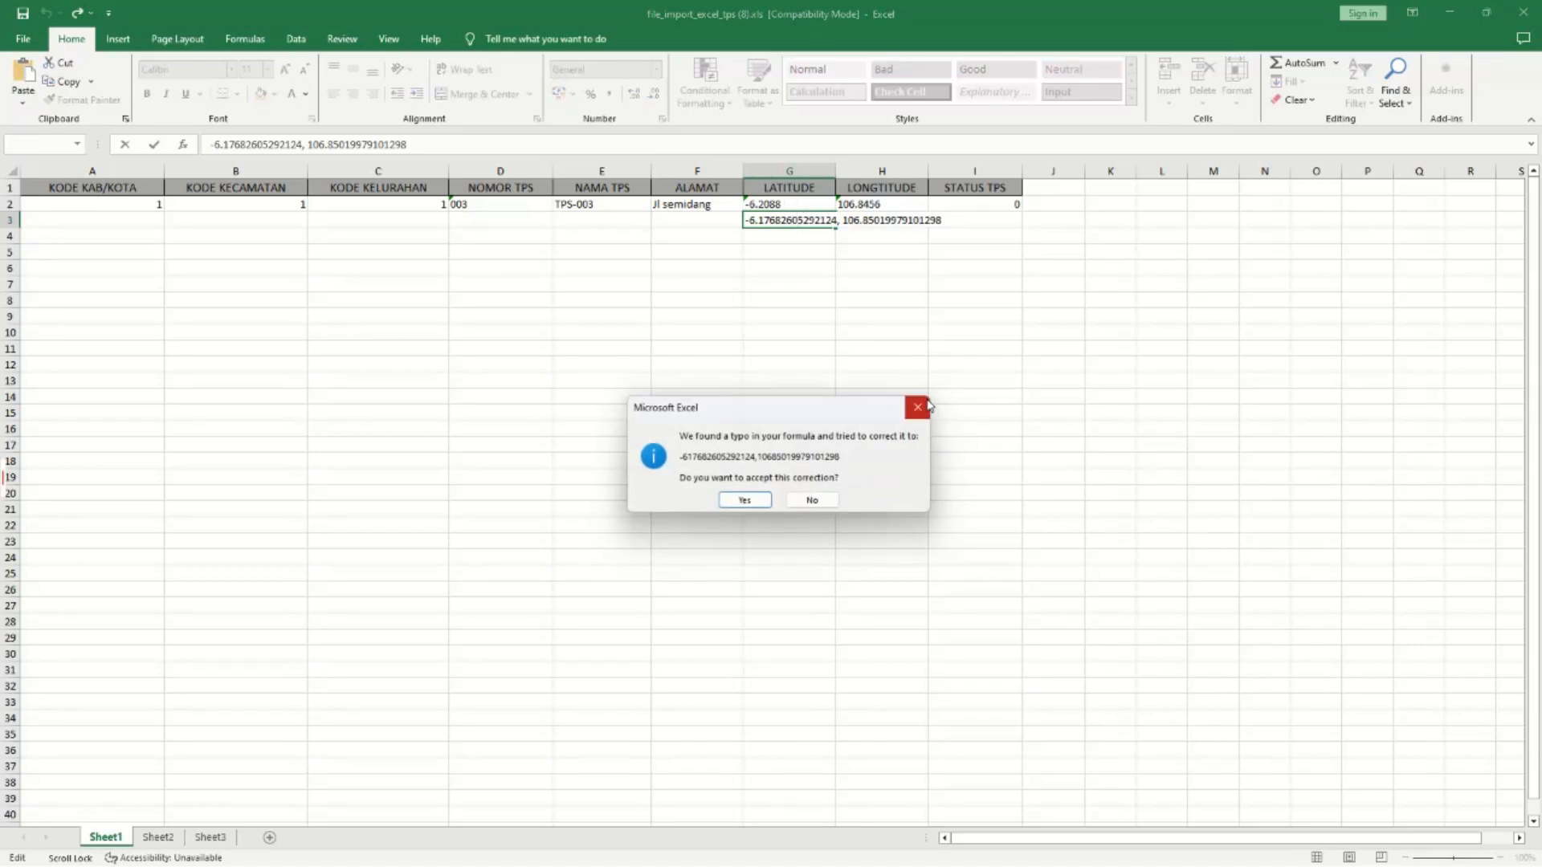
{"action": "left_click", "coordinate": [920, 404]}
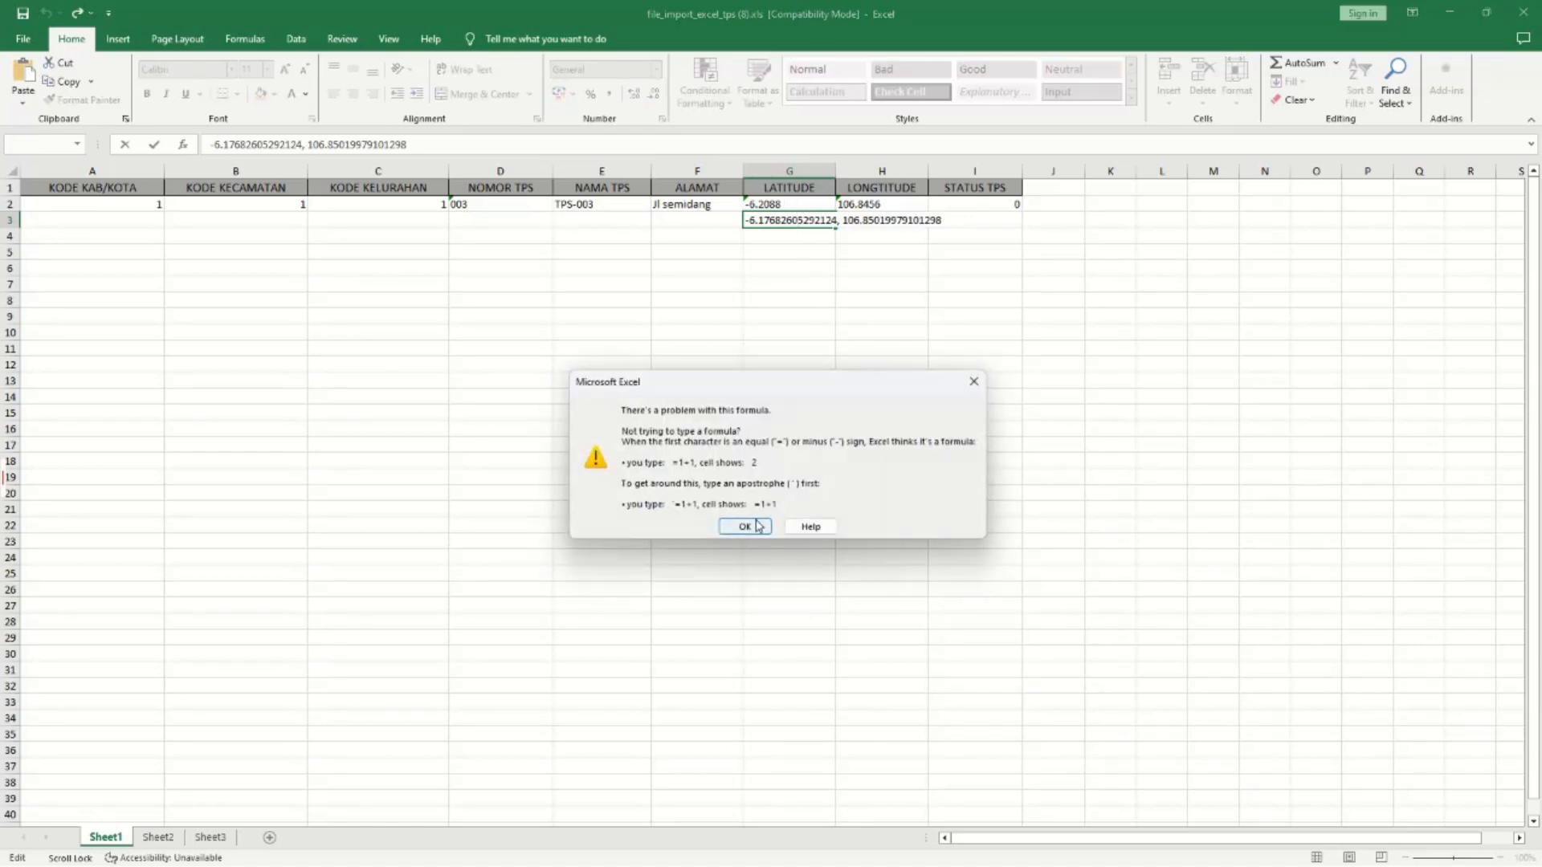
{"action": "left_click", "coordinate": [755, 526]}
{"action": "left_click", "coordinate": [806, 346]}
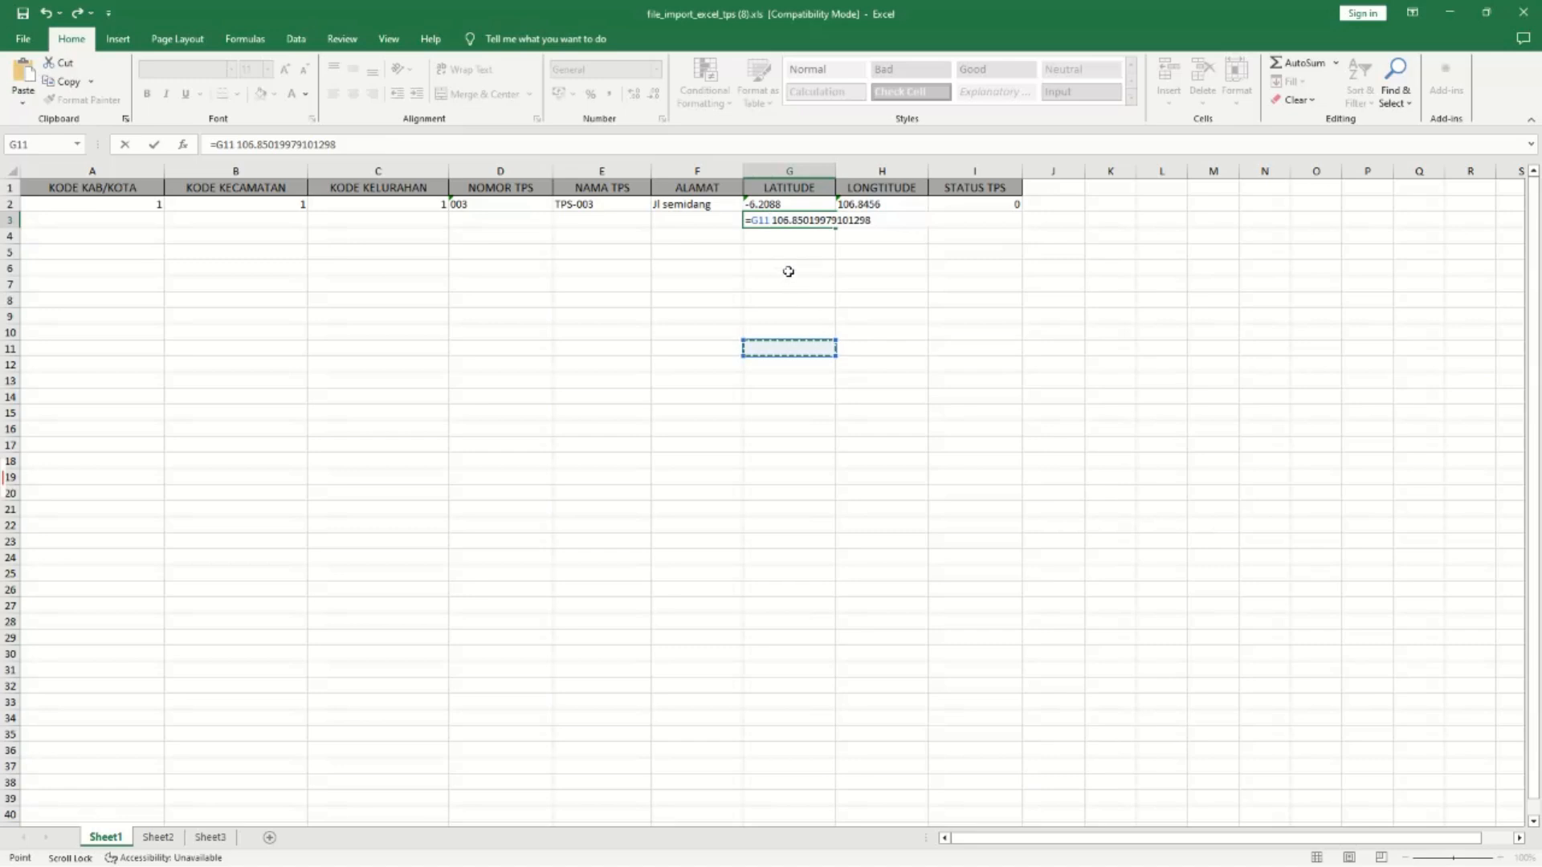
{"action": "key", "text": "ctrl+z"}
{"action": "key", "text": "Return"}
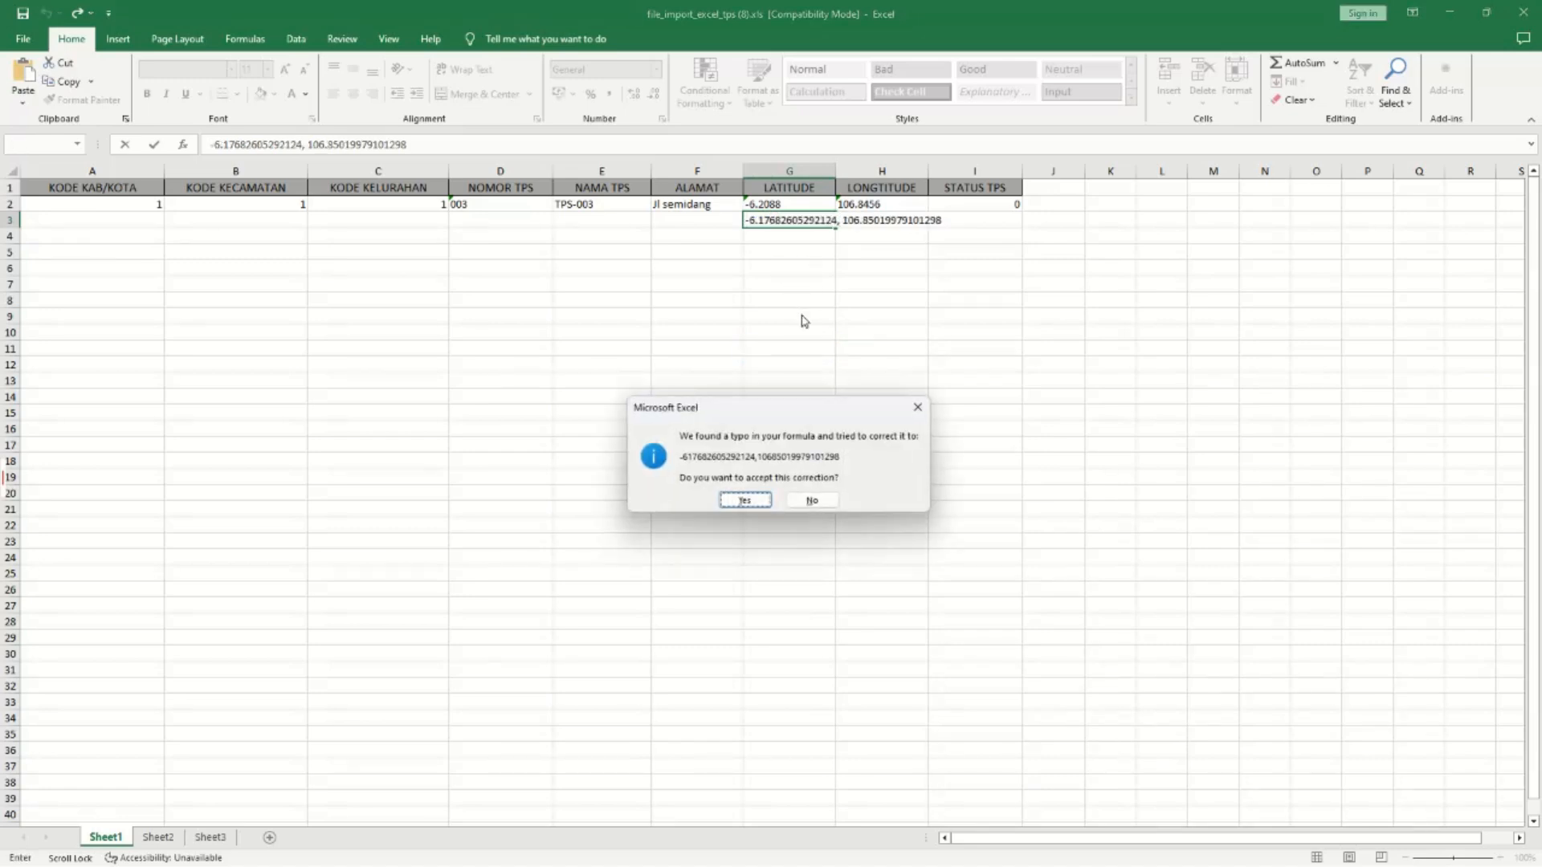
{"action": "left_click", "coordinate": [746, 502]}
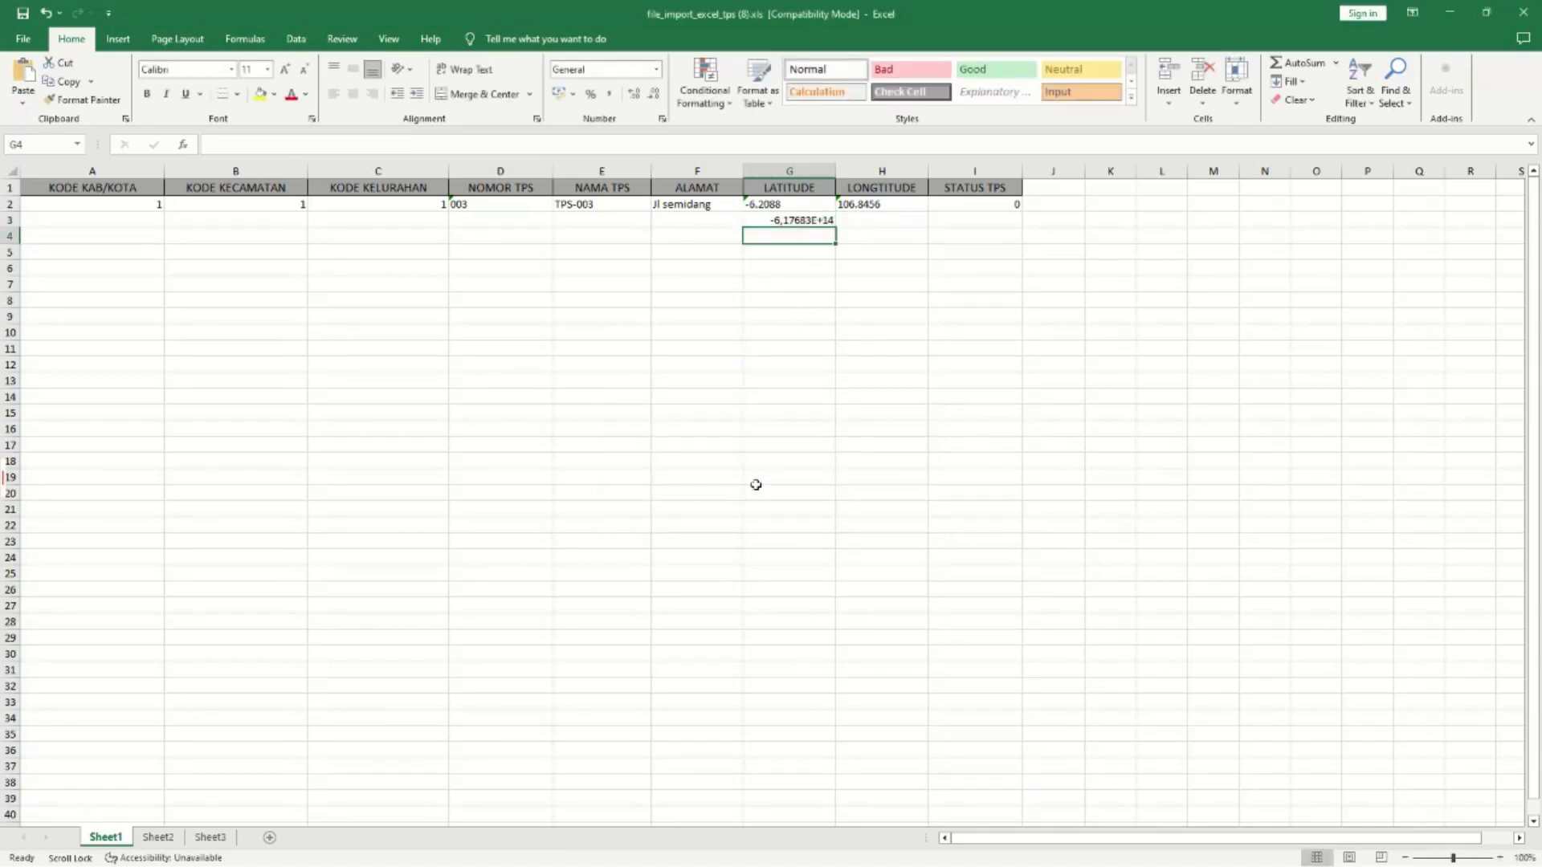
{"action": "left_click", "coordinate": [771, 206]}
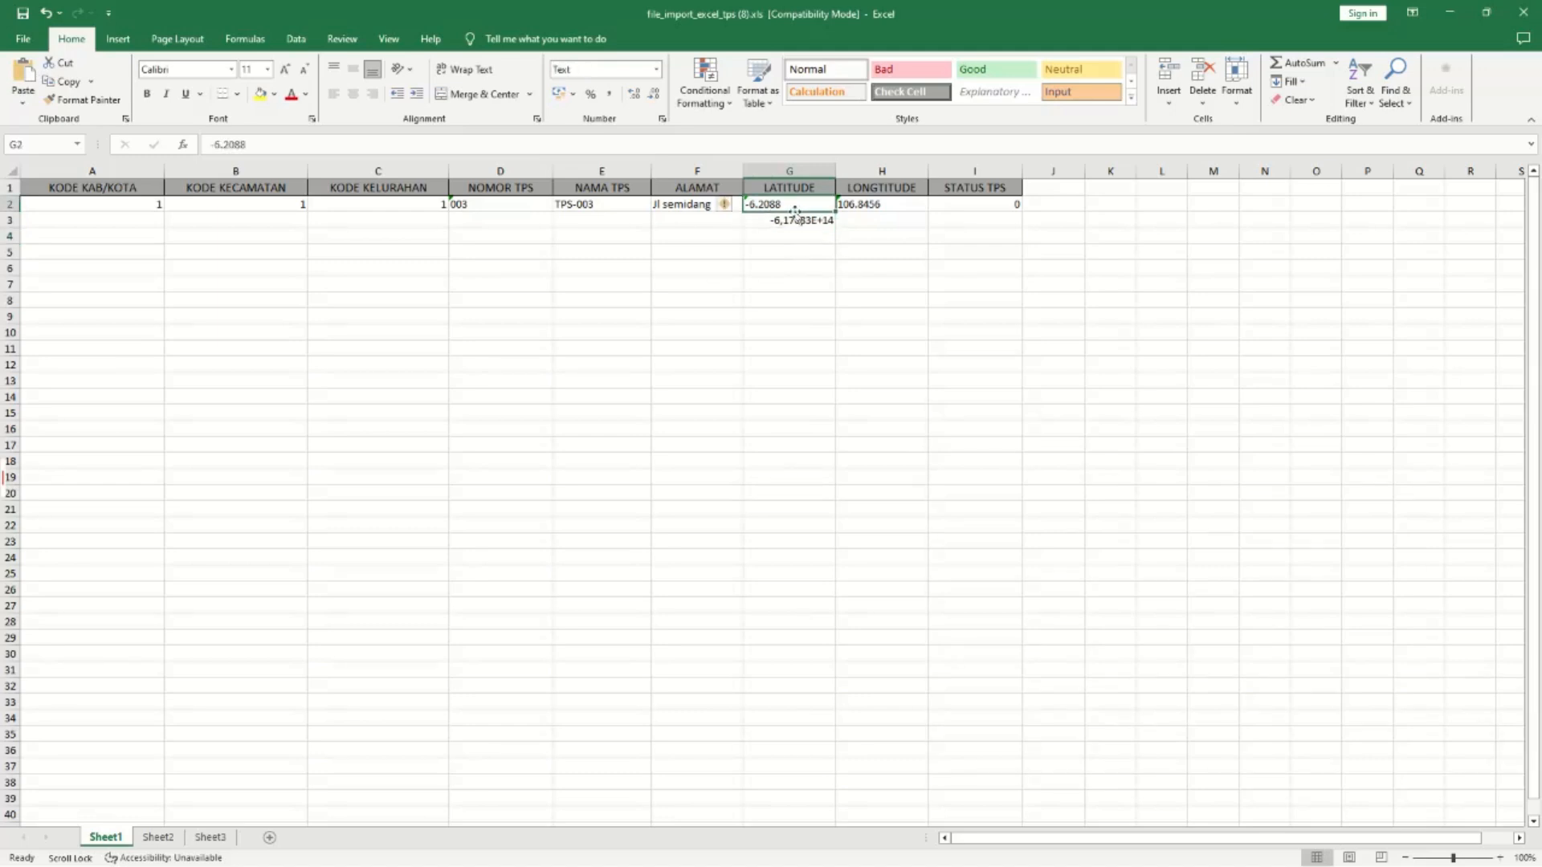
{"action": "left_click", "coordinate": [794, 221]}
{"action": "left_click", "coordinate": [10, 223]}
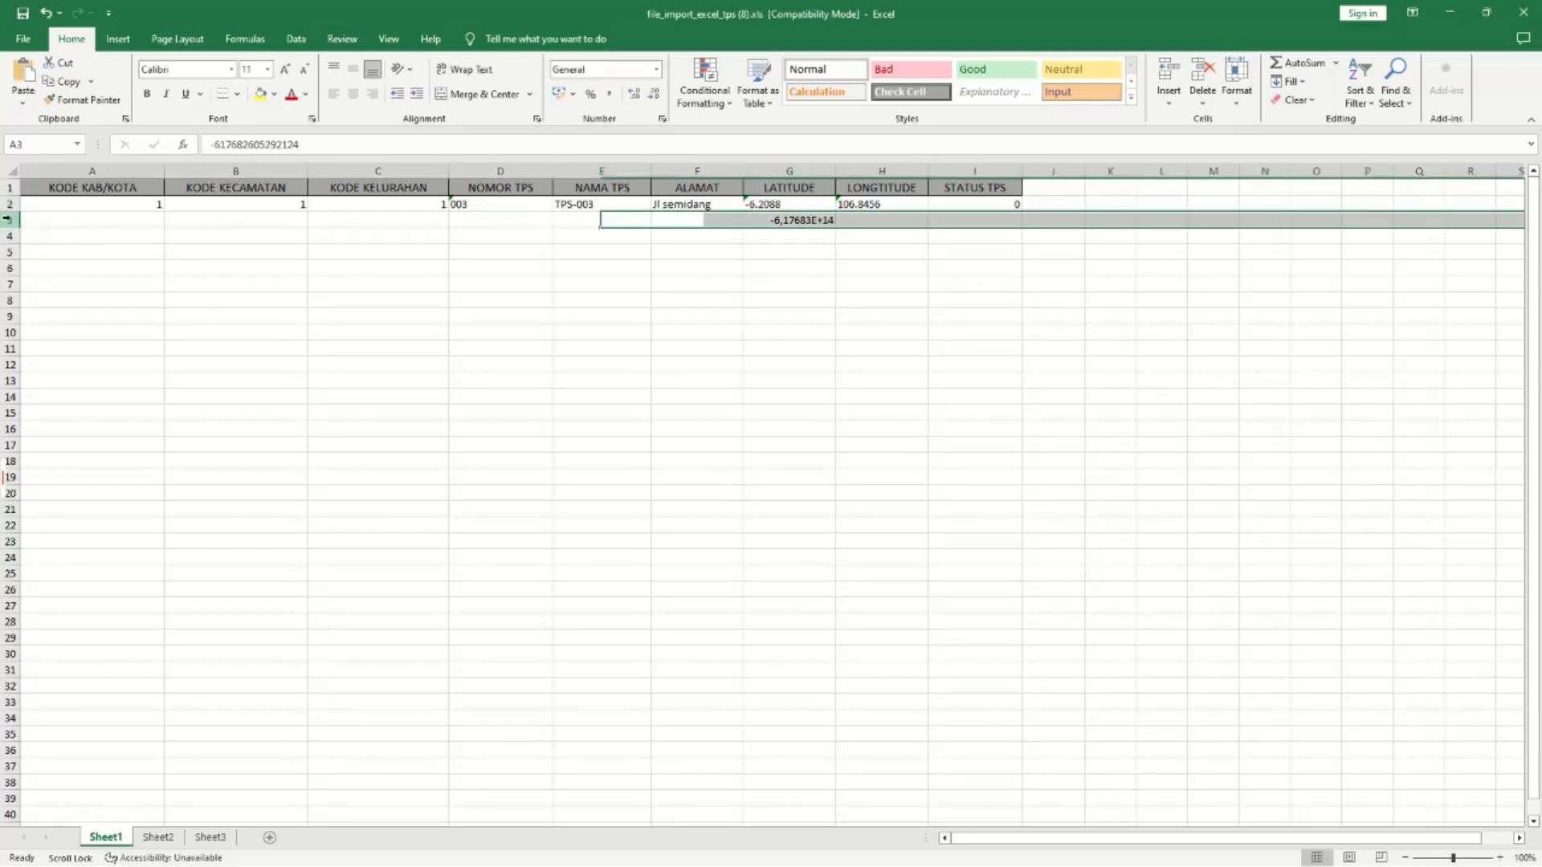
{"action": "right_click", "coordinate": [11, 223]}
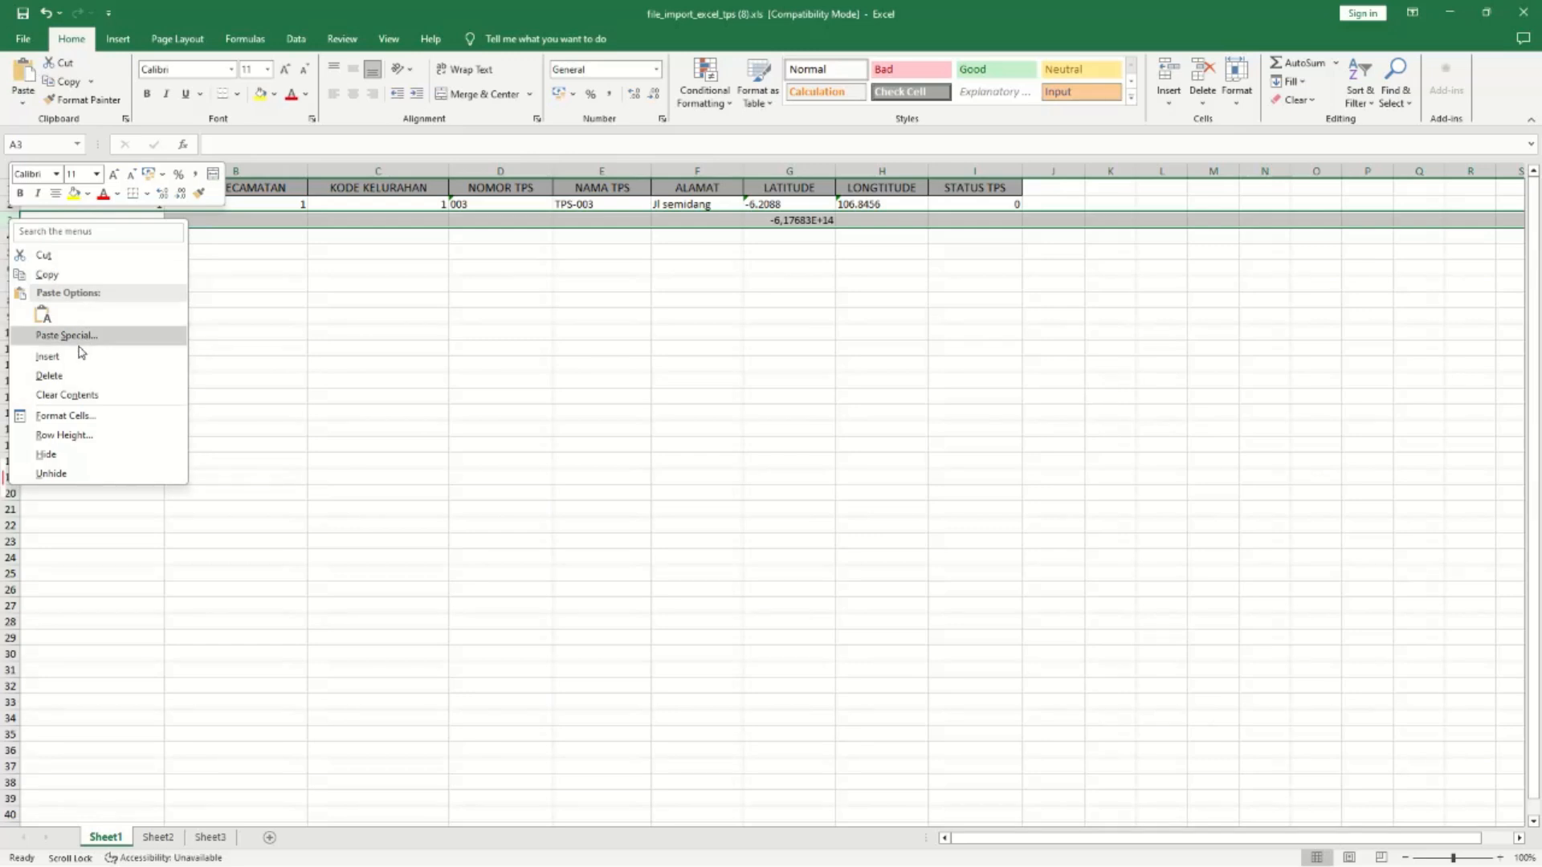
{"action": "left_click", "coordinate": [71, 376]}
{"action": "right_click", "coordinate": [7, 206]}
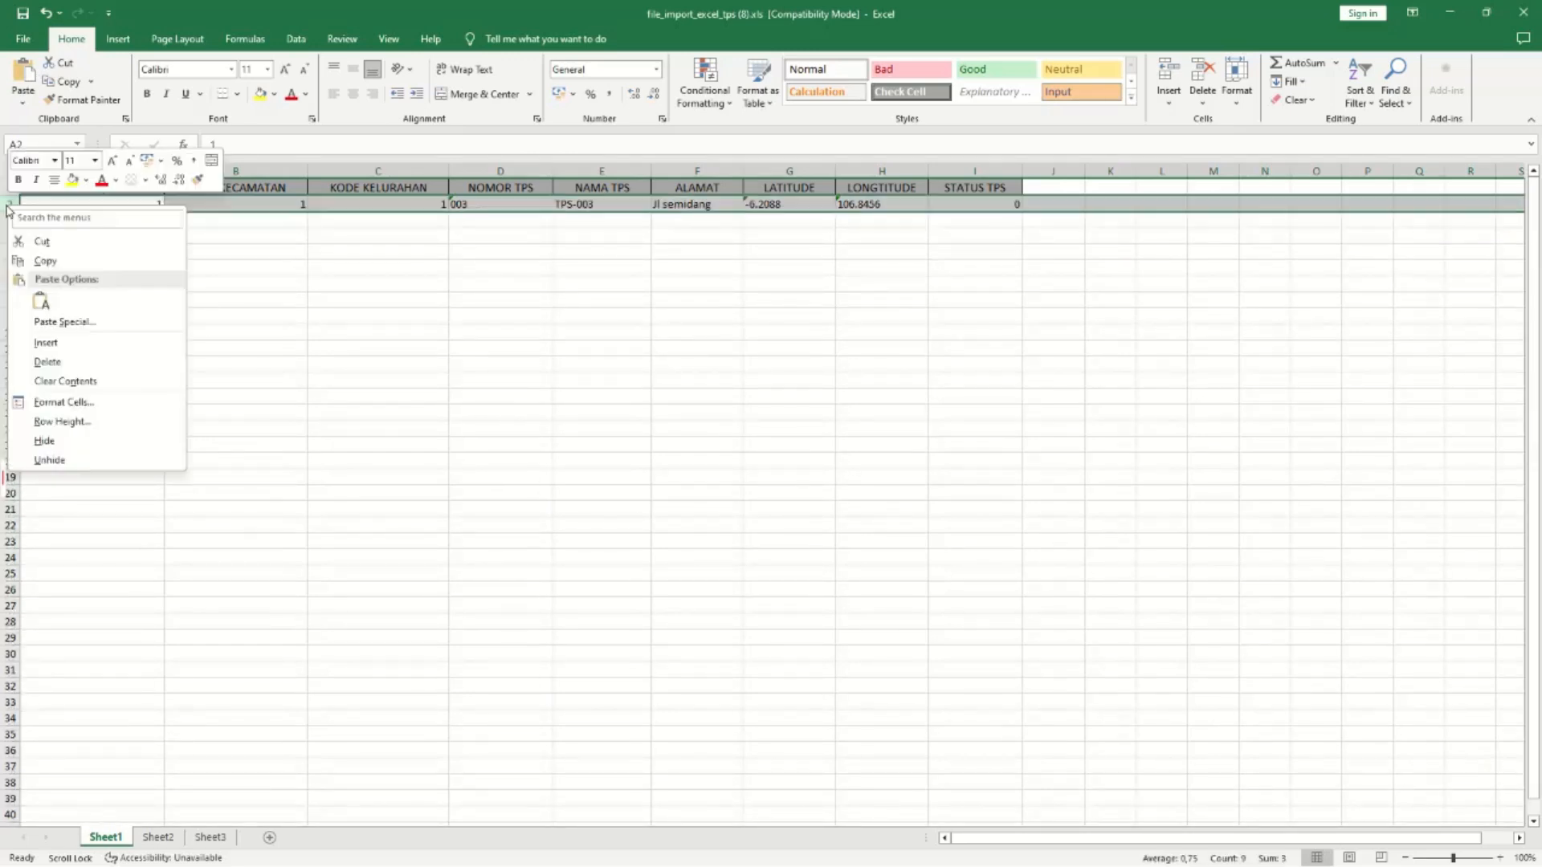
{"action": "left_click", "coordinate": [976, 205]}
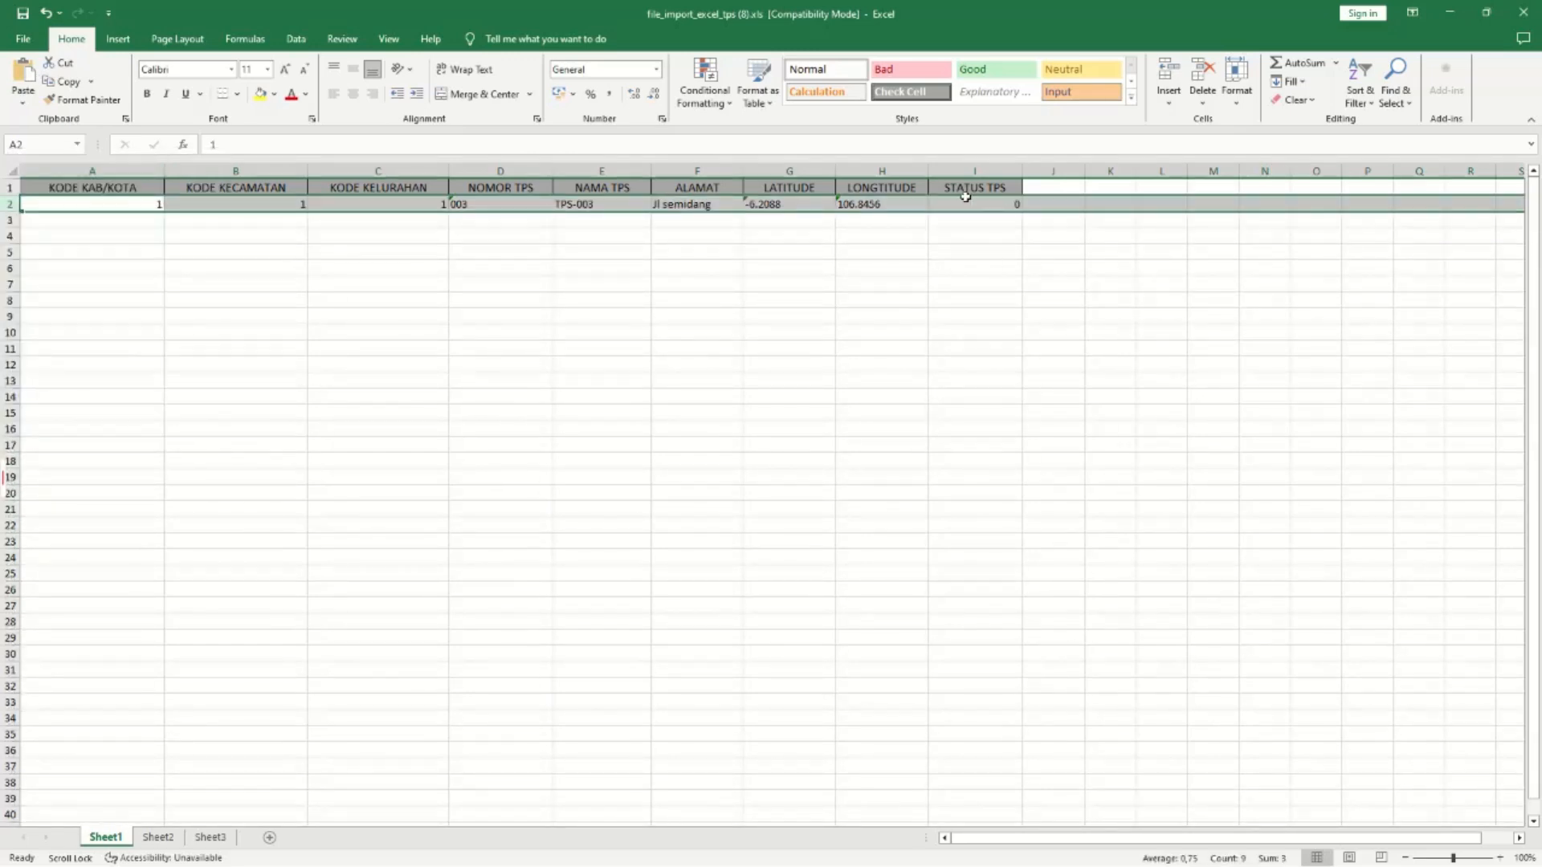
{"action": "left_click", "coordinate": [789, 204]}
{"action": "right_click", "coordinate": [793, 209]}
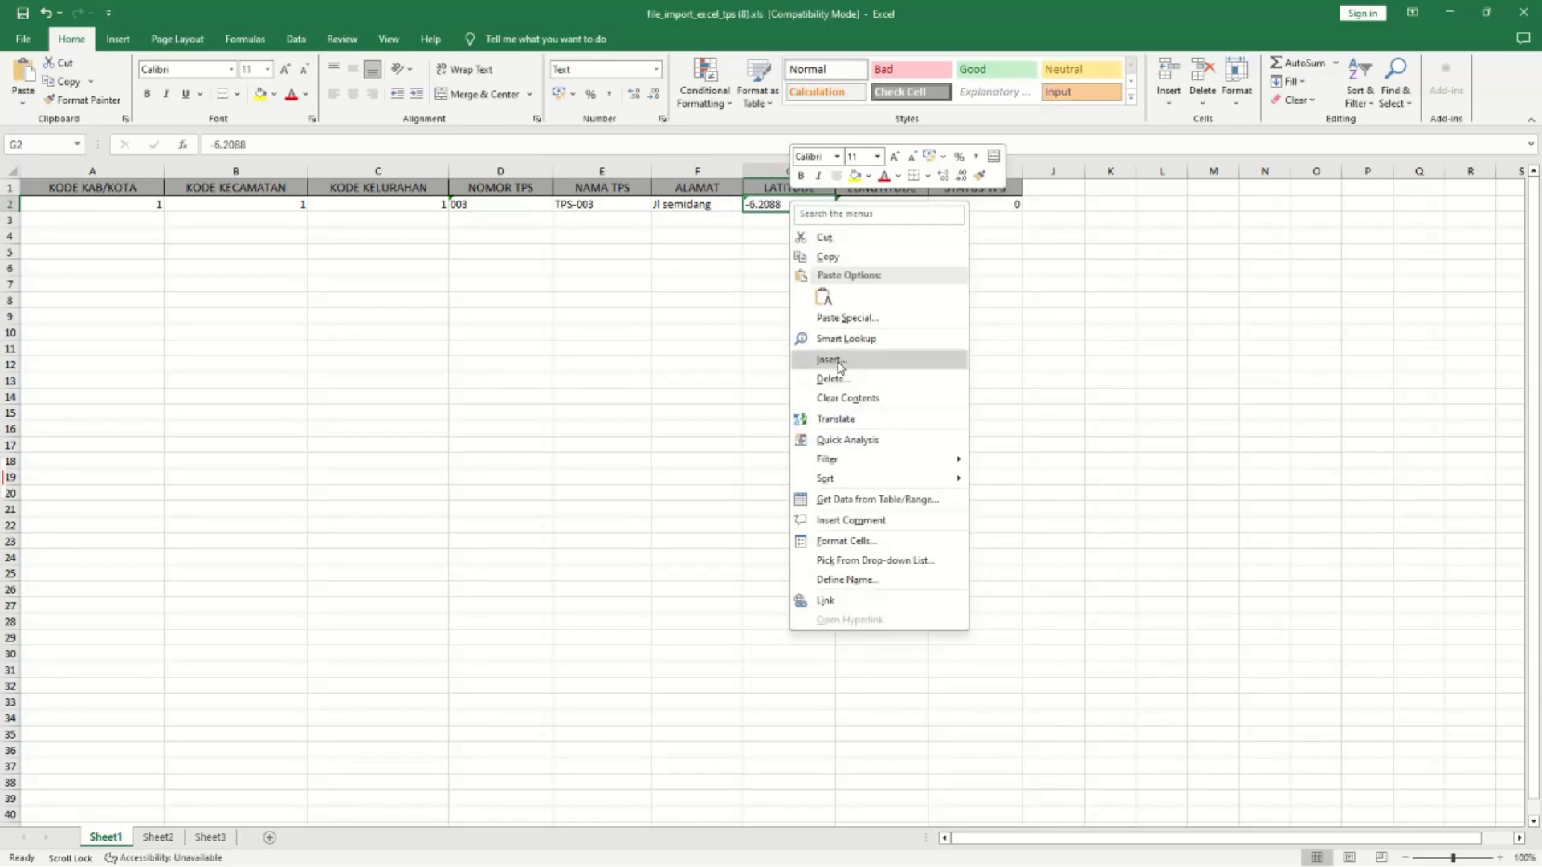
{"action": "left_click", "coordinate": [773, 204]}
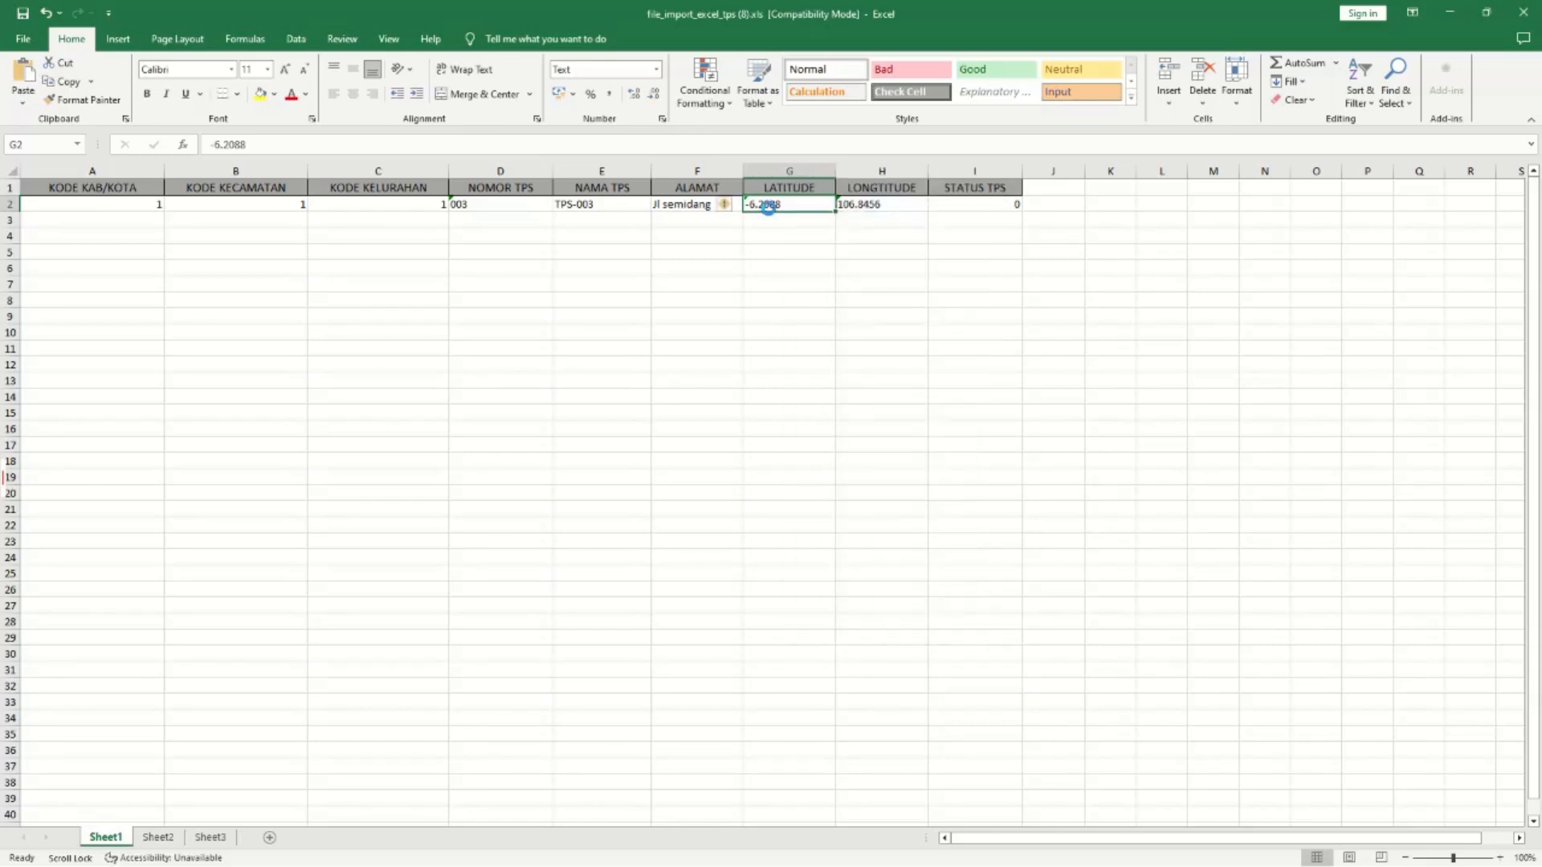
Paste the coordinates into G2 and trim them to latitude -6.17682605292124.
{"action": "type", "text": "-6.17682605292124, 106.85019979101298"}
{"action": "double_click", "coordinate": [787, 204]}
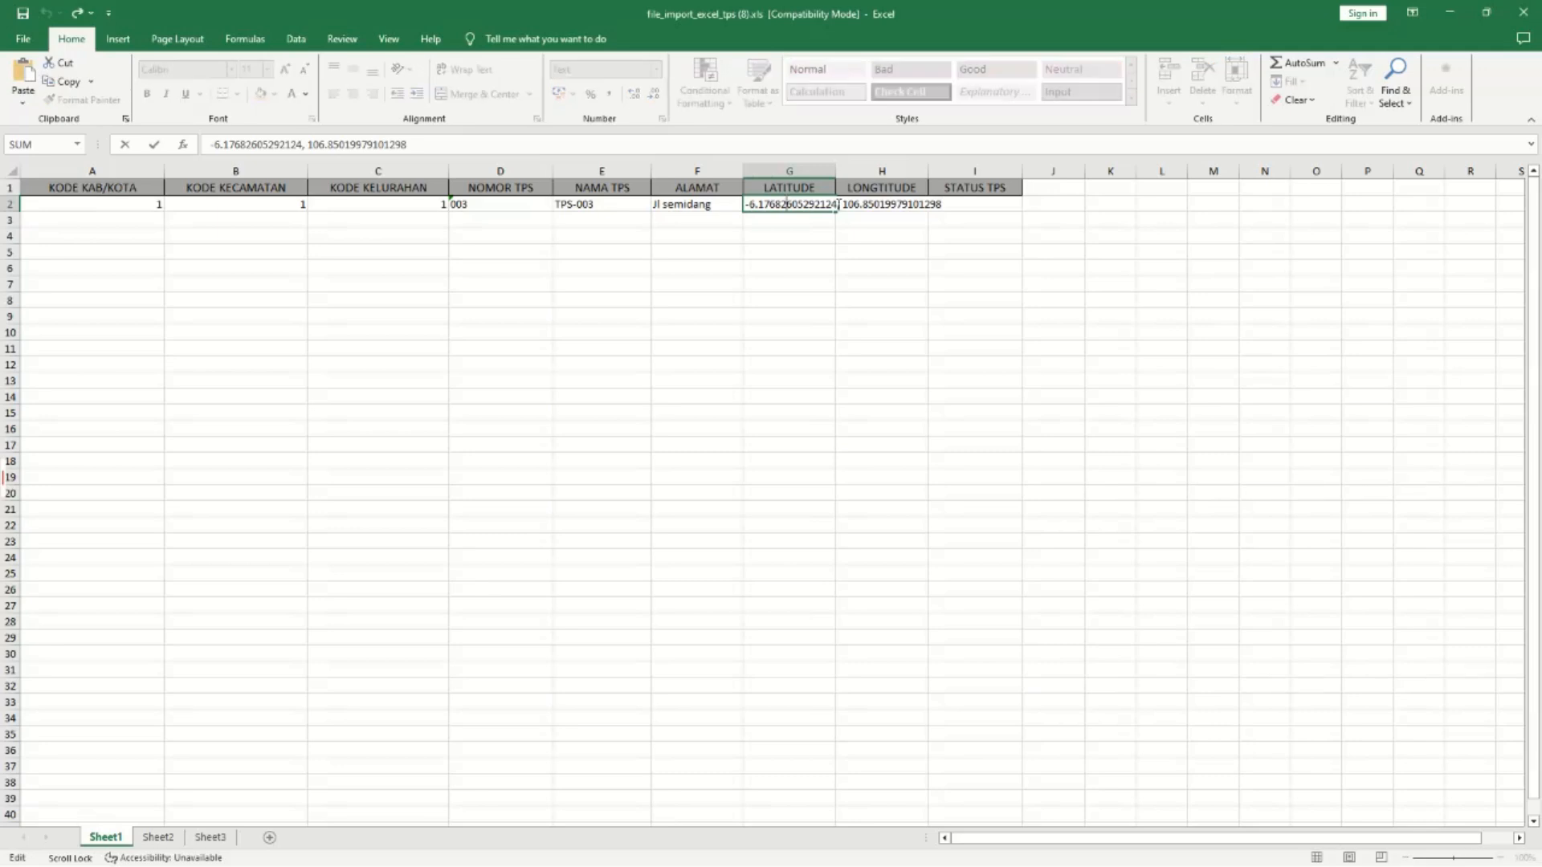
{"action": "left_click_drag", "start_coordinate": [842, 203], "coordinate": [942, 202]}
{"action": "key", "text": "ctrl+c"}
{"action": "key", "text": "BackSpace"}
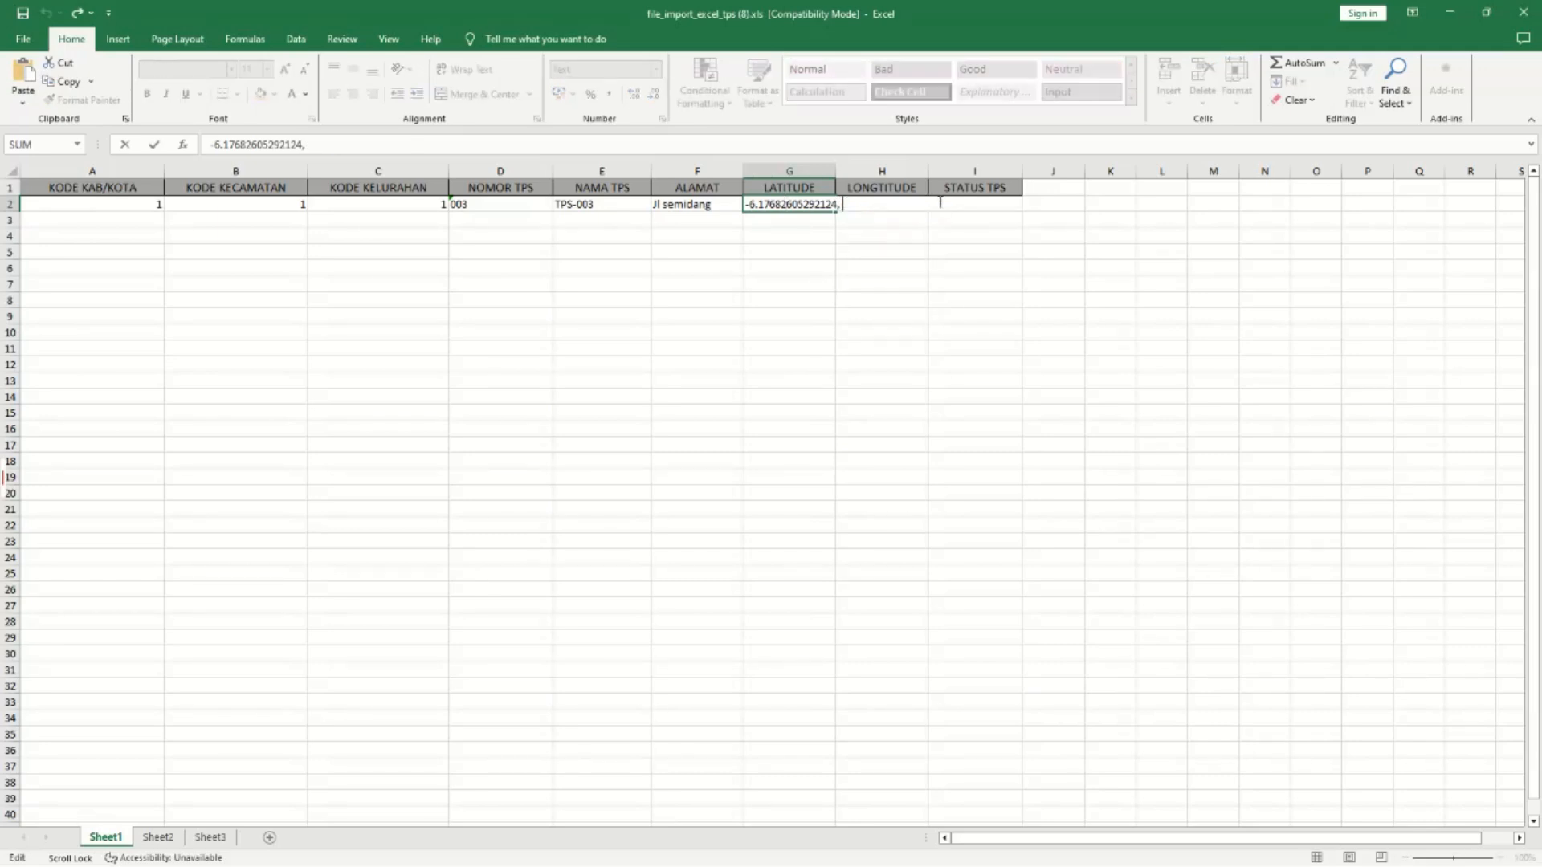
{"action": "left_click", "coordinate": [822, 306]}
Replace H2's longitude 106.8456 with 106.85019979101298.
{"action": "left_click", "coordinate": [855, 206]}
{"action": "double_click", "coordinate": [858, 206]}
{"action": "double_click", "coordinate": [859, 206]}
{"action": "key", "text": "ctrl+v"}
{"action": "left_click", "coordinate": [884, 268]}
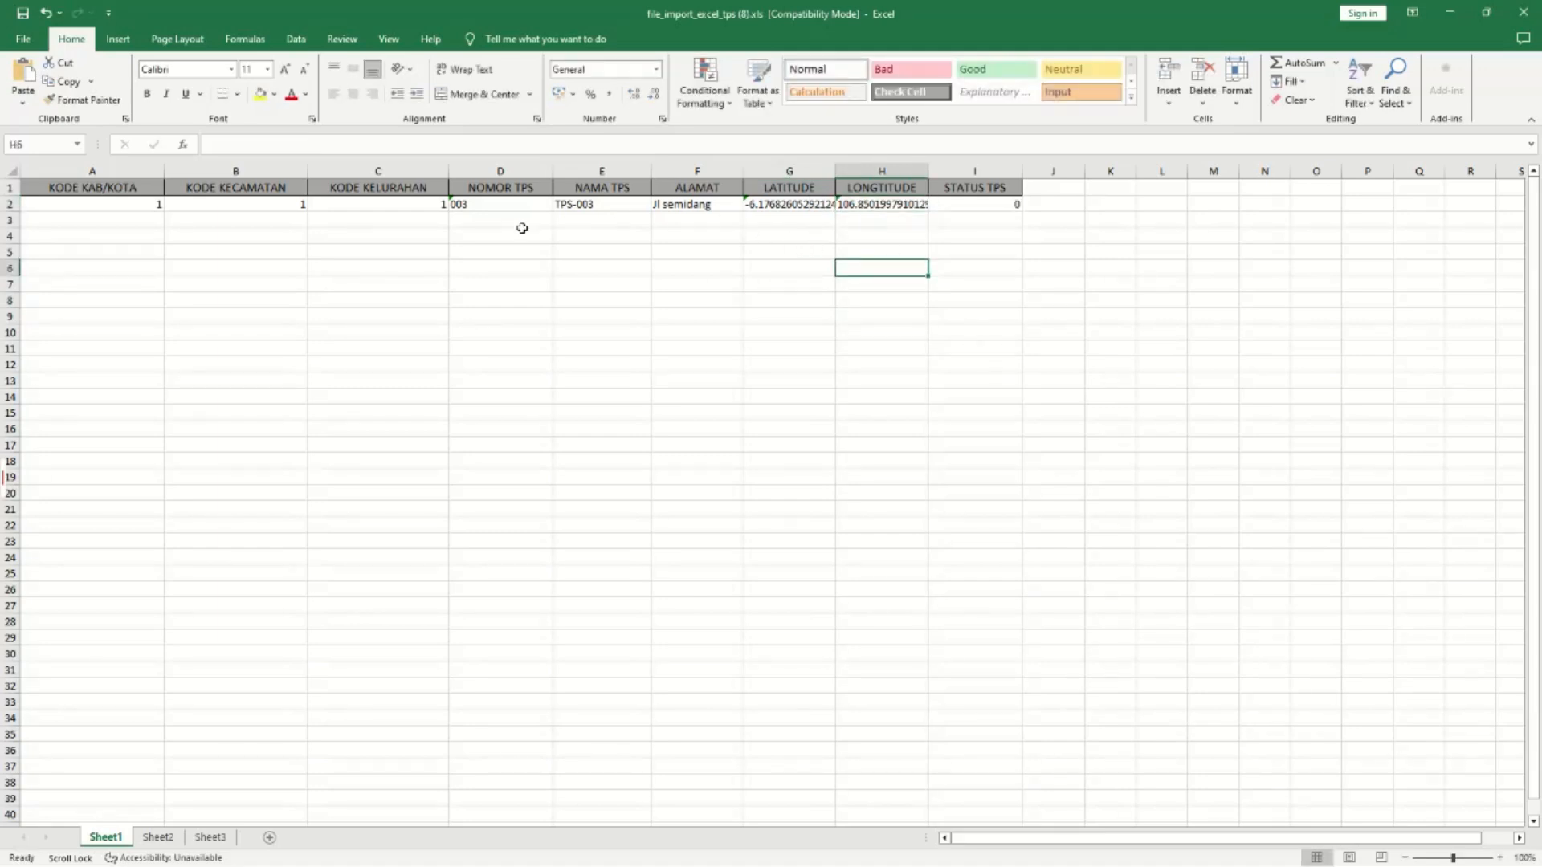
Name the TPS 'TPS-003 CONTOH' and check the TPS number and region codes.
{"action": "left_click_drag", "start_coordinate": [82, 207], "coordinate": [312, 207]}
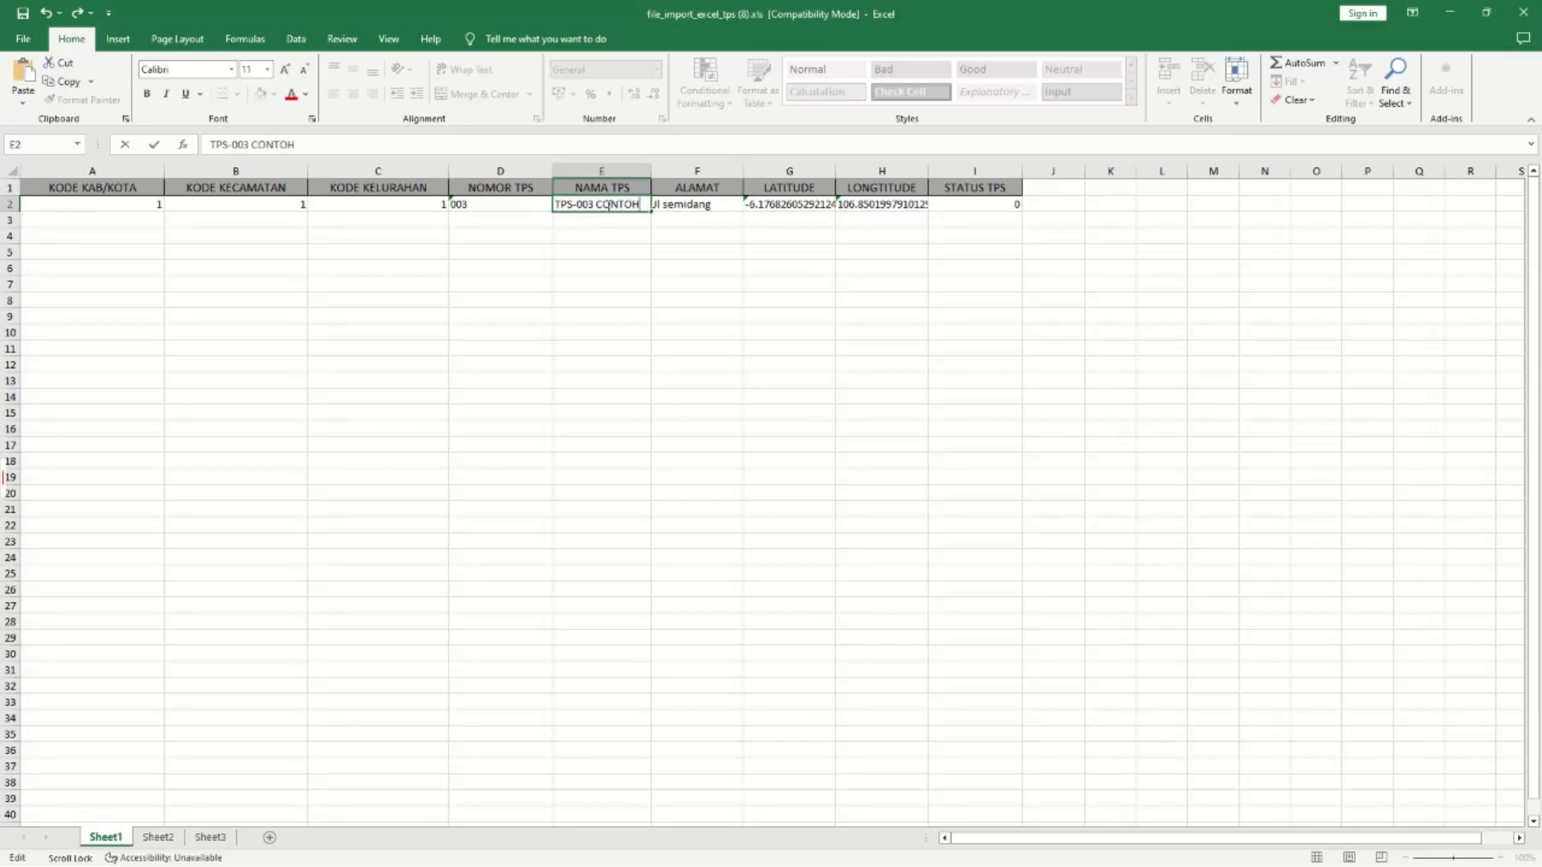
{"action": "left_click", "coordinate": [578, 292]}
{"action": "double_click", "coordinate": [493, 204]}
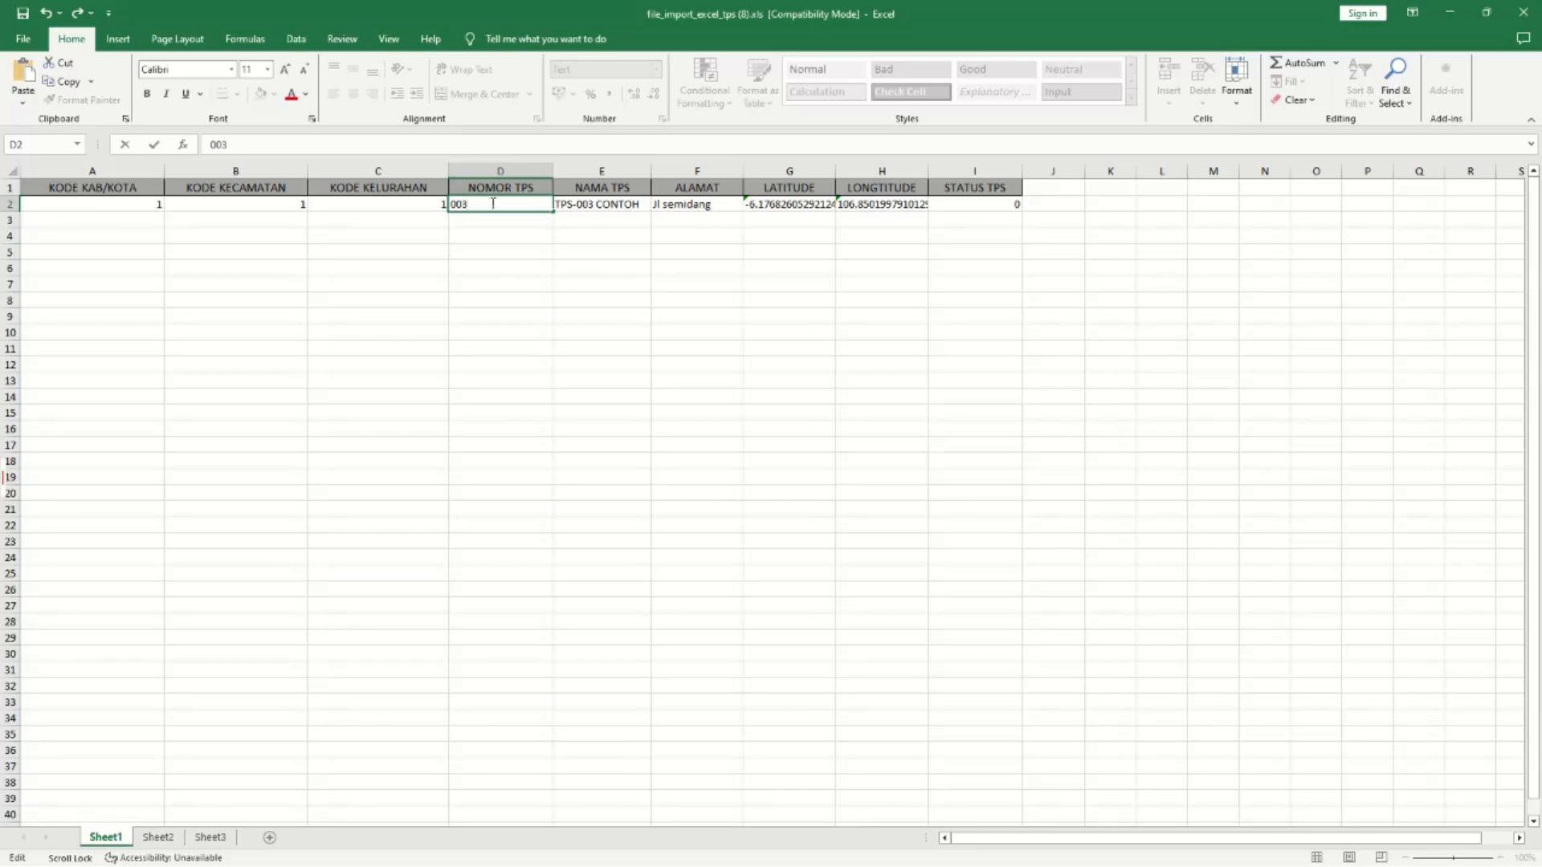
{"action": "left_click", "coordinate": [477, 291]}
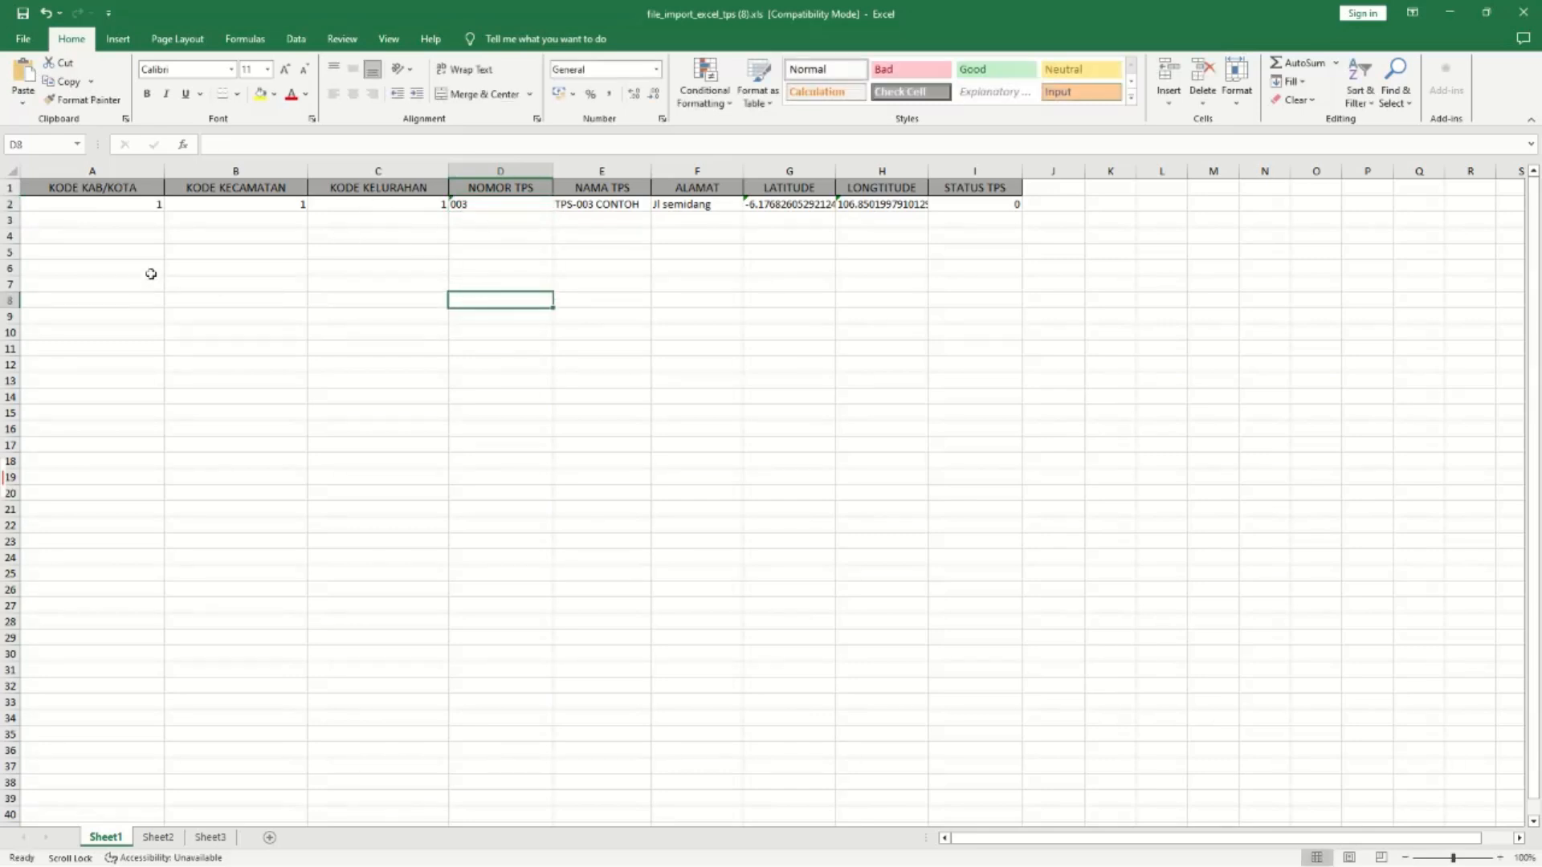
{"action": "left_click", "coordinate": [147, 206]}
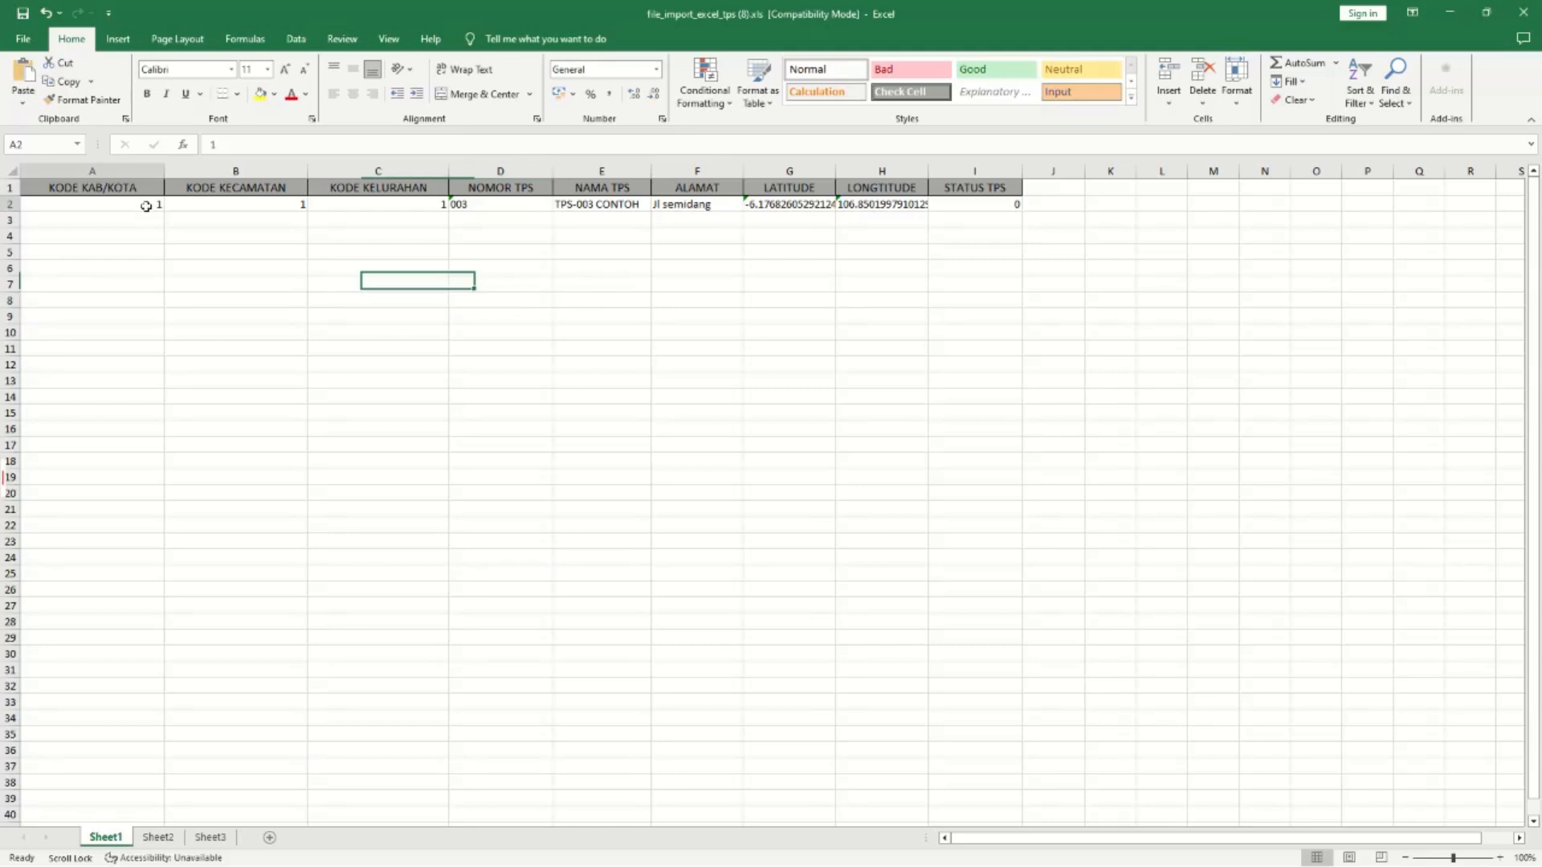
{"action": "left_click", "coordinate": [250, 212]}
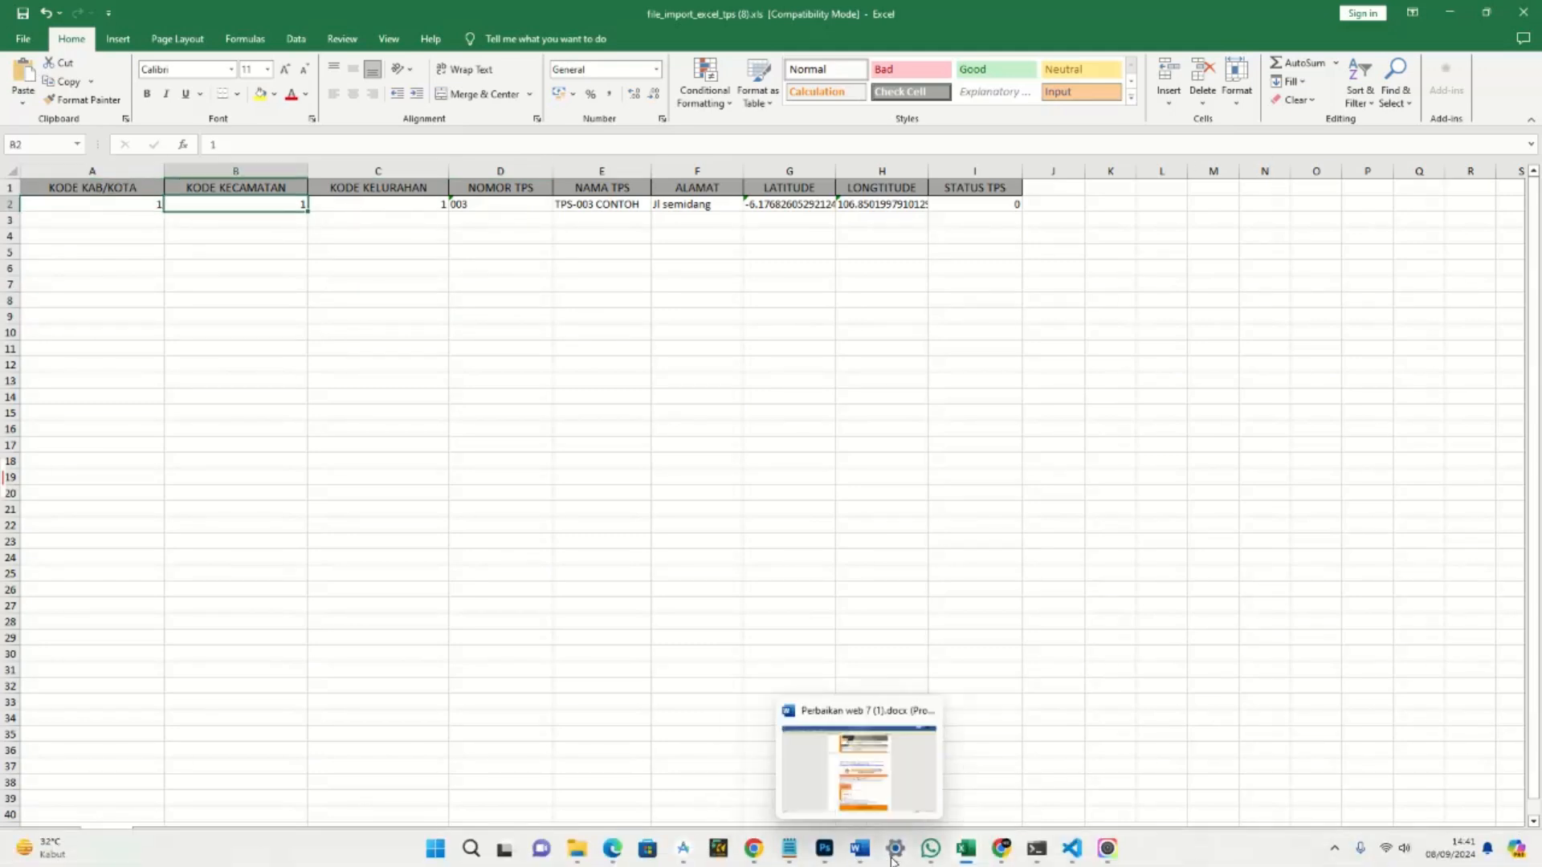
Return to the incognito Chrome window.
{"action": "left_click", "coordinate": [1000, 852]}
{"action": "left_click", "coordinate": [998, 853]}
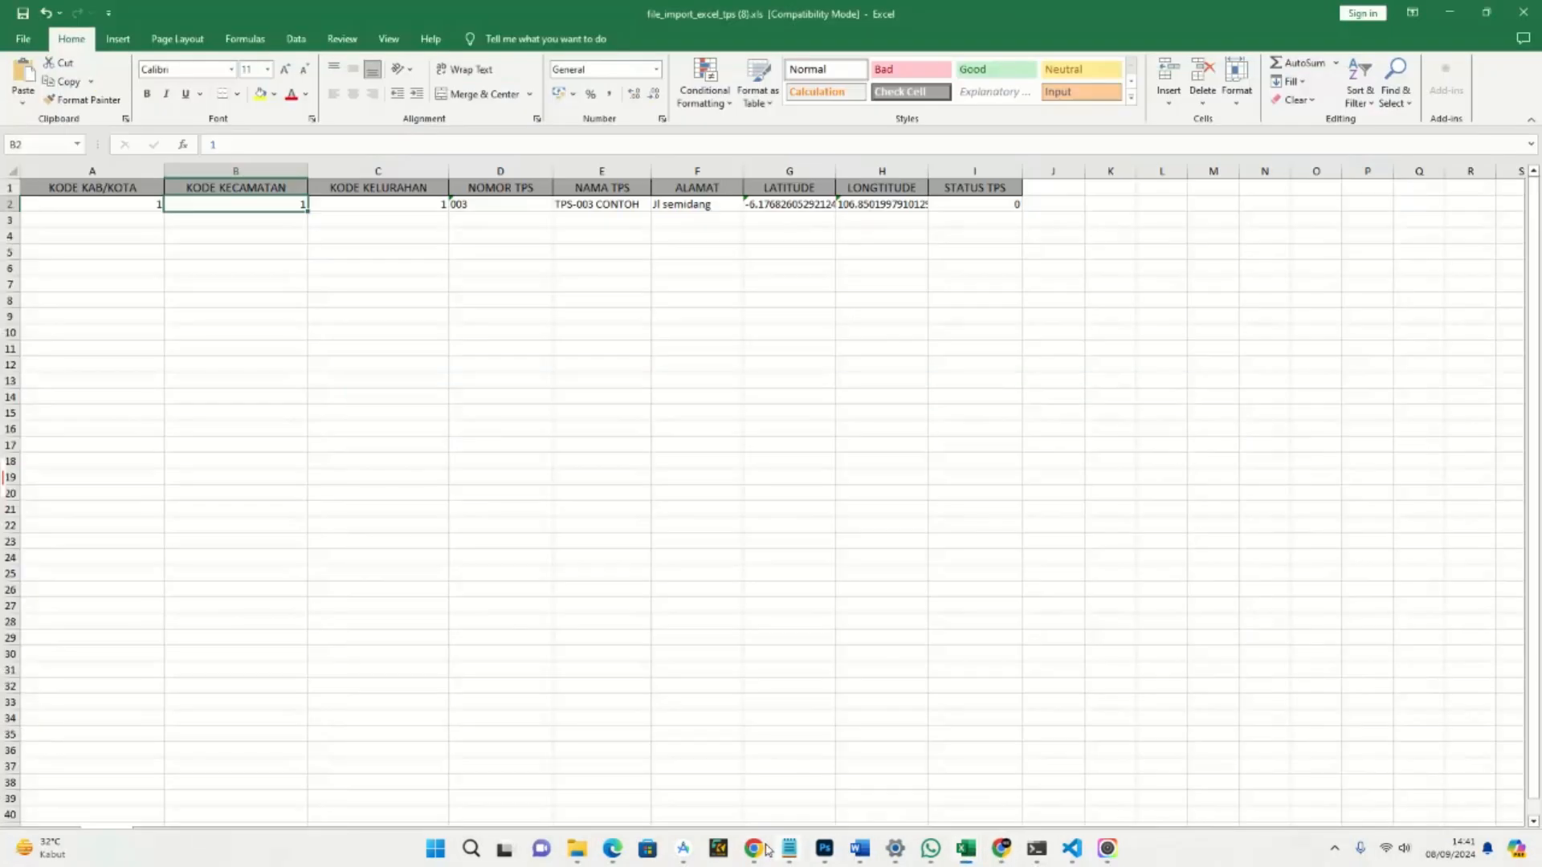
{"action": "mouse_move", "coordinate": [753, 849]}
{"action": "left_click", "coordinate": [689, 778]}
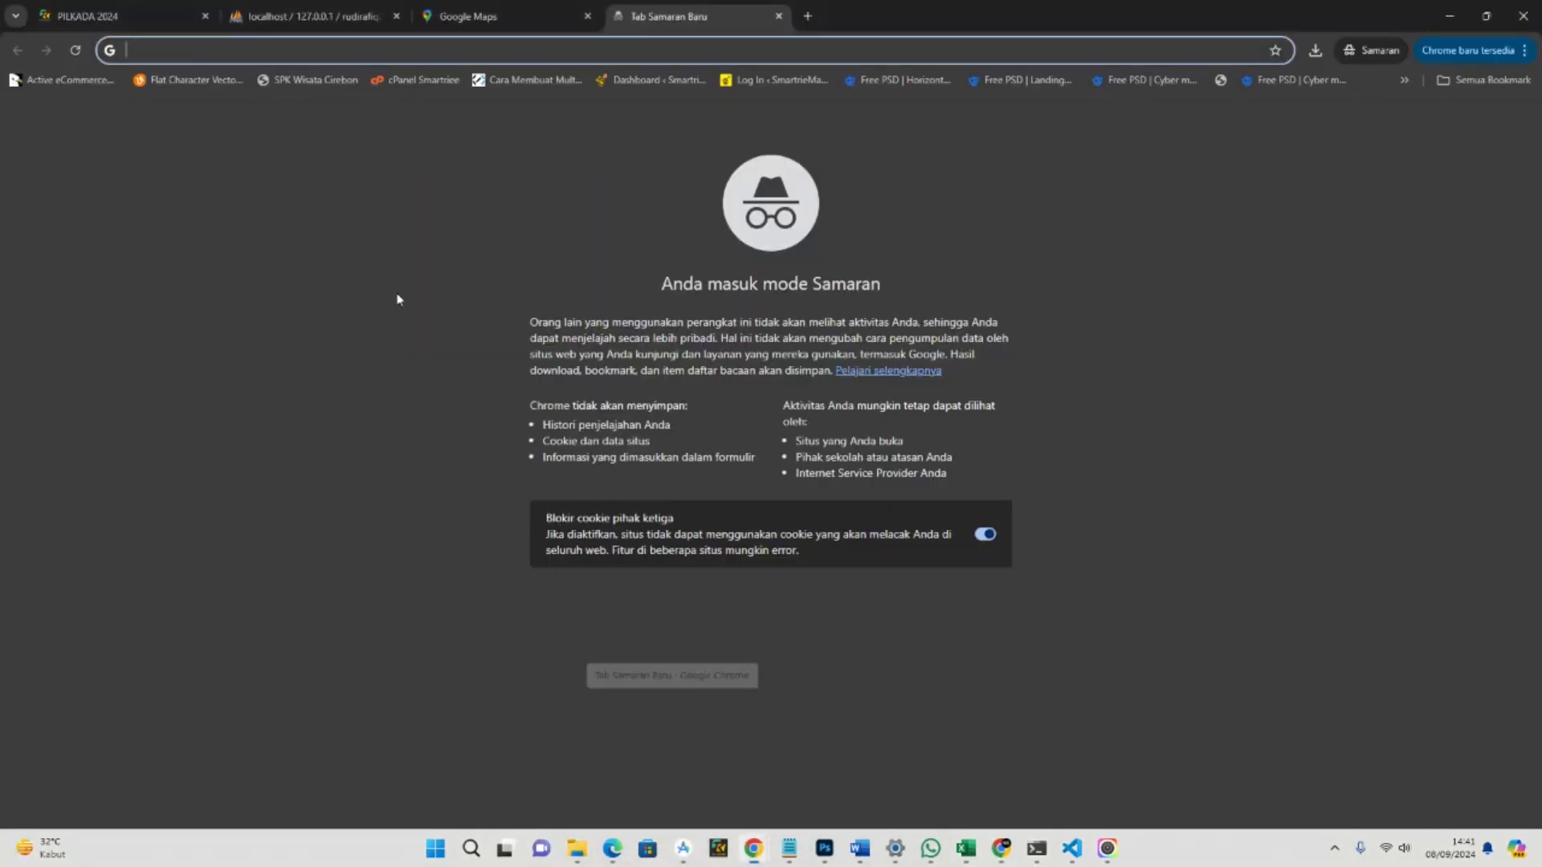
Check the code of KABUPATEN BINTAN on the Kabupaten/Kota page.
{"action": "key", "text": "ctrl+1"}
{"action": "left_click", "coordinate": [90, 331]}
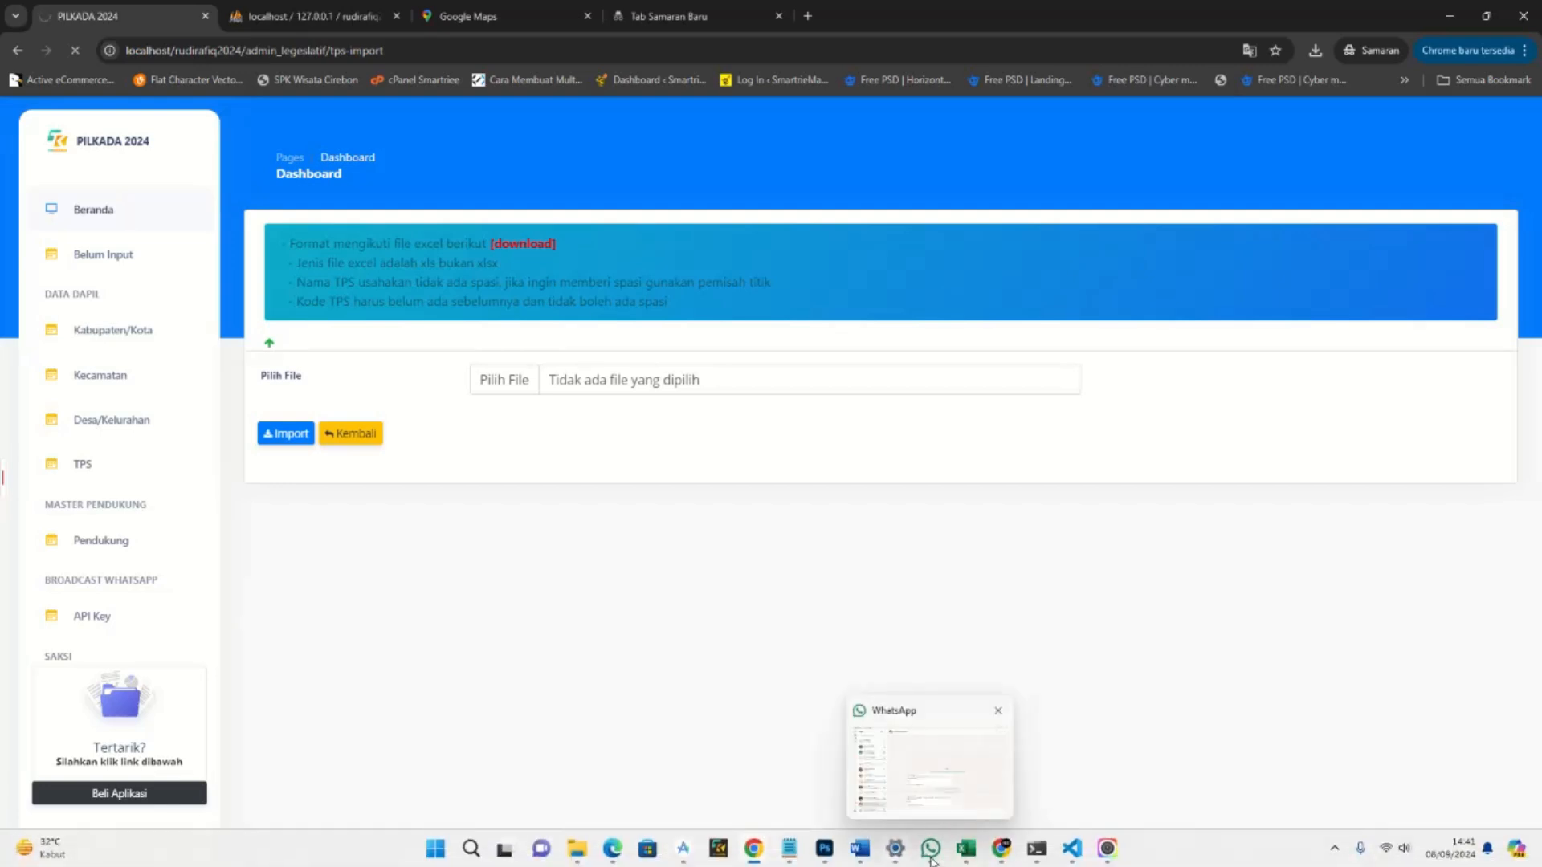
{"action": "mouse_move", "coordinate": [966, 849]}
{"action": "mouse_move", "coordinate": [1073, 788]}
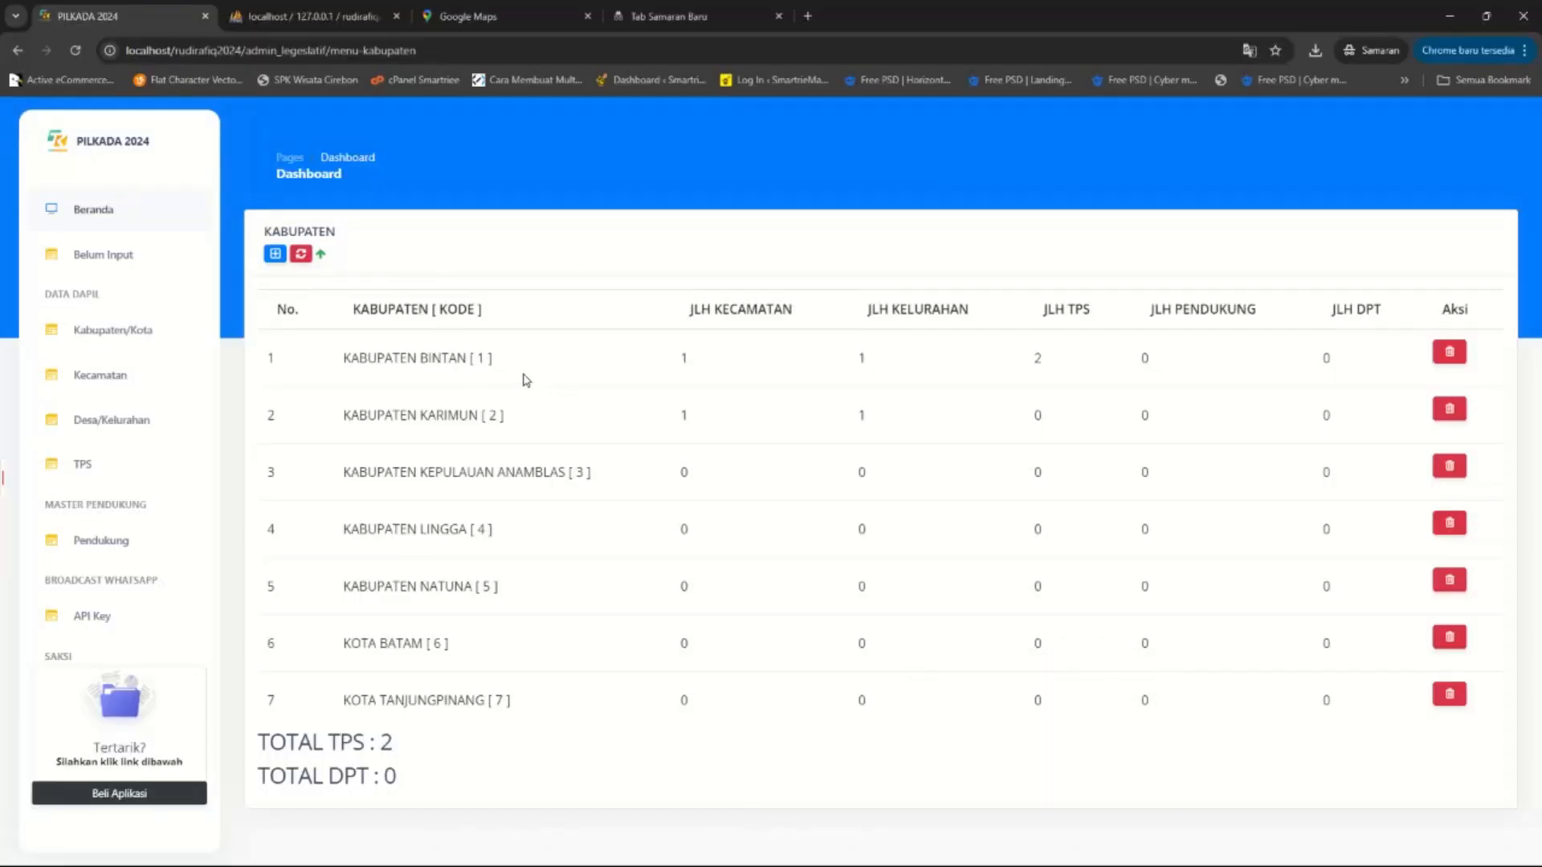
{"action": "double_click", "coordinate": [479, 358]}
{"action": "double_click", "coordinate": [436, 359]}
Reload the Kecamatan list and check the district code B01.
{"action": "left_click", "coordinate": [108, 377]}
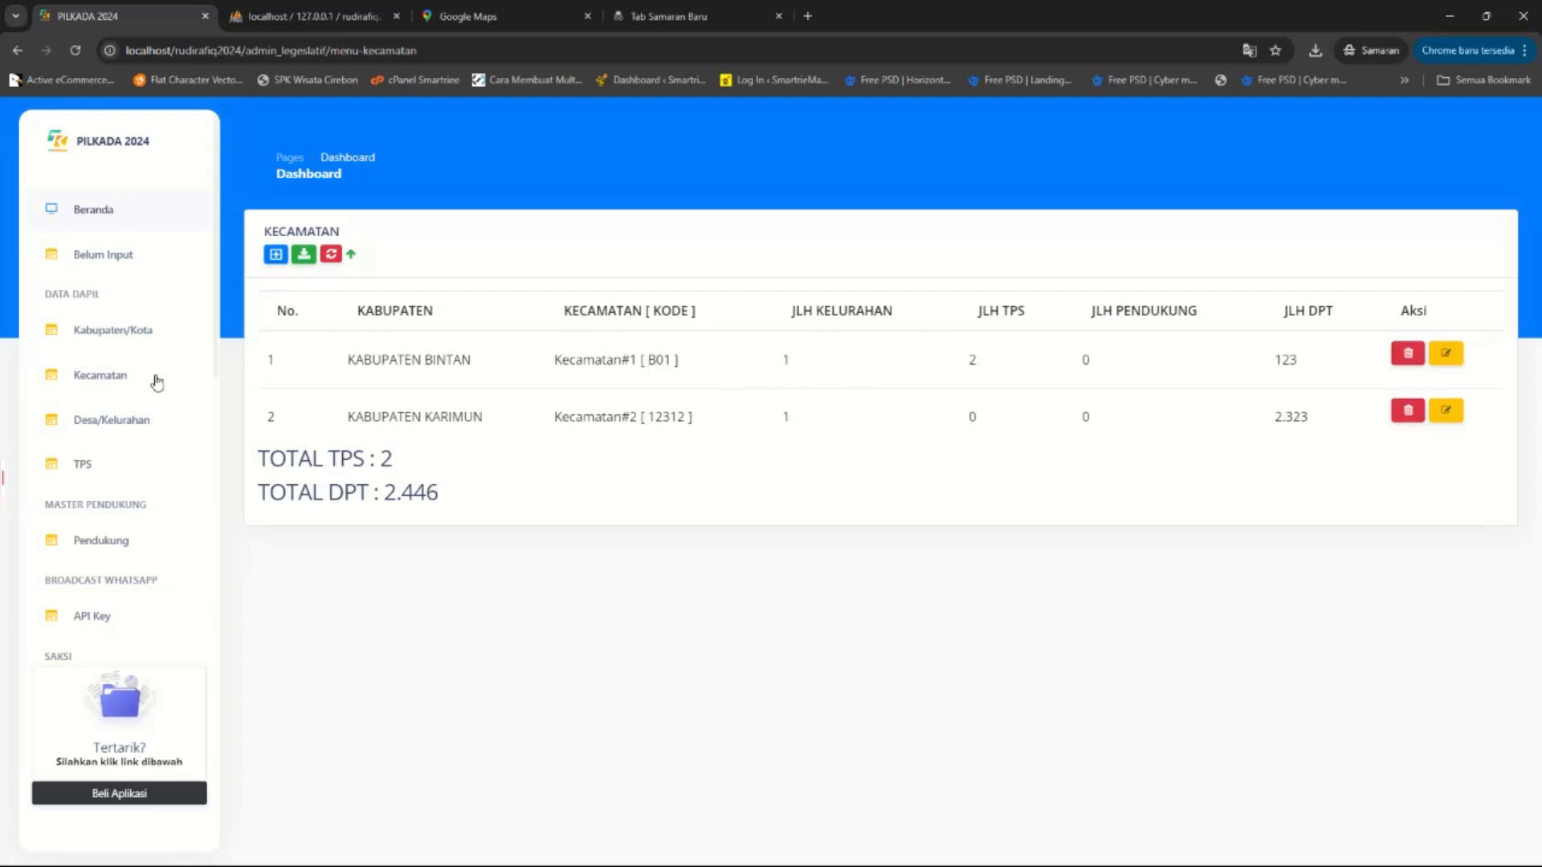
{"action": "left_click", "coordinate": [122, 378]}
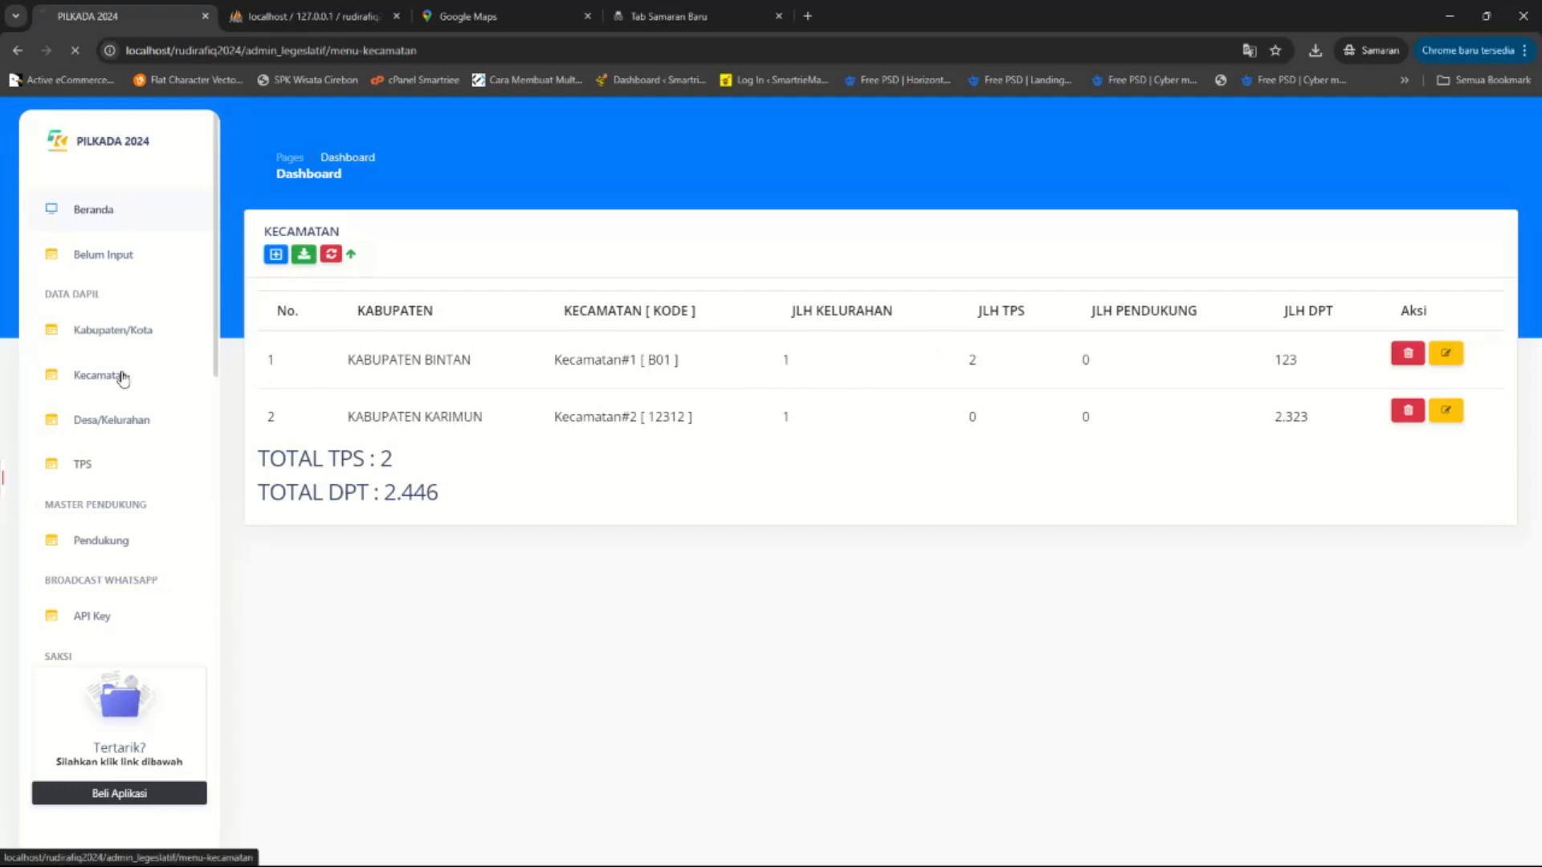
{"action": "left_click_drag", "start_coordinate": [650, 361], "coordinate": [673, 359]}
{"action": "left_click", "coordinate": [676, 359]}
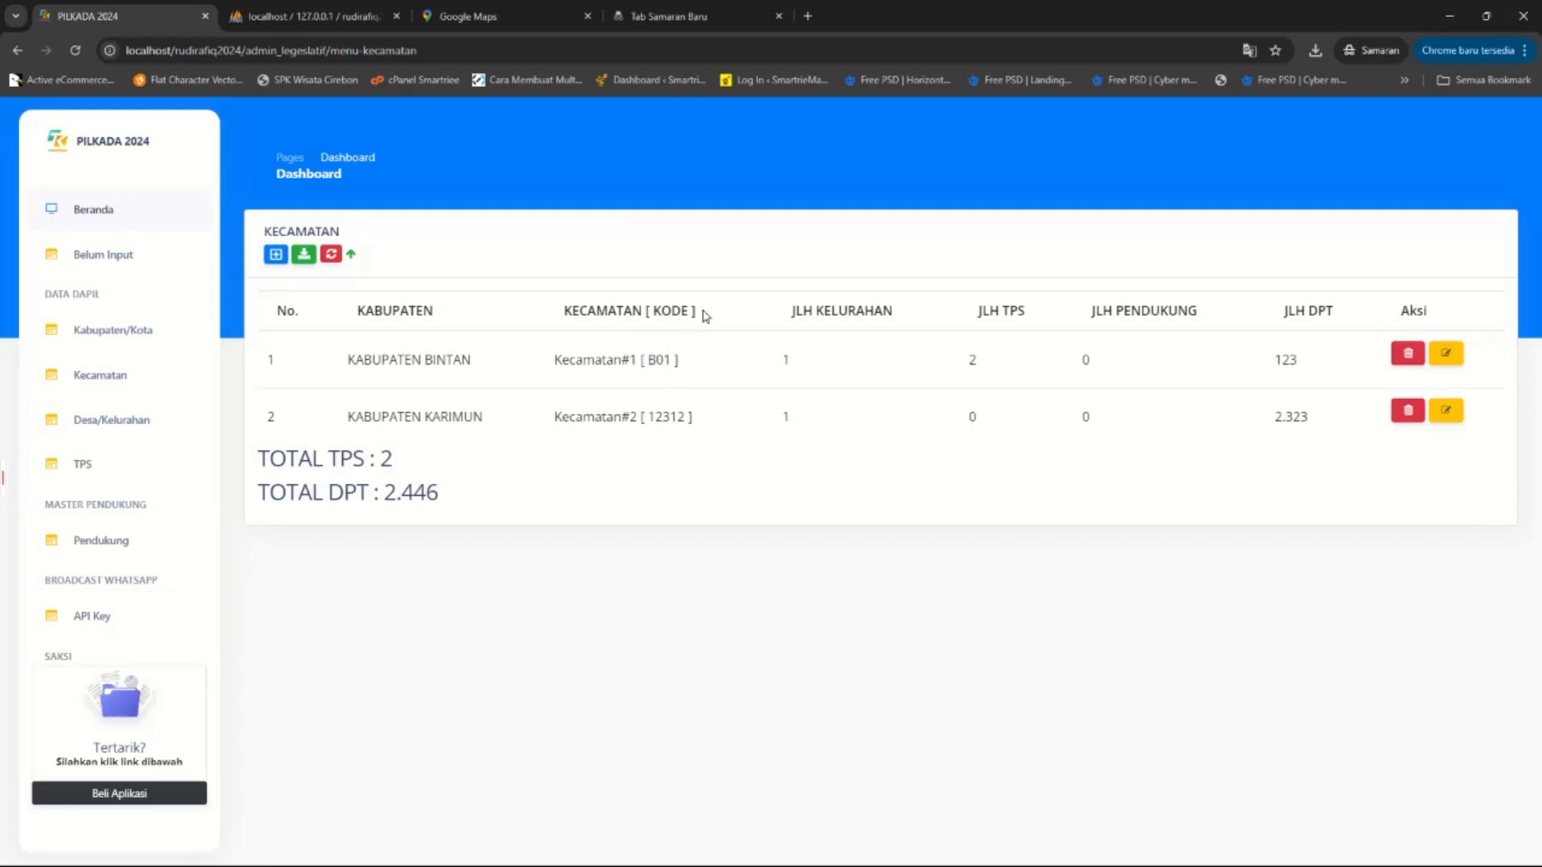
{"action": "mouse_move", "coordinate": [1073, 849]}
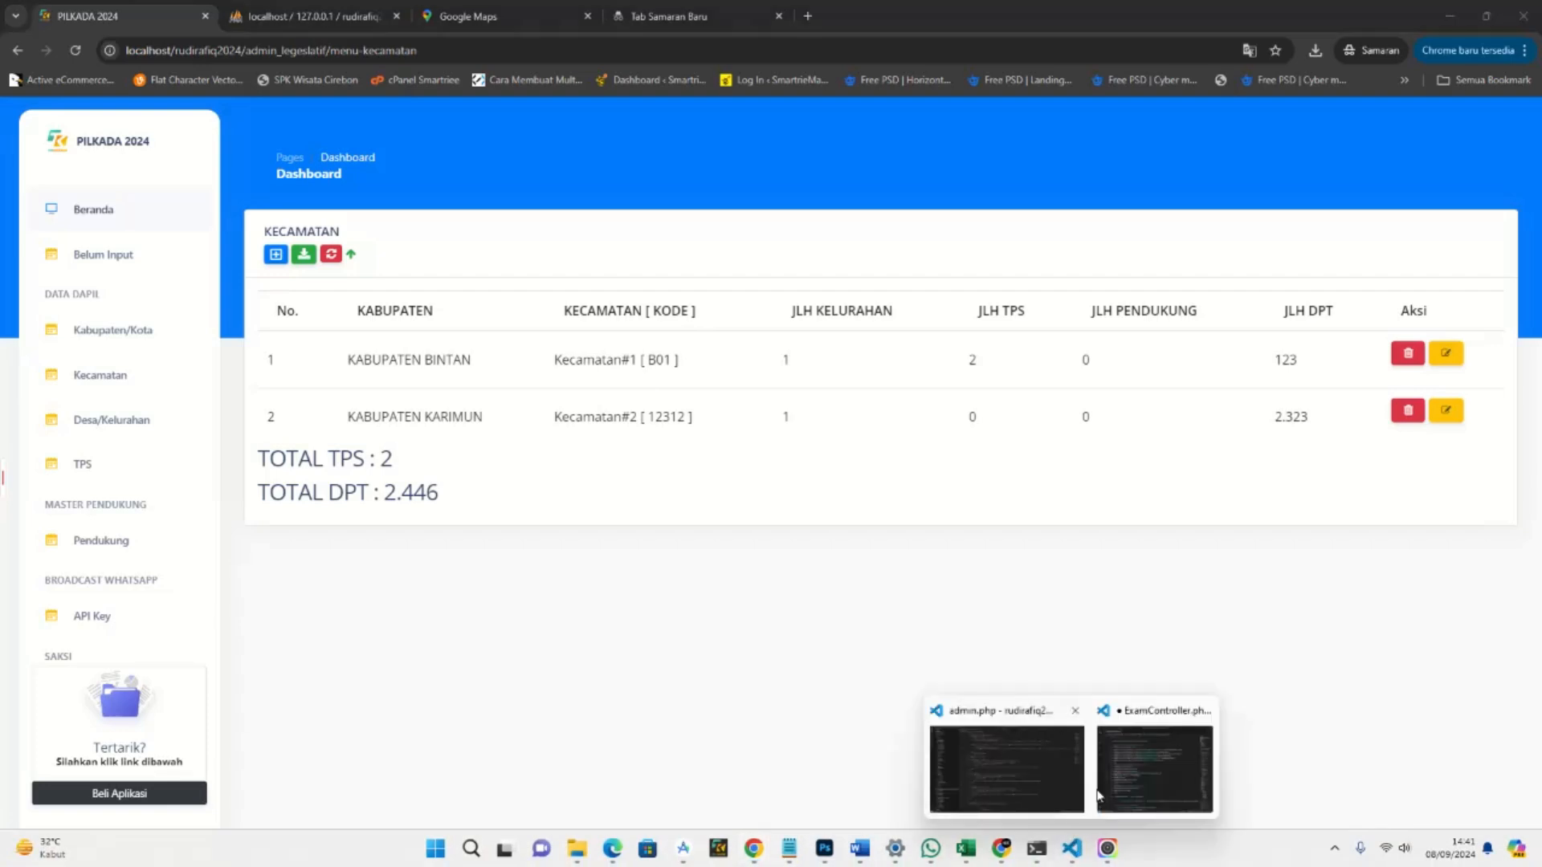
{"action": "left_click", "coordinate": [1022, 772]}
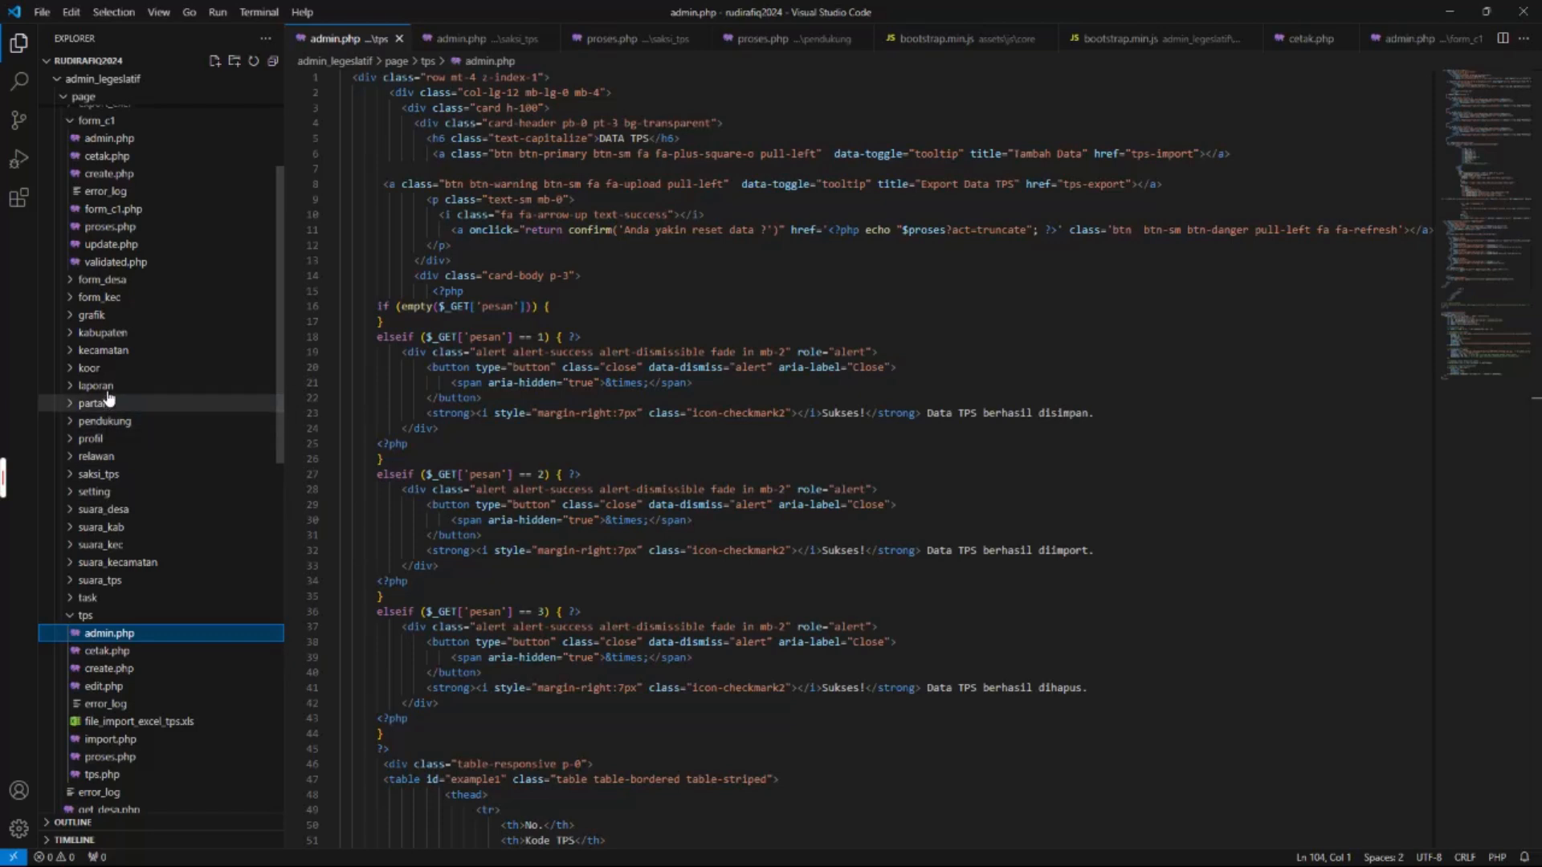
Change $data[kode] to $data[kecamatan_id] on line 81 of kecamatan/admin.php, save, and refresh the browser.
{"action": "left_click", "coordinate": [103, 350]}
{"action": "left_click", "coordinate": [109, 368]}
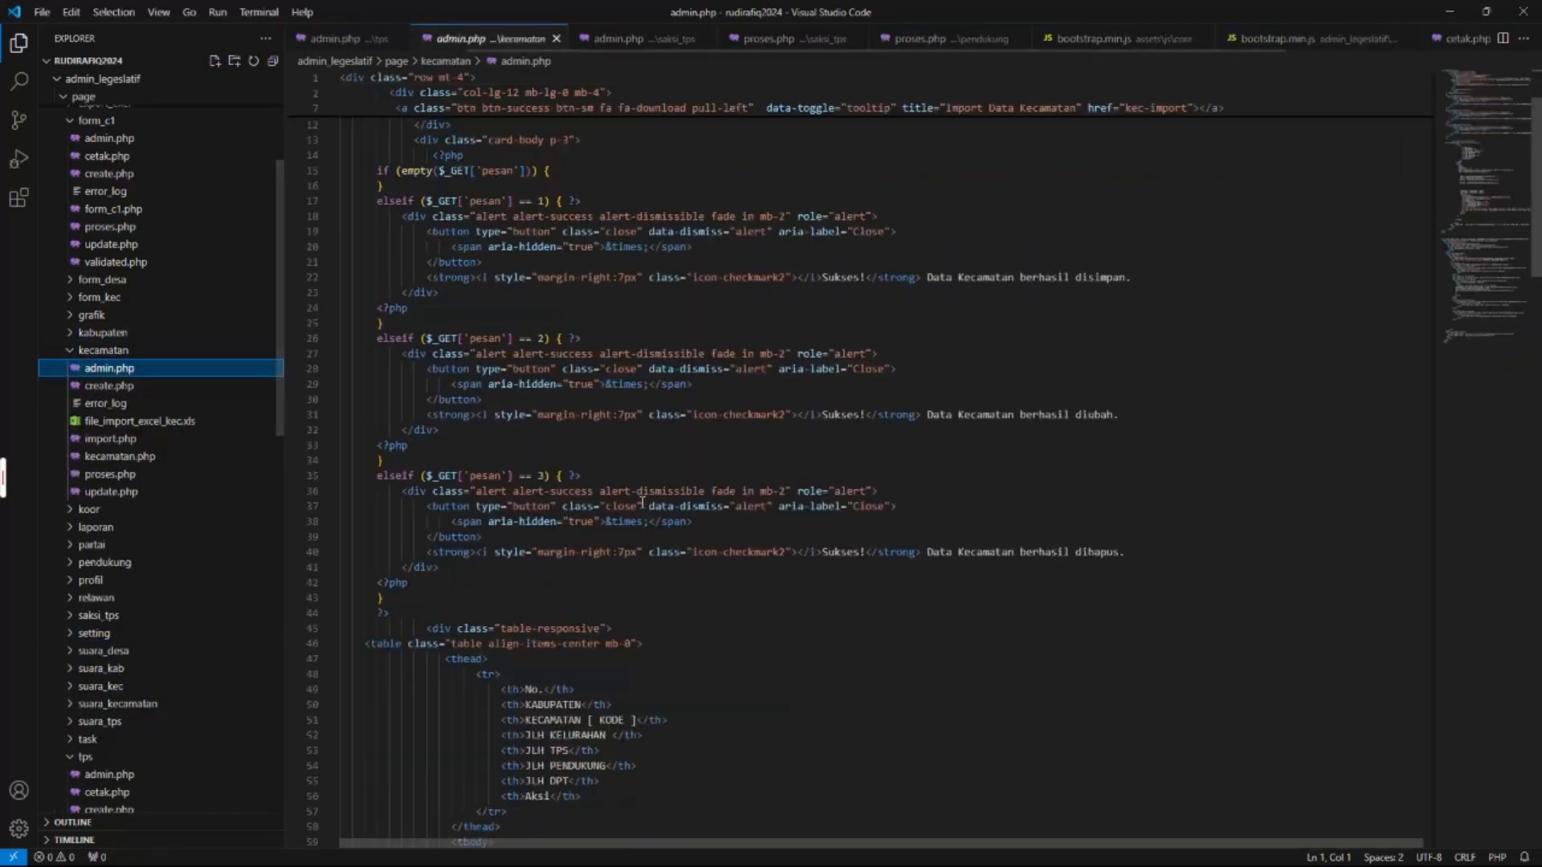
{"action": "scroll", "coordinate": [677, 528], "scroll_direction": "down", "scroll_amount": 4}
{"action": "double_click", "coordinate": [673, 456]}
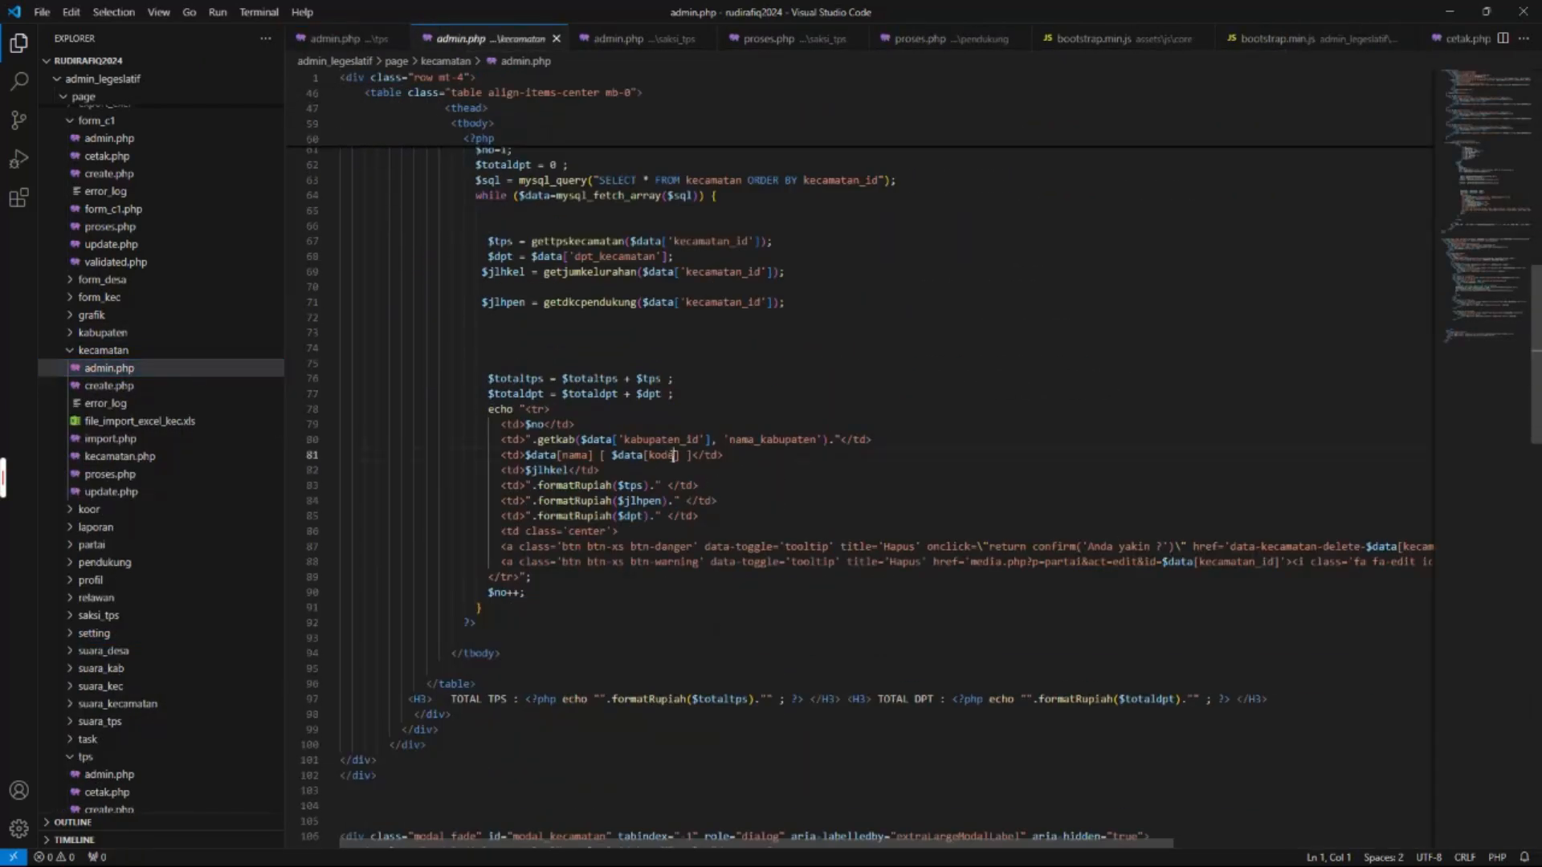
{"action": "type", "text": "k"}
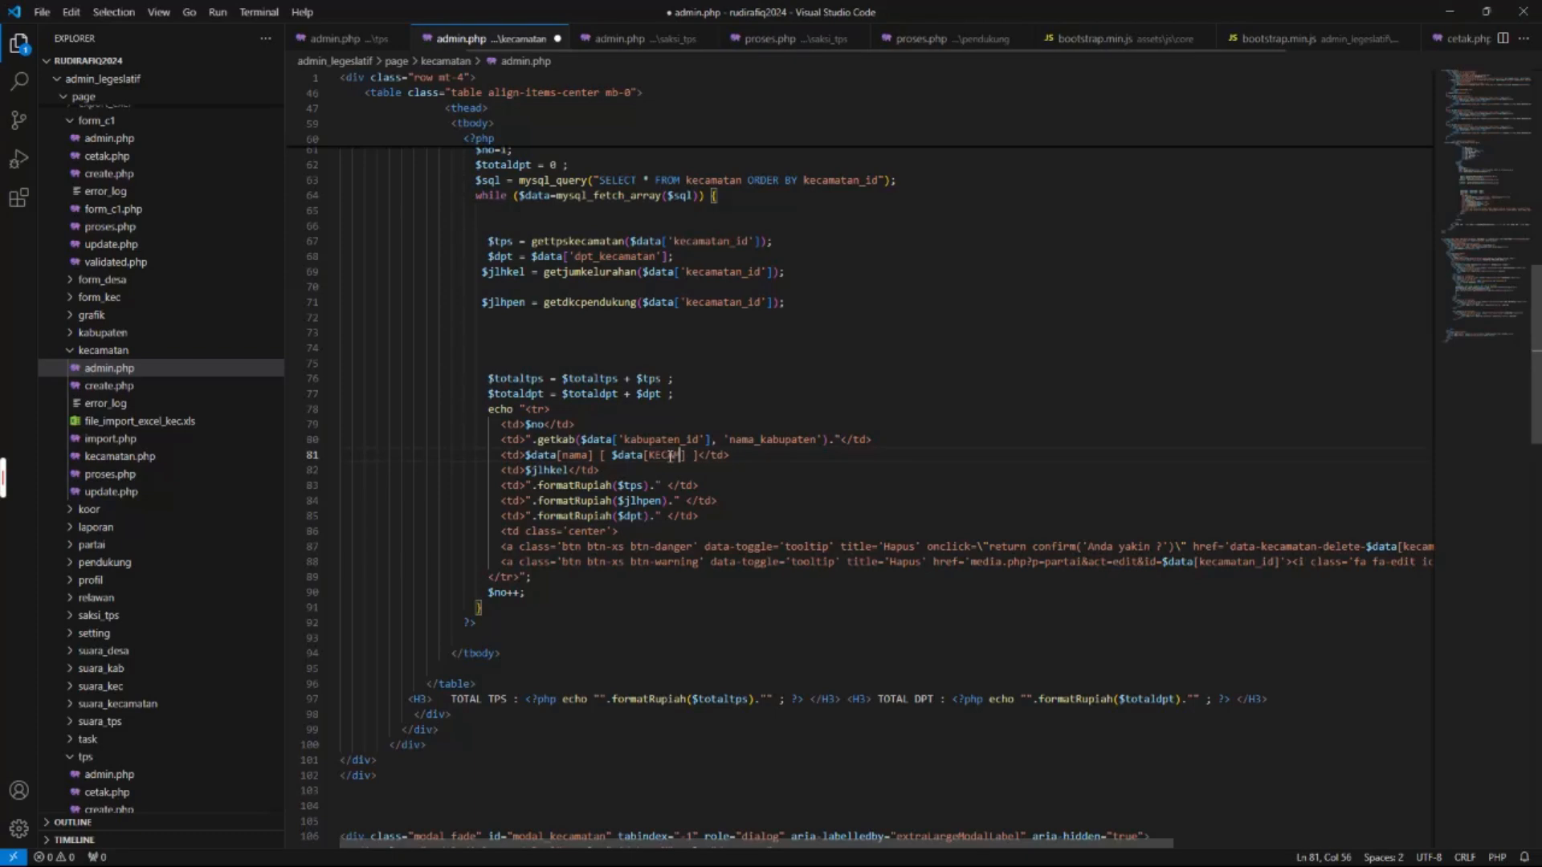
{"action": "type", "text": "ecamatan_id"}
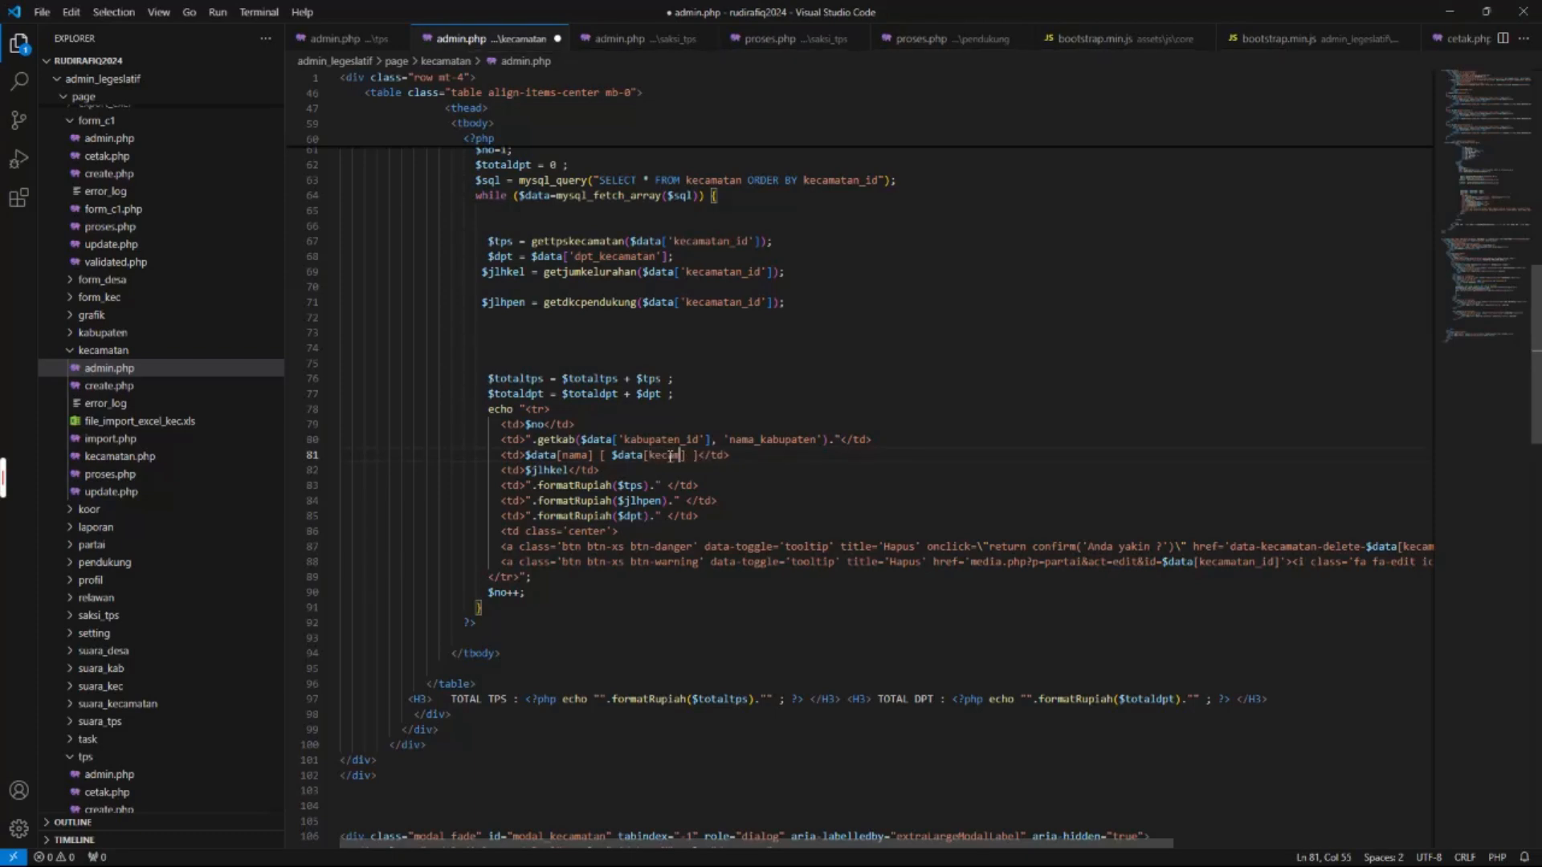
{"action": "key", "text": "ctrl+s"}
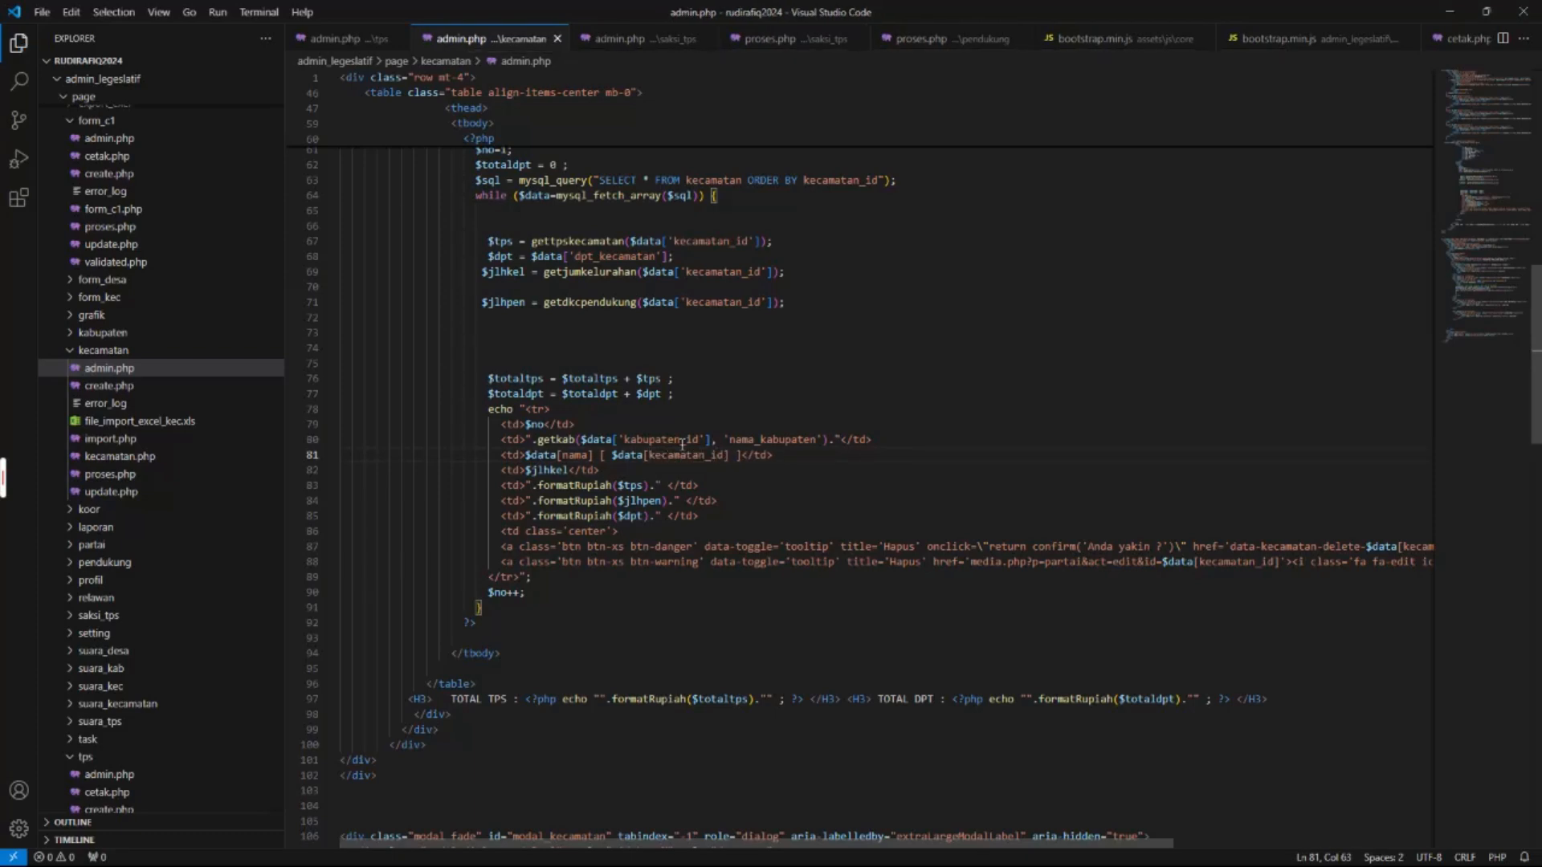
{"action": "key", "text": "alt+Tab"}
{"action": "key", "text": "F5"}
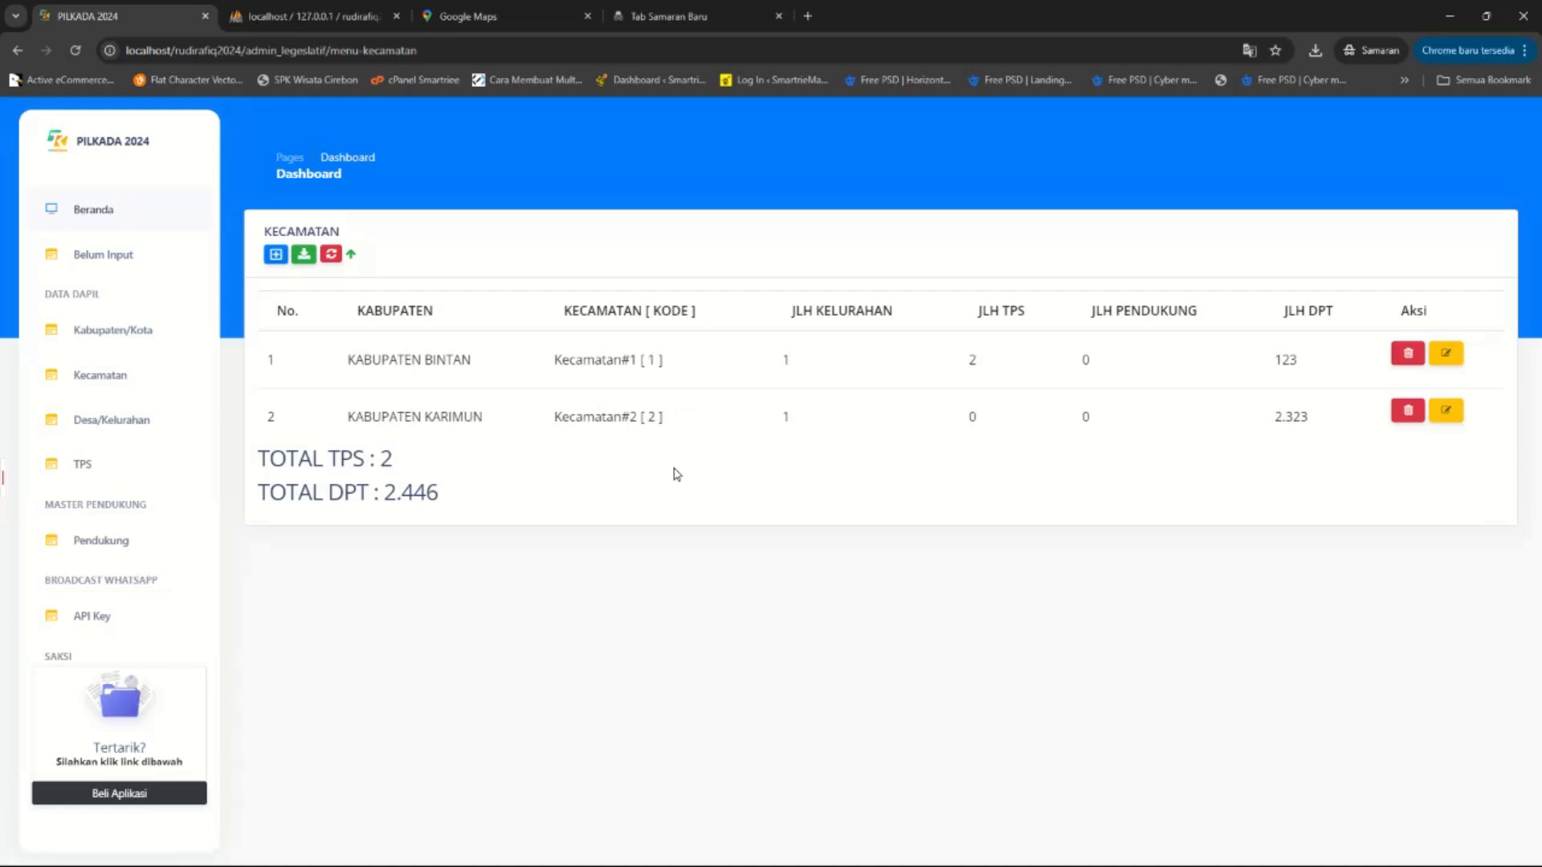
Compare the Kecamatan name with the KODE KELURAHAN value in Excel cell C2.
{"action": "left_click_drag", "start_coordinate": [554, 363], "coordinate": [631, 363]}
{"action": "left_click", "coordinate": [639, 363]}
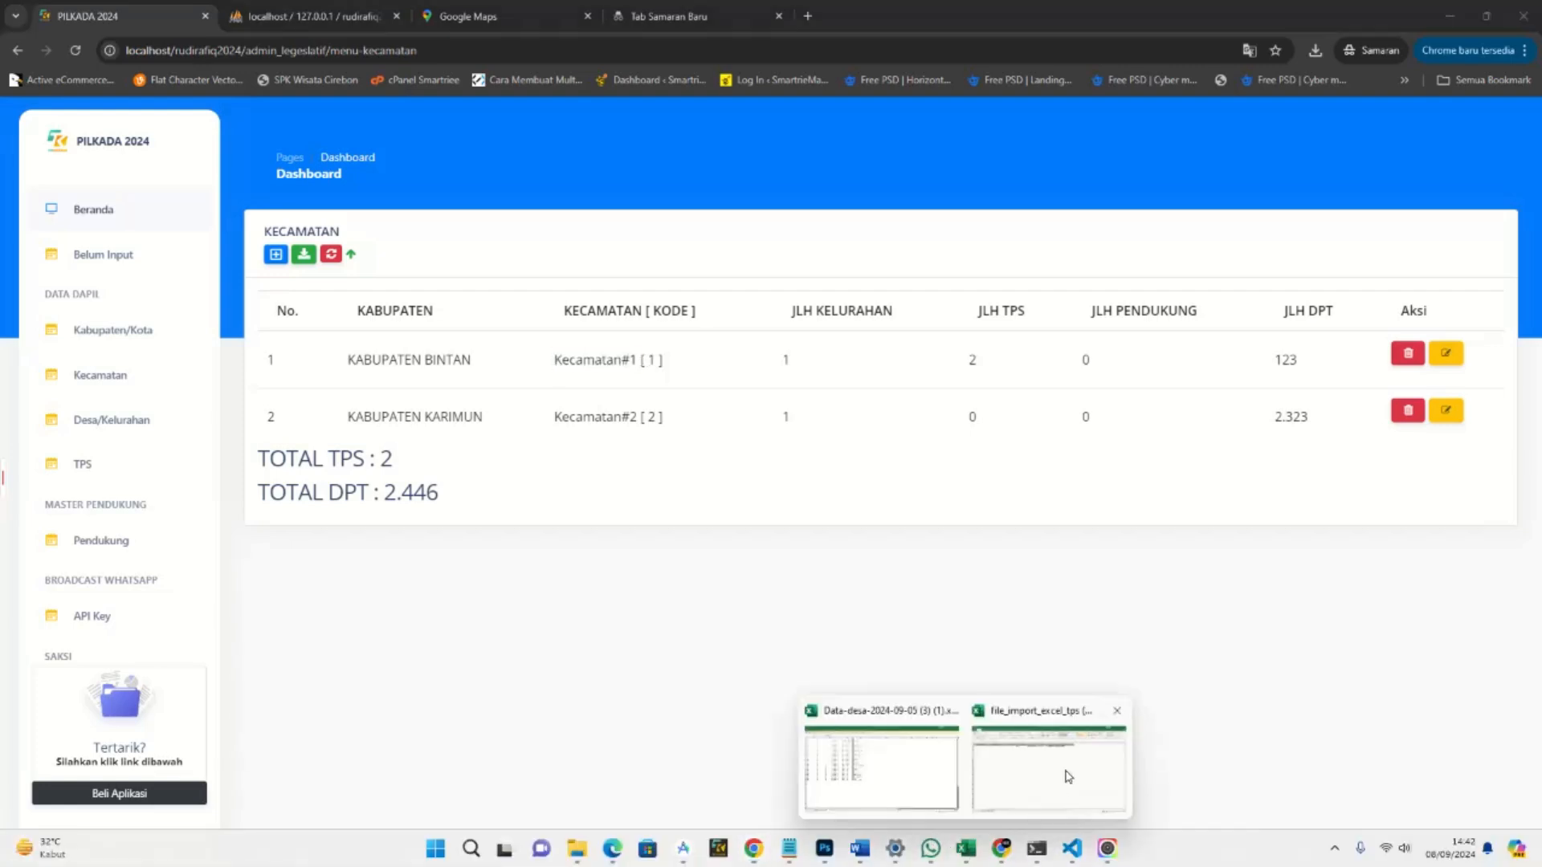
{"action": "left_click", "coordinate": [1067, 783]}
{"action": "left_click", "coordinate": [393, 205]}
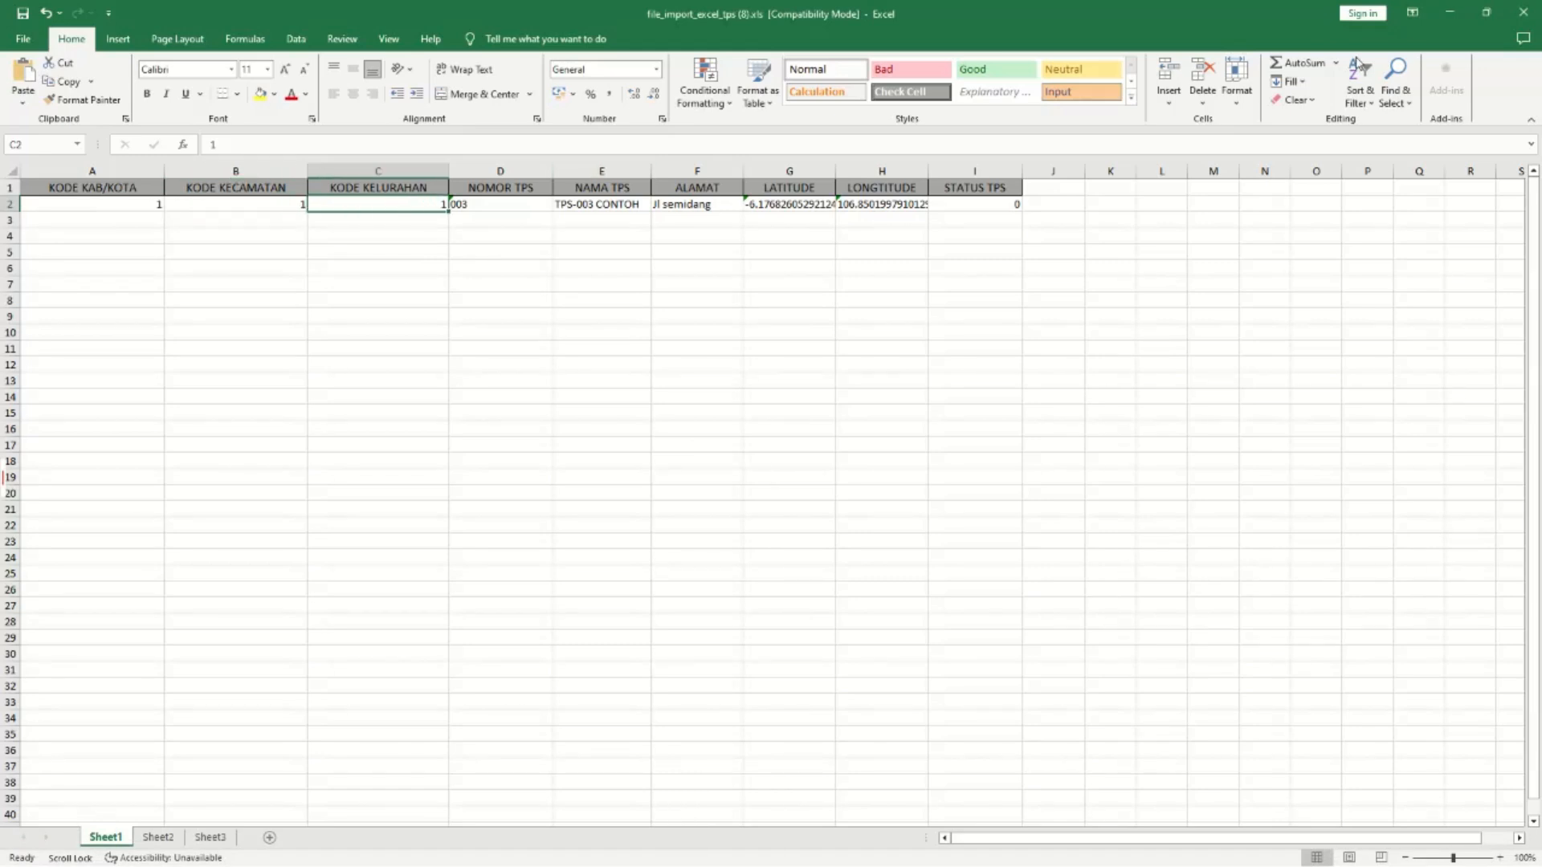
{"action": "left_click", "coordinate": [1449, 13]}
Check village code 1 (Bangklur) on the Desa/Kelurahan list, then open the TPS list.
{"action": "left_click", "coordinate": [108, 426]}
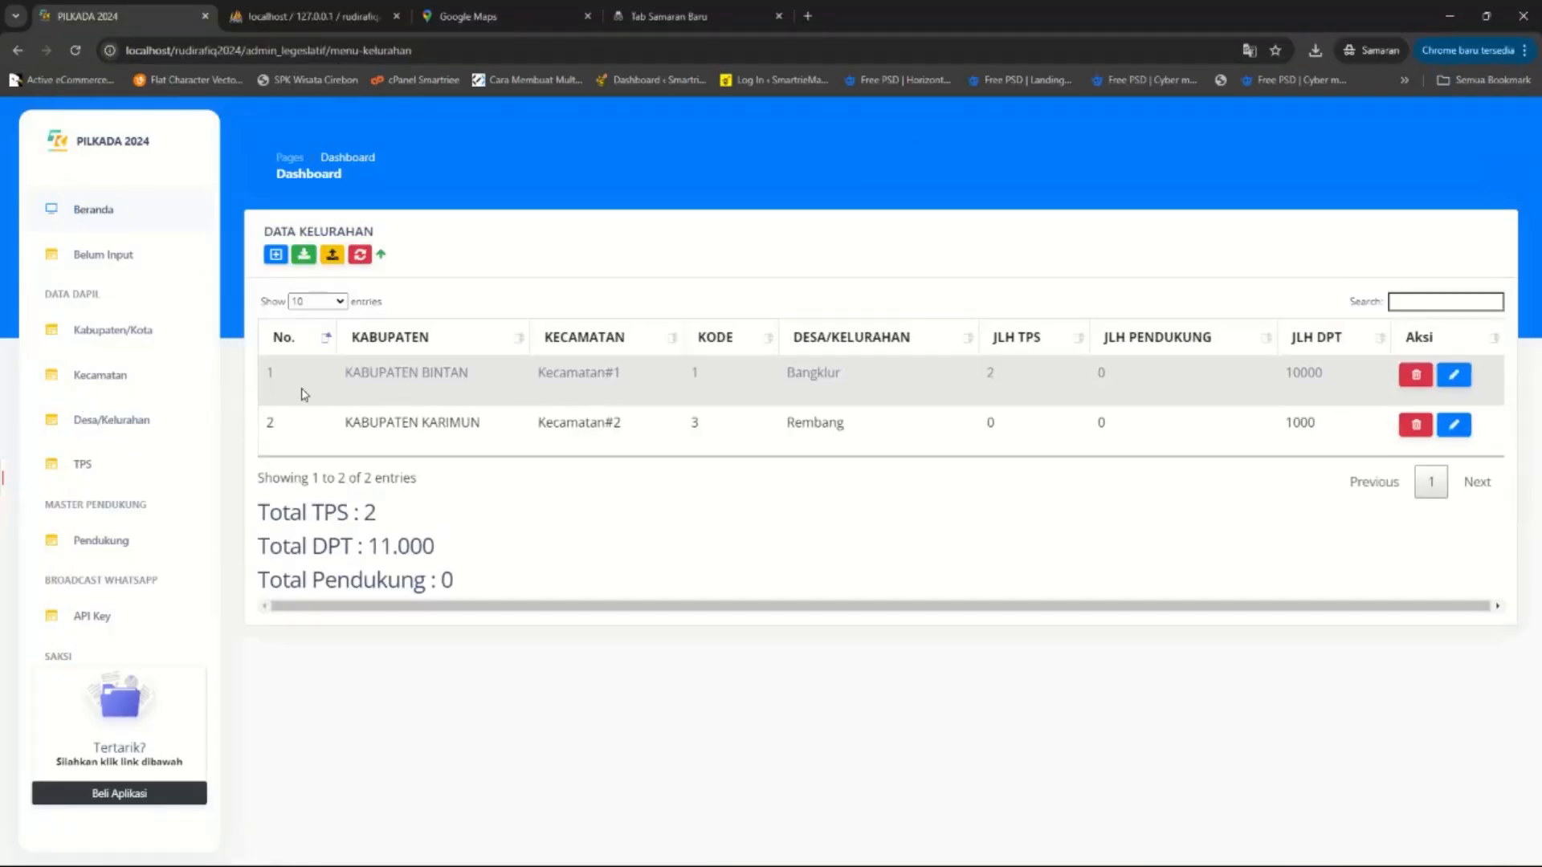
{"action": "double_click", "coordinate": [707, 373]}
{"action": "left_click_drag", "start_coordinate": [787, 376], "coordinate": [858, 384]}
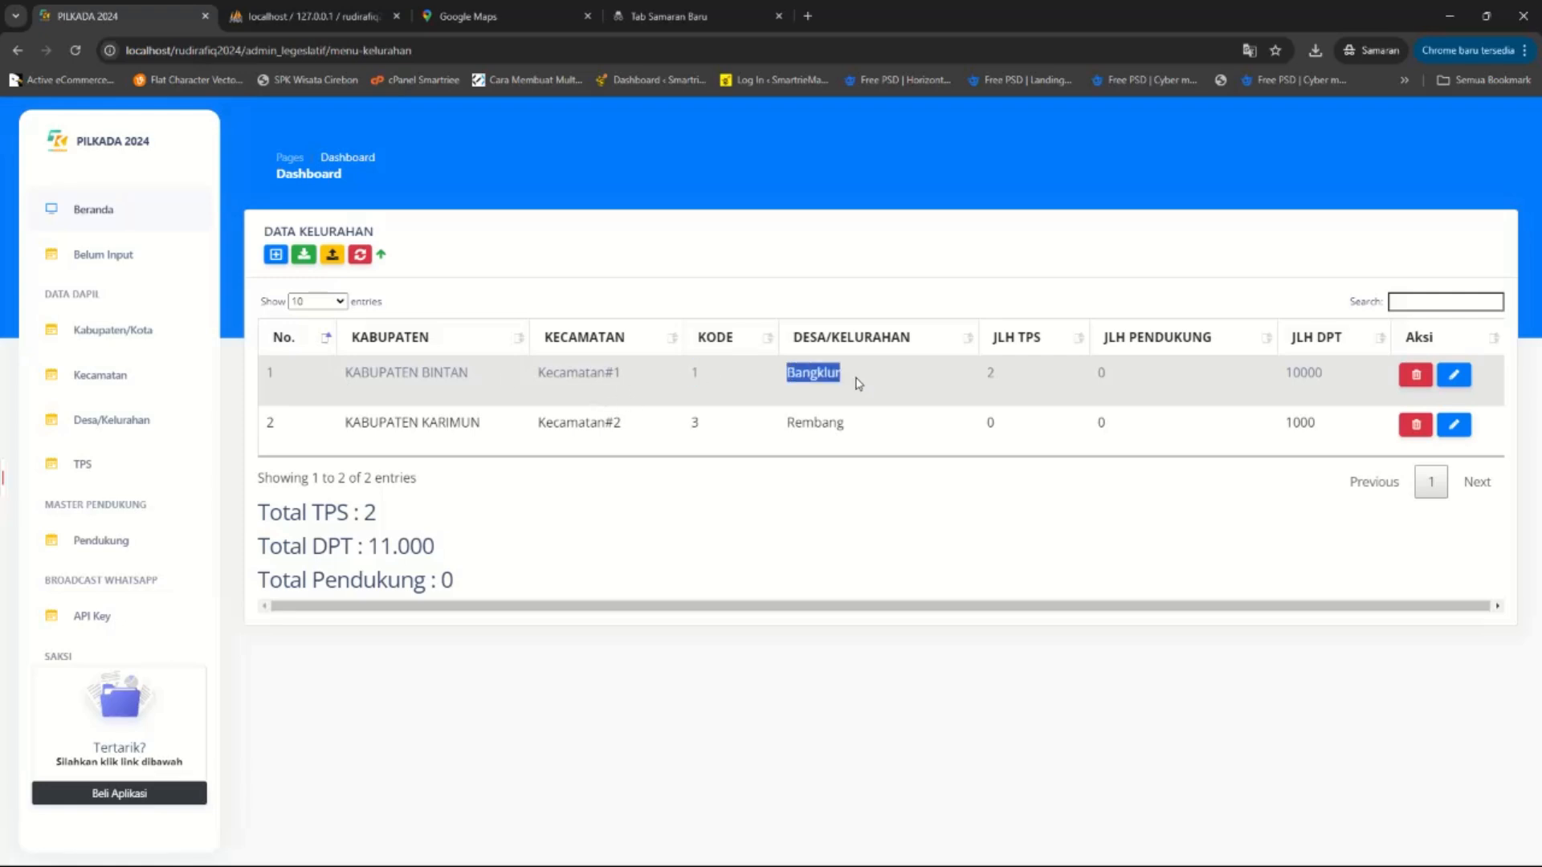
{"action": "left_click", "coordinate": [81, 470]}
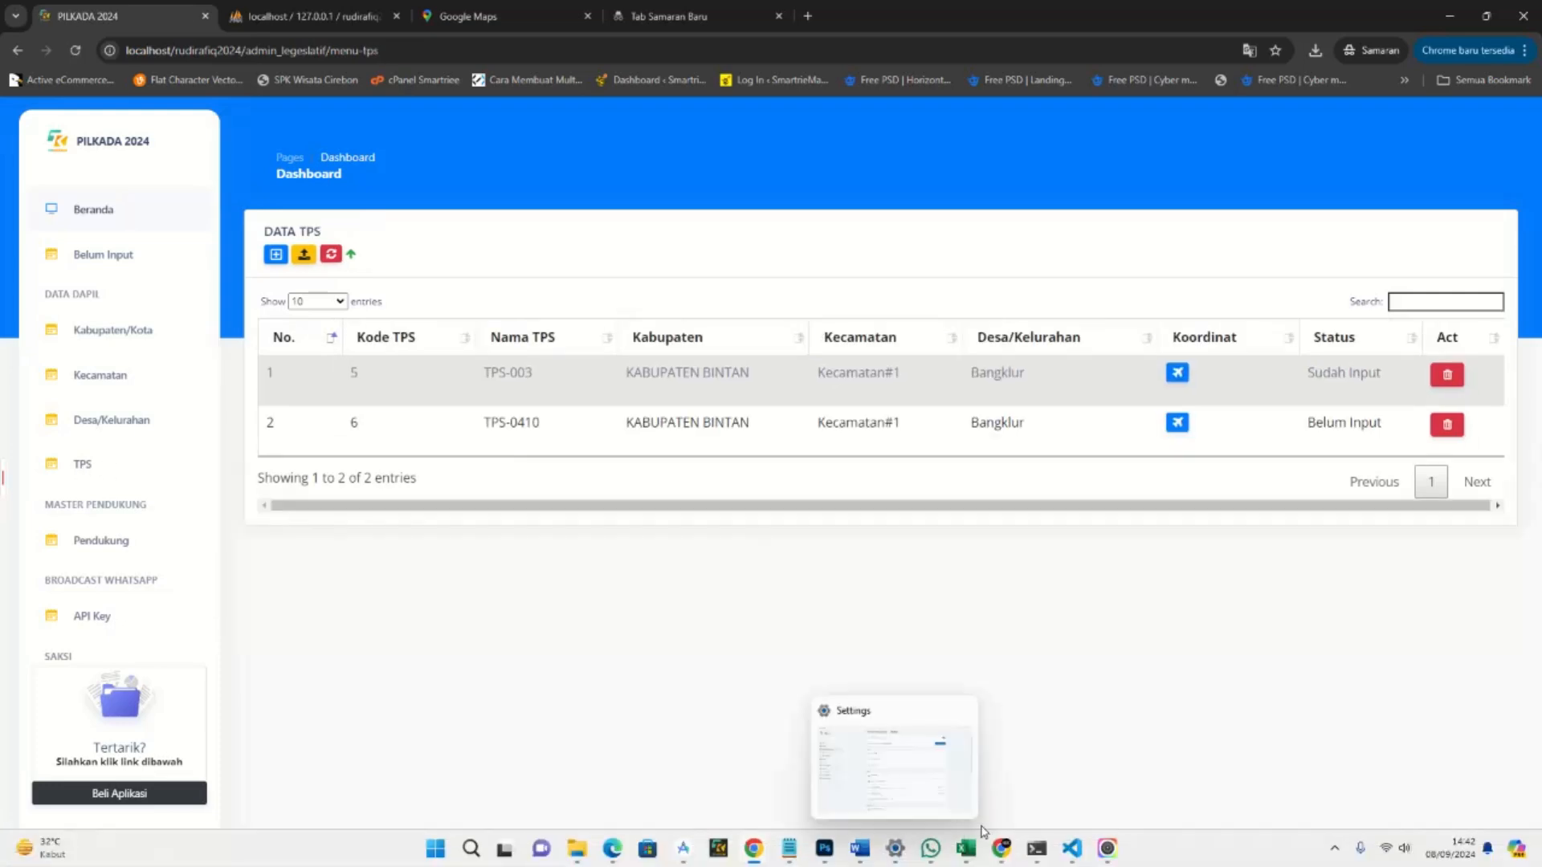
{"action": "mouse_move", "coordinate": [966, 848]}
{"action": "left_click", "coordinate": [1039, 794]}
{"action": "left_click", "coordinate": [963, 690]}
Save the workbook, keeping the .xls format in the Compatibility Checker.
{"action": "key", "text": "ctrl+s"}
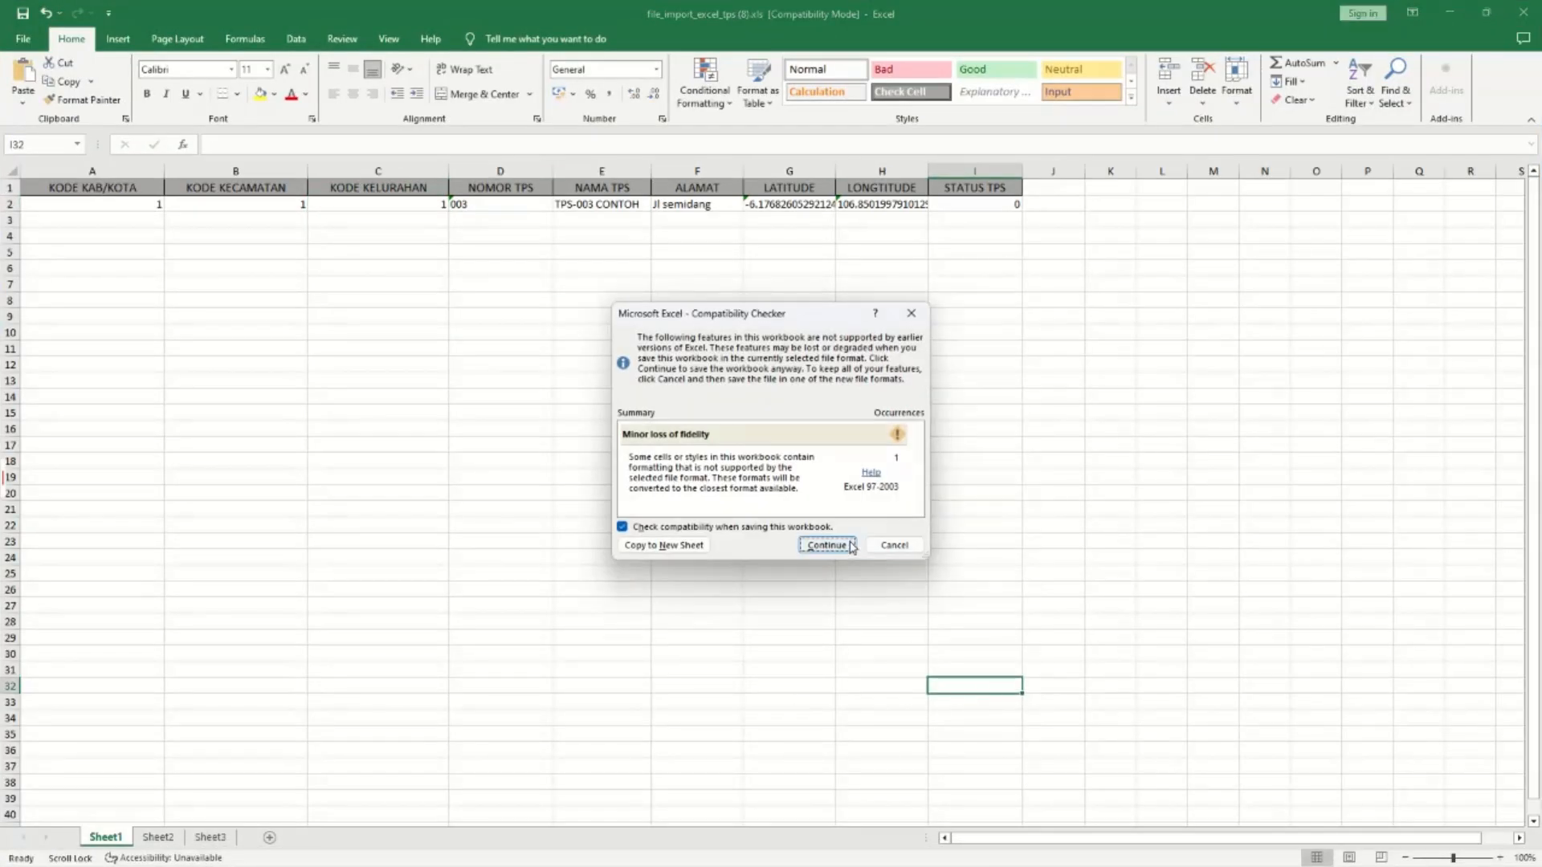
{"action": "left_click", "coordinate": [840, 543]}
{"action": "left_click", "coordinate": [1004, 201]}
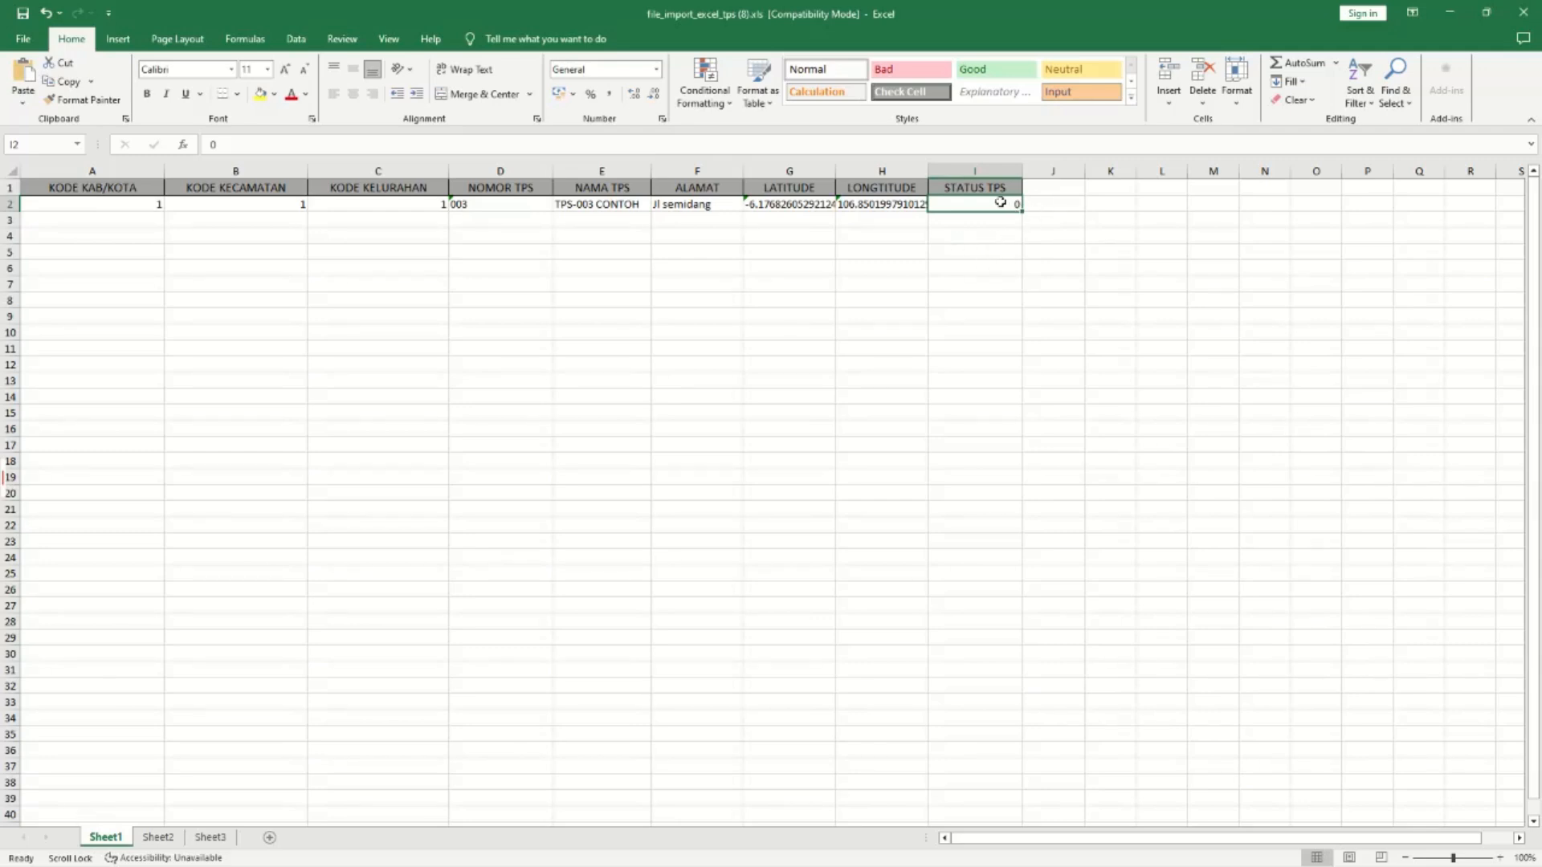
{"action": "left_click", "coordinate": [995, 243]}
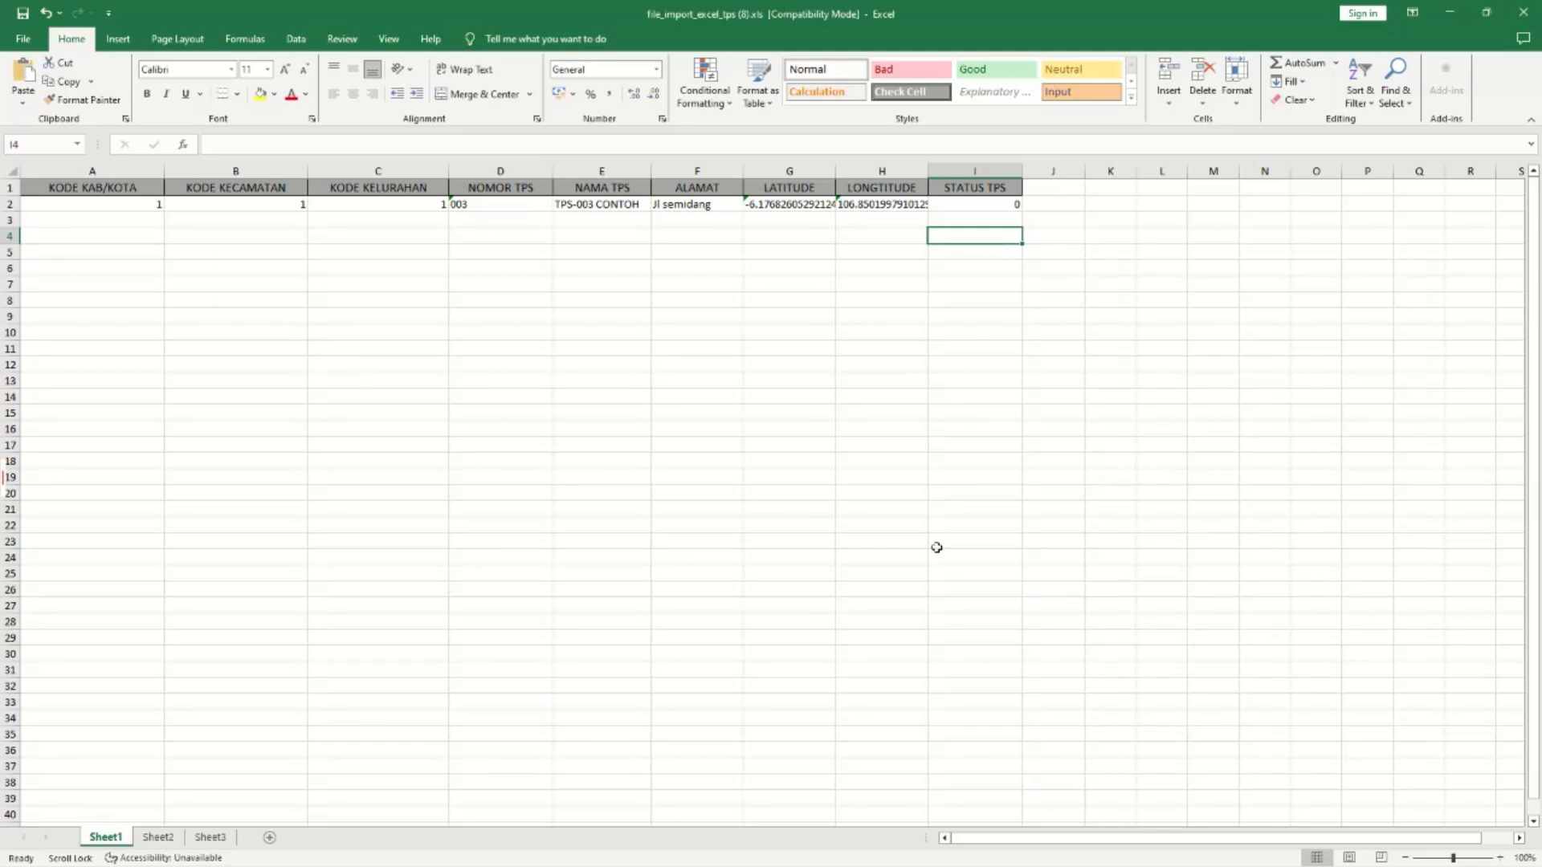
Glance at the PILKADA dashboard, then inspect the LATITUDE value in G2.
{"action": "mouse_move", "coordinate": [899, 839]}
{"action": "mouse_move", "coordinate": [759, 849]}
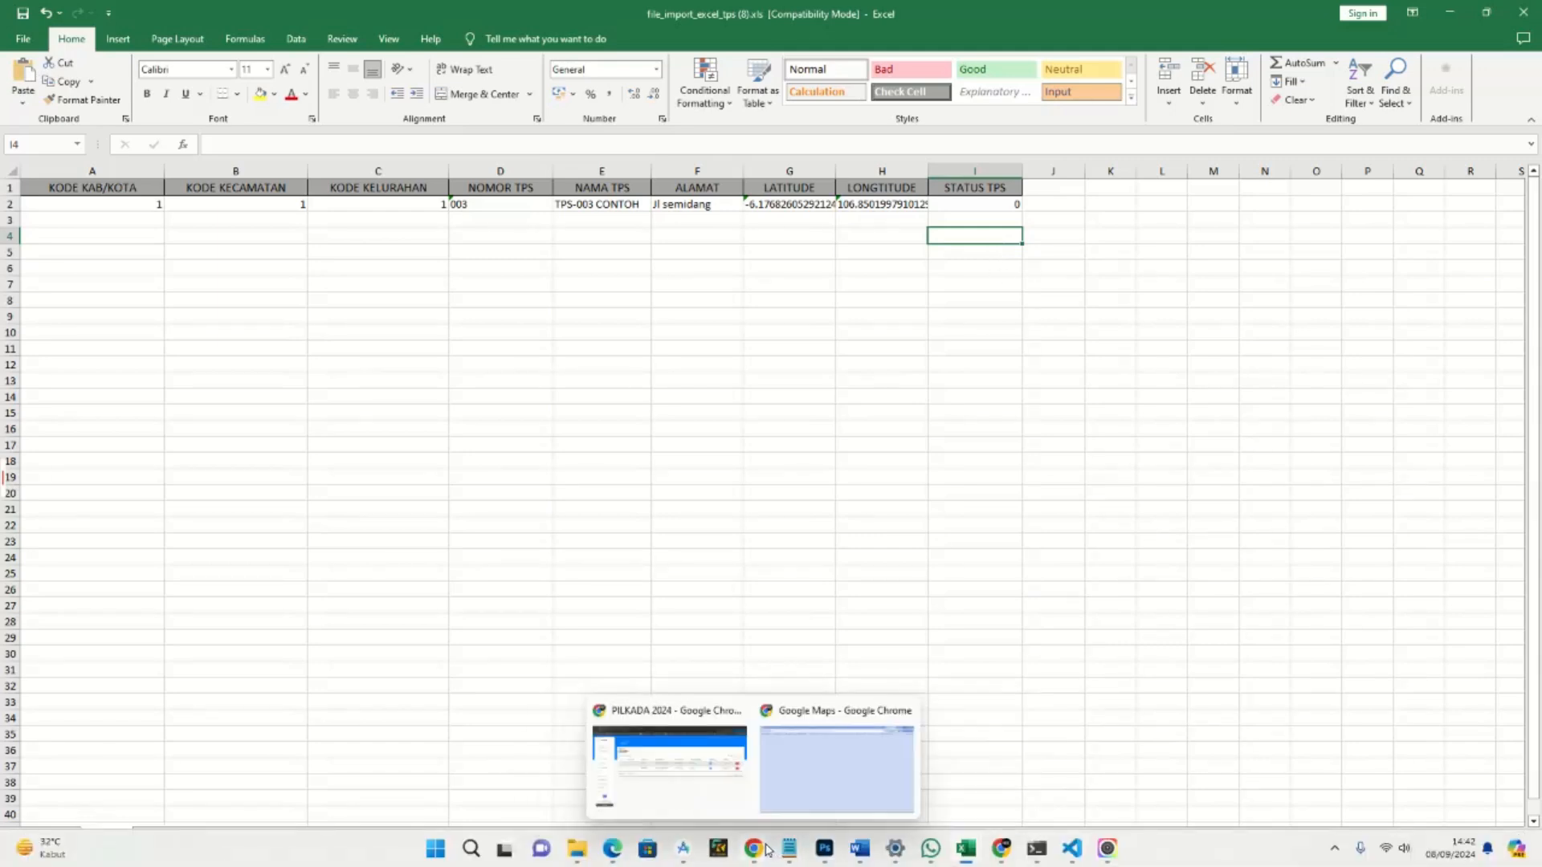
{"action": "left_click", "coordinate": [704, 791]}
{"action": "scroll", "coordinate": [110, 554], "scroll_direction": "down", "scroll_amount": 2}
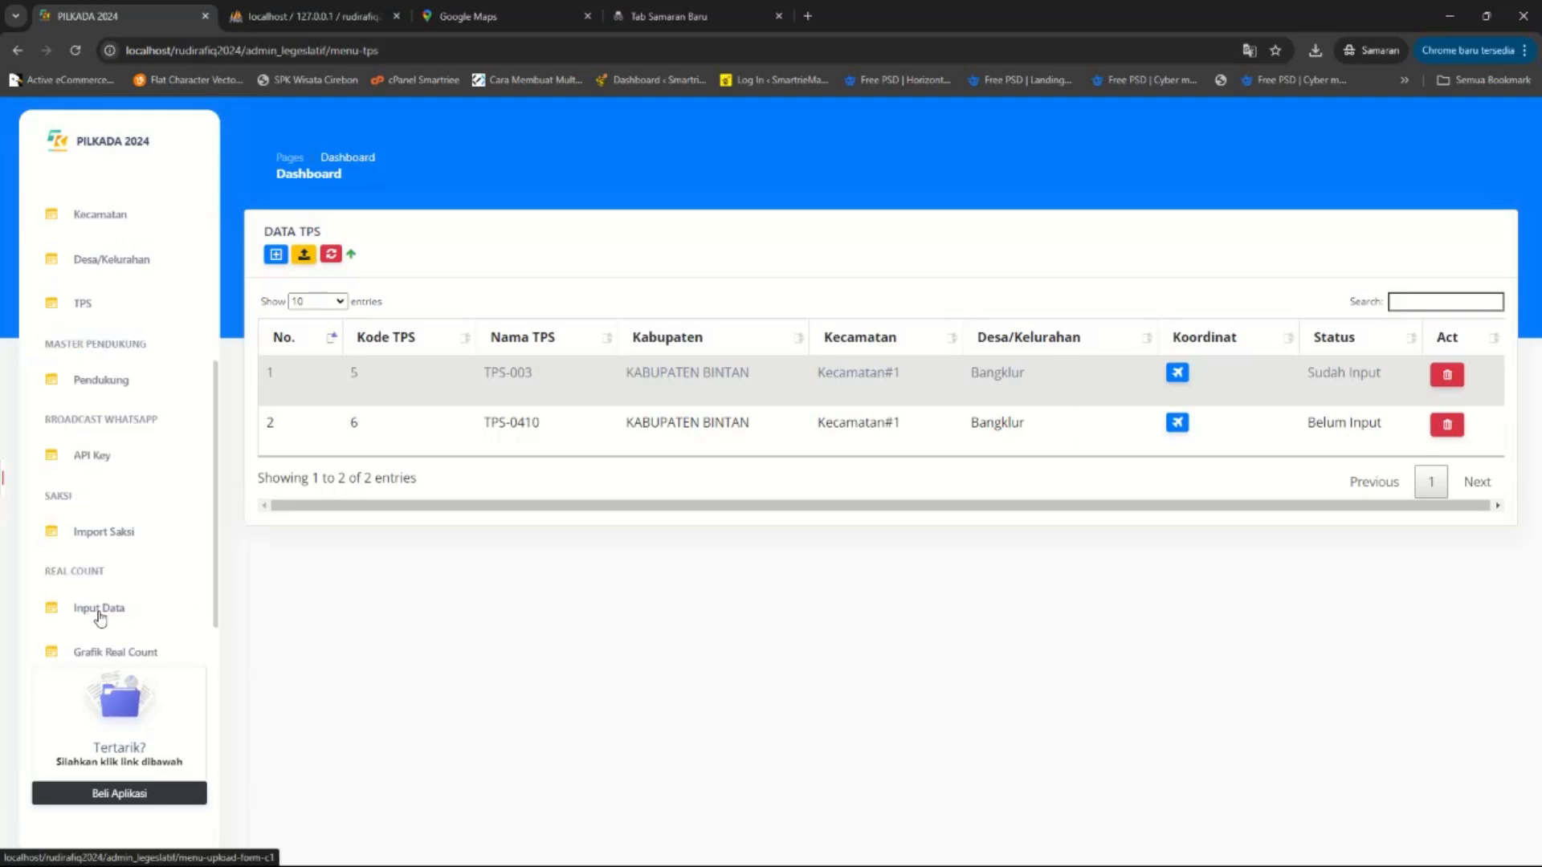
{"action": "left_click", "coordinate": [1450, 16]}
{"action": "left_click", "coordinate": [919, 315]}
{"action": "double_click", "coordinate": [773, 206]}
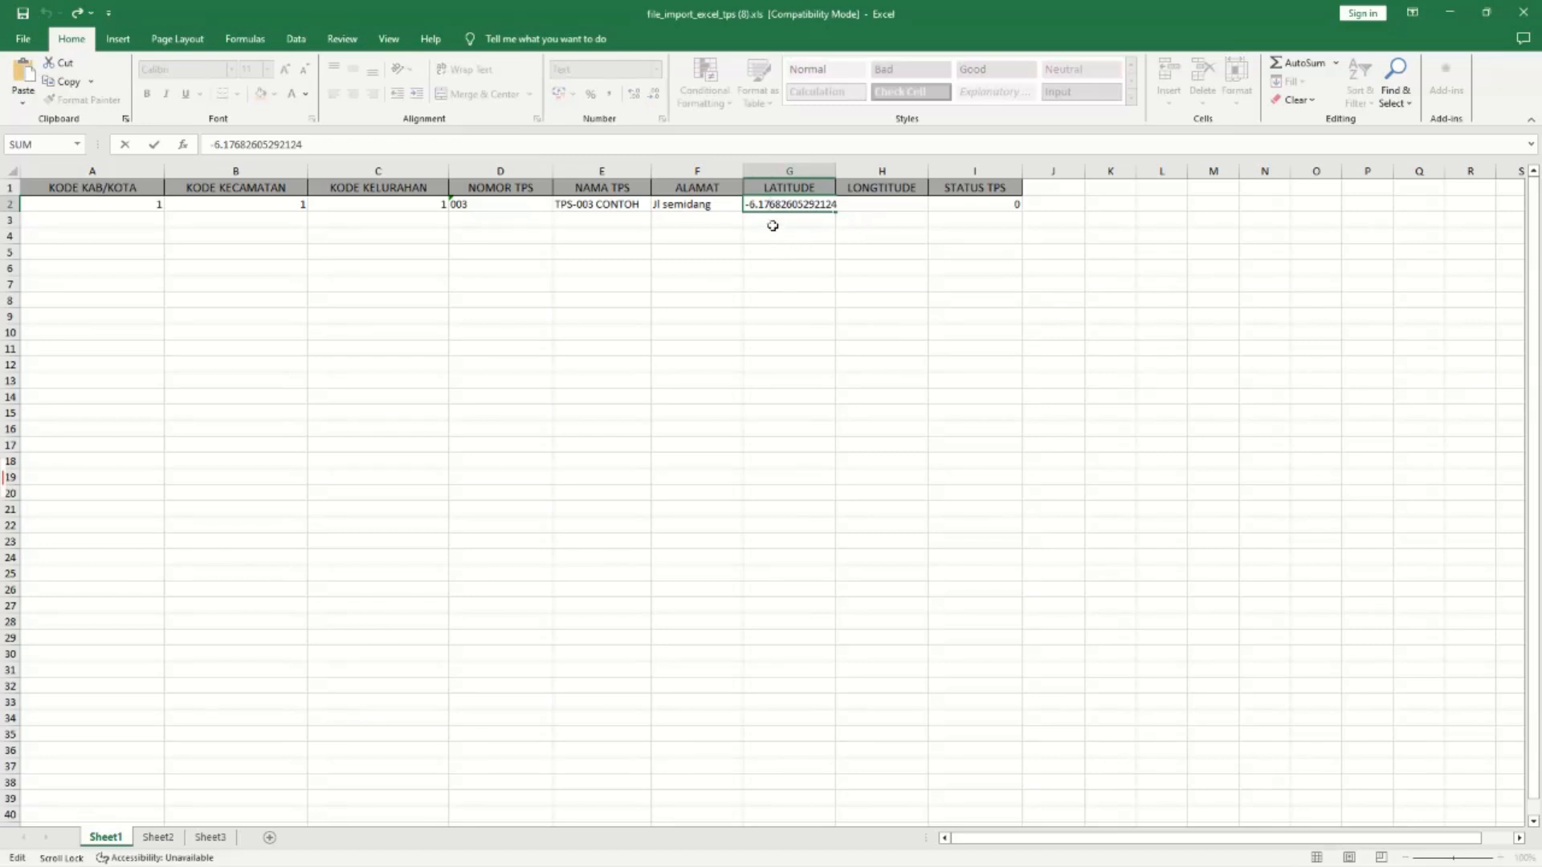
{"action": "left_click", "coordinate": [770, 218]}
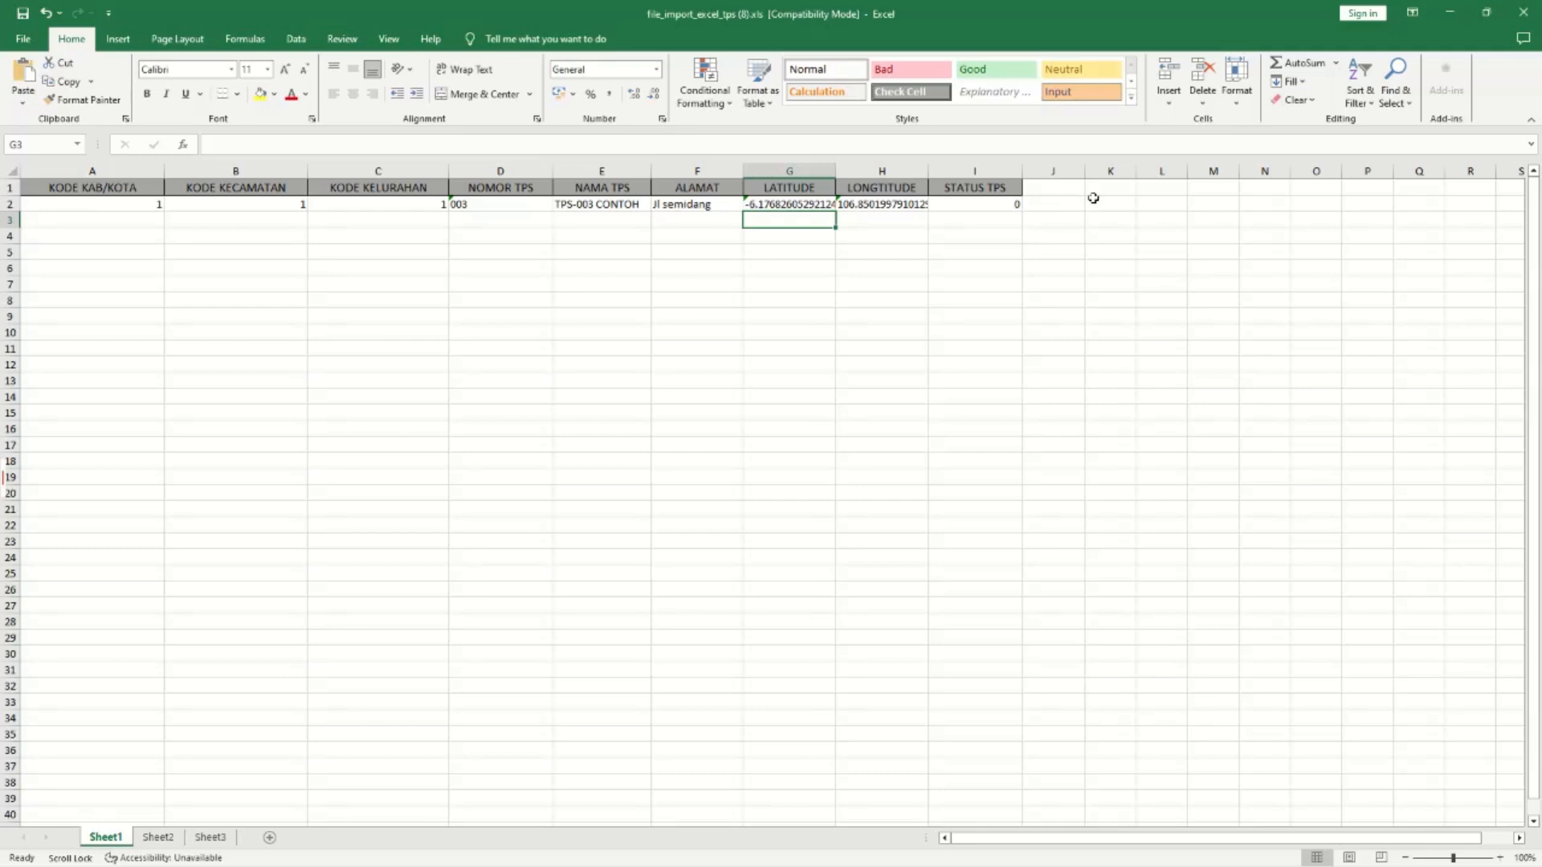
{"action": "left_click", "coordinate": [793, 241]}
{"action": "left_click", "coordinate": [785, 186]}
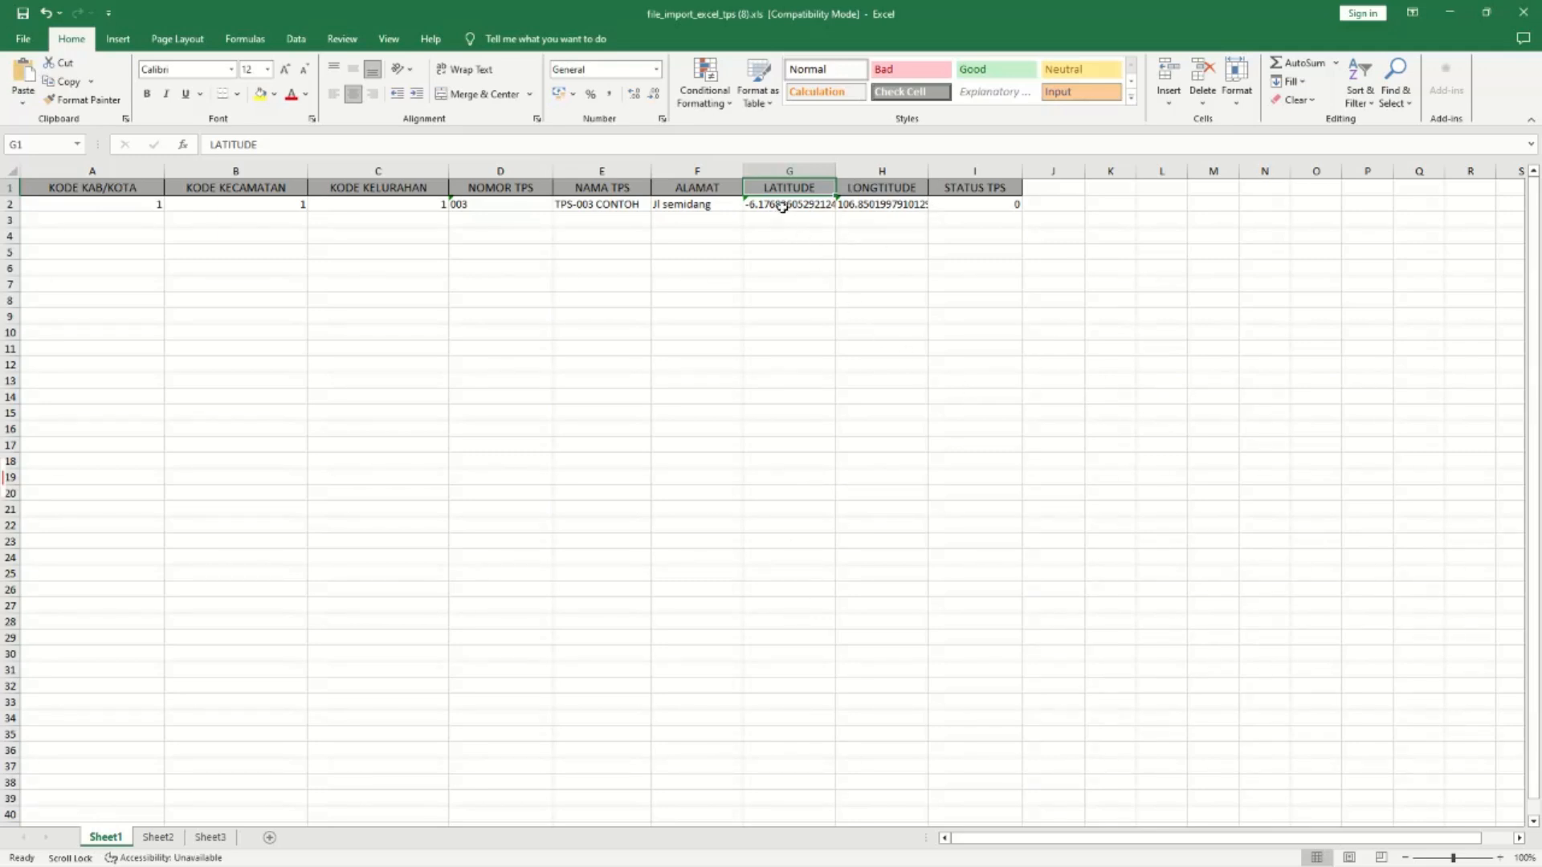
Copy another location's coordinates from the Google Maps tab.
{"action": "mouse_move", "coordinate": [755, 848]}
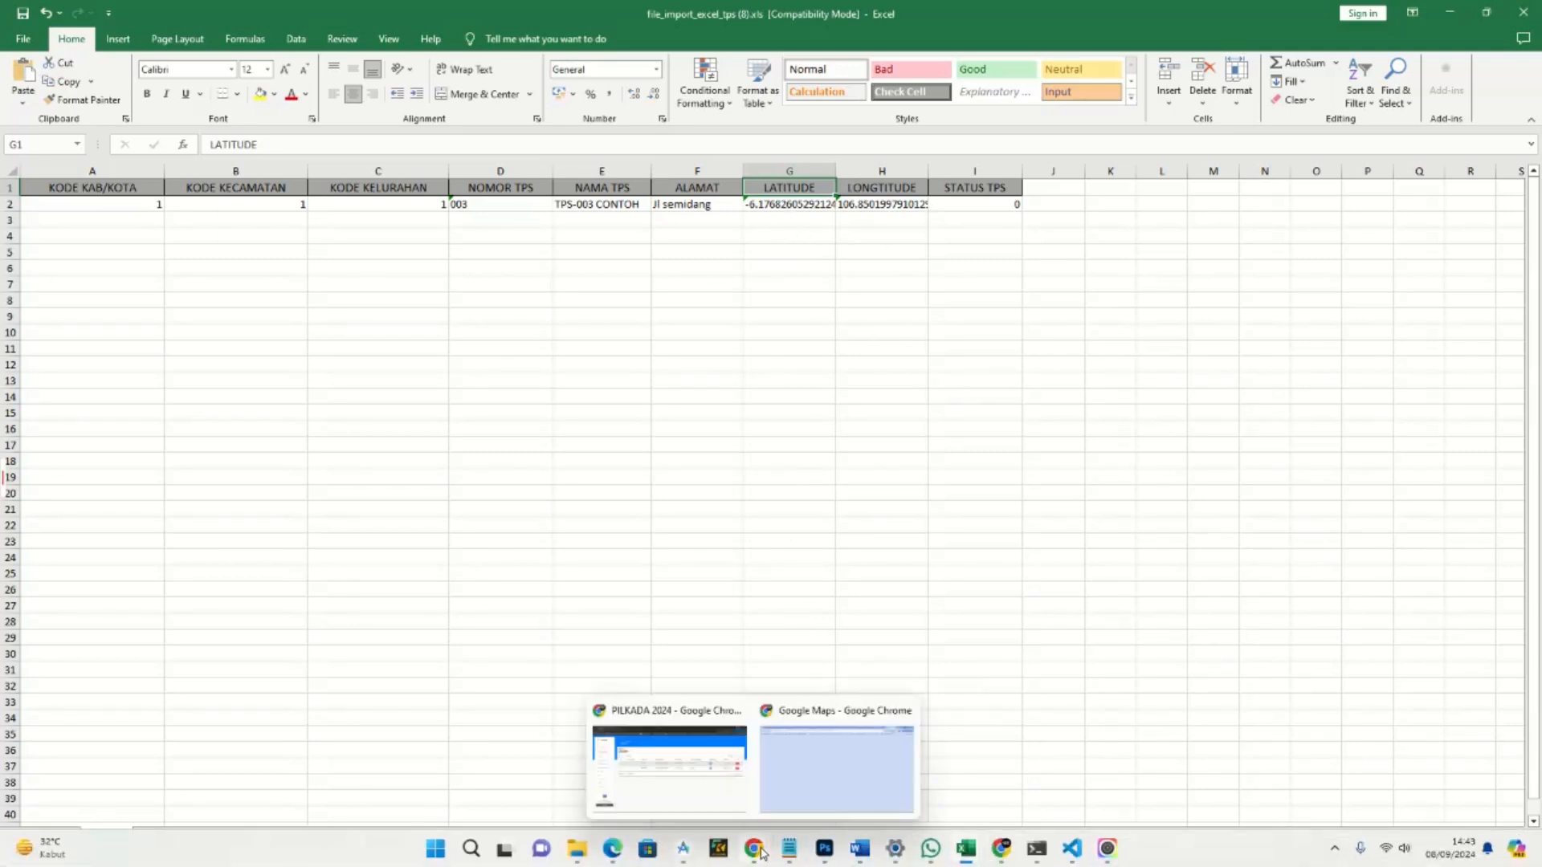
{"action": "left_click", "coordinate": [790, 752]}
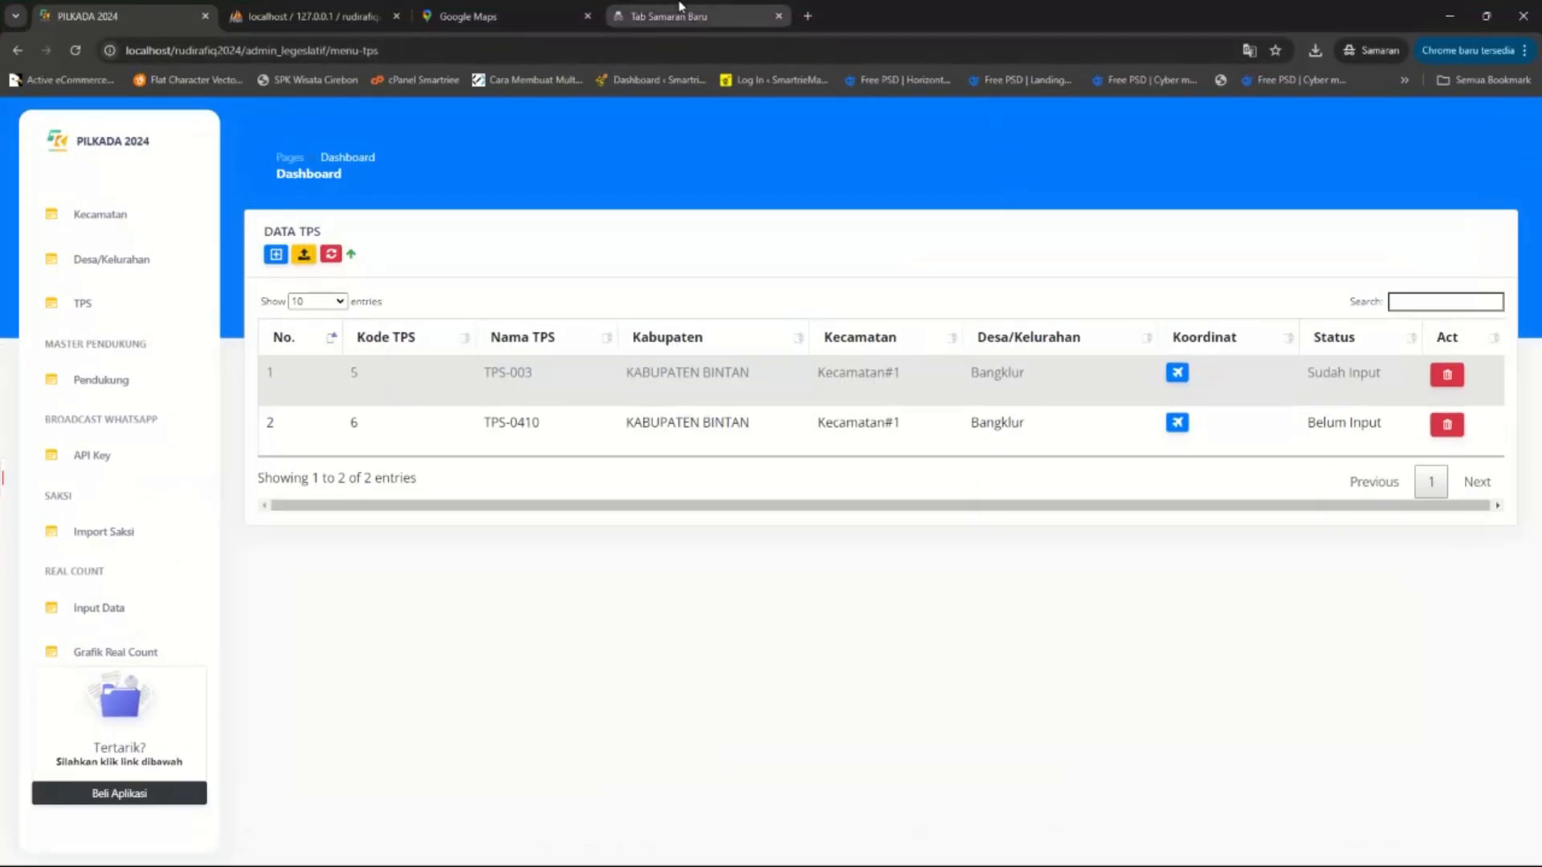
{"action": "left_click", "coordinate": [498, 16]}
{"action": "right_click", "coordinate": [773, 478]}
{"action": "left_click", "coordinate": [732, 500]}
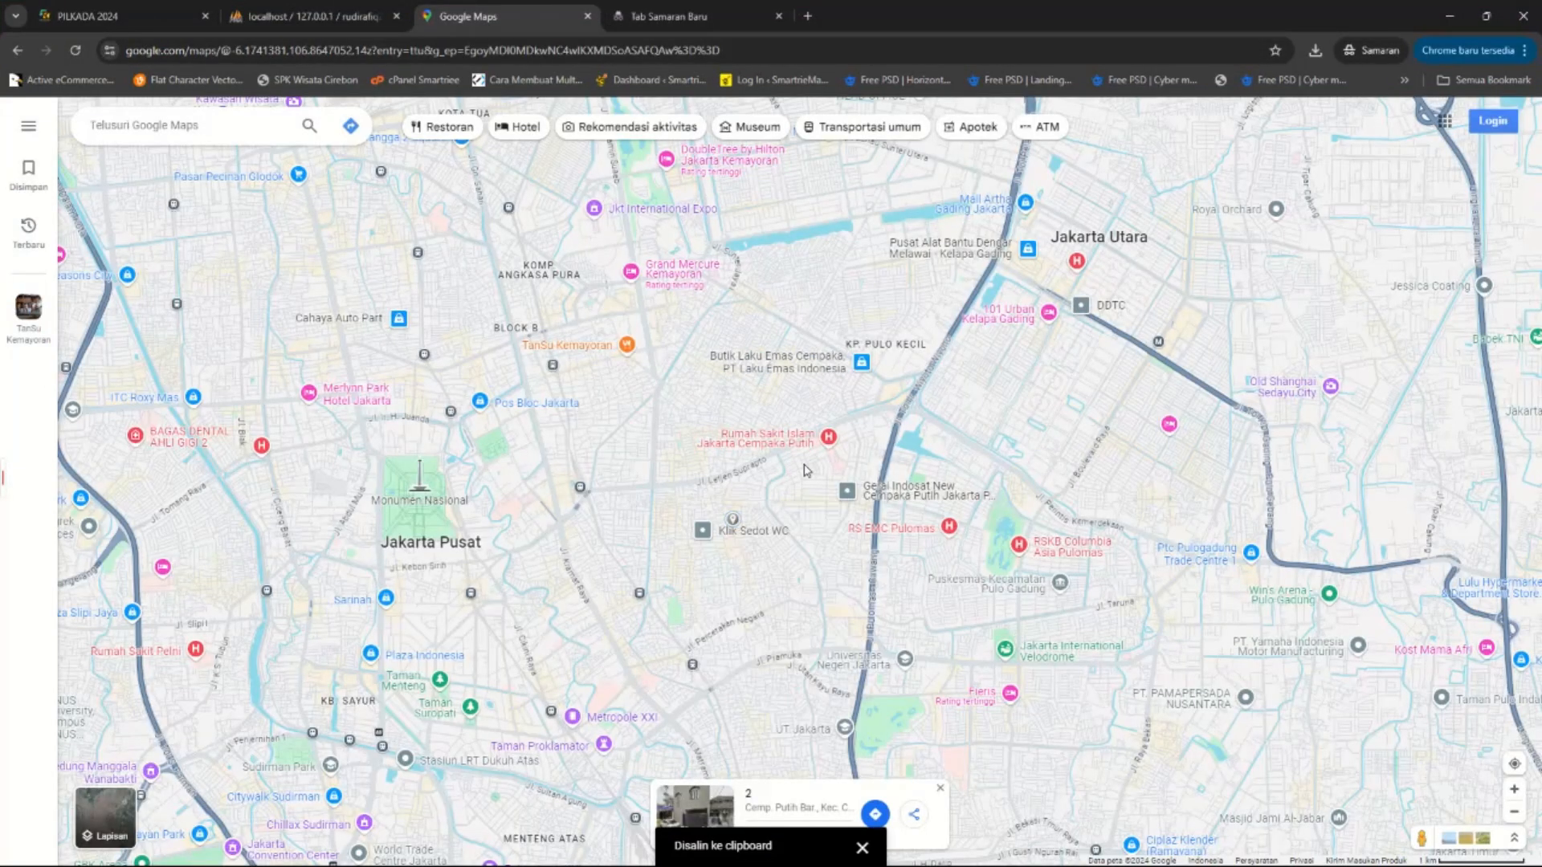
{"action": "left_click", "coordinate": [1460, 11]}
Paste the coordinates into G2, undo it, and paste them into G4 instead.
{"action": "left_click", "coordinate": [791, 203]}
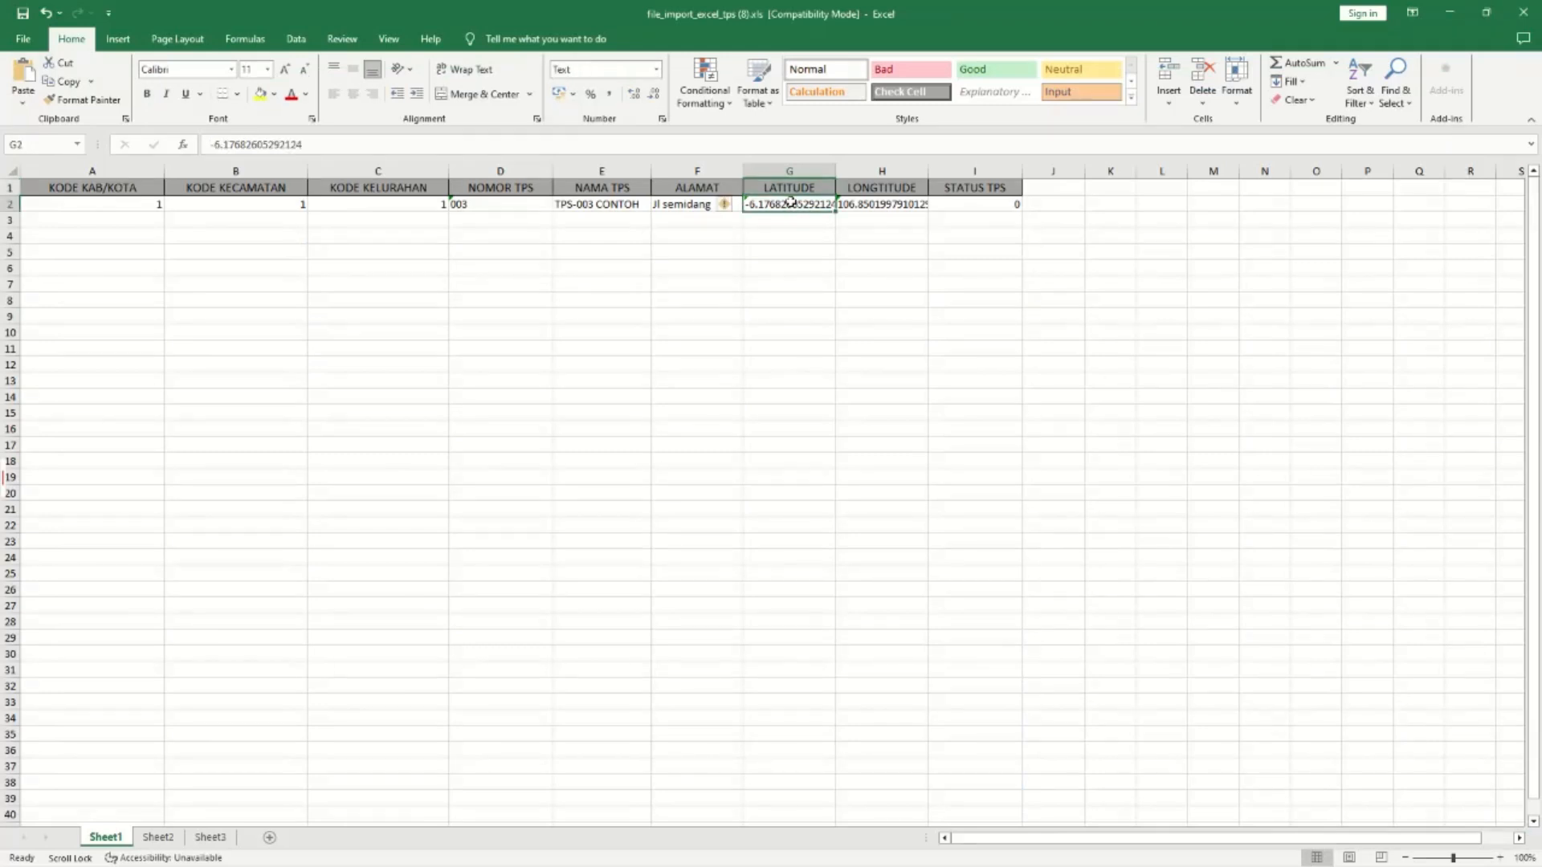
{"action": "type", "text": "-6.175204734795675, 106.85637960052831"}
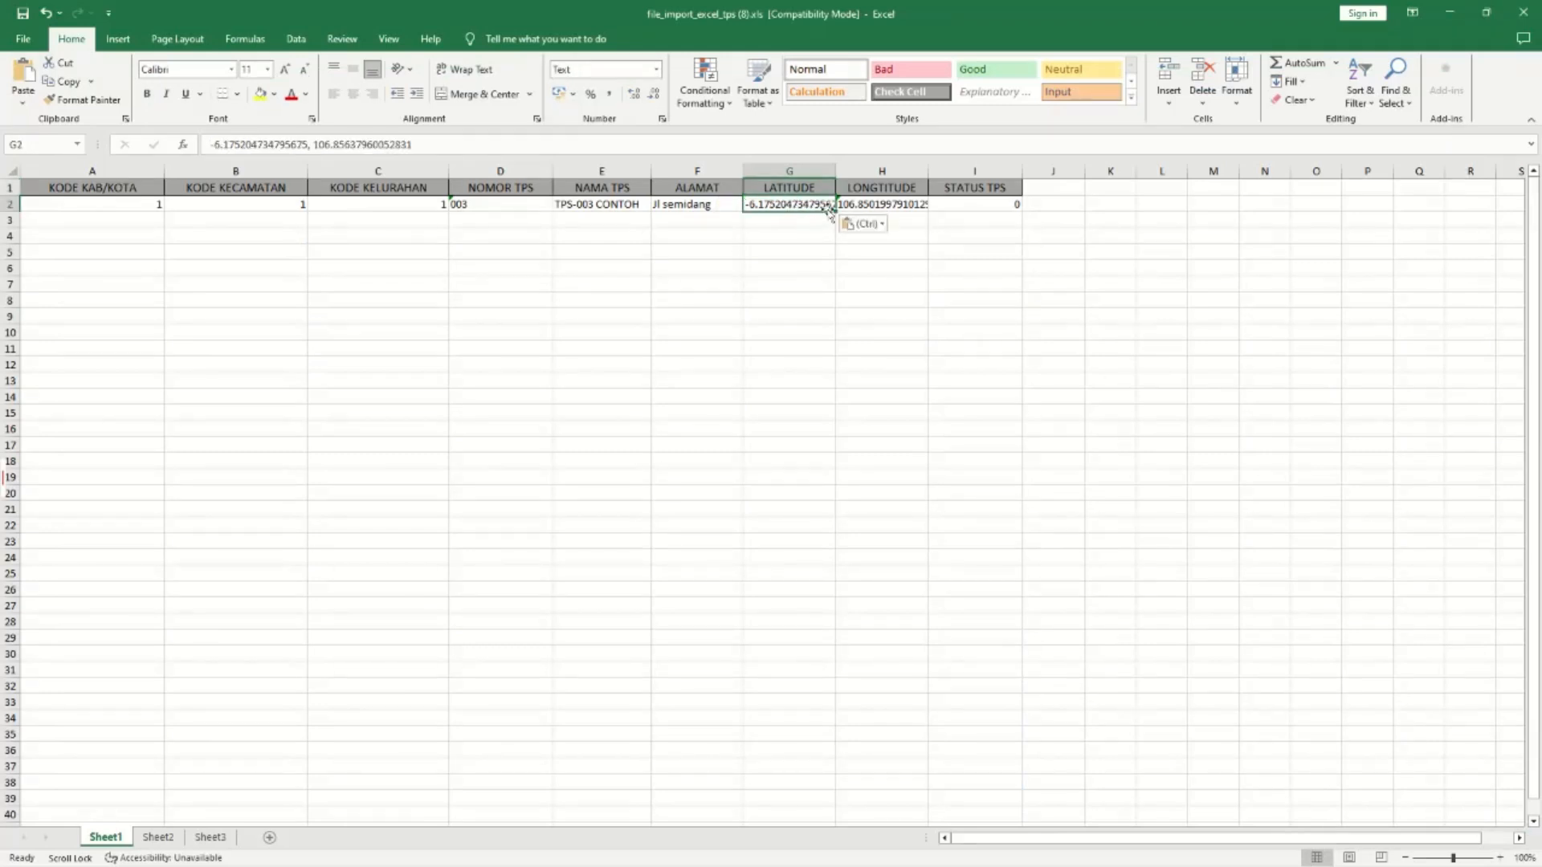
{"action": "key", "text": "ctrl+z"}
{"action": "left_click", "coordinate": [791, 234]}
{"action": "type", "text": "-6.175204734795675, 106.85637960052831"}
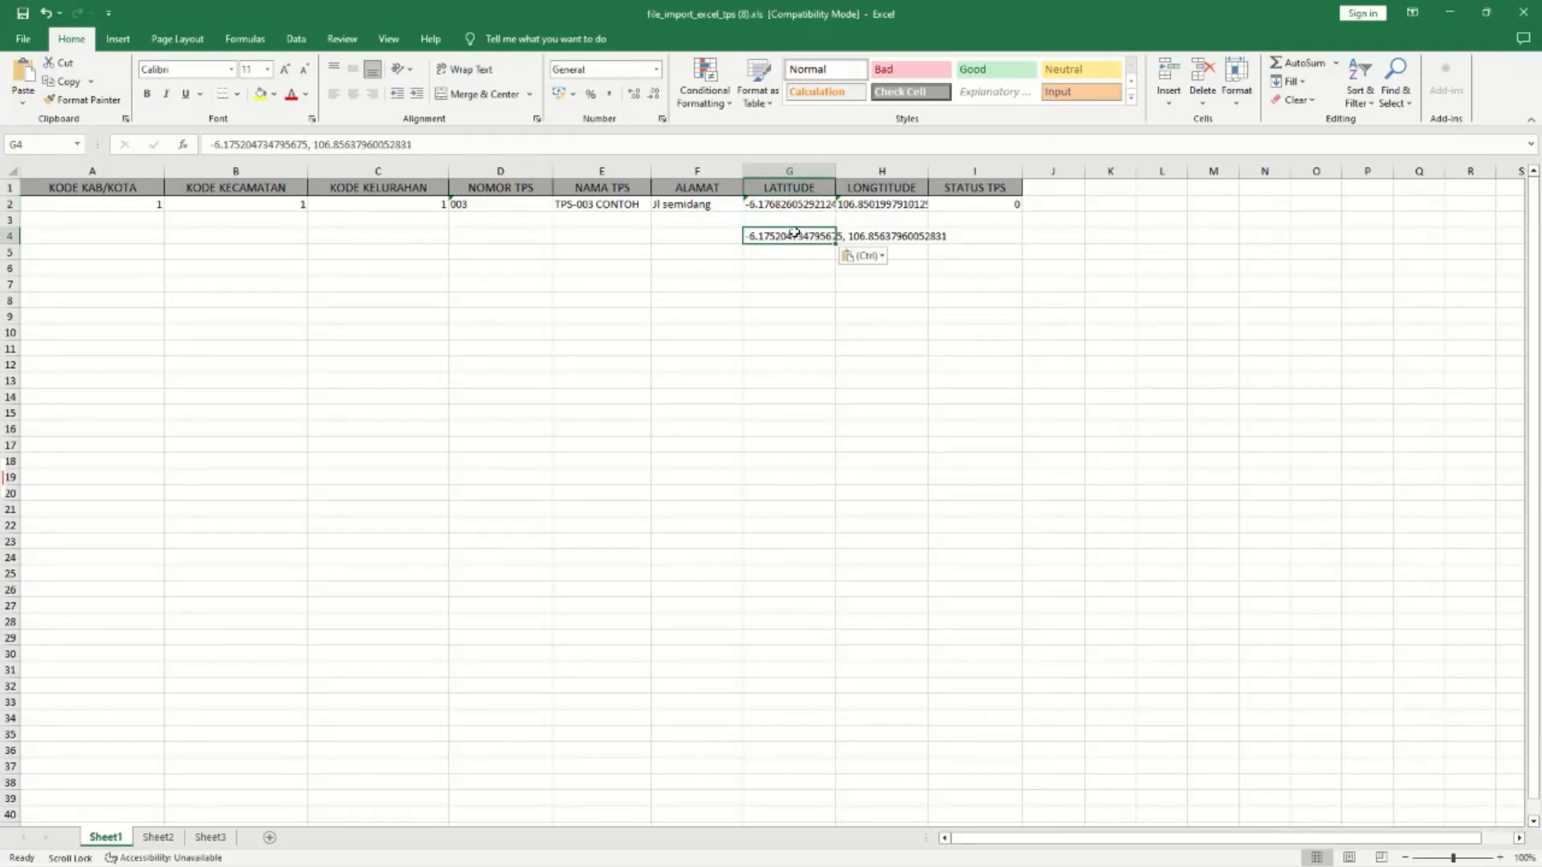
Try editing the G4 entry into a formula, dismissing the resulting formula errors.
{"action": "double_click", "coordinate": [809, 235]}
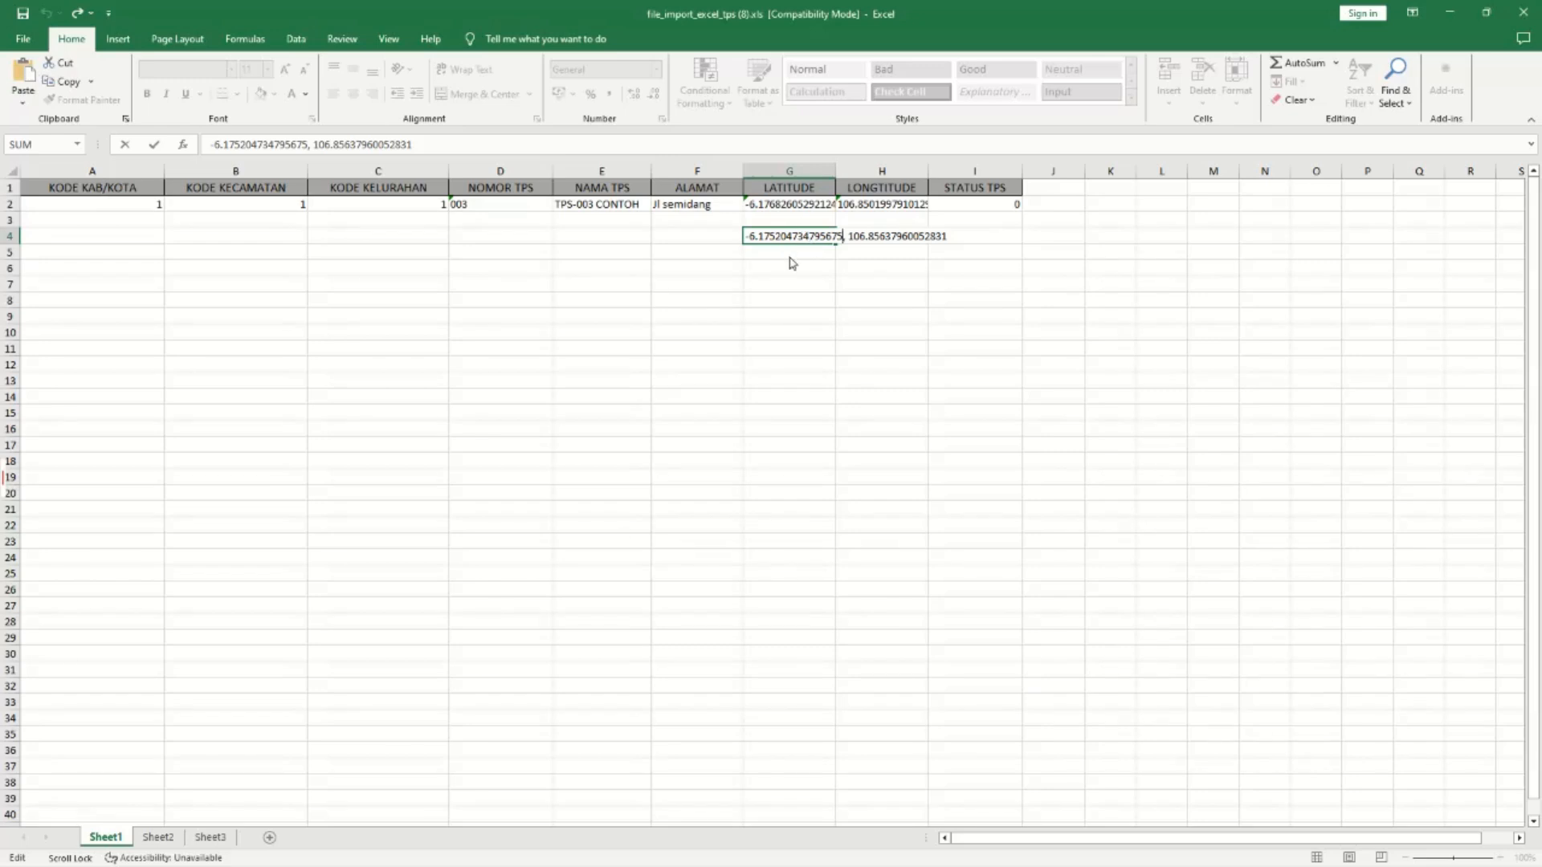
{"action": "key", "text": "Return"}
{"action": "left_click", "coordinate": [810, 499]}
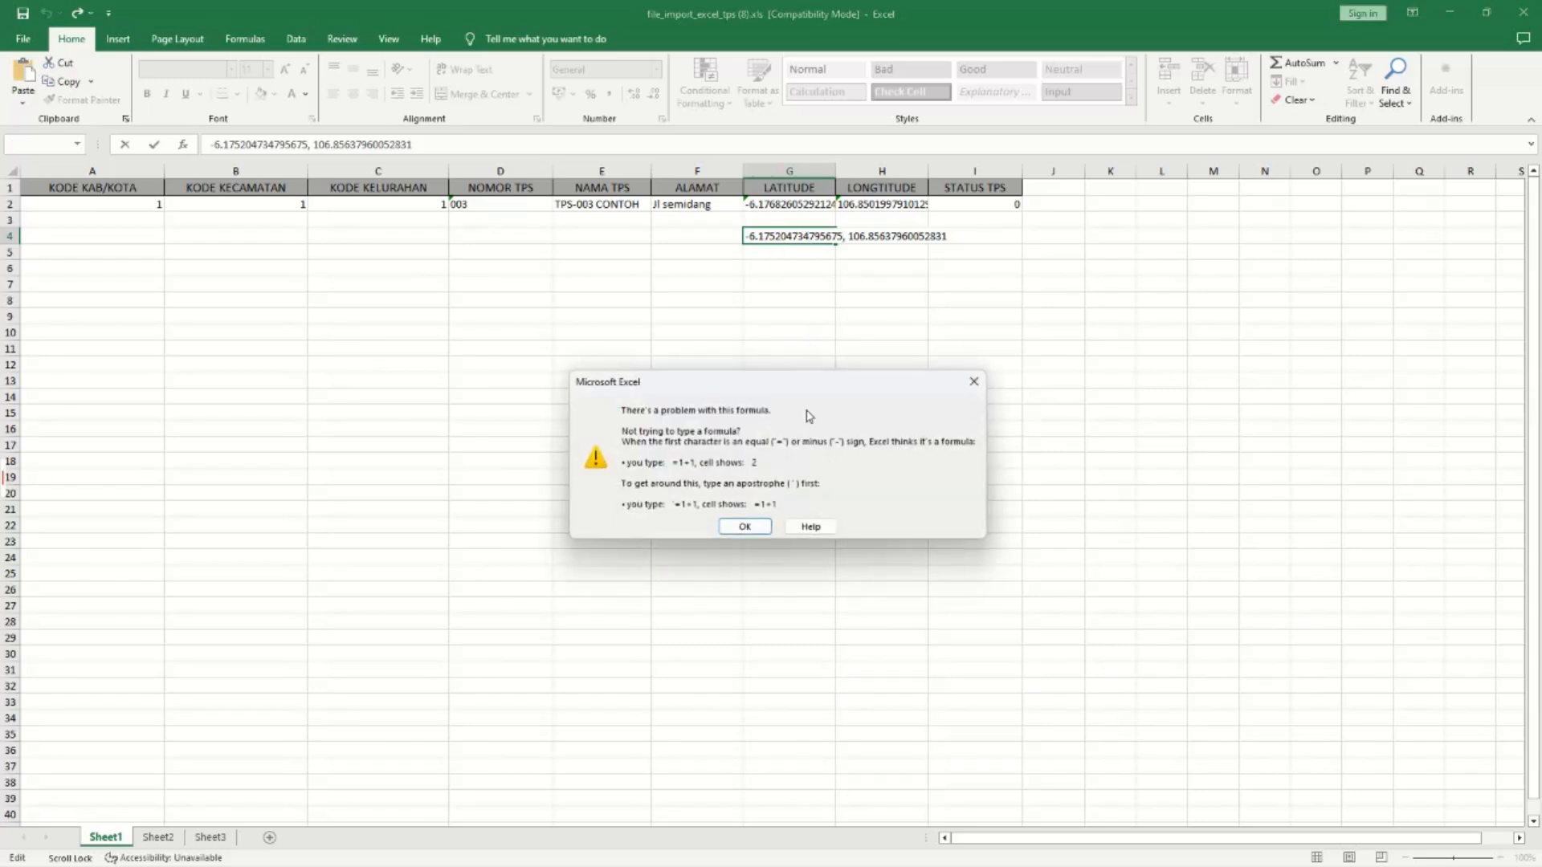
{"action": "left_click", "coordinate": [745, 527]}
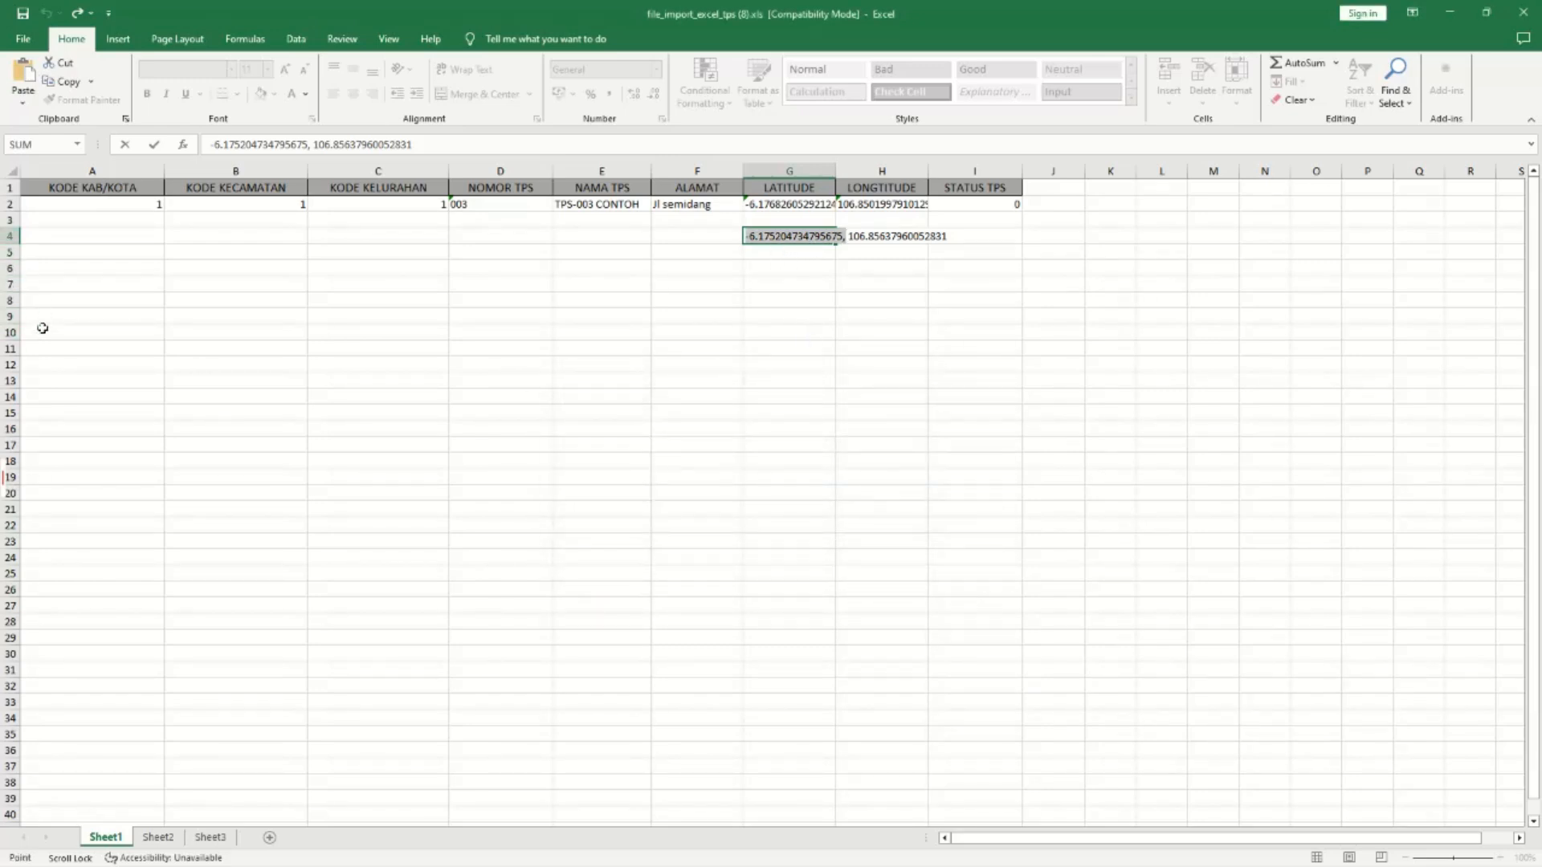
{"action": "left_click", "coordinate": [16, 235]}
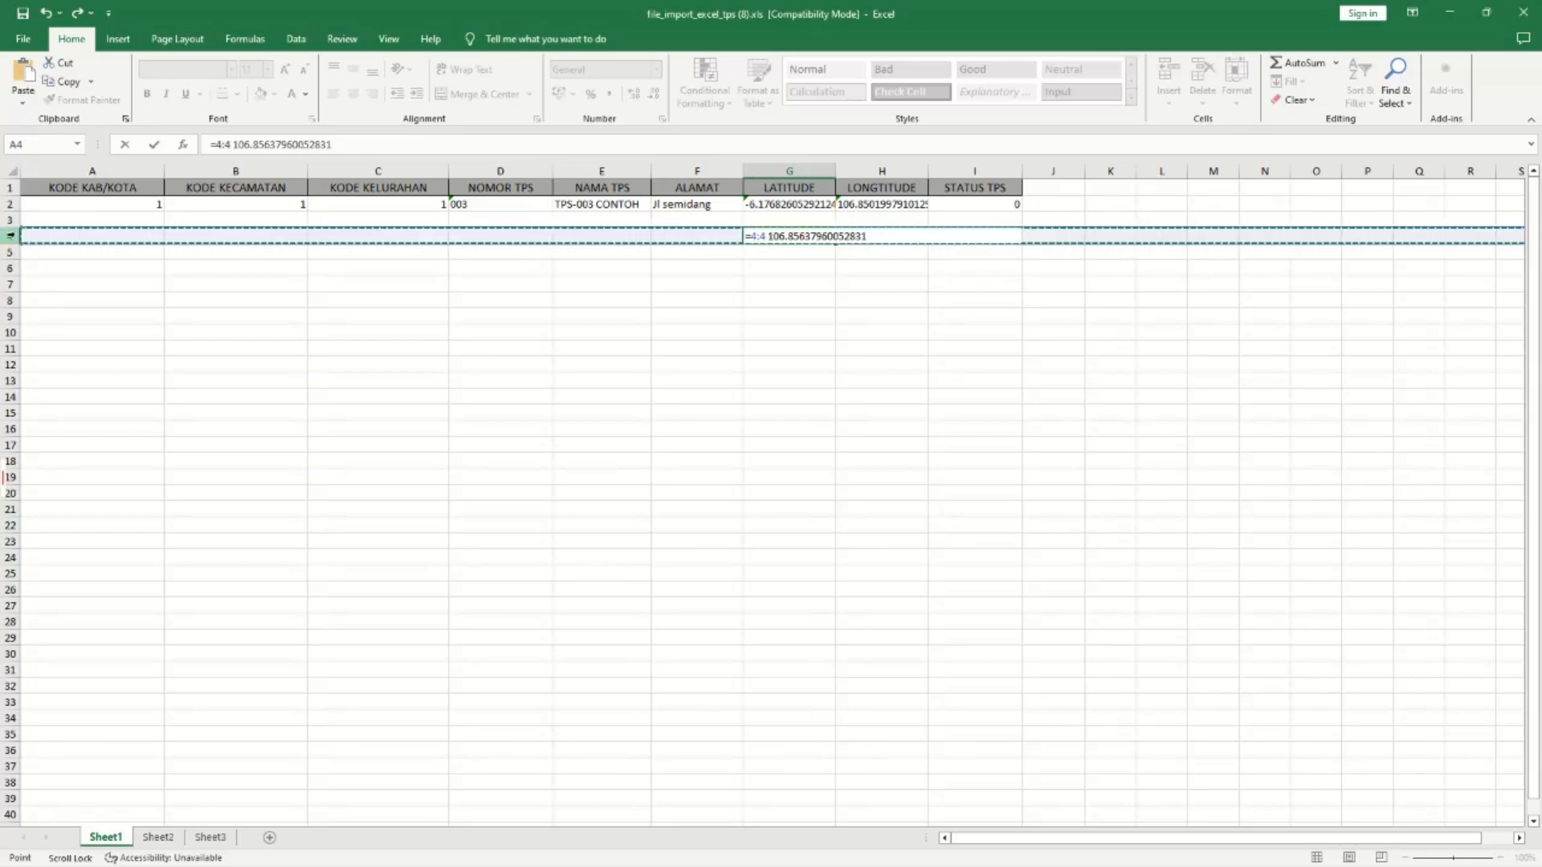
{"action": "key", "text": "Return"}
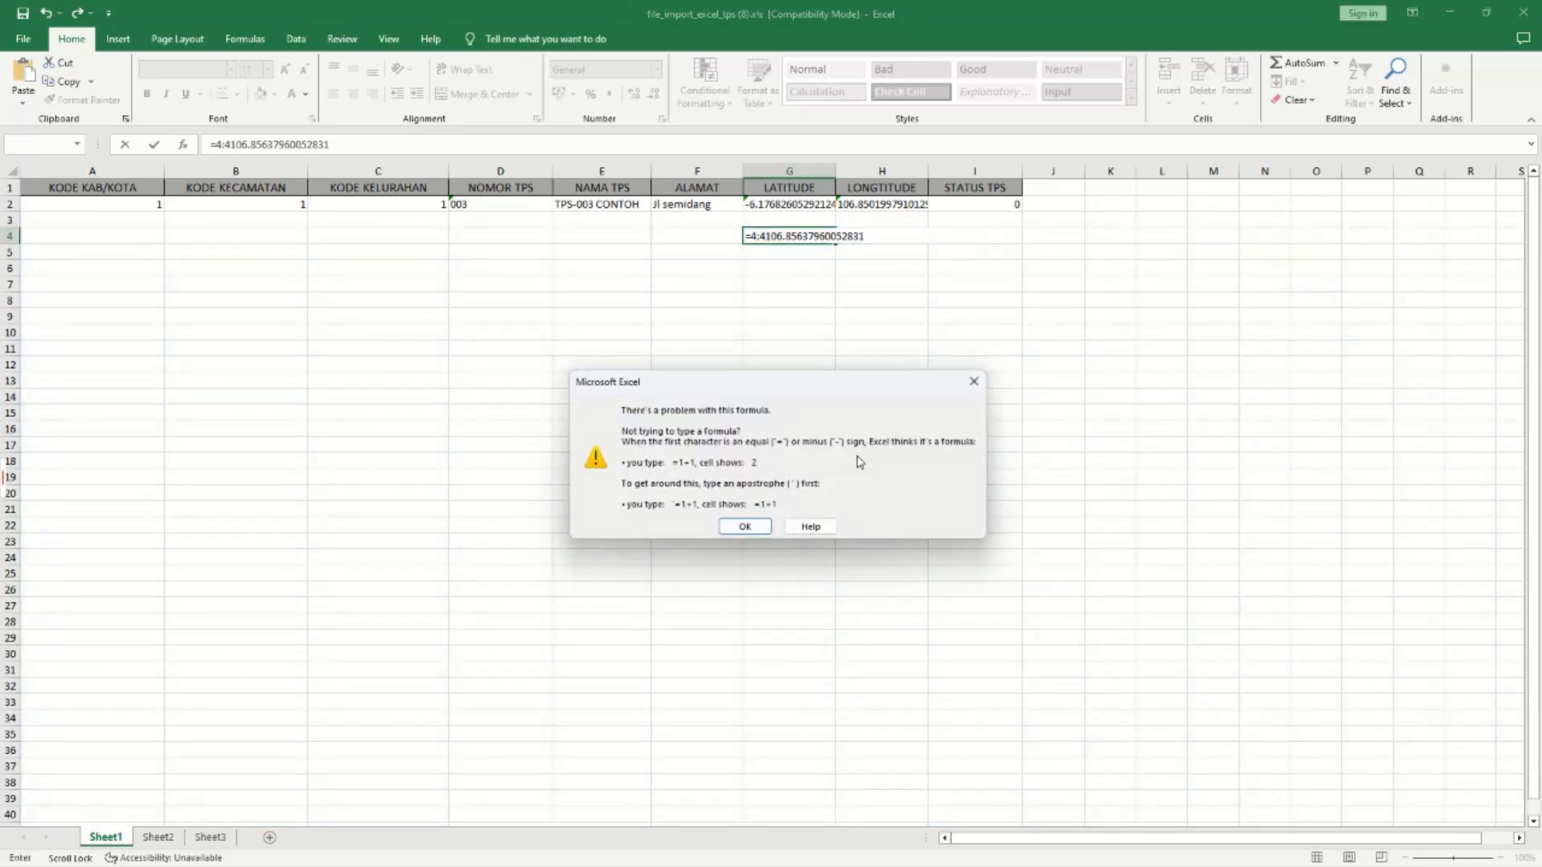
{"action": "left_click", "coordinate": [744, 523]}
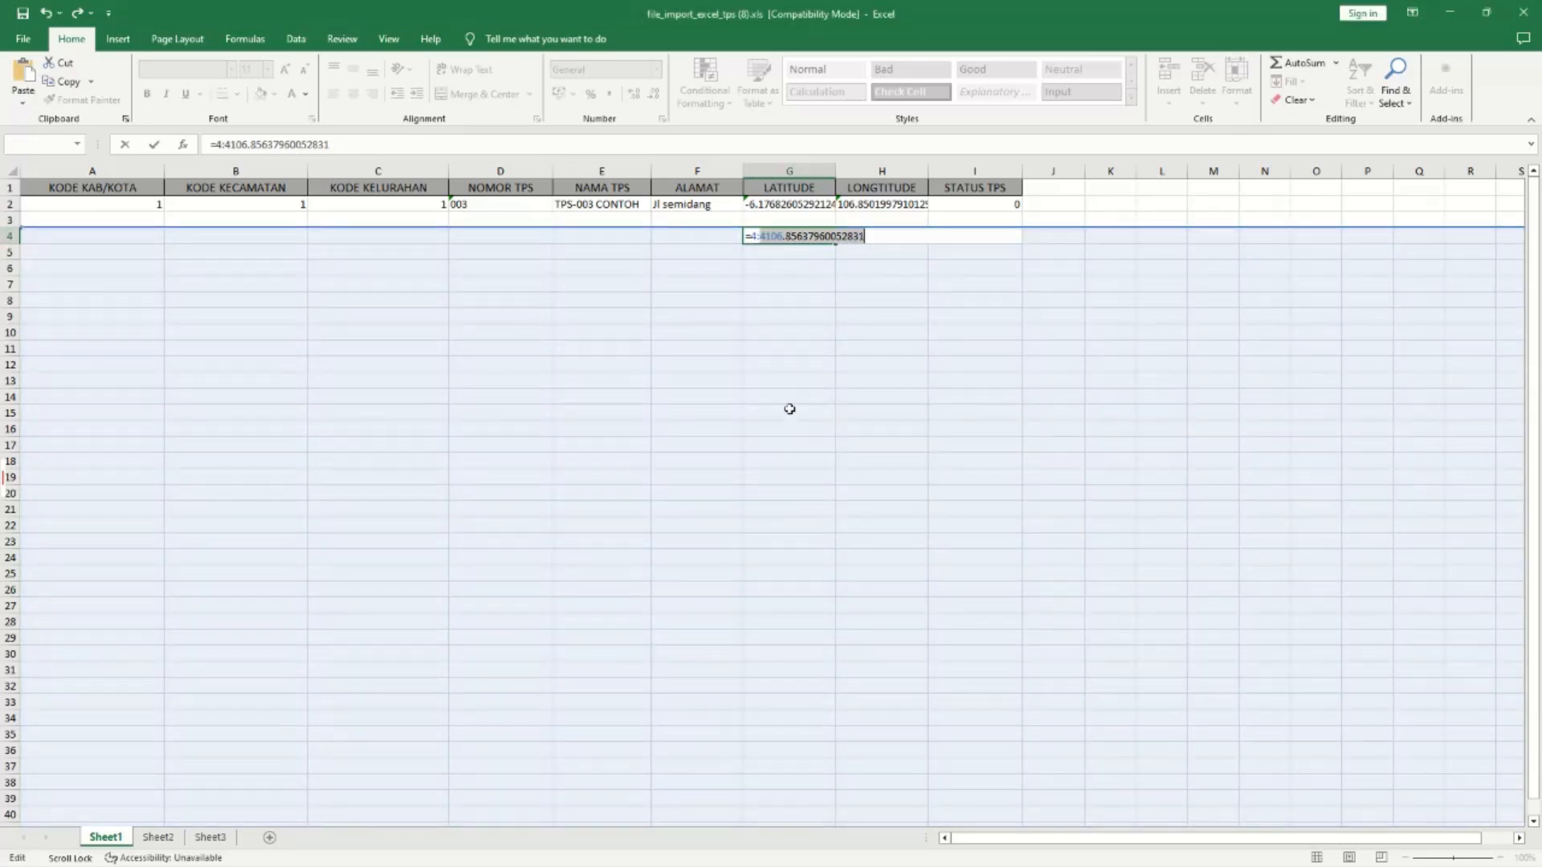
{"action": "left_click", "coordinate": [806, 371]}
{"action": "key", "text": "Return"}
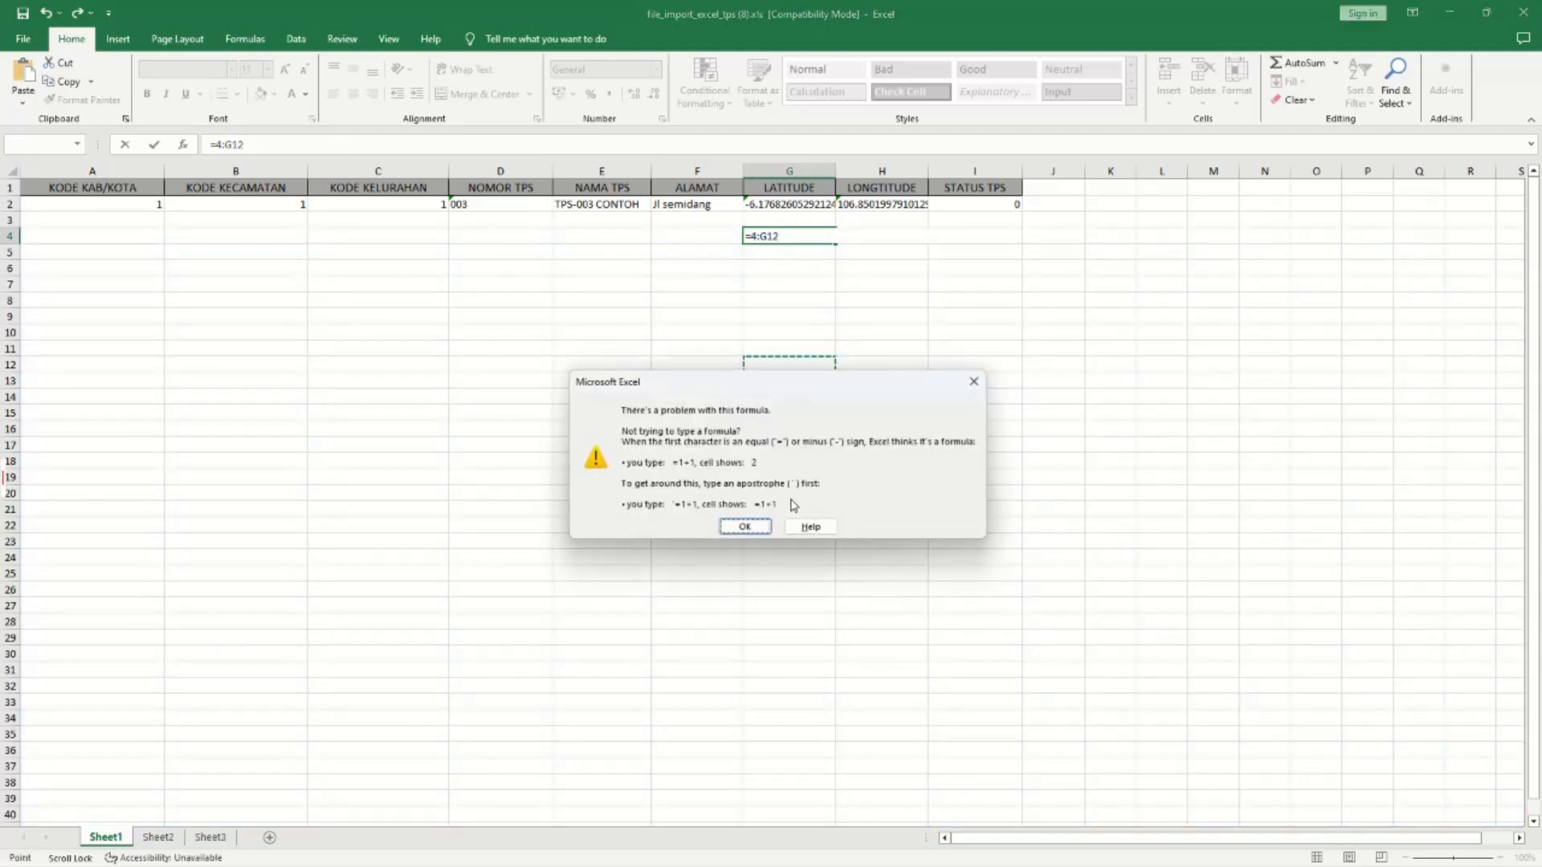
{"action": "left_click", "coordinate": [759, 528]}
Clear the broken entry from G4 and continue saving in .xls format.
{"action": "left_click", "coordinate": [781, 238]}
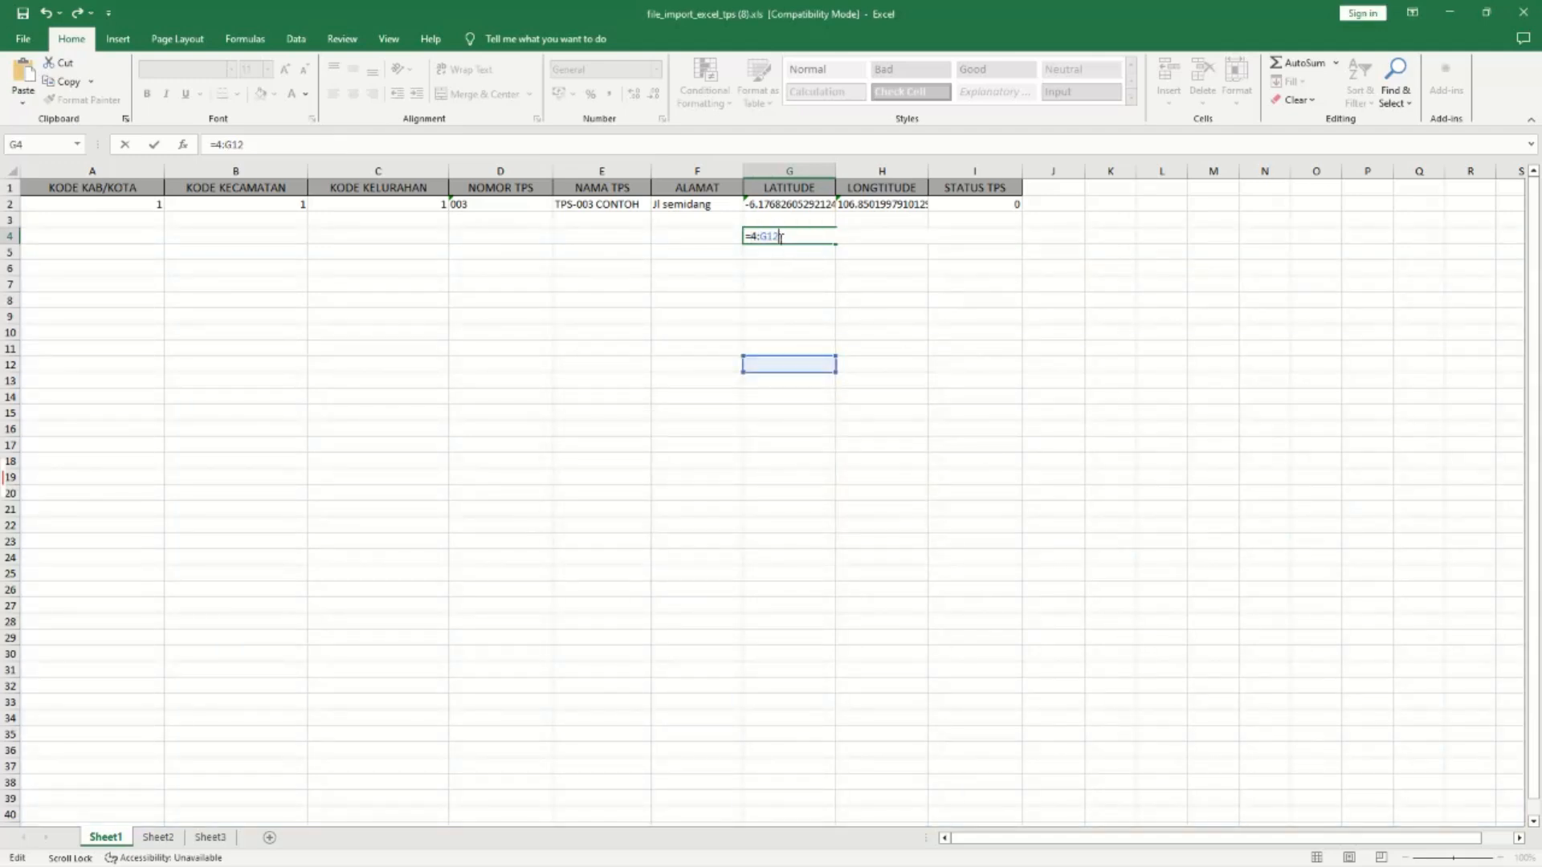
{"action": "key", "text": "BackSpace"}
{"action": "key", "text": "BackSpace"}
{"action": "key", "text": "BackSpace"}
{"action": "key", "text": "BackSpace"}
{"action": "key", "text": "BackSpace"}
{"action": "key", "text": "BackSpace"}
{"action": "left_click", "coordinate": [810, 275]}
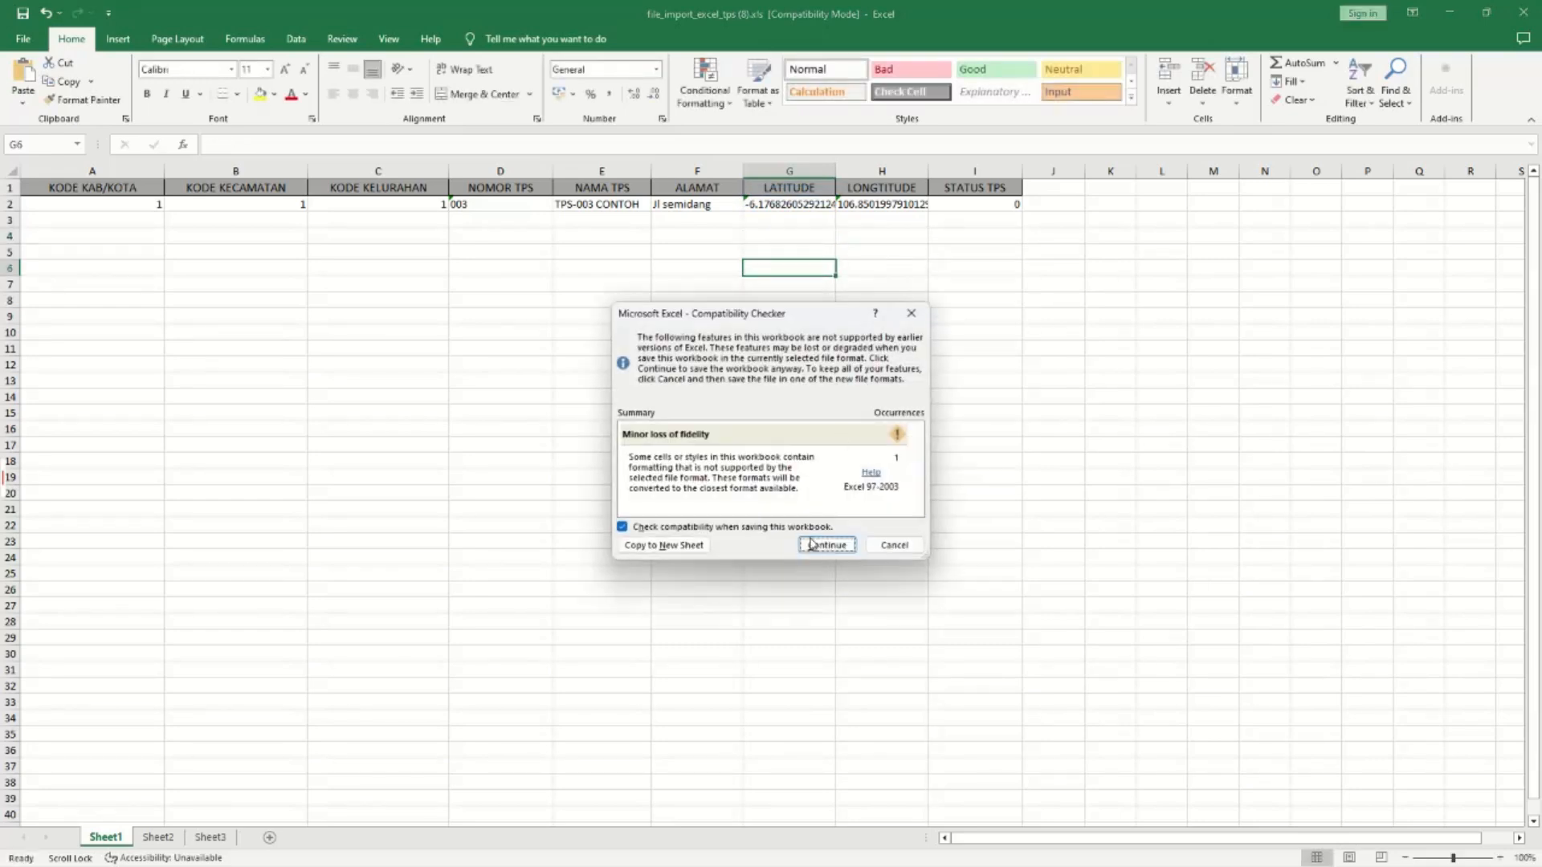
{"action": "left_click", "coordinate": [815, 543]}
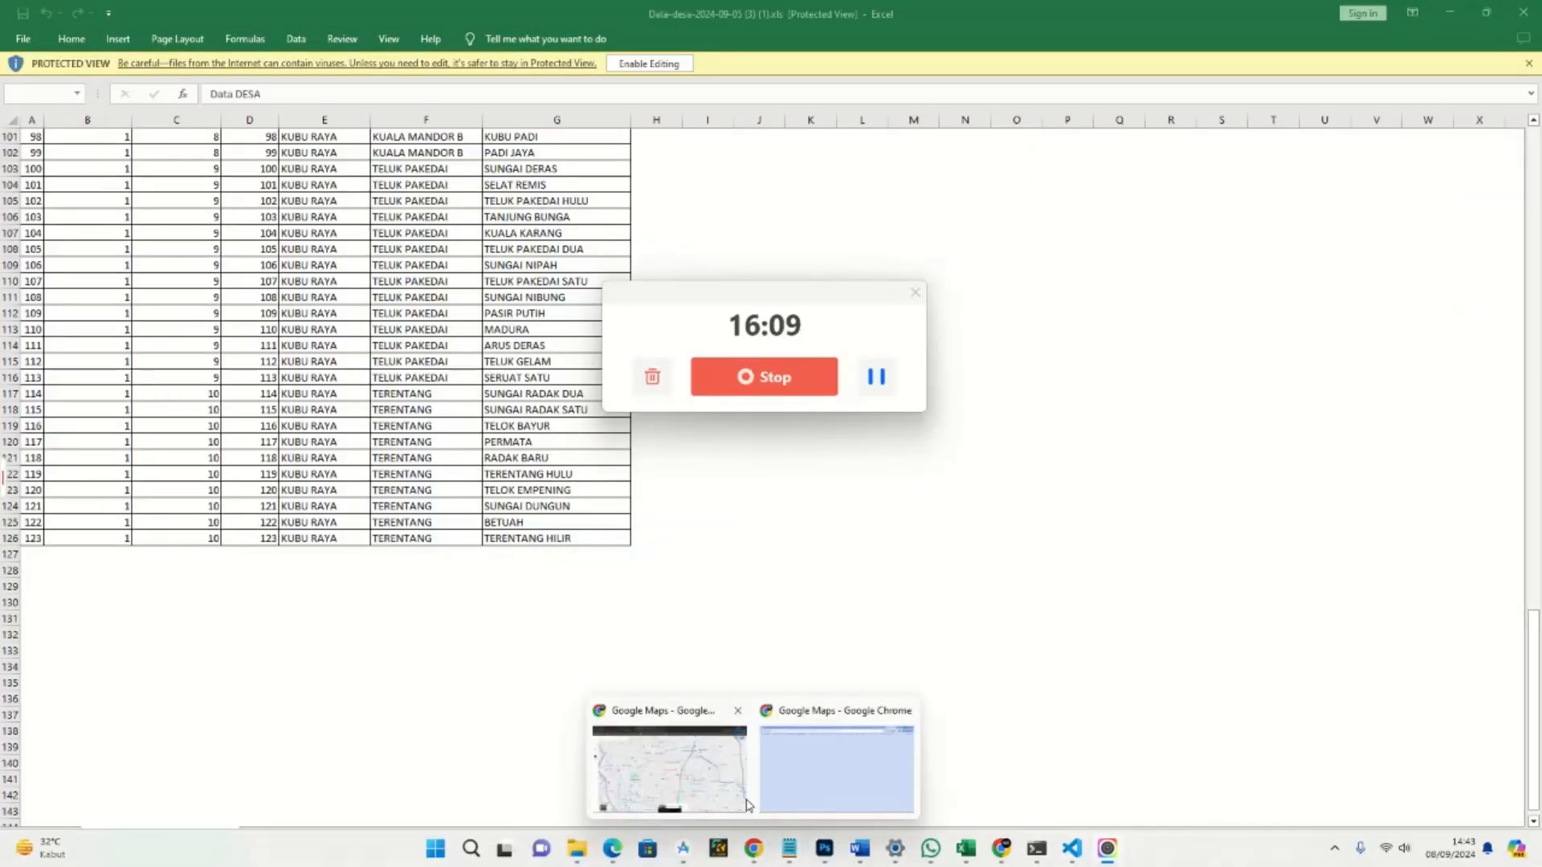
Go to the TPS list page in PILKADA 2024.
{"action": "left_click", "coordinate": [690, 771]}
{"action": "left_click", "coordinate": [159, 8]}
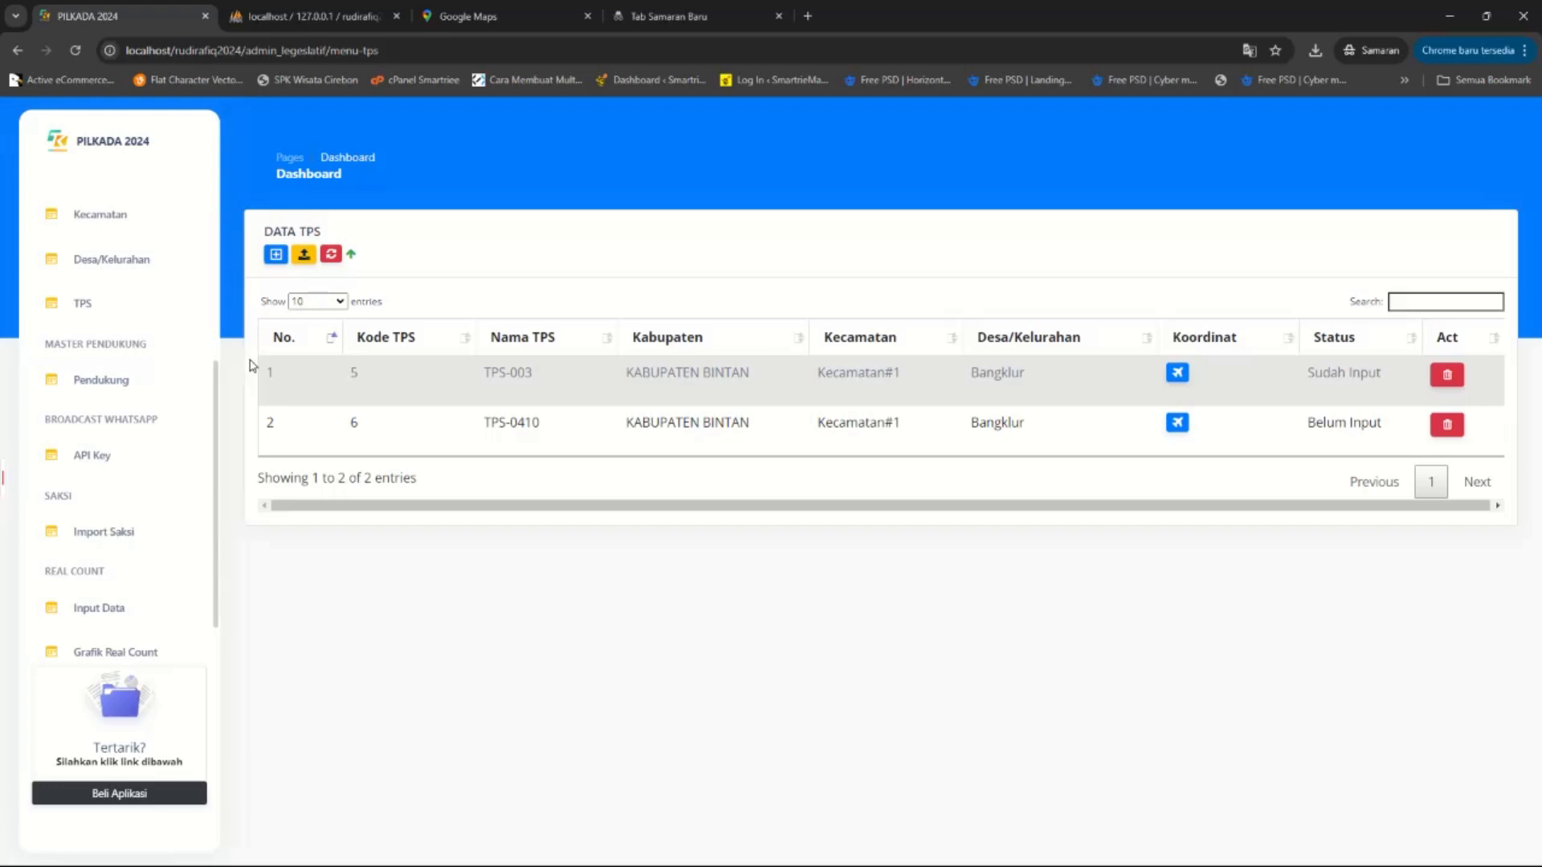
{"action": "left_click", "coordinate": [119, 311]}
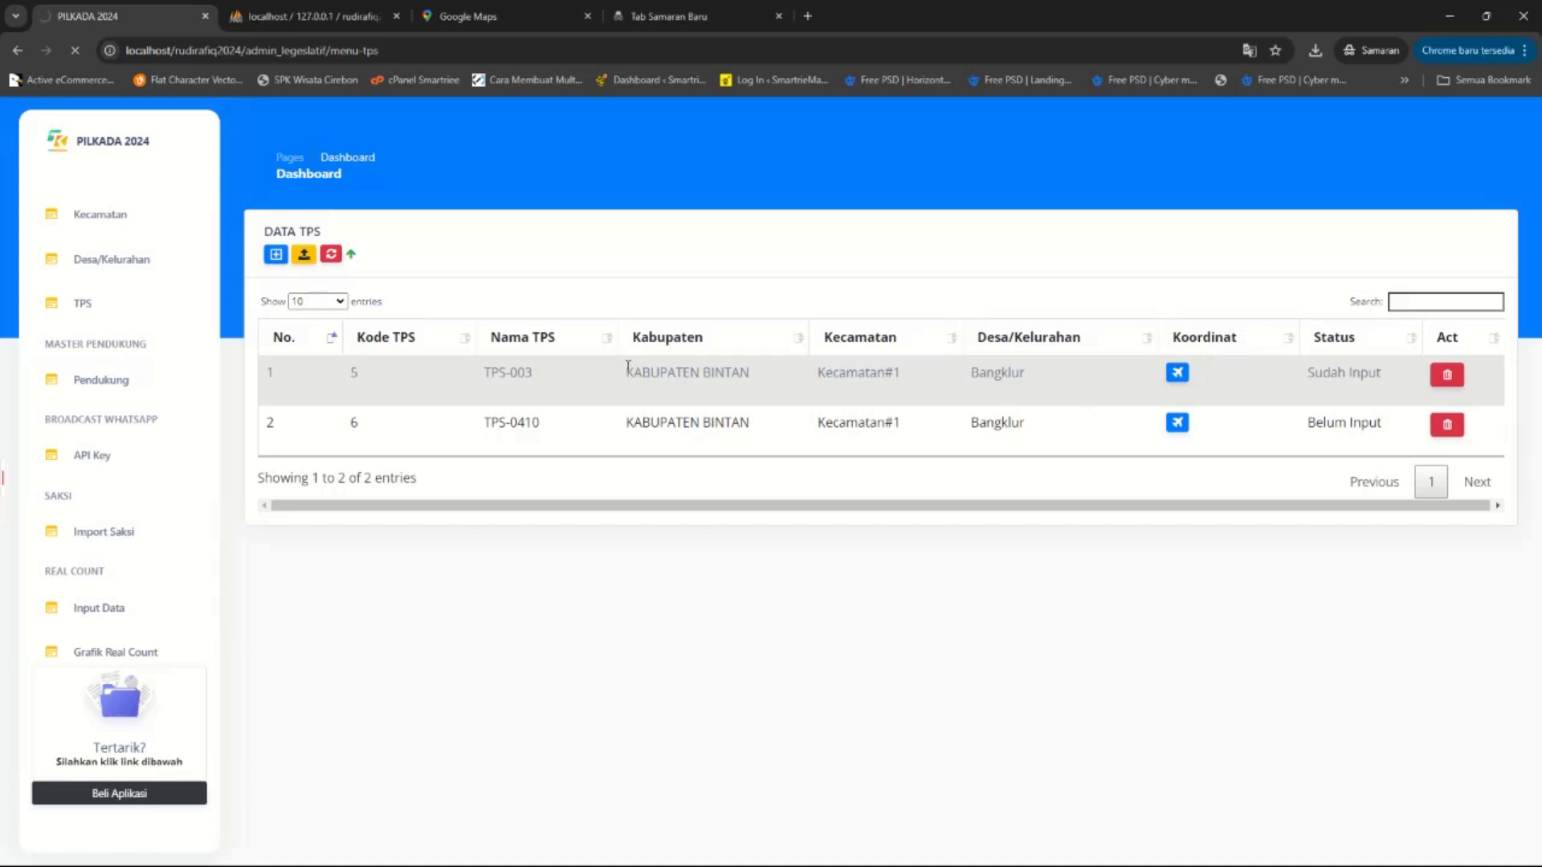
{"action": "left_click", "coordinate": [558, 8]}
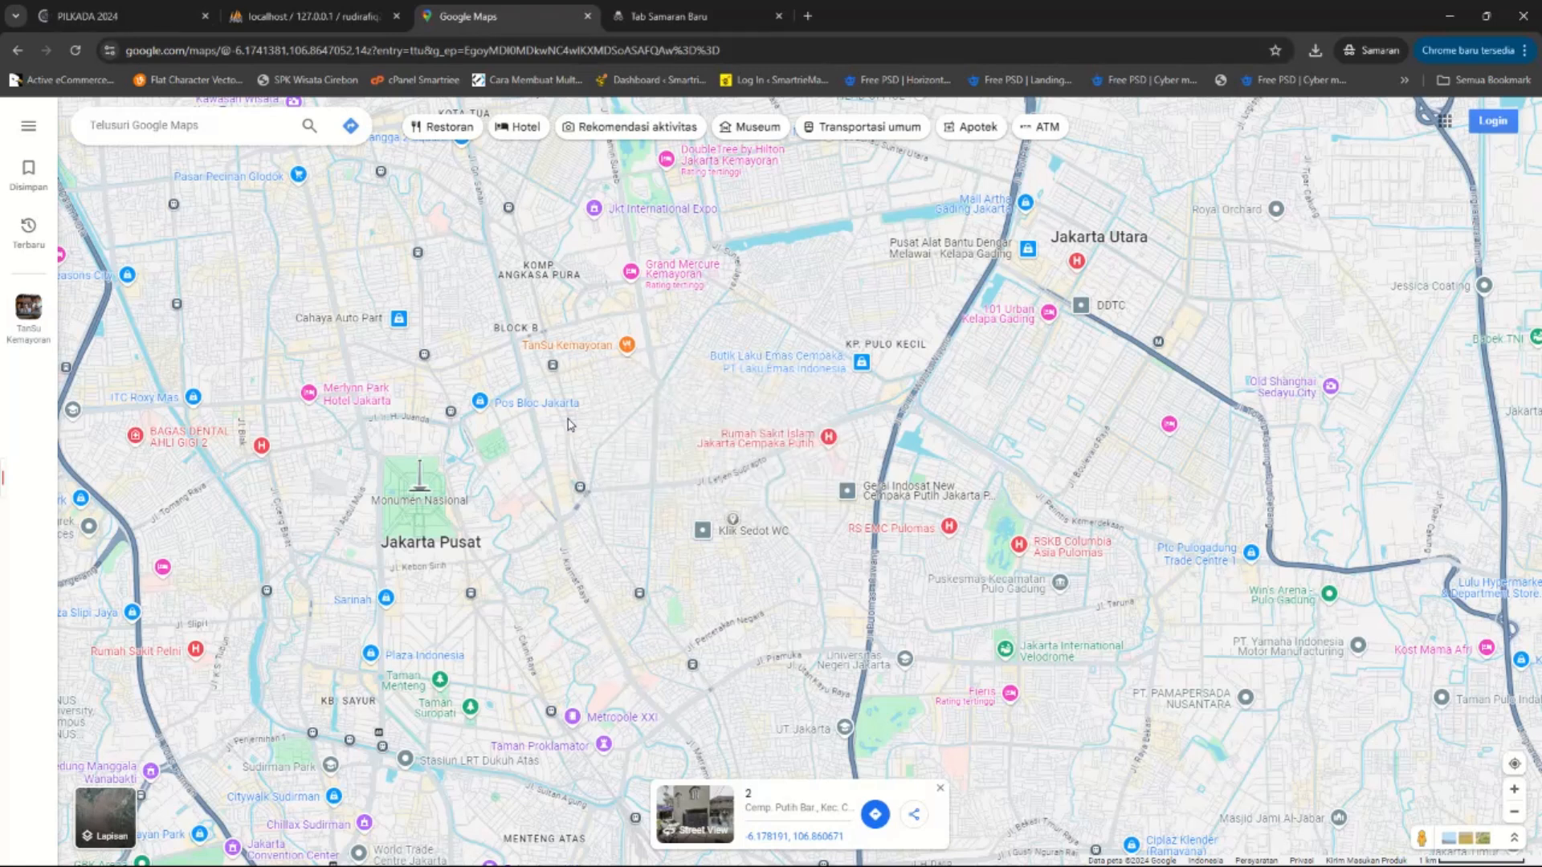
{"action": "left_click", "coordinate": [120, 17]}
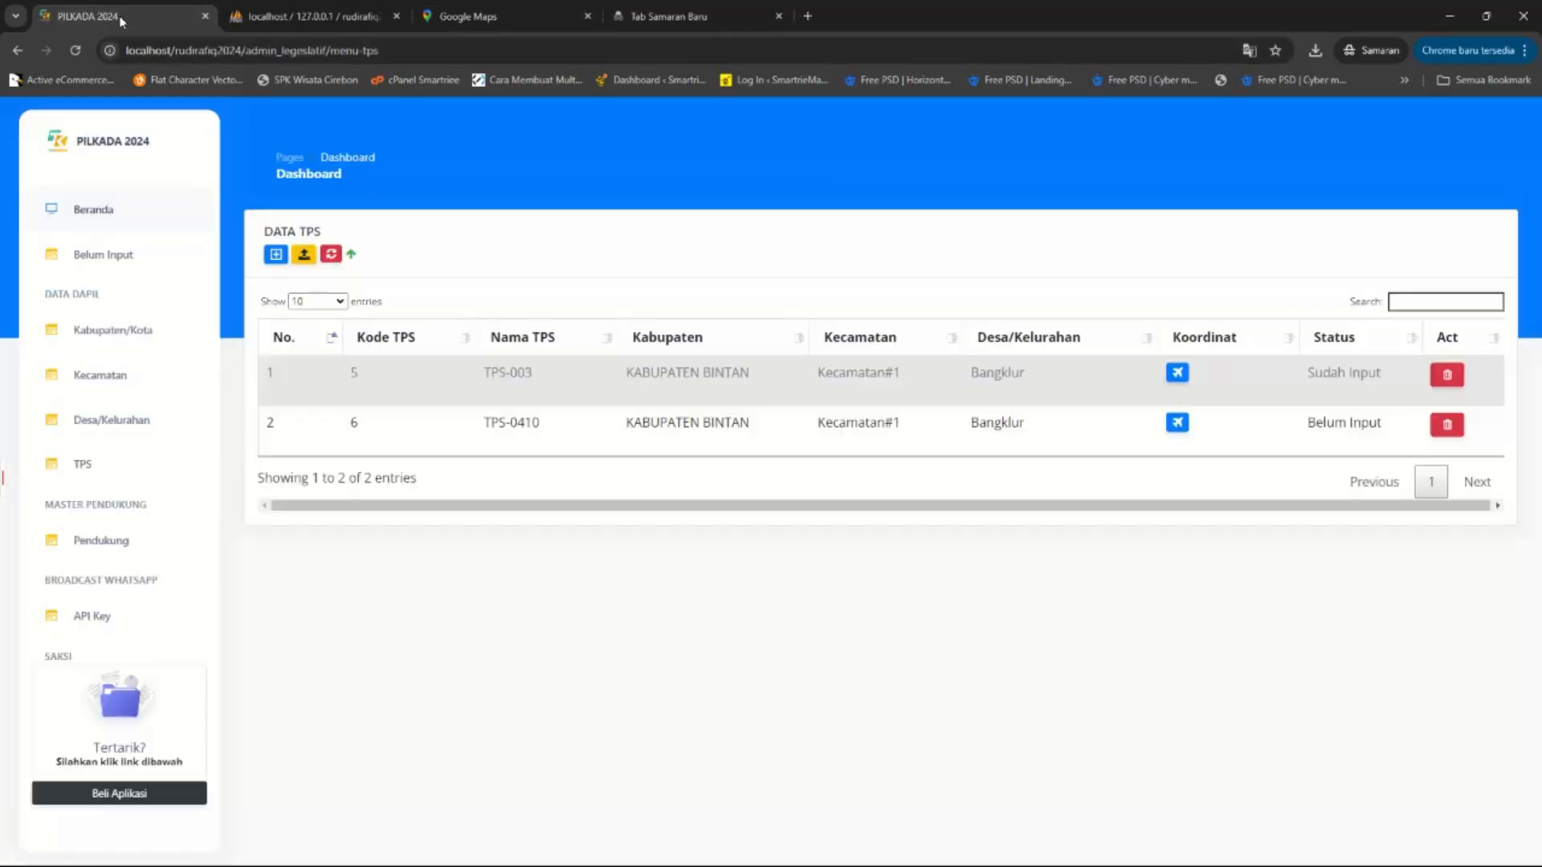
Import file_import_excel_tps (8).xls from Downloads and check the new TPS-003 CONTOH entry.
{"action": "left_click", "coordinate": [276, 252]}
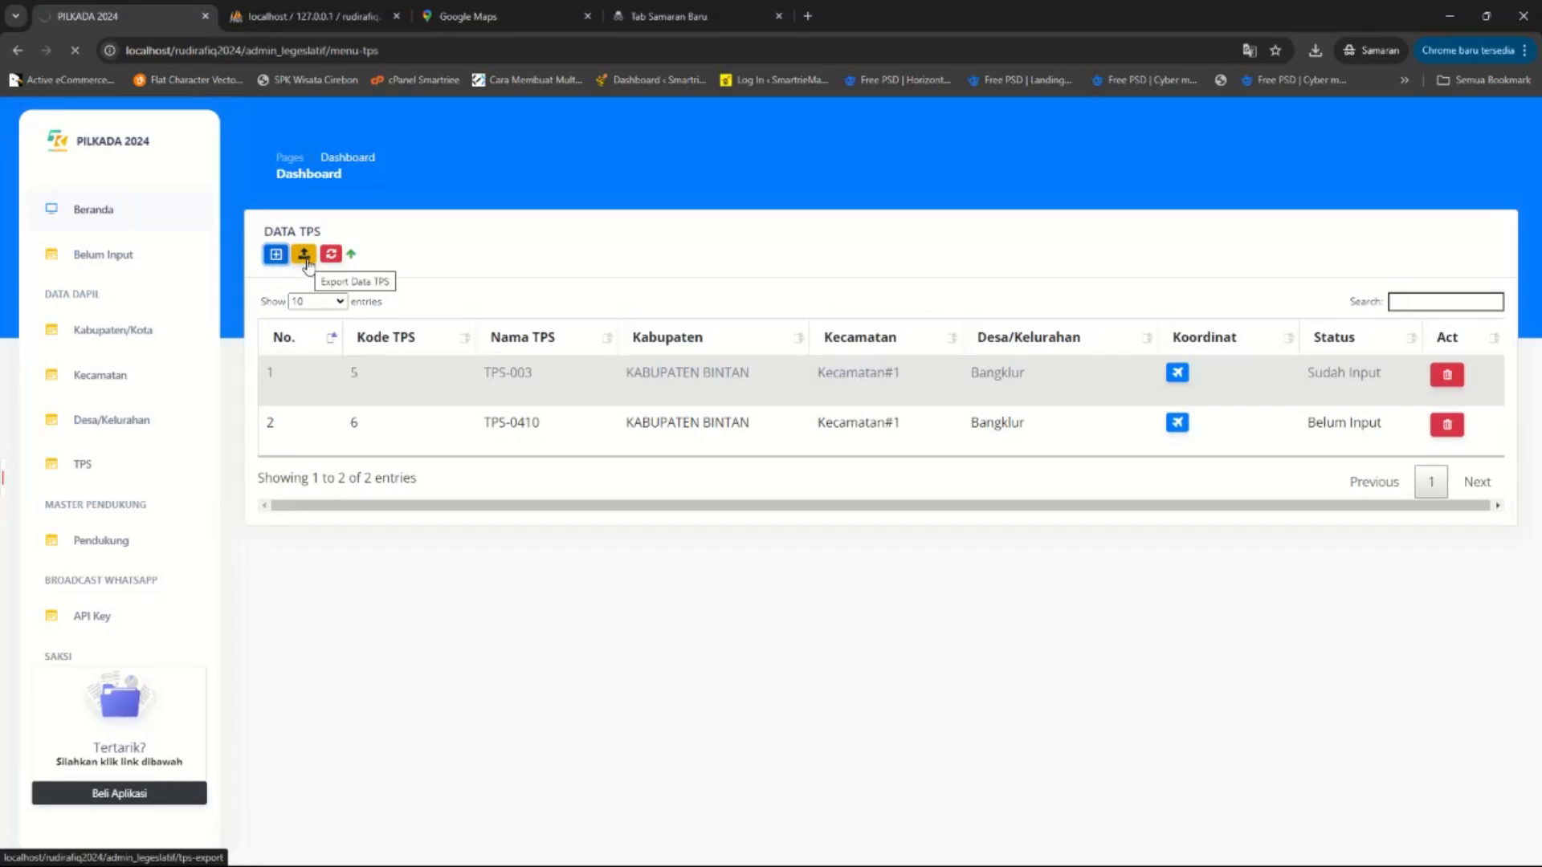
{"action": "left_click", "coordinate": [489, 378]}
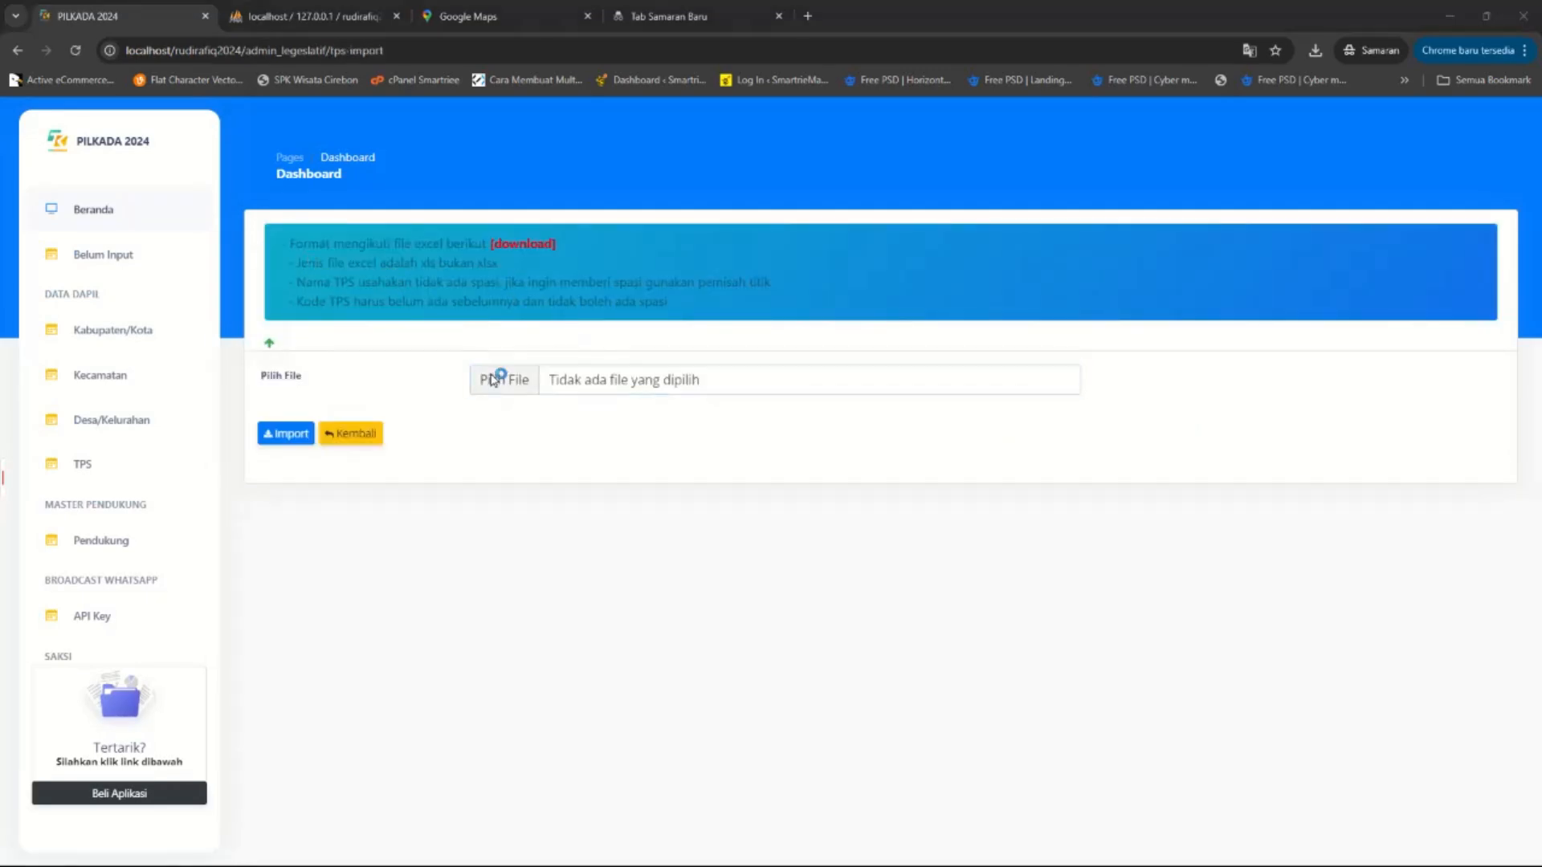
{"action": "left_click", "coordinate": [71, 237]}
{"action": "double_click", "coordinate": [193, 172]}
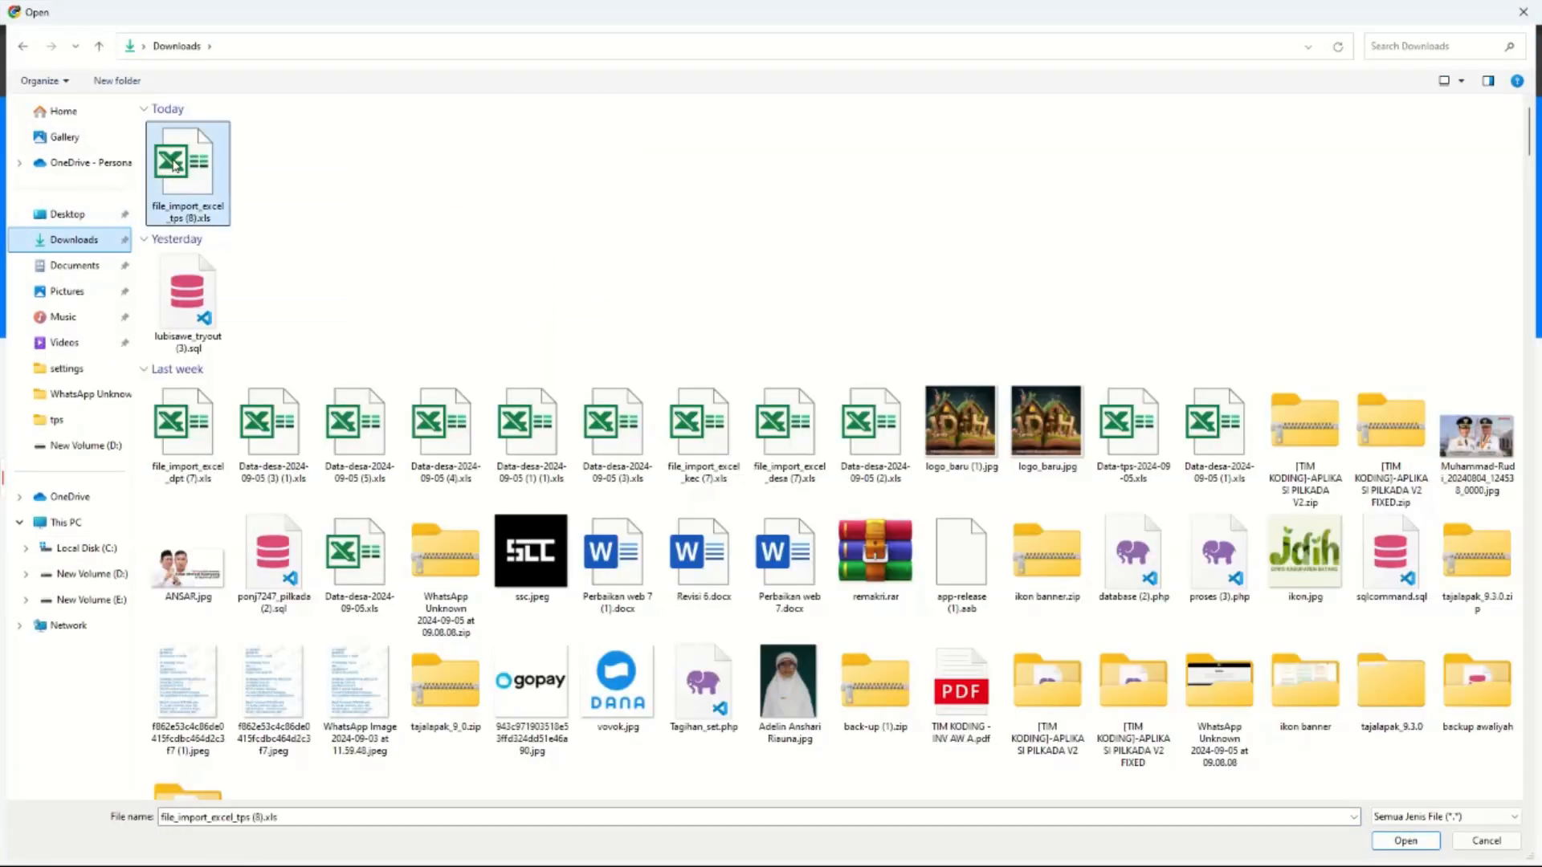
{"action": "left_click", "coordinate": [291, 435]}
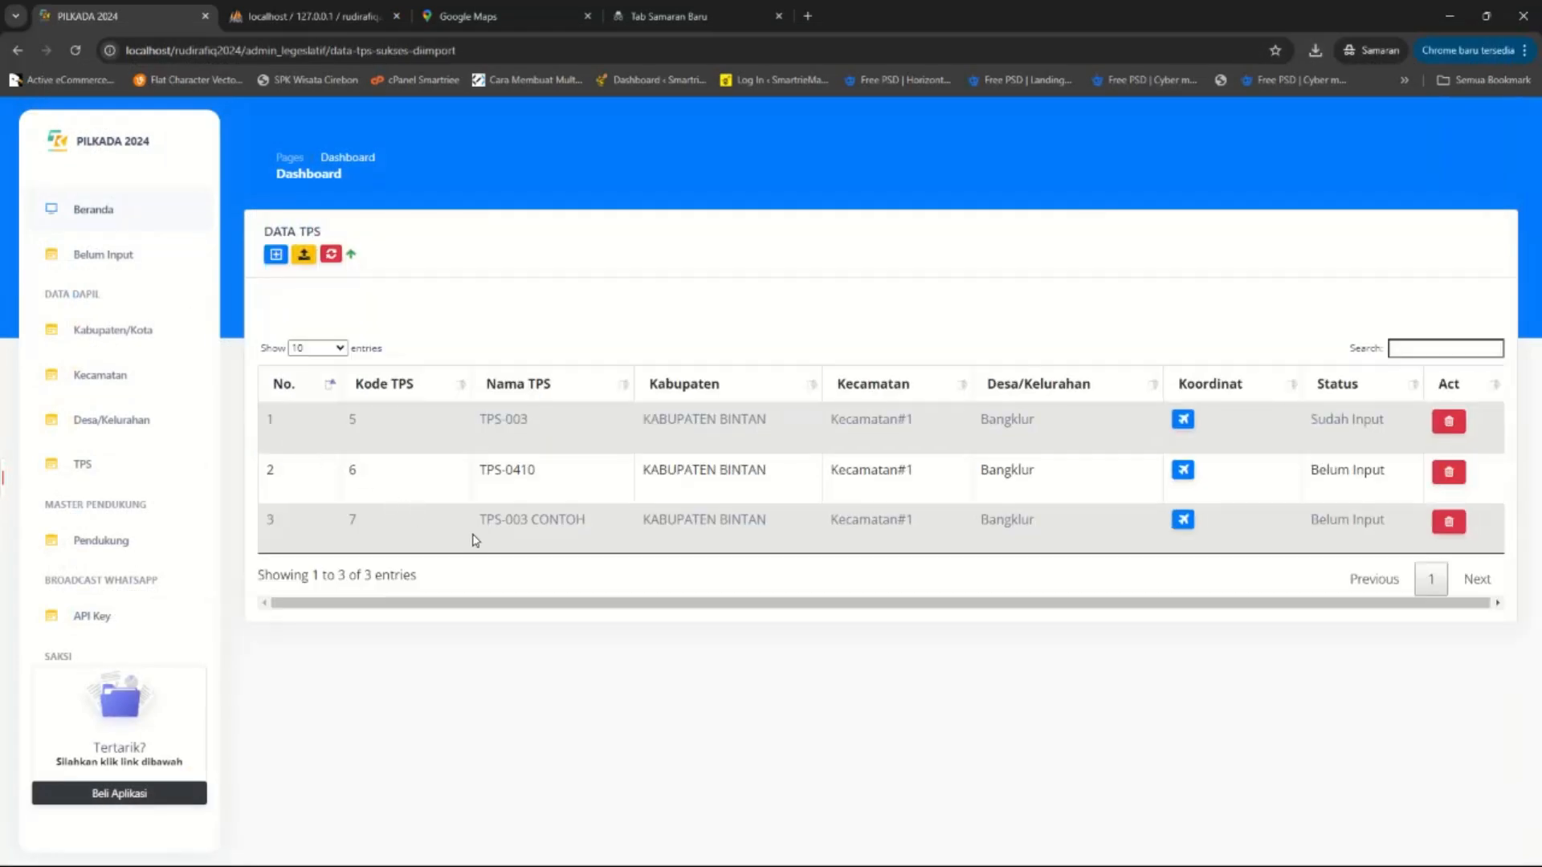
{"action": "left_click_drag", "start_coordinate": [481, 518], "coordinate": [603, 523]}
{"action": "left_click", "coordinate": [602, 524]}
{"action": "left_click_drag", "start_coordinate": [645, 516], "coordinate": [916, 530]}
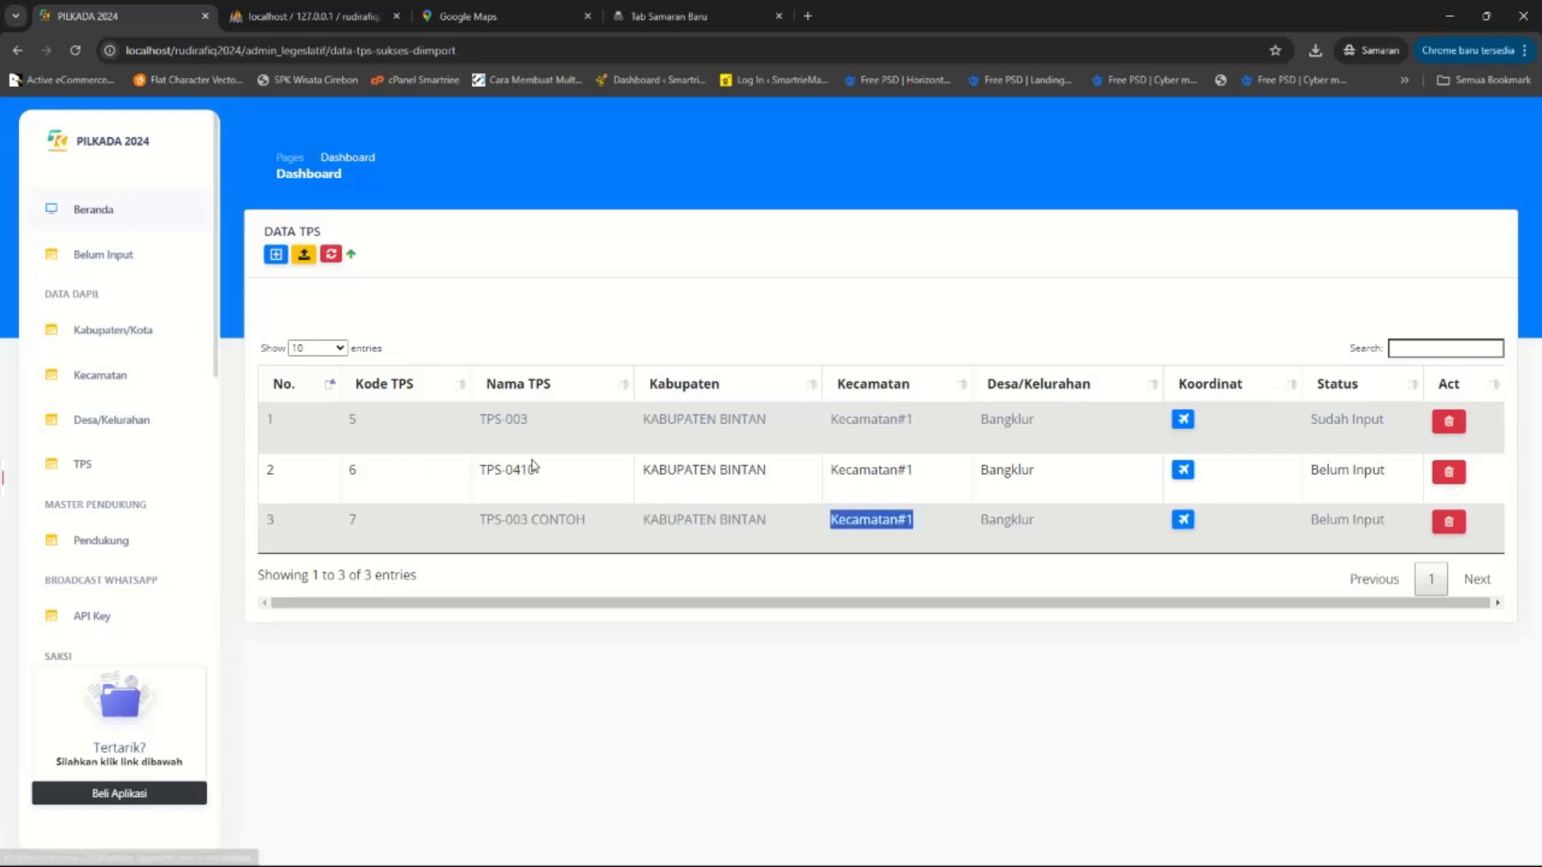
{"action": "left_click_drag", "start_coordinate": [982, 518], "coordinate": [1110, 522]}
{"action": "left_click_drag", "start_coordinate": [1318, 519], "coordinate": [1357, 522]}
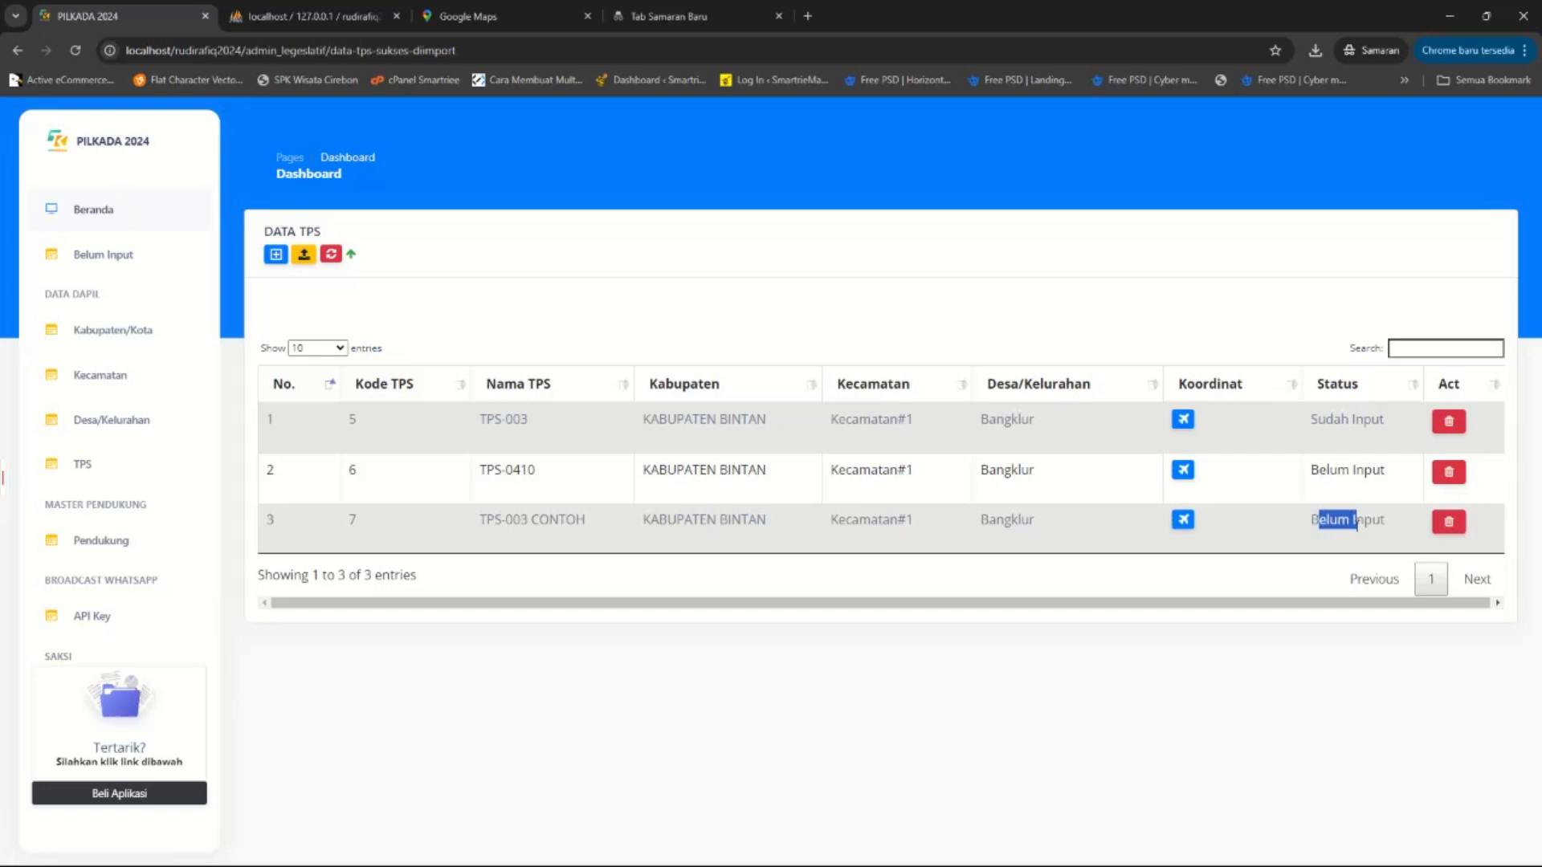
{"action": "left_click", "coordinate": [1184, 527]}
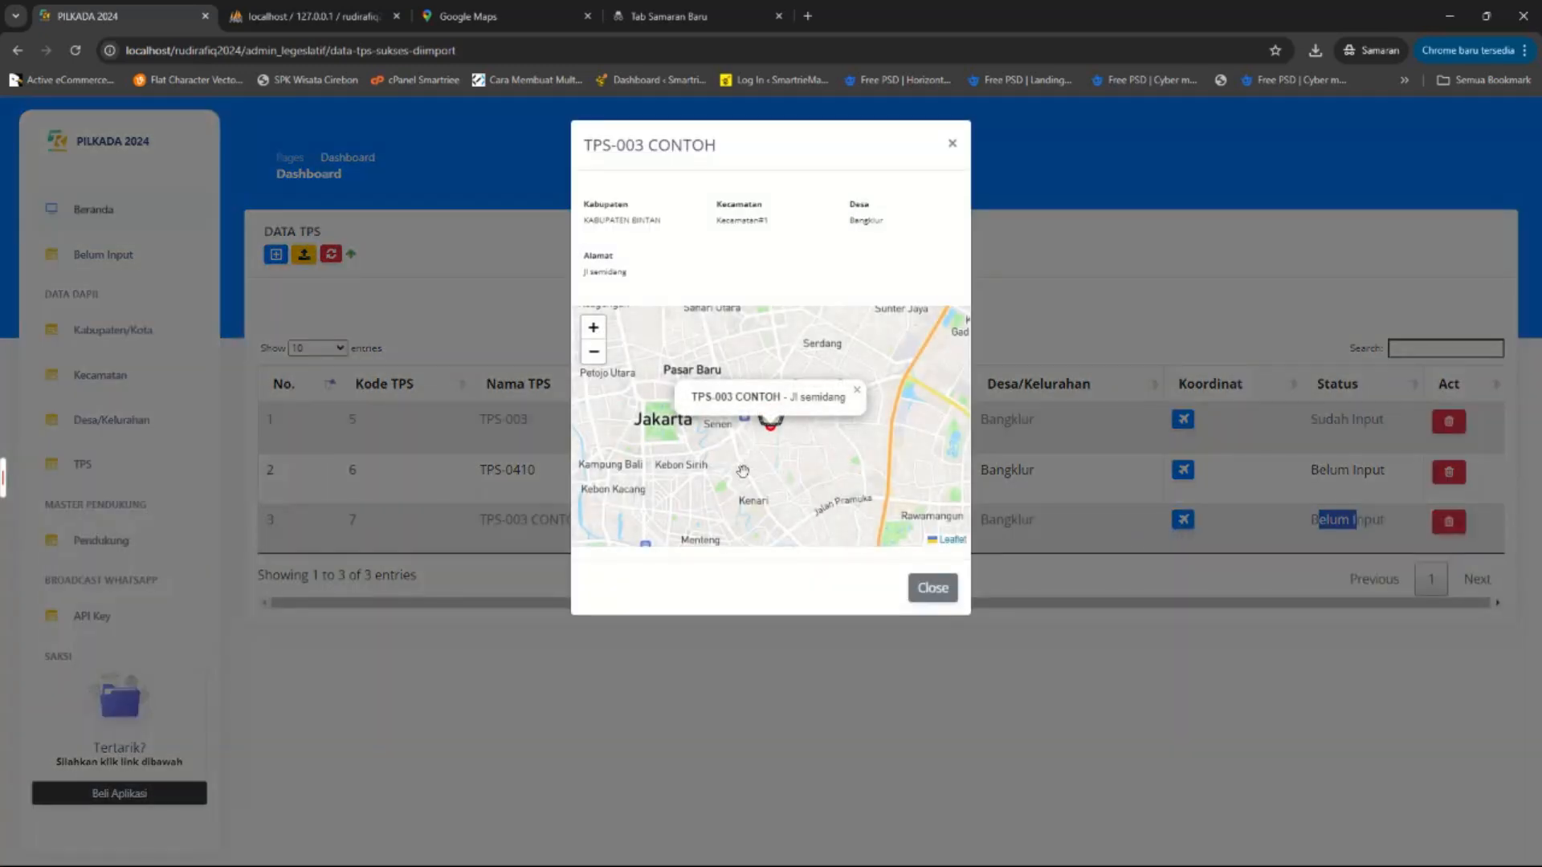
{"action": "scroll", "coordinate": [746, 461], "scroll_direction": "up", "scroll_amount": 1}
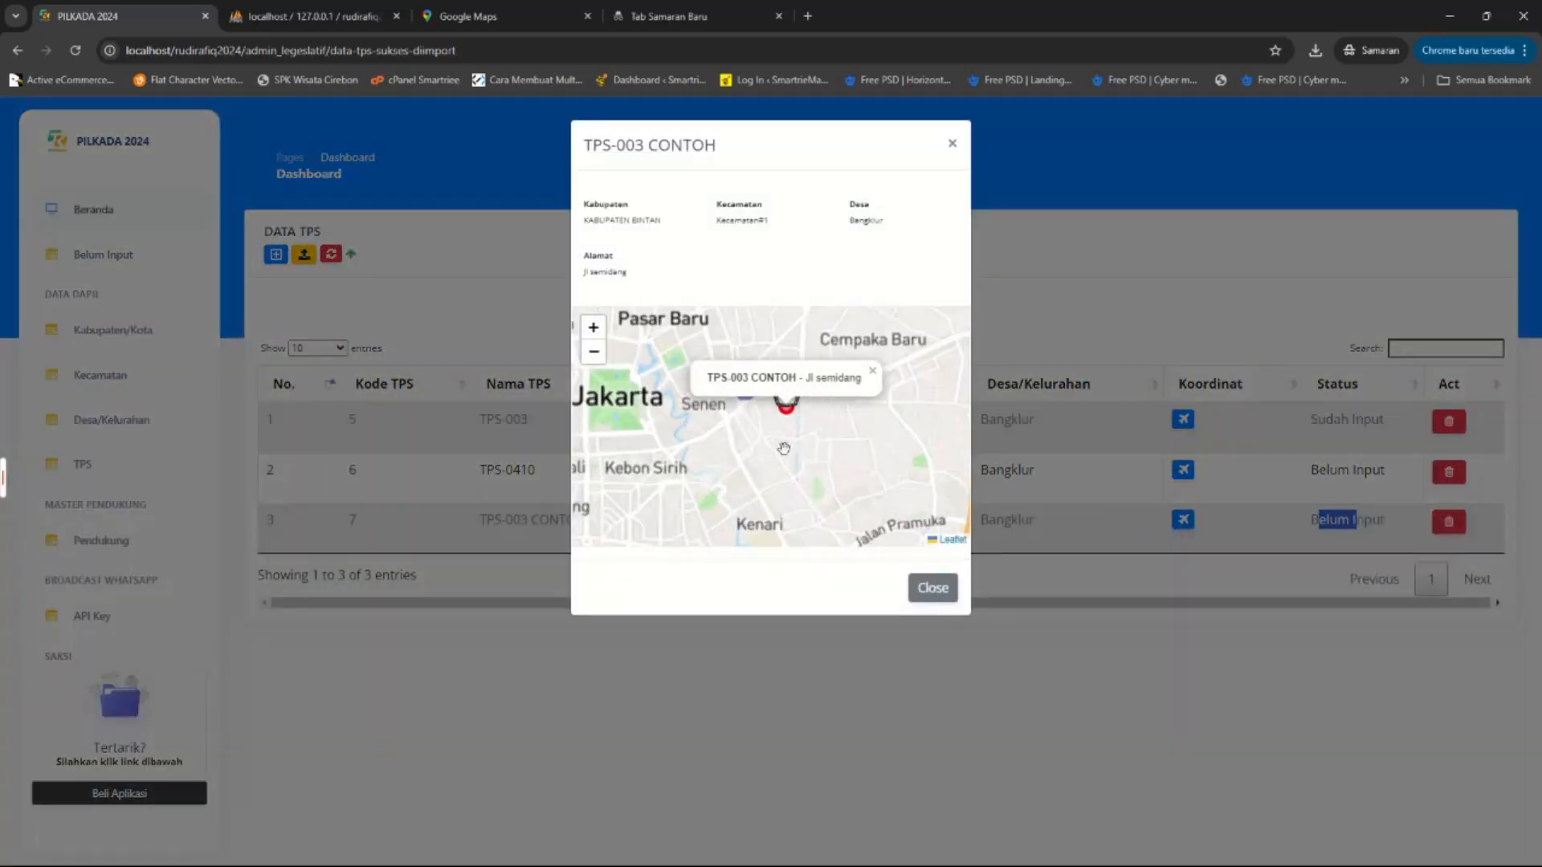
{"action": "scroll", "coordinate": [792, 448], "scroll_direction": "down", "scroll_amount": 2}
{"action": "scroll", "coordinate": [794, 481], "scroll_direction": "up", "scroll_amount": 2}
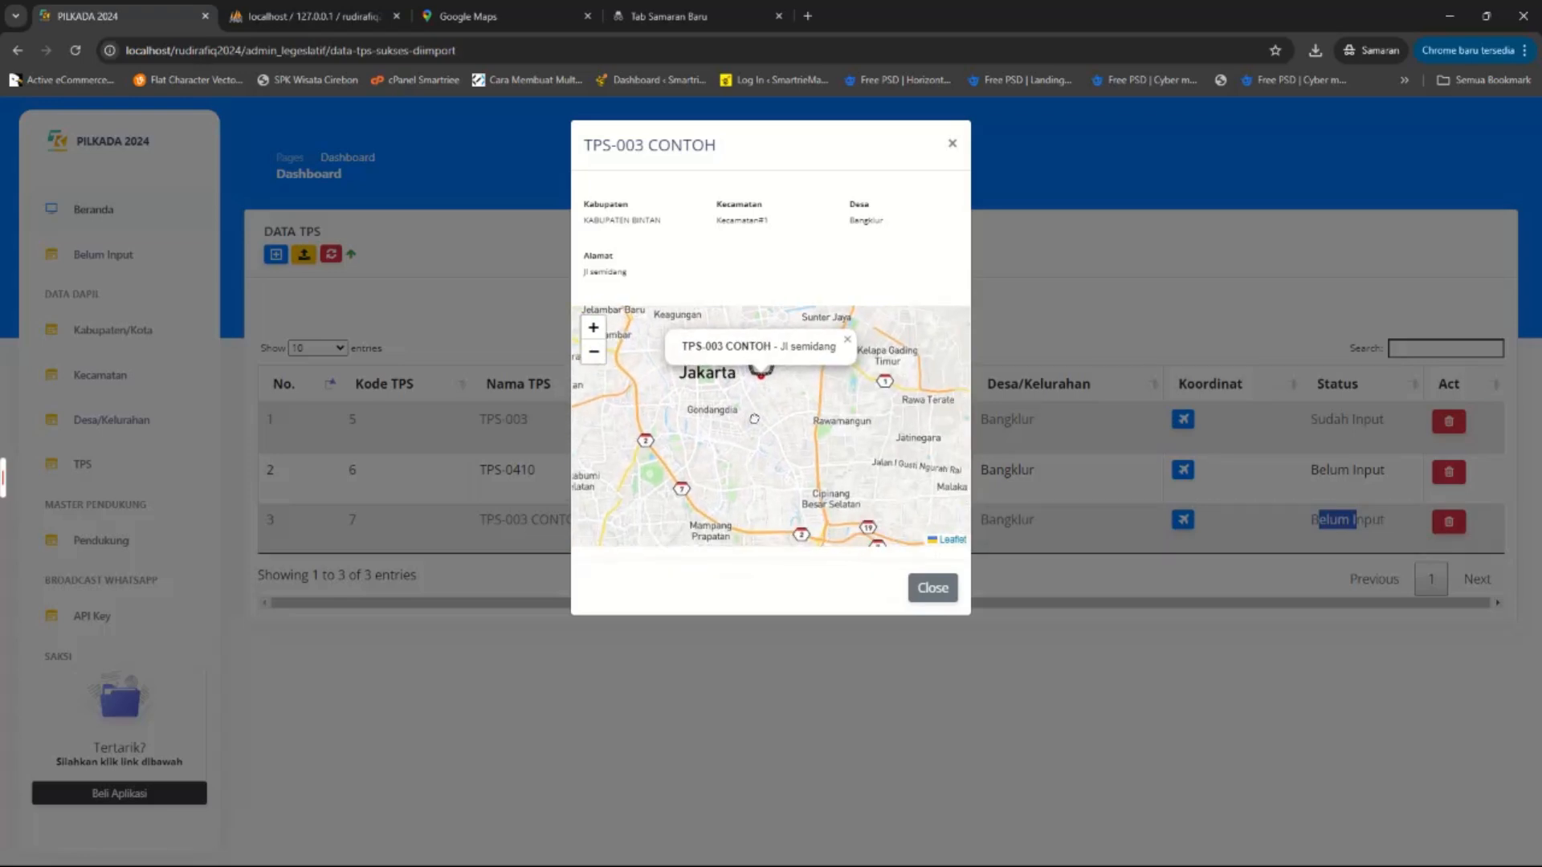
{"action": "scroll", "coordinate": [745, 469], "scroll_direction": "up", "scroll_amount": 1}
{"action": "scroll", "coordinate": [763, 430], "scroll_direction": "up", "scroll_amount": 1}
{"action": "scroll", "coordinate": [769, 446], "scroll_direction": "up", "scroll_amount": 1}
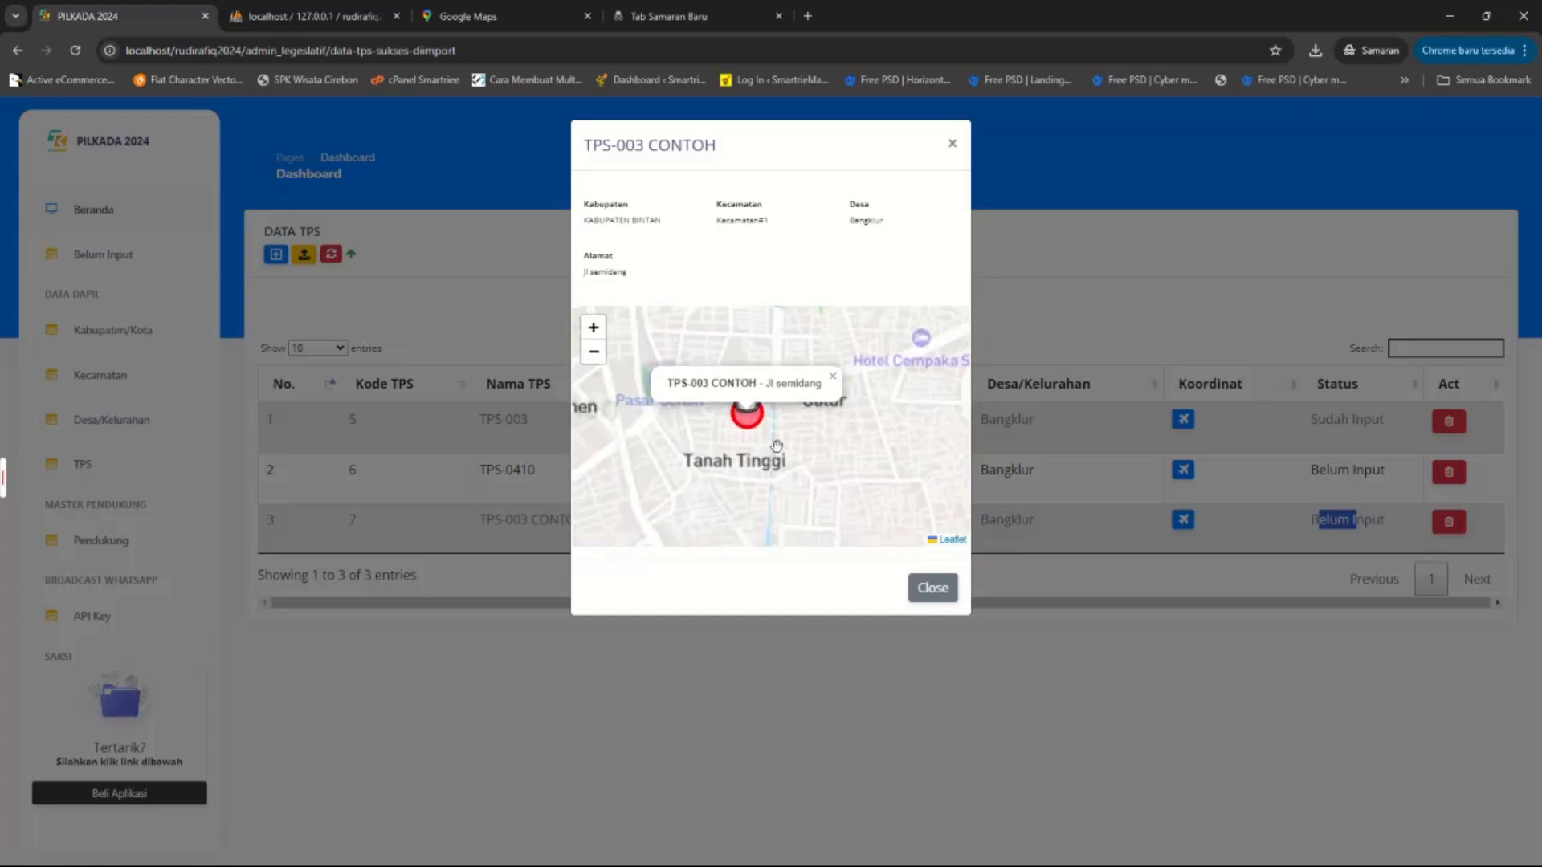
{"action": "left_click", "coordinate": [492, 16]}
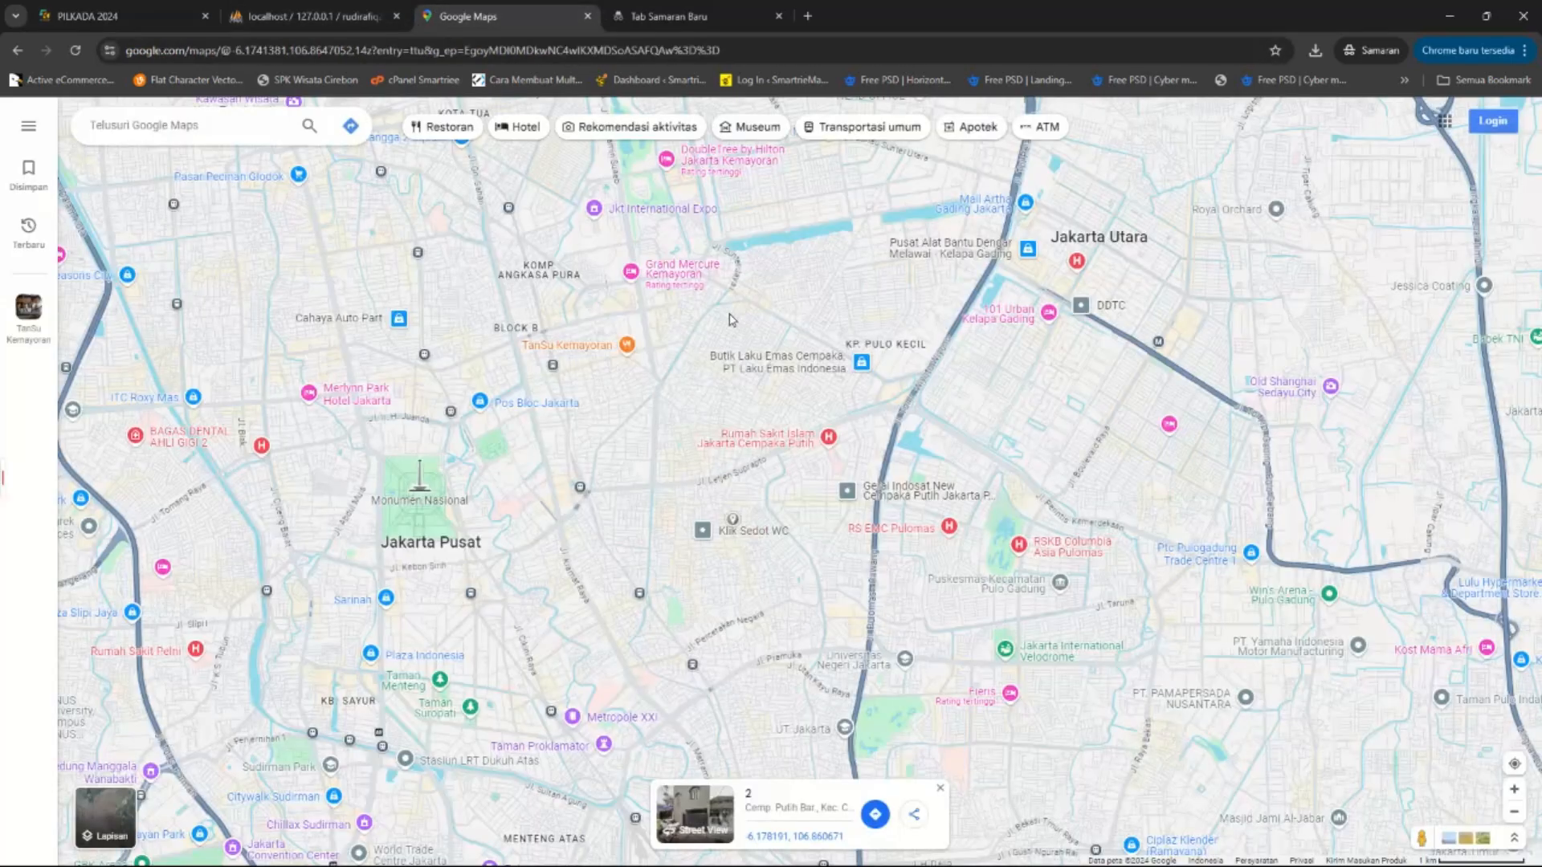
{"action": "scroll", "coordinate": [1002, 403], "scroll_direction": "down", "scroll_amount": 3}
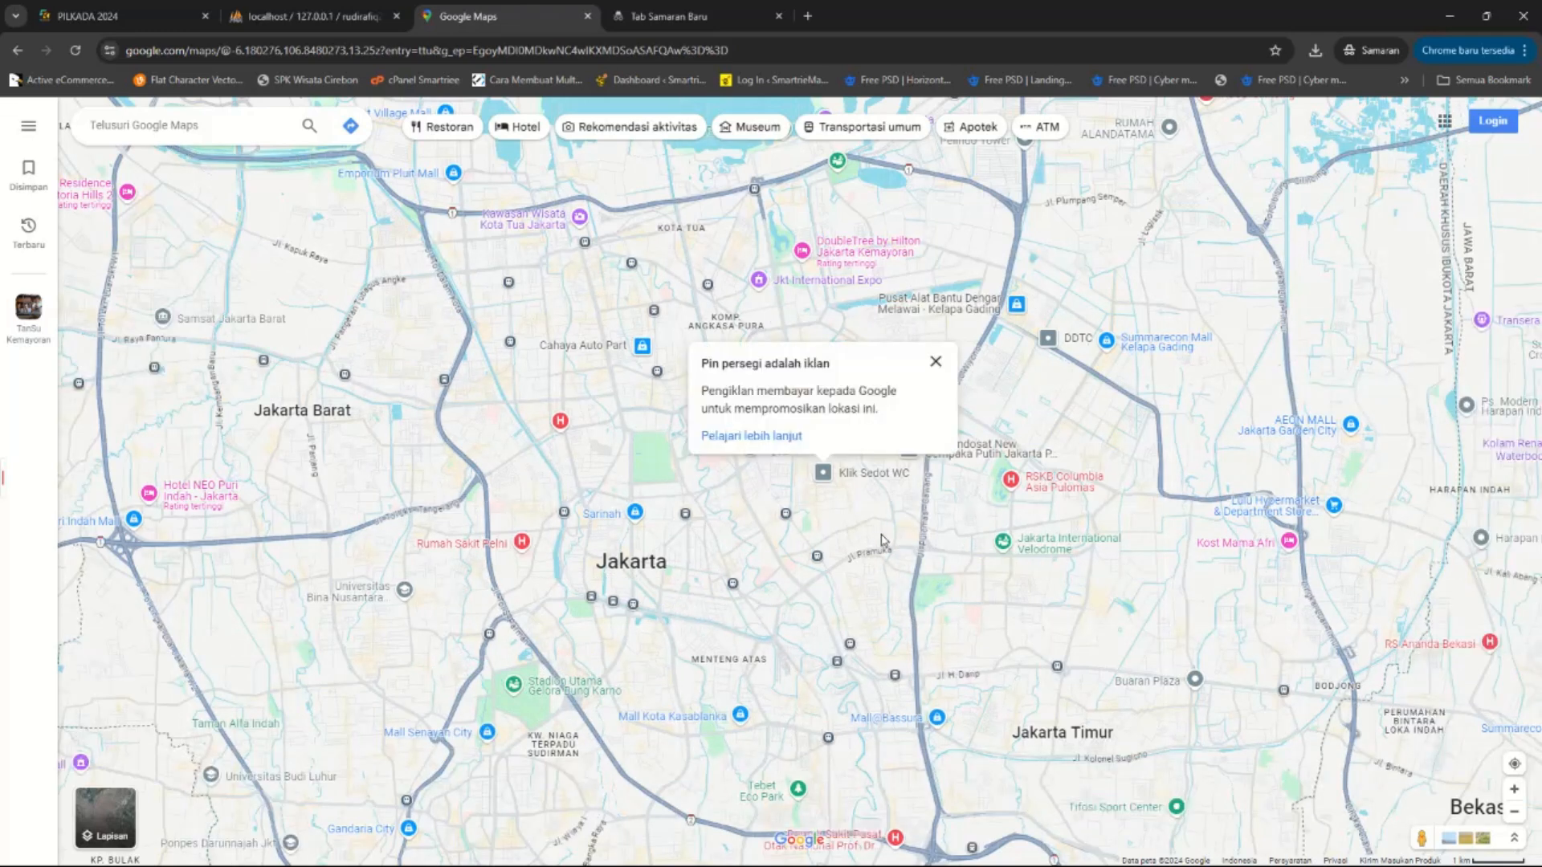
{"action": "scroll", "coordinate": [816, 511], "scroll_direction": "up", "scroll_amount": 1}
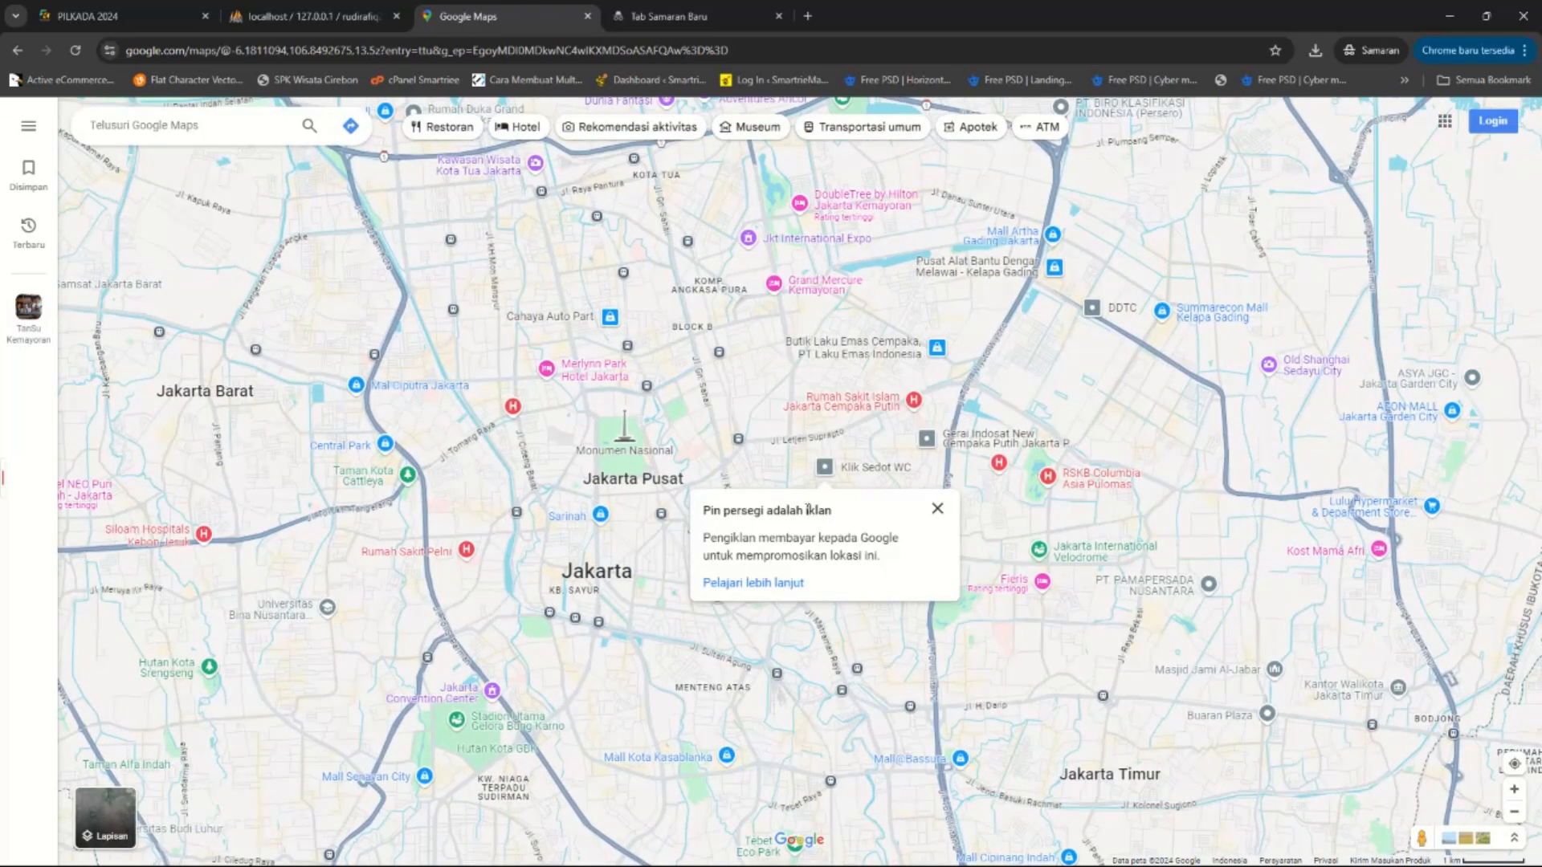
{"action": "scroll", "coordinate": [803, 509], "scroll_direction": "up", "scroll_amount": 1}
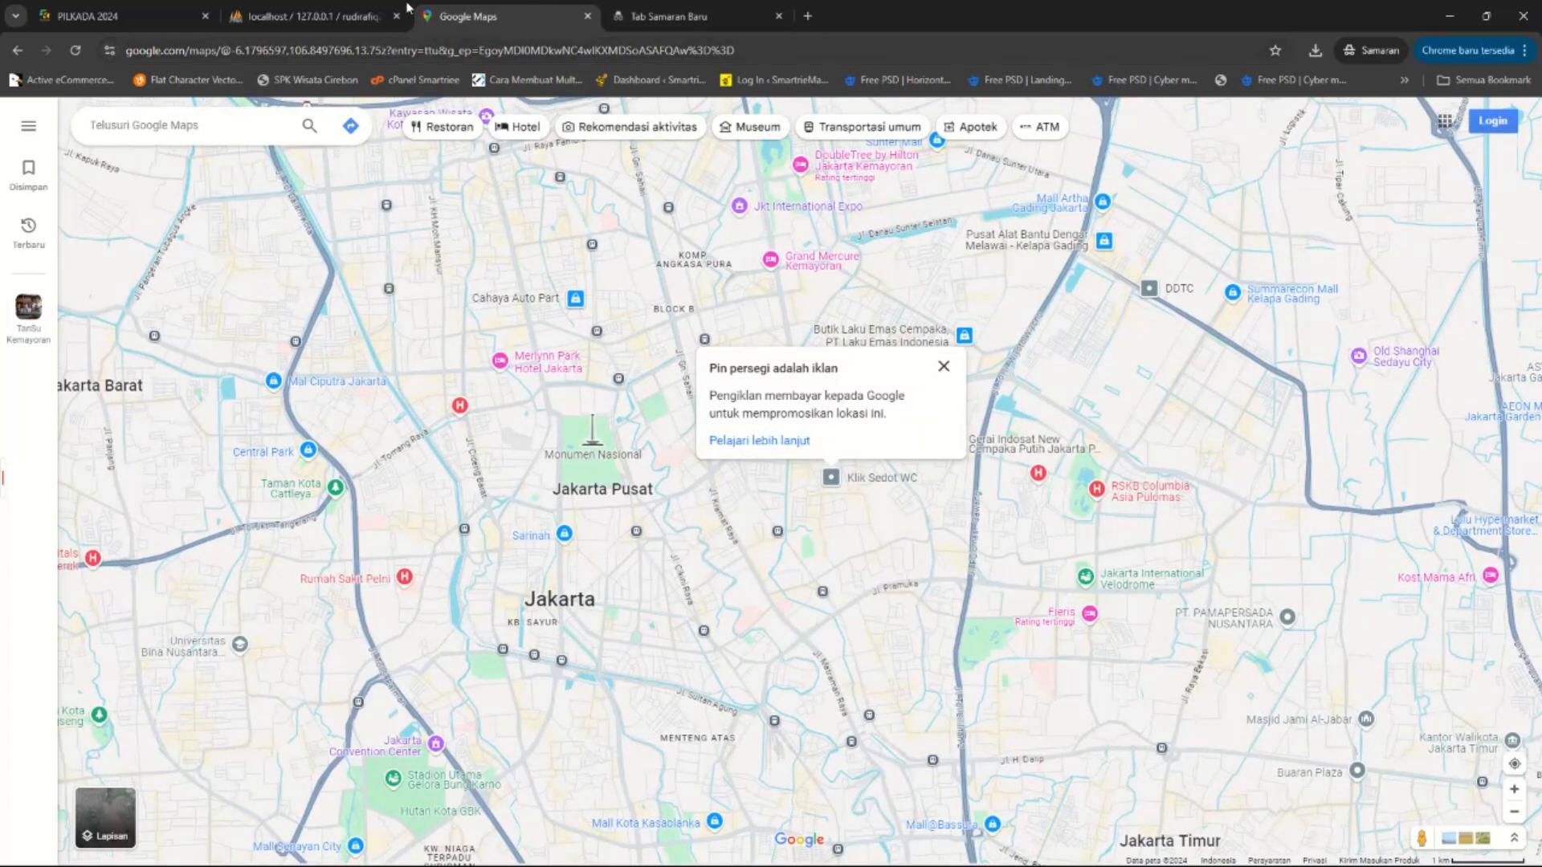
{"action": "left_click", "coordinate": [216, 10]}
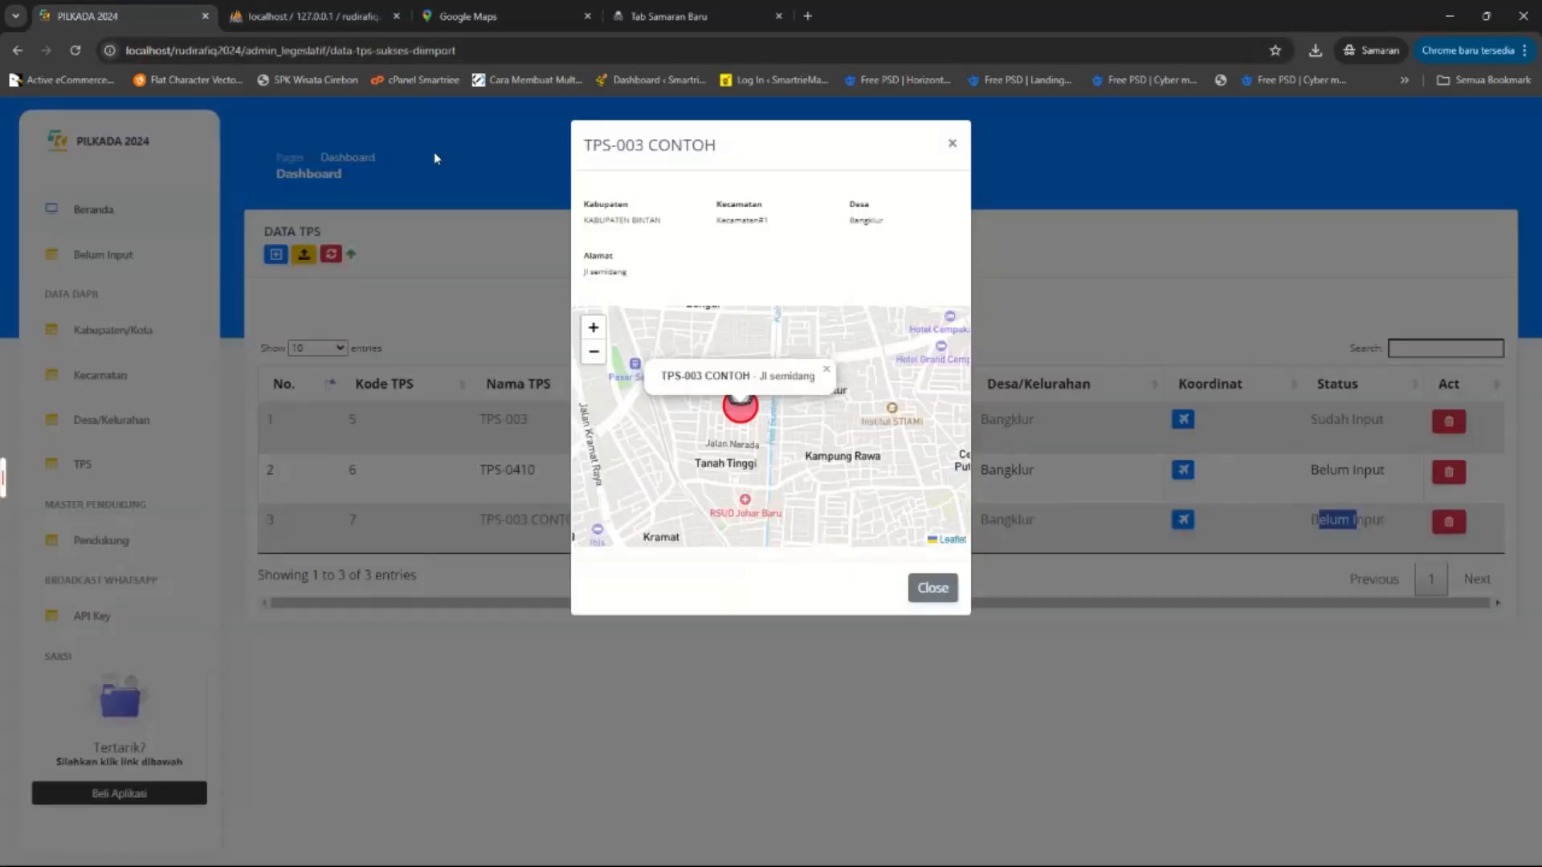
{"action": "left_click", "coordinate": [776, 446]}
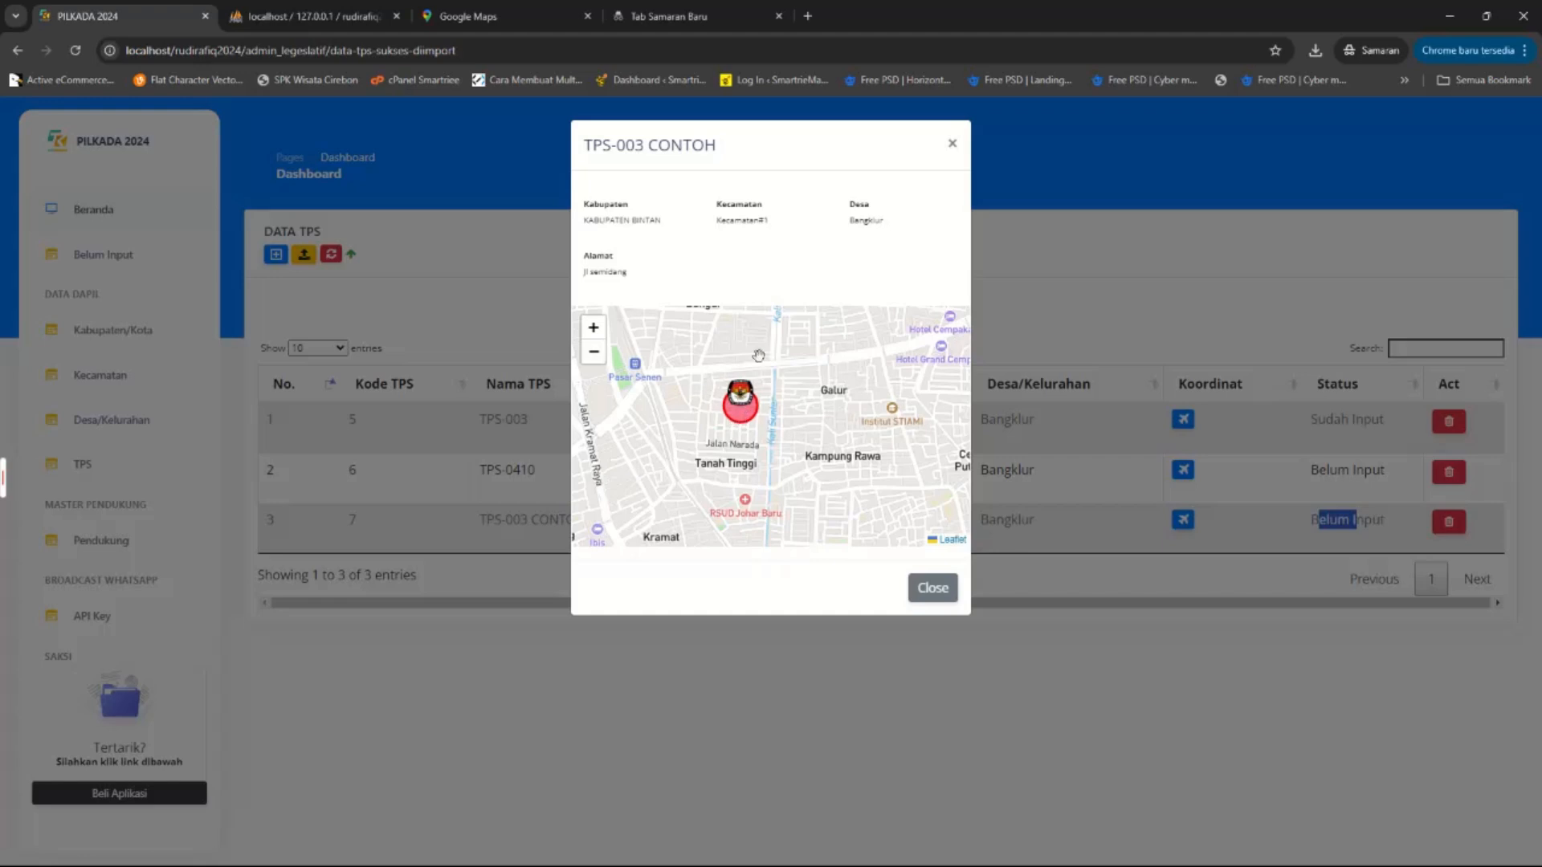
{"action": "left_click", "coordinate": [932, 585]}
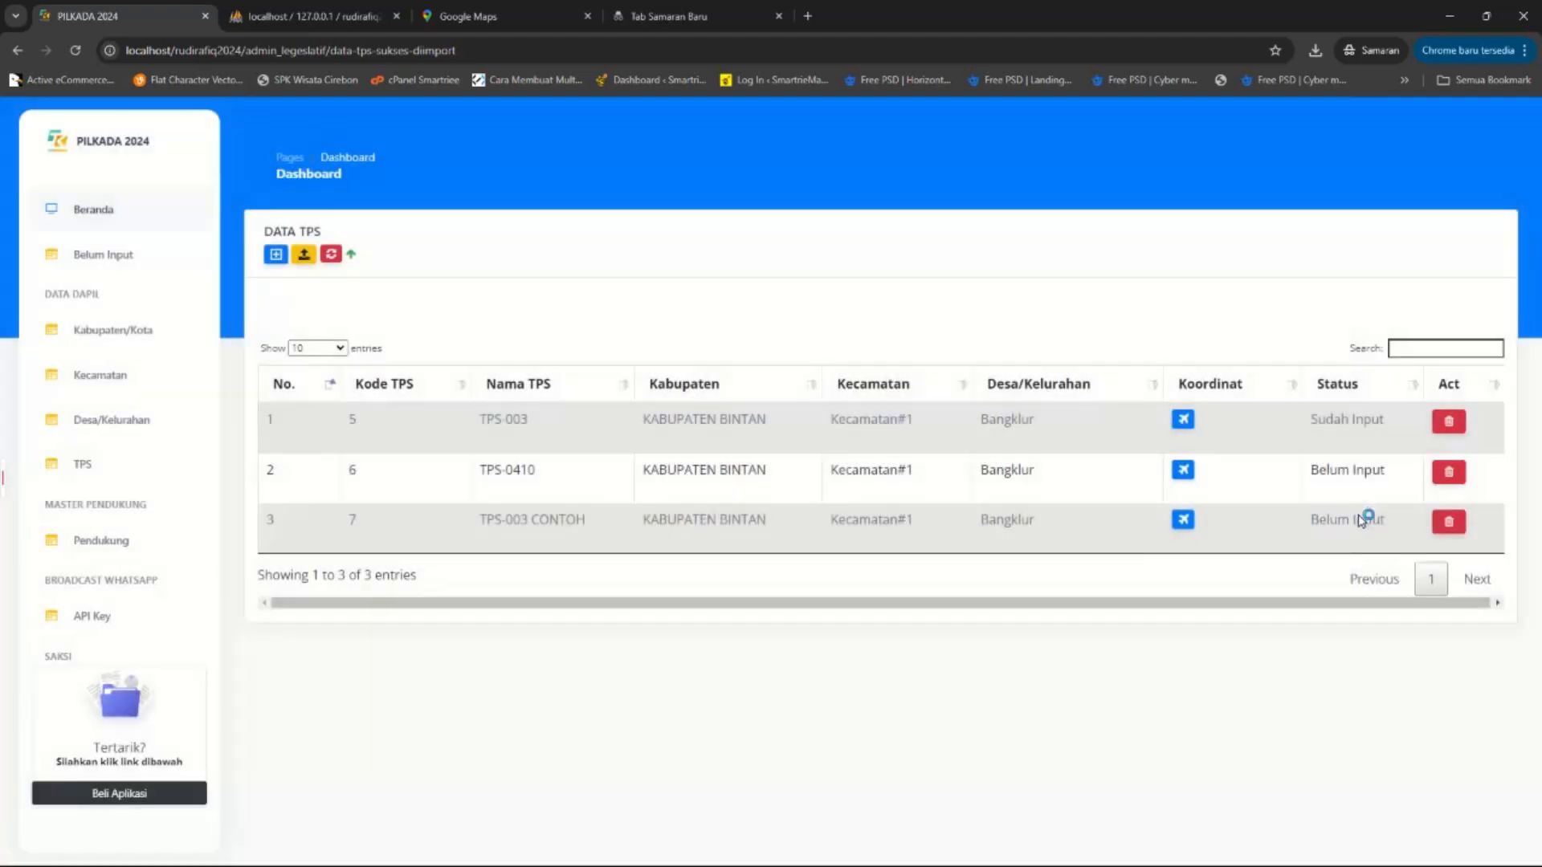
{"action": "left_click_drag", "start_coordinate": [1383, 523], "coordinate": [1313, 526]}
{"action": "left_click", "coordinate": [1313, 526]}
{"action": "left_click_drag", "start_coordinate": [1315, 416], "coordinate": [1364, 419]}
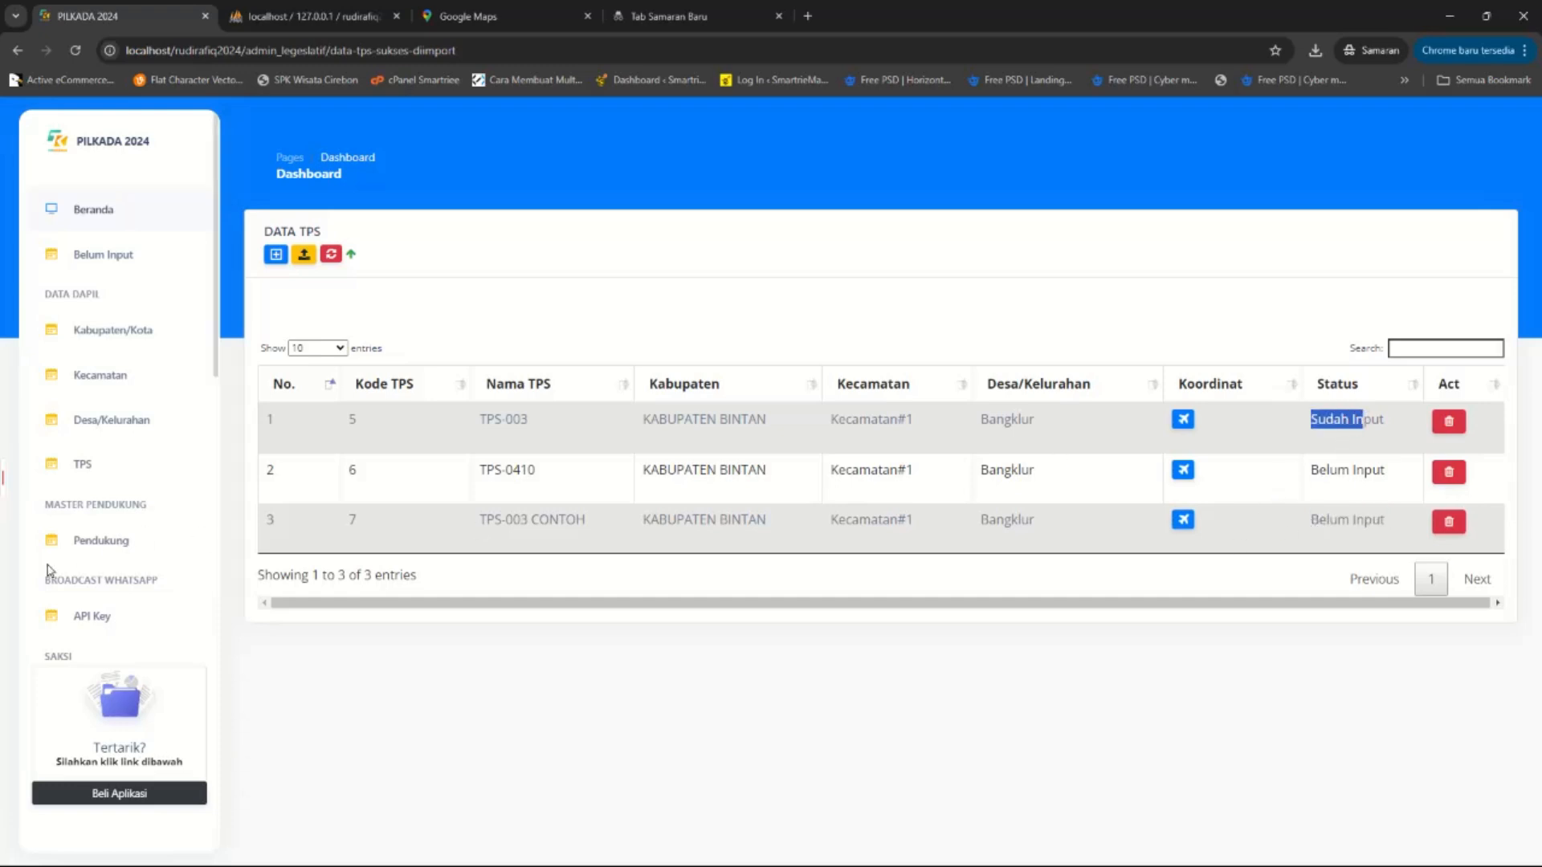
{"action": "scroll", "coordinate": [117, 562], "scroll_direction": "down", "scroll_amount": 1}
{"action": "scroll", "coordinate": [116, 598], "scroll_direction": "down", "scroll_amount": 2}
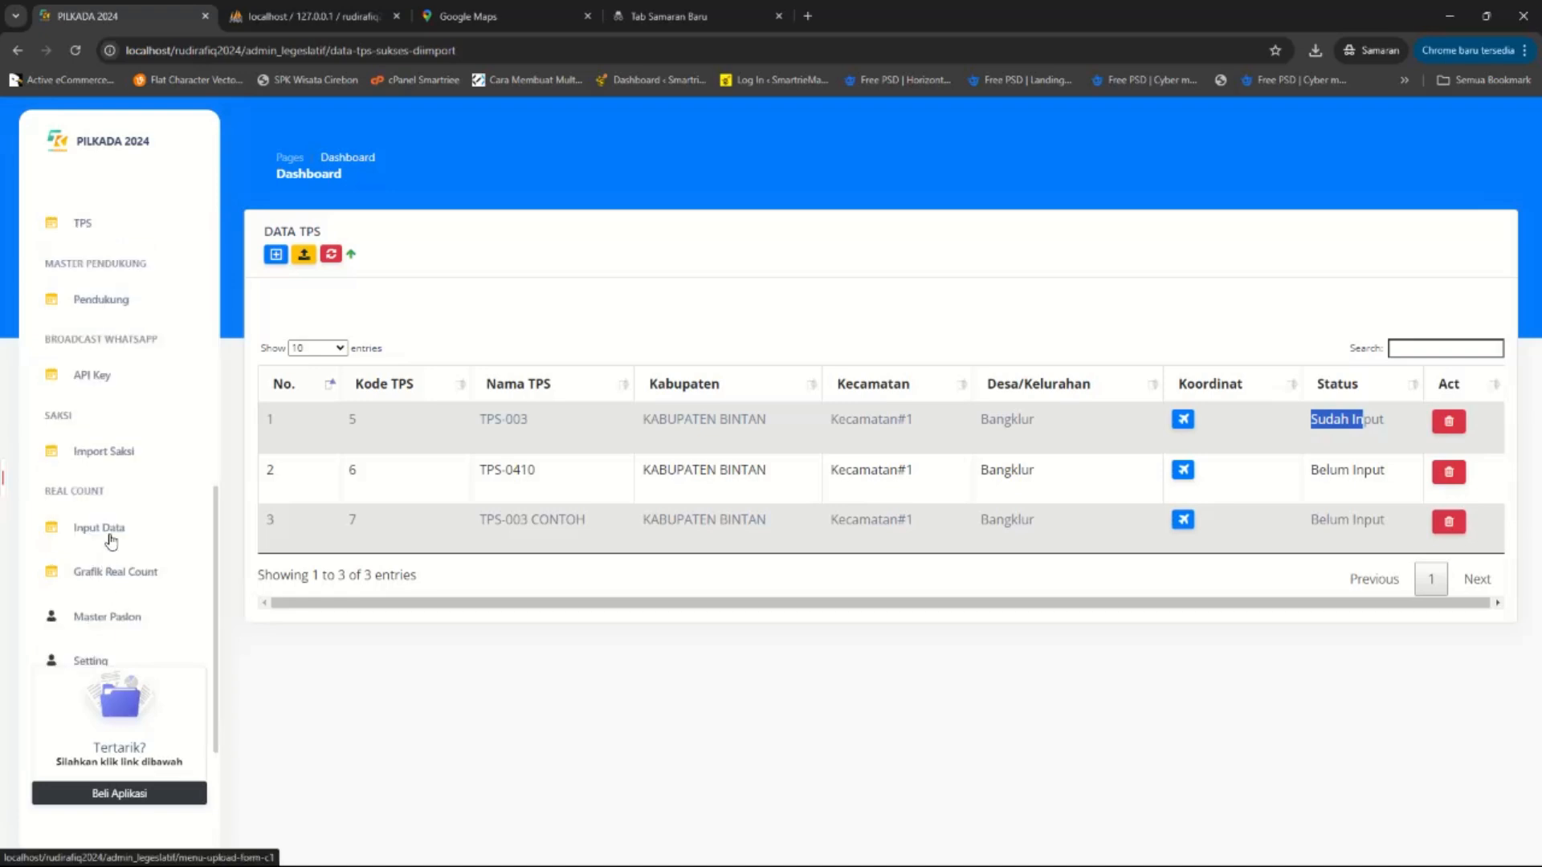
Check the witness name and input date on the Input Data page, then go to phpMyAdmin.
{"action": "left_click", "coordinate": [112, 533]}
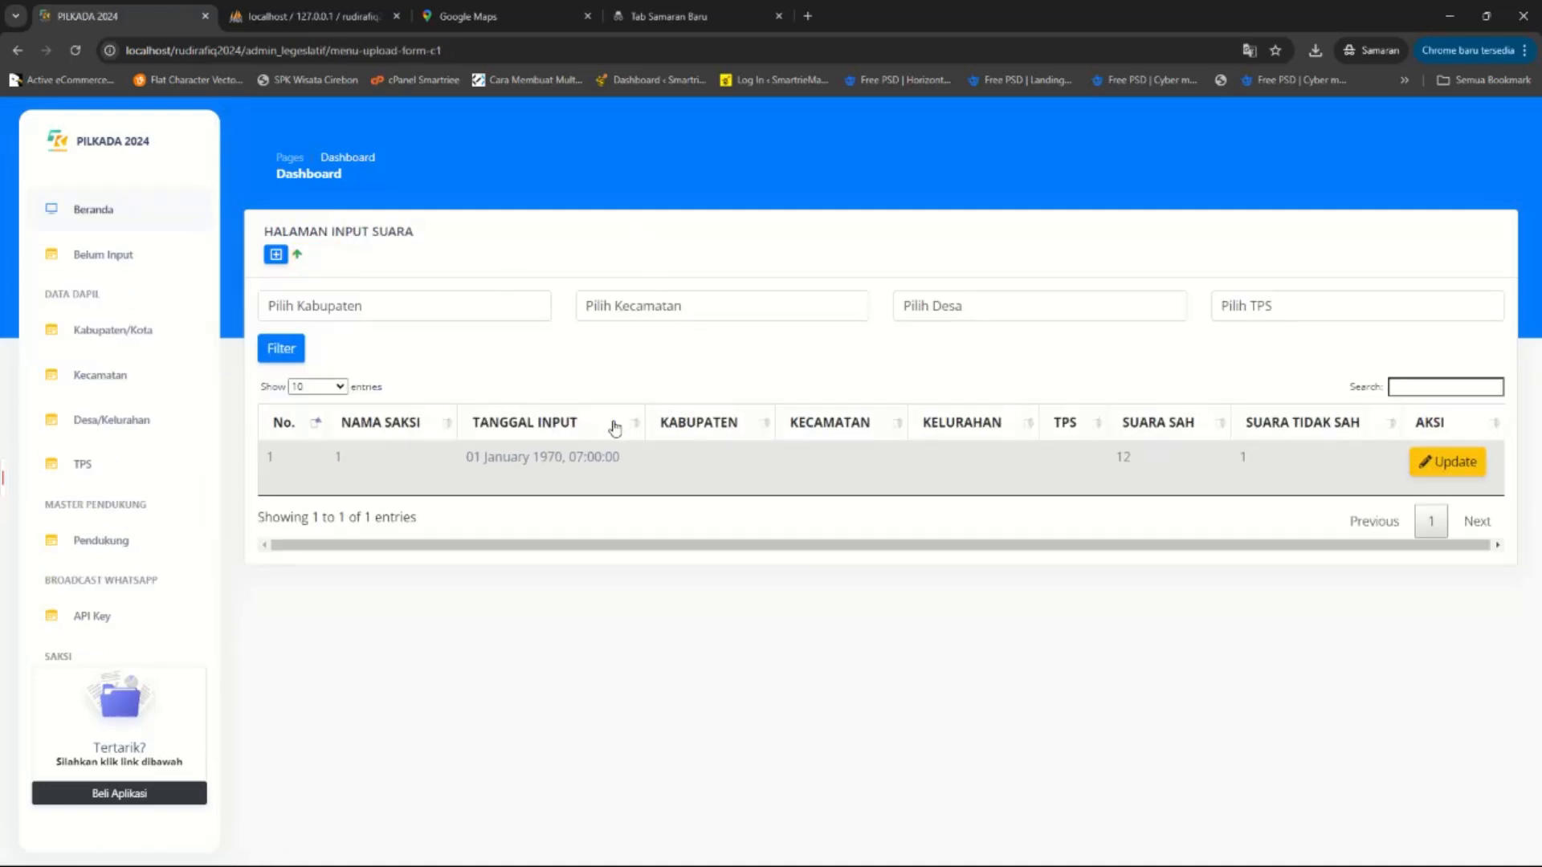
{"action": "left_click_drag", "start_coordinate": [285, 456], "coordinate": [651, 461]}
{"action": "left_click", "coordinate": [725, 470]}
{"action": "left_click", "coordinate": [314, 17]}
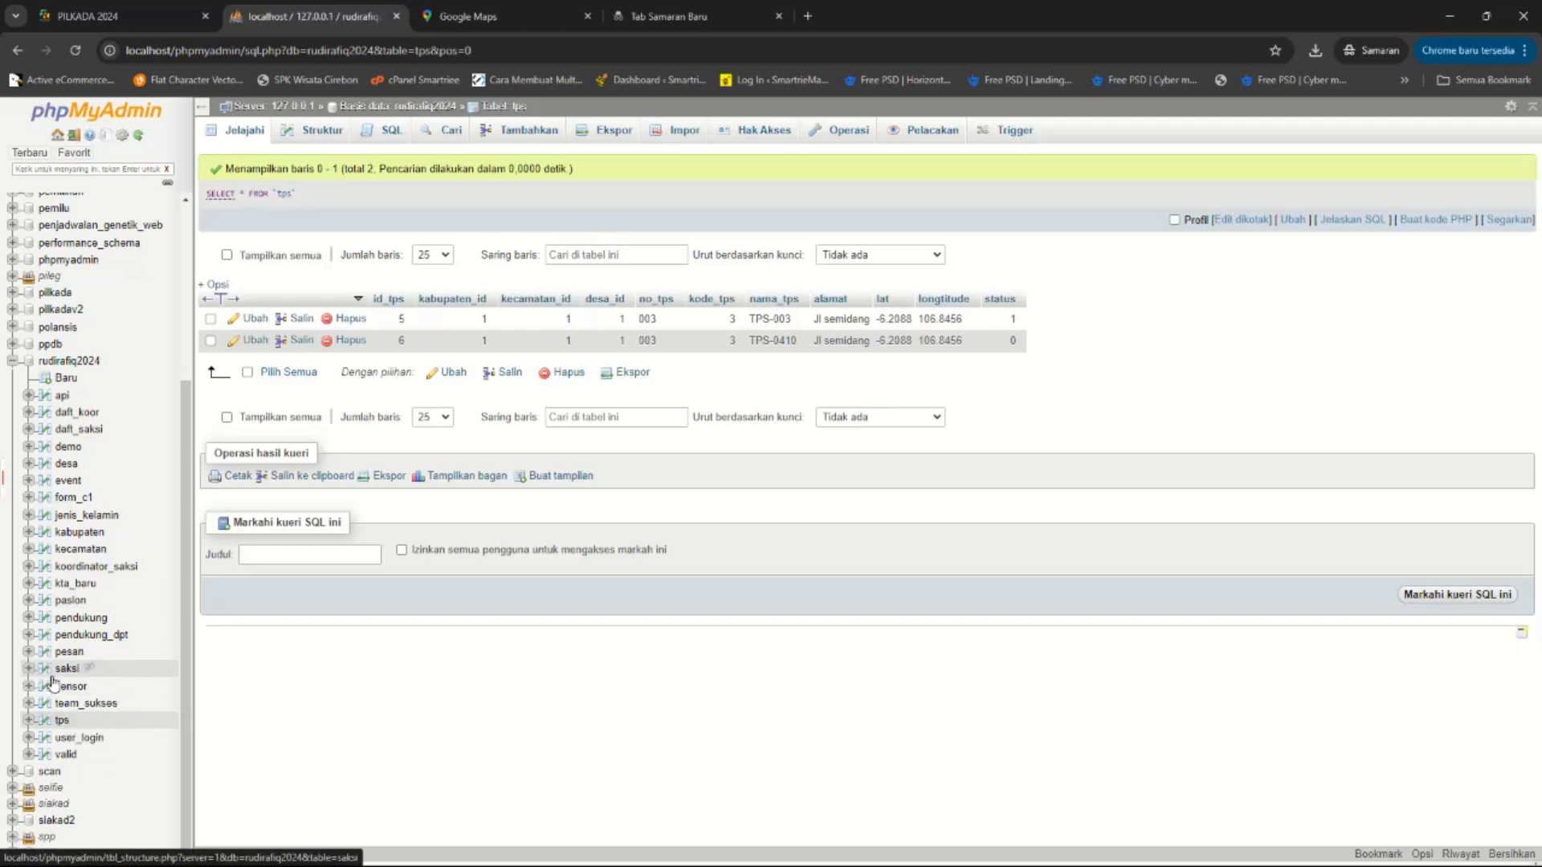
Delete the only form_c1 vote record and confirm it is gone in PILKADA.
{"action": "left_click", "coordinate": [74, 497]}
{"action": "left_click", "coordinate": [346, 319]}
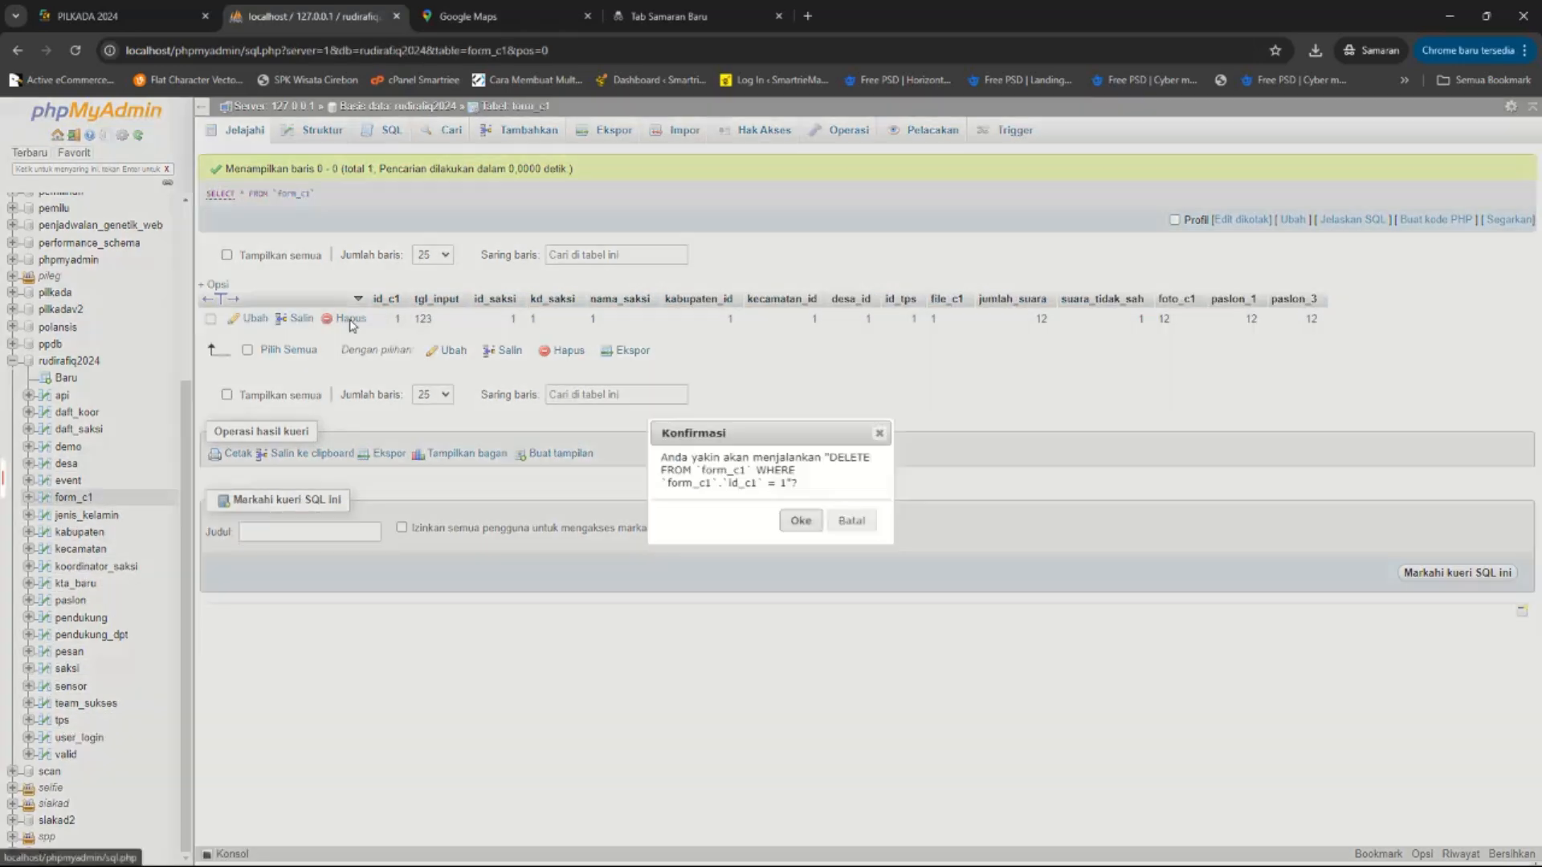
{"action": "left_click", "coordinate": [801, 526]}
{"action": "left_click", "coordinate": [120, 16]}
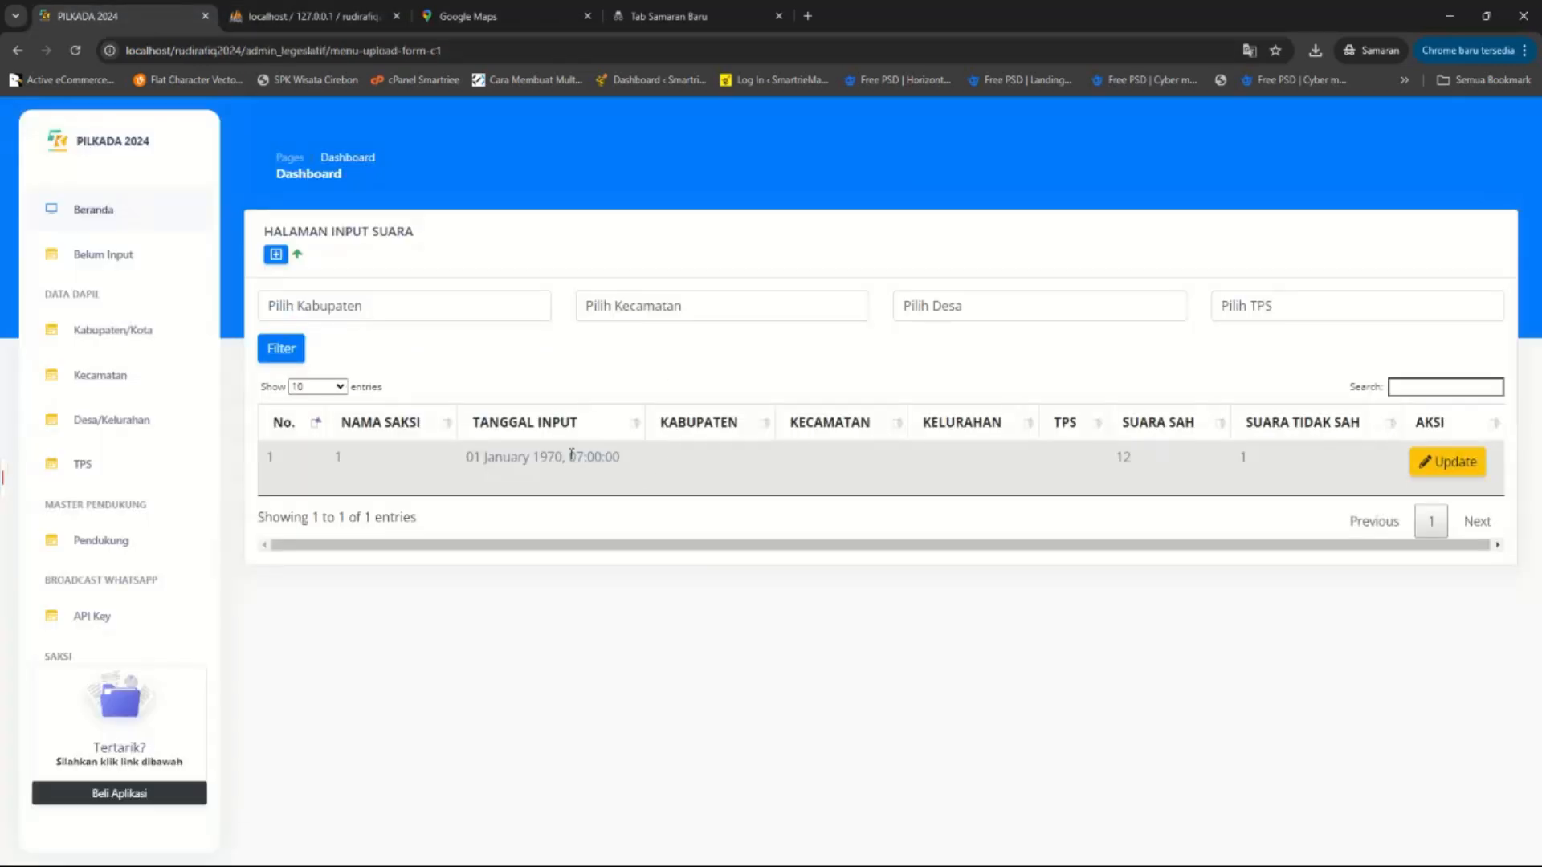
{"action": "left_click", "coordinate": [76, 51]}
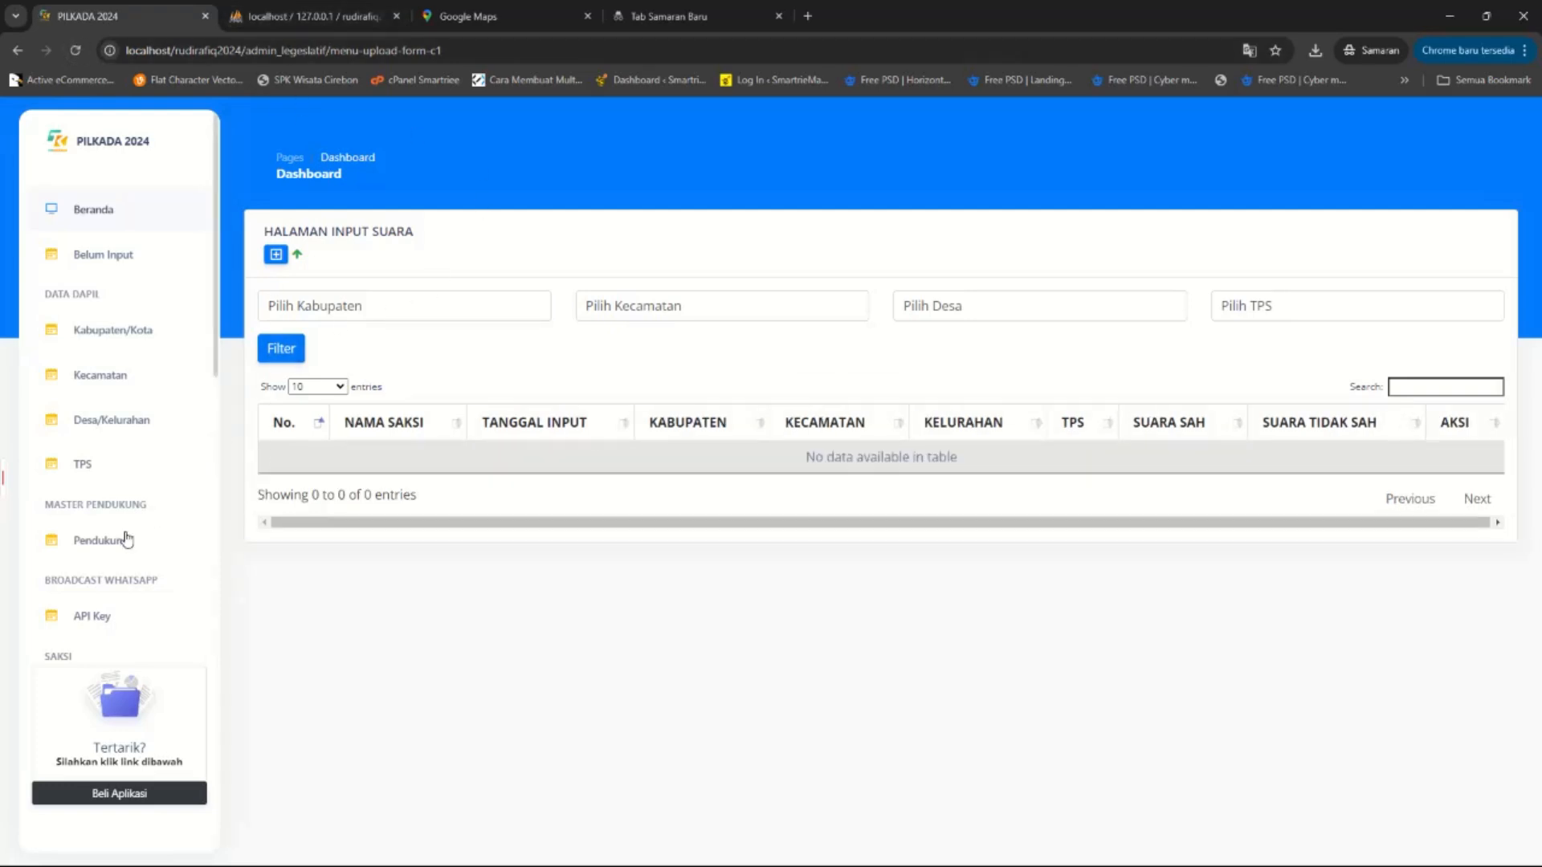
{"action": "left_click", "coordinate": [95, 473]}
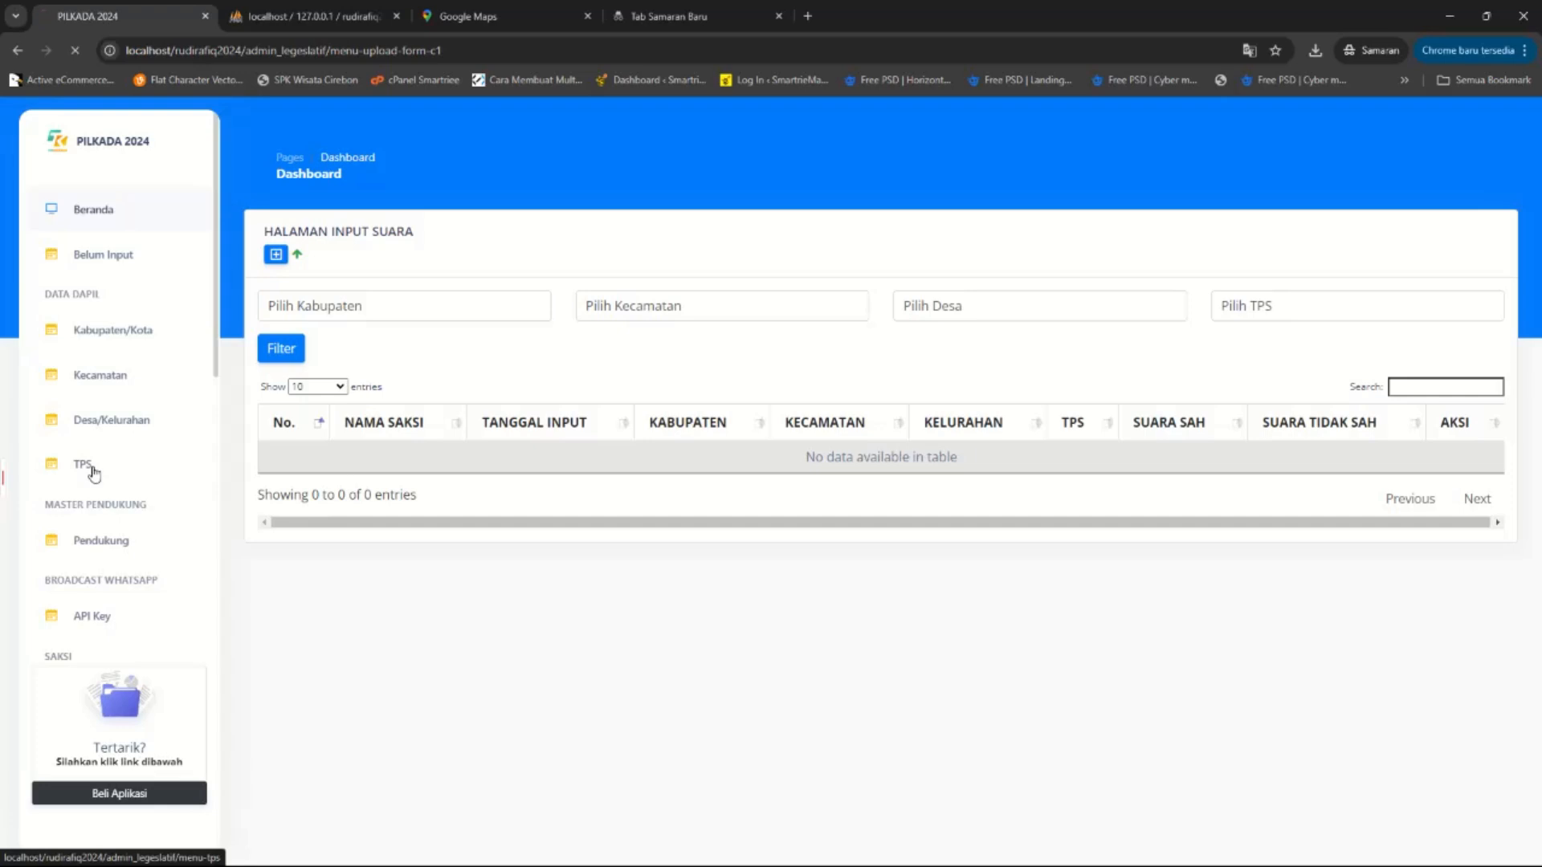
Edit TPS-003's status in the tps table and reload the PILKADA TPS list.
{"action": "left_click", "coordinate": [282, 6]}
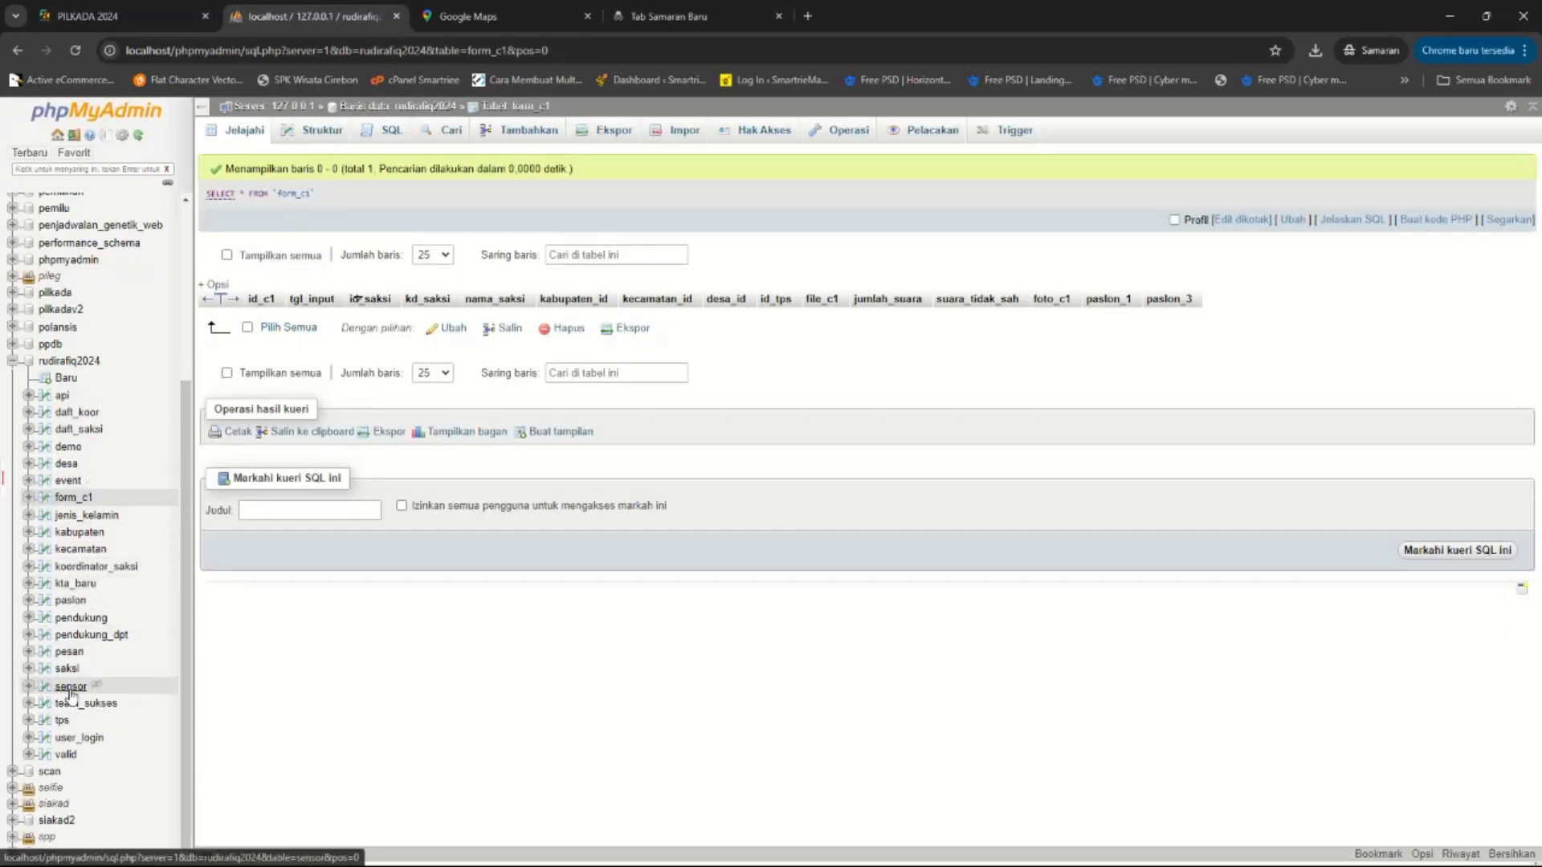
{"action": "left_click", "coordinate": [62, 720]}
{"action": "type", "text": "1"}
{"action": "key", "text": "Return"}
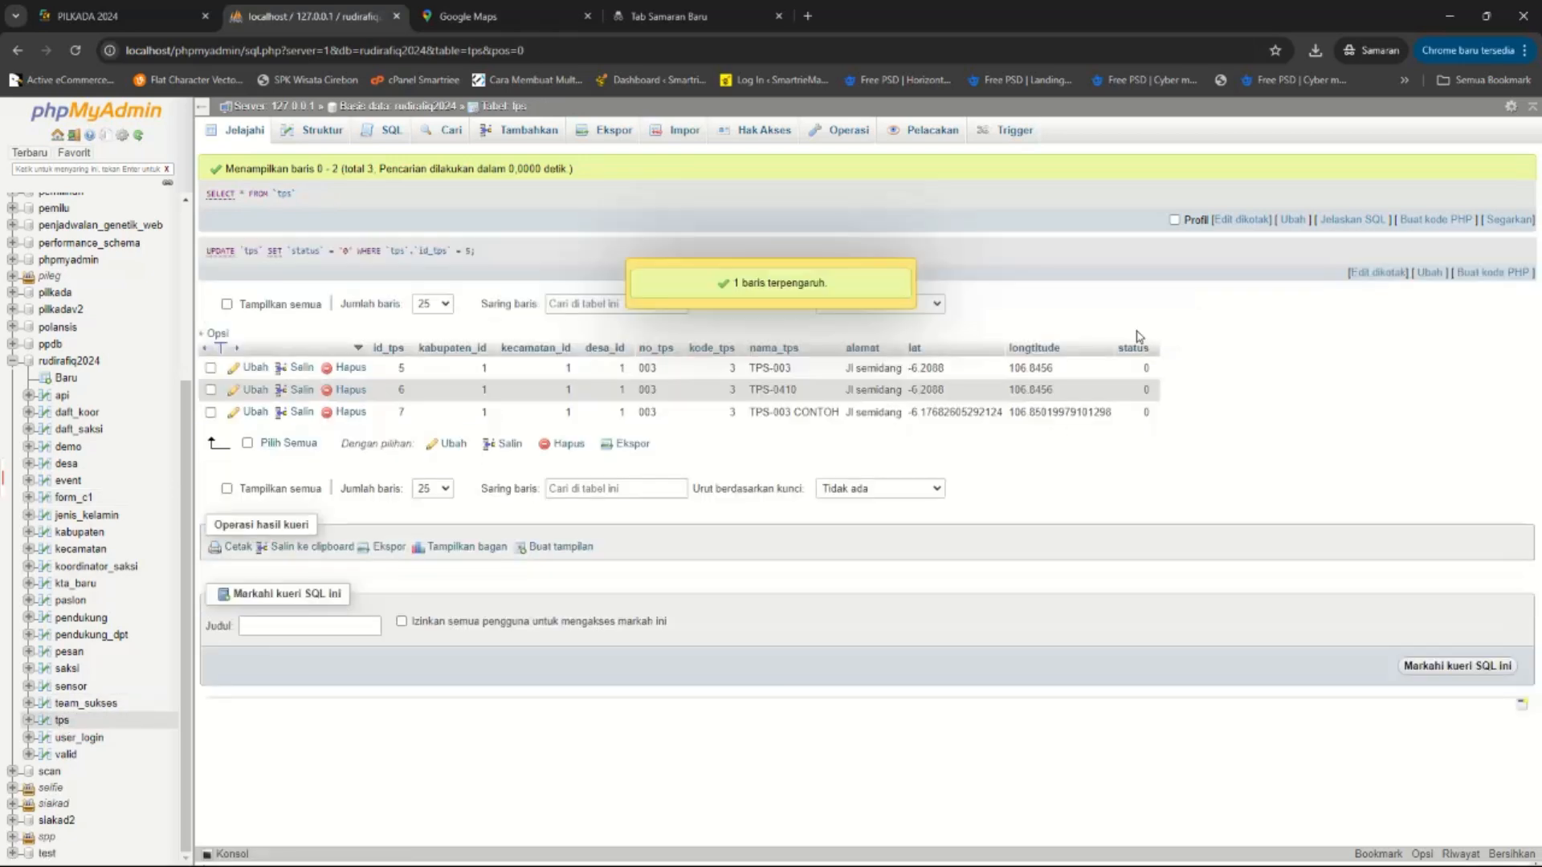
{"action": "left_click", "coordinate": [77, 11]}
{"action": "left_click", "coordinate": [75, 49]}
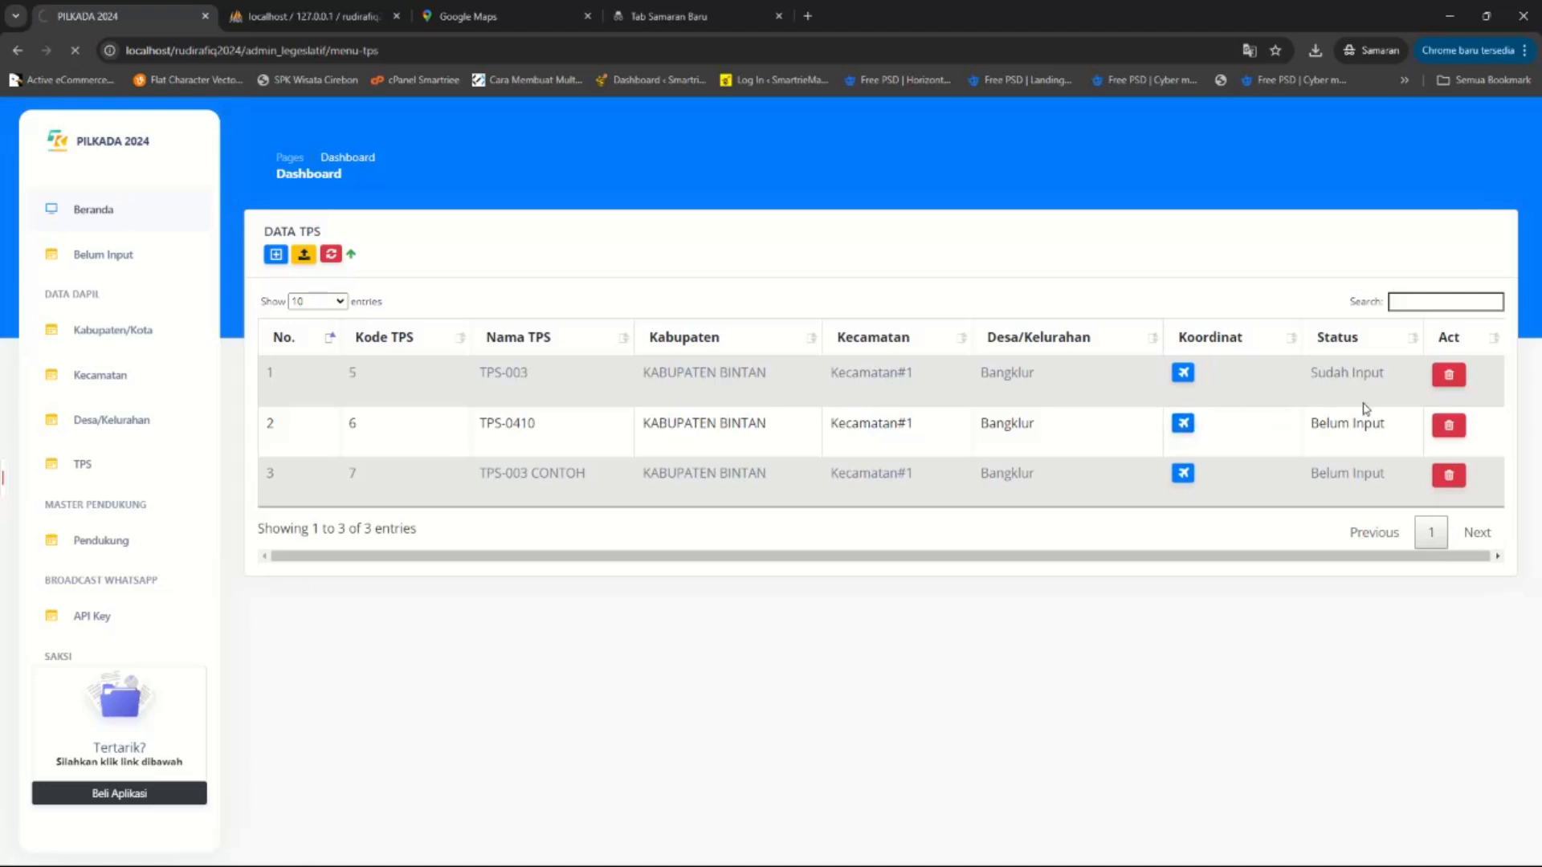
Go to the vote input page and start a new Input Suara entry.
{"action": "scroll", "coordinate": [175, 530], "scroll_direction": "down", "scroll_amount": 4}
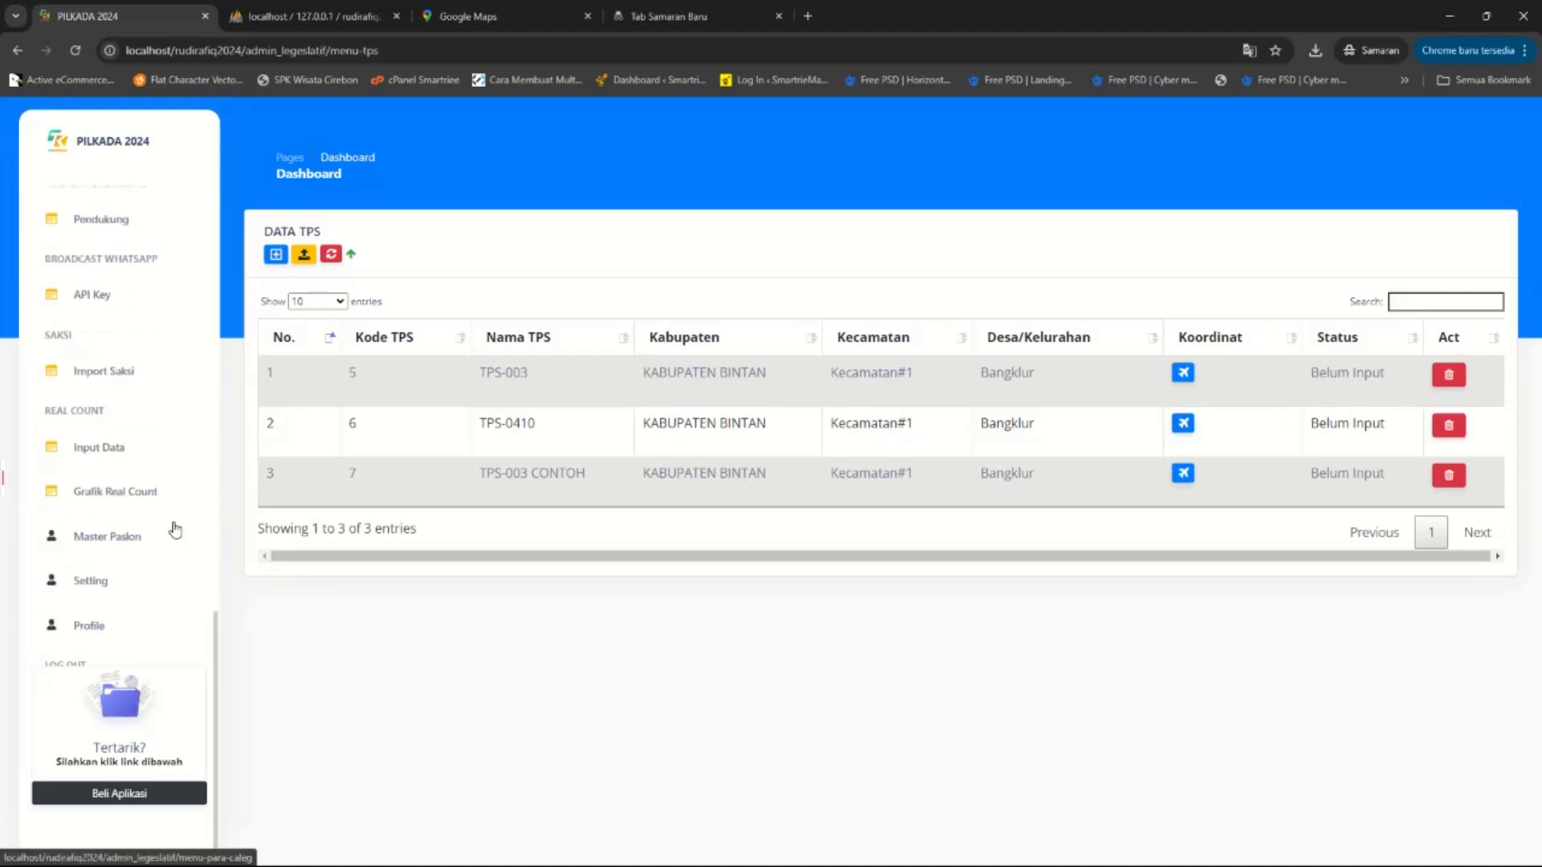
{"action": "left_click", "coordinate": [111, 447]}
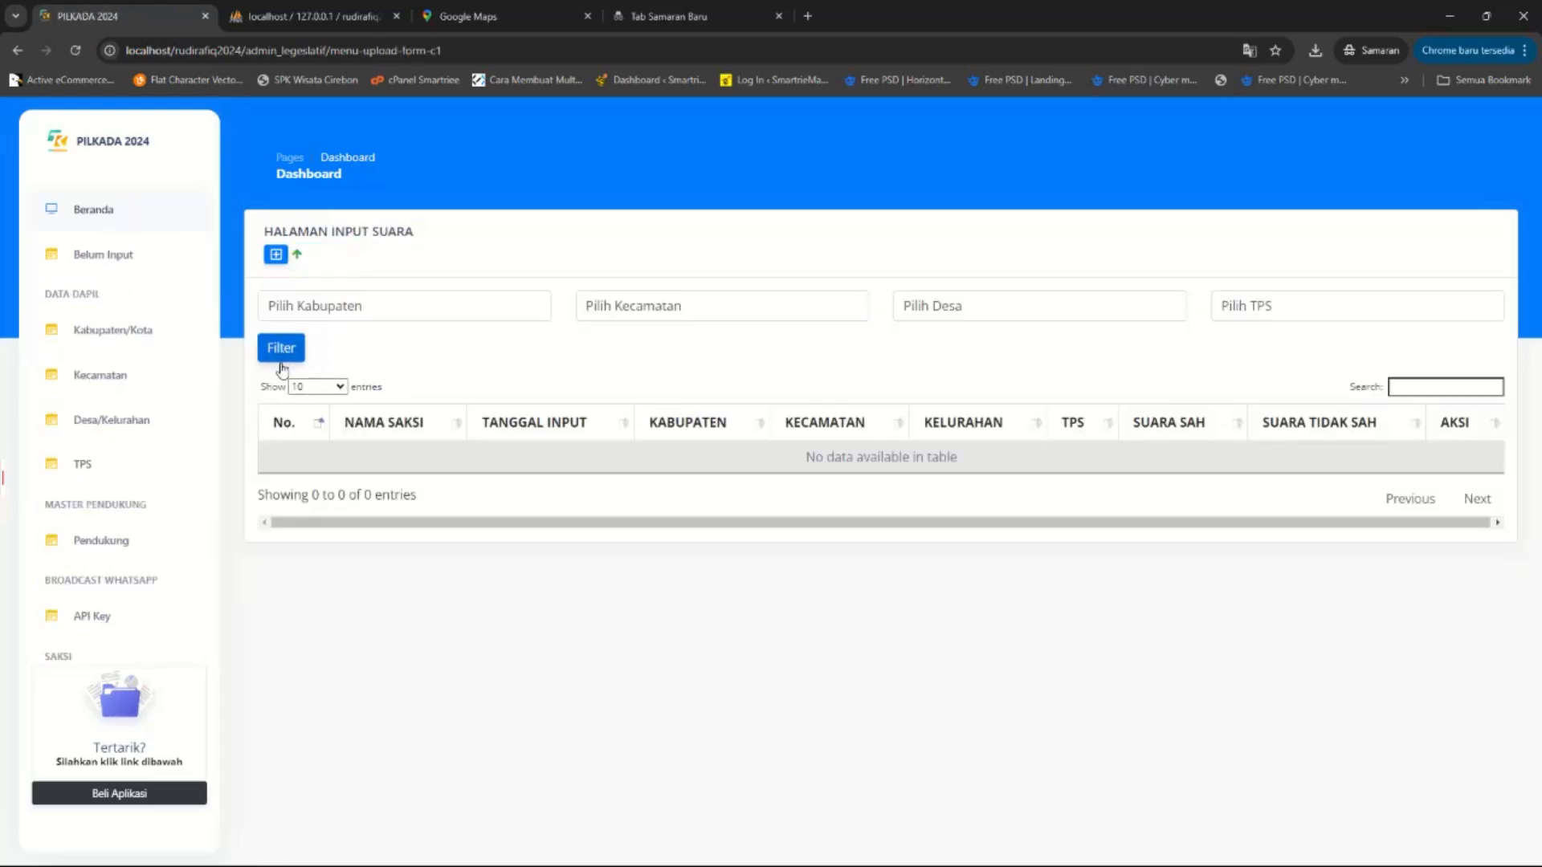
{"action": "left_click", "coordinate": [275, 254]}
Open and close the Cari Data Saksi search, then close the Input Suara form.
{"action": "left_click", "coordinate": [511, 254]}
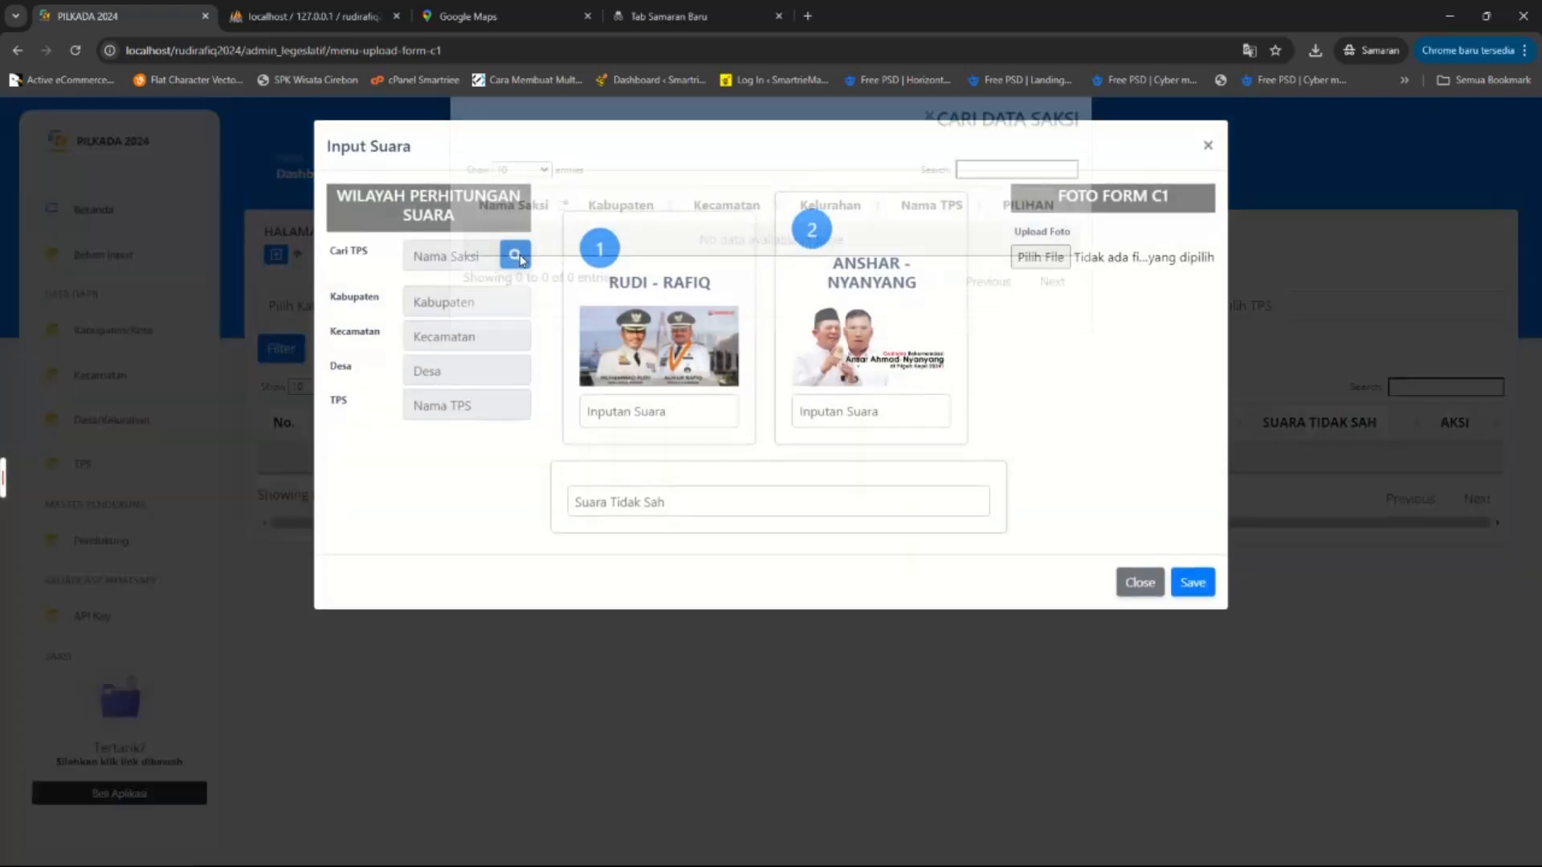
{"action": "left_click", "coordinate": [440, 449]}
{"action": "left_click", "coordinate": [1208, 145]}
{"action": "scroll", "coordinate": [95, 604], "scroll_direction": "down", "scroll_amount": 1}
{"action": "scroll", "coordinate": [95, 604], "scroll_direction": "down", "scroll_amount": 1}
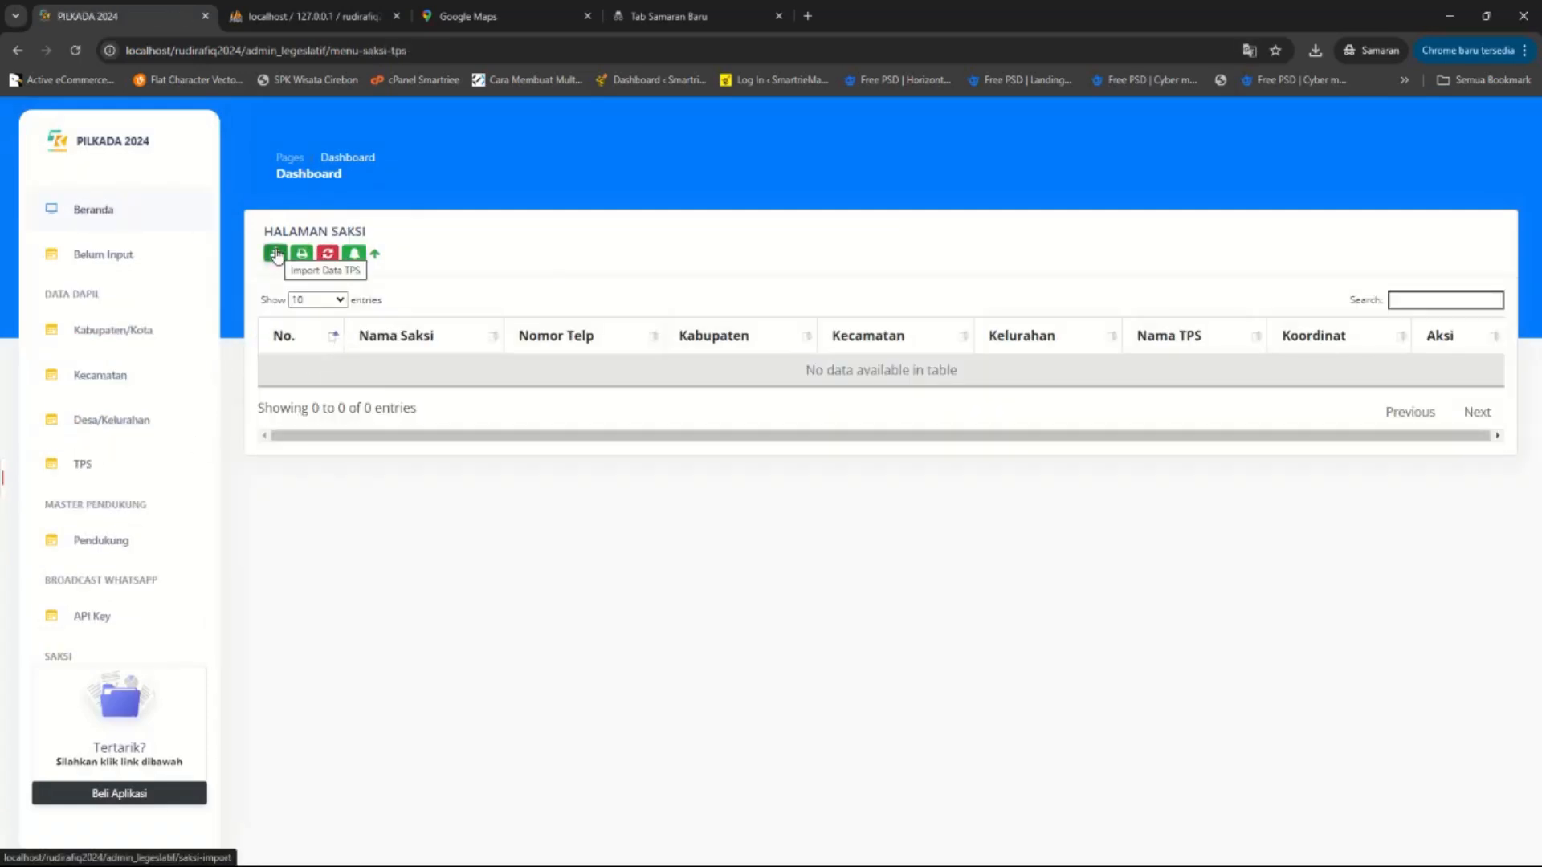
Download the kode-wilayah region-code file and the witness import template to Downloads.
{"action": "left_click", "coordinate": [275, 259]}
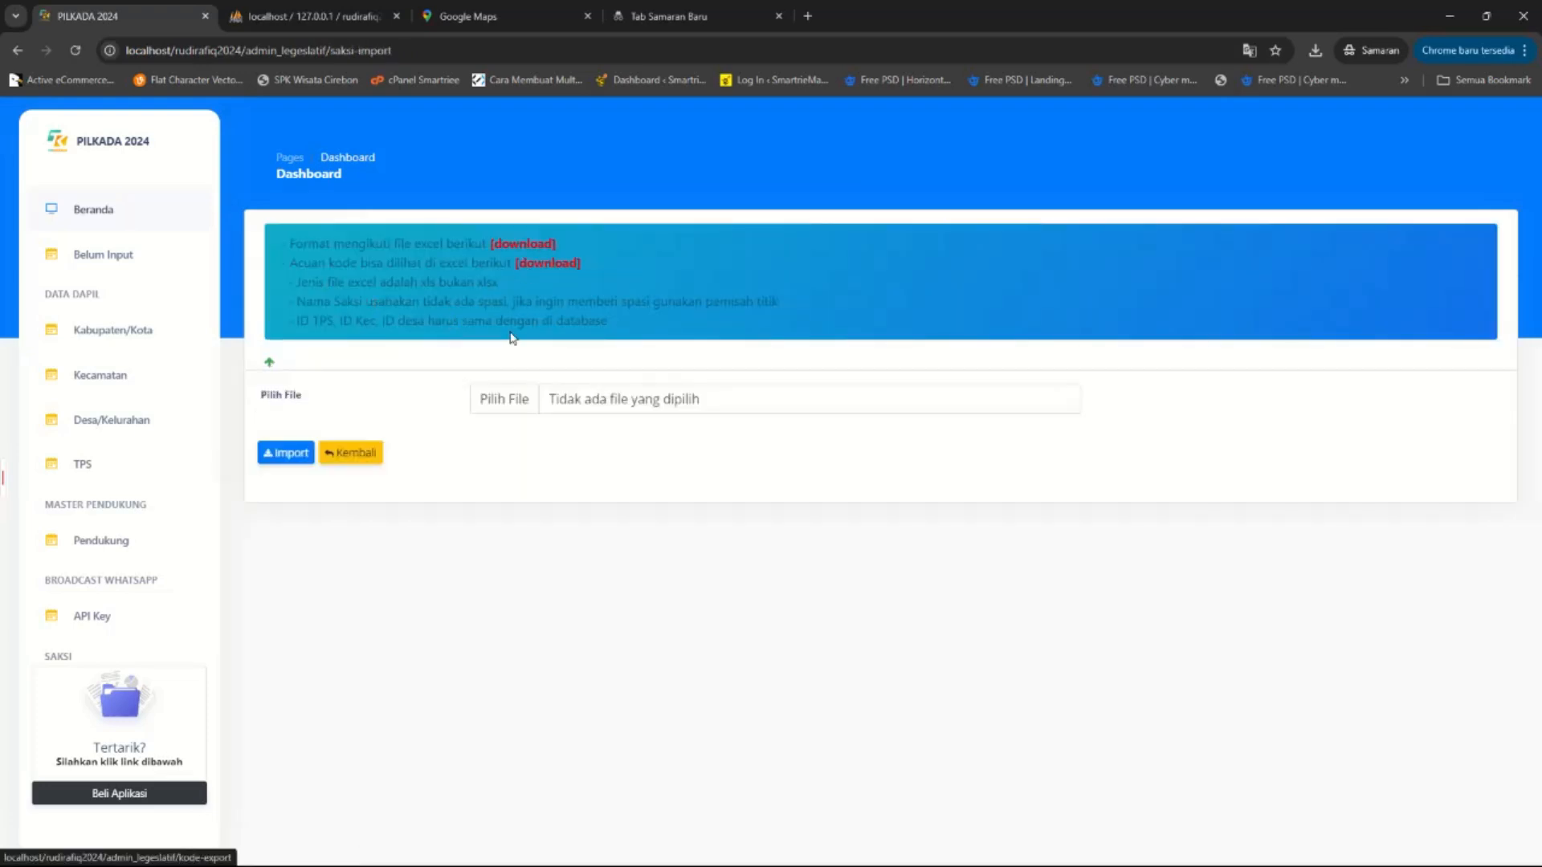
{"action": "left_click", "coordinate": [541, 265]}
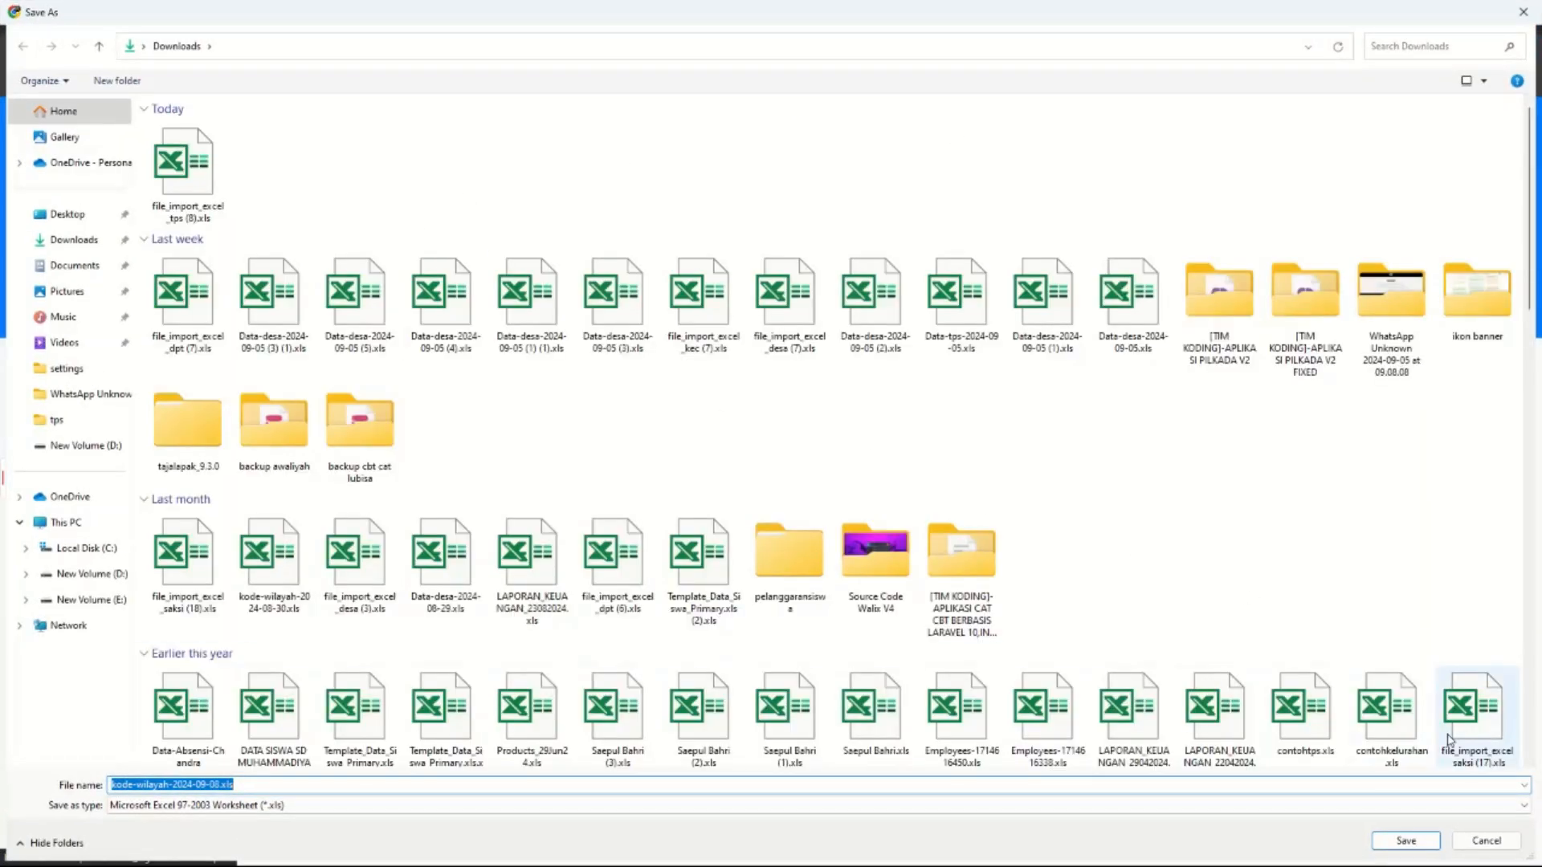
{"action": "left_click", "coordinate": [1408, 841]}
{"action": "left_click", "coordinate": [523, 245]}
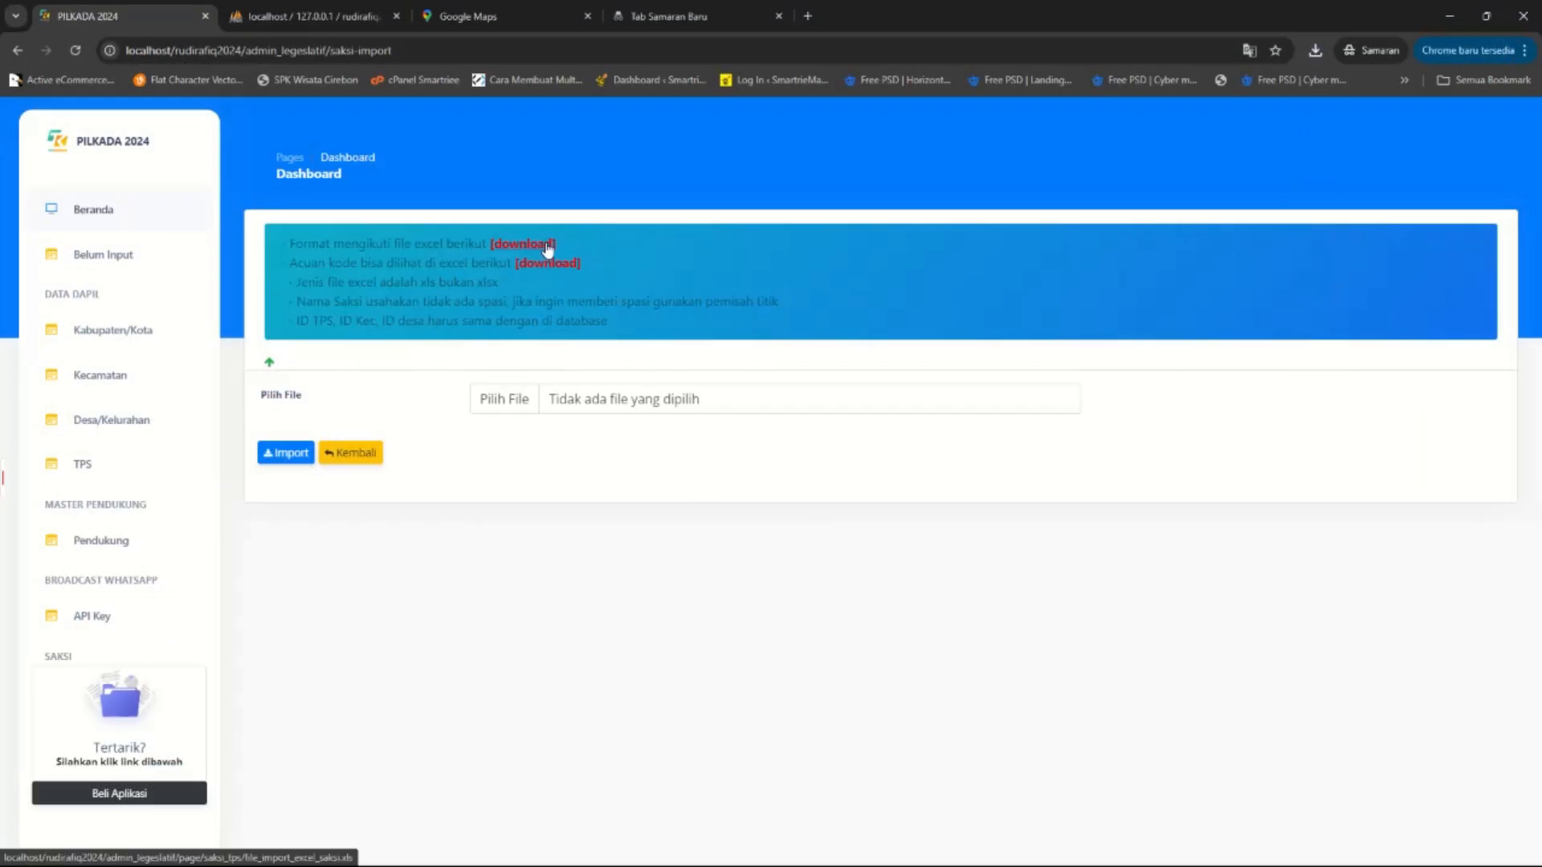
{"action": "left_click", "coordinate": [1404, 840]}
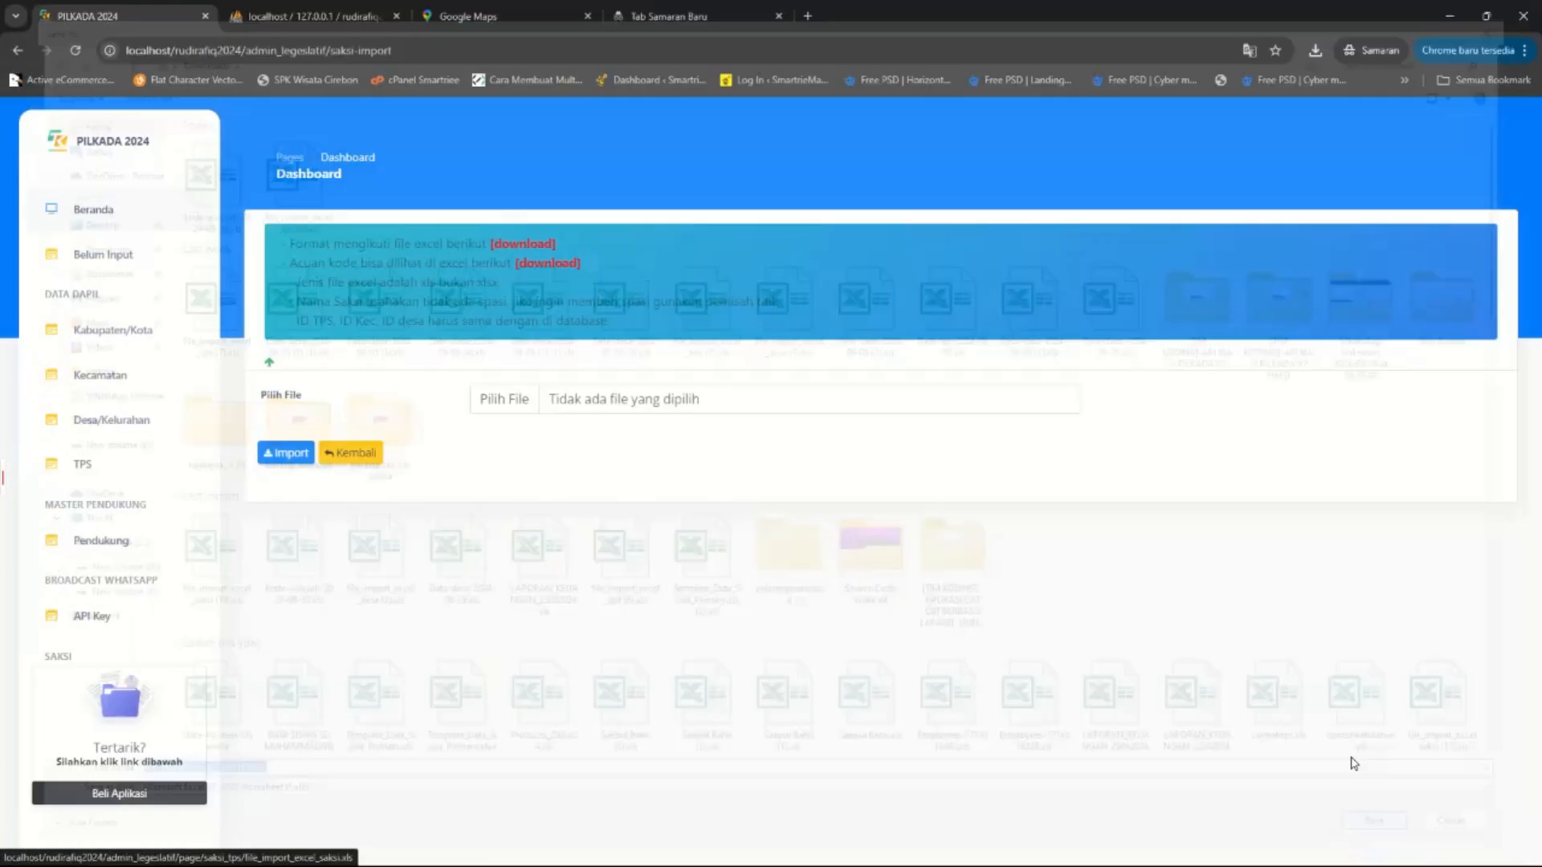
{"action": "left_click", "coordinate": [1314, 51]}
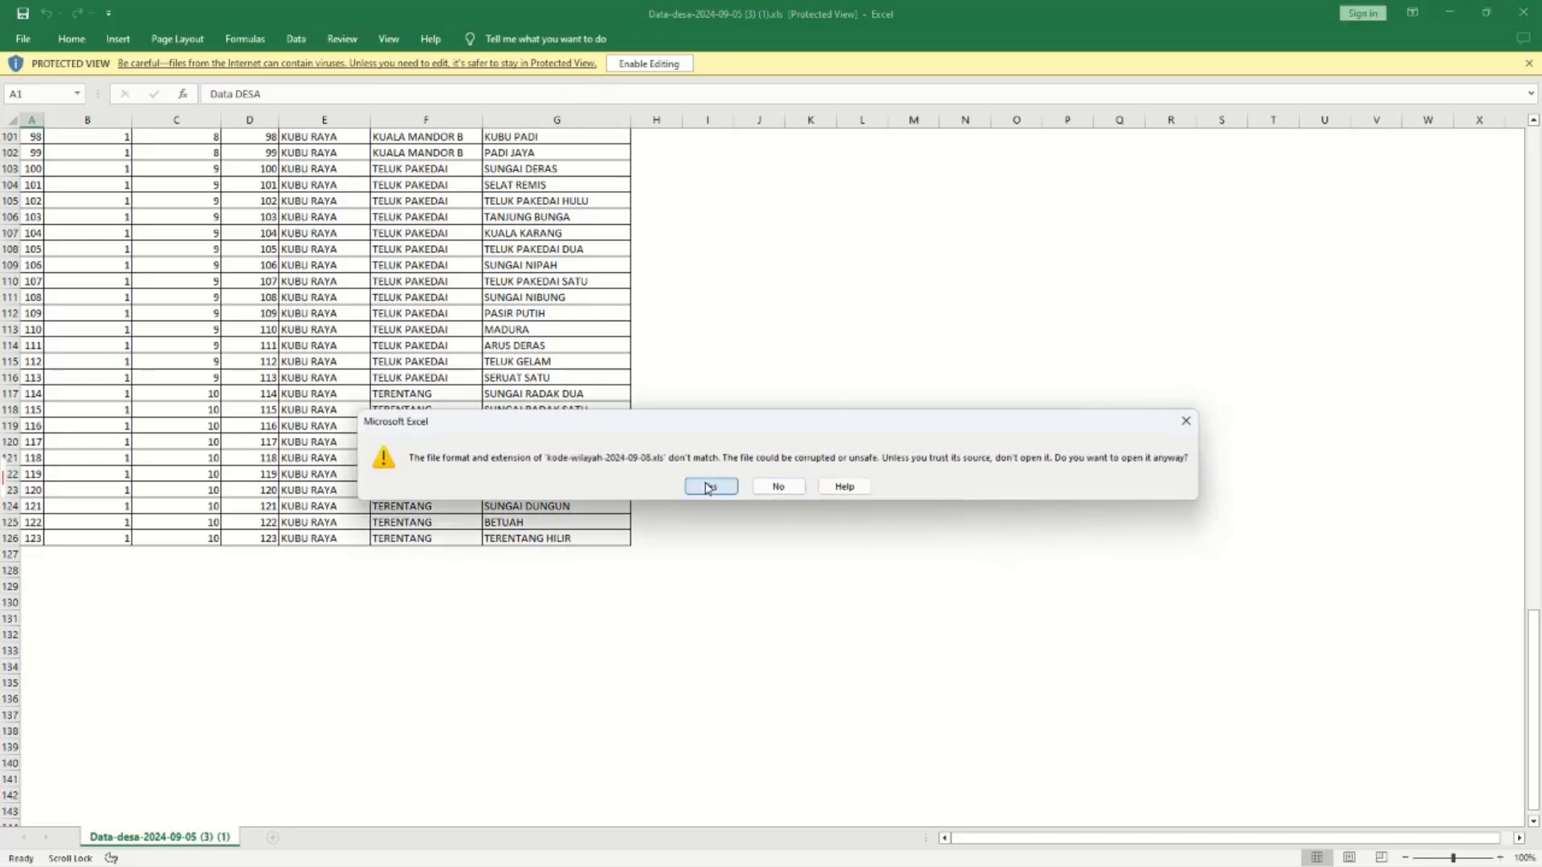
Open the region-code workbook with editing enabled, then open the downloaded witness template.
{"action": "left_click", "coordinate": [715, 486]}
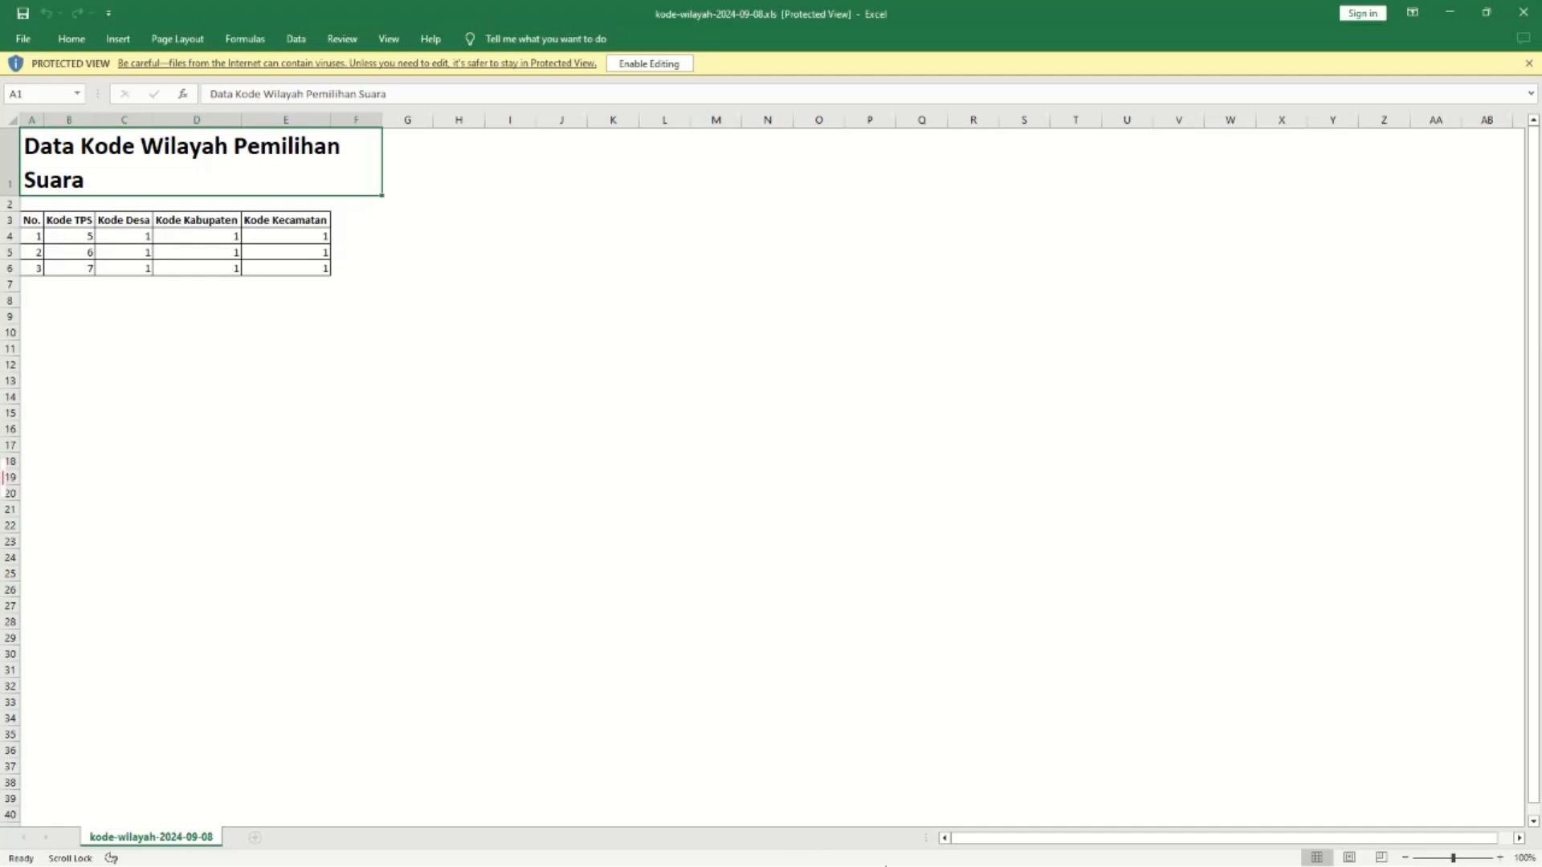
{"action": "left_click", "coordinate": [649, 63]}
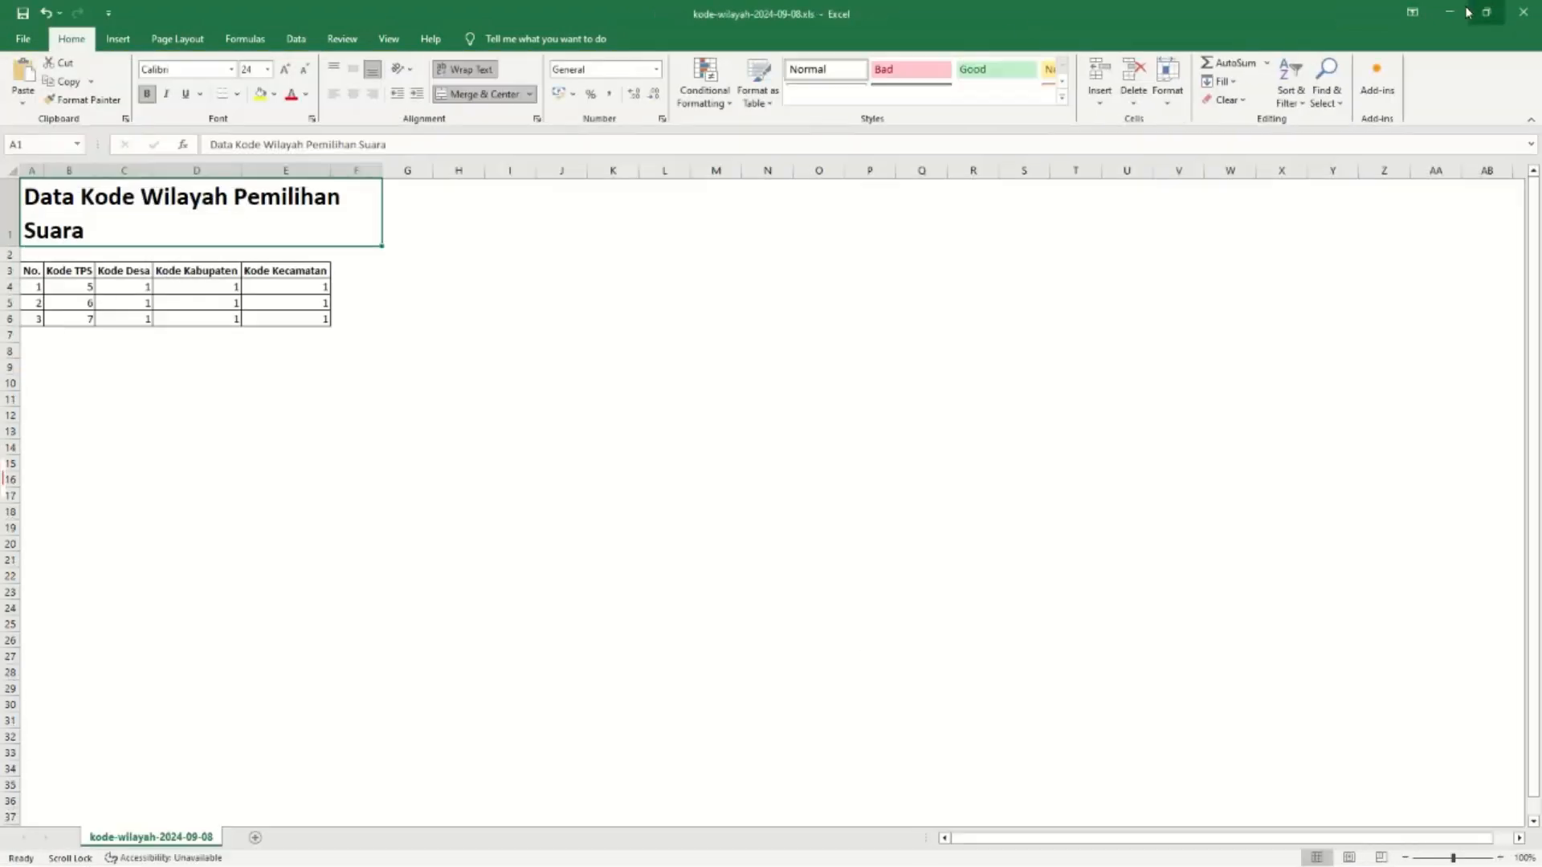
{"action": "left_click", "coordinate": [1461, 12]}
{"action": "mouse_move", "coordinate": [762, 853]}
{"action": "left_click", "coordinate": [666, 771]}
{"action": "left_click", "coordinate": [1317, 52]}
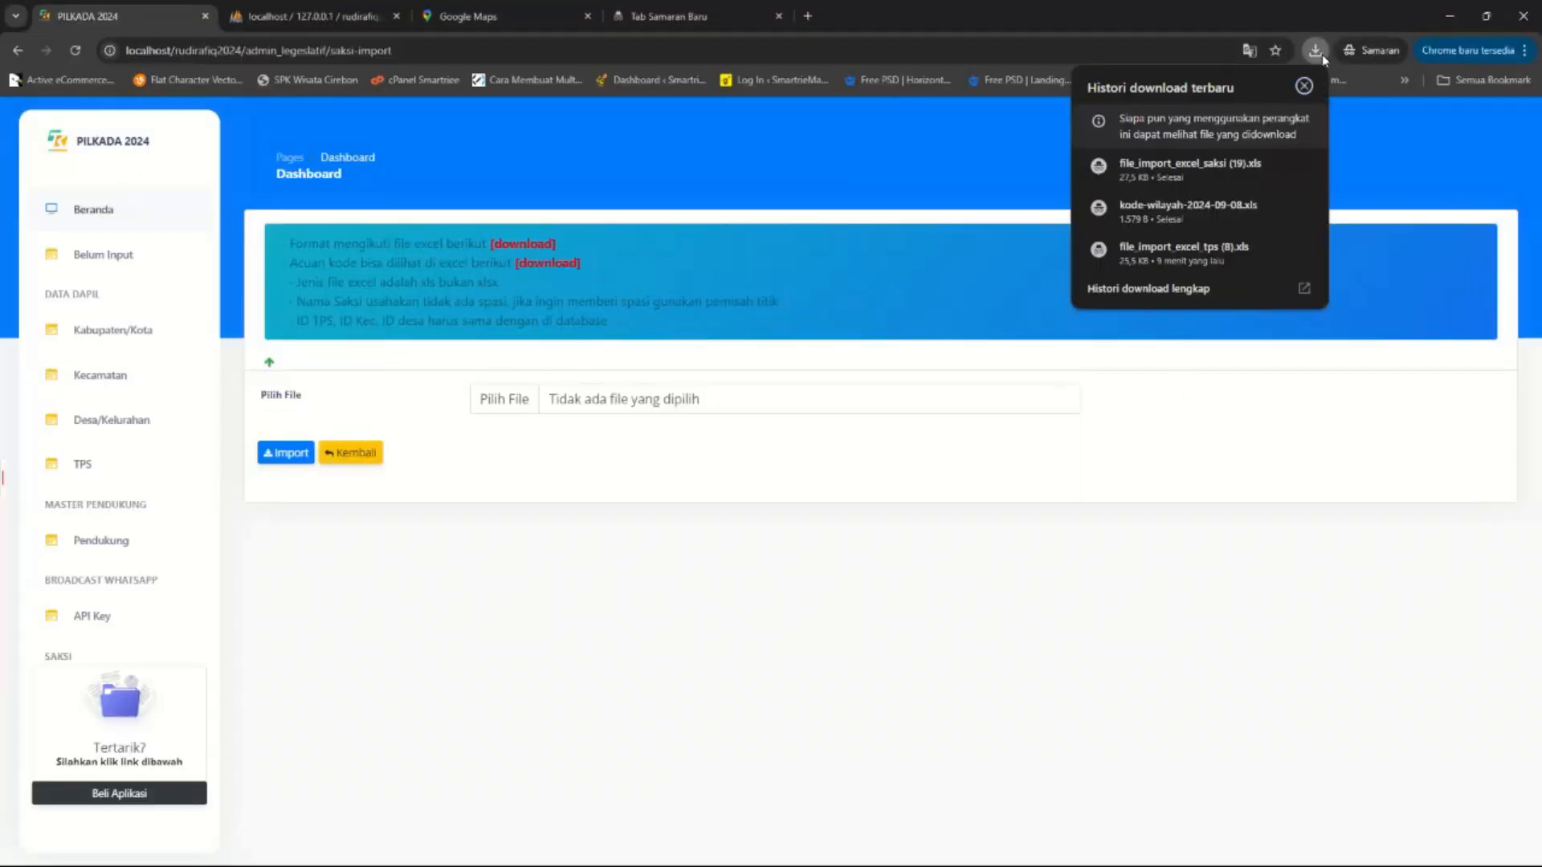
{"action": "left_click", "coordinate": [1164, 170]}
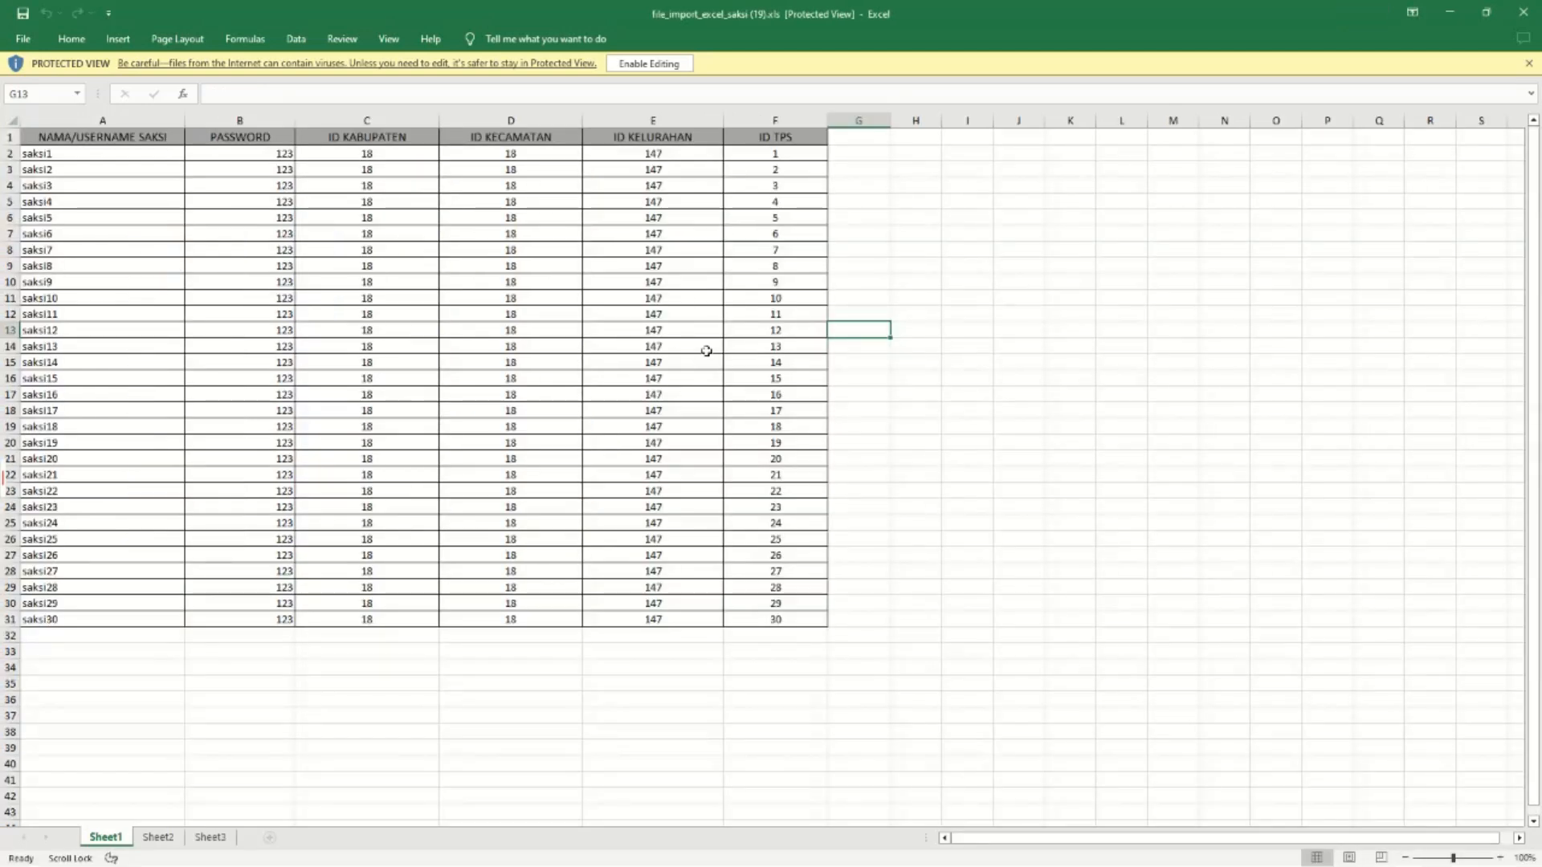
Delete template rows 5–31 to keep only saksi1–saksi3, and snap the window right.
{"action": "left_click", "coordinate": [649, 63]}
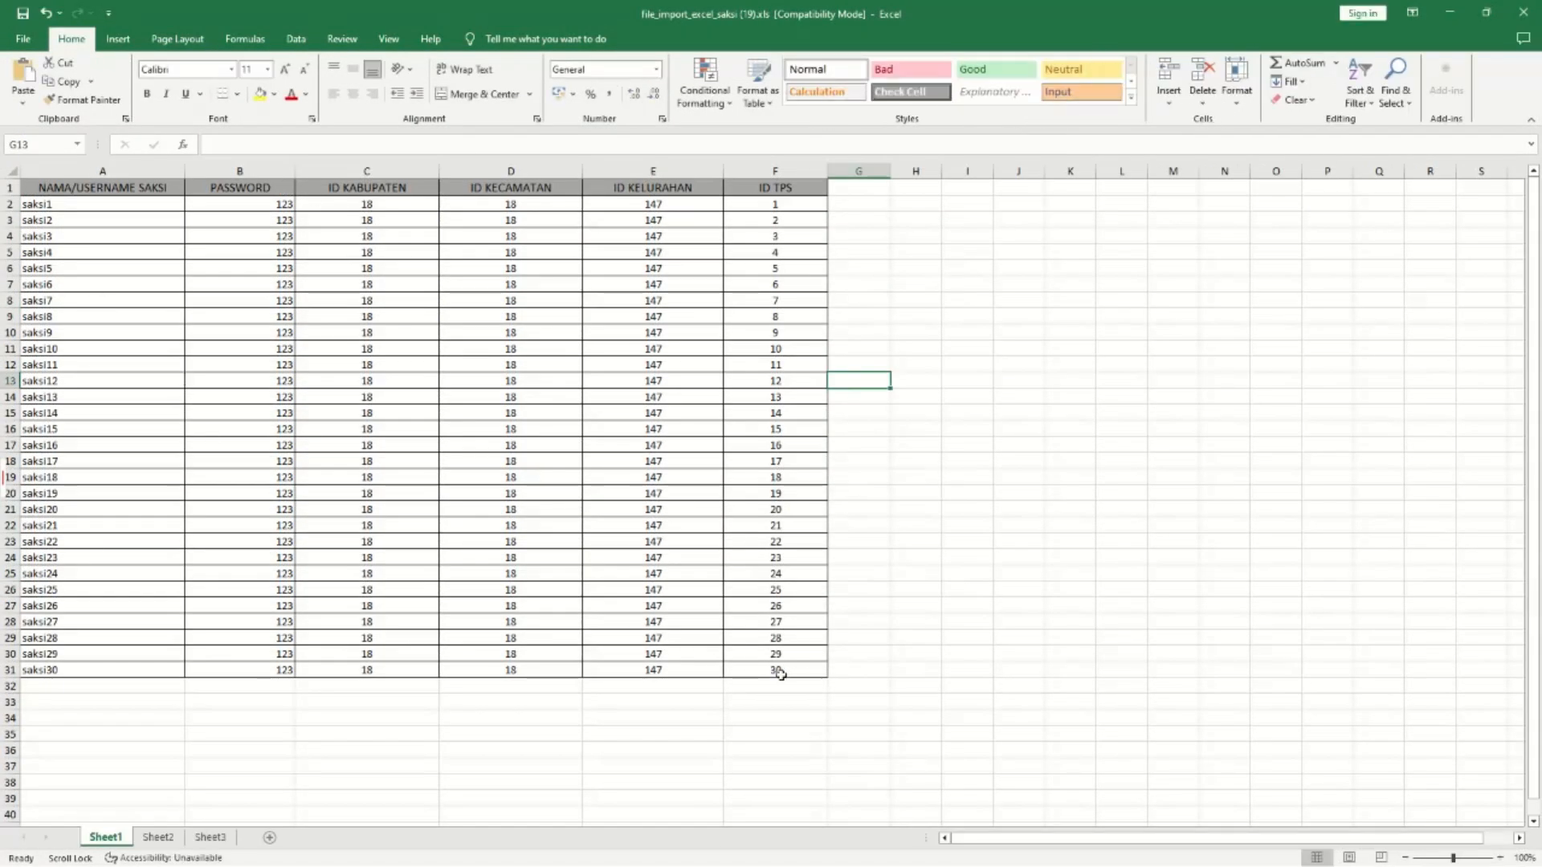
{"action": "left_click_drag", "start_coordinate": [780, 671], "coordinate": [4, 247]}
{"action": "right_click", "coordinate": [47, 262]}
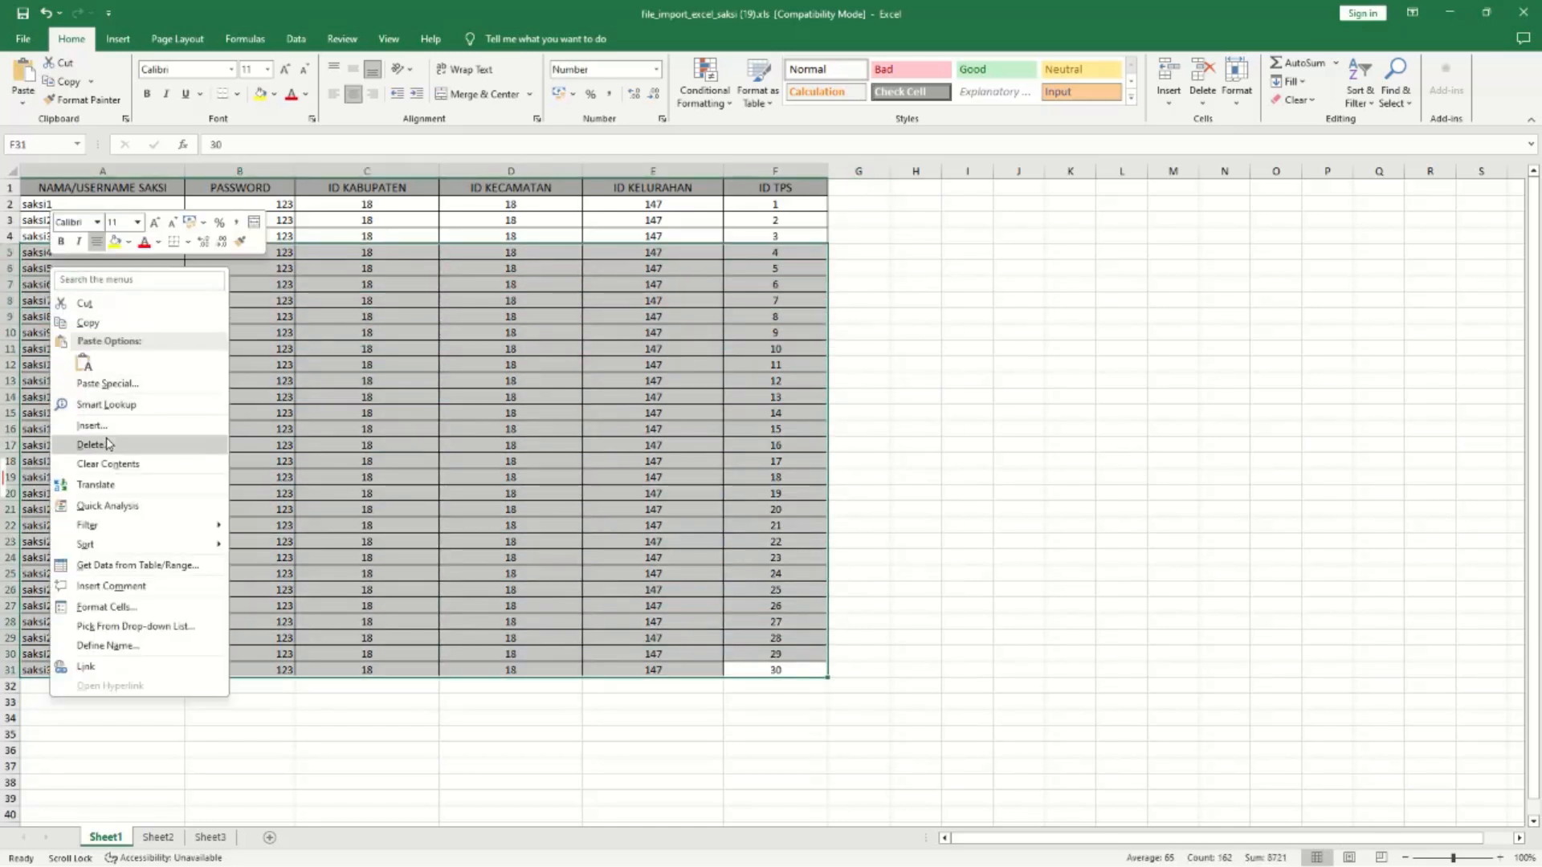
{"action": "left_click", "coordinate": [135, 443]}
{"action": "left_click", "coordinate": [73, 508]}
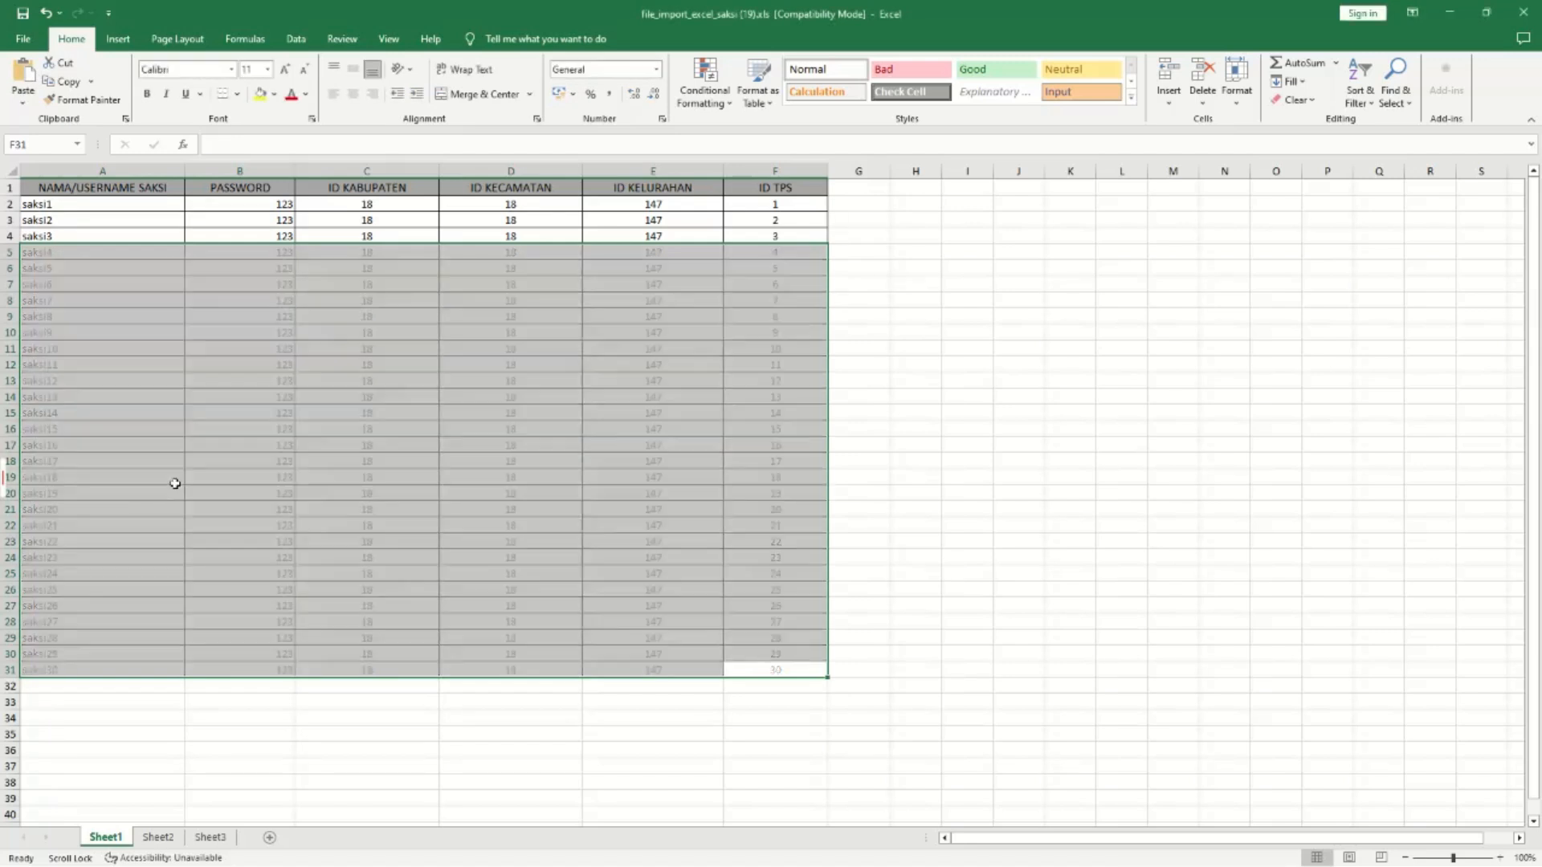
{"action": "left_click", "coordinate": [454, 418]}
{"action": "key", "text": "super+Right"}
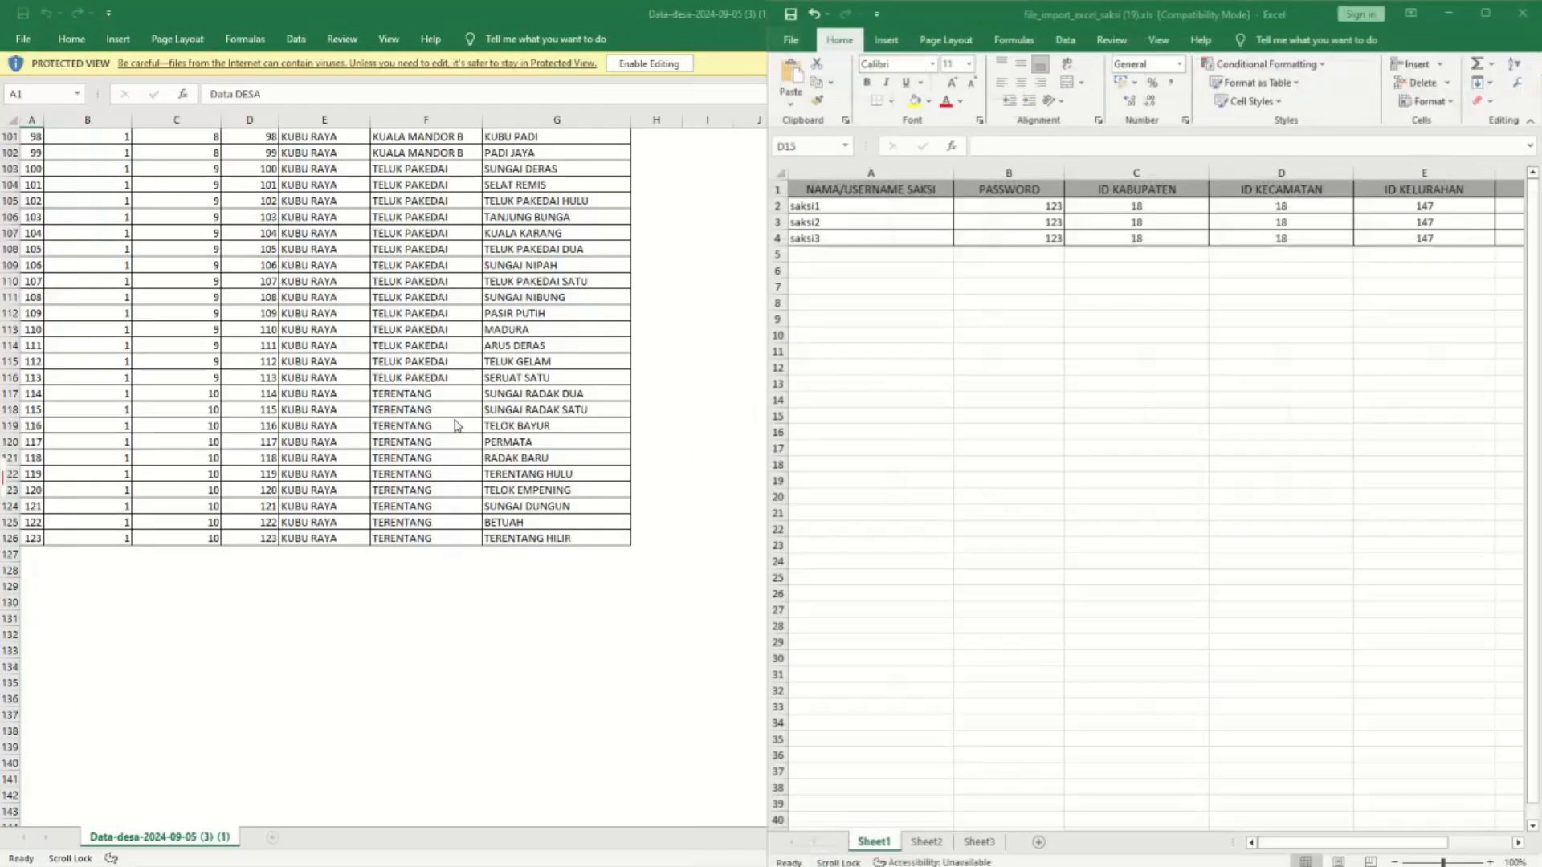
Copy the TPS codes 5, 6, 7 into the template's ID TPS column from F2.
{"action": "left_click", "coordinate": [475, 154]}
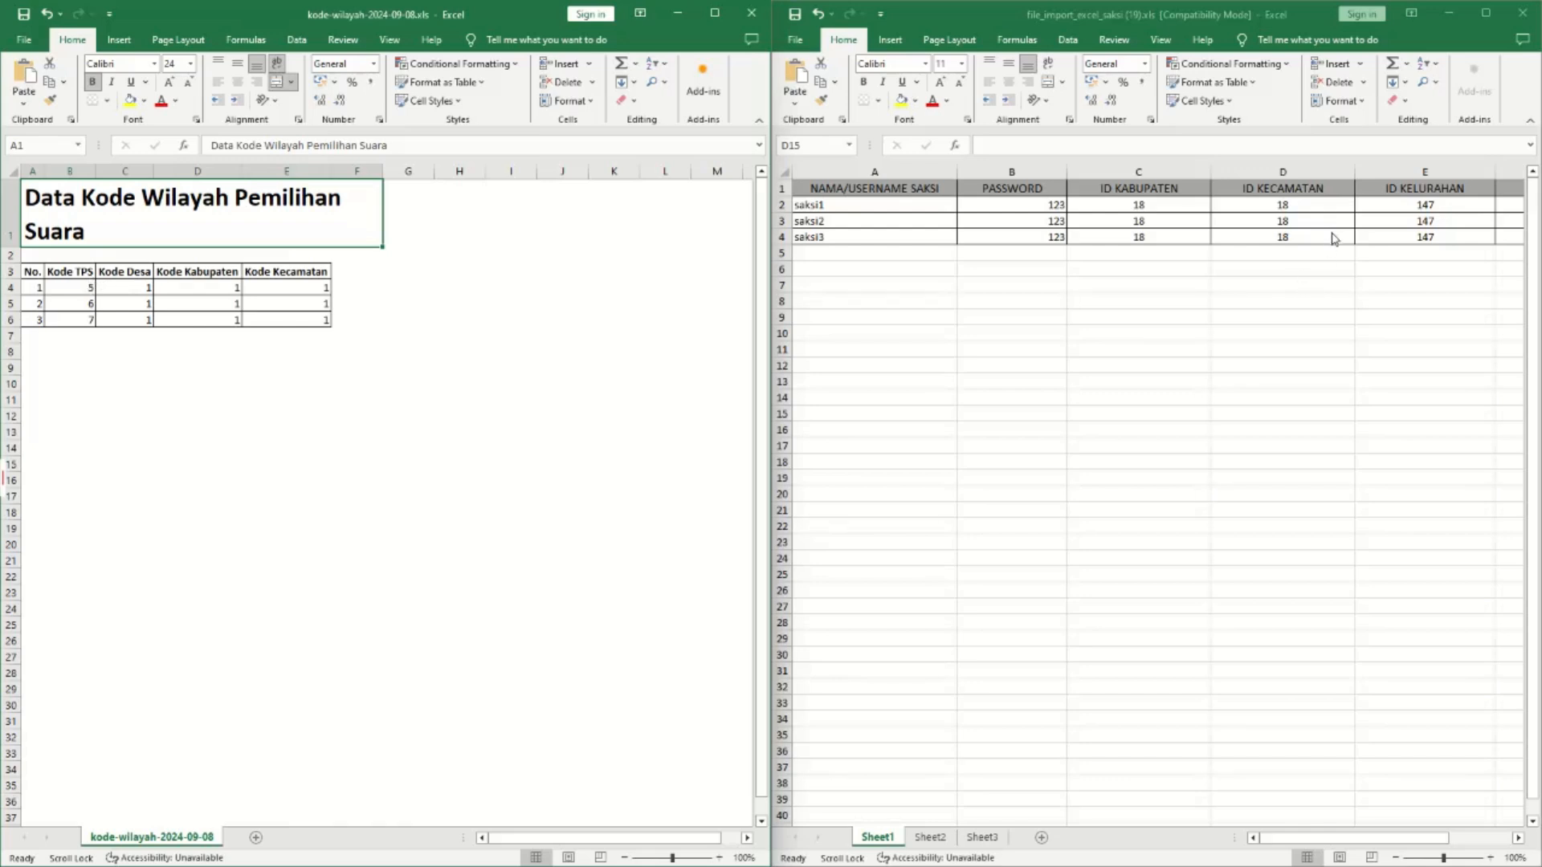
{"action": "left_click_drag", "start_coordinate": [1290, 842], "coordinate": [1376, 840]}
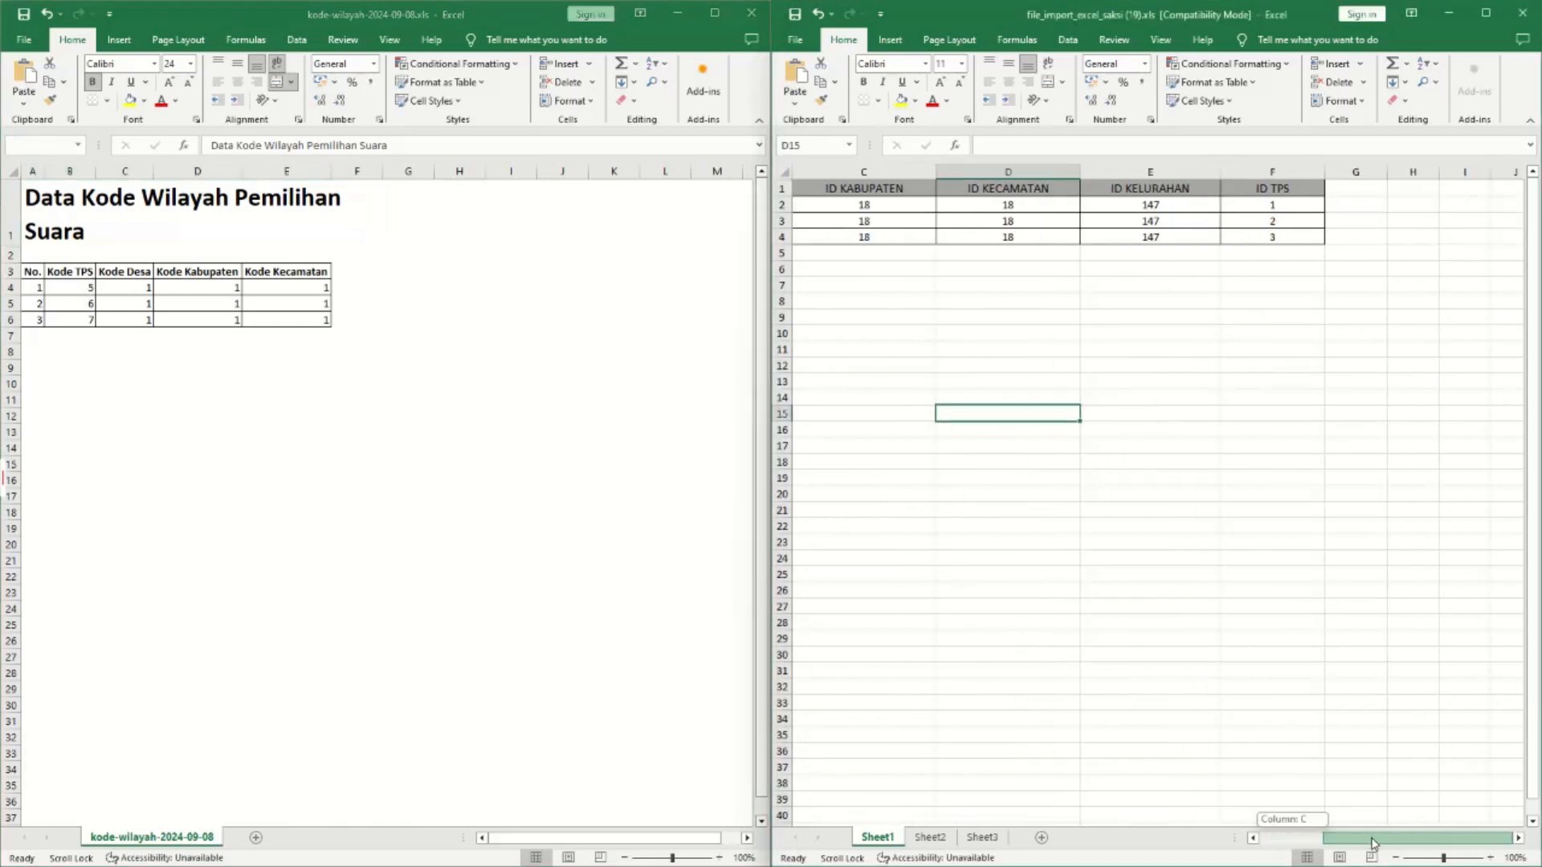
{"action": "left_click", "coordinate": [72, 290]}
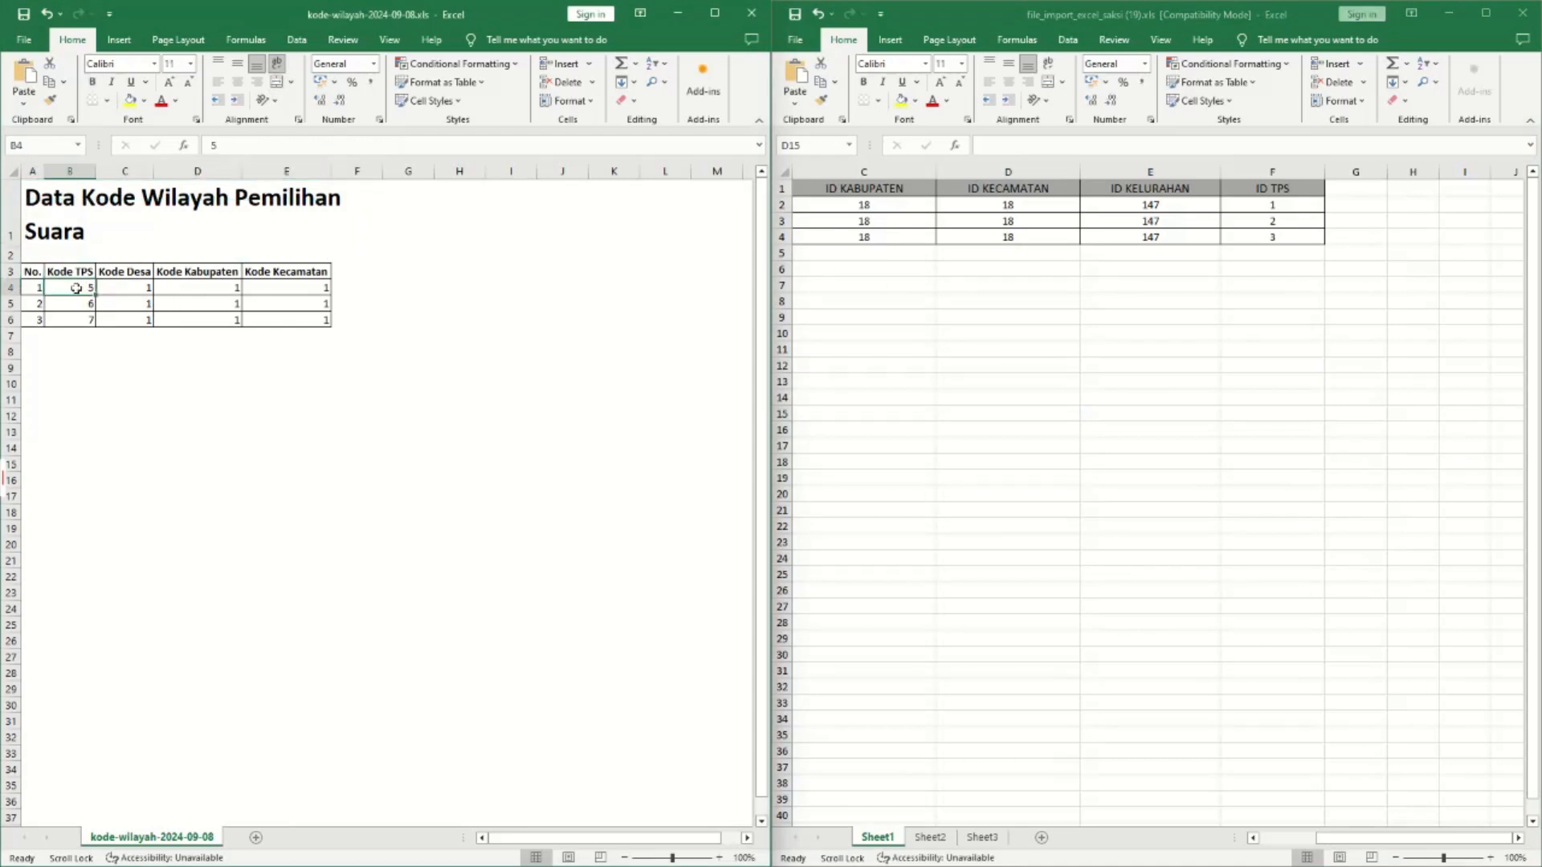
{"action": "left_click_drag", "start_coordinate": [75, 289], "coordinate": [77, 322]}
{"action": "key", "text": "ctrl+c"}
{"action": "left_click", "coordinate": [1257, 207]}
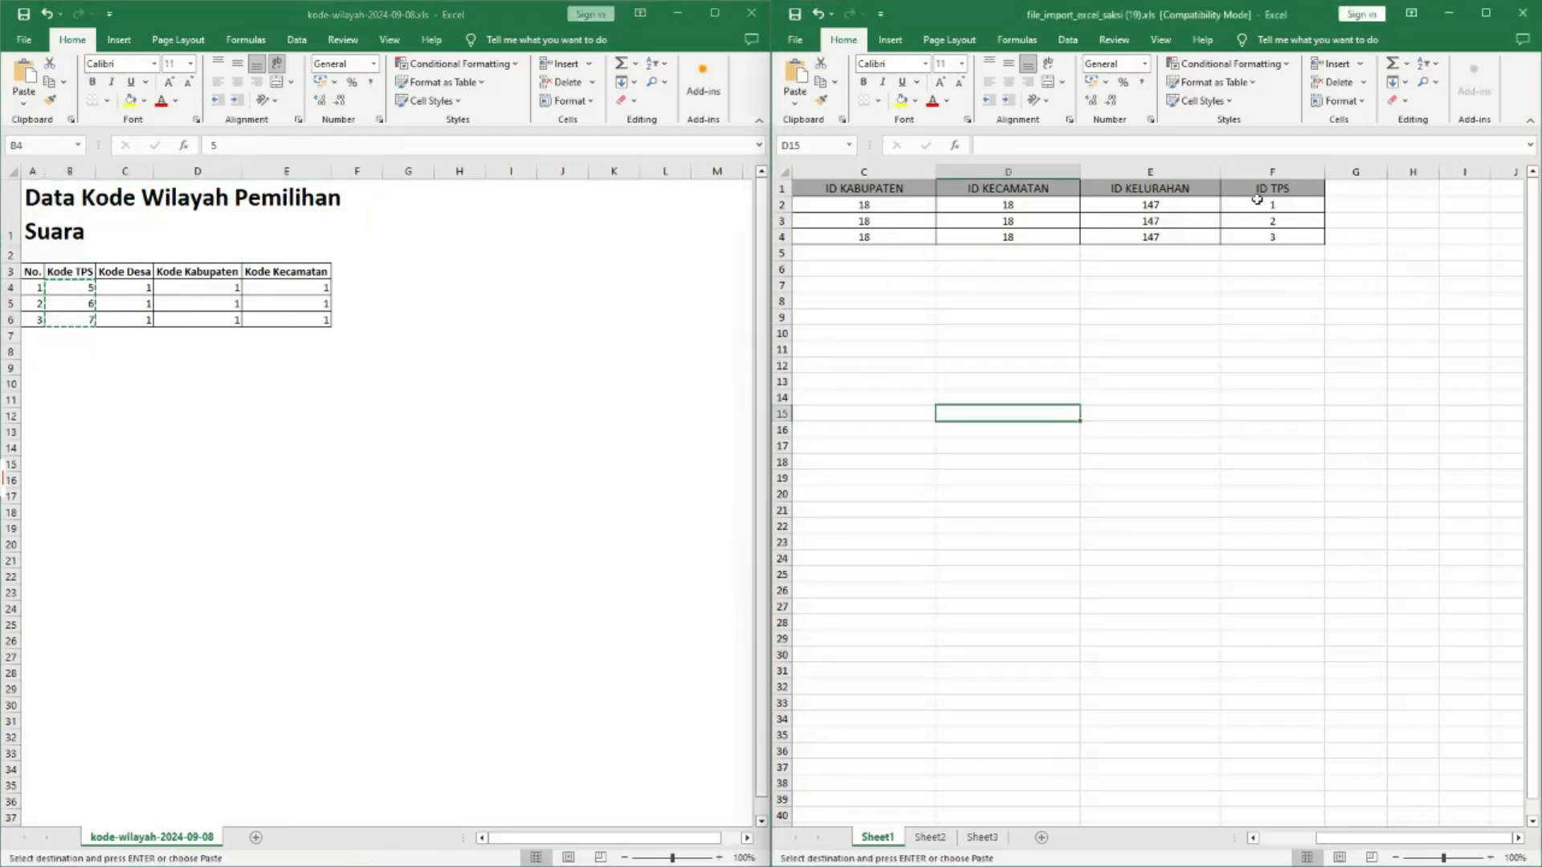
{"action": "left_click", "coordinate": [1257, 207]}
{"action": "key", "text": "ctrl+v"}
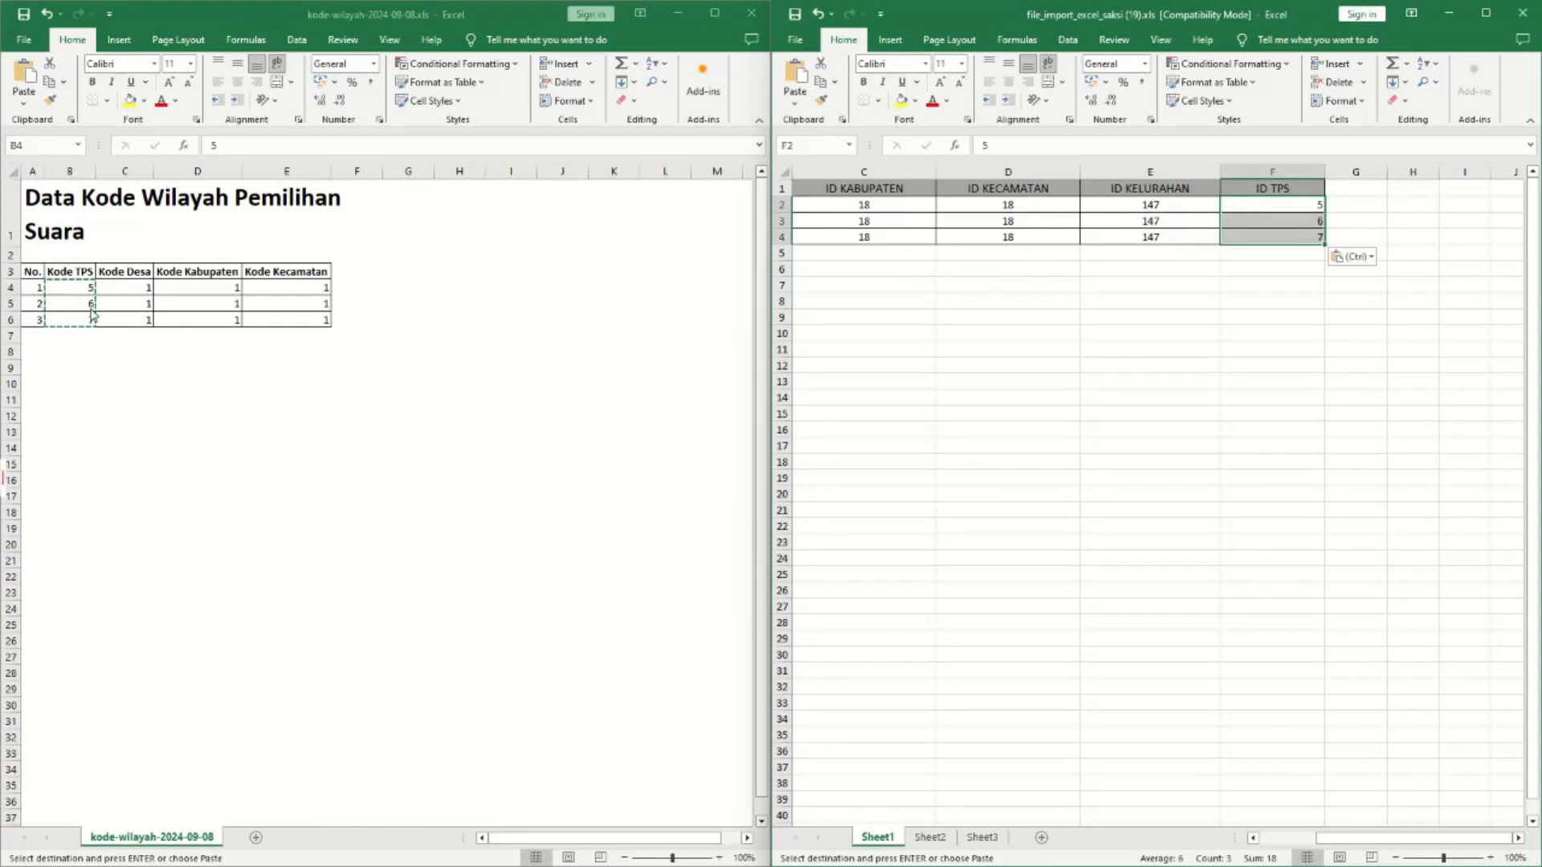
Copy the Kode Desa village codes into the ID KELURAHAN column from E2.
{"action": "left_click", "coordinate": [136, 289]}
{"action": "left_click_drag", "start_coordinate": [136, 289], "coordinate": [127, 319]}
{"action": "key", "text": "ctrl+c"}
{"action": "left_click", "coordinate": [1152, 205]}
{"action": "left_click", "coordinate": [1153, 204]}
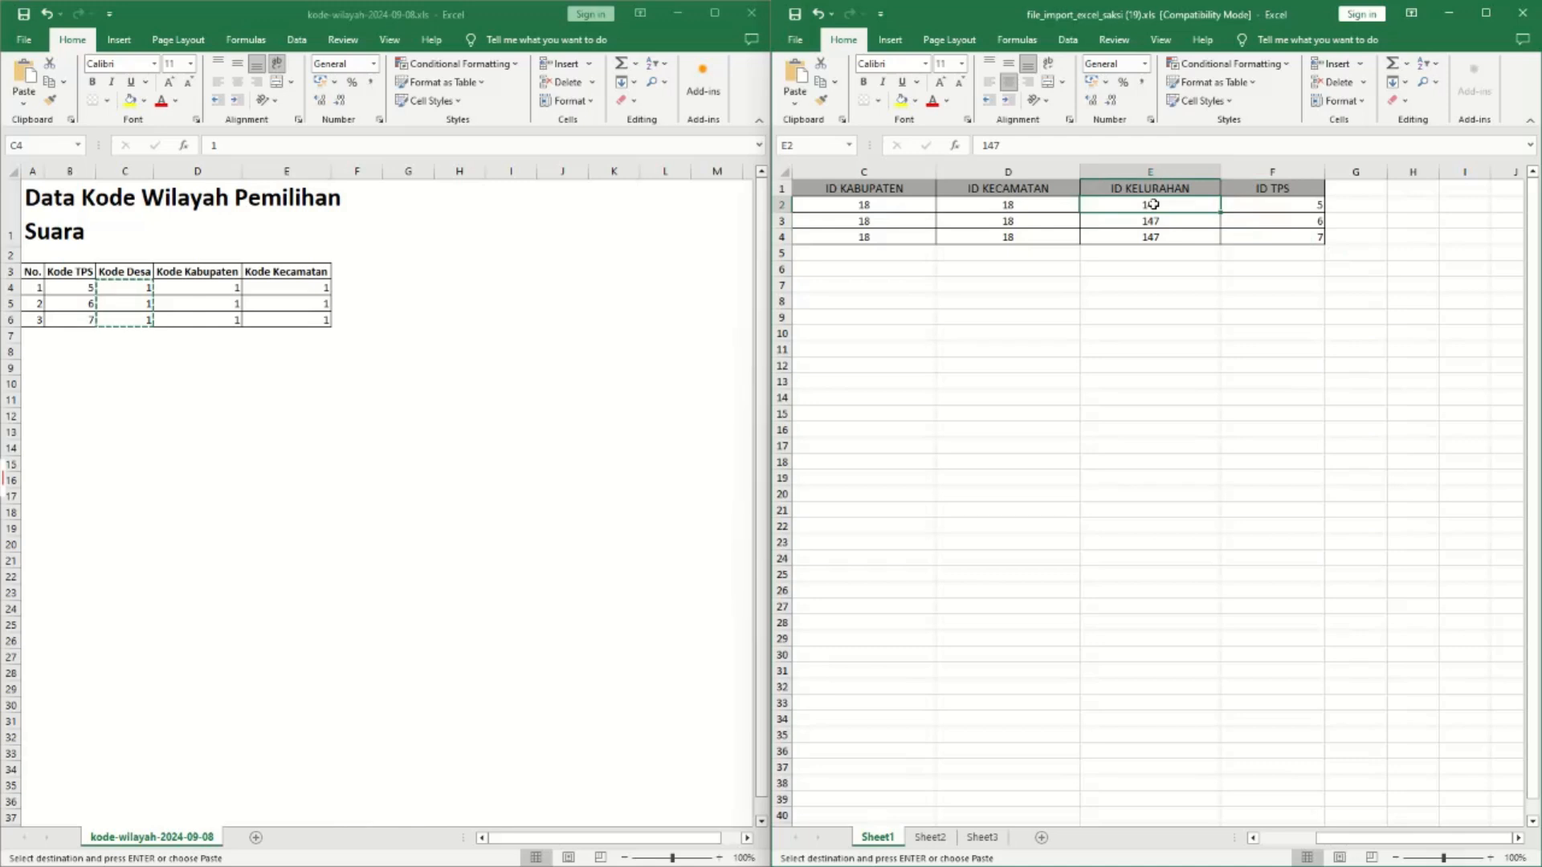
{"action": "key", "text": "ctrl+v"}
Paste the Kode Kabupaten values (1) into the ID KABUPATEN column.
{"action": "left_click", "coordinate": [213, 289]}
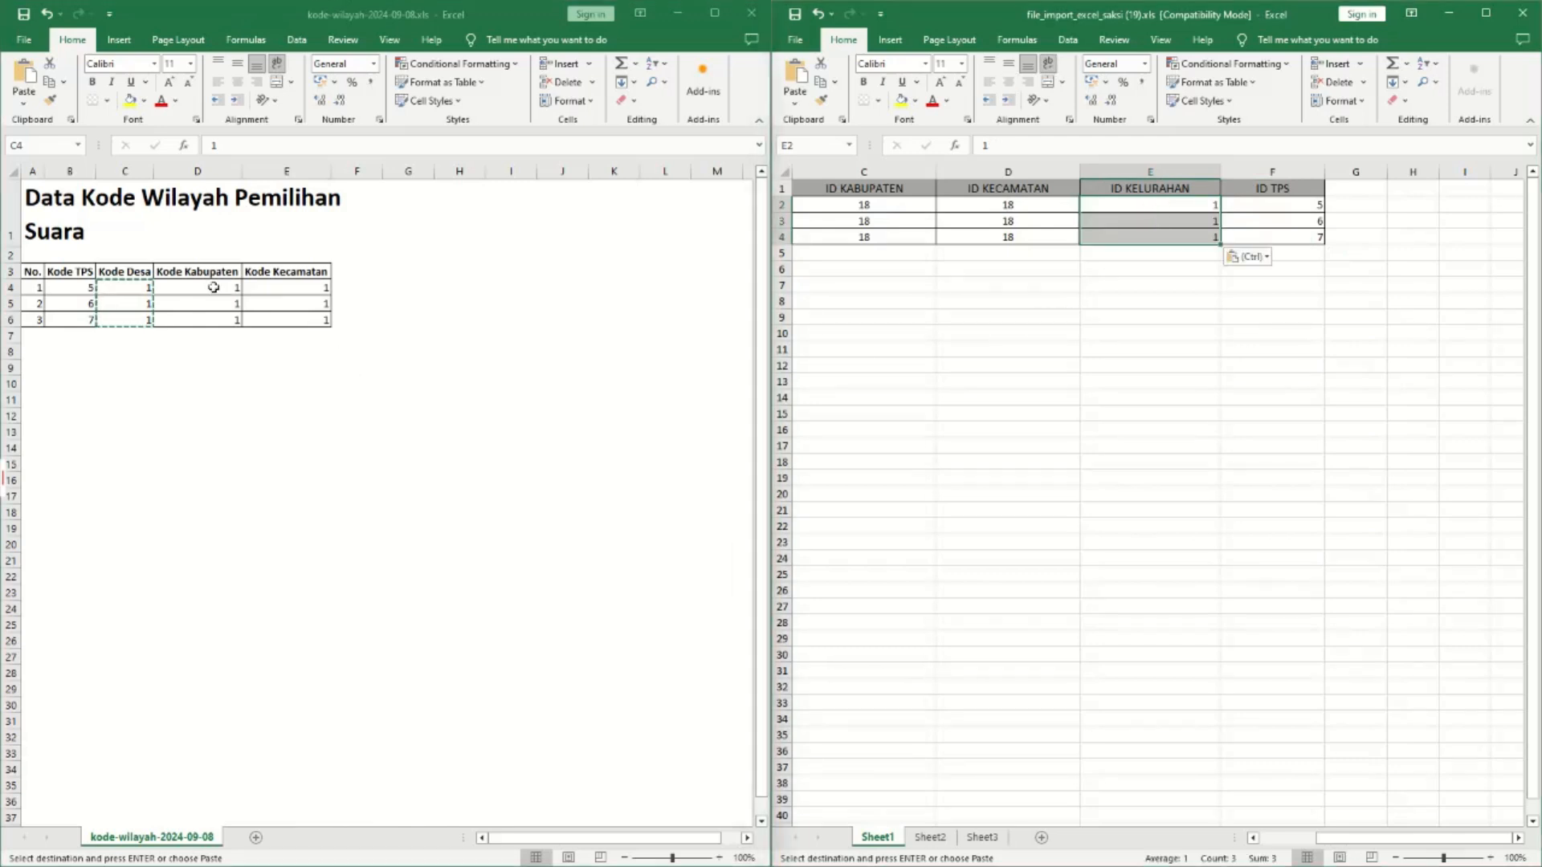
{"action": "left_click_drag", "start_coordinate": [213, 289], "coordinate": [214, 321]}
{"action": "key", "text": "ctrl+c"}
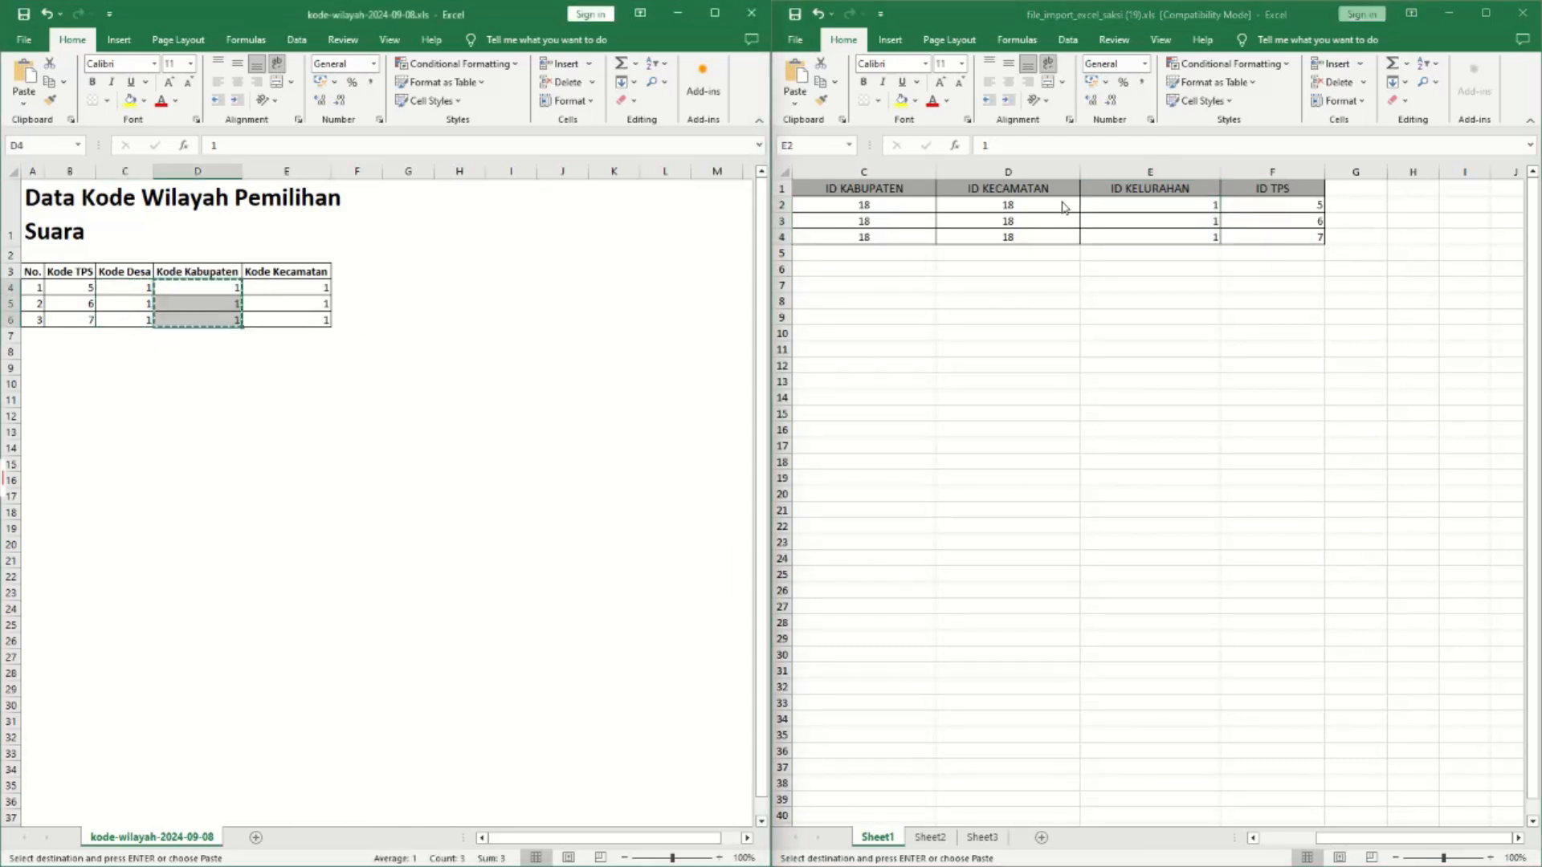
{"action": "left_click", "coordinate": [864, 205]}
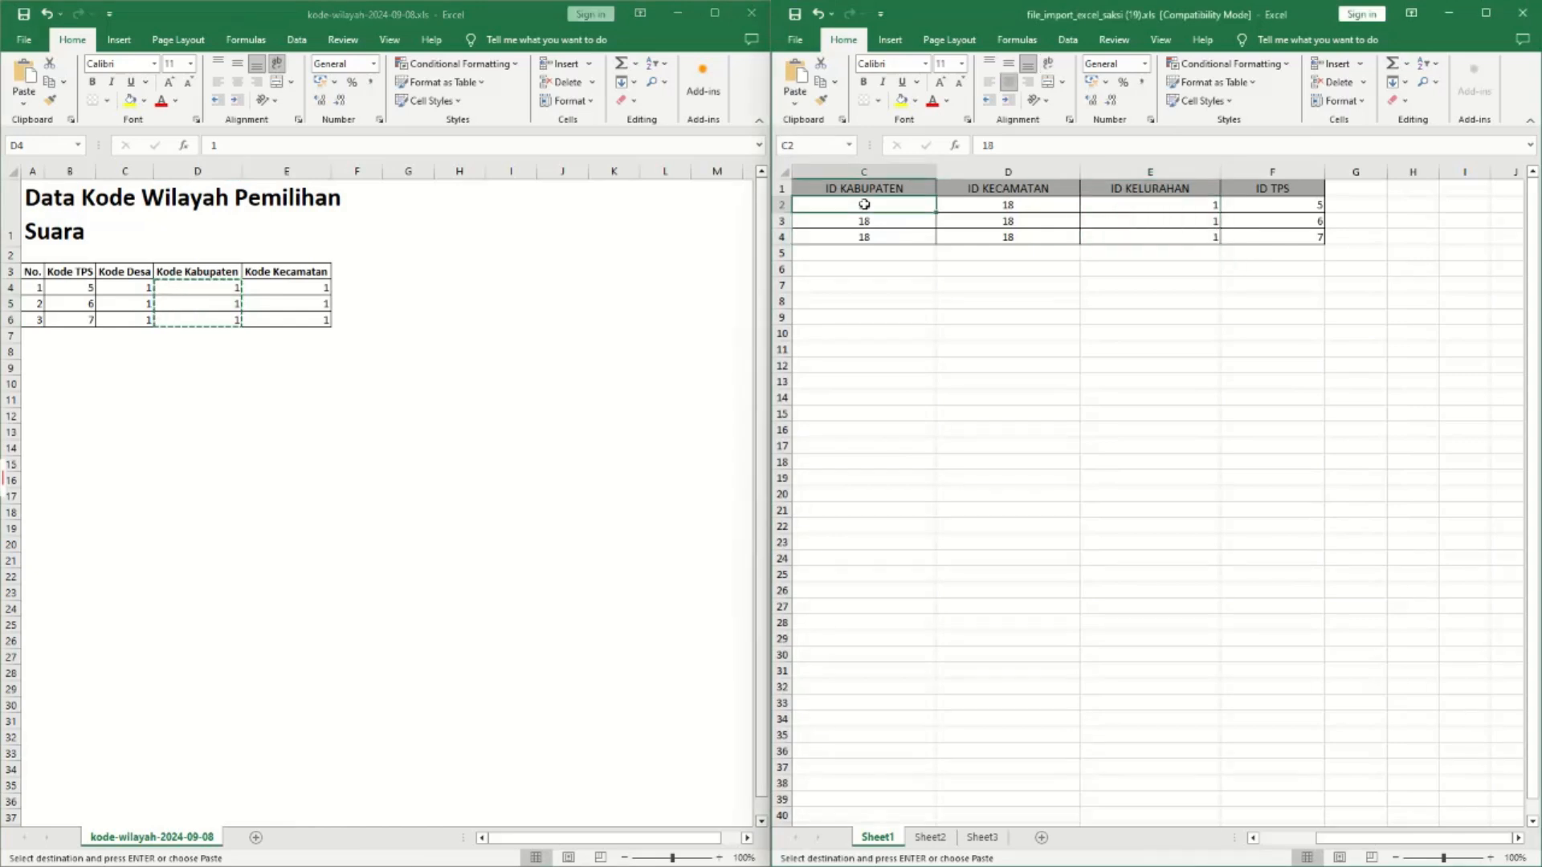
{"action": "key", "text": "ctrl+v"}
Paste the Kode Kecamatan values (1) over the 18s in ID KECAMATAN.
{"action": "left_click", "coordinate": [280, 285]}
{"action": "left_click", "coordinate": [280, 285]}
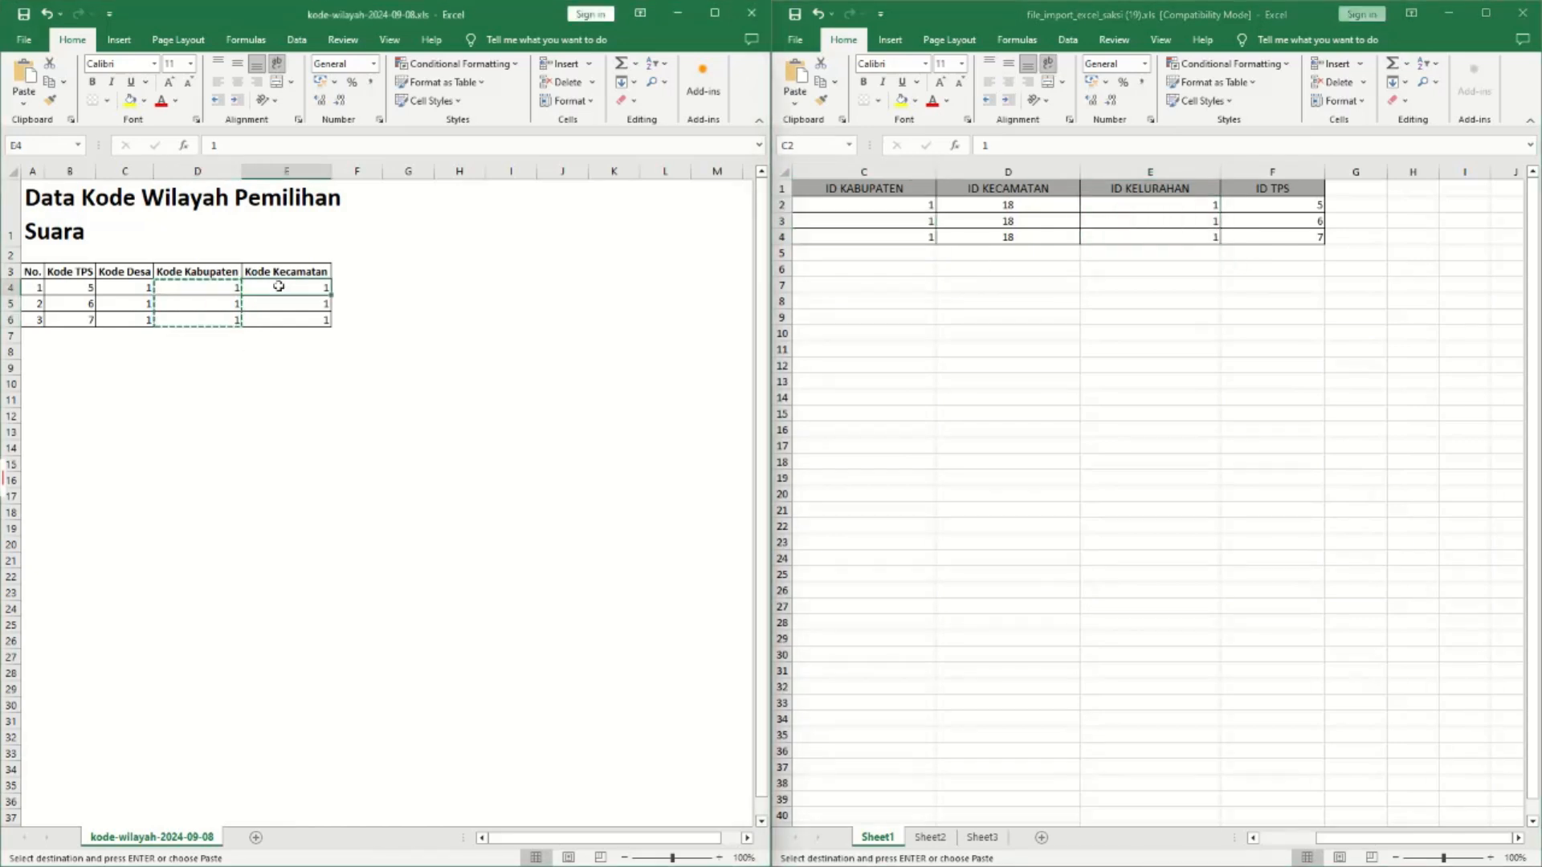
{"action": "key", "text": "Escape"}
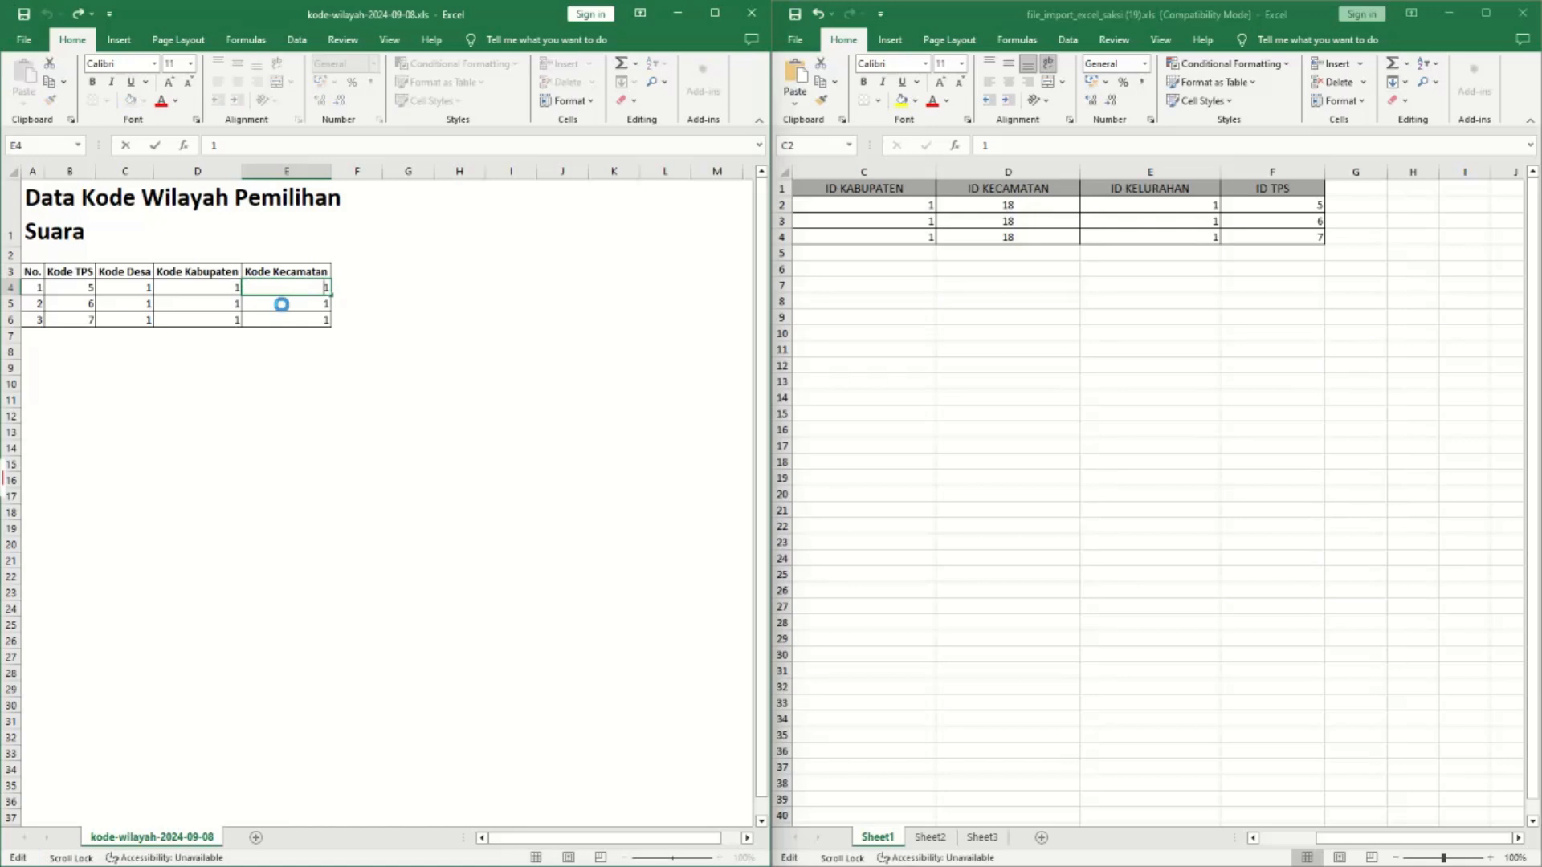
{"action": "left_click_drag", "start_coordinate": [280, 286], "coordinate": [272, 312]}
{"action": "key", "text": "ctrl+c"}
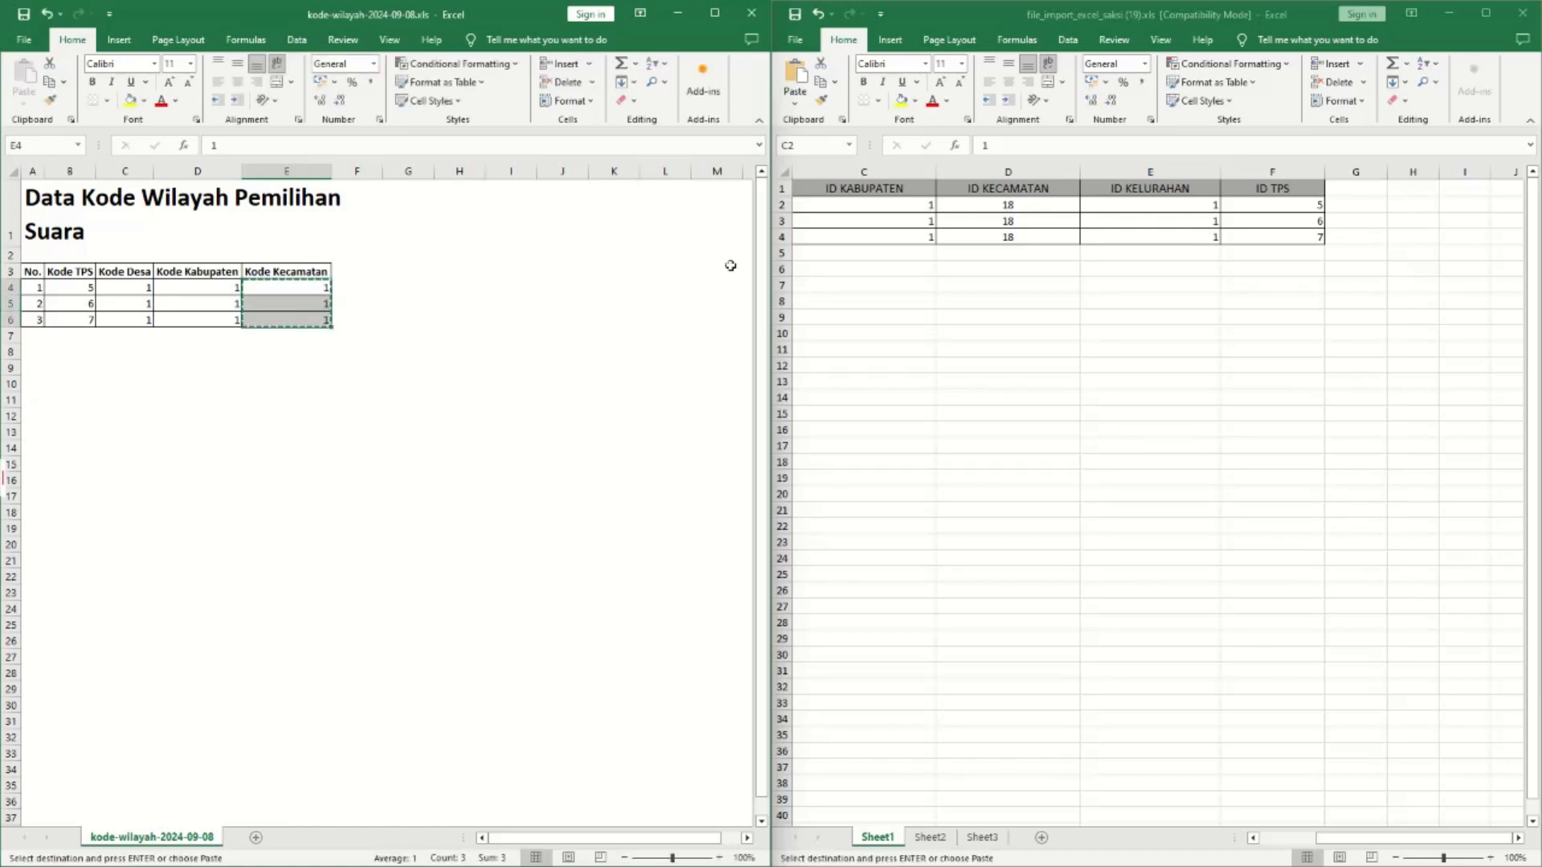
{"action": "left_click", "coordinate": [990, 208]}
{"action": "left_click", "coordinate": [990, 209]}
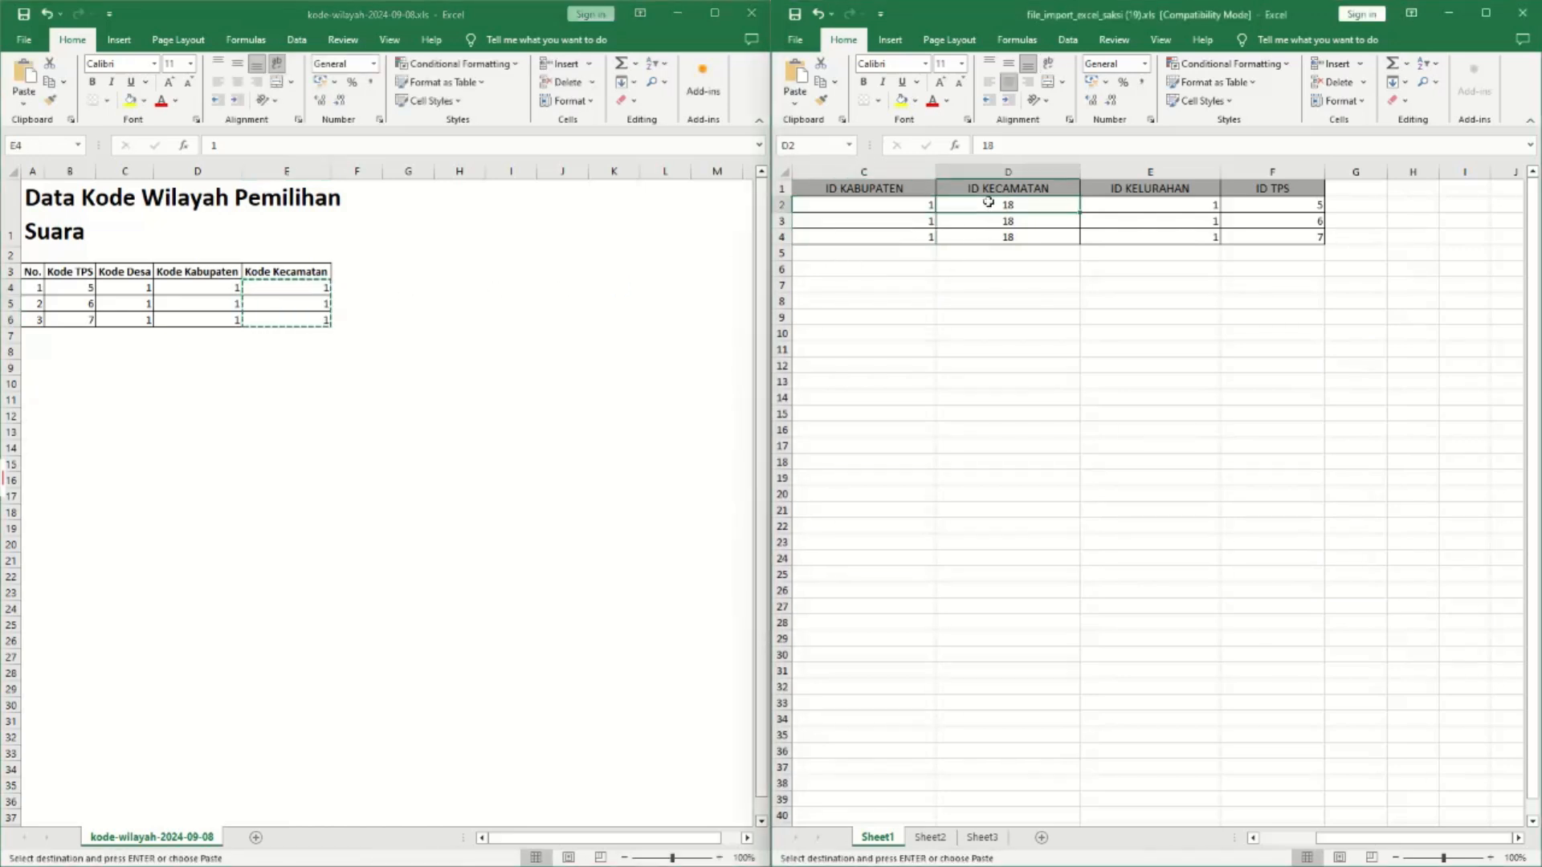
{"action": "key", "text": "ctrl+v"}
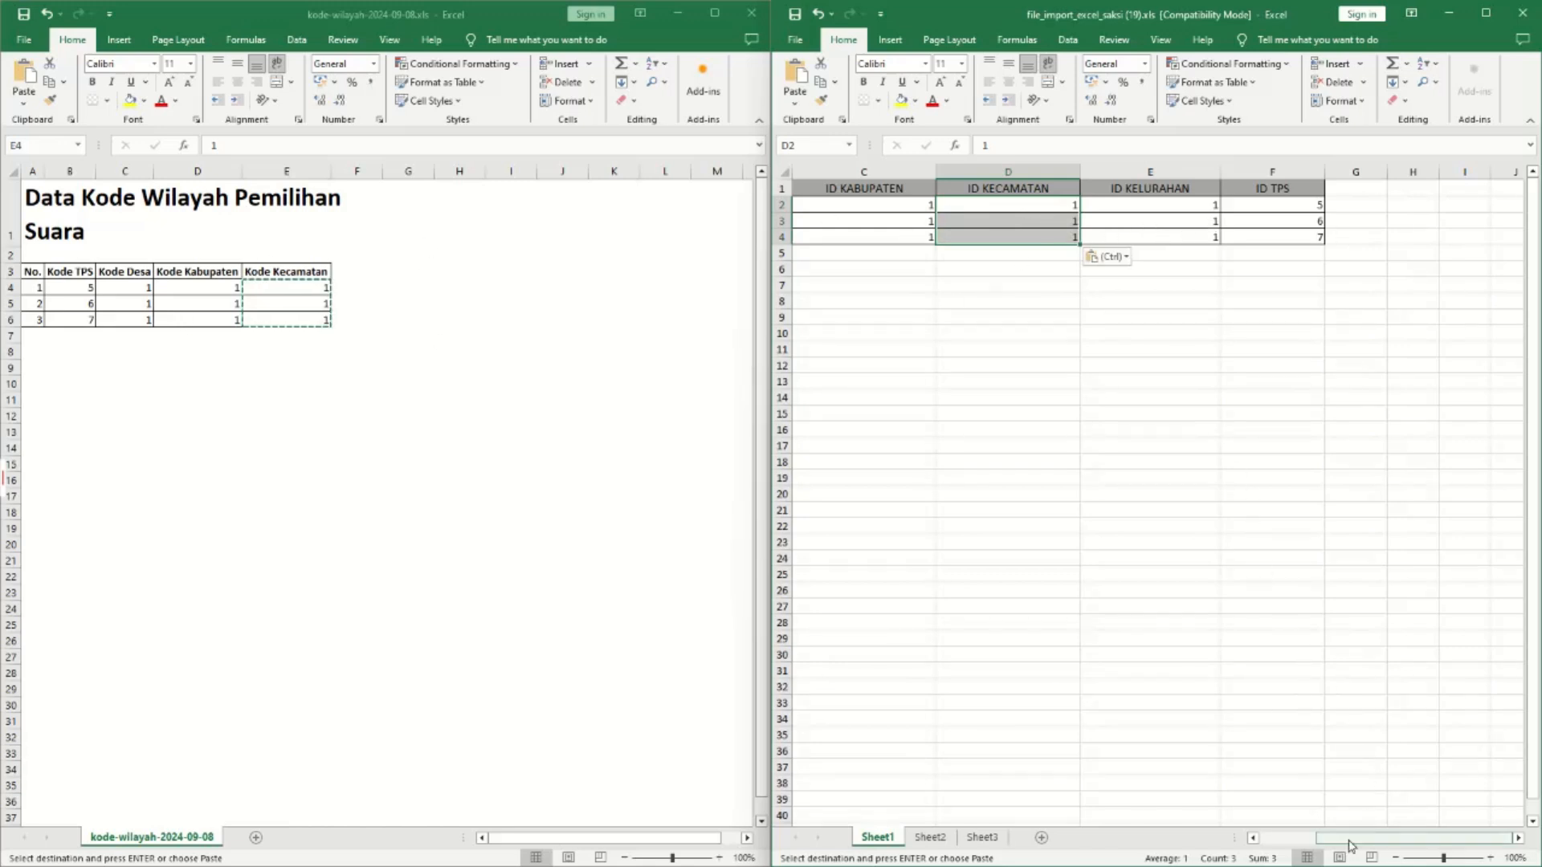
Edit the saksi1 username cell and save, keeping the older xls format.
{"action": "left_click_drag", "start_coordinate": [1333, 838], "coordinate": [1274, 838]}
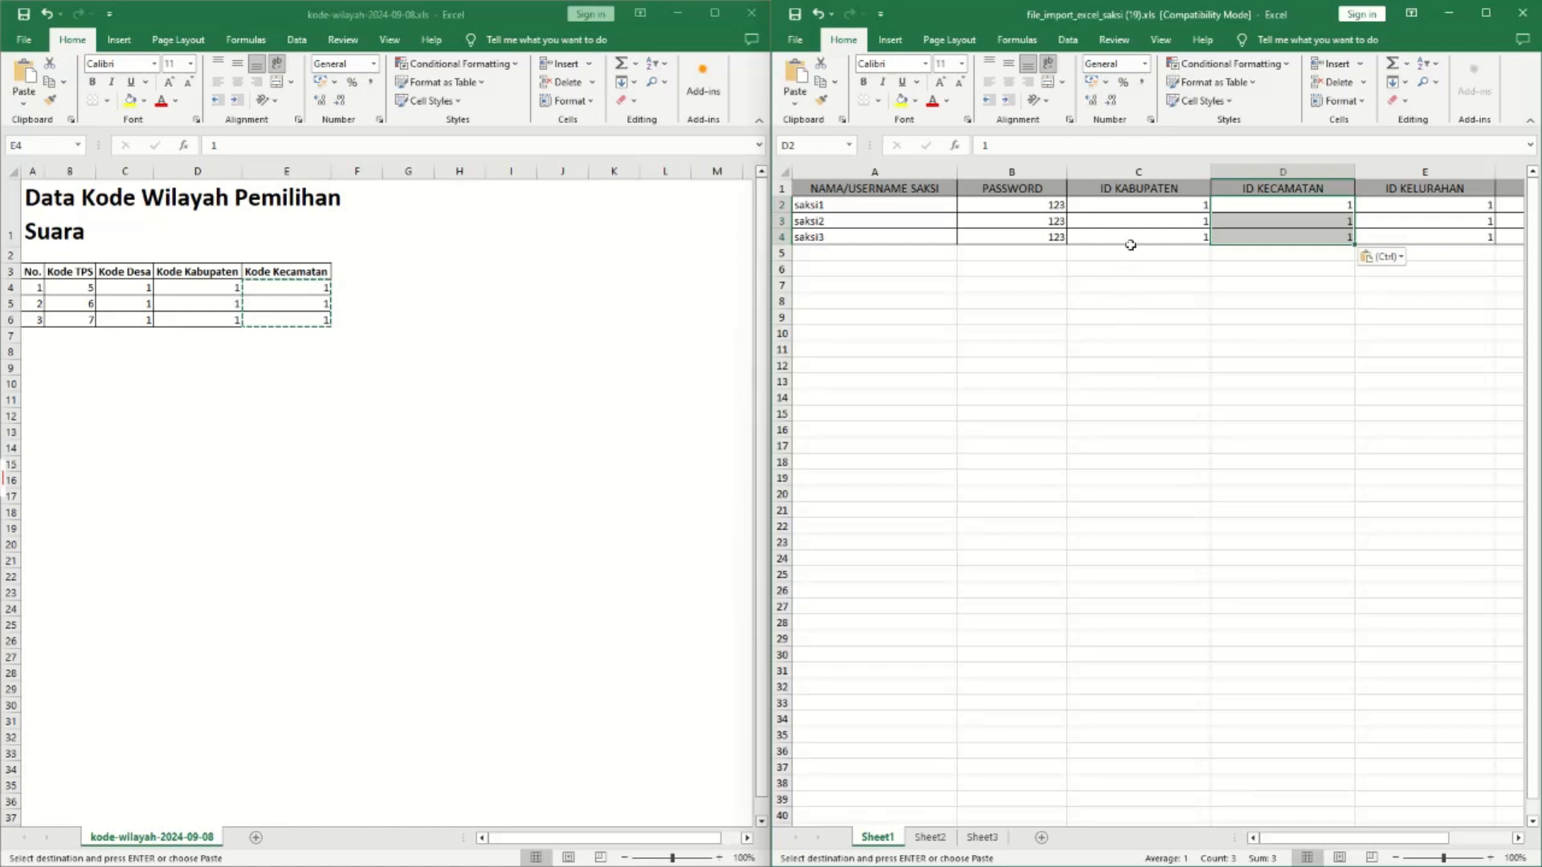
{"action": "double_click", "coordinate": [825, 207]}
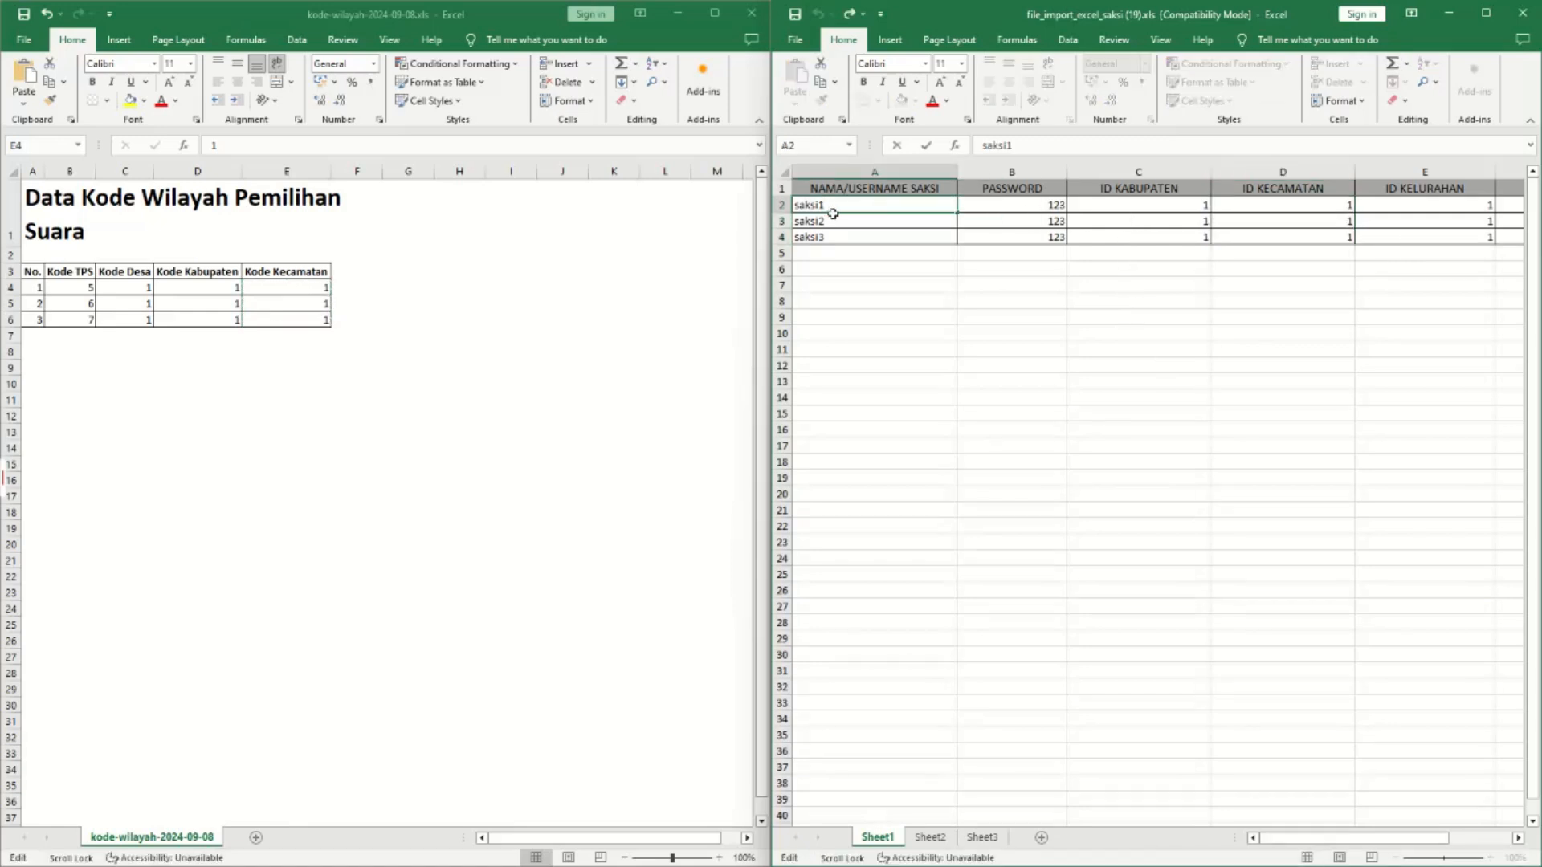
{"action": "left_click", "coordinate": [1043, 210]}
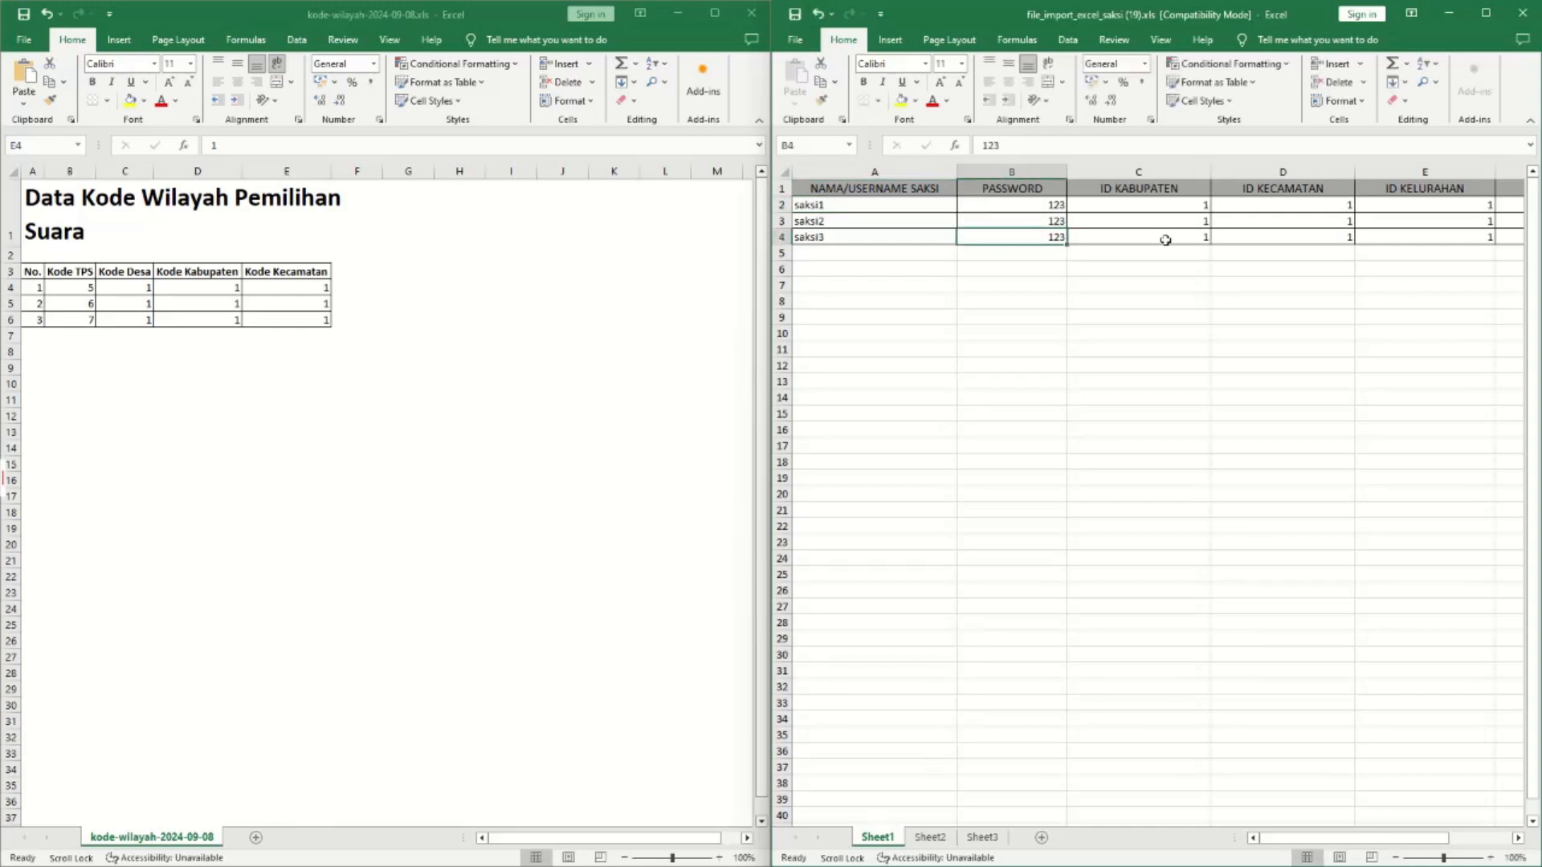
{"action": "left_click", "coordinate": [1096, 247]}
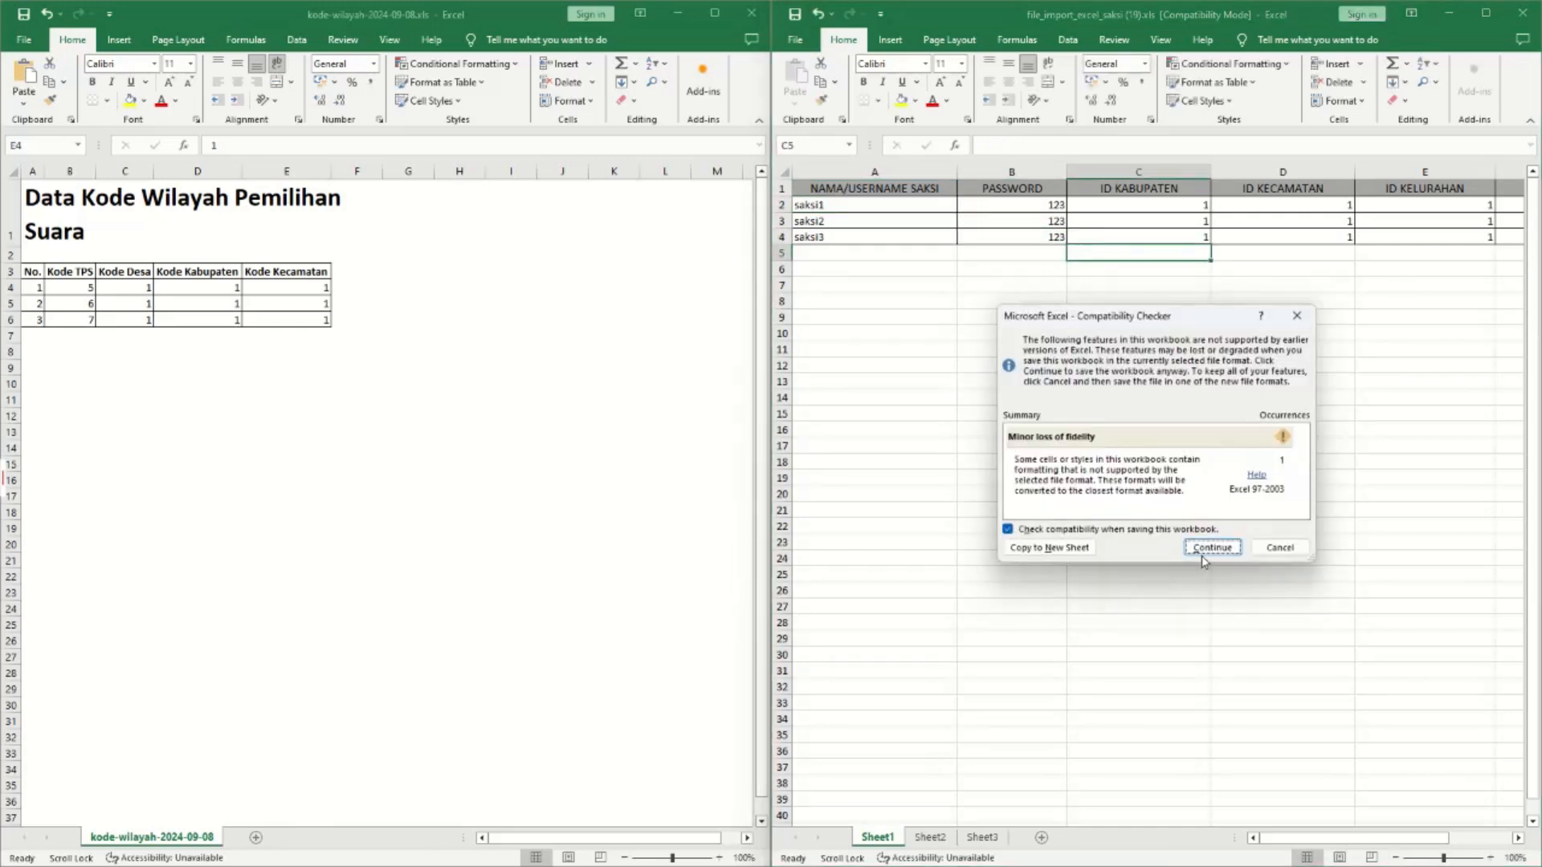
{"action": "left_click", "coordinate": [1205, 550]}
Check the Kode Kabupaten, Kode Kecamatan, Kode TPS and Kode Desa values in the region-code sheet.
{"action": "left_click", "coordinate": [690, 21]}
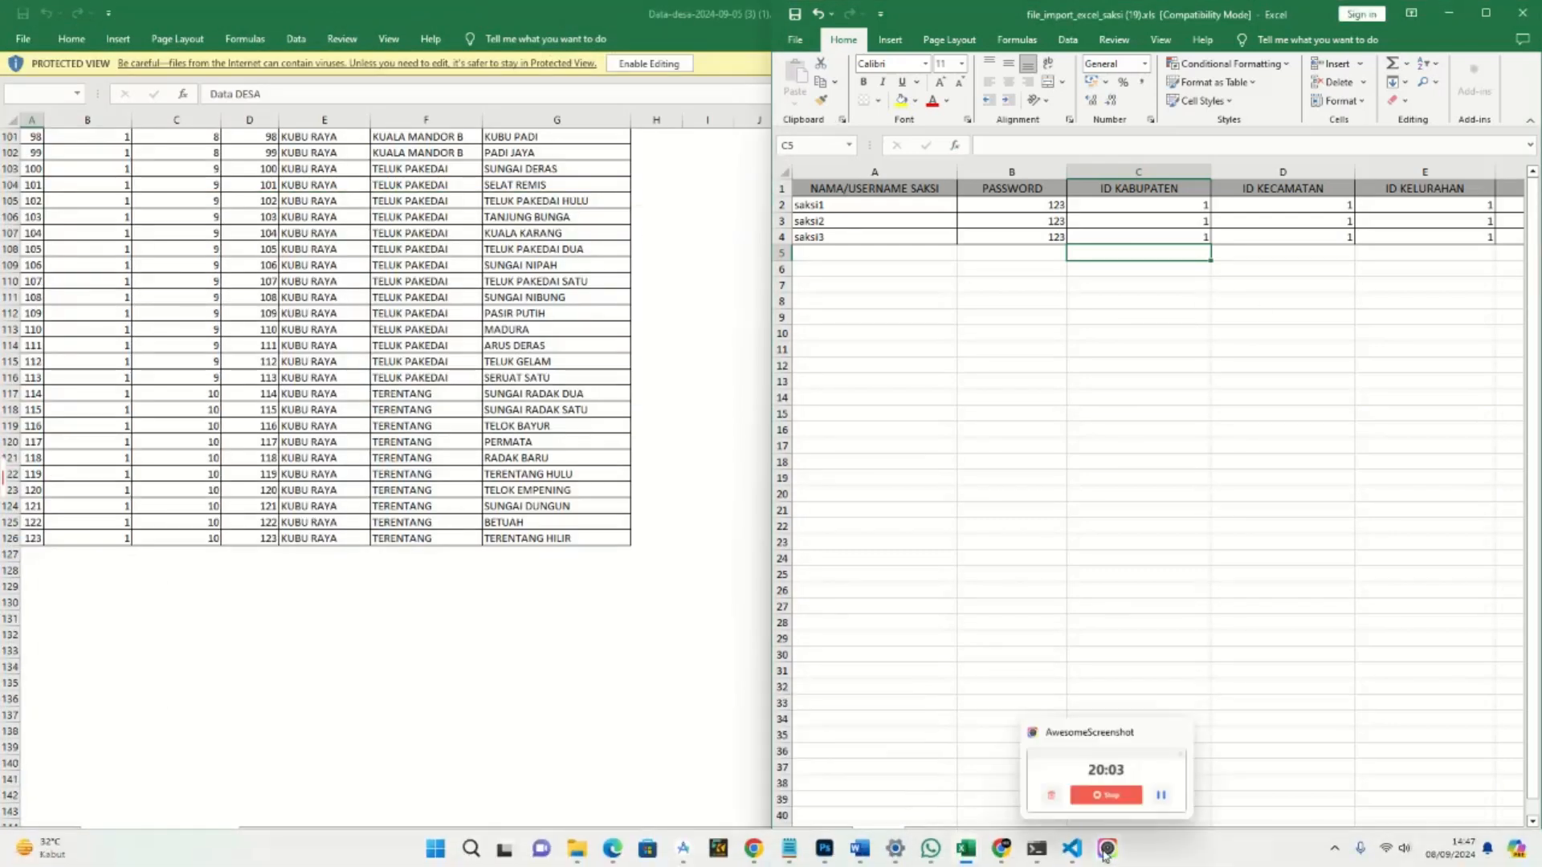
{"action": "mouse_move", "coordinate": [977, 852]}
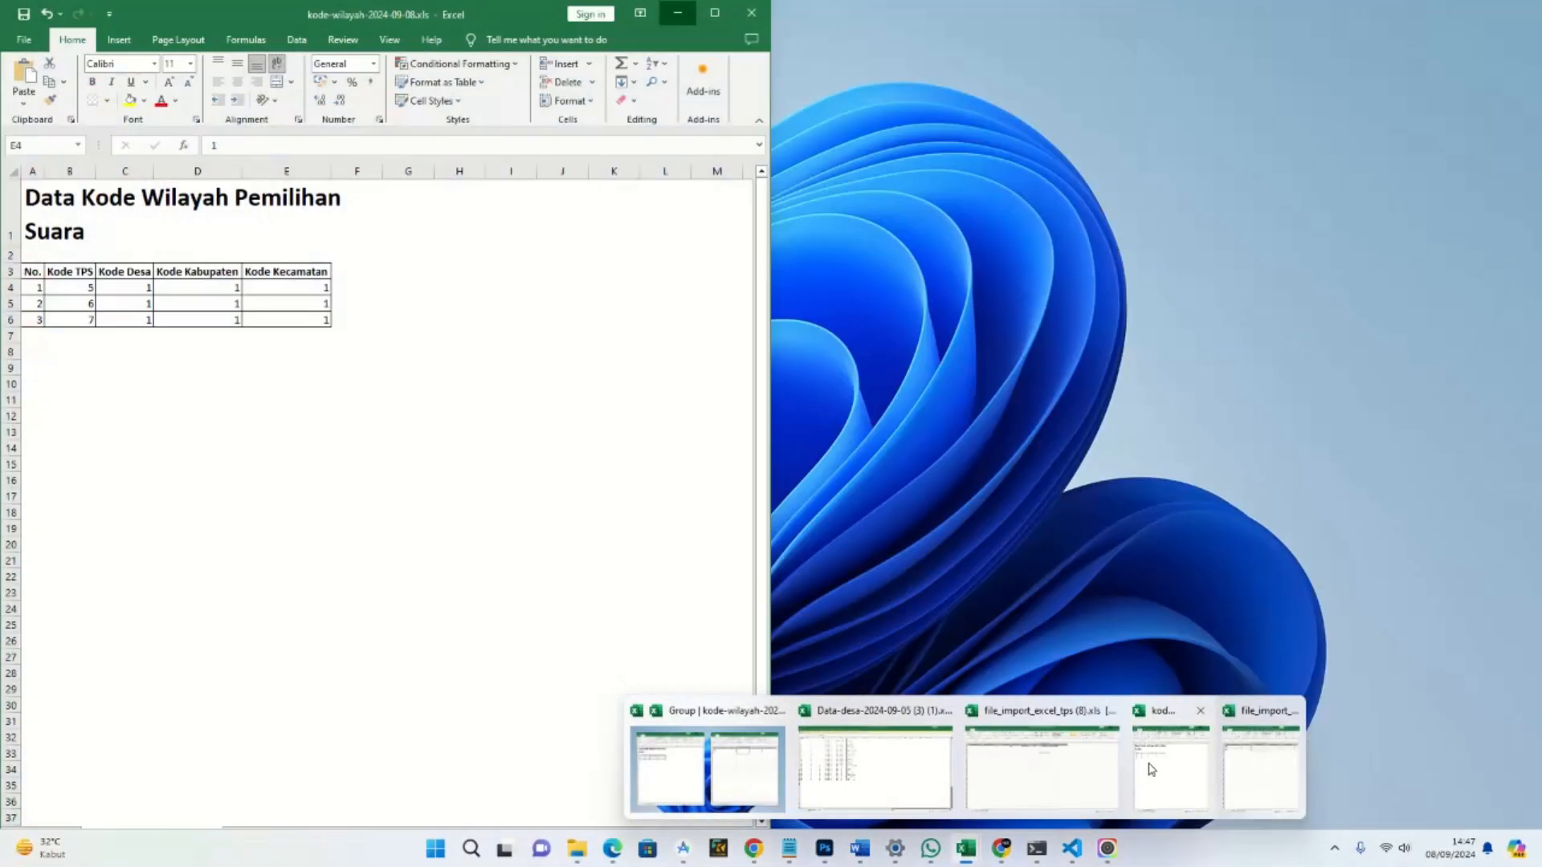
{"action": "left_click", "coordinate": [1150, 770]}
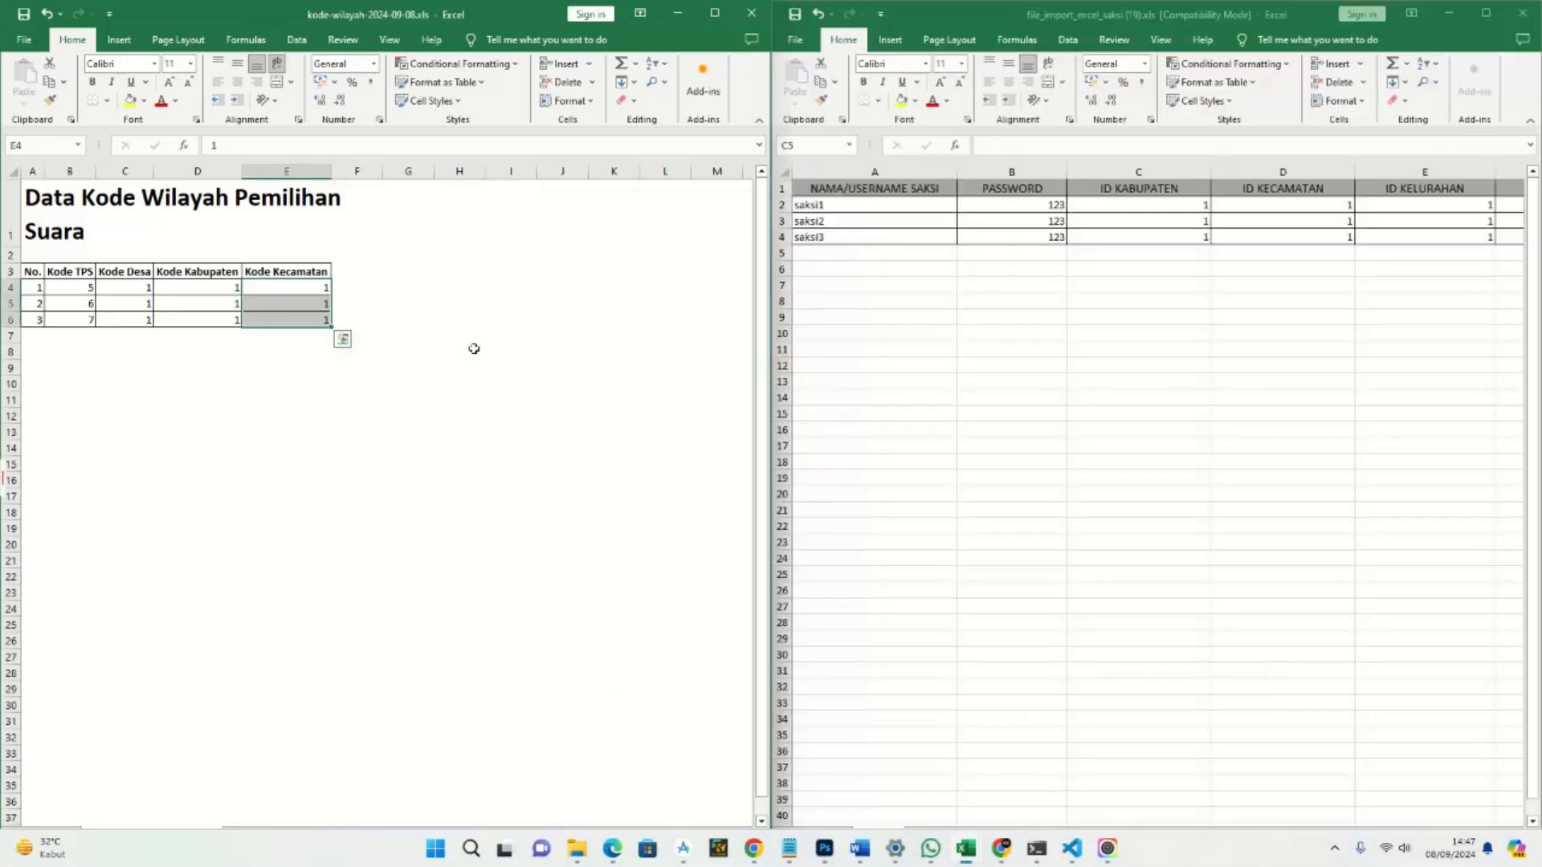
{"action": "left_click", "coordinate": [204, 286]}
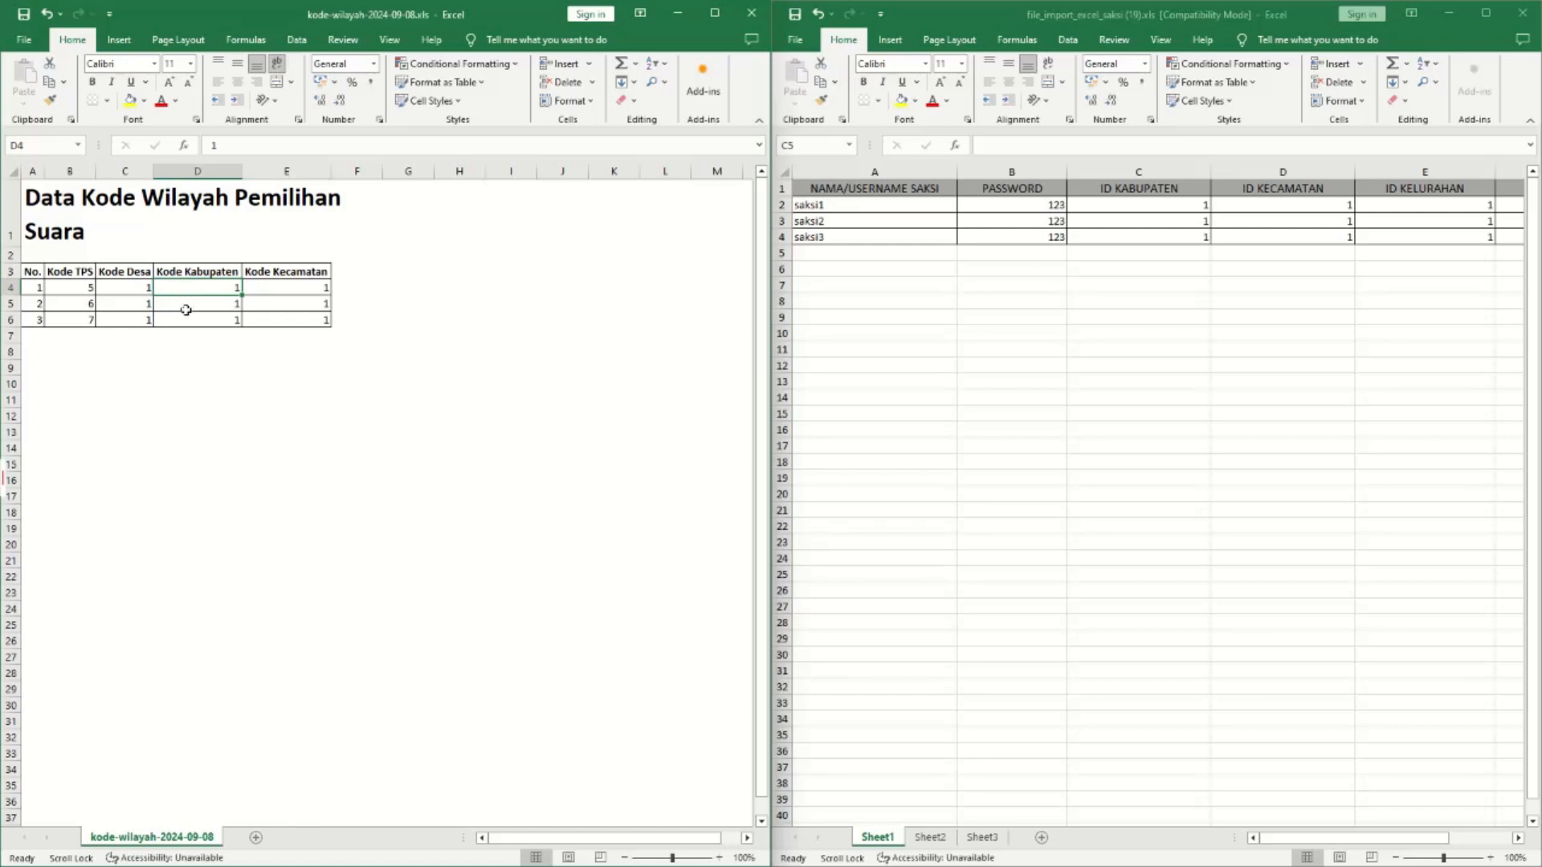
{"action": "left_click", "coordinate": [297, 289]}
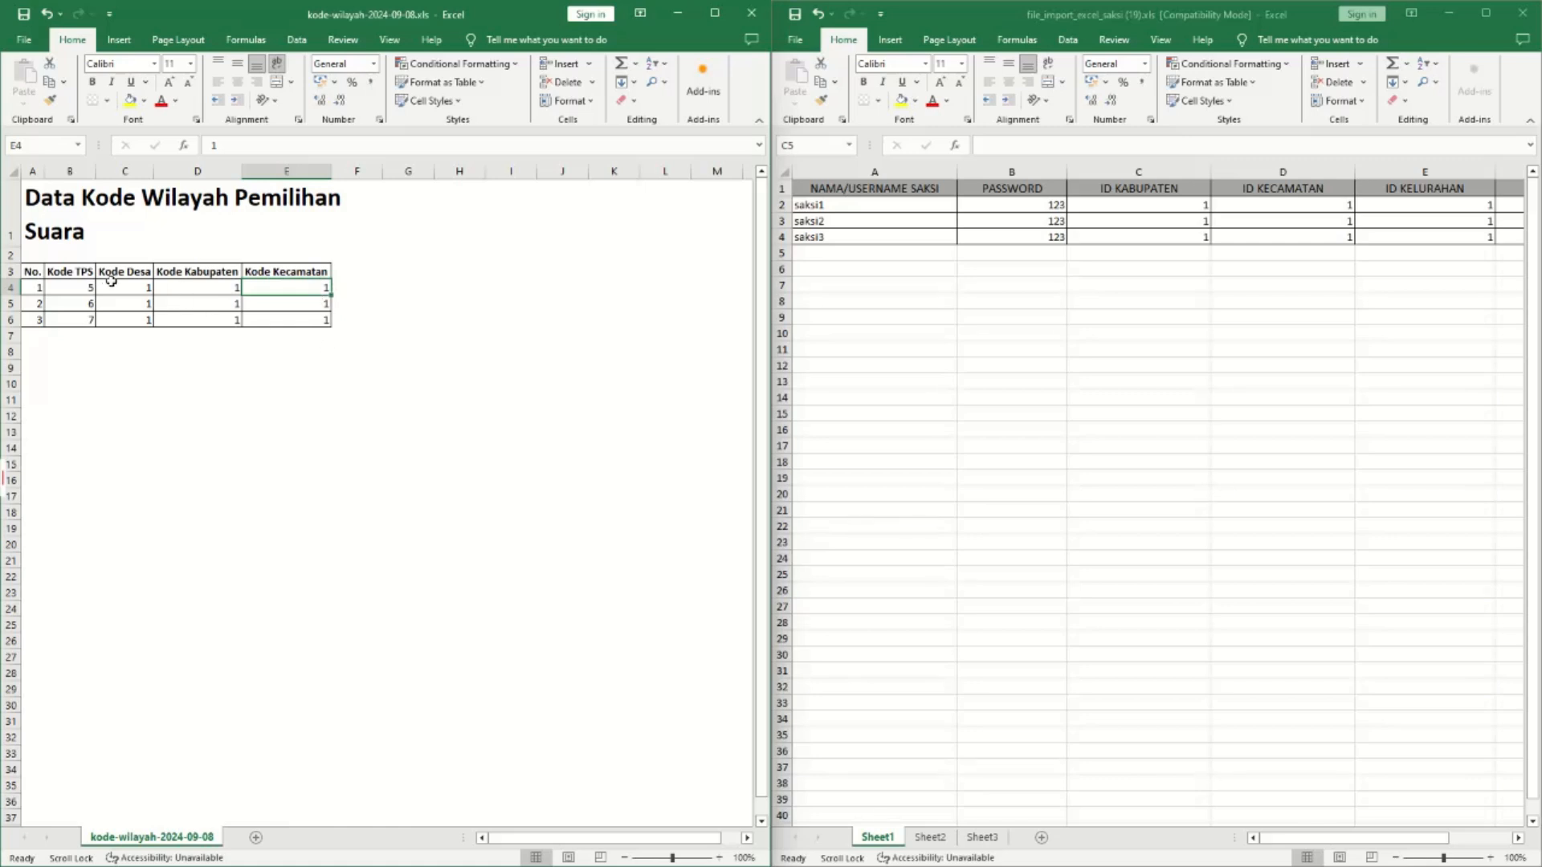
{"action": "left_click_drag", "start_coordinate": [75, 288], "coordinate": [122, 319]}
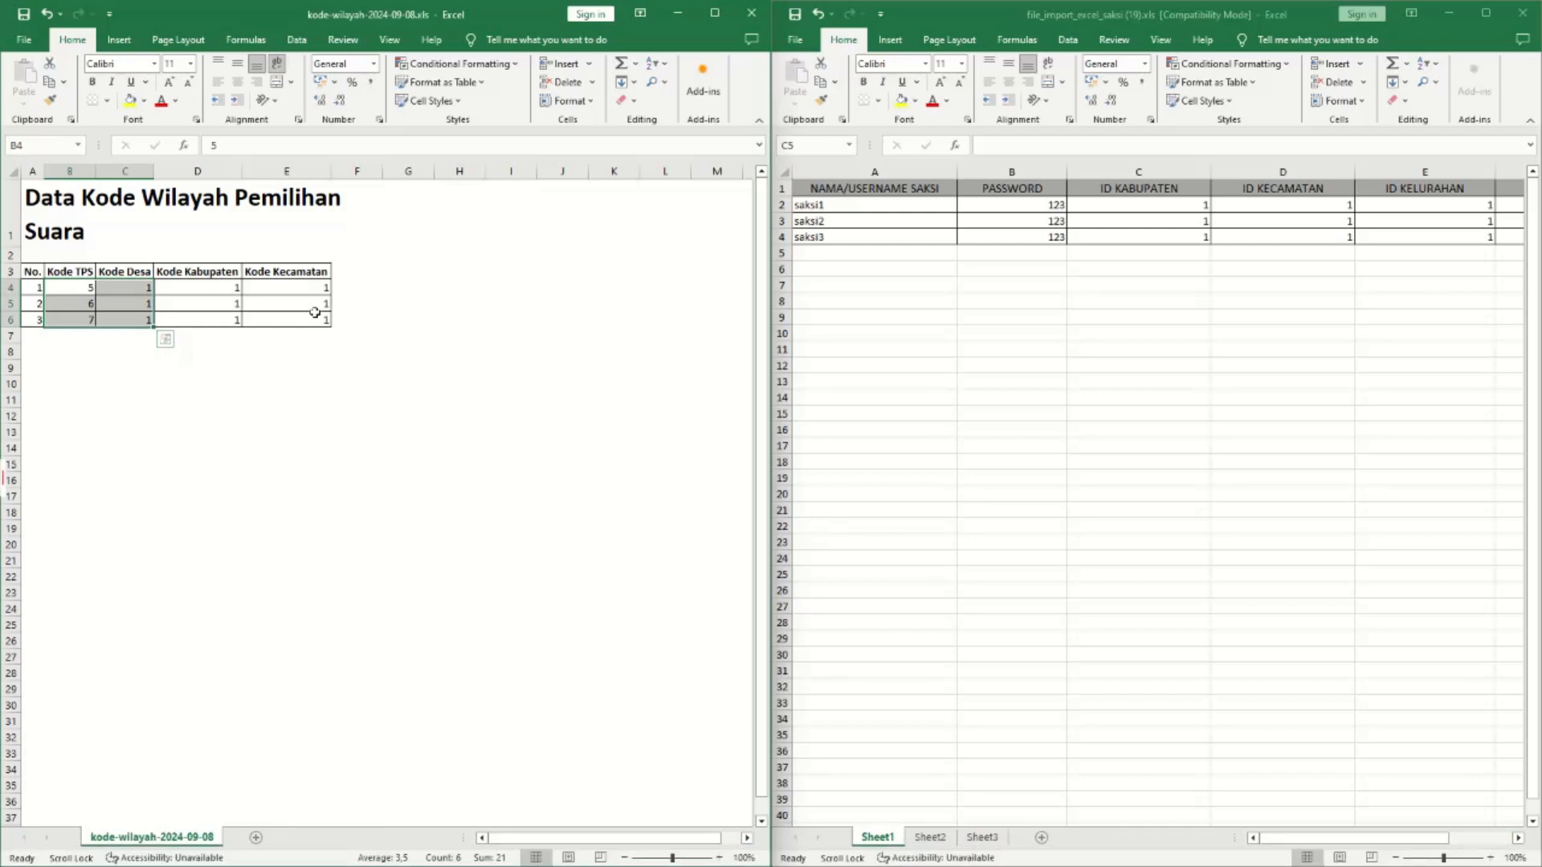
Try extending the saksi usernames further down the column, then undo the extra rows.
{"action": "left_click", "coordinate": [845, 213]}
{"action": "left_click_drag", "start_coordinate": [853, 203], "coordinate": [916, 239]}
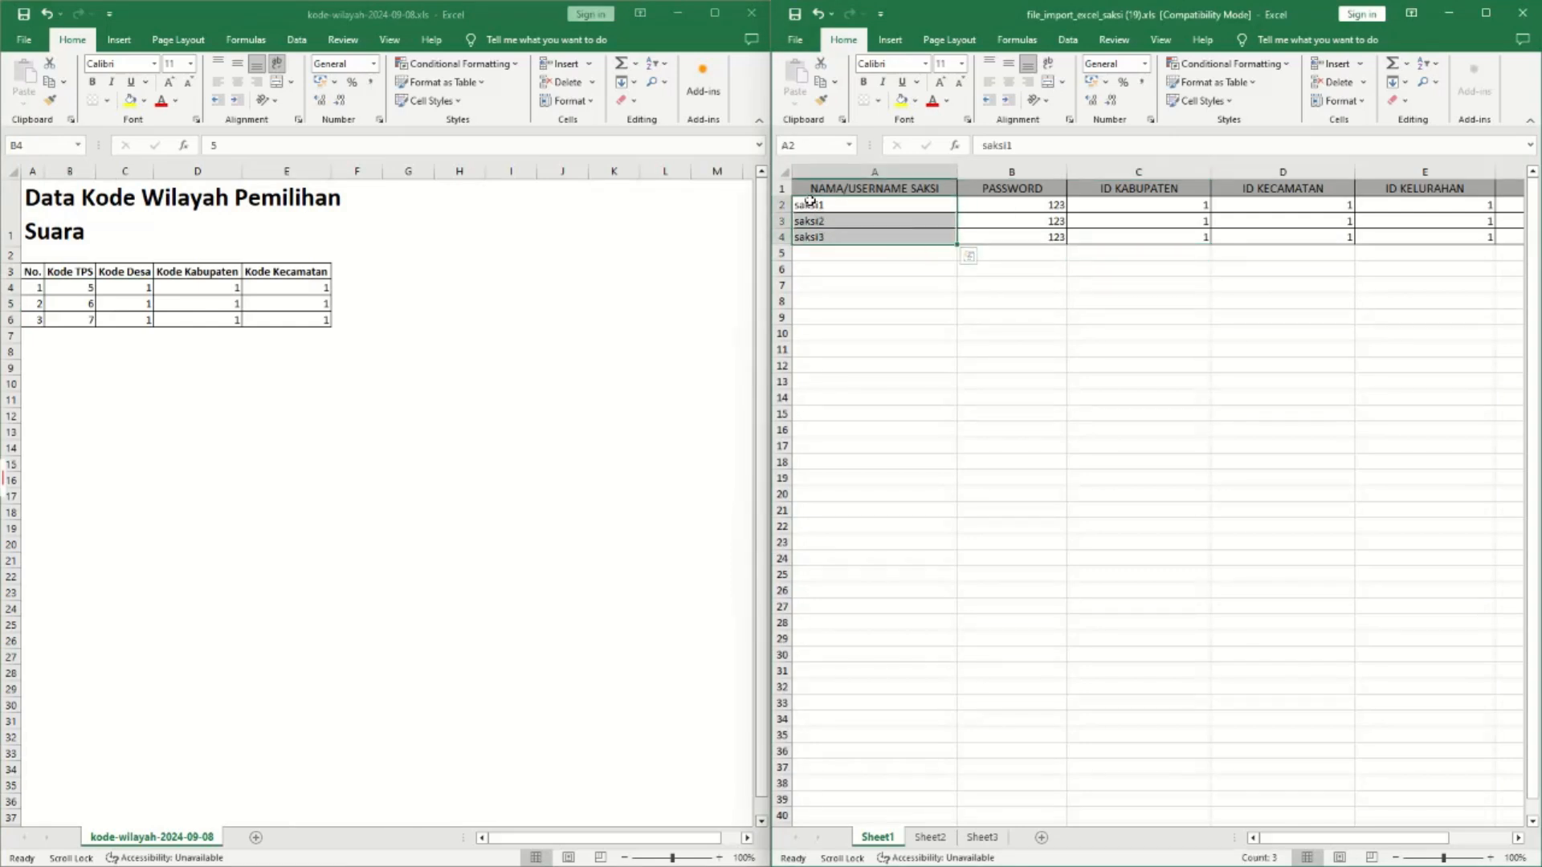
{"action": "left_click", "coordinate": [823, 256]}
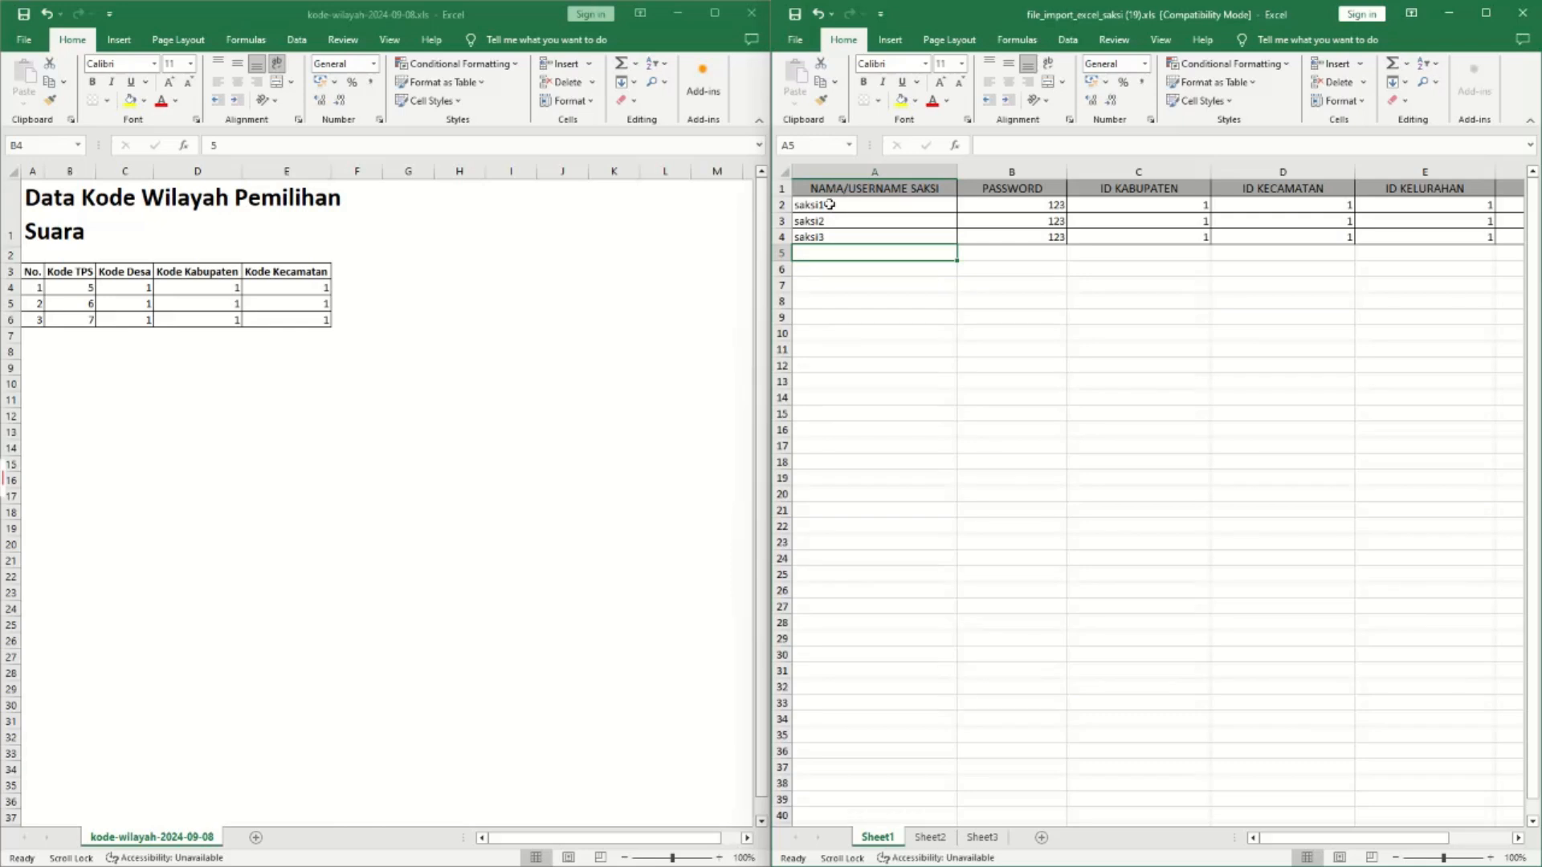
{"action": "left_click_drag", "start_coordinate": [864, 207], "coordinate": [958, 402]}
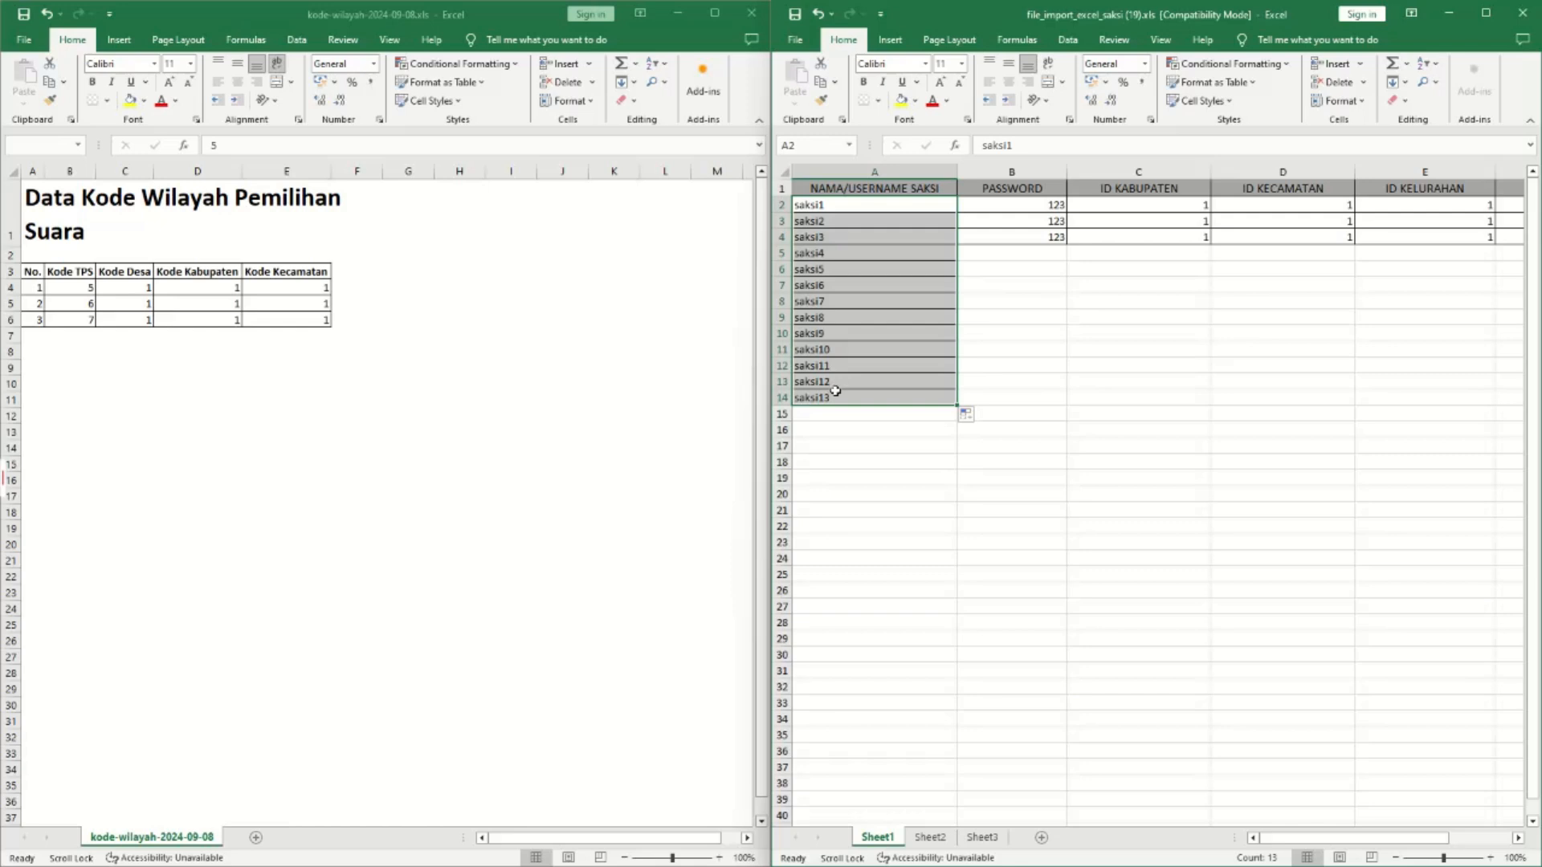
{"action": "key", "text": "ctrl+z"}
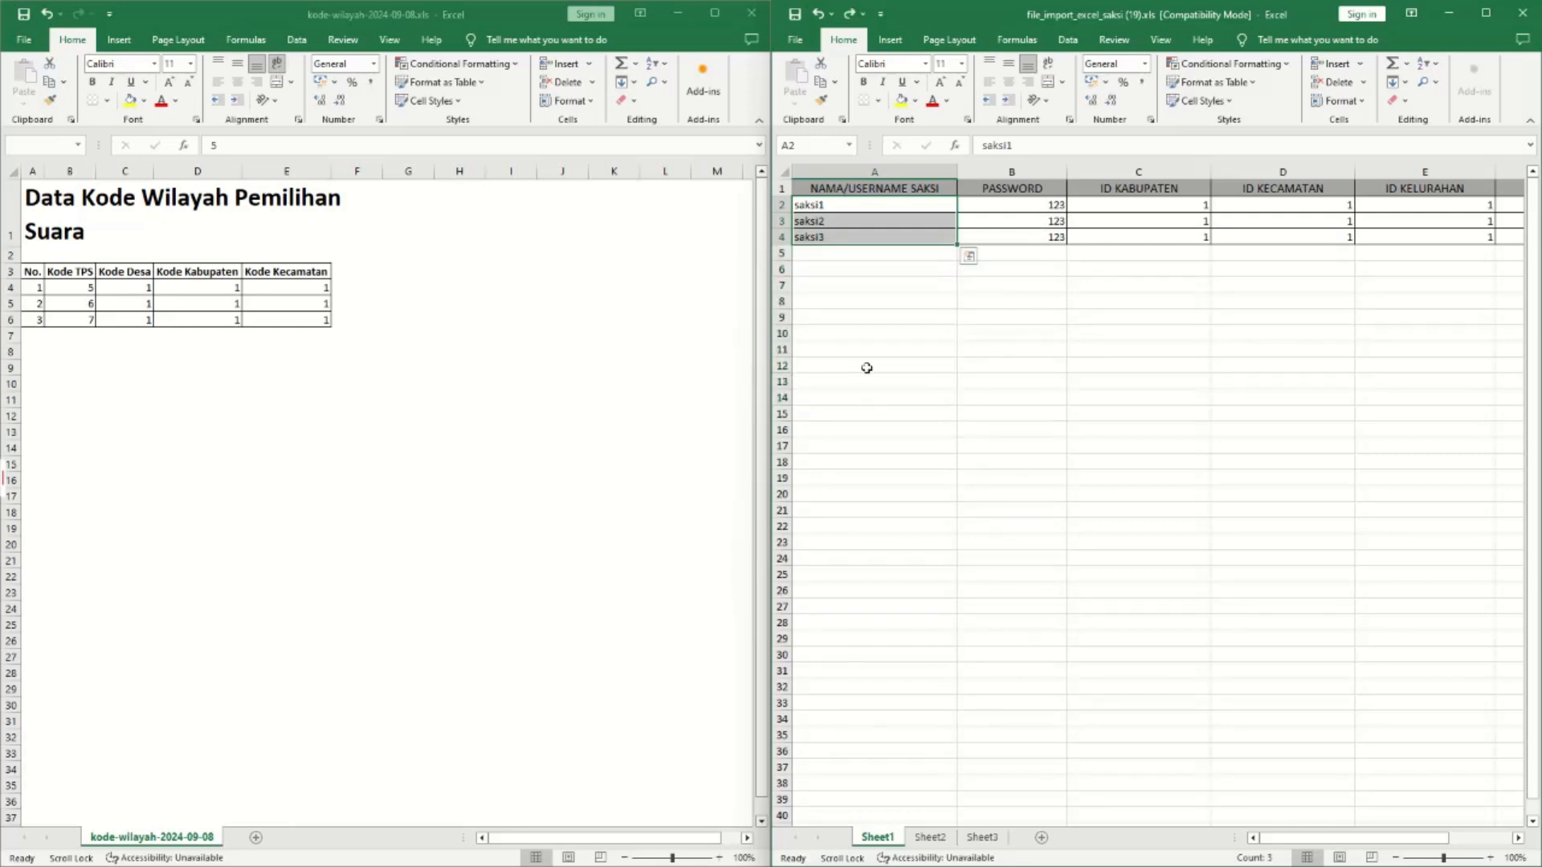
{"action": "left_click", "coordinate": [918, 387]}
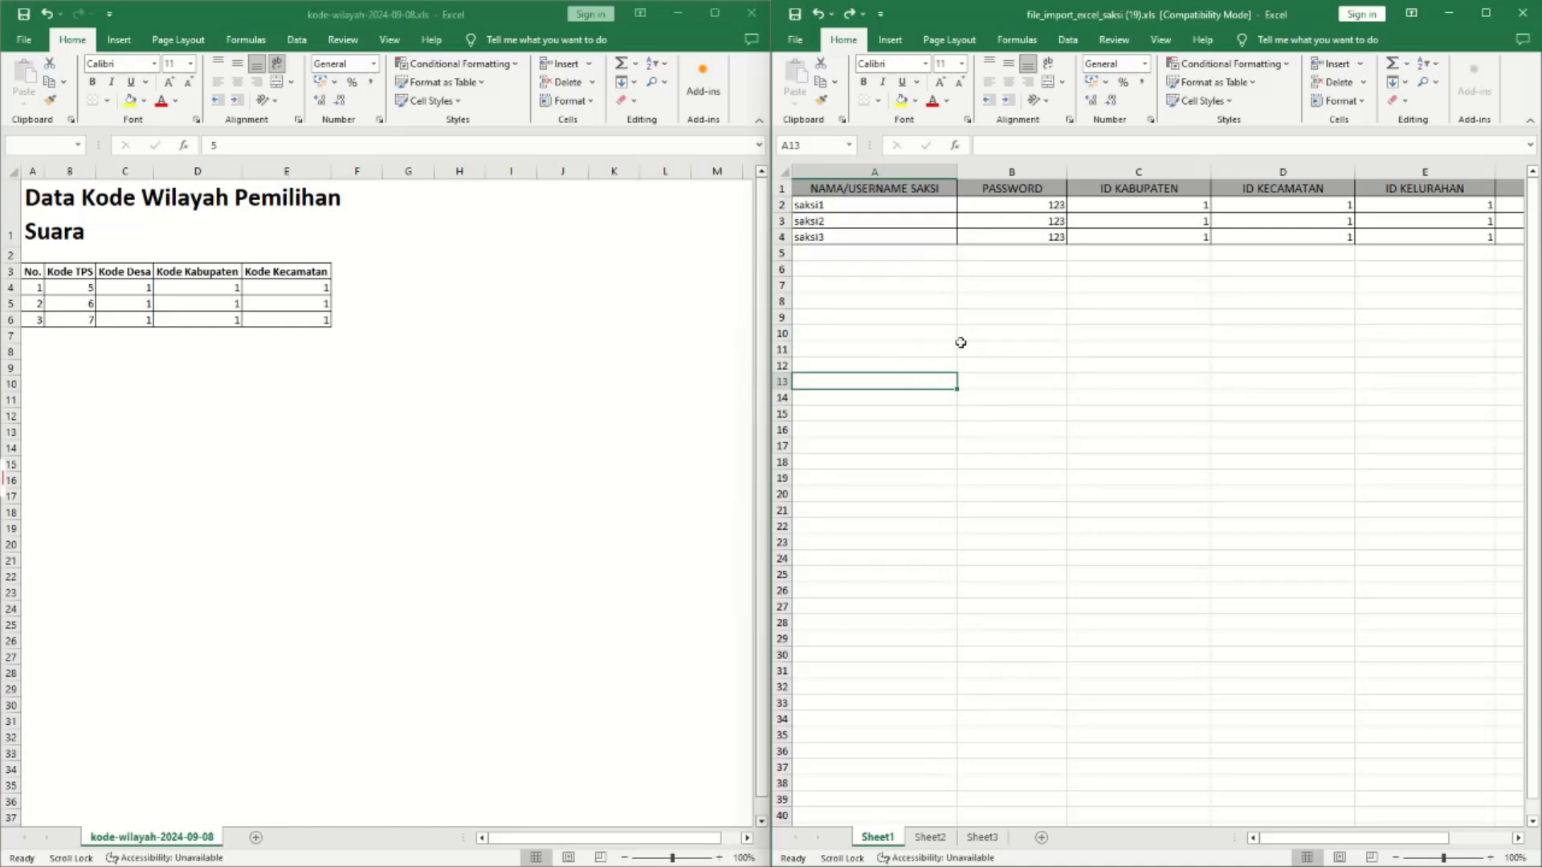
{"action": "left_click", "coordinate": [1147, 331]}
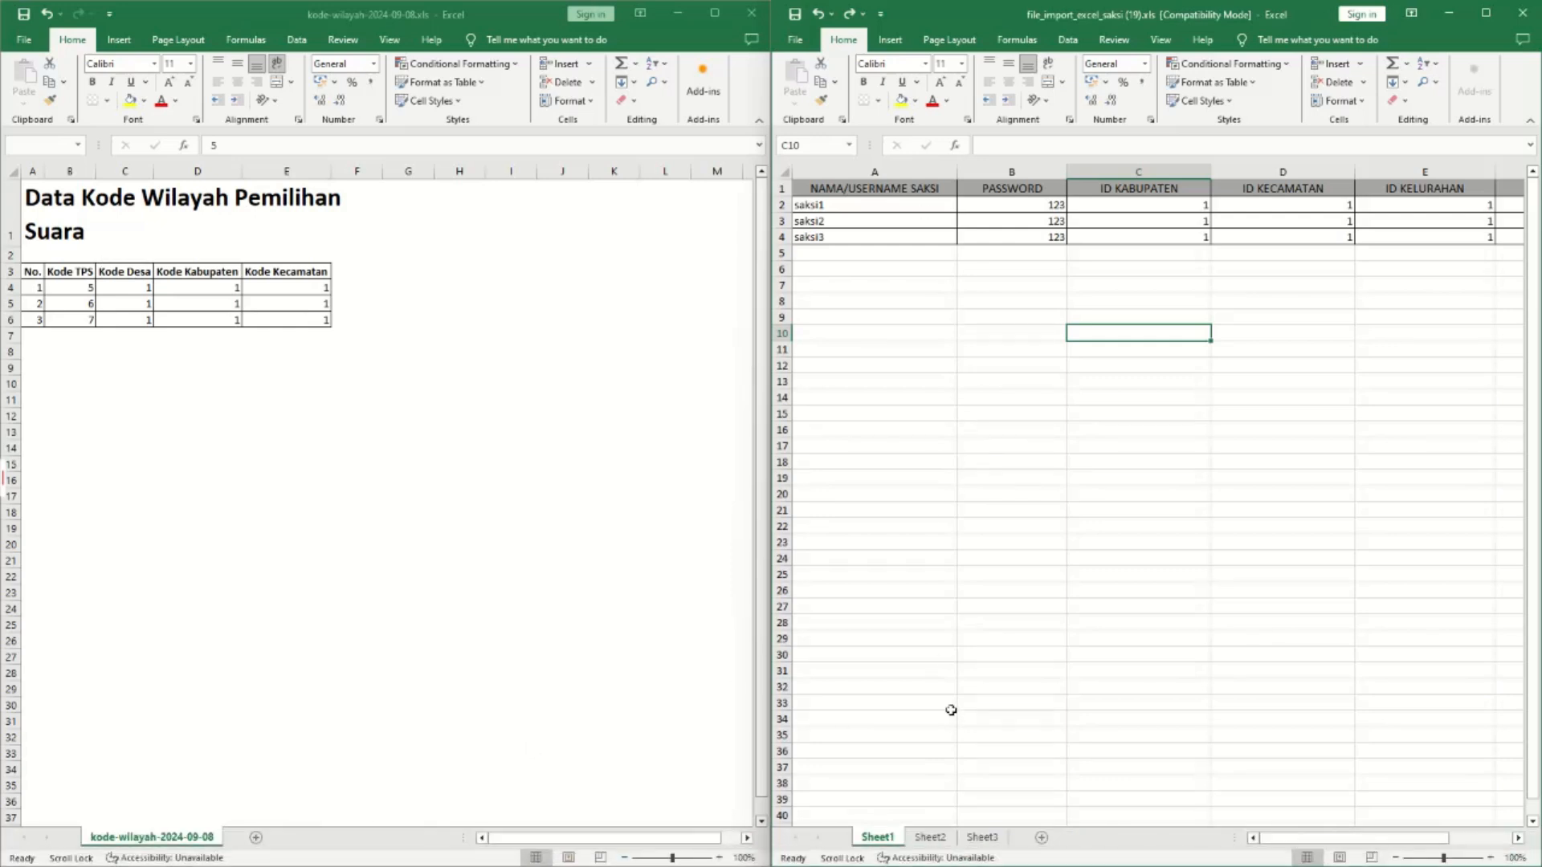
{"action": "left_click", "coordinate": [926, 524]}
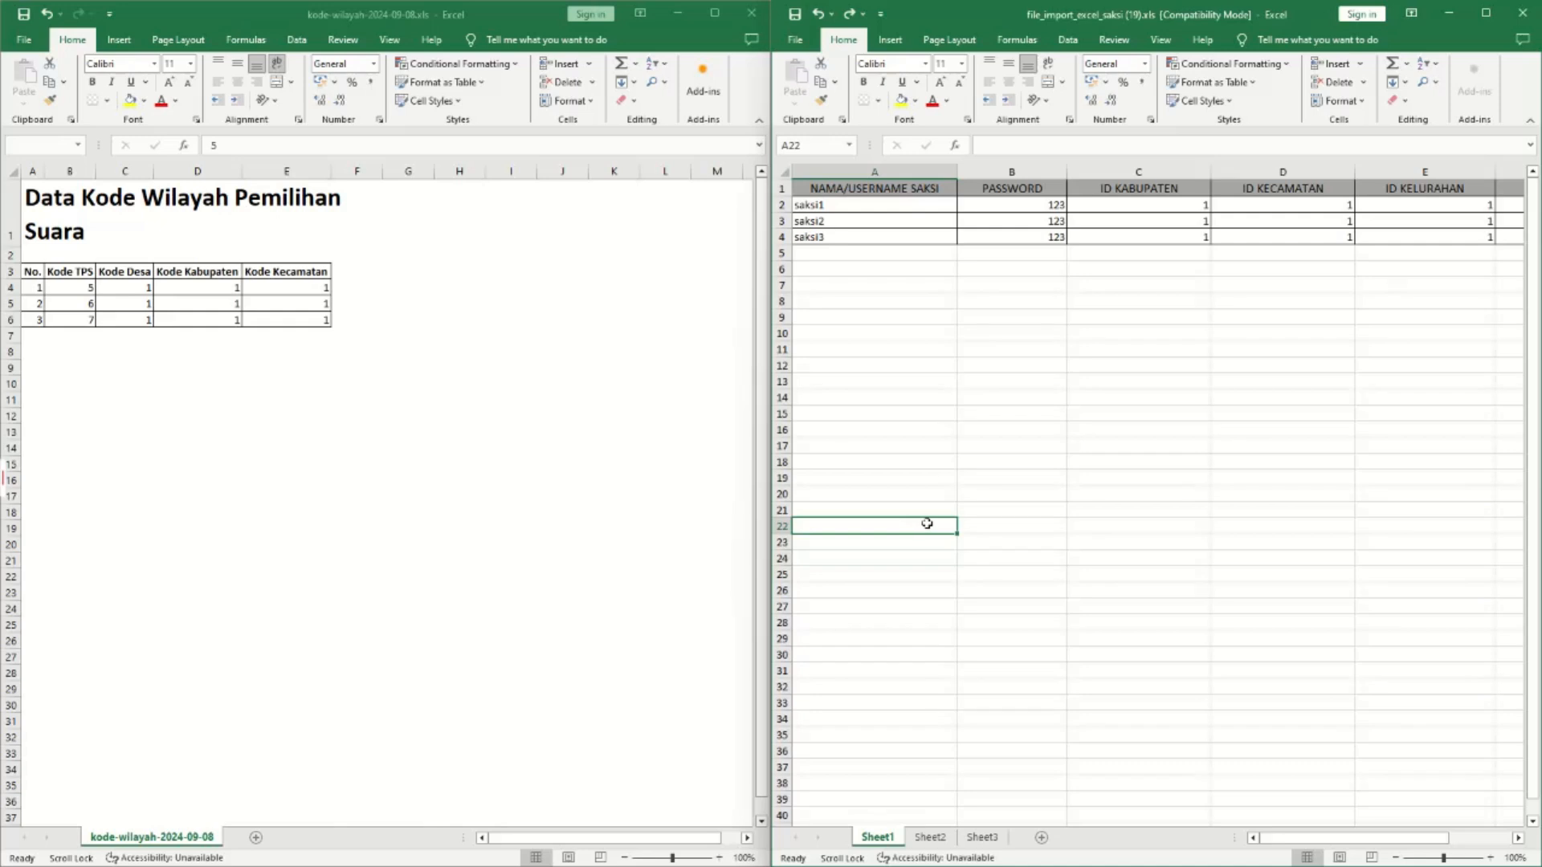
Save the saksi import workbook in the older .xls format.
{"action": "key", "text": "ctrl+s"}
{"action": "left_click", "coordinate": [1212, 547]}
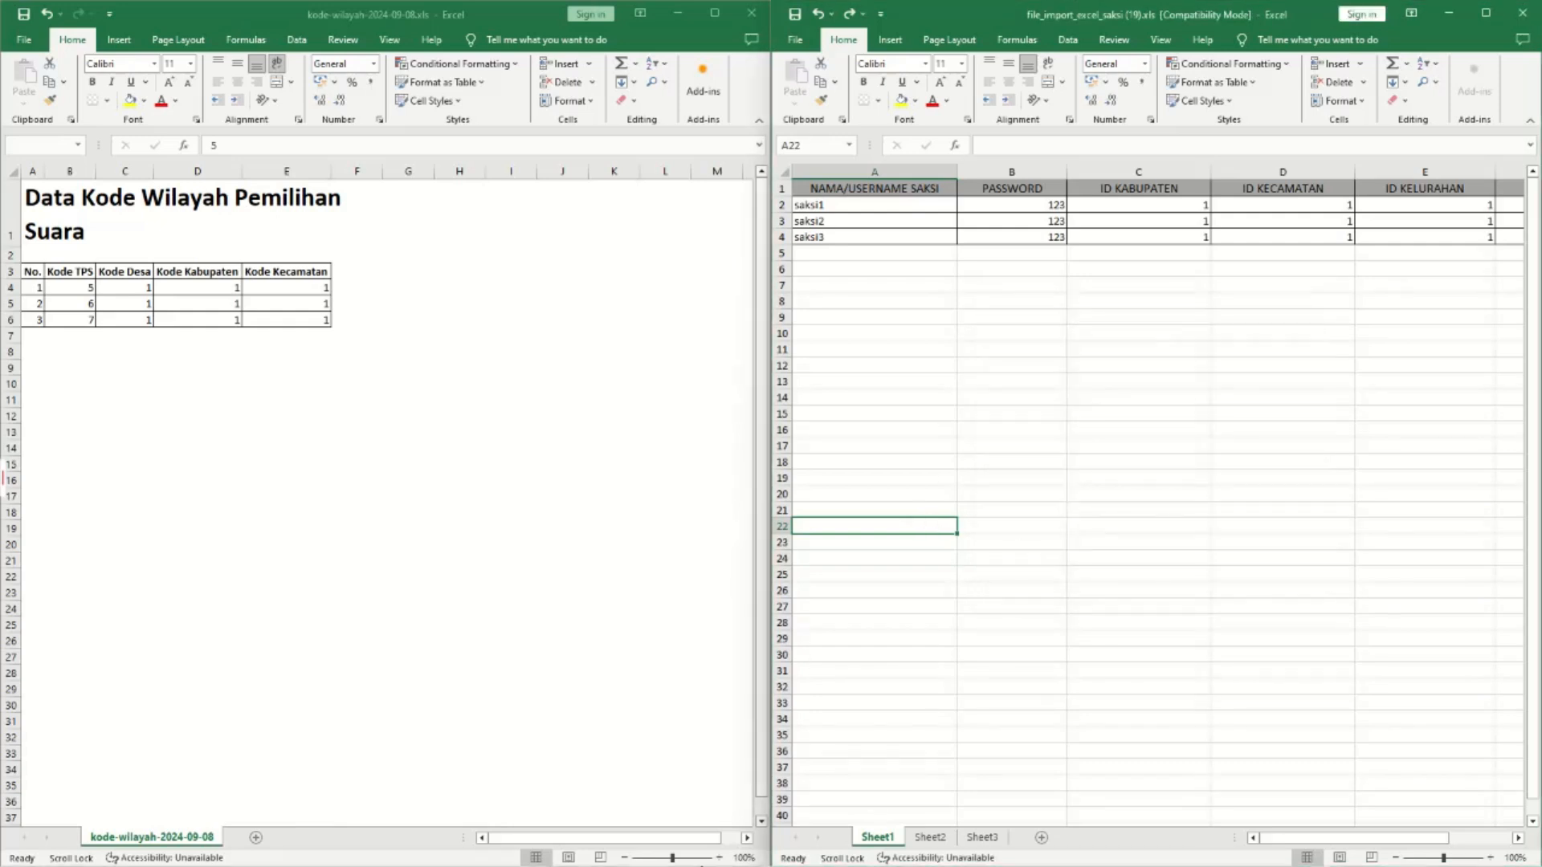
{"action": "mouse_move", "coordinate": [752, 849]}
{"action": "left_click", "coordinate": [671, 797]}
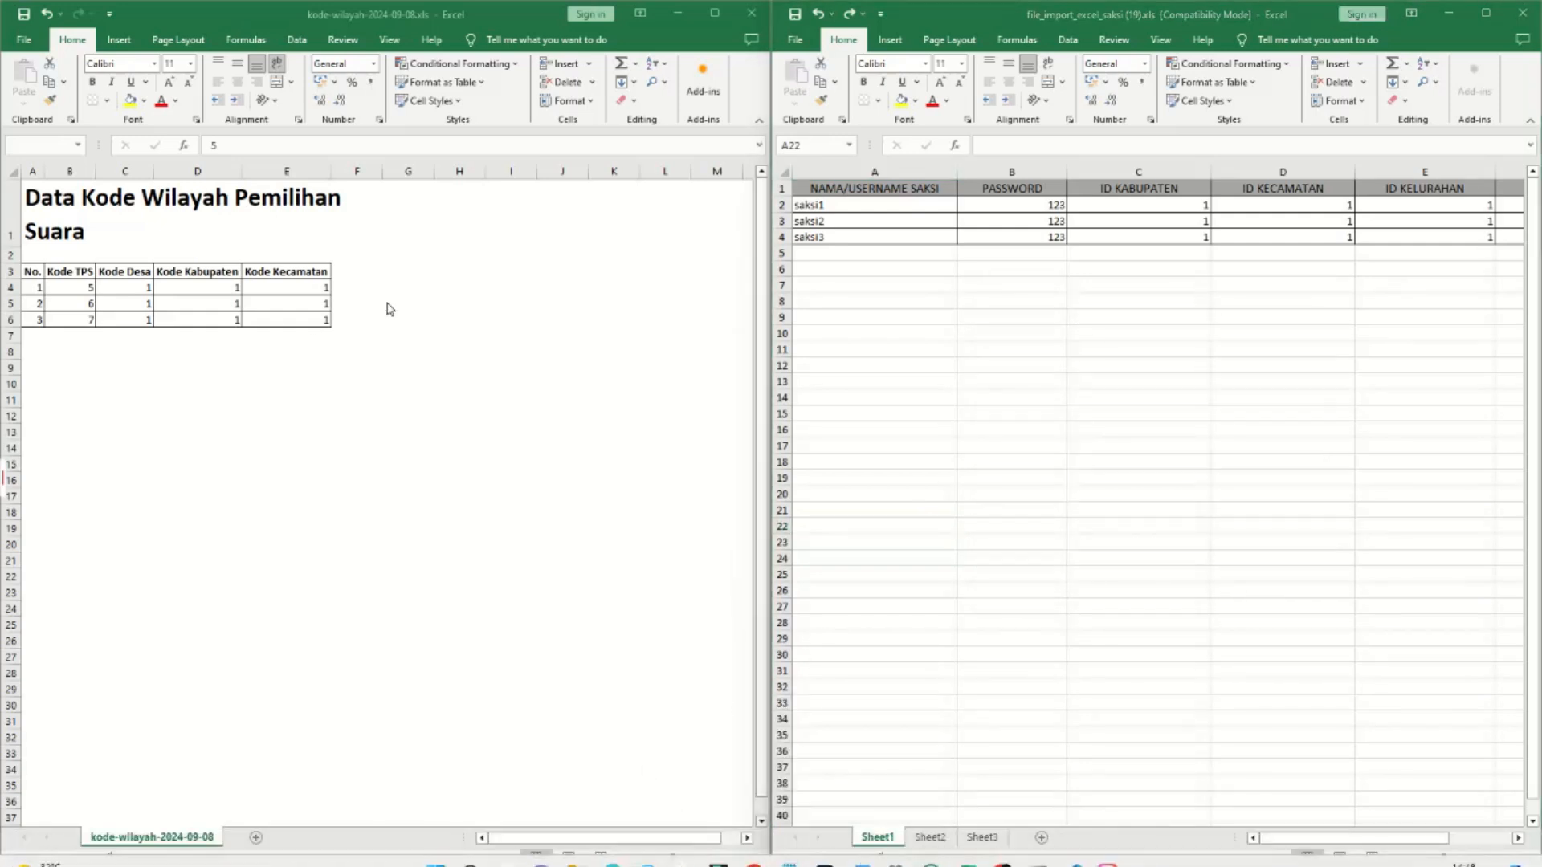
Import file_import_excel_saksi (19).xls, adding saksi1–saksi3 to the witness list.
{"action": "left_click", "coordinate": [670, 761]}
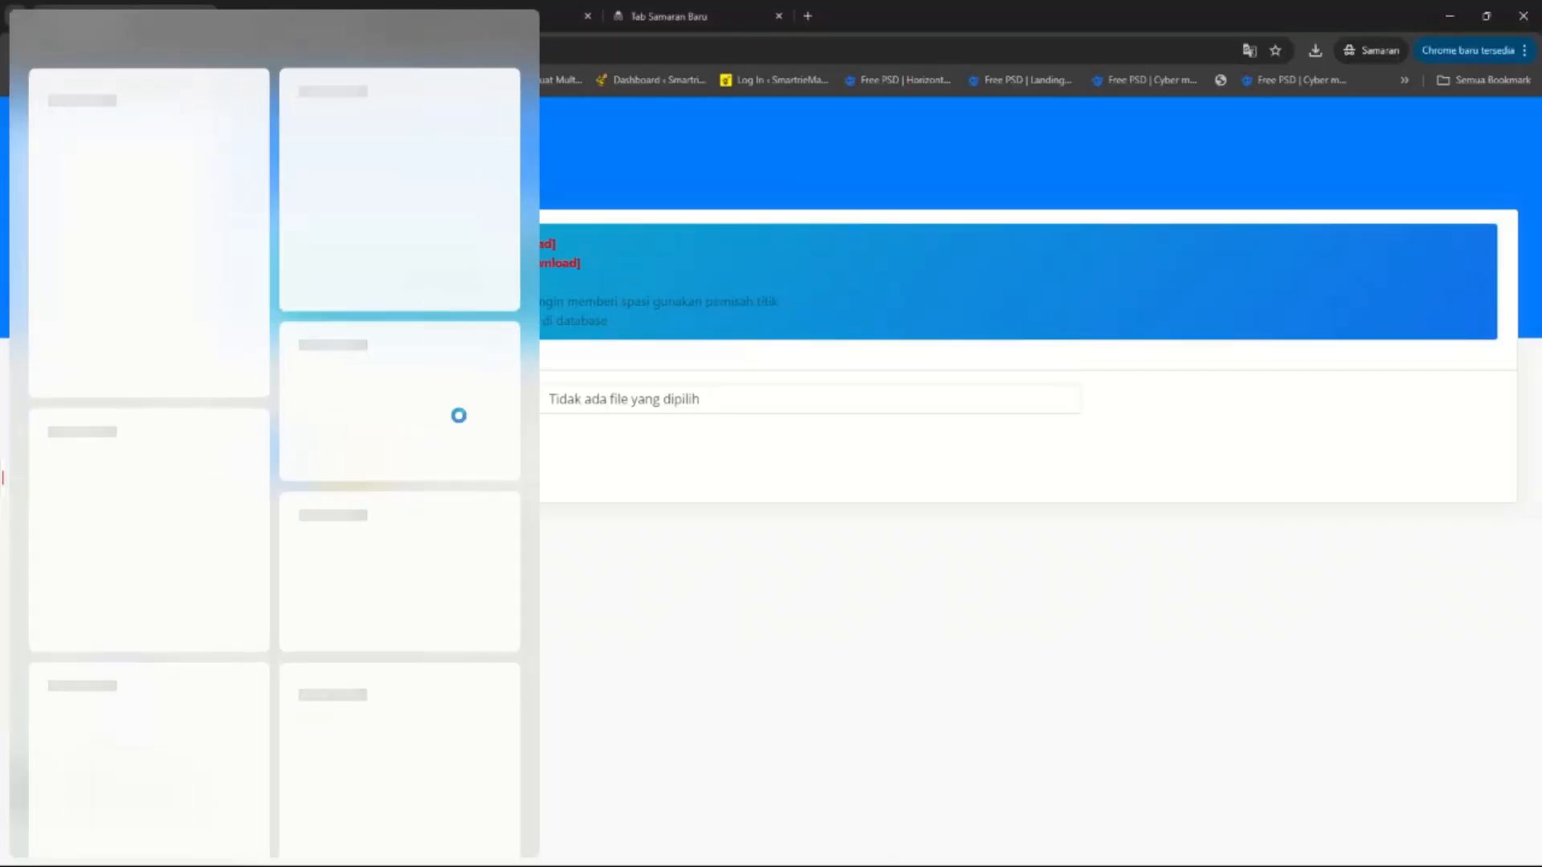
{"action": "left_click", "coordinate": [494, 401]}
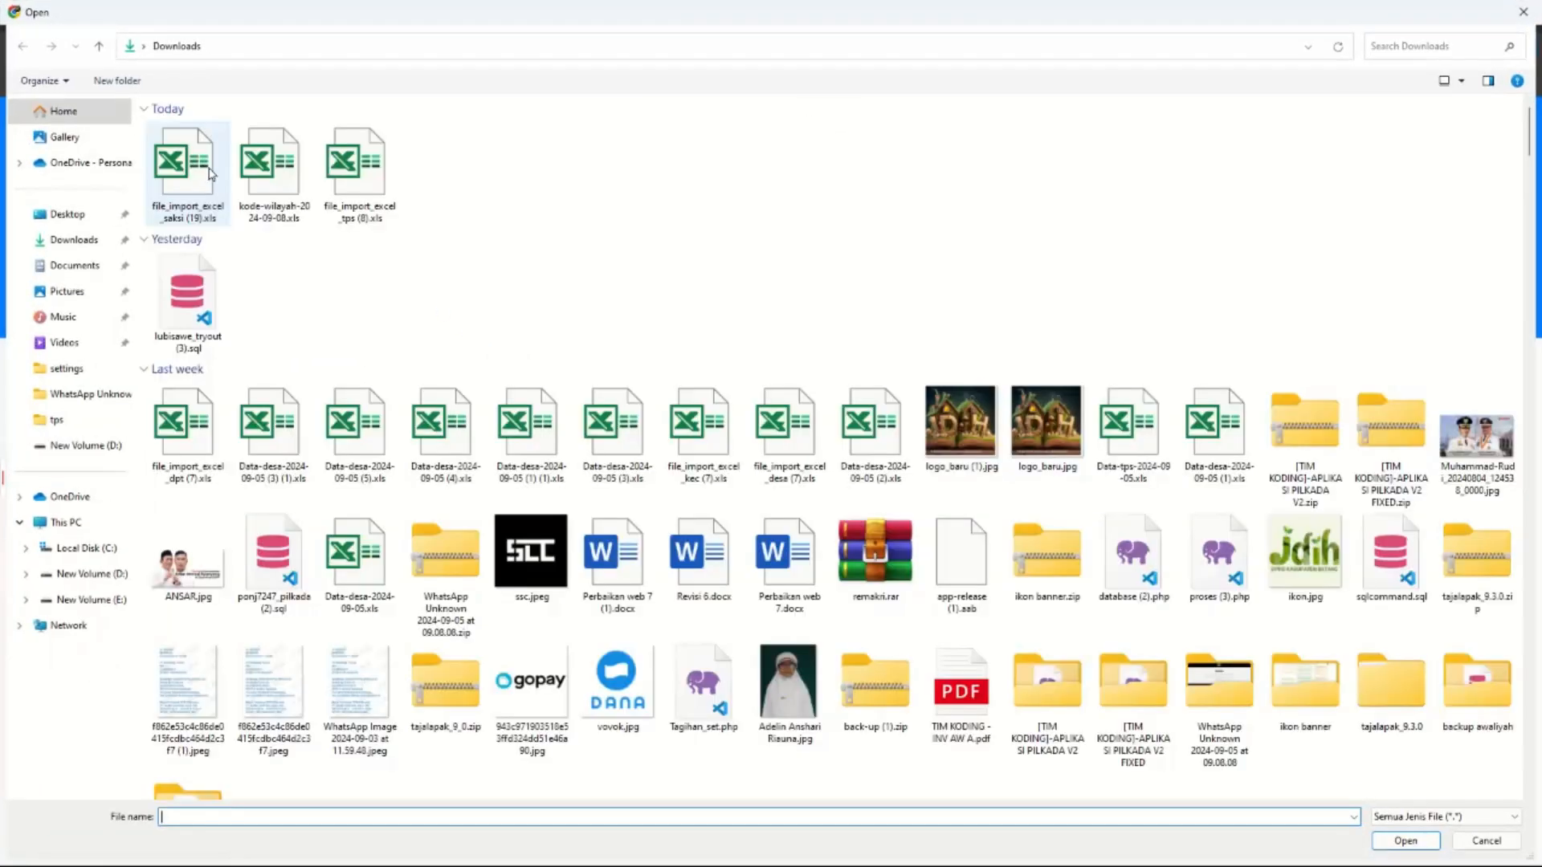
{"action": "double_click", "coordinate": [204, 171]}
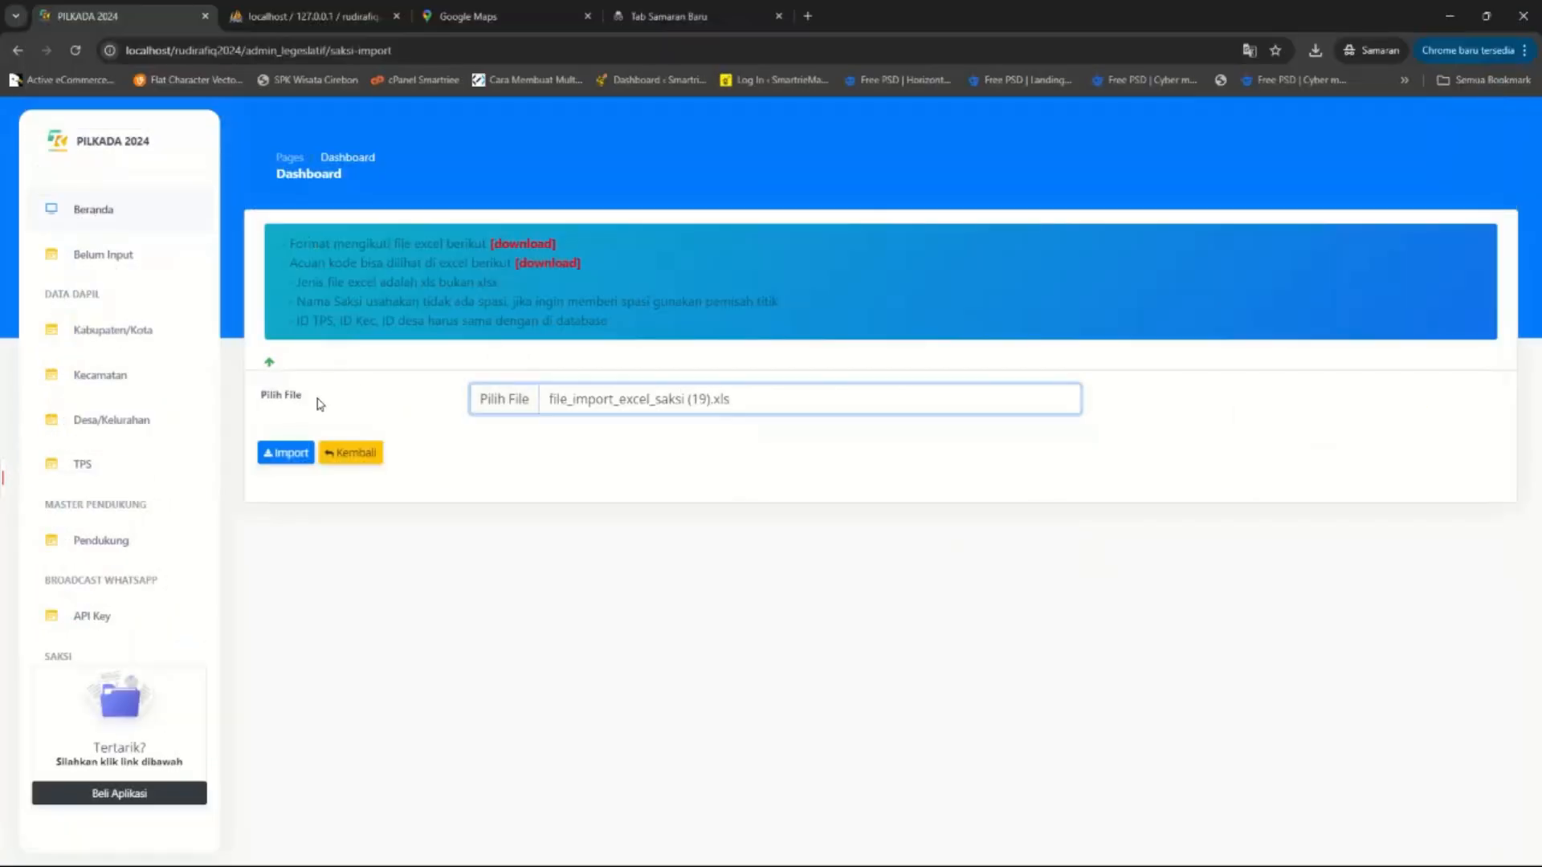
{"action": "left_click", "coordinate": [286, 453]}
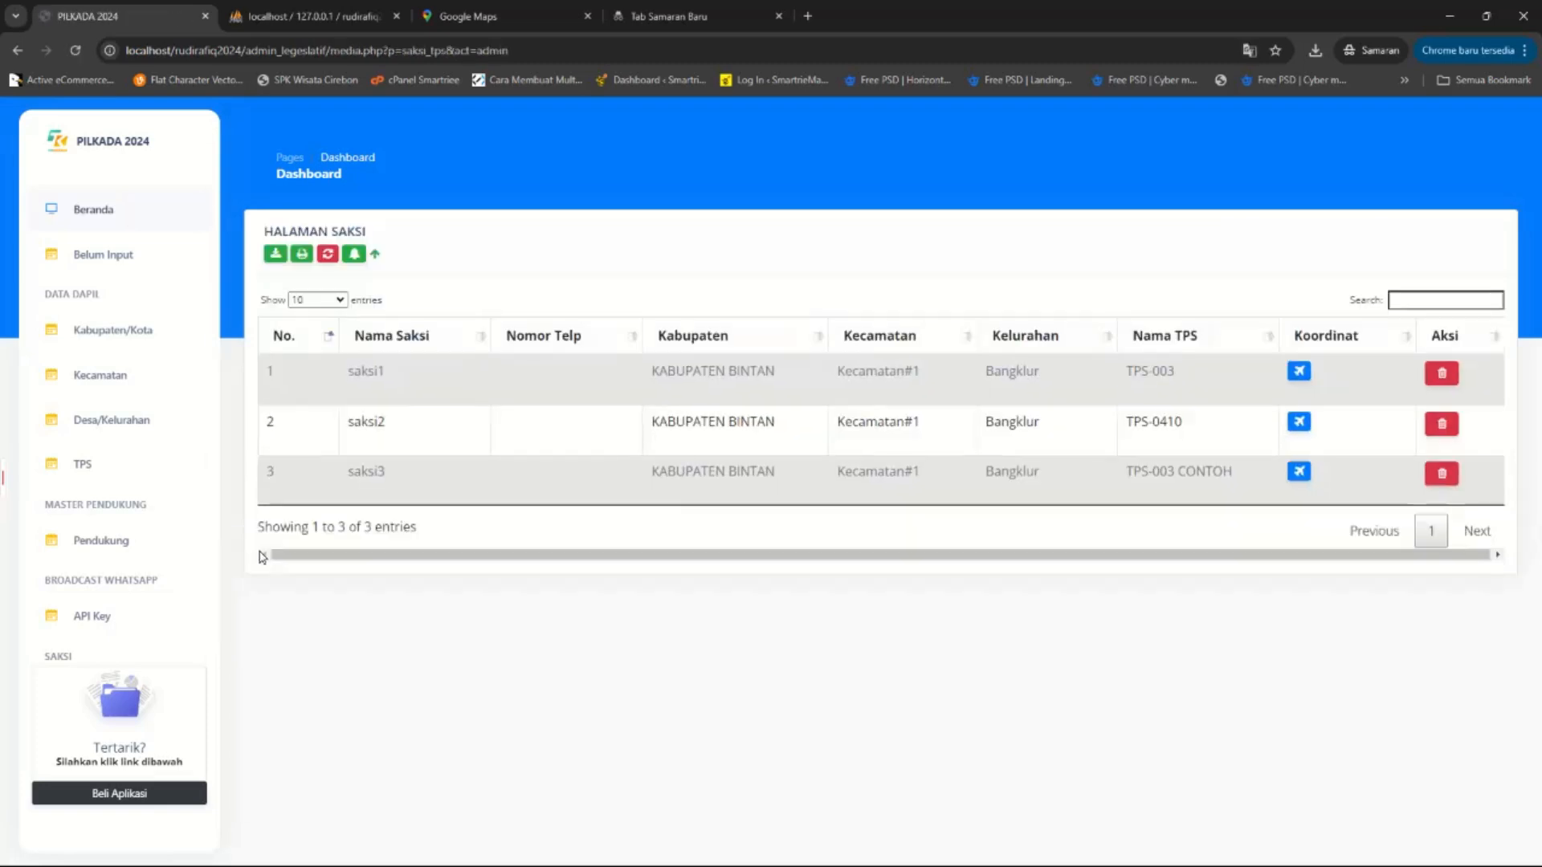
{"action": "left_click_drag", "start_coordinate": [508, 400], "coordinate": [613, 478]}
Add a NO TELP header in cell G1 of the saksi workbook.
{"action": "left_click", "coordinate": [617, 481]}
{"action": "mouse_move", "coordinate": [977, 851]}
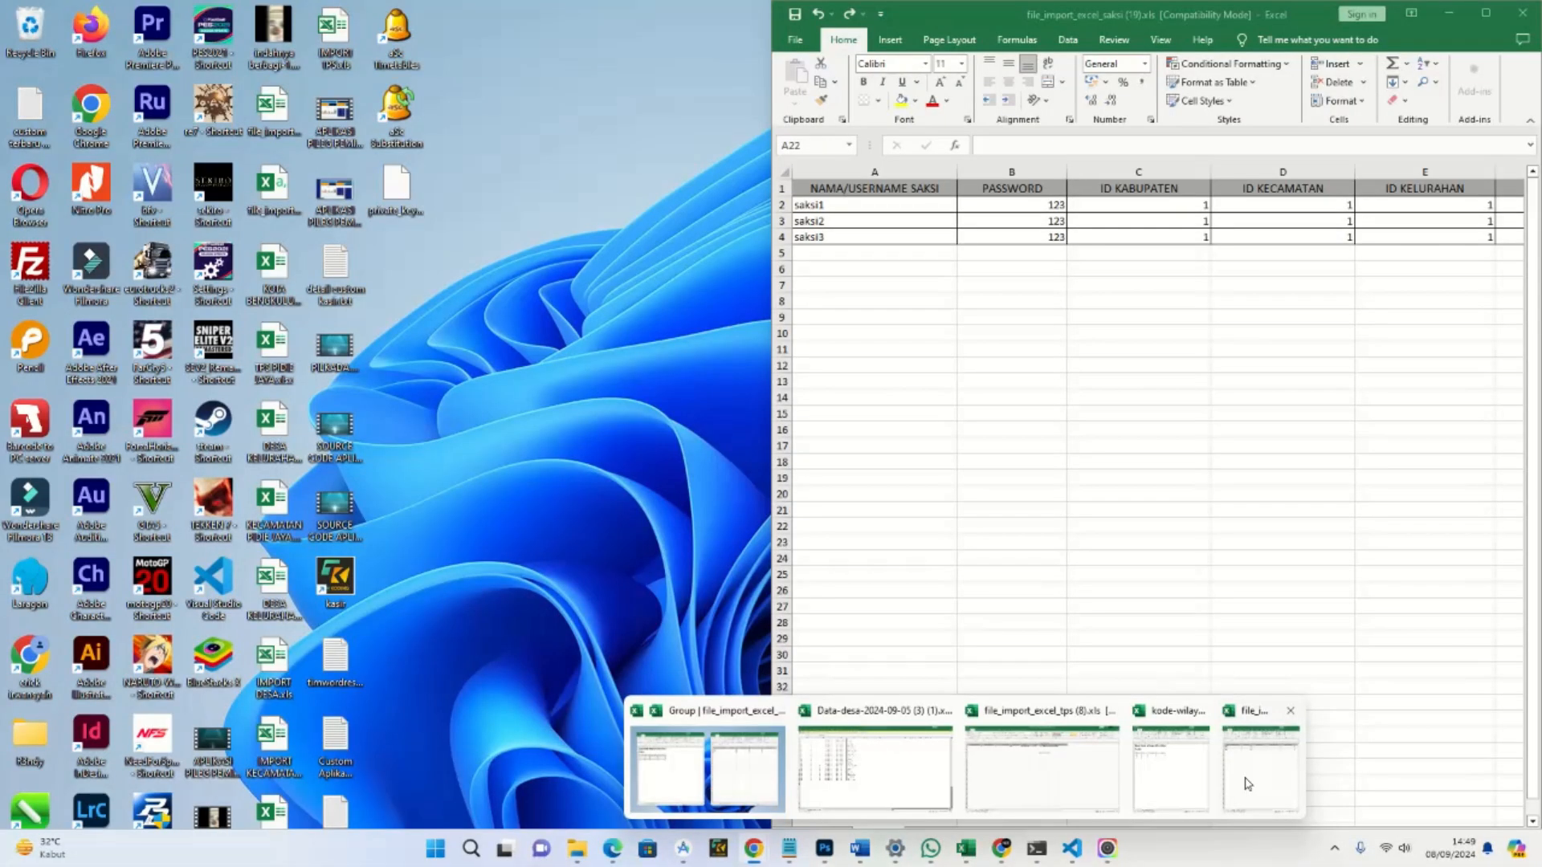
{"action": "left_click", "coordinate": [1247, 784]}
{"action": "left_click_drag", "start_coordinate": [1318, 848], "coordinate": [1390, 843]}
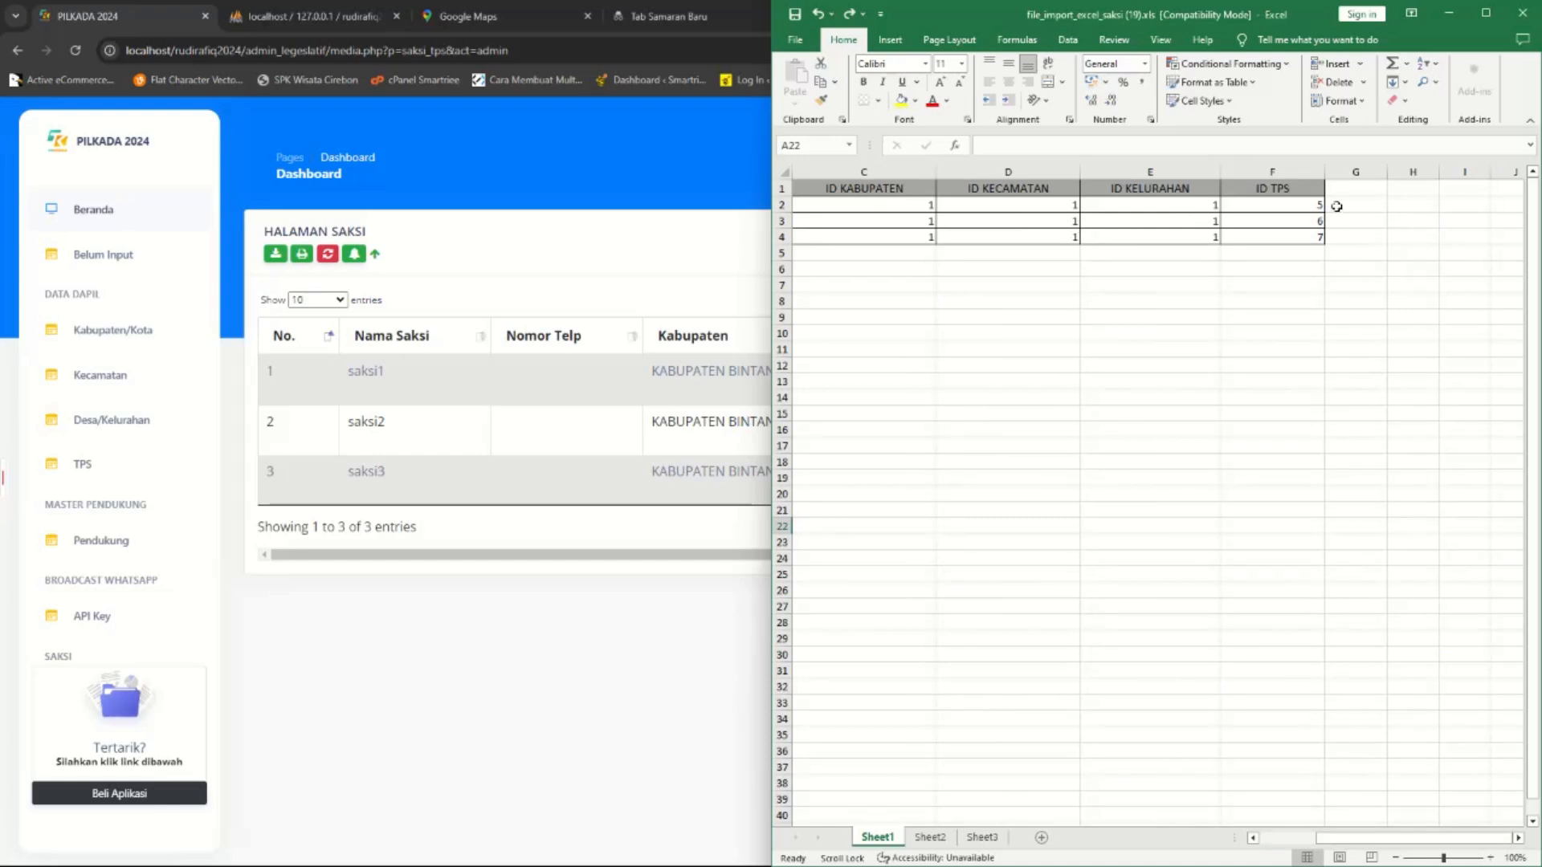
{"action": "left_click", "coordinate": [1350, 184]}
{"action": "type", "text": "N"}
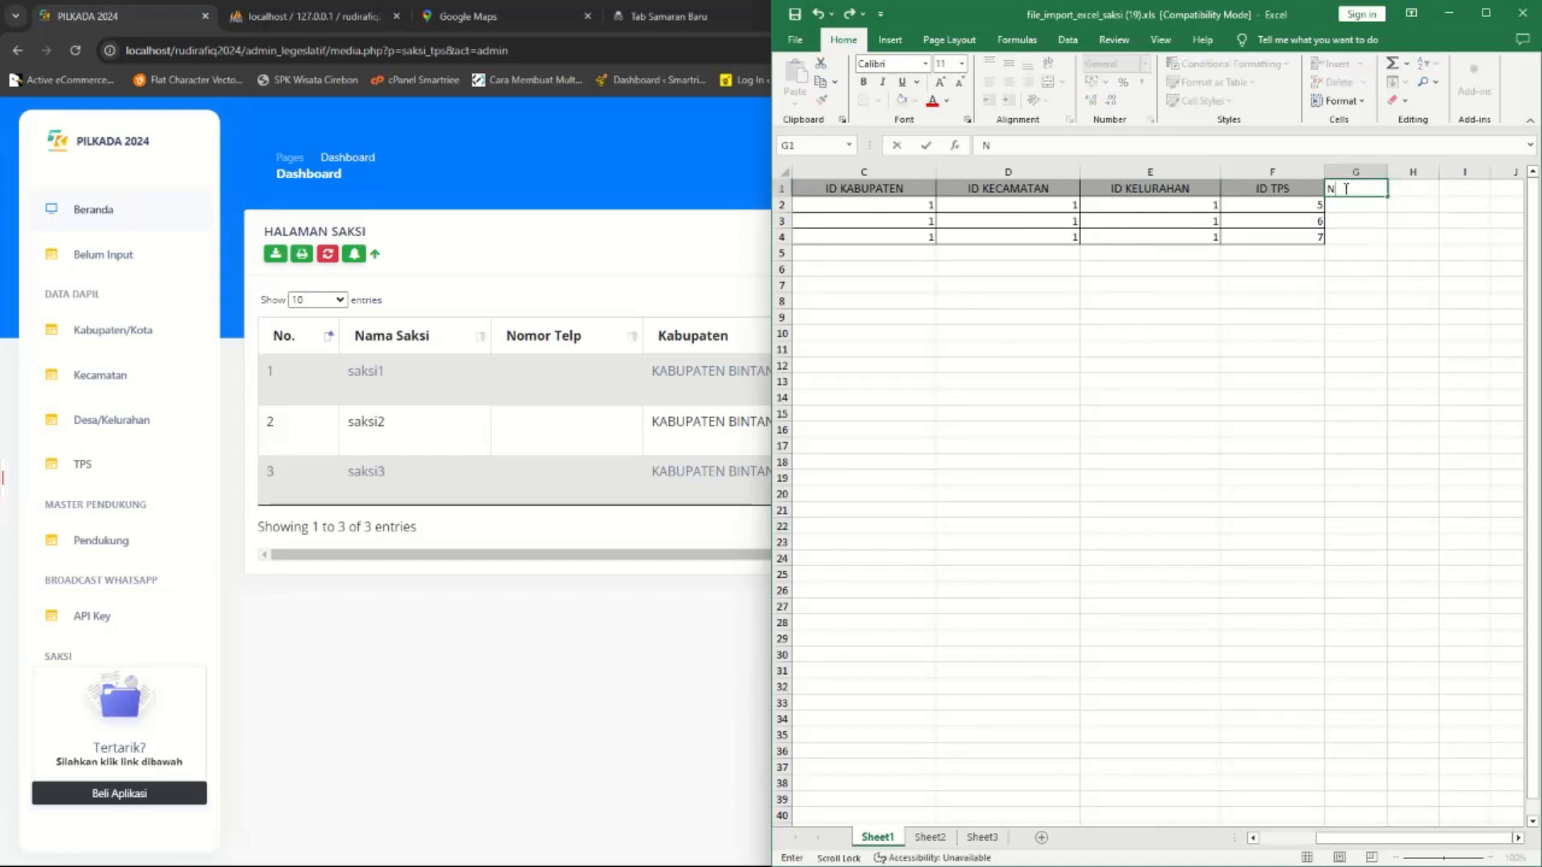
{"action": "type", "text": "O TELP"}
{"action": "key", "text": "Return"}
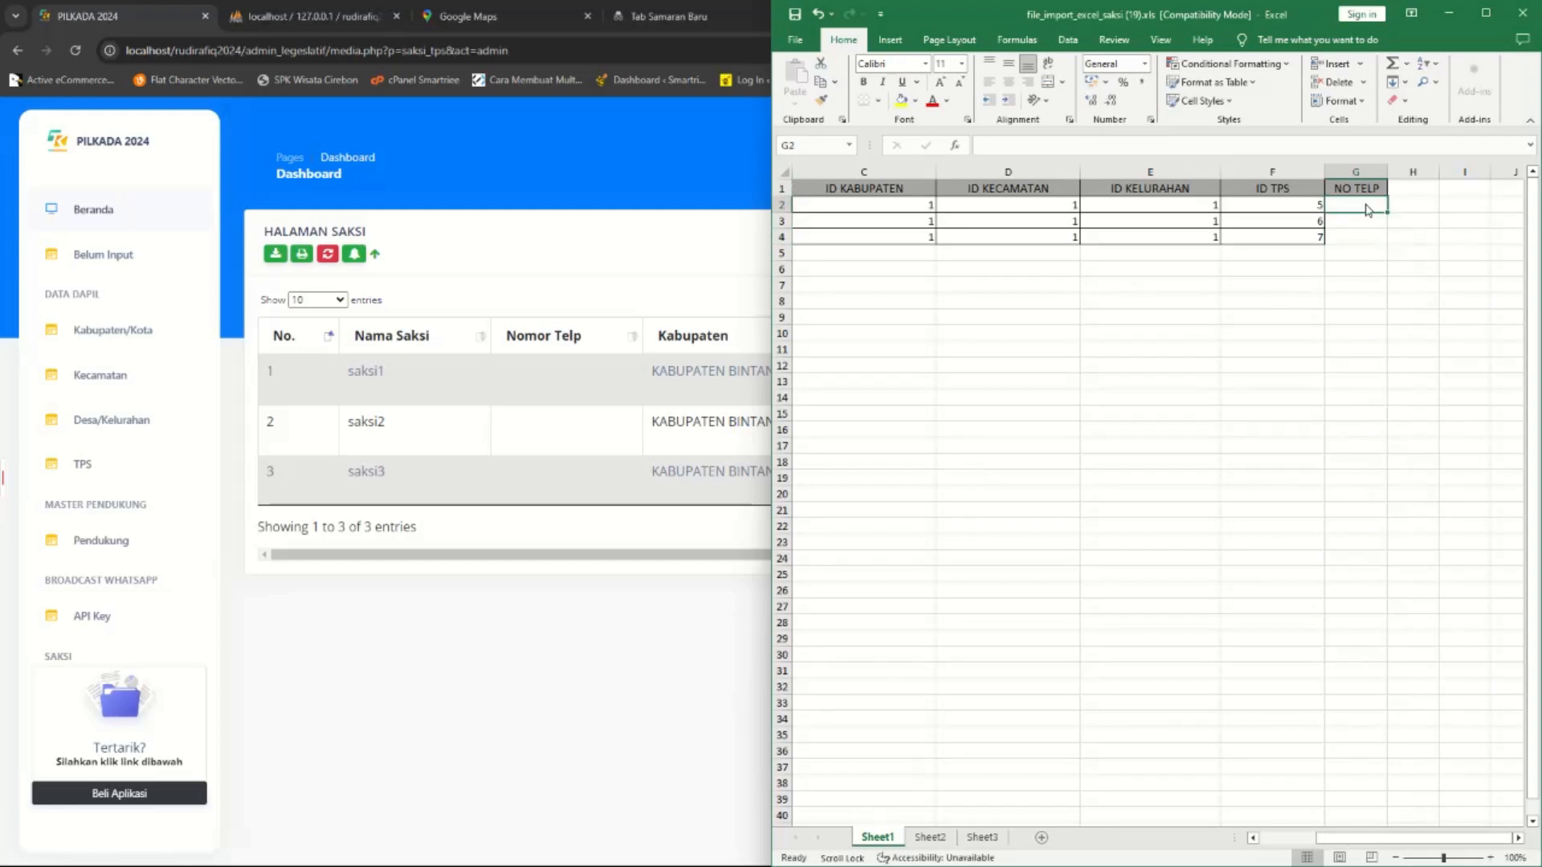
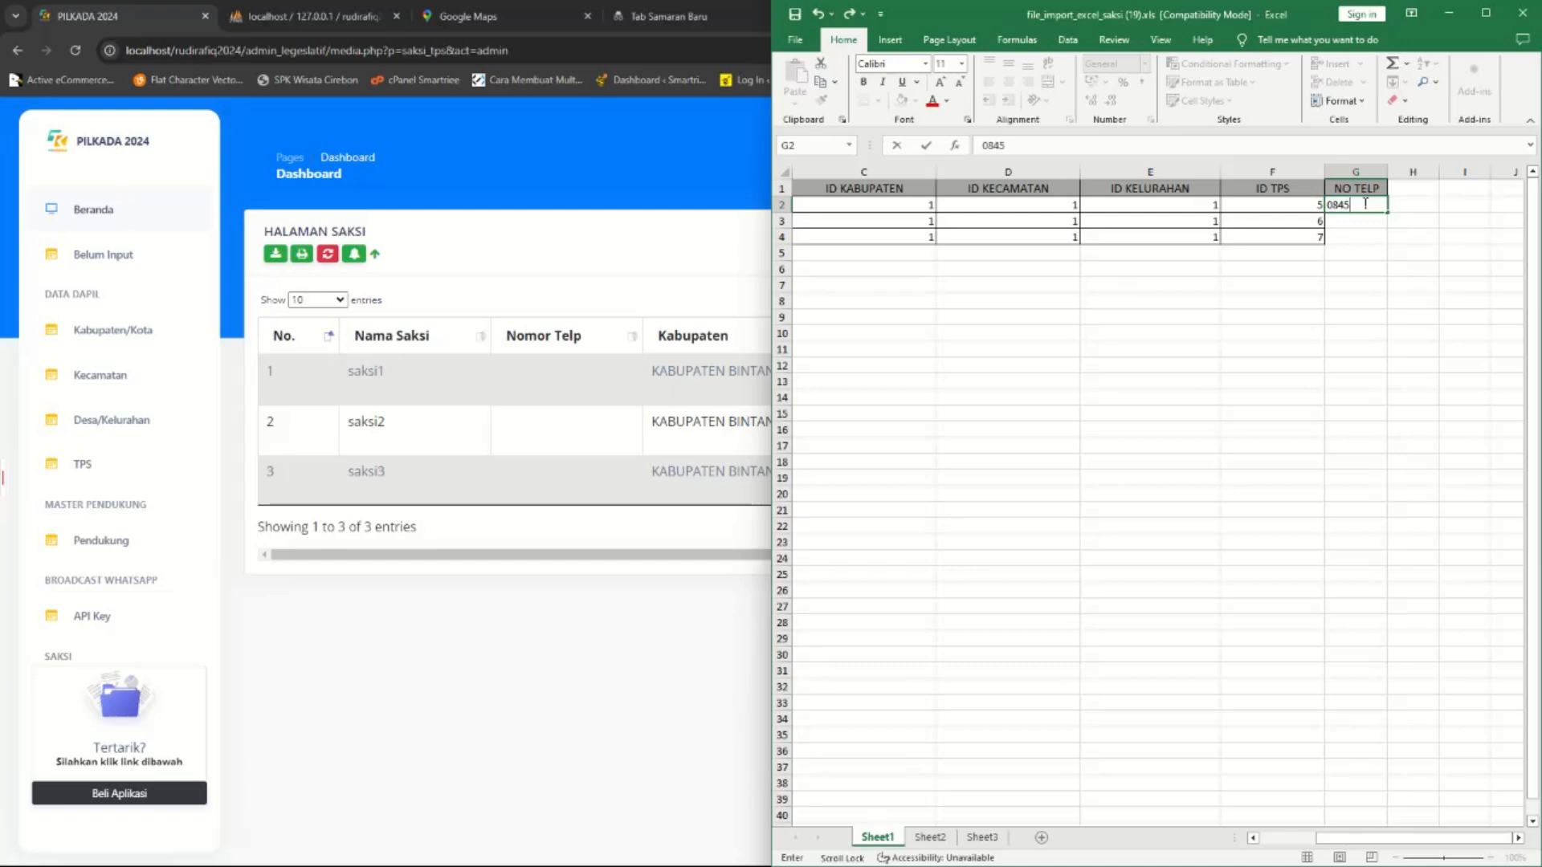
Enter the witness phone number in G2 as Text, keeping its leading zero.
{"action": "key", "text": "Return"}
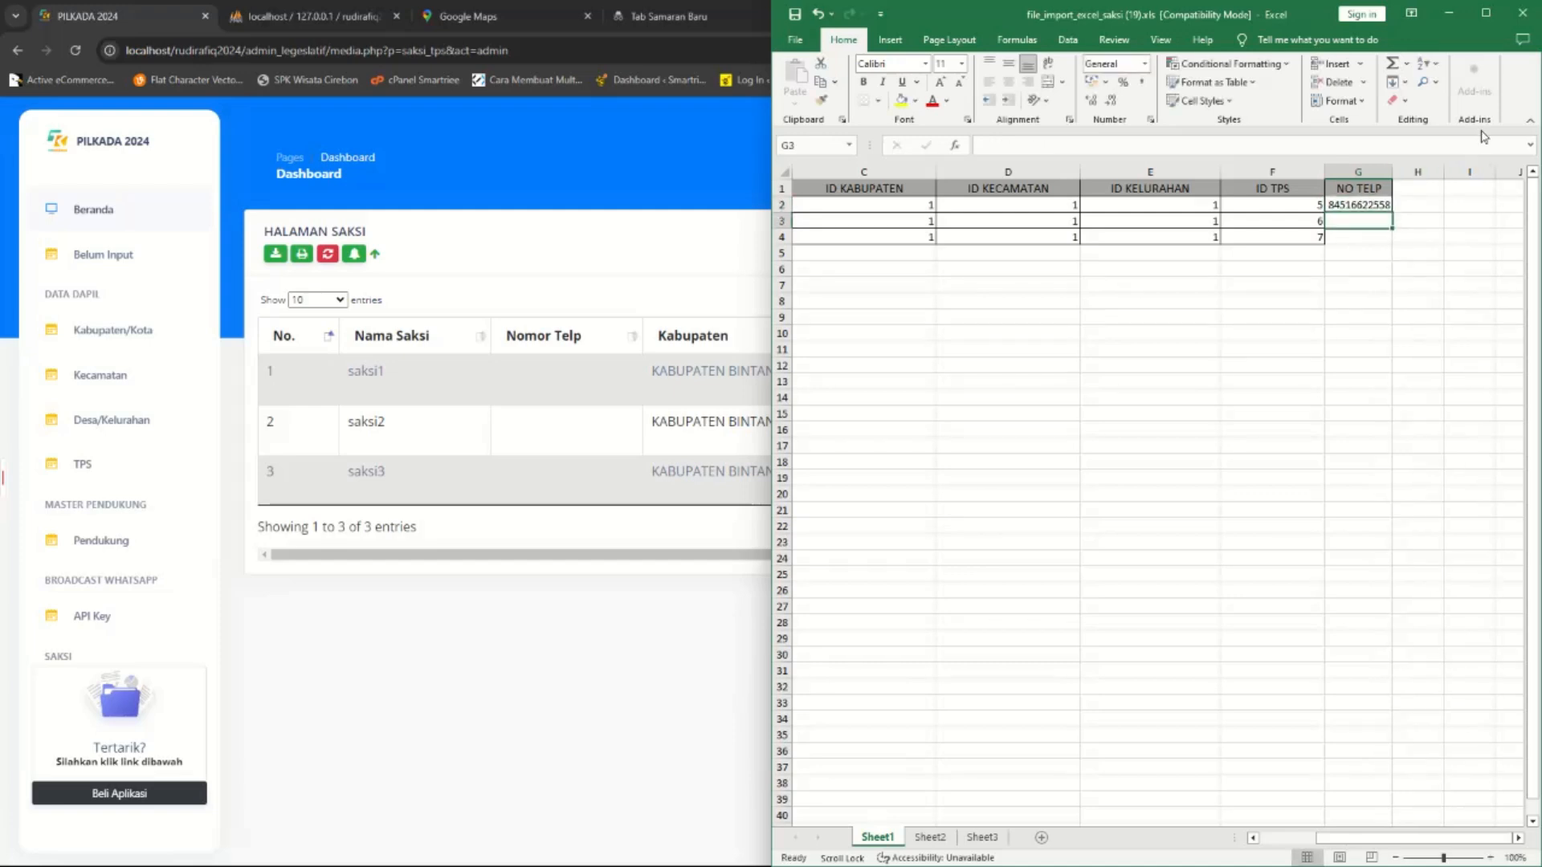
{"action": "left_click", "coordinate": [1375, 205]}
{"action": "left_click", "coordinate": [1145, 63]}
{"action": "left_click", "coordinate": [1102, 443]}
{"action": "double_click", "coordinate": [1331, 205]}
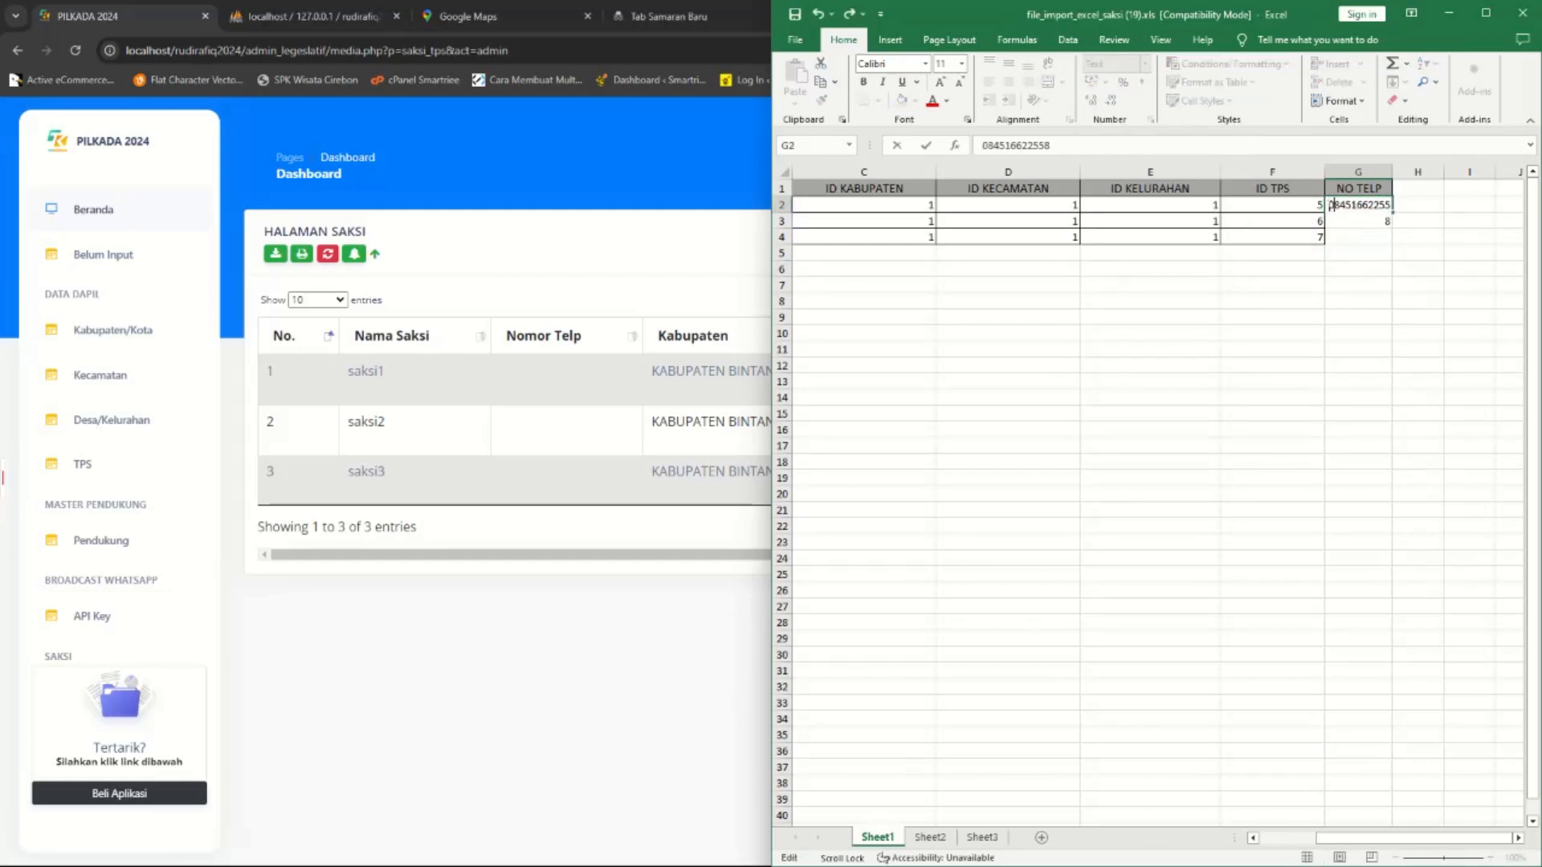
{"action": "key", "text": "Return"}
Widen column G, fill the phone number down to G4, and save as .xls.
{"action": "left_click_drag", "start_coordinate": [1393, 172], "coordinate": [1476, 172]}
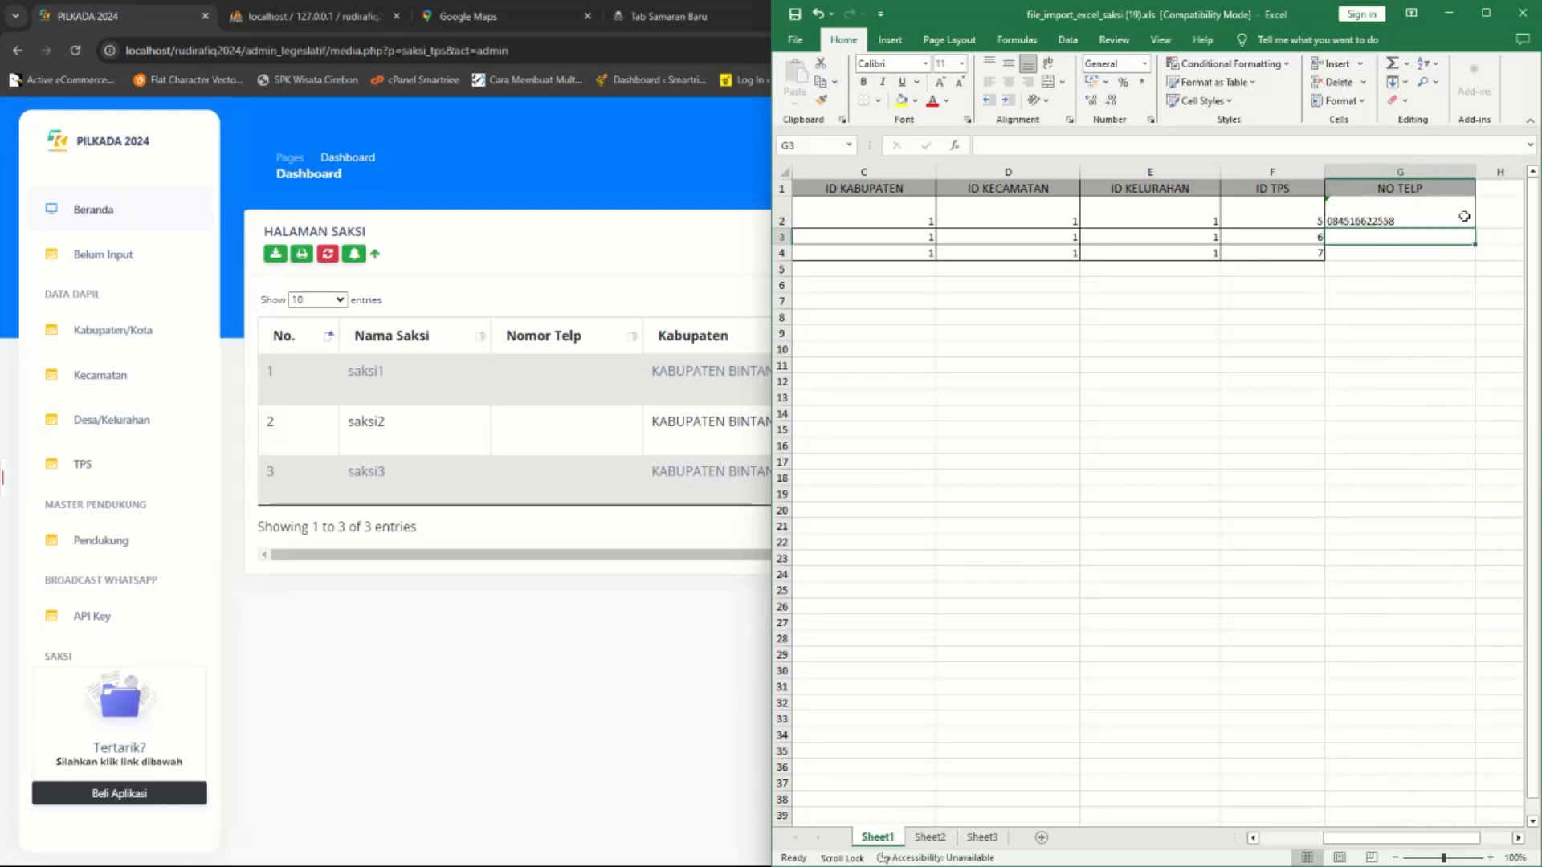
{"action": "left_click", "coordinate": [1449, 213]}
{"action": "left_click_drag", "start_coordinate": [1475, 228], "coordinate": [1478, 255]}
{"action": "left_click", "coordinate": [1403, 314]}
{"action": "key", "text": "ctrl+s"}
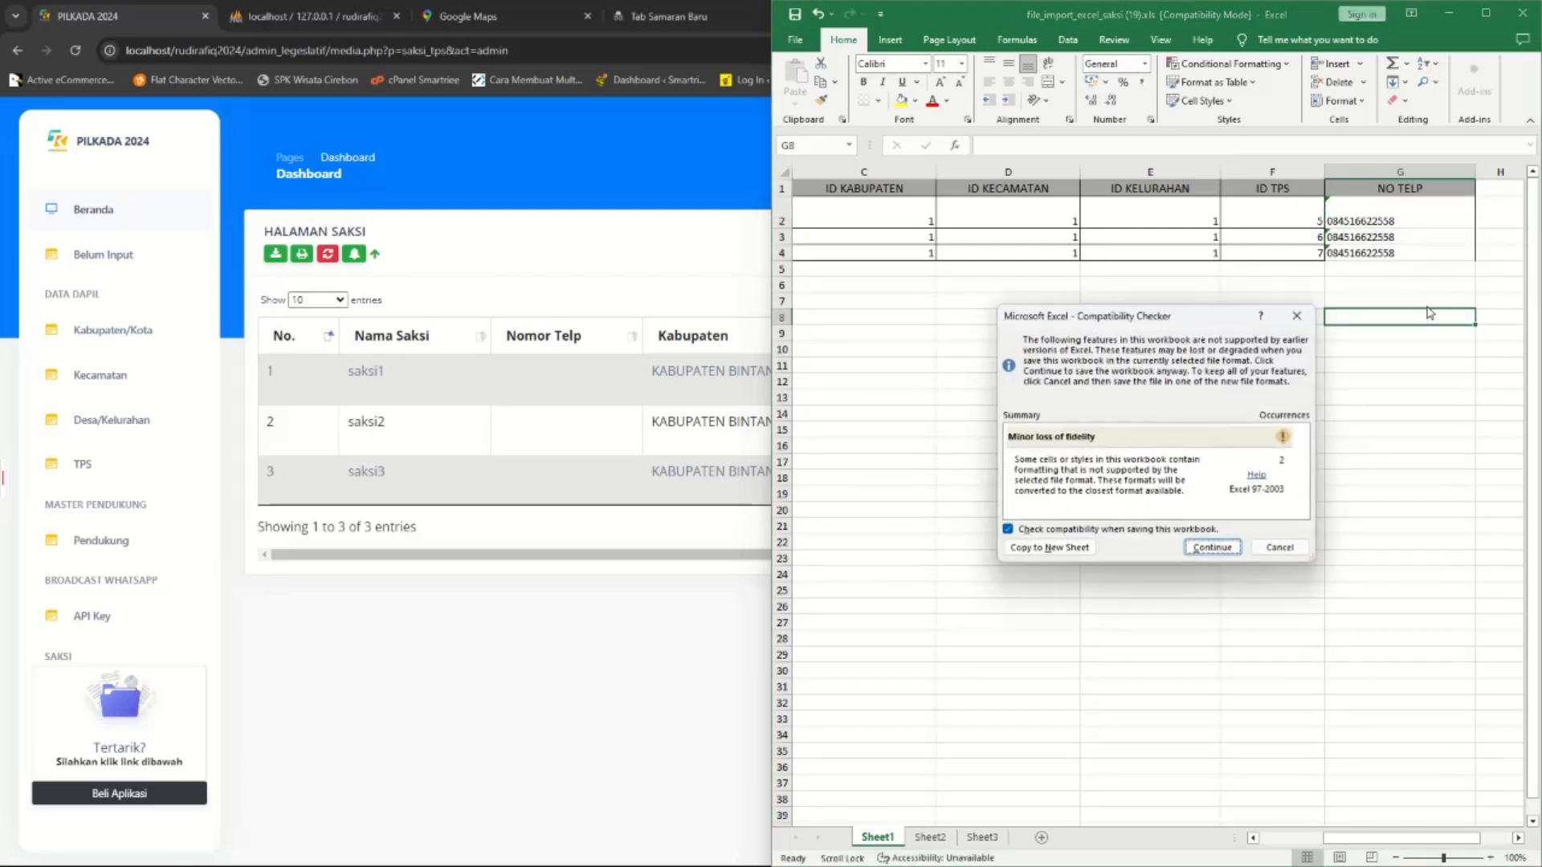
{"action": "left_click", "coordinate": [1213, 543]}
{"action": "left_click", "coordinate": [573, 526]}
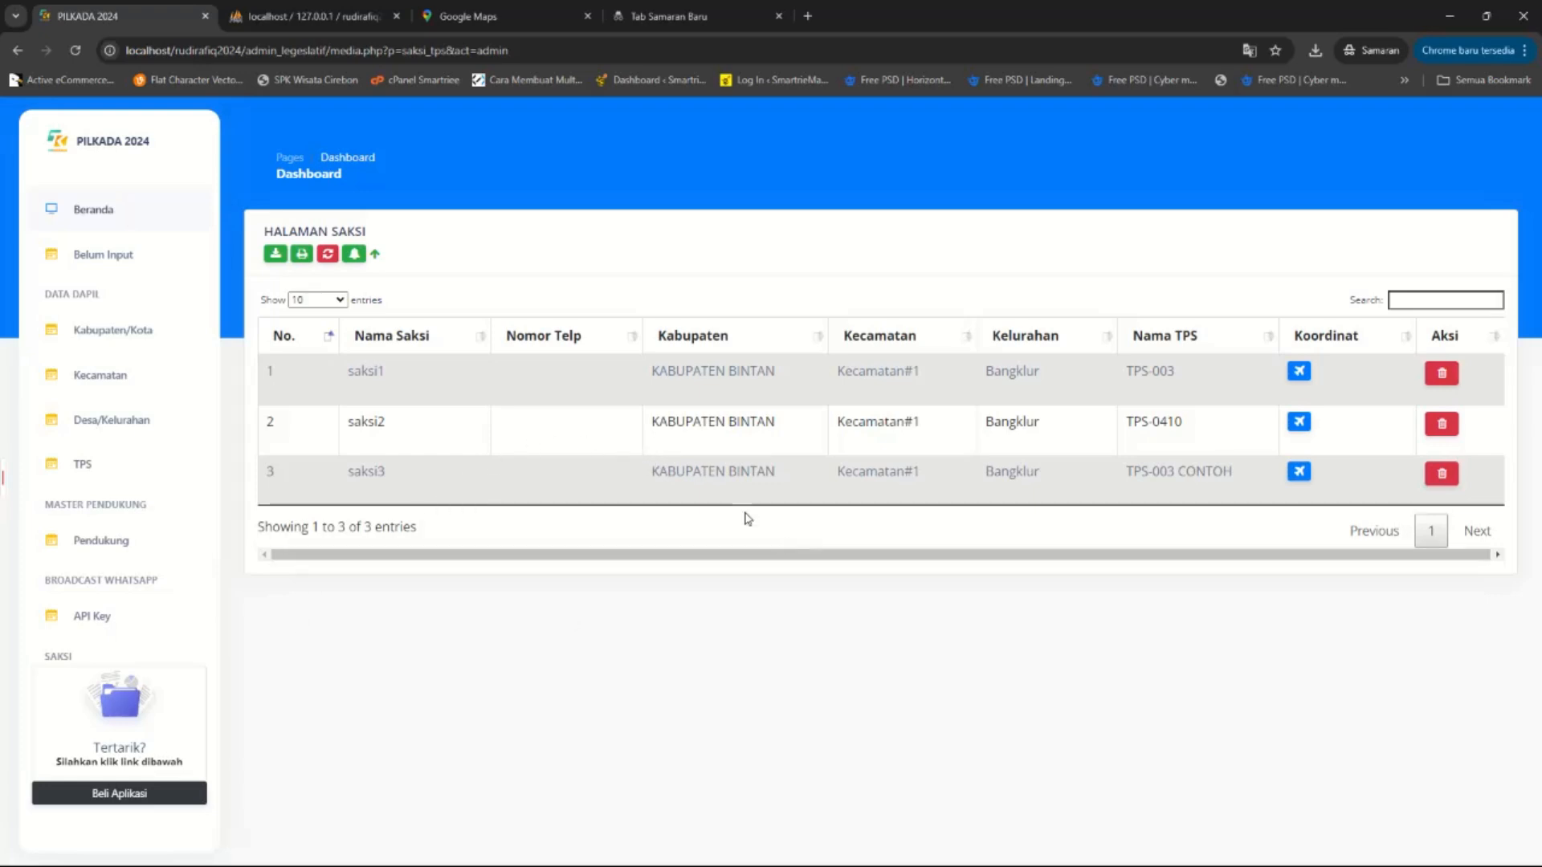
View and close the TPS location maps for the witnesses, including saksi1's TPS-003.
{"action": "left_click_drag", "start_coordinate": [346, 372], "coordinate": [388, 374]}
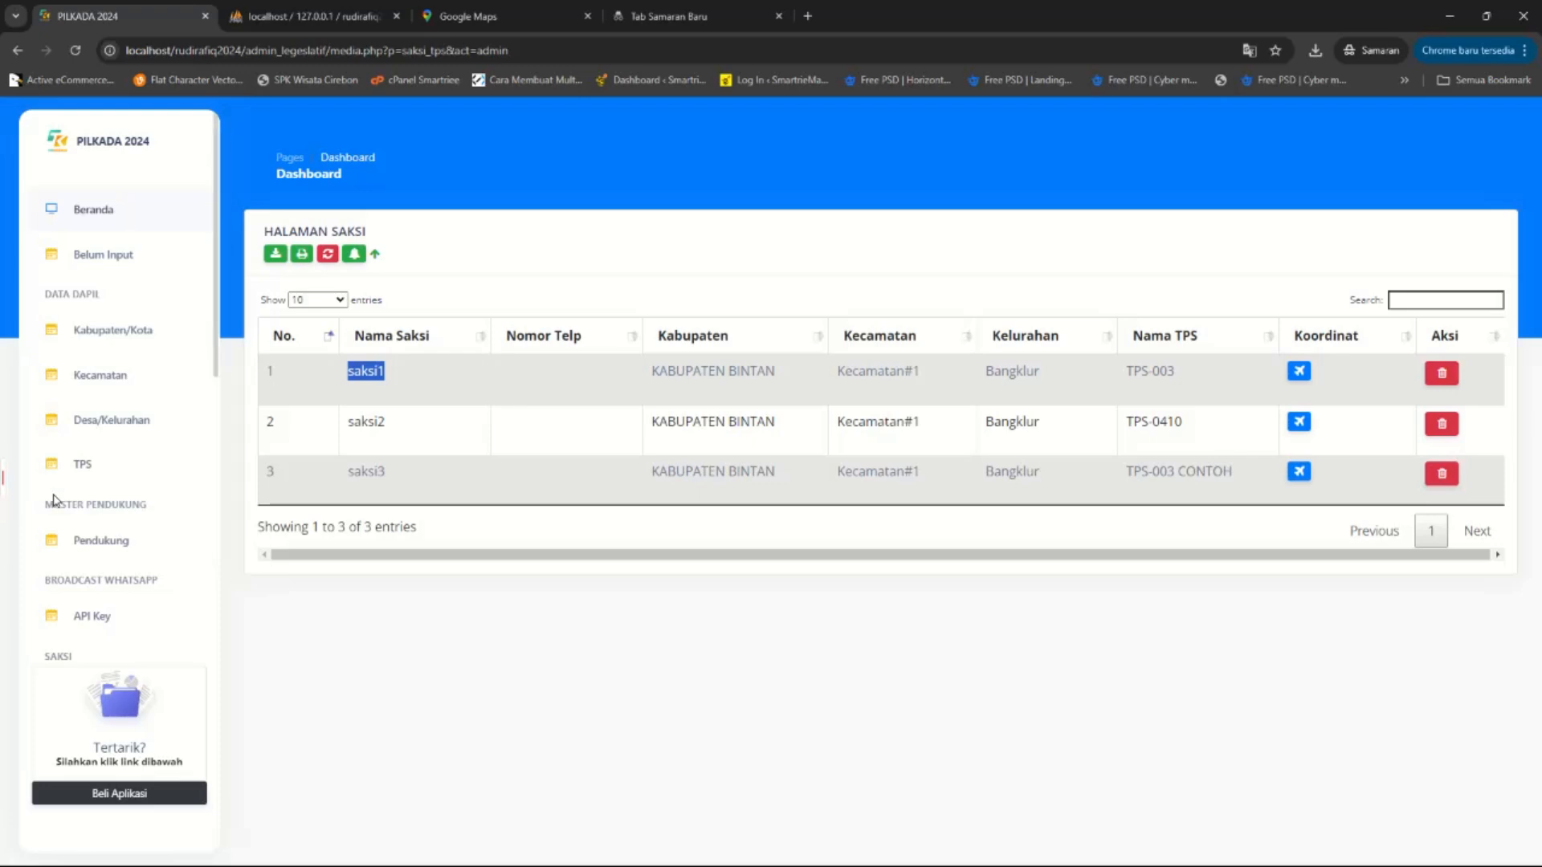
{"action": "left_click", "coordinate": [1299, 422]}
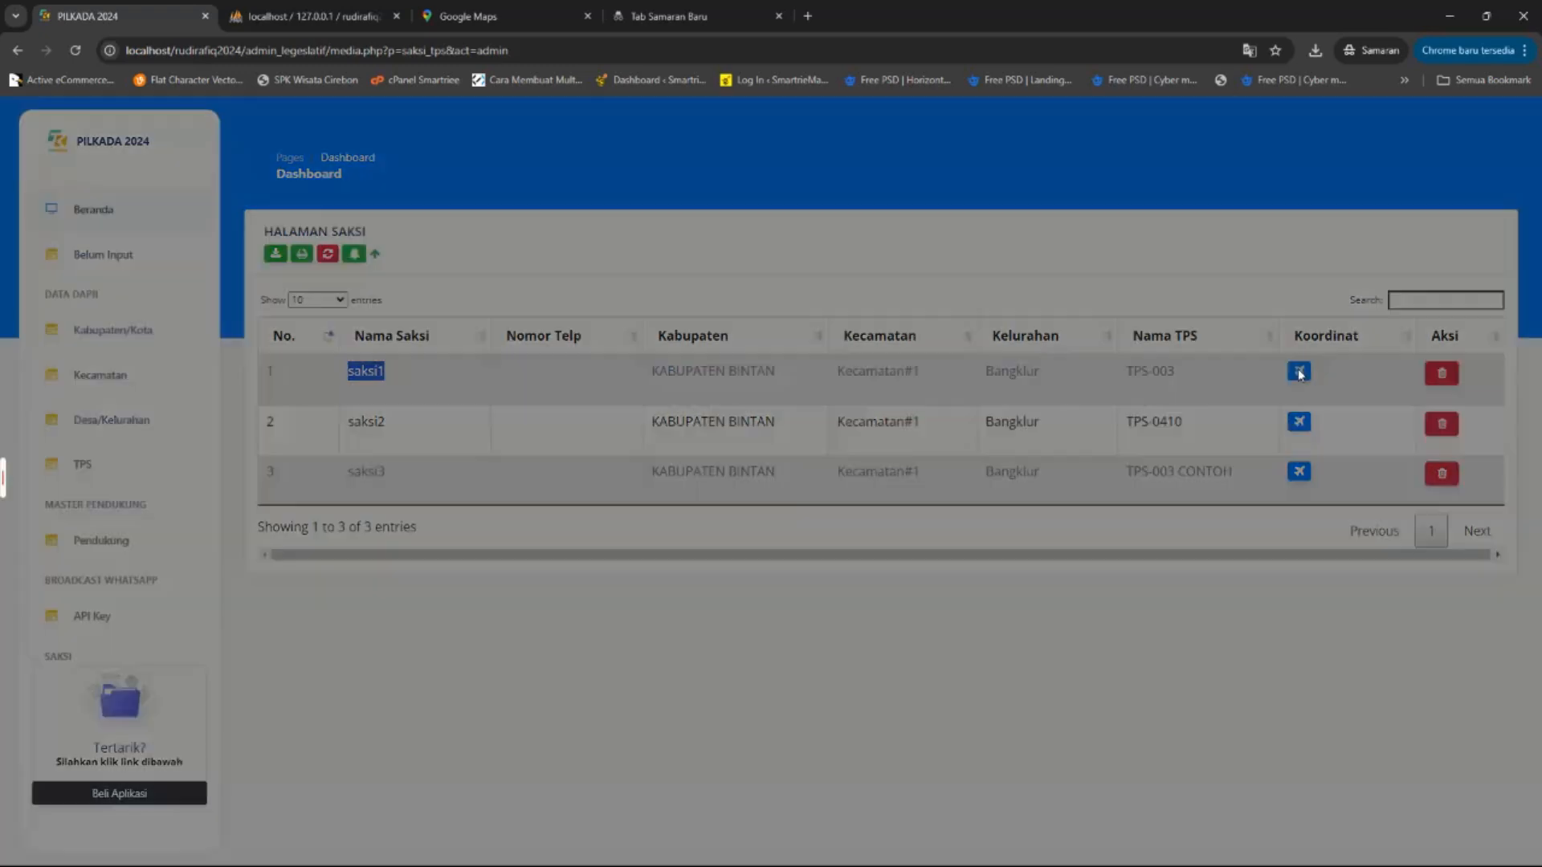
{"action": "left_click", "coordinate": [915, 590]}
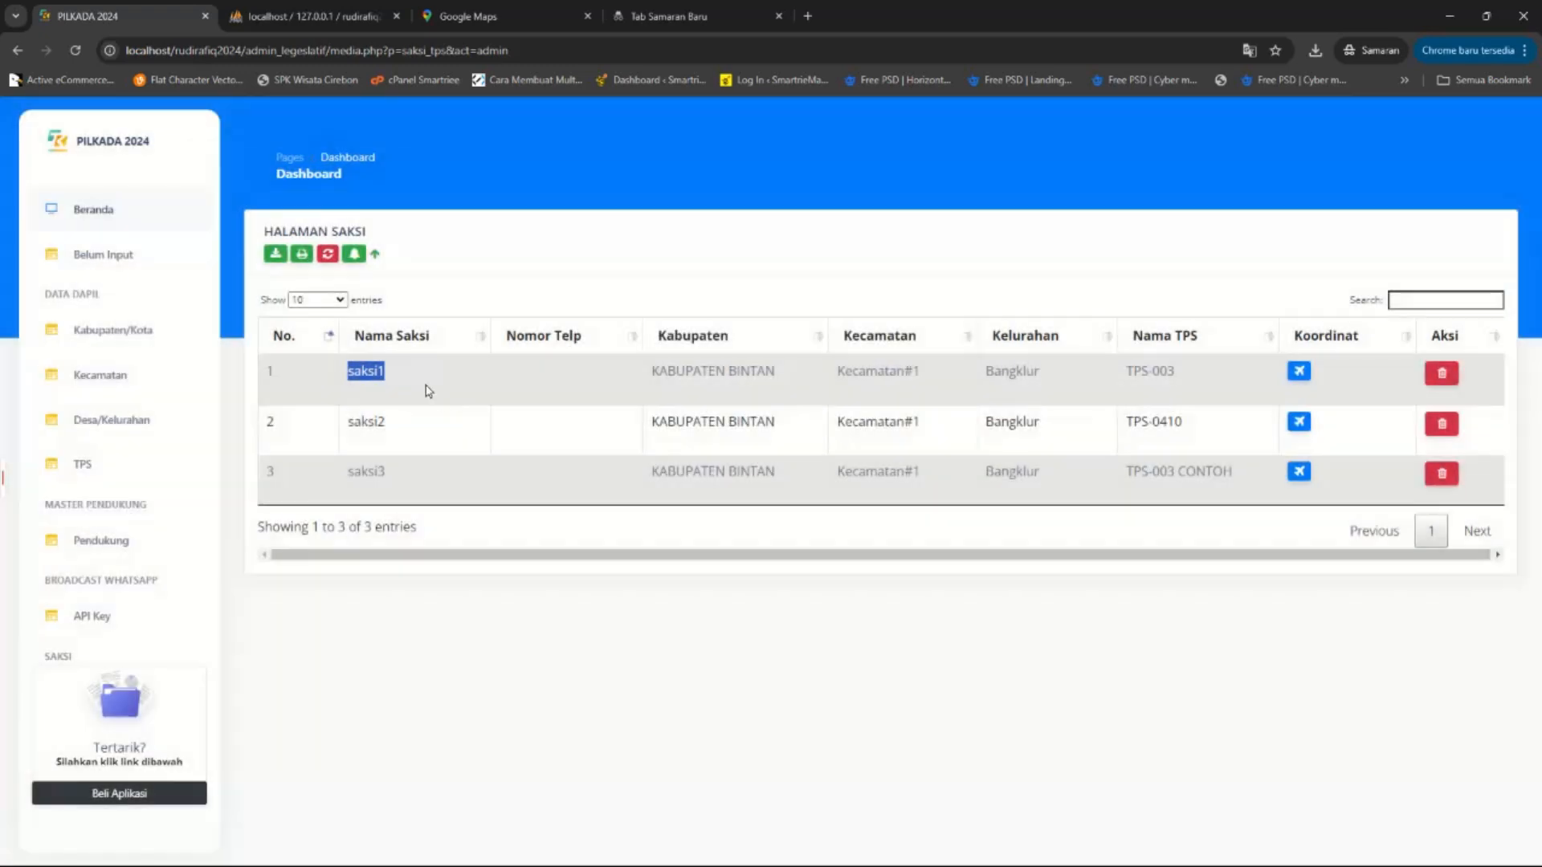
{"action": "left_click", "coordinate": [1299, 370]}
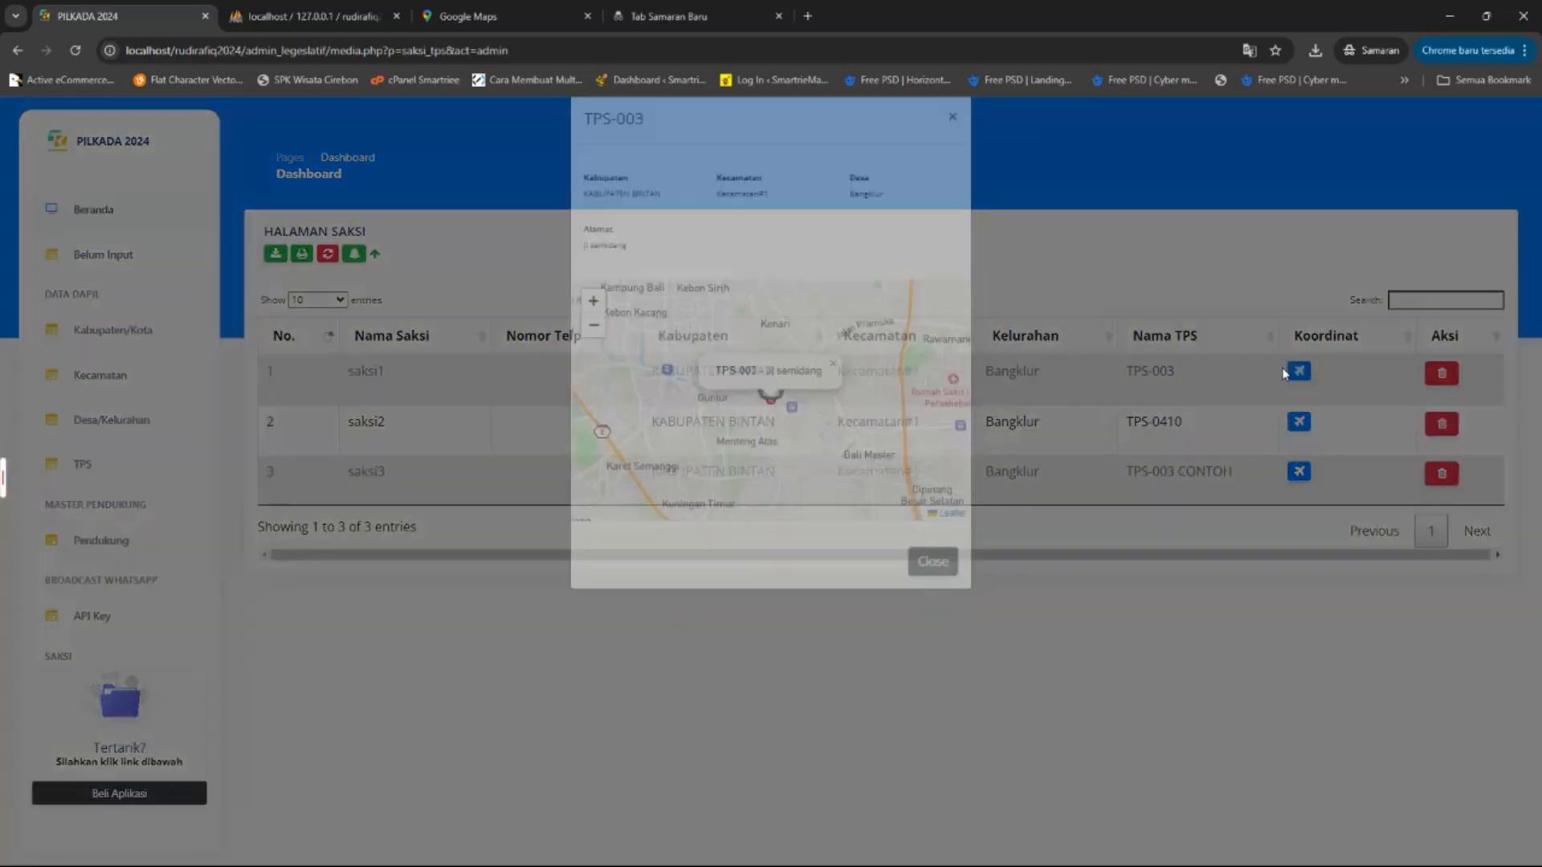
{"action": "left_click", "coordinate": [933, 587]}
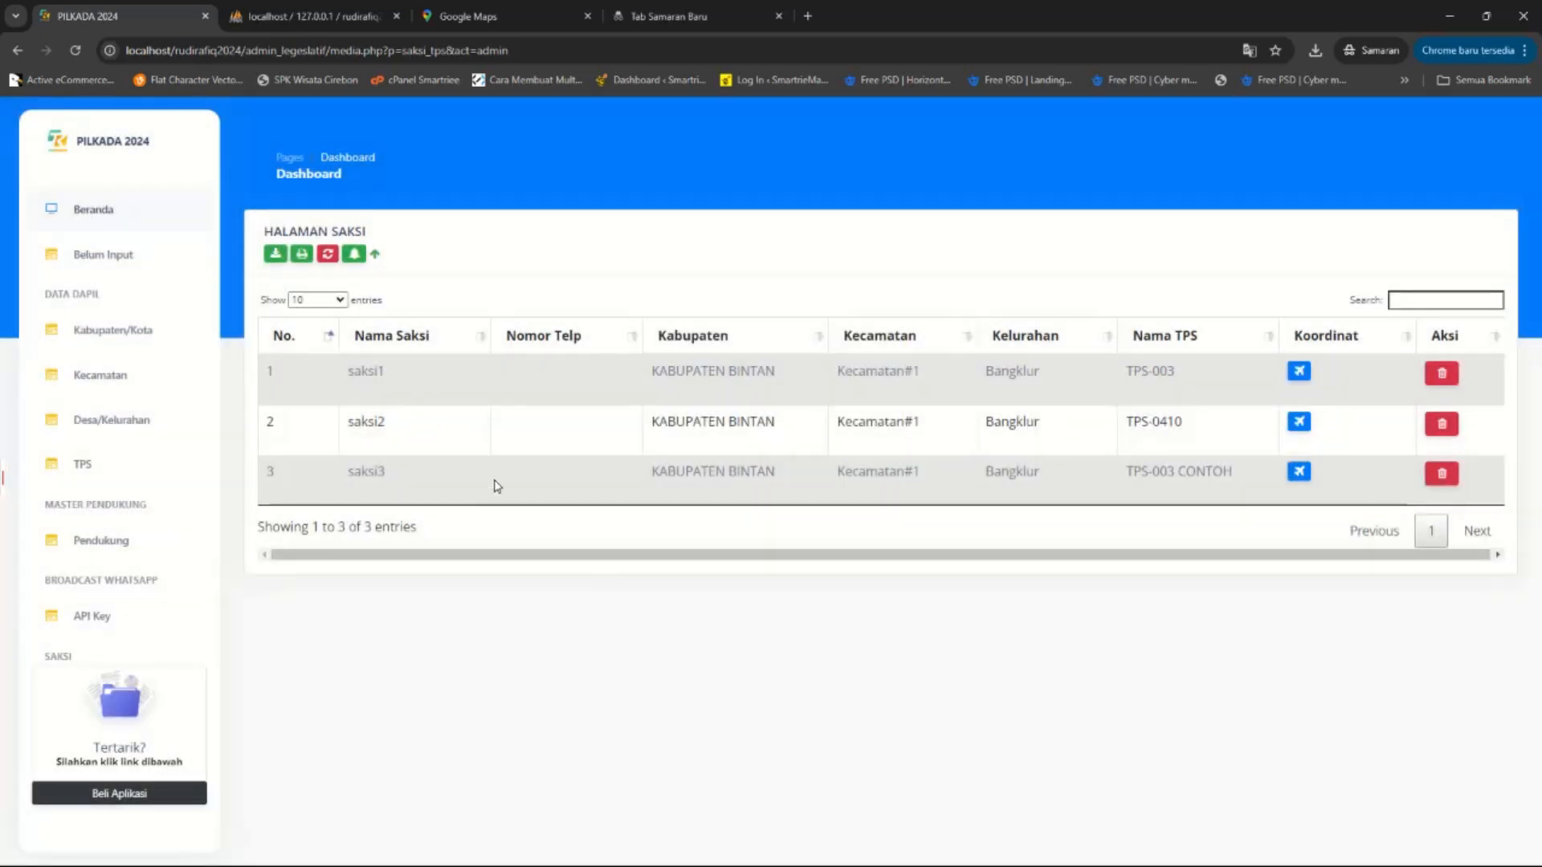
Check the phone number stored in G2, then reset all saksi data in PILKADA.
{"action": "mouse_move", "coordinate": [966, 861]}
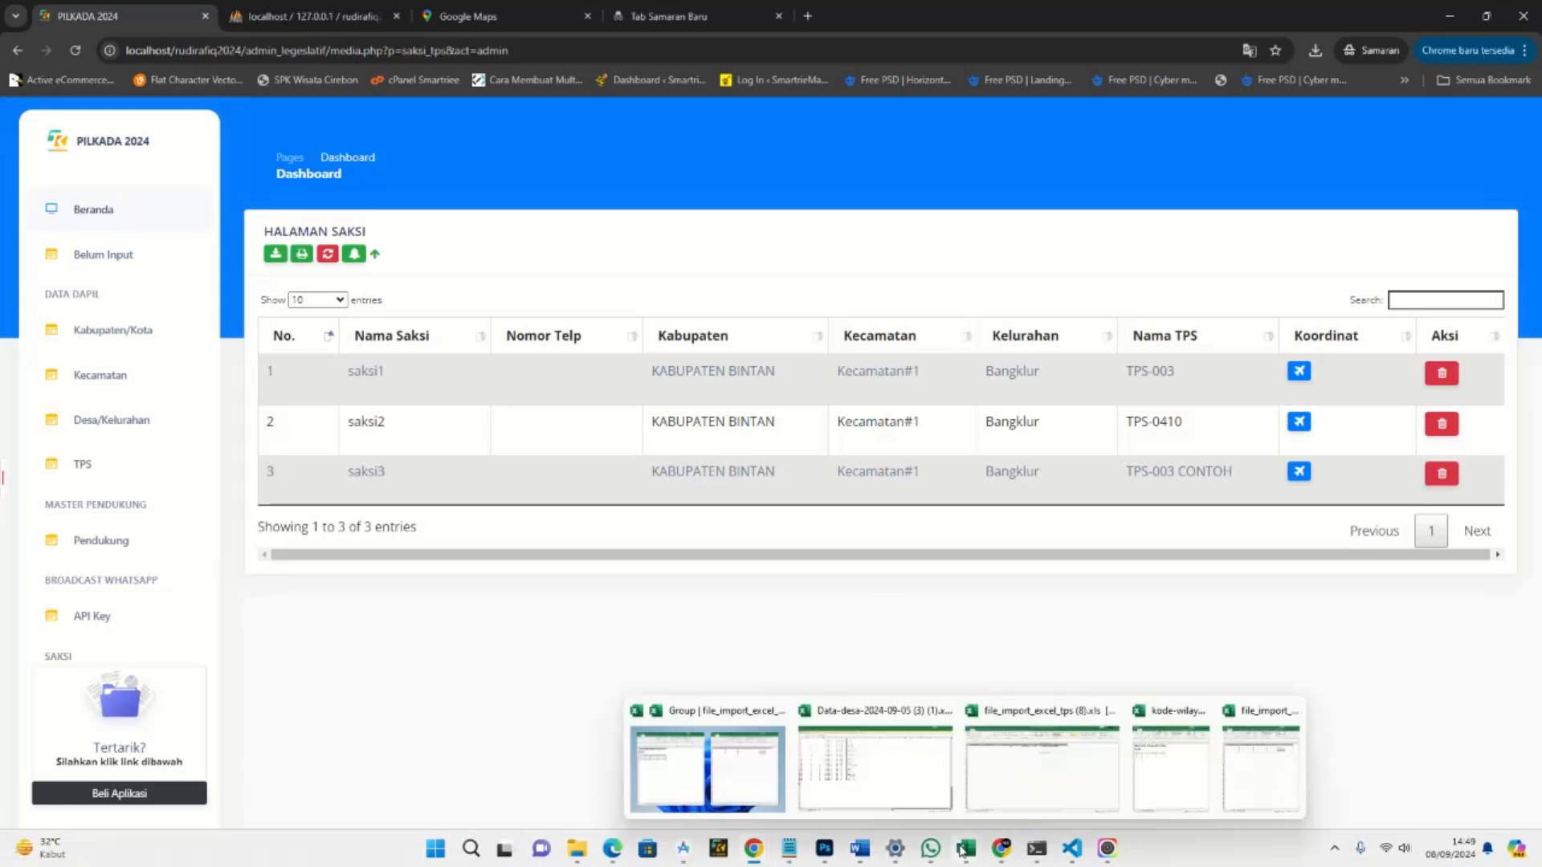
{"action": "left_click", "coordinate": [1267, 759]}
{"action": "left_click", "coordinate": [1369, 253]}
{"action": "left_click", "coordinate": [1333, 222]}
{"action": "left_click", "coordinate": [557, 448]}
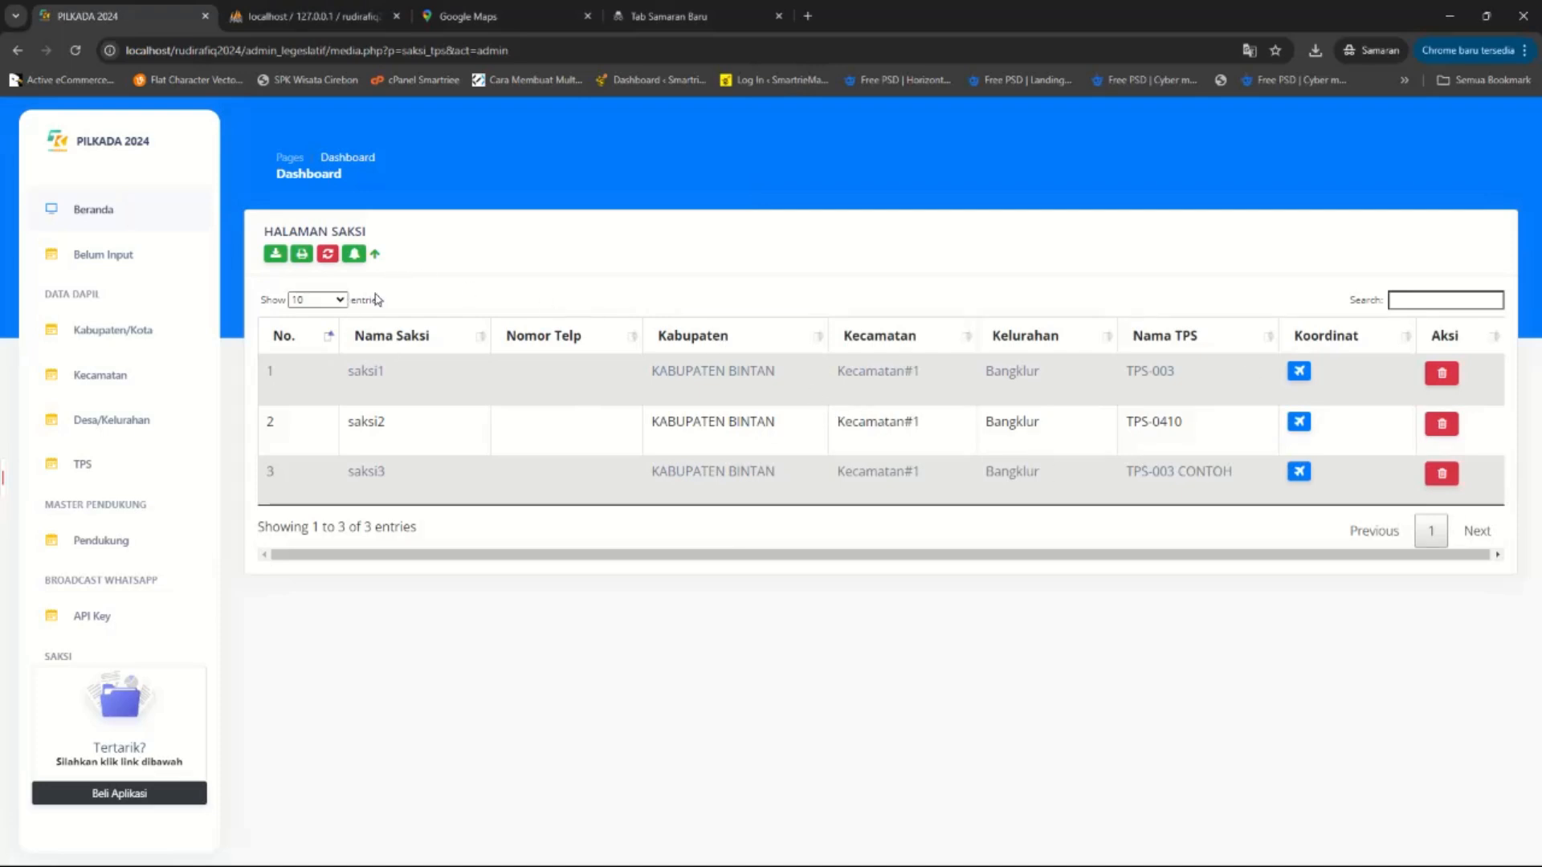
{"action": "left_click", "coordinate": [326, 268]}
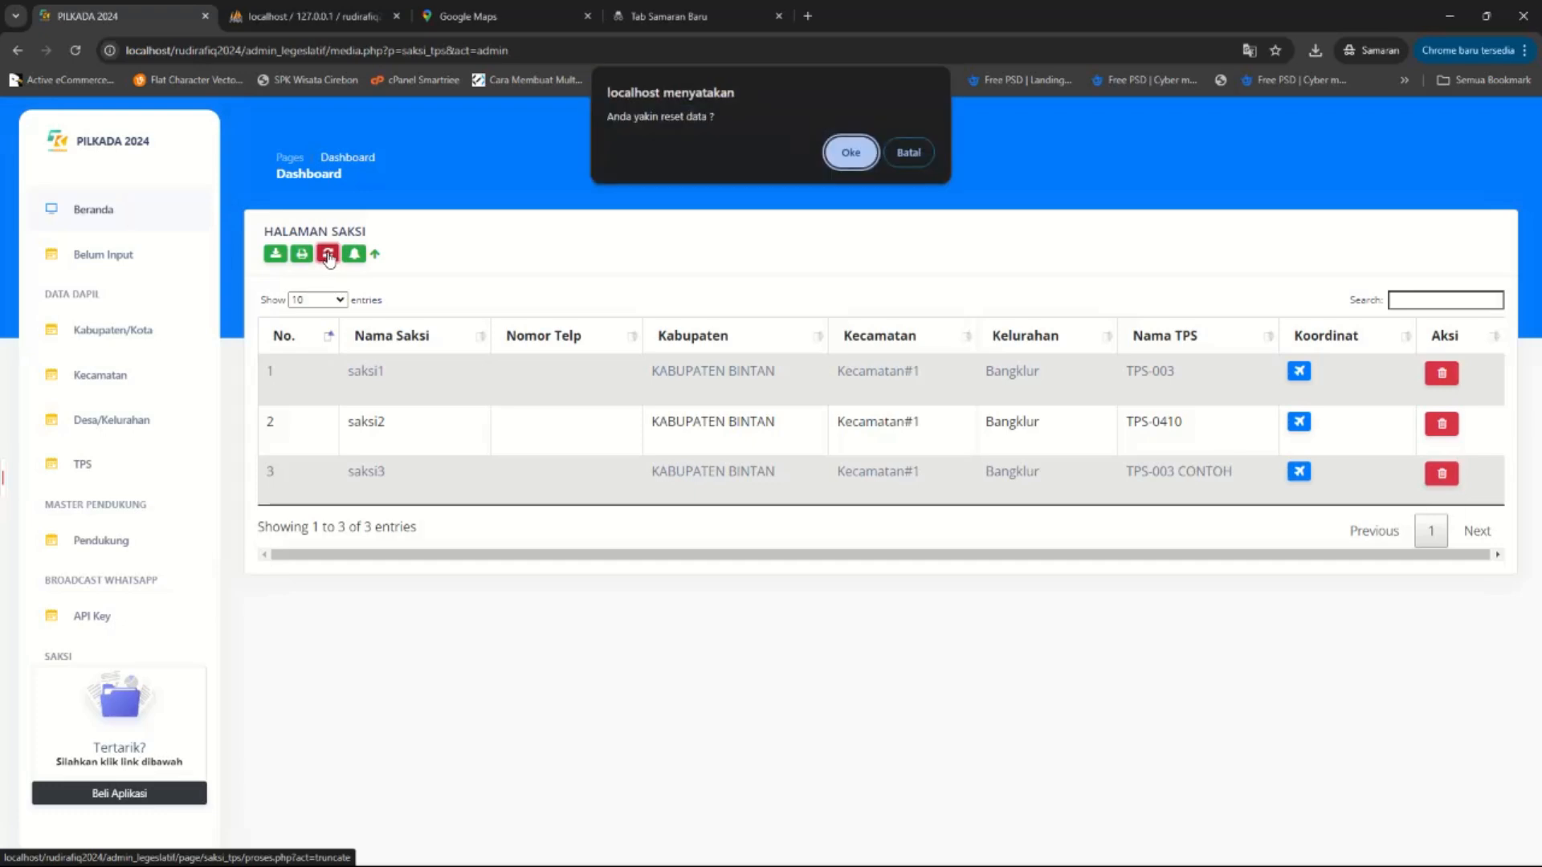
{"action": "left_click", "coordinate": [869, 161]}
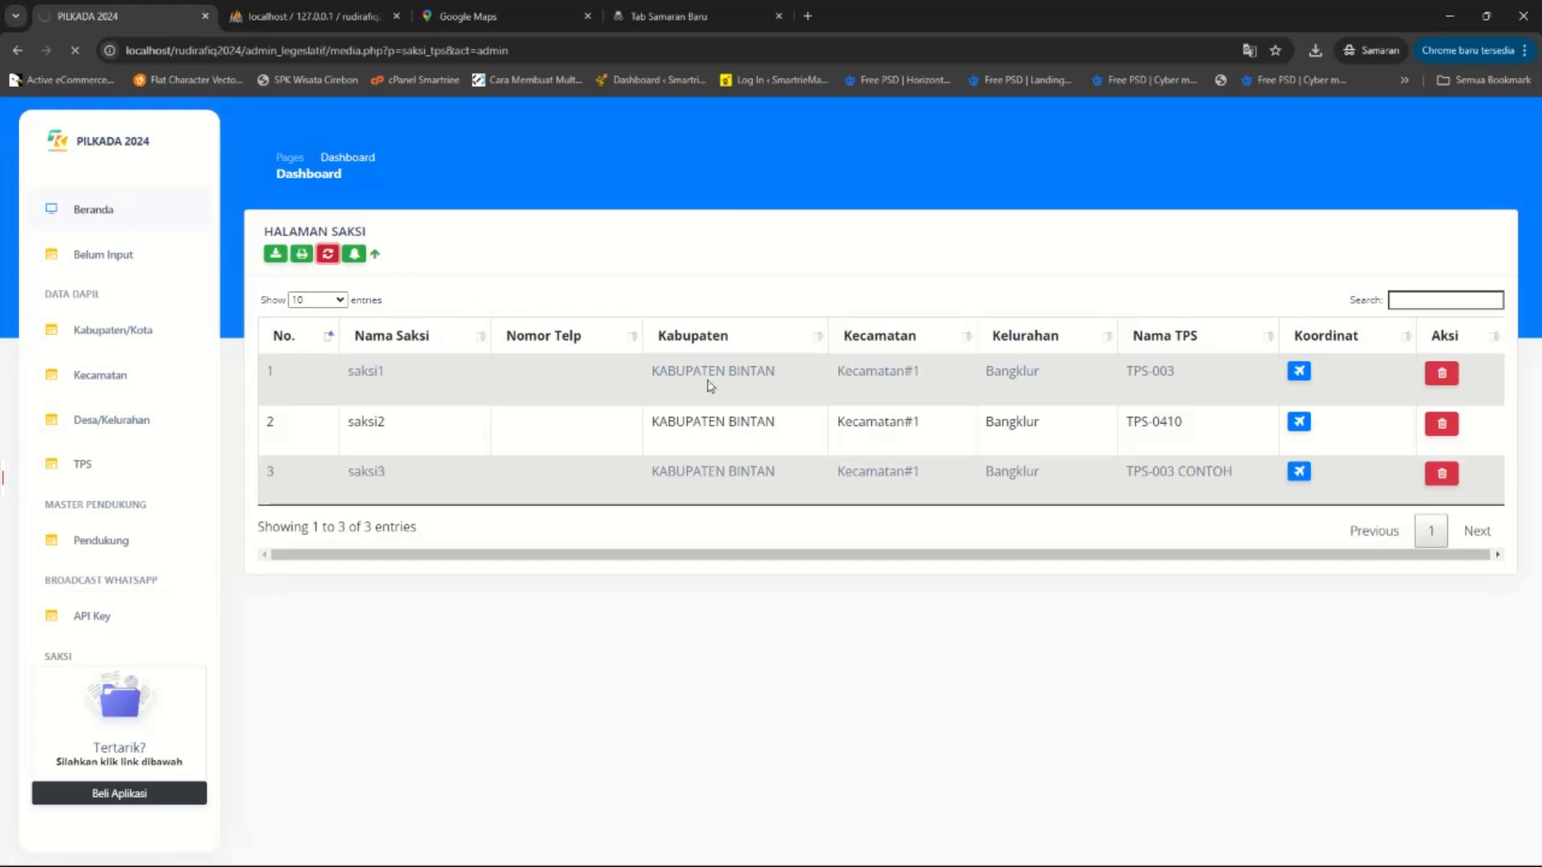
{"action": "left_click", "coordinate": [1036, 861]}
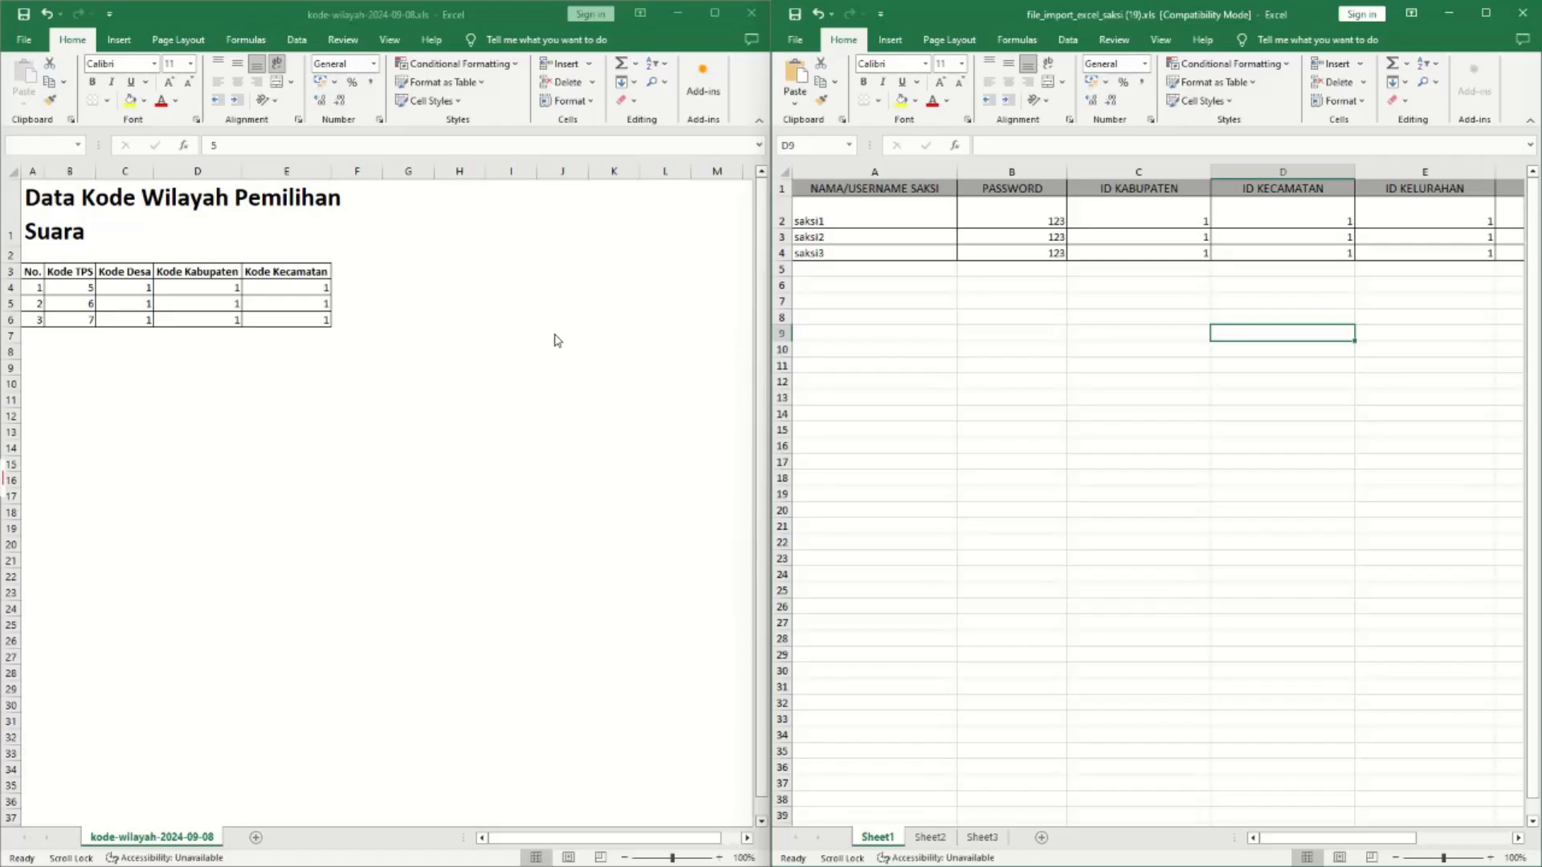
Restore the saksi1 row to normal height and save, keeping the .xls format.
{"action": "type", "text": "5\t1 6\t1 7\t1"}
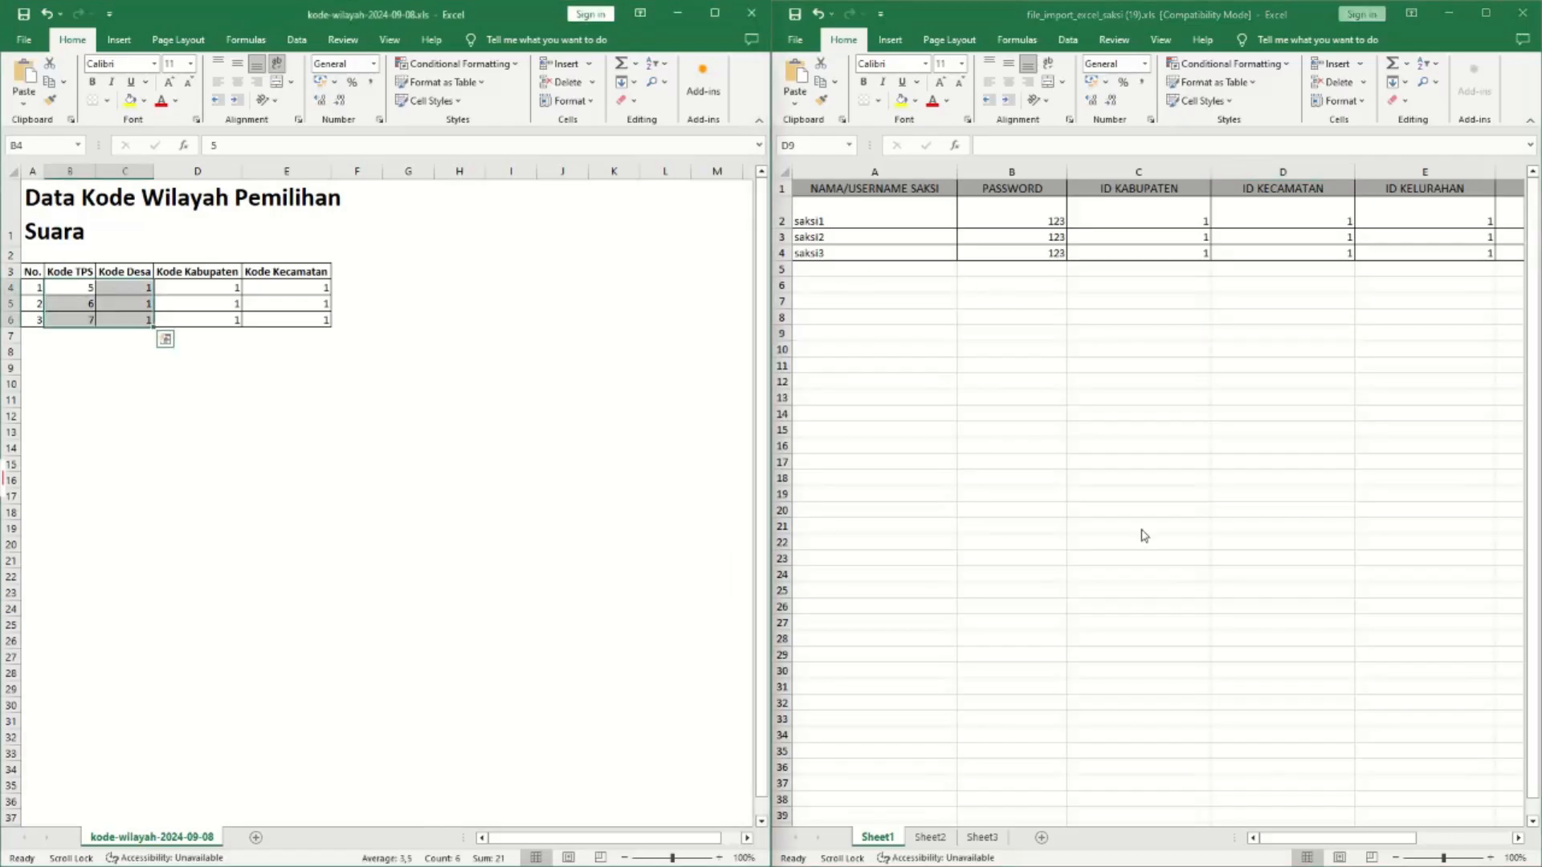
{"action": "left_click_drag", "start_coordinate": [786, 229], "coordinate": [785, 218]}
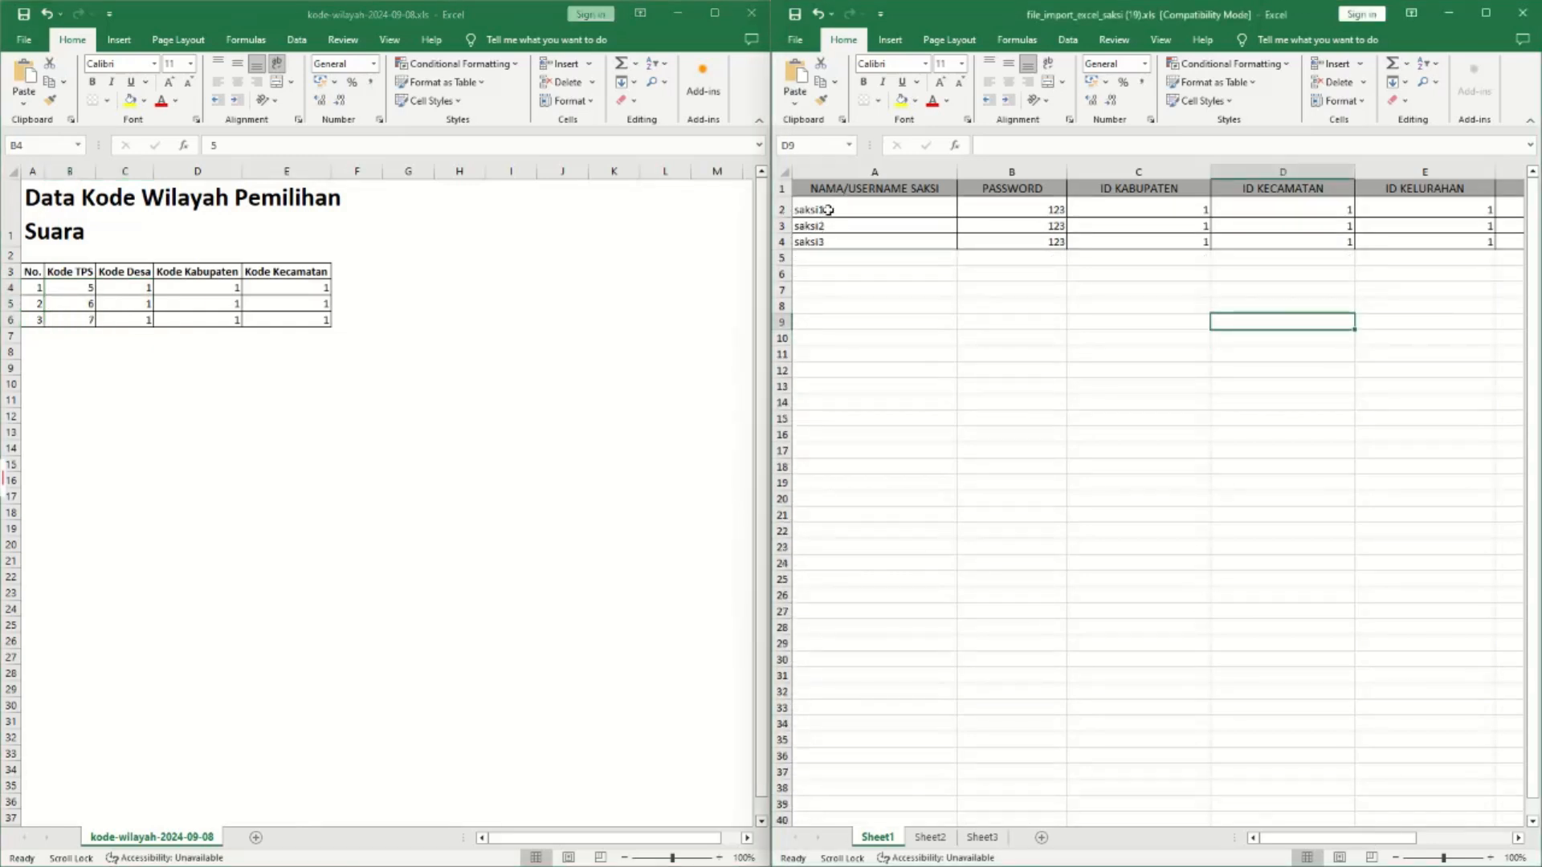
{"action": "left_click_drag", "start_coordinate": [1299, 846], "coordinate": [1375, 846]}
{"action": "left_click_drag", "start_coordinate": [1218, 206], "coordinate": [1237, 242]}
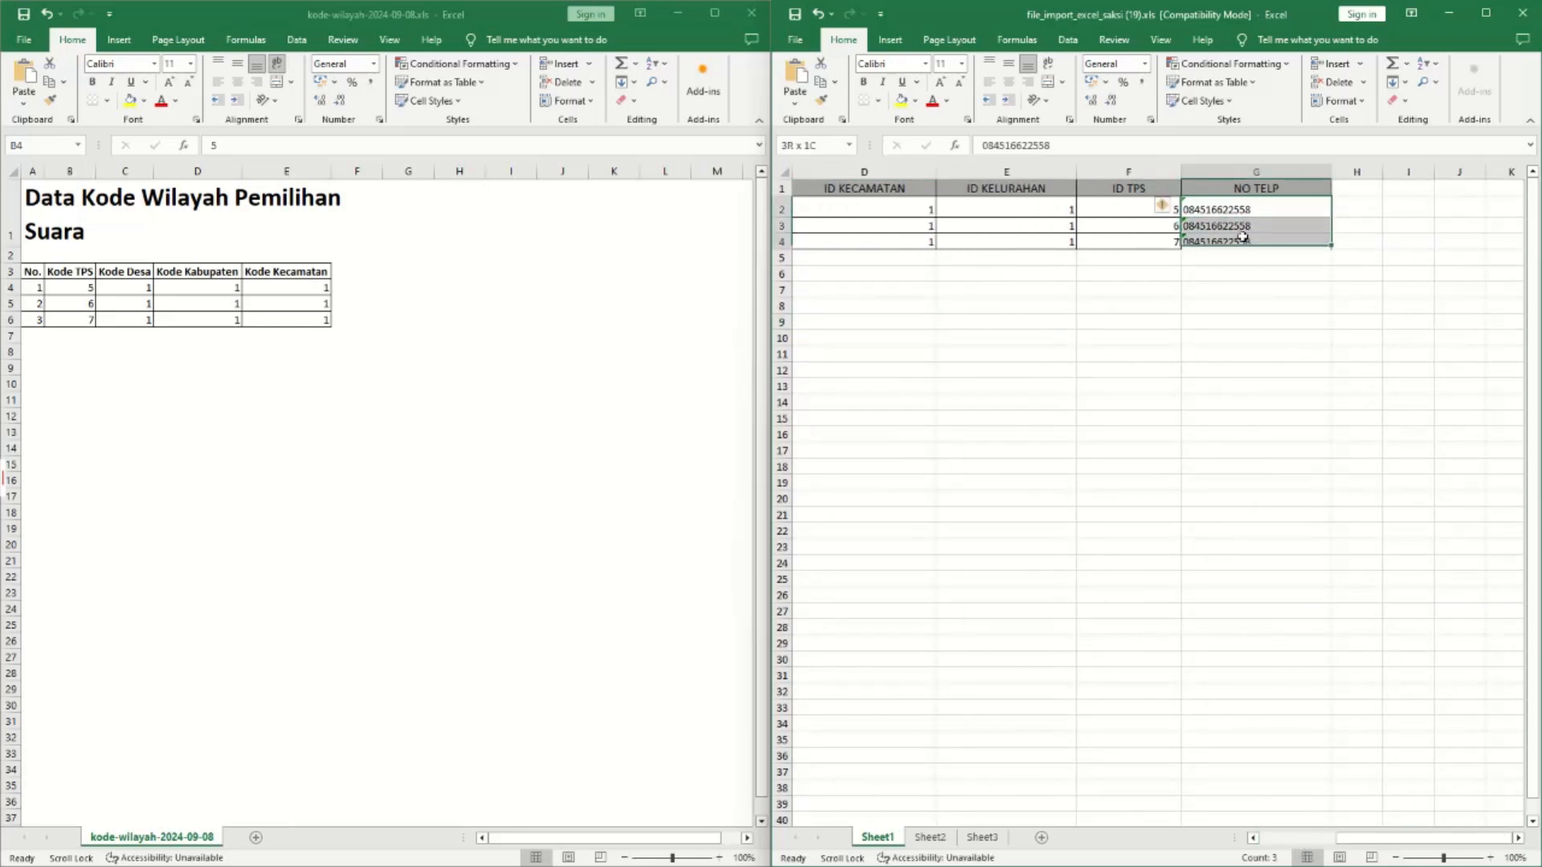
{"action": "left_click", "coordinate": [1285, 242]}
{"action": "left_click", "coordinate": [1175, 333]}
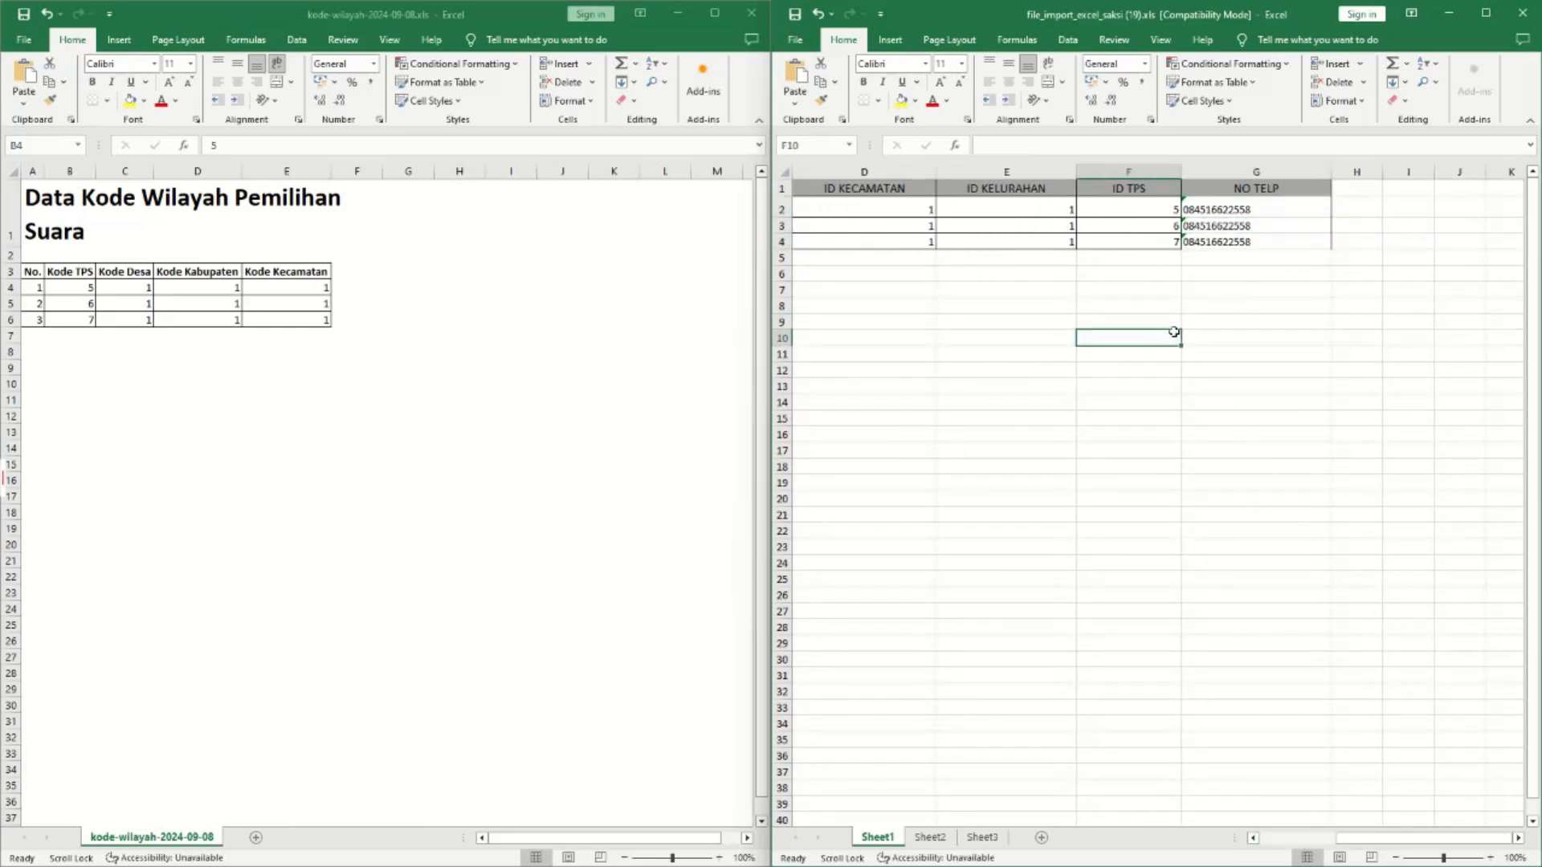
{"action": "left_click", "coordinate": [1211, 542]}
Open the saksi import page in the PILKADA app.
{"action": "mouse_move", "coordinate": [754, 849]}
{"action": "left_click", "coordinate": [700, 818]}
{"action": "left_click", "coordinate": [275, 255]}
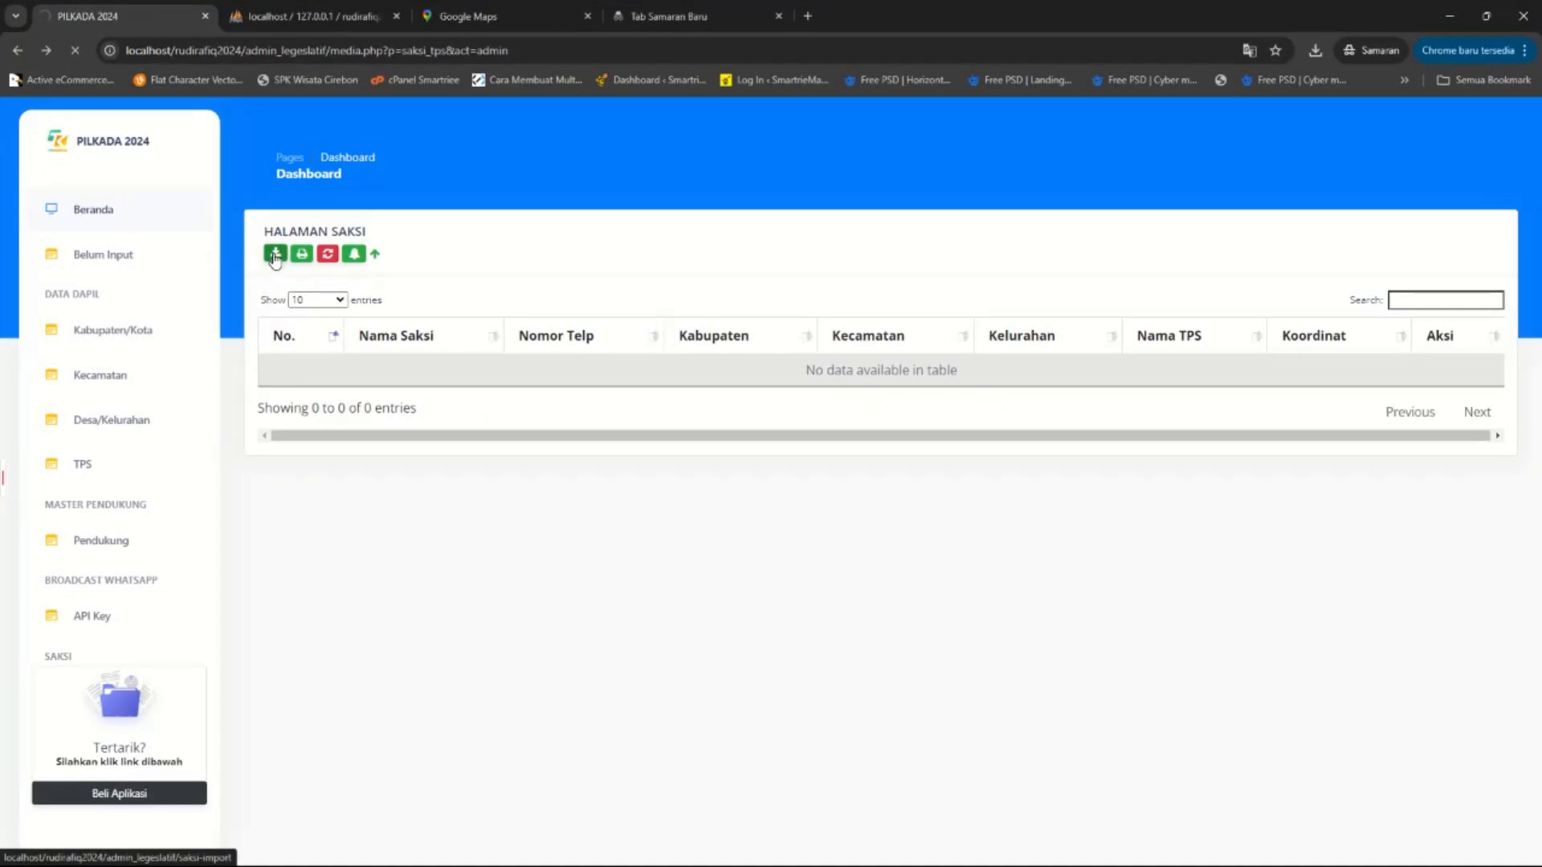
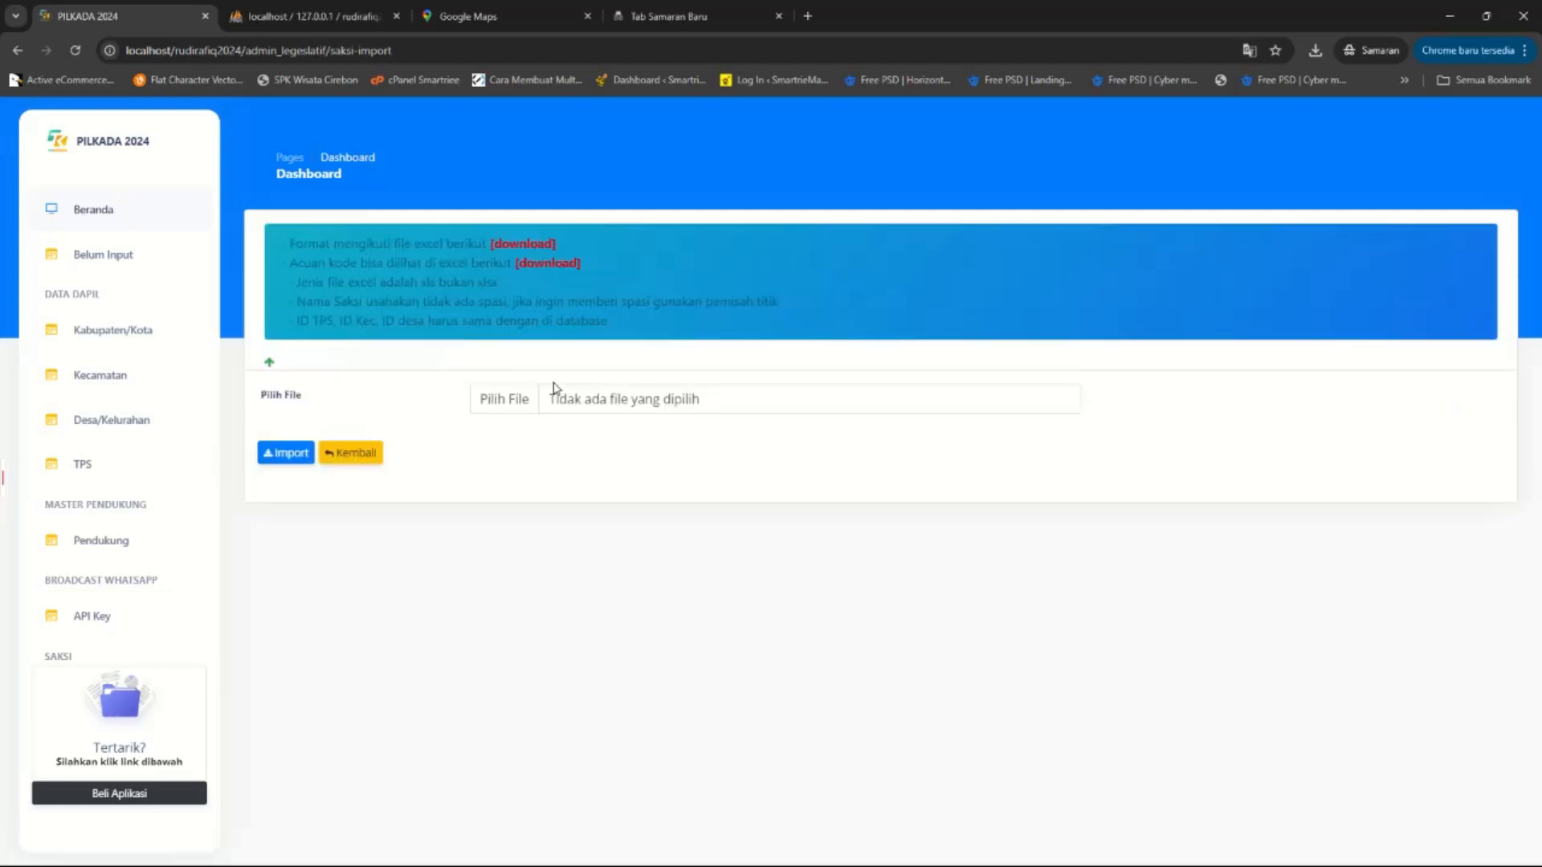
Import file_import_excel_saksi (19).xls and confirm, loading saksi1–saksi3 with their TPS.
{"action": "left_click", "coordinate": [516, 416]}
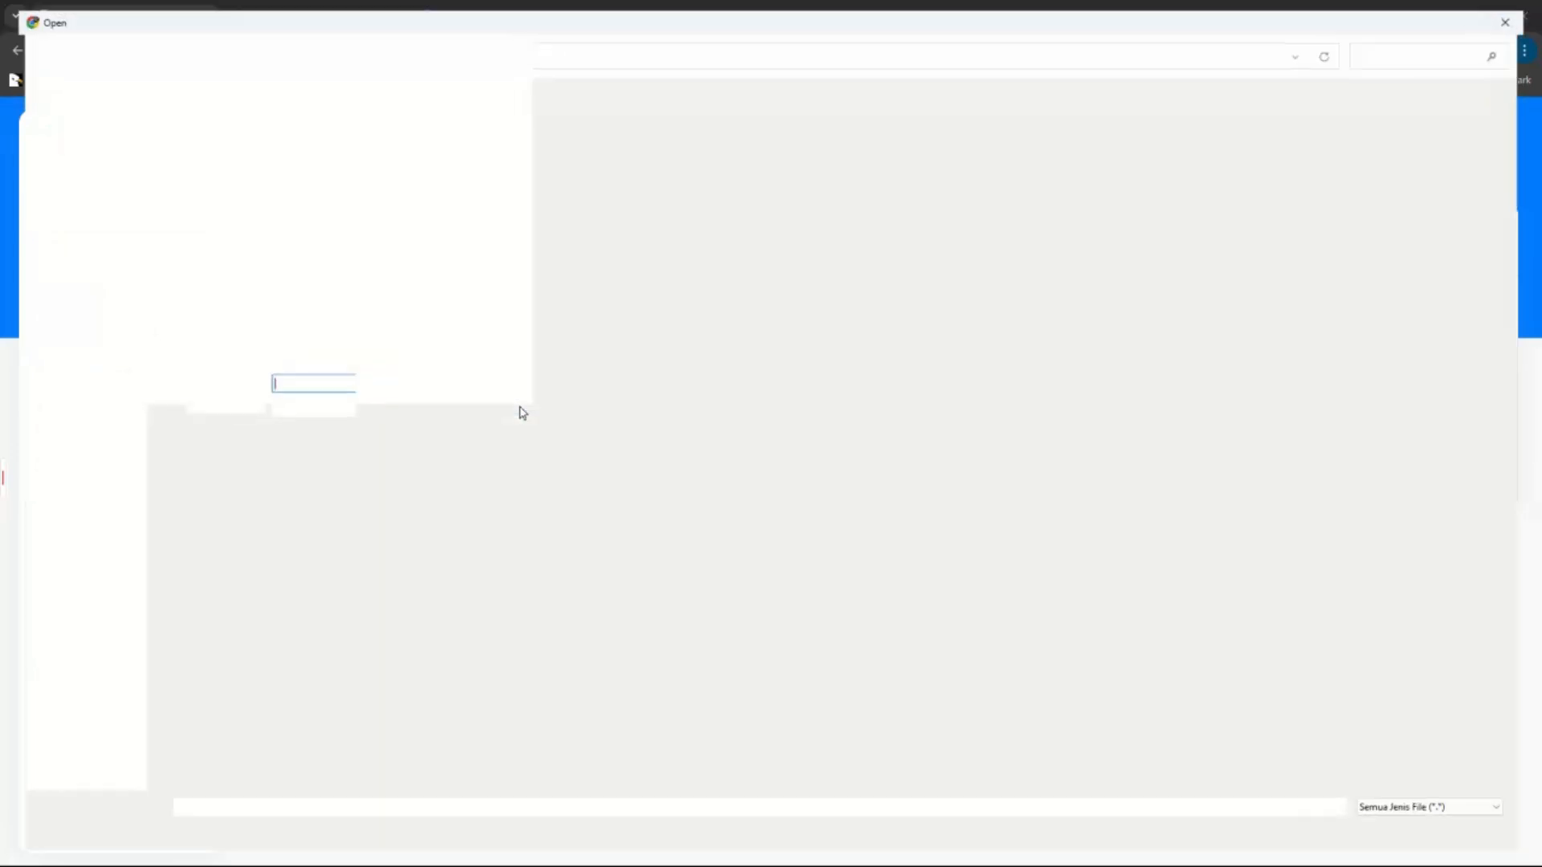
{"action": "double_click", "coordinate": [176, 179]}
{"action": "left_click", "coordinate": [283, 465]}
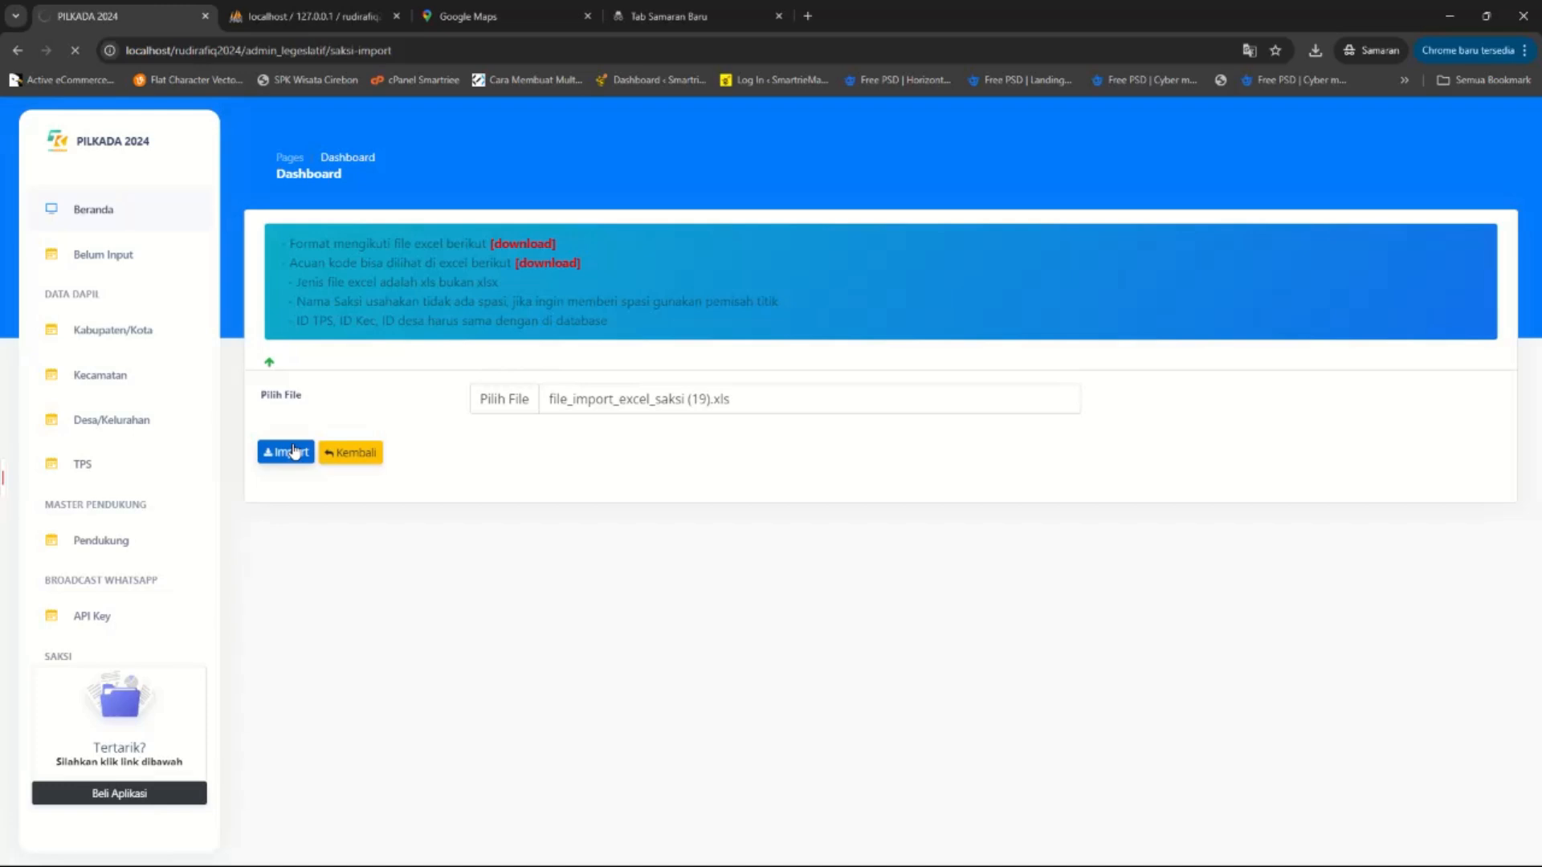
{"action": "left_click", "coordinate": [294, 453]}
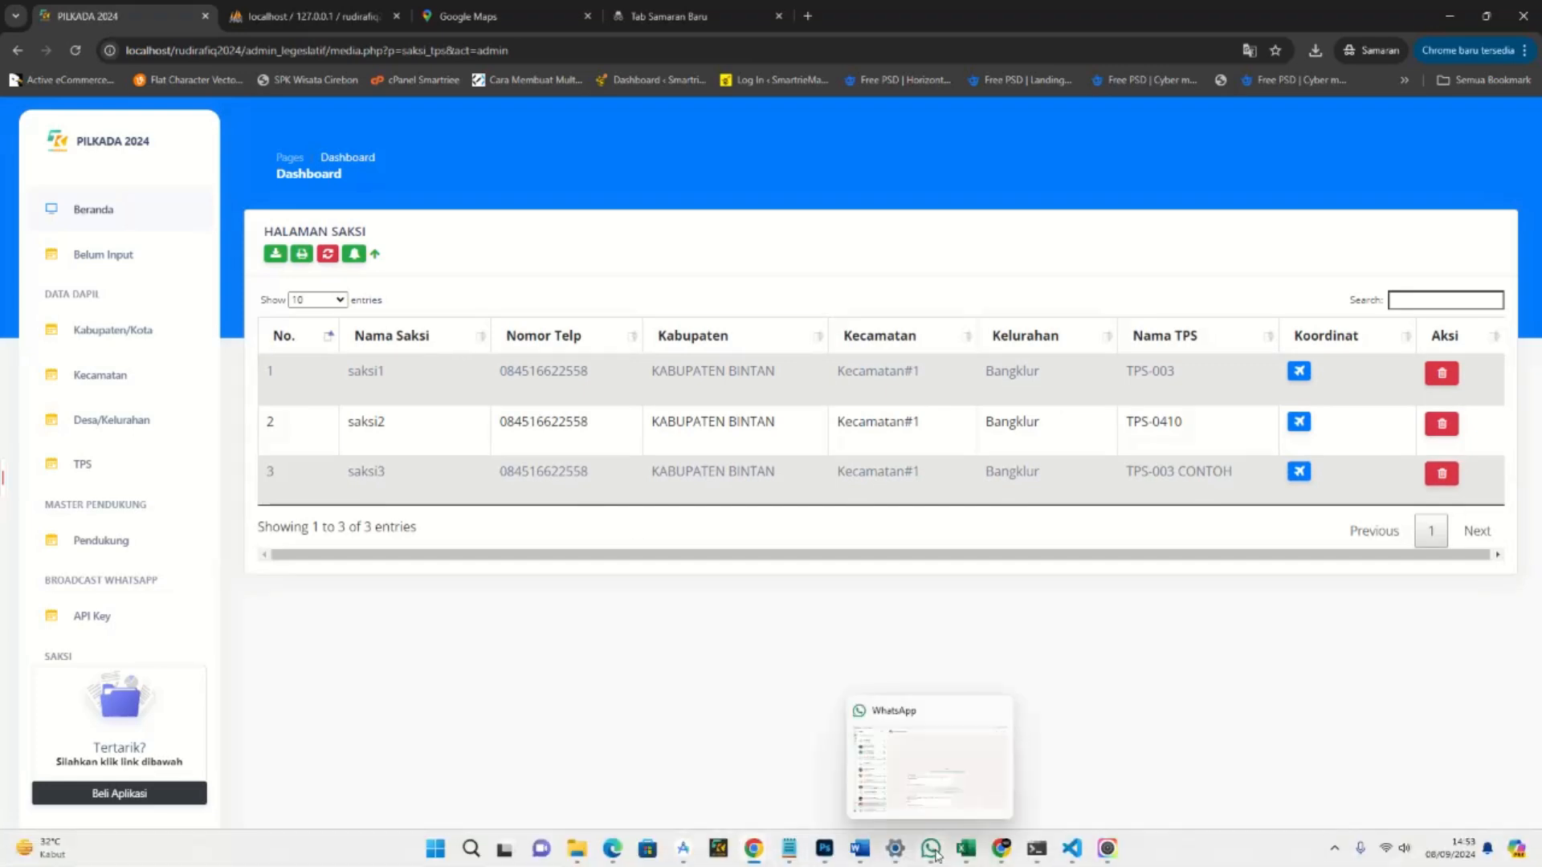
{"action": "mouse_move", "coordinate": [966, 848]}
{"action": "left_click", "coordinate": [1241, 777]}
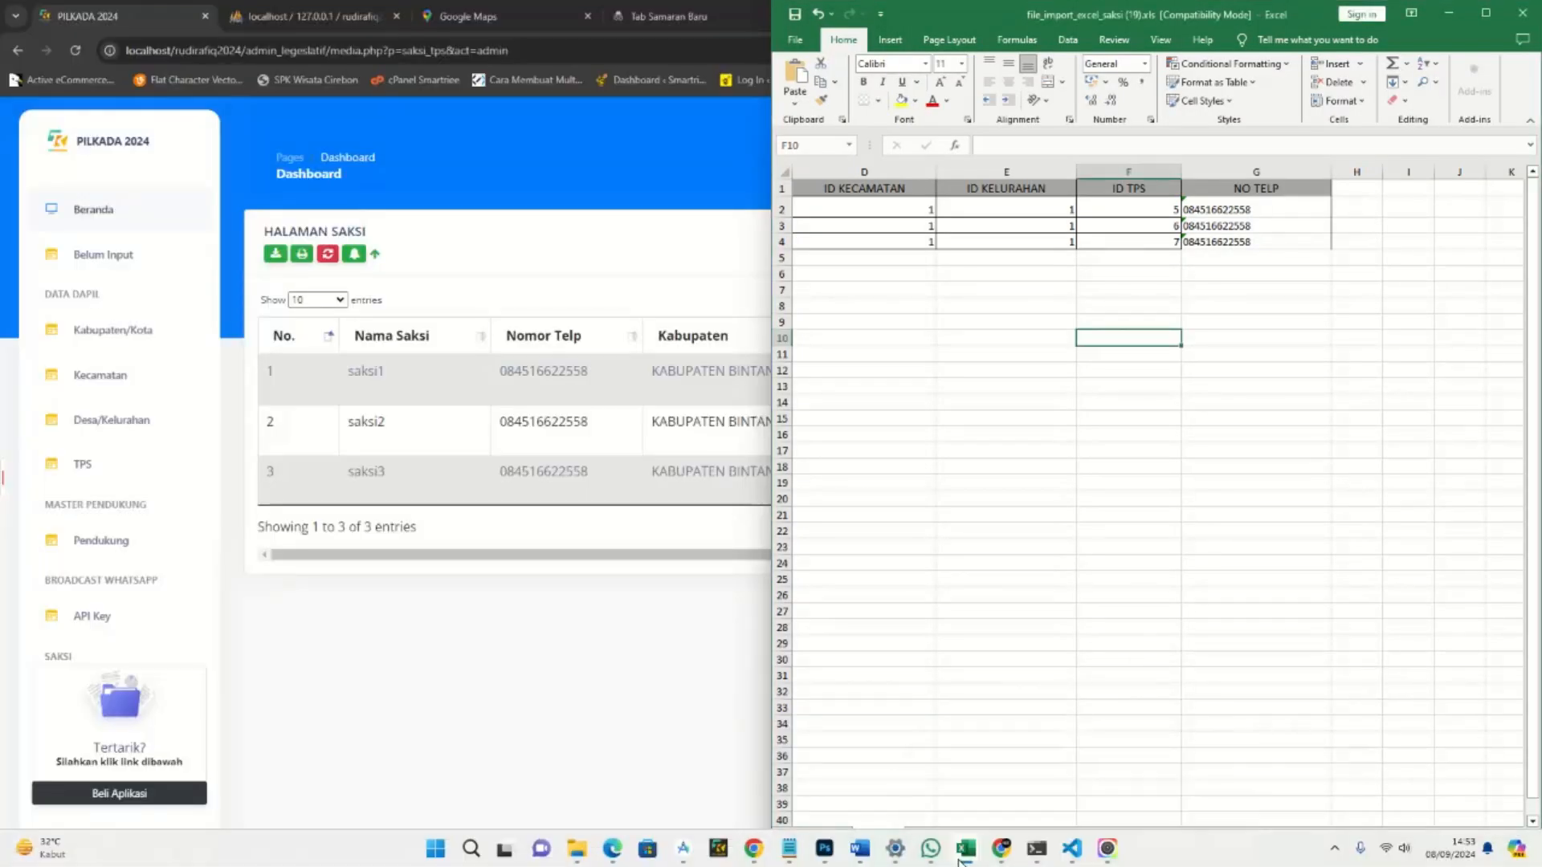
{"action": "mouse_move", "coordinate": [966, 853]}
{"action": "left_click", "coordinate": [1155, 775]}
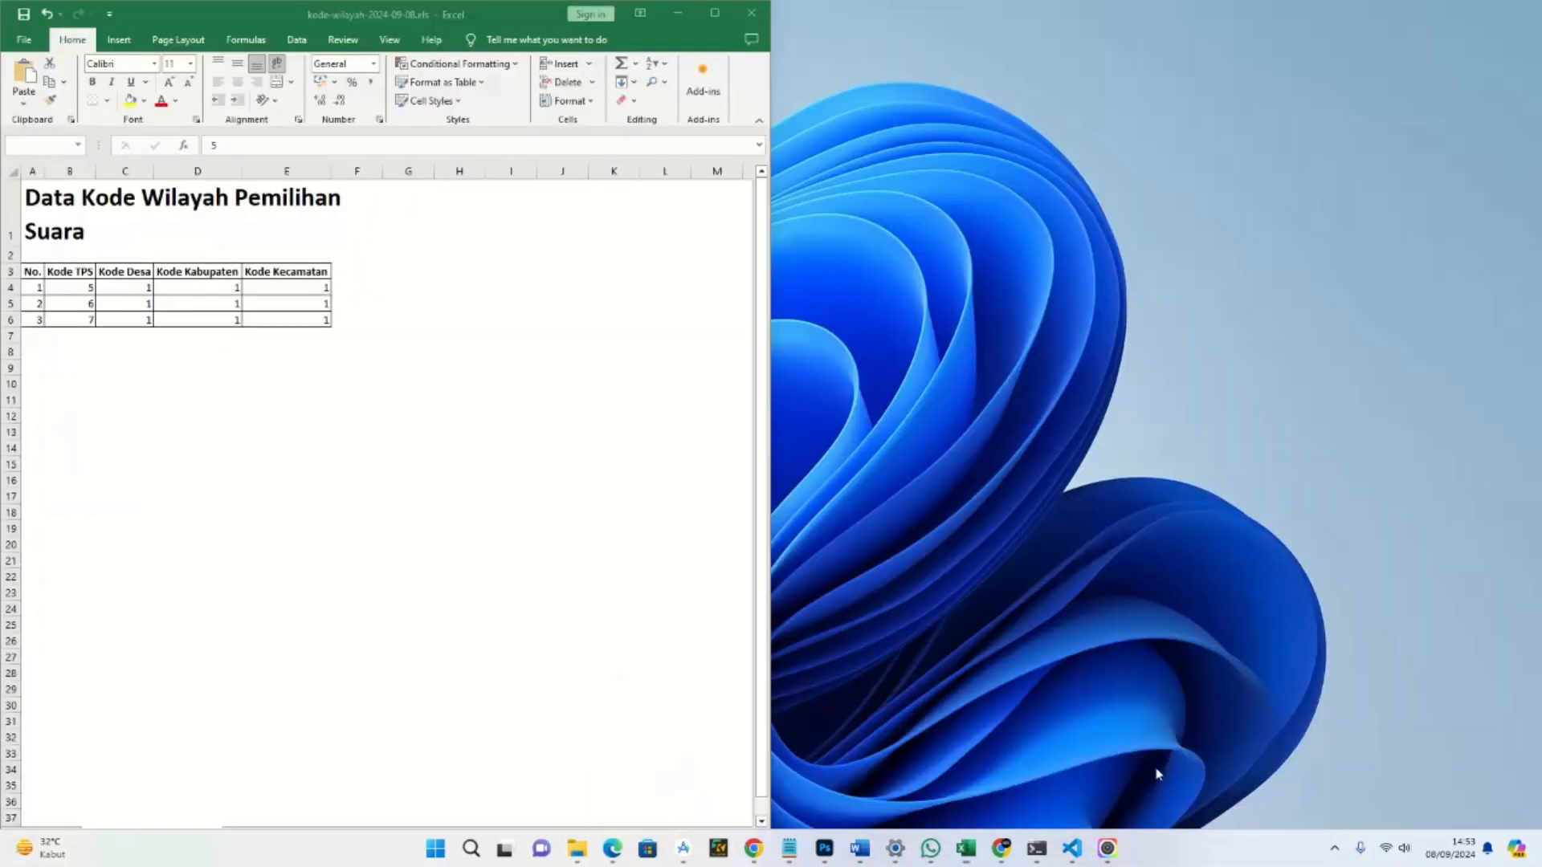
{"action": "left_click", "coordinate": [217, 289]}
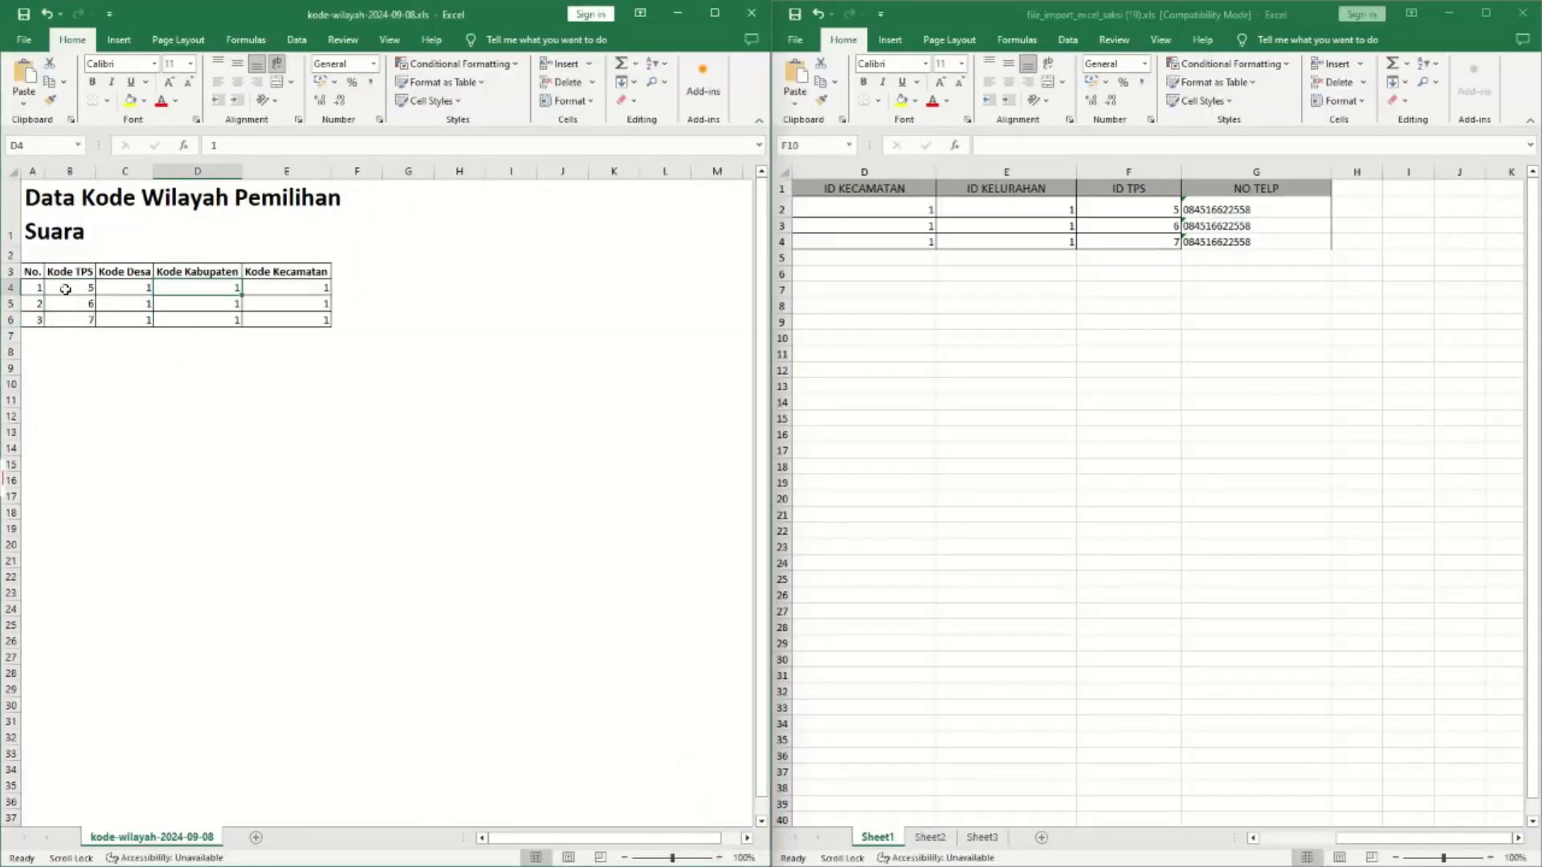
{"action": "left_click_drag", "start_coordinate": [70, 287], "coordinate": [79, 320]}
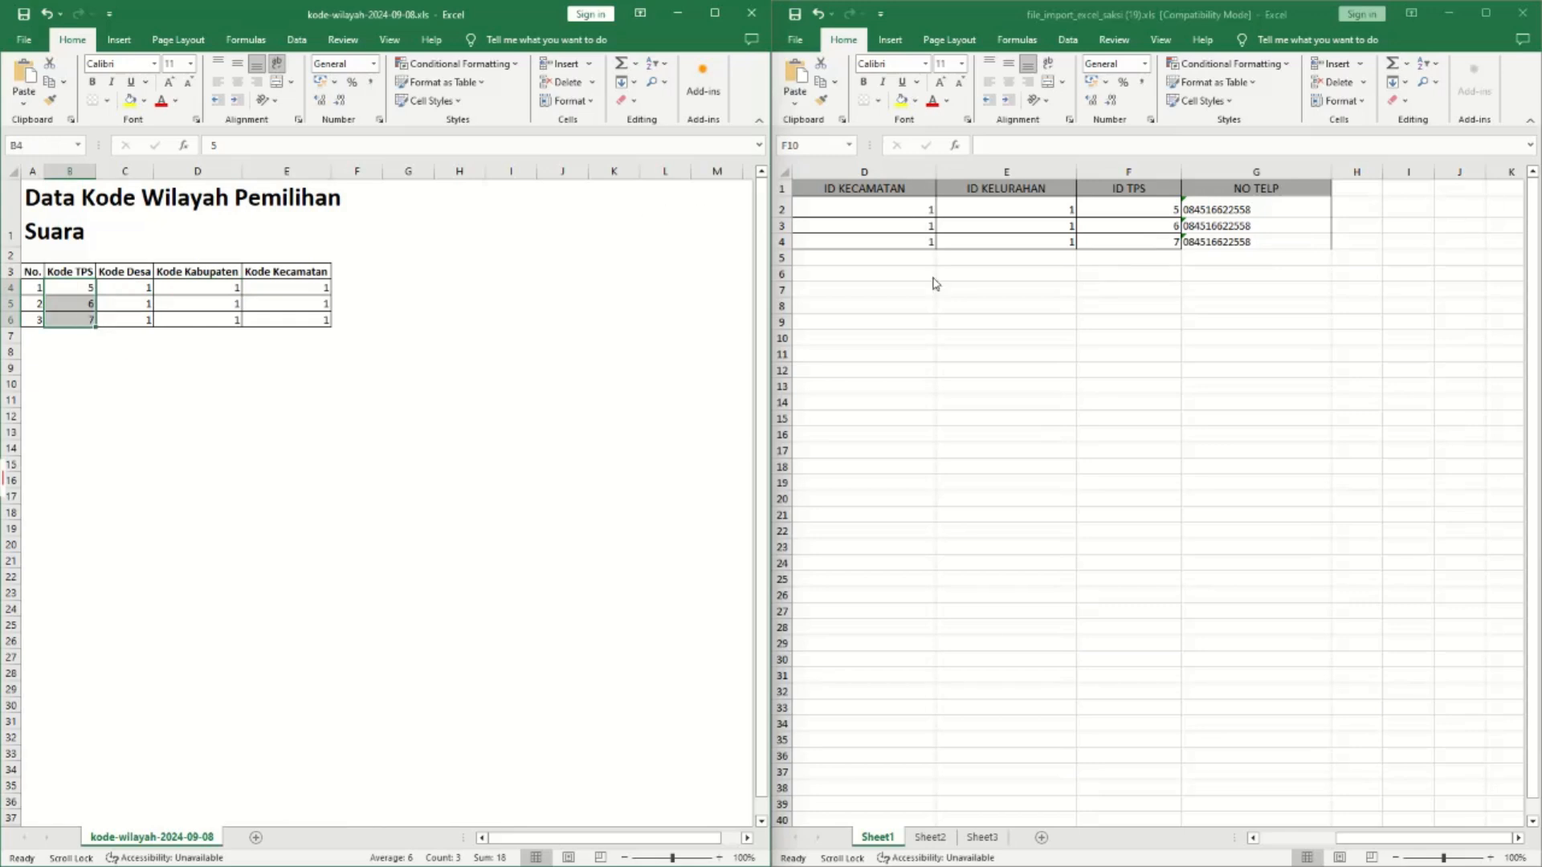
{"action": "left_click", "coordinate": [168, 416]}
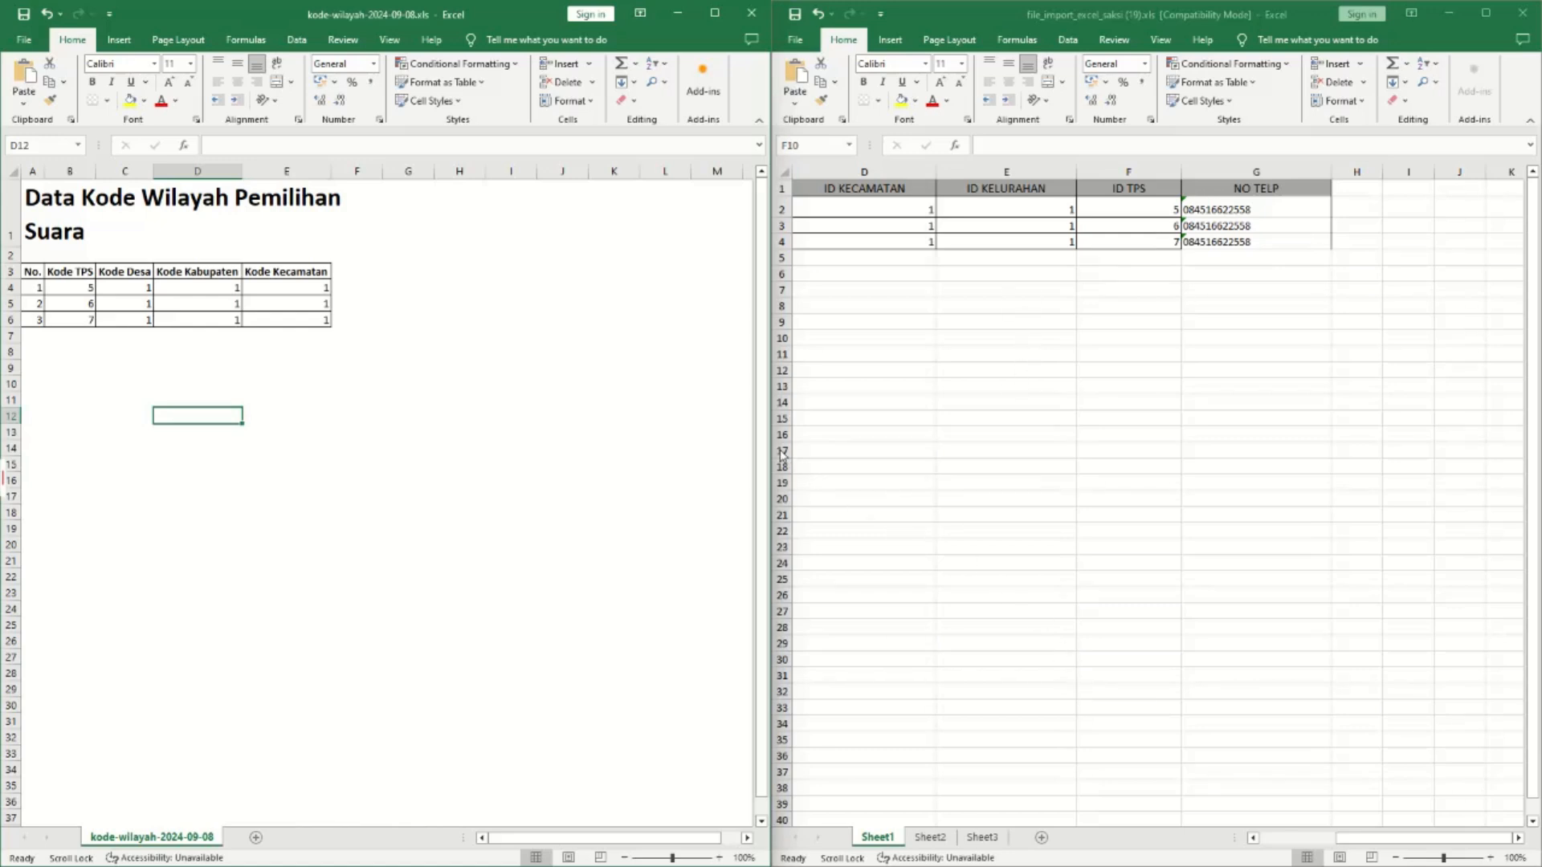
{"action": "left_click", "coordinate": [80, 288]}
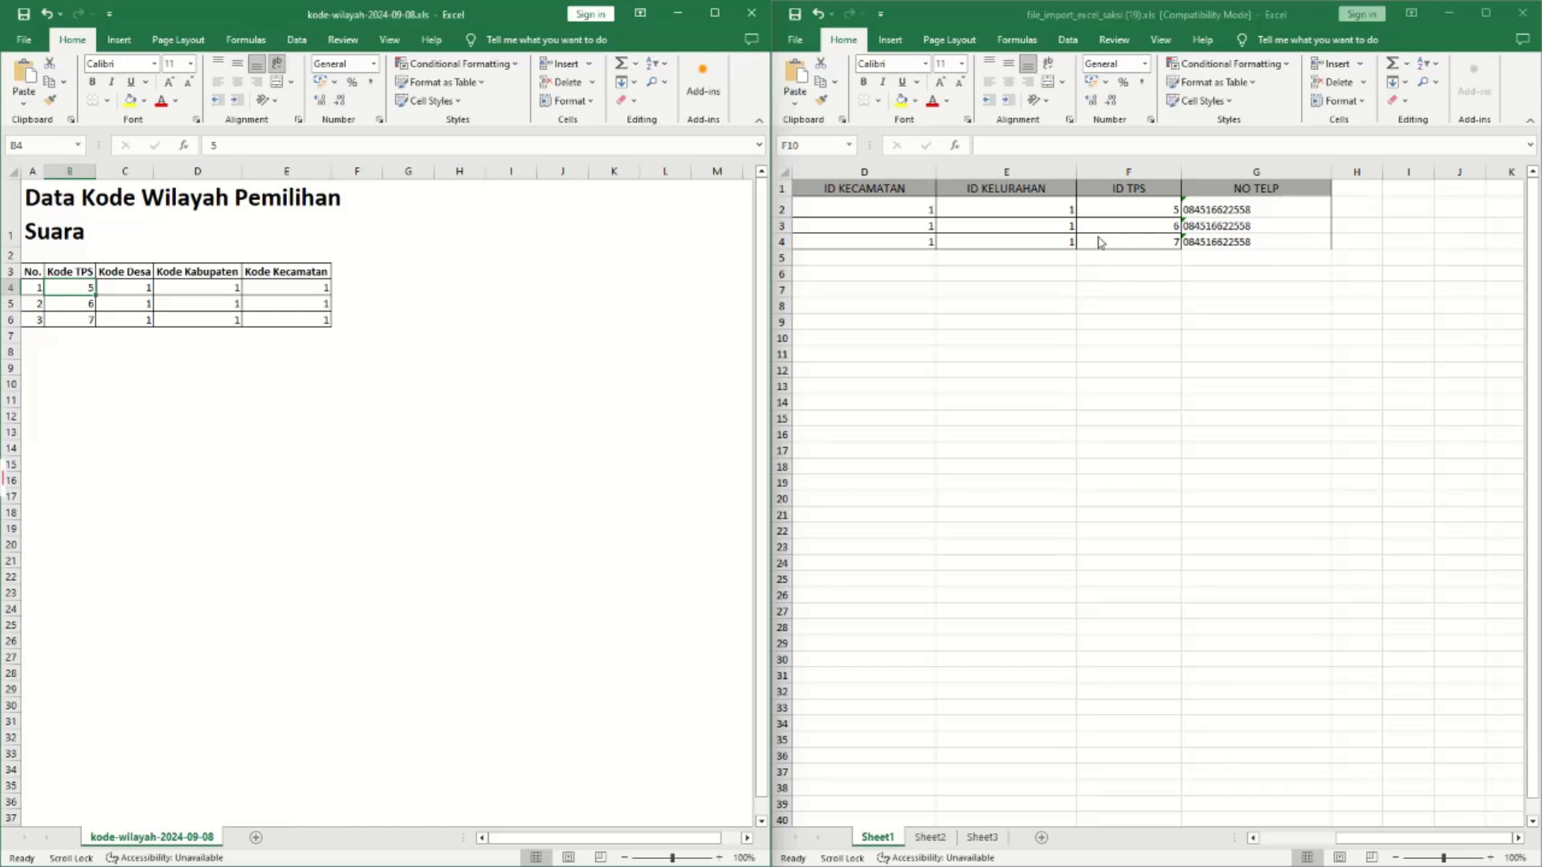
{"action": "left_click", "coordinate": [1249, 211]}
{"action": "left_click_drag", "start_coordinate": [1359, 838], "coordinate": [1273, 838]}
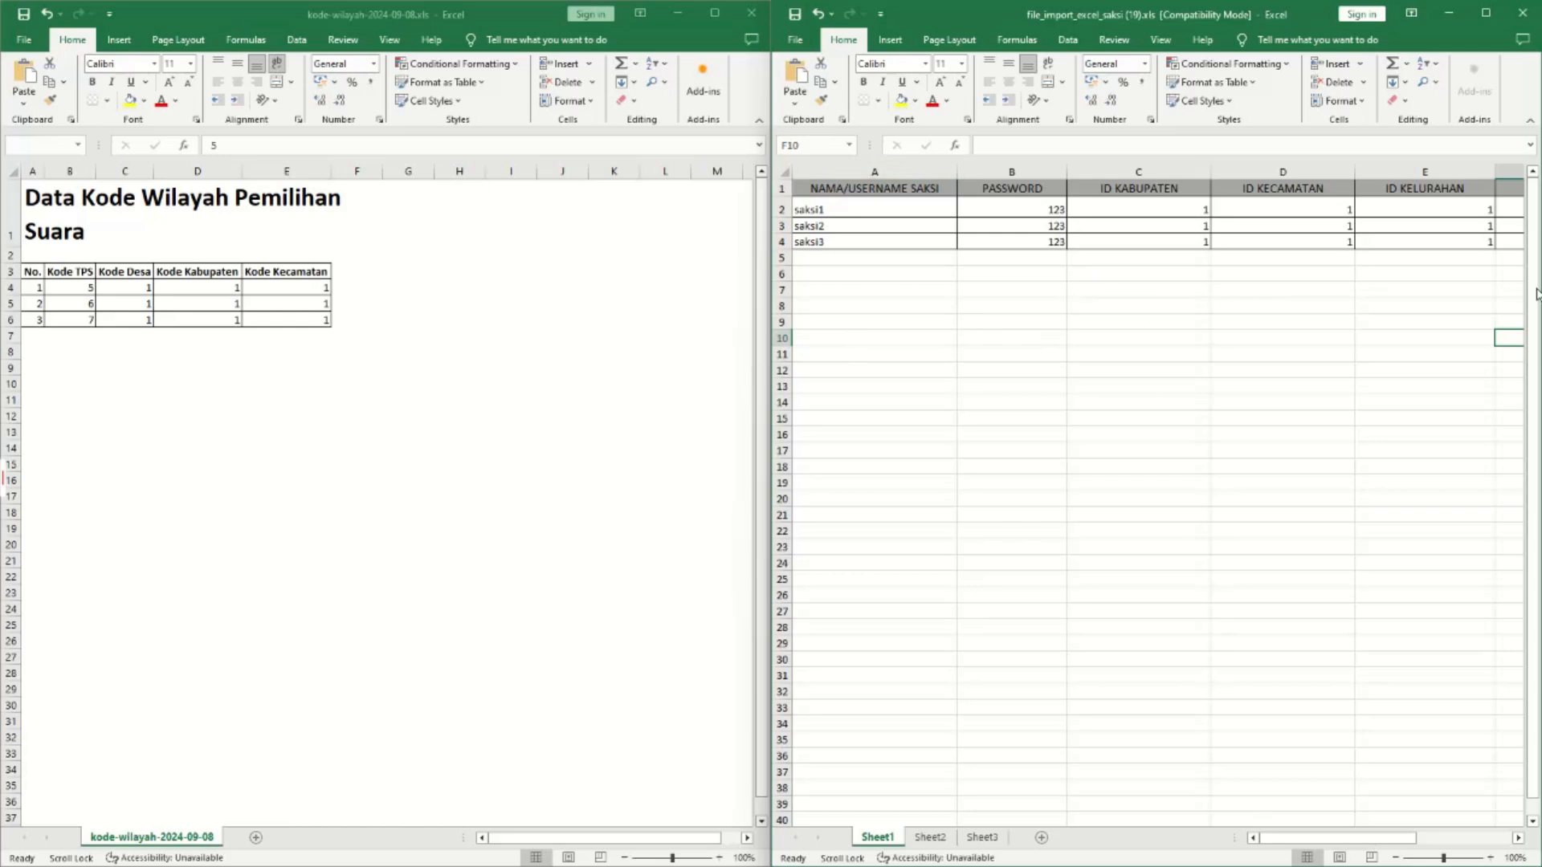
{"action": "left_click", "coordinate": [1453, 10]}
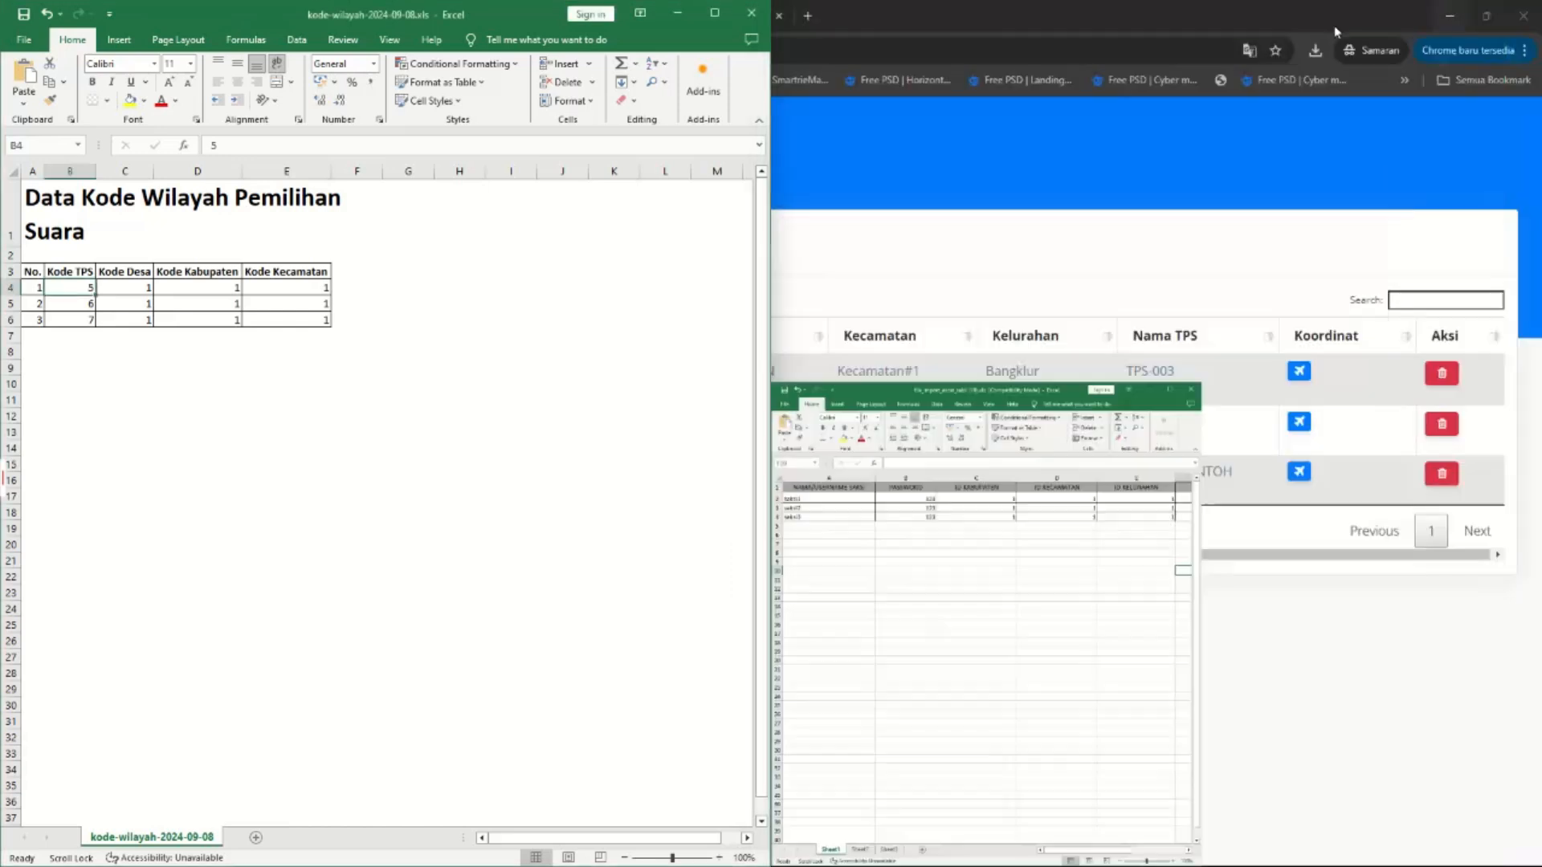
{"action": "left_click", "coordinate": [675, 11]}
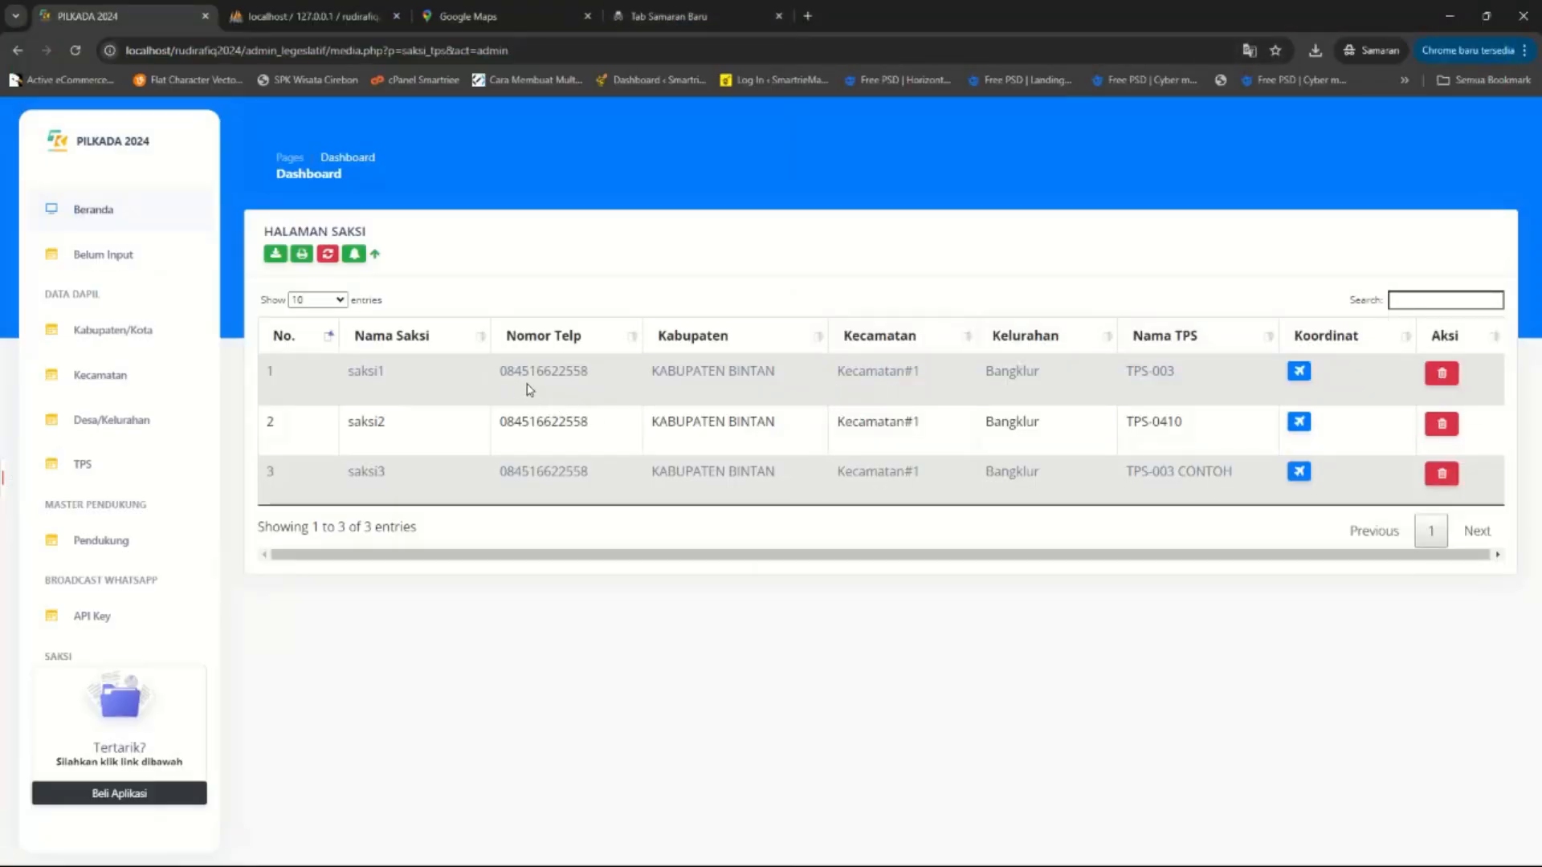
{"action": "left_click", "coordinate": [1299, 371]}
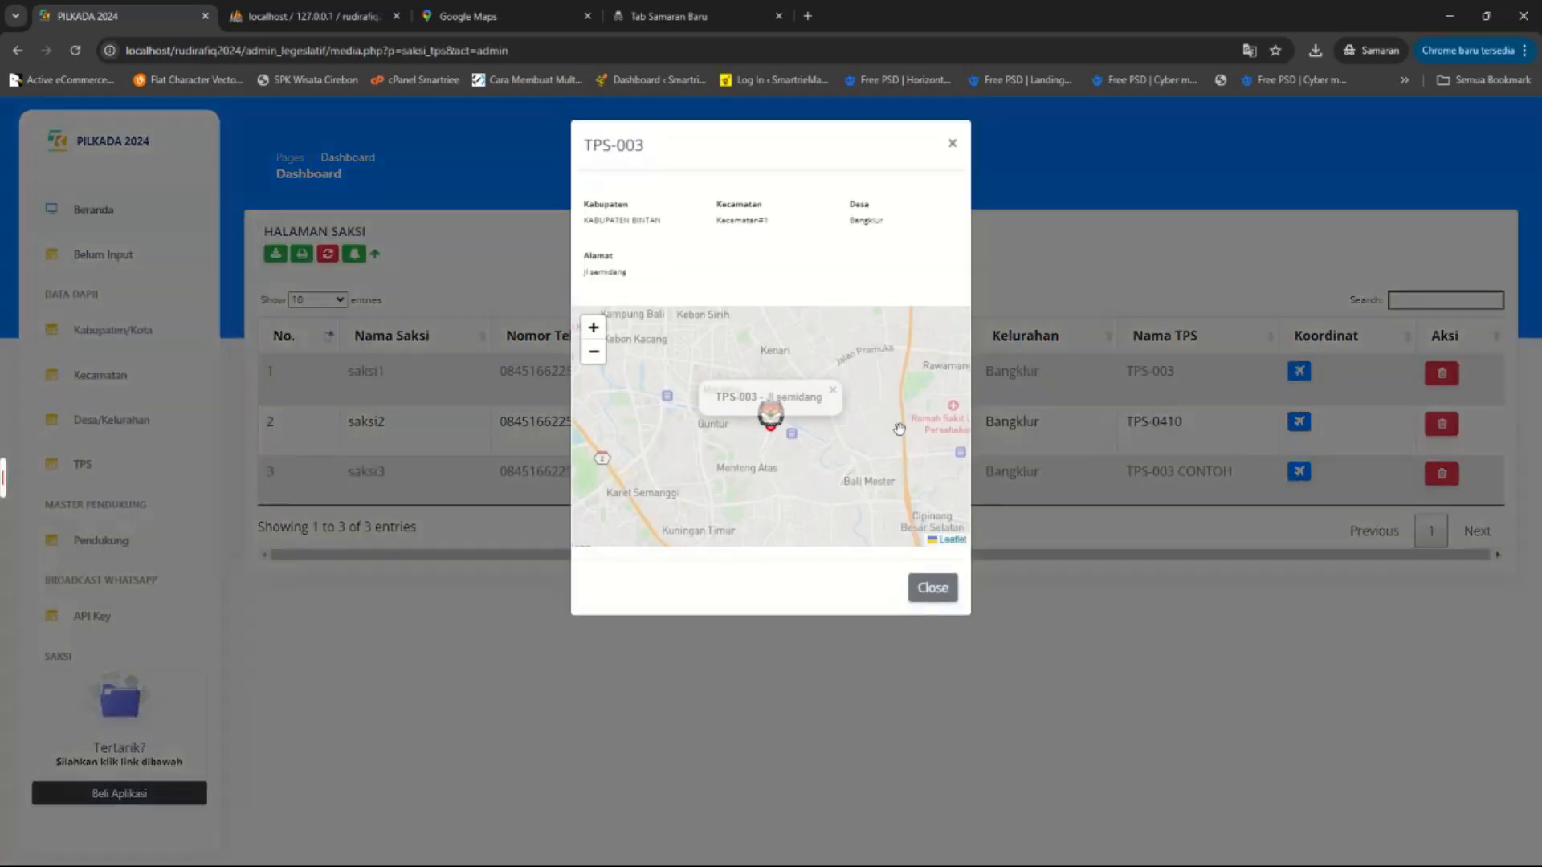
{"action": "left_click", "coordinate": [931, 588]}
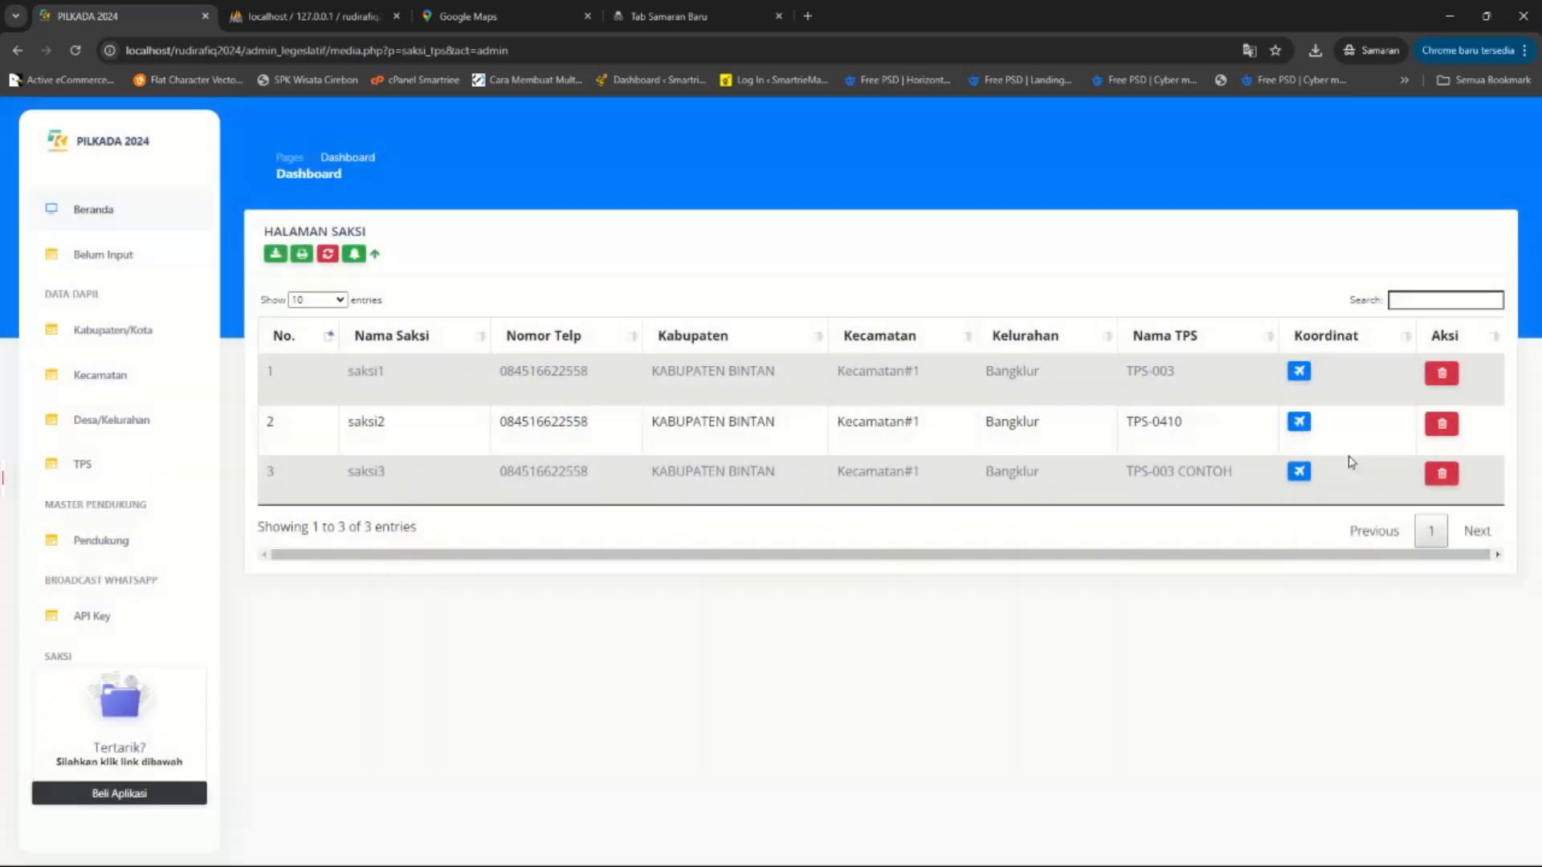
{"action": "left_click", "coordinate": [1299, 471]}
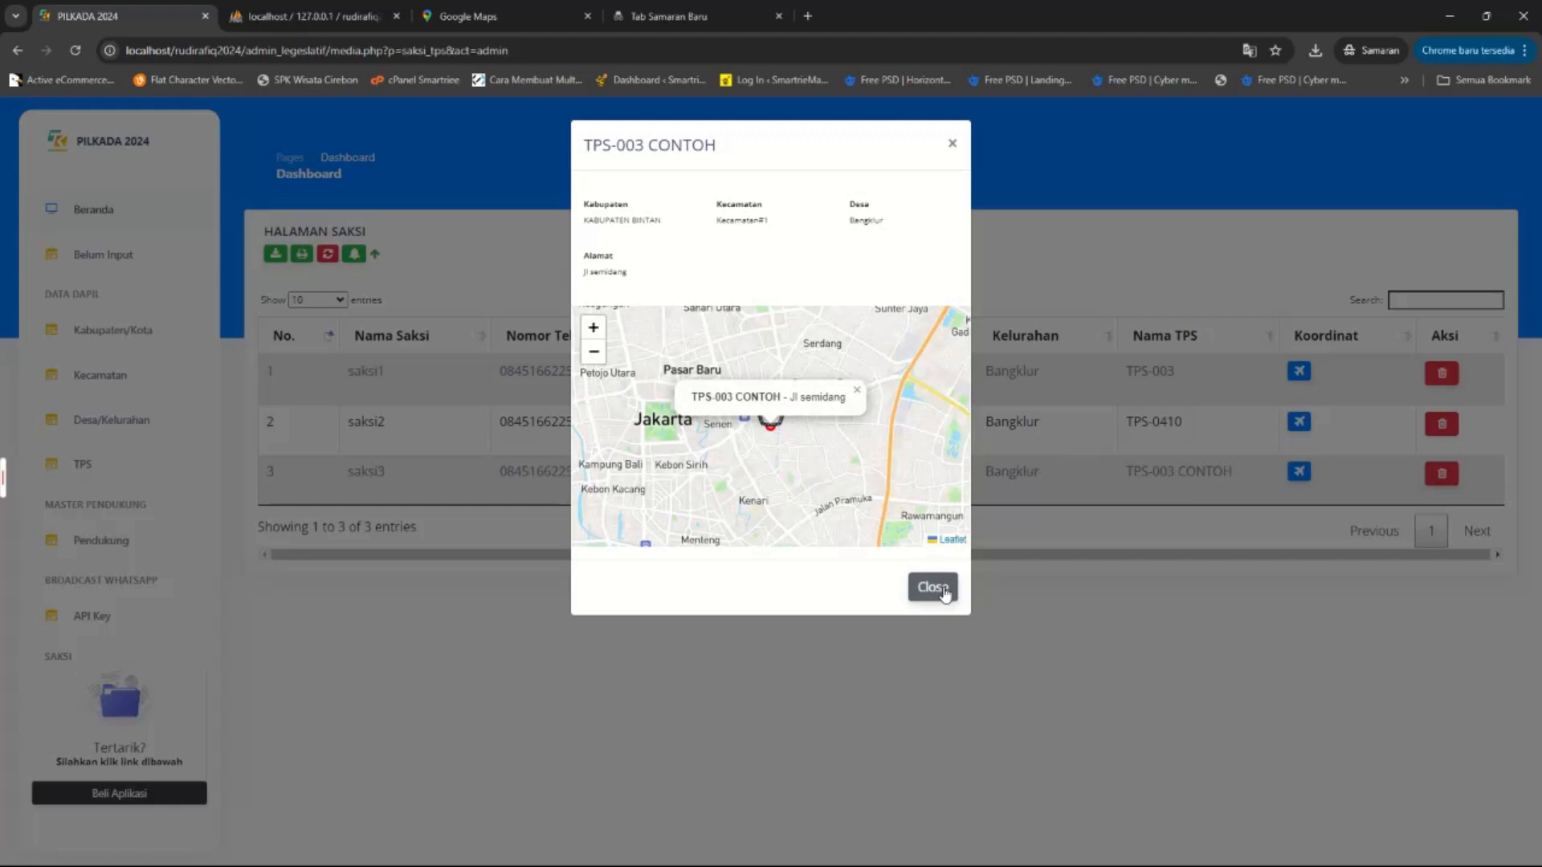
{"action": "left_click", "coordinate": [932, 588]}
{"action": "left_click", "coordinate": [1299, 422]}
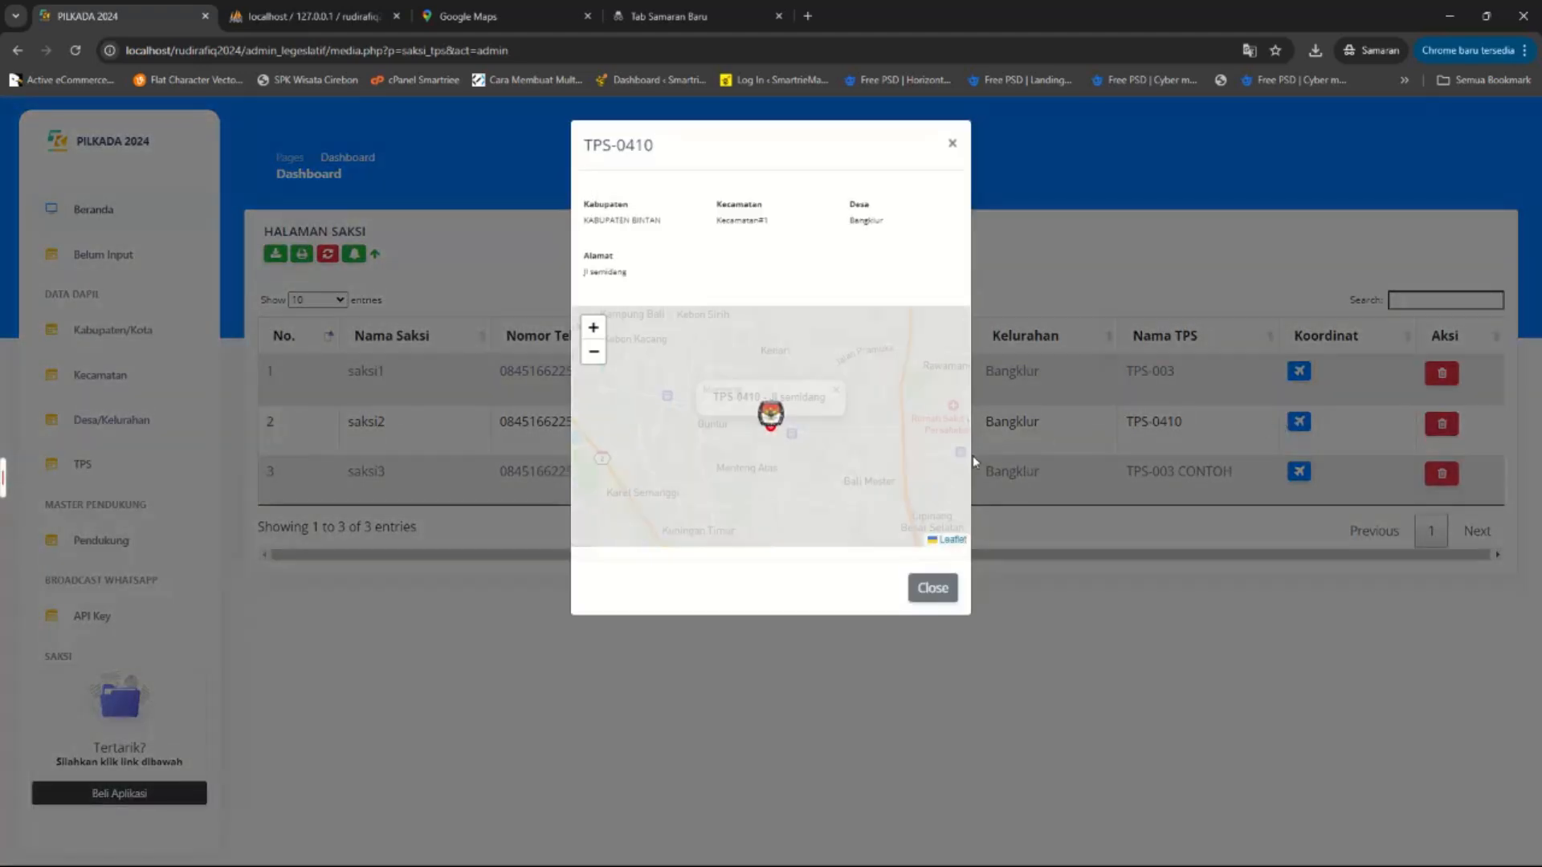
{"action": "left_click", "coordinate": [932, 588]}
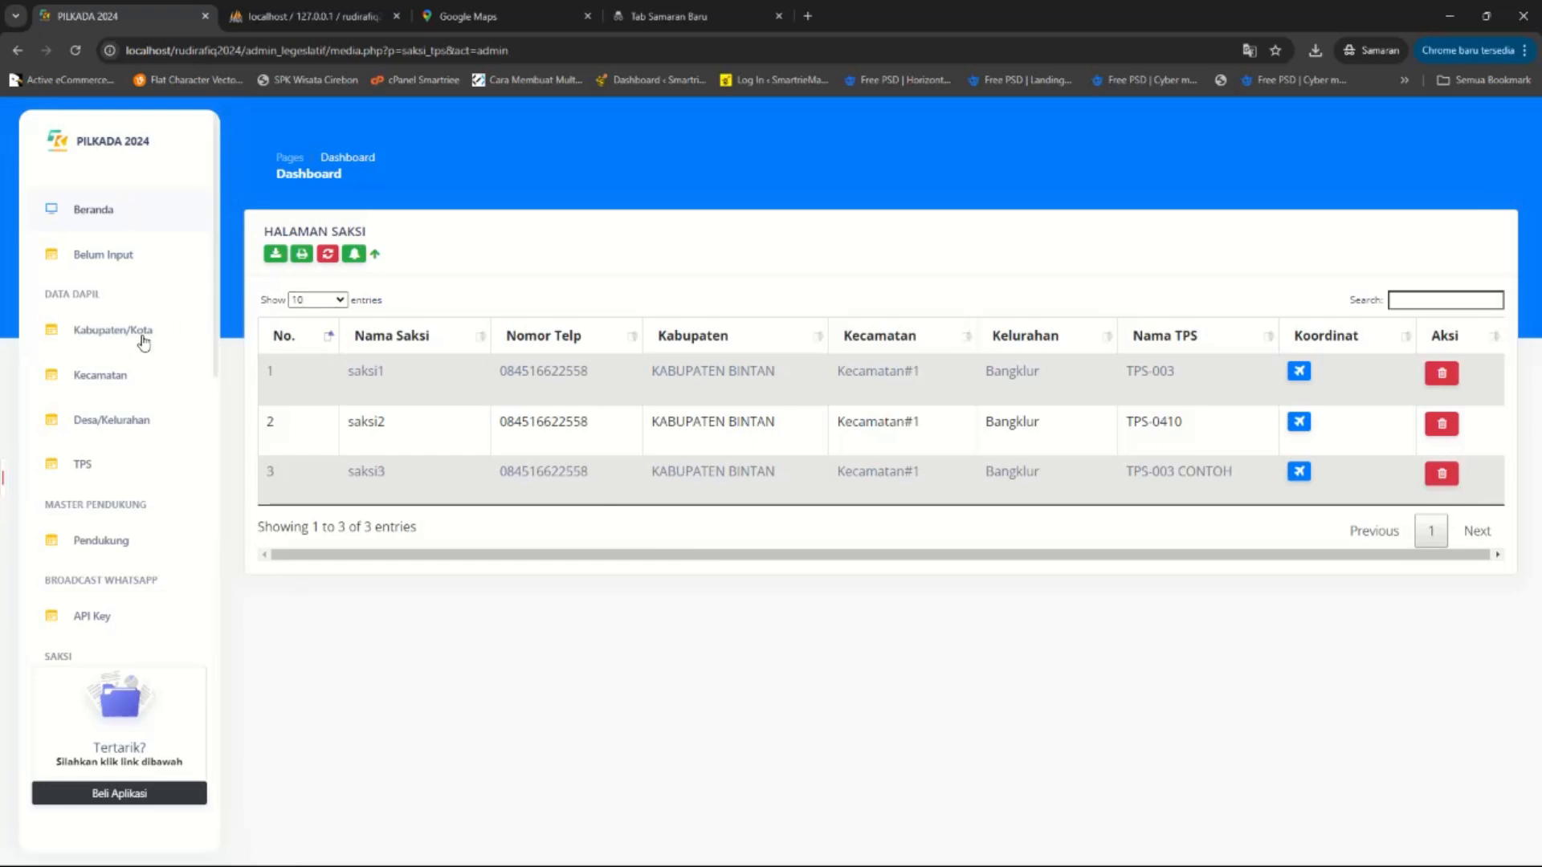
{"action": "left_click", "coordinate": [91, 460]}
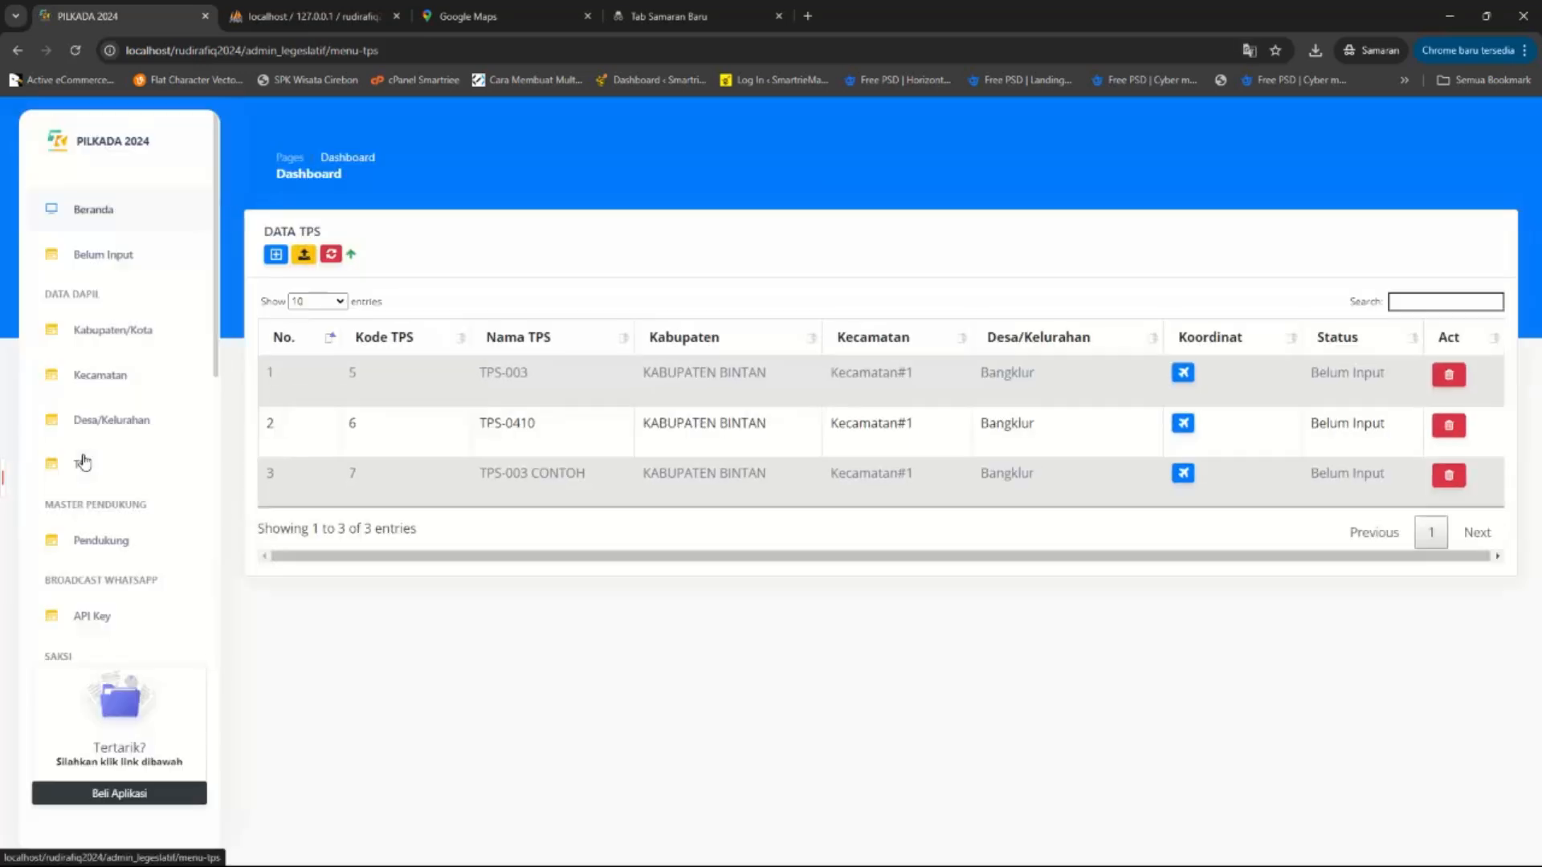
Open Real Count's Input Data page and start a new Input Suara entry.
{"action": "scroll", "coordinate": [89, 459], "scroll_direction": "down", "scroll_amount": 2}
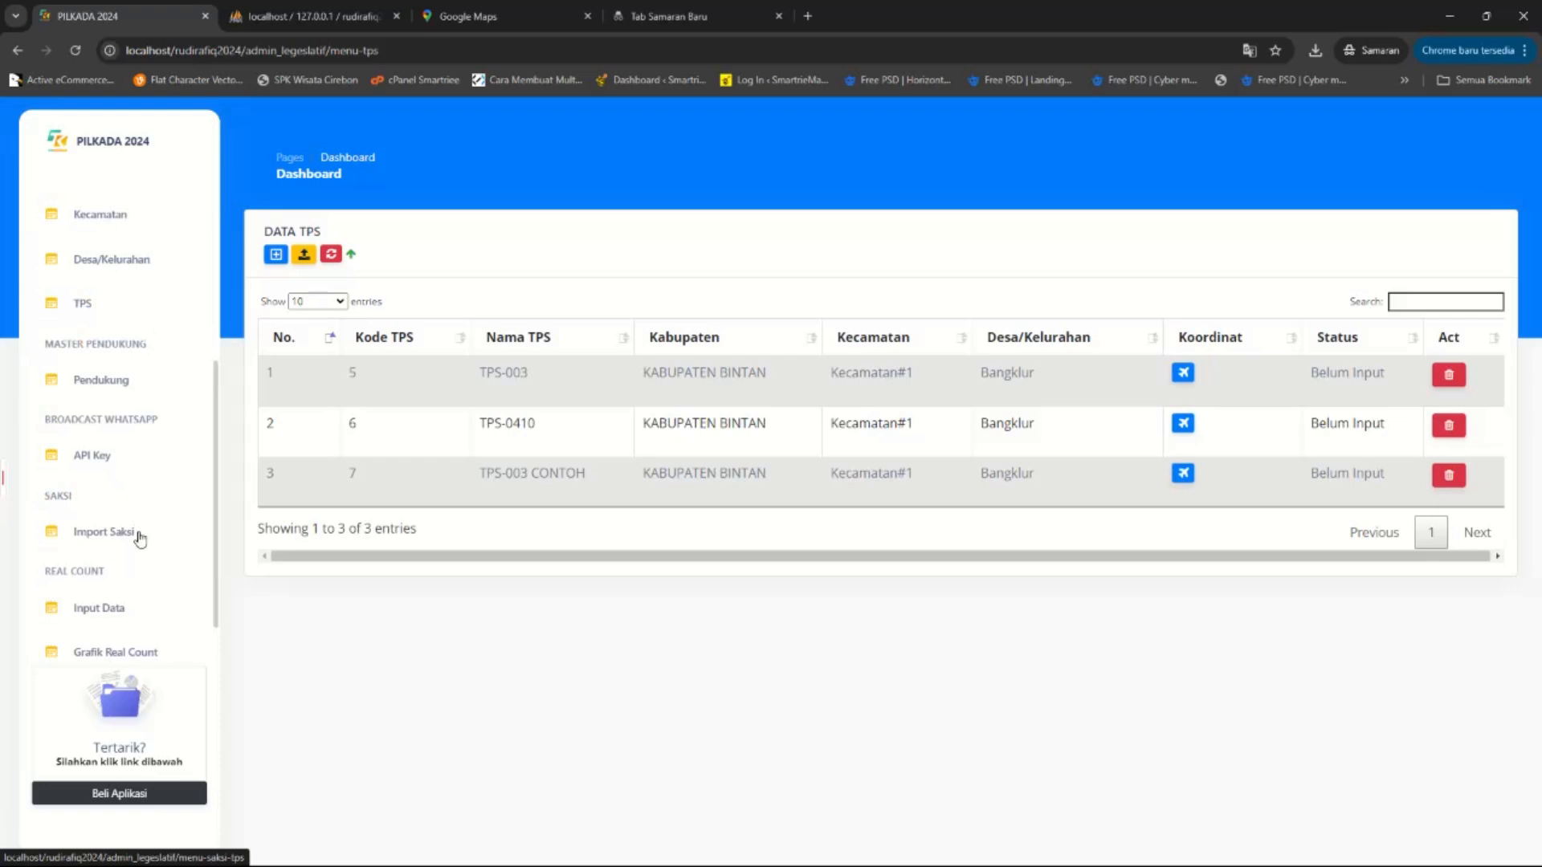
{"action": "left_click", "coordinate": [116, 611]}
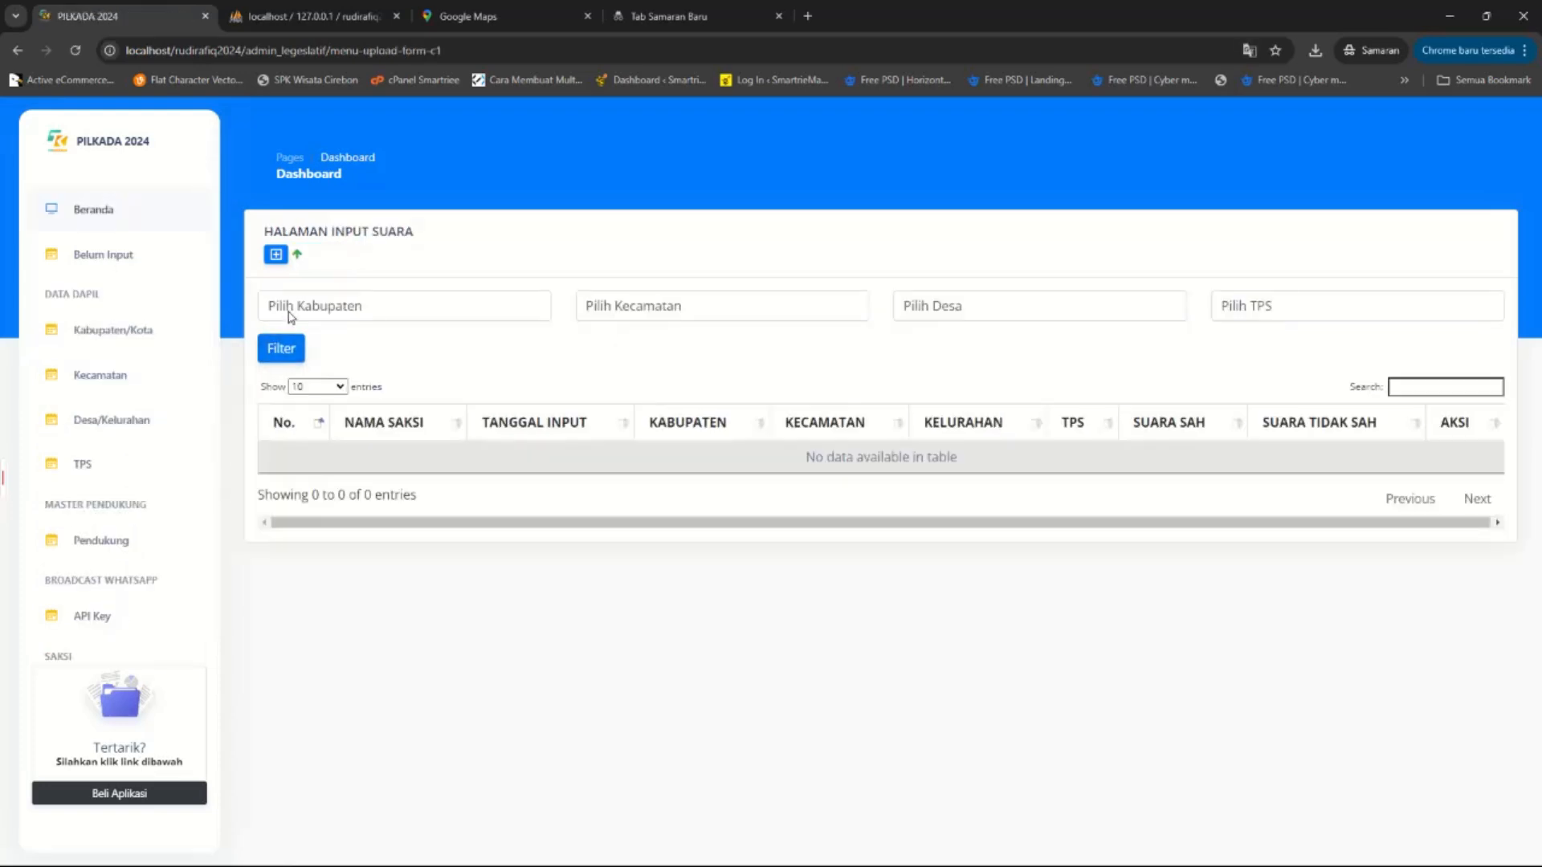
{"action": "left_click", "coordinate": [276, 255]}
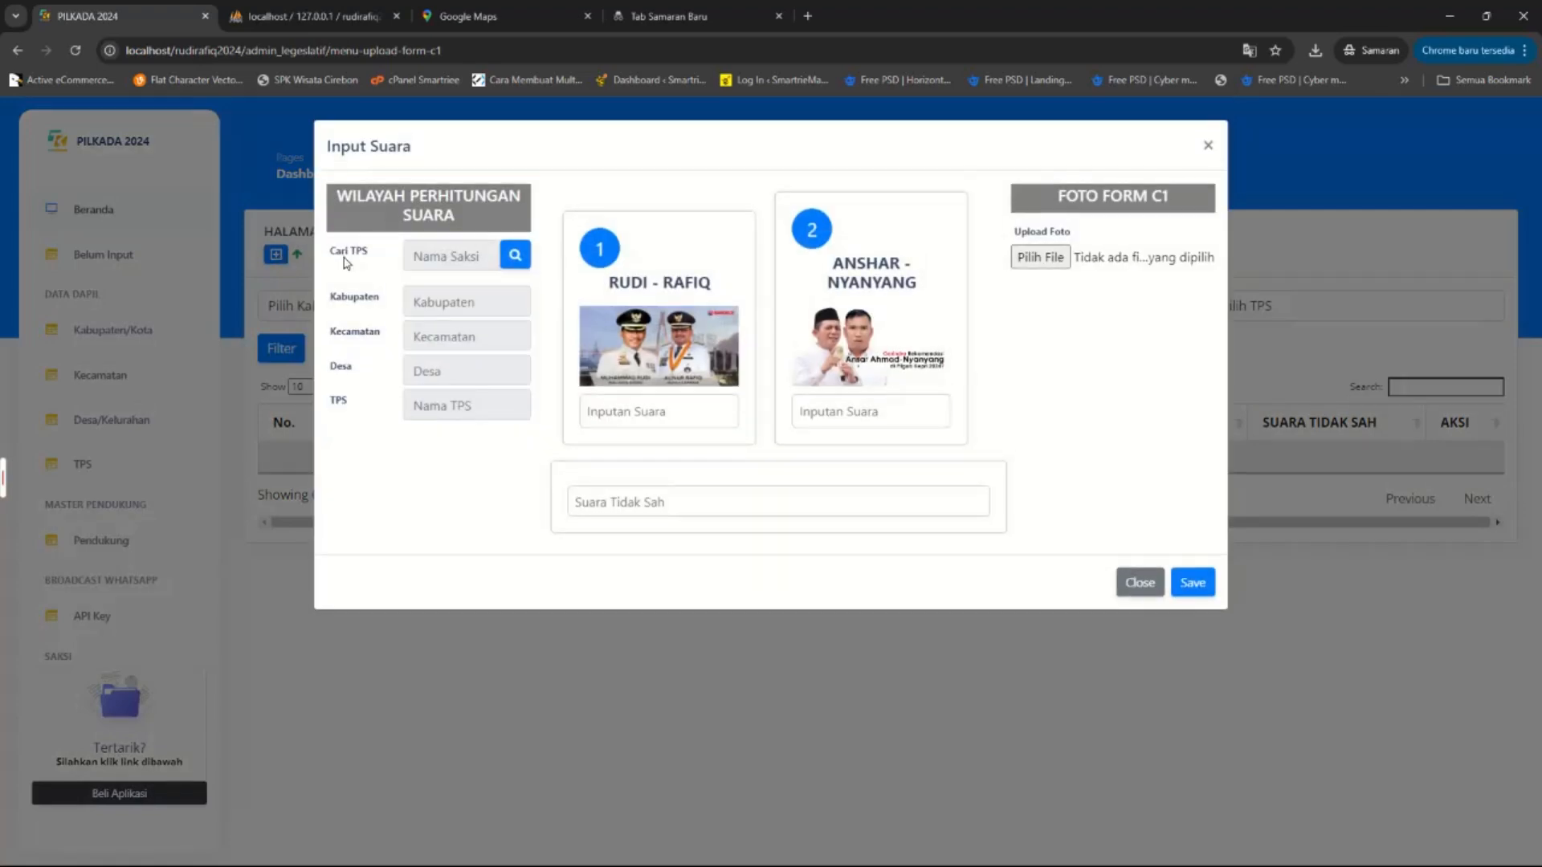
{"action": "left_click", "coordinate": [514, 254]}
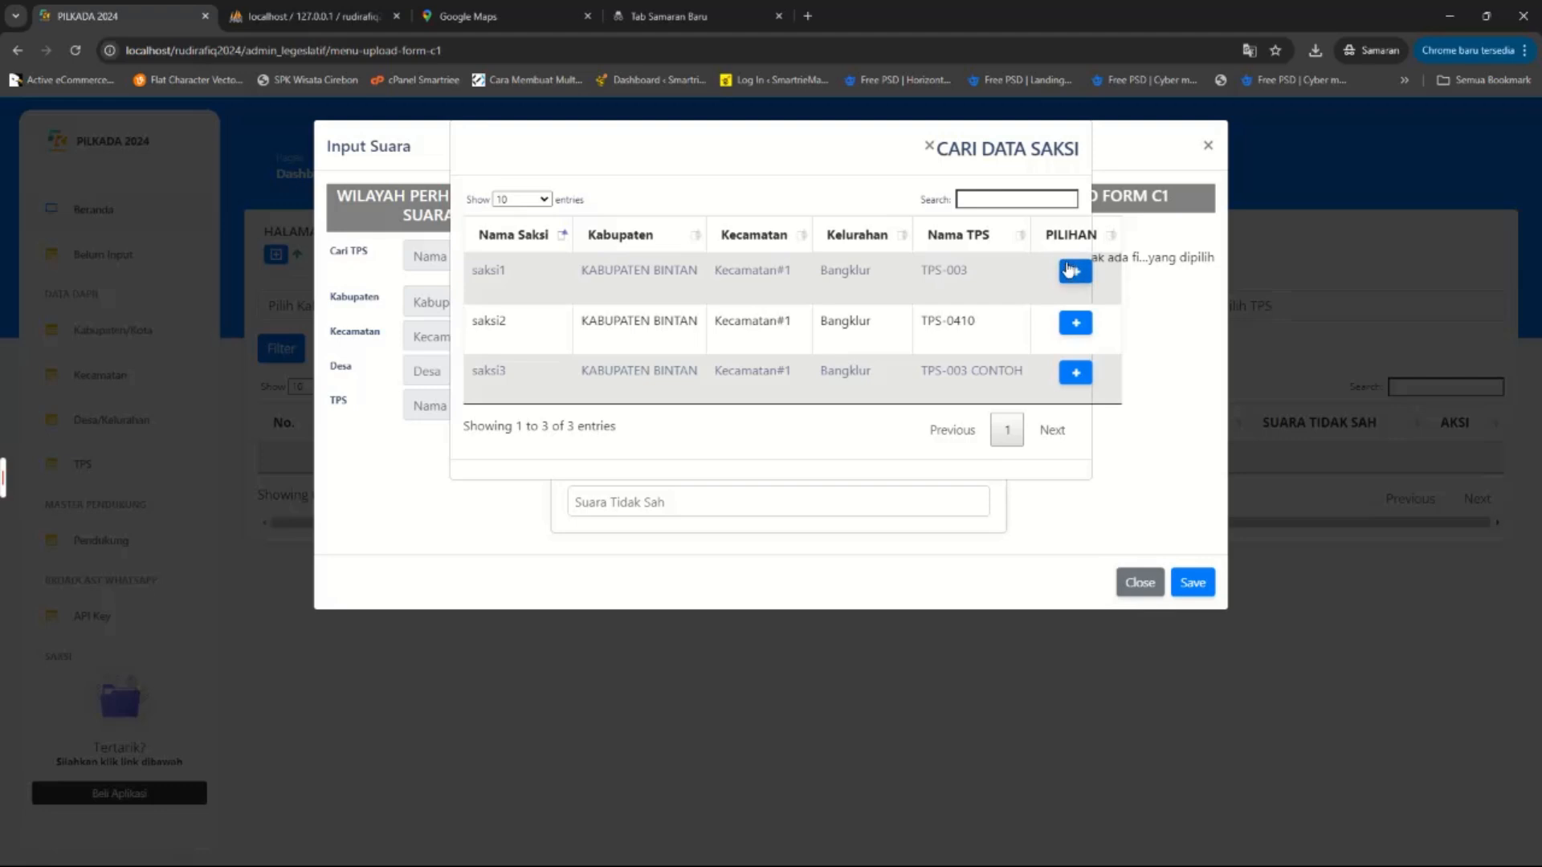
{"action": "left_click", "coordinate": [1070, 269]}
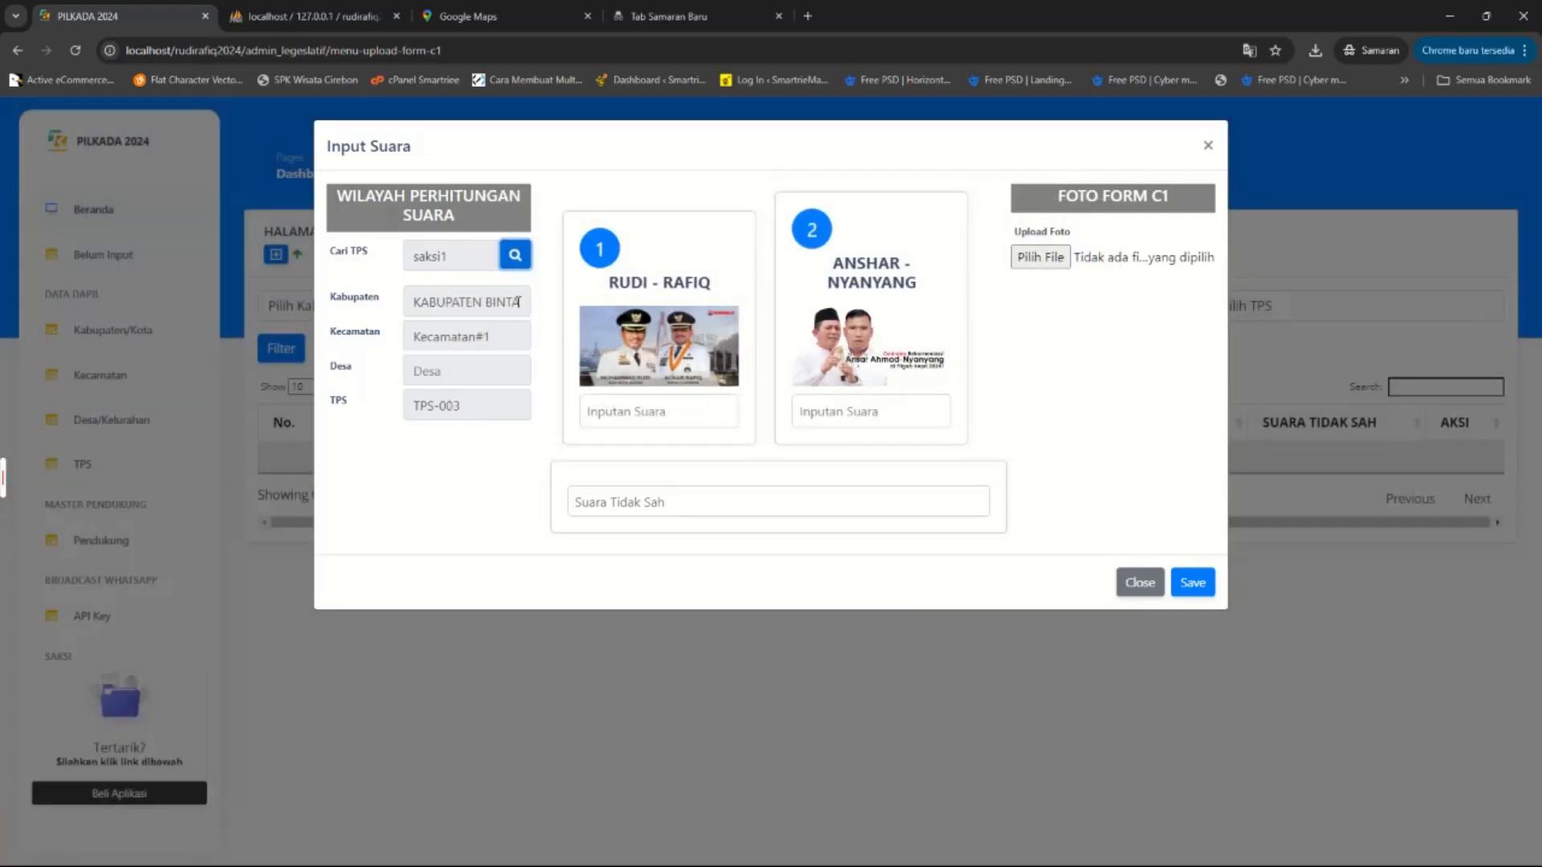
{"action": "left_click", "coordinate": [464, 371]}
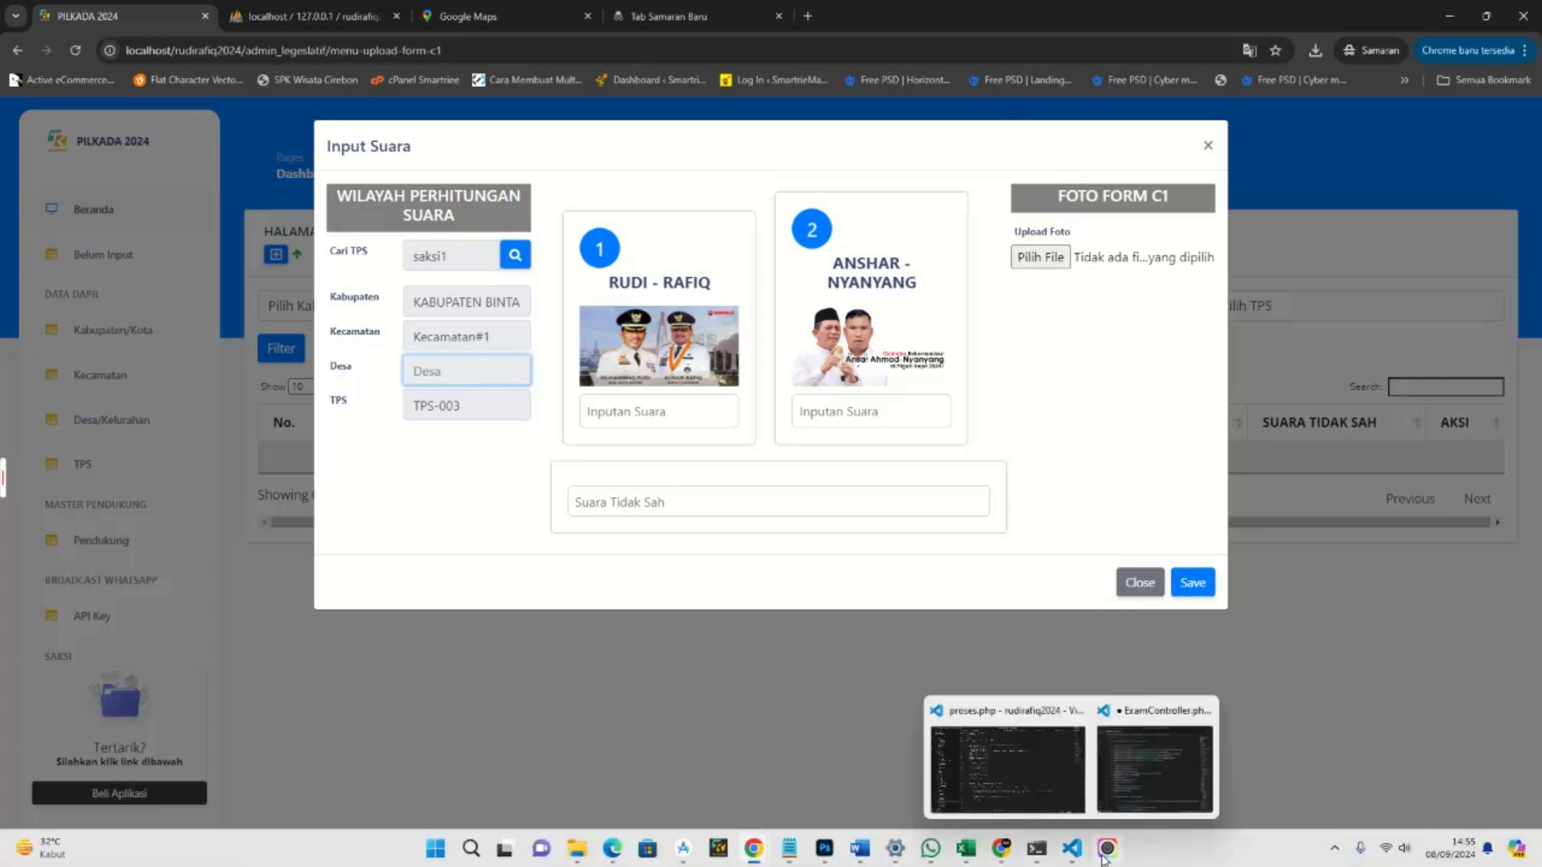
{"action": "left_click", "coordinate": [1141, 771]}
{"action": "left_click", "coordinate": [874, 379]}
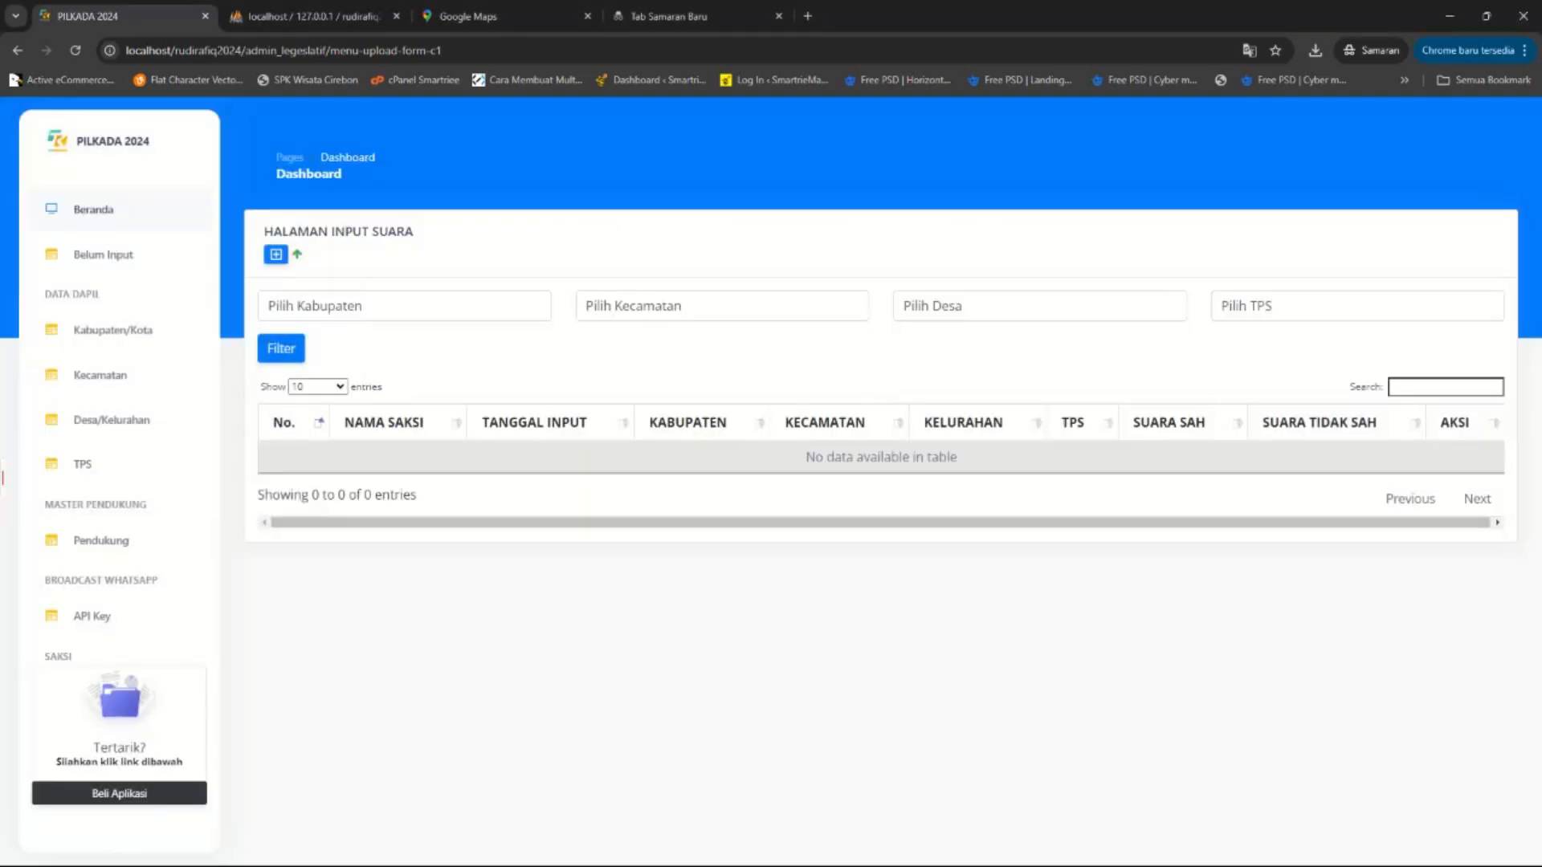
{"action": "left_click", "coordinate": [1108, 849]}
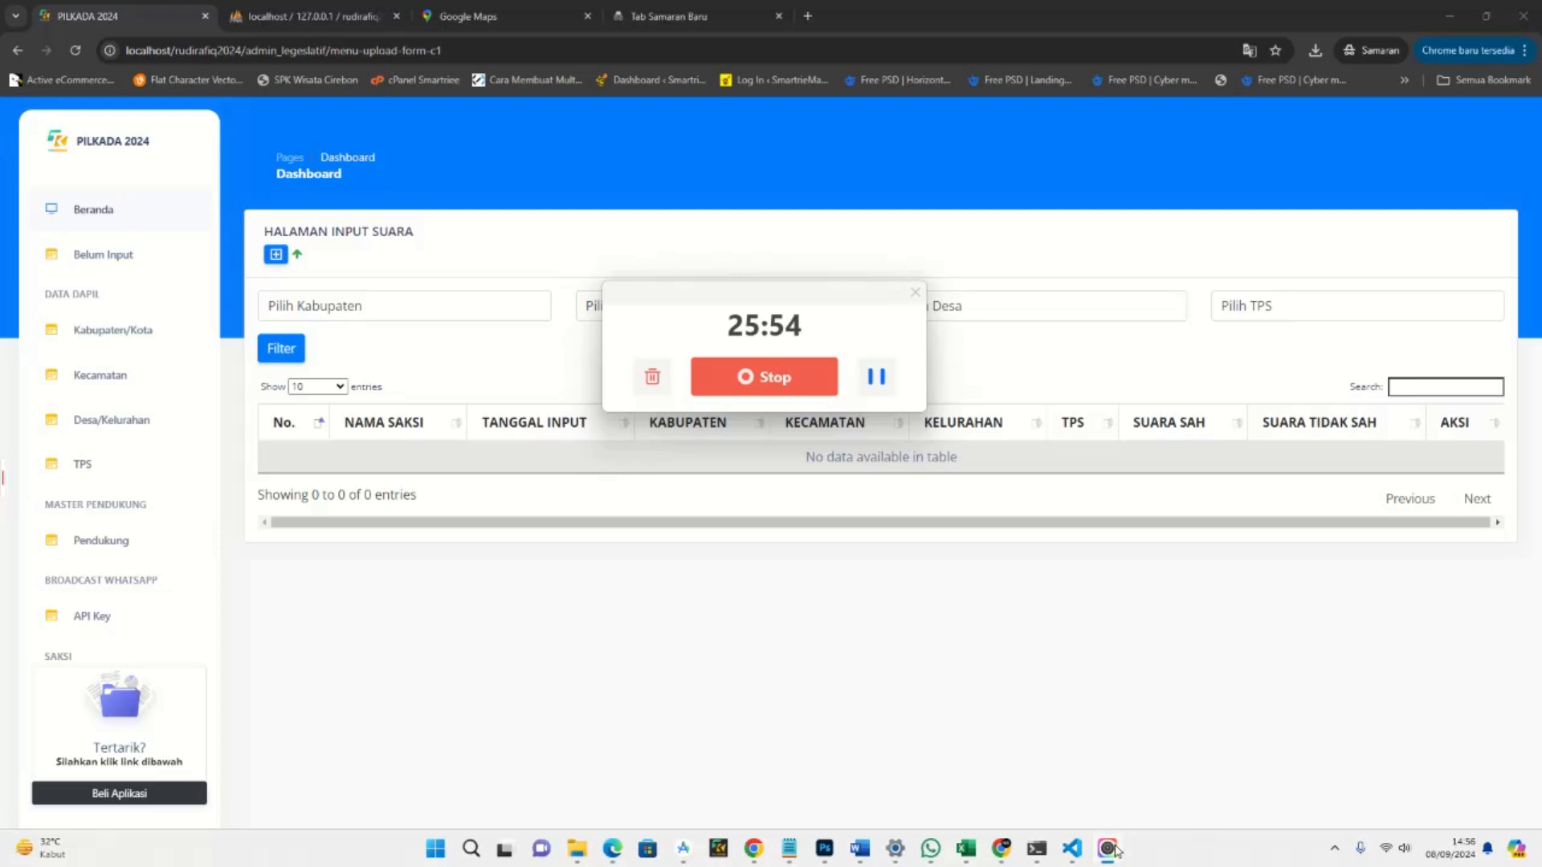
{"action": "left_click", "coordinate": [873, 556]}
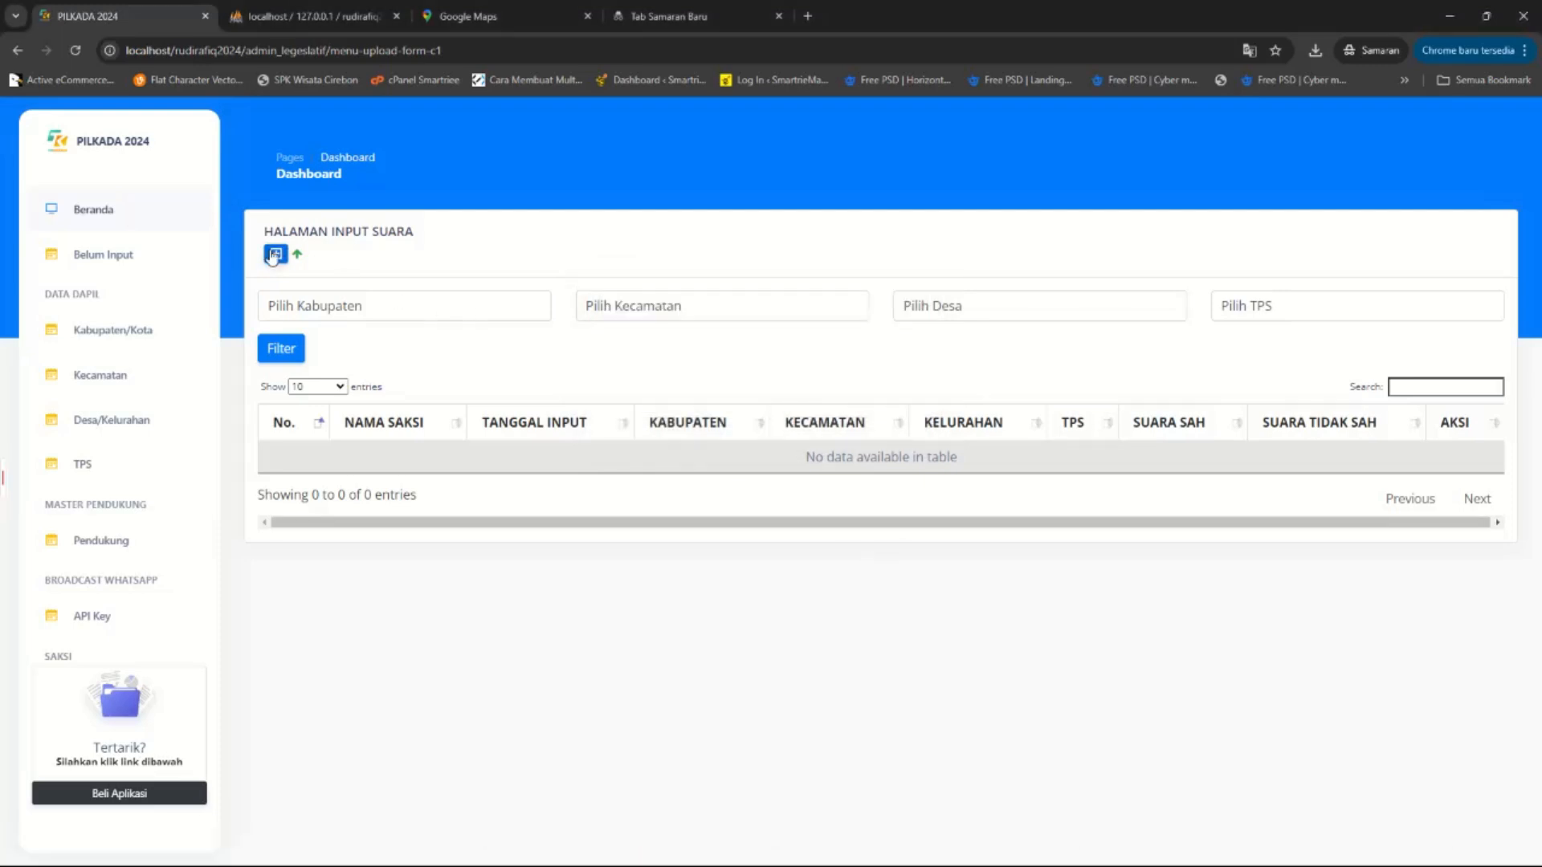
{"action": "left_click", "coordinate": [275, 254]}
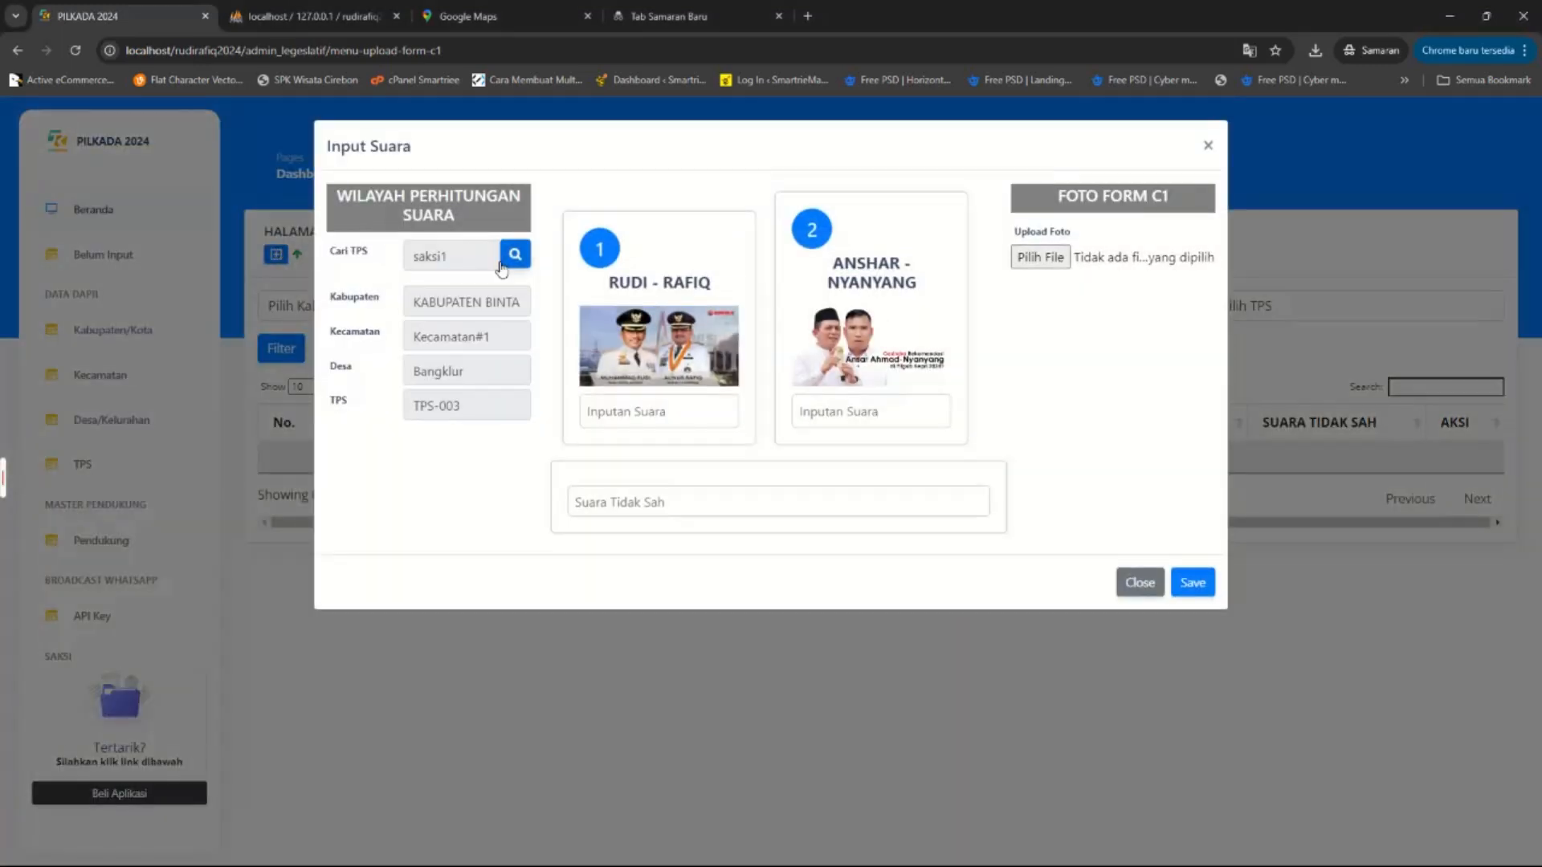
{"action": "left_click", "coordinate": [515, 255]}
{"action": "left_click", "coordinate": [1081, 271]}
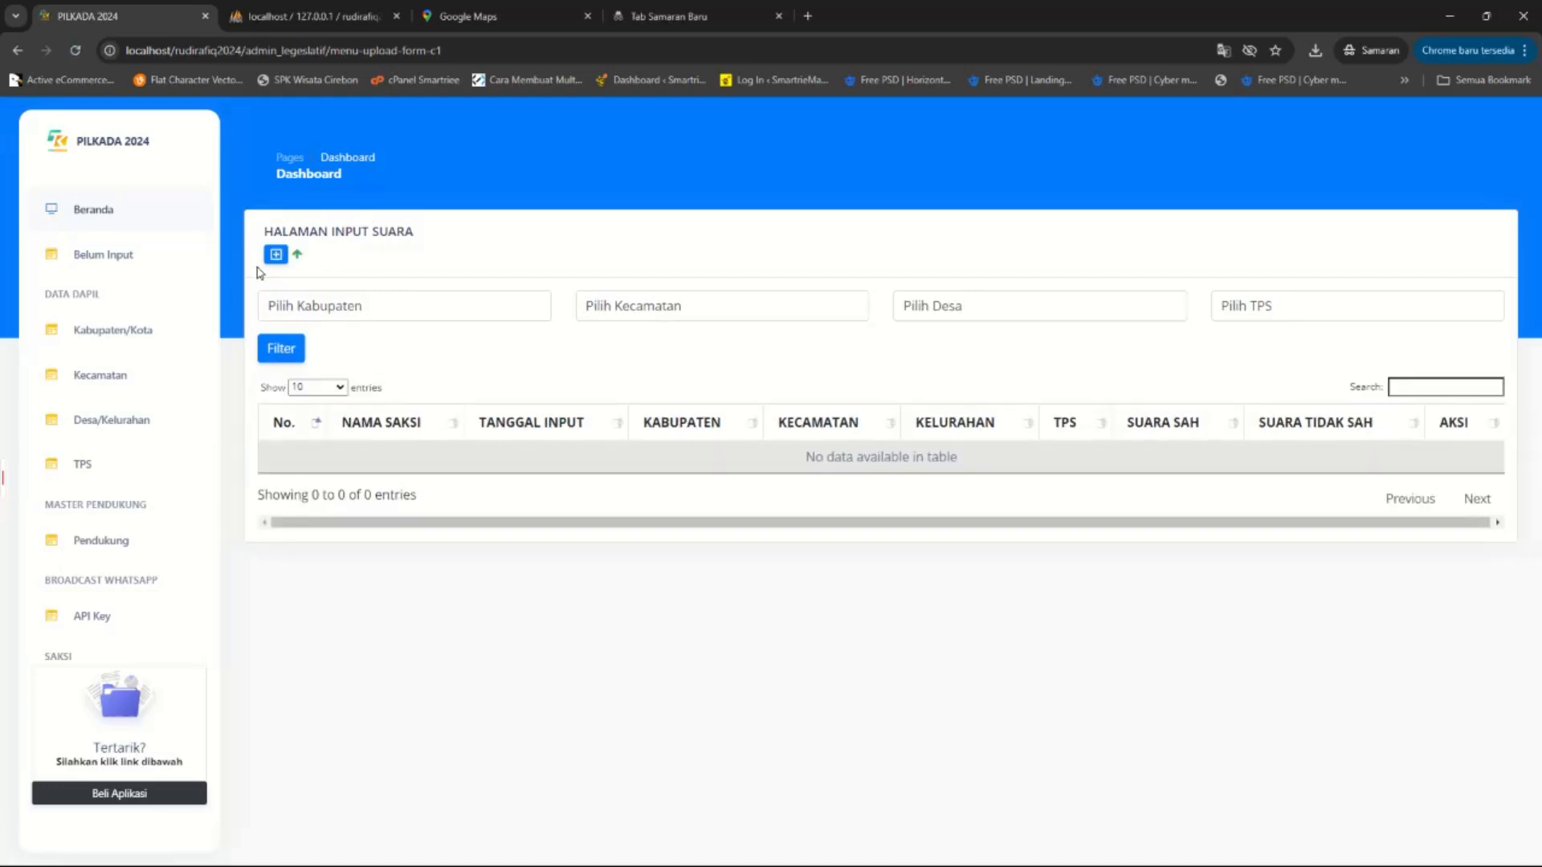
{"action": "left_click", "coordinate": [275, 254]}
Select saksi1's TPS and enter 200 for RUDI - RAFIQ, 150 for ANSHAR - NYANYANG, 12 invalid.
{"action": "left_click", "coordinate": [514, 256]}
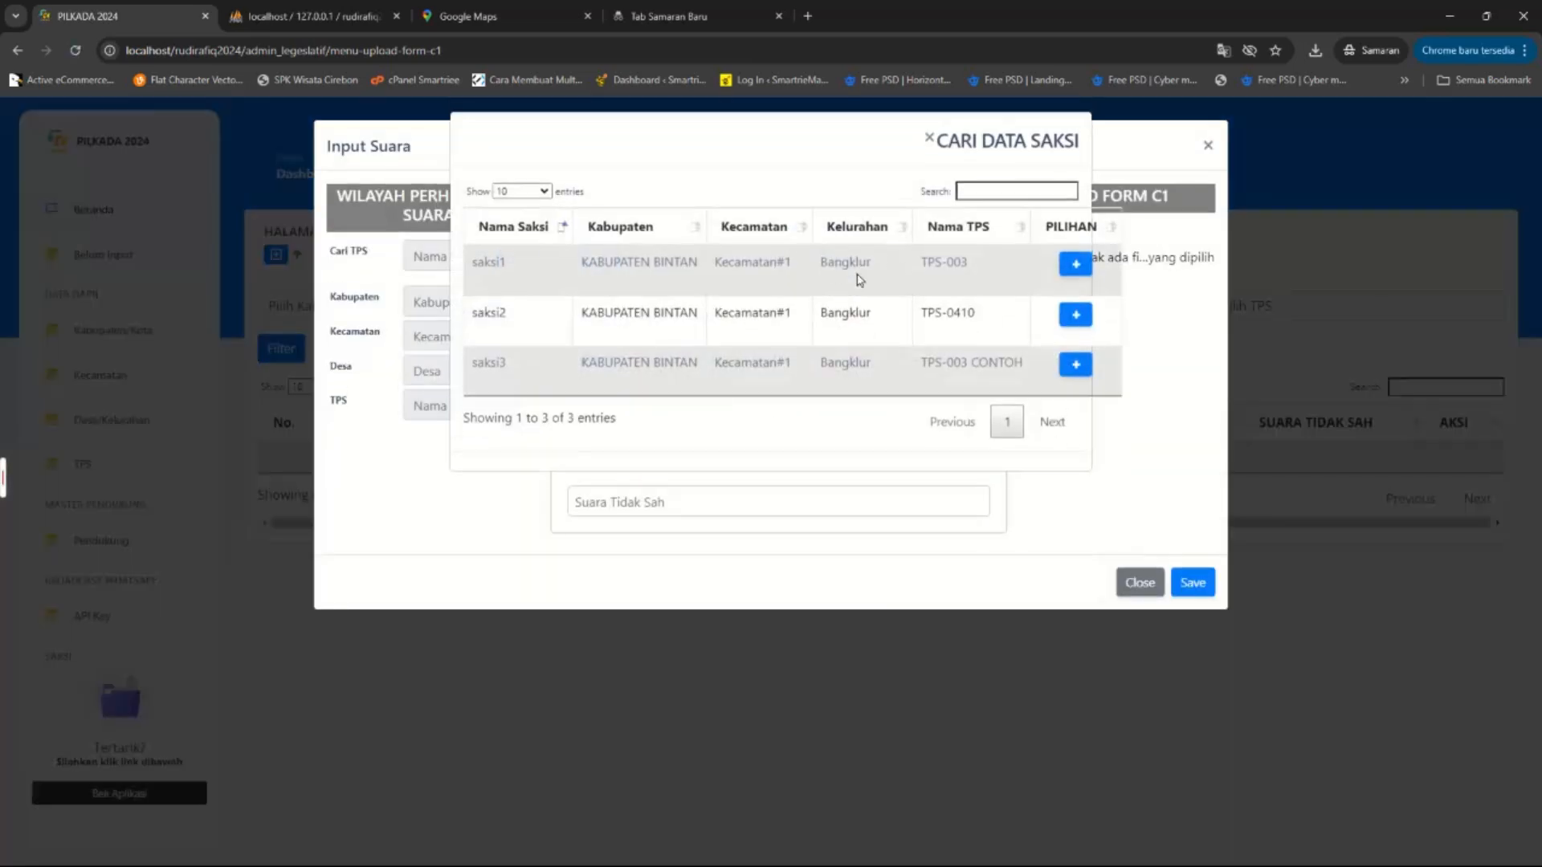
{"action": "left_click", "coordinate": [1072, 266]}
{"action": "left_click", "coordinate": [635, 405]}
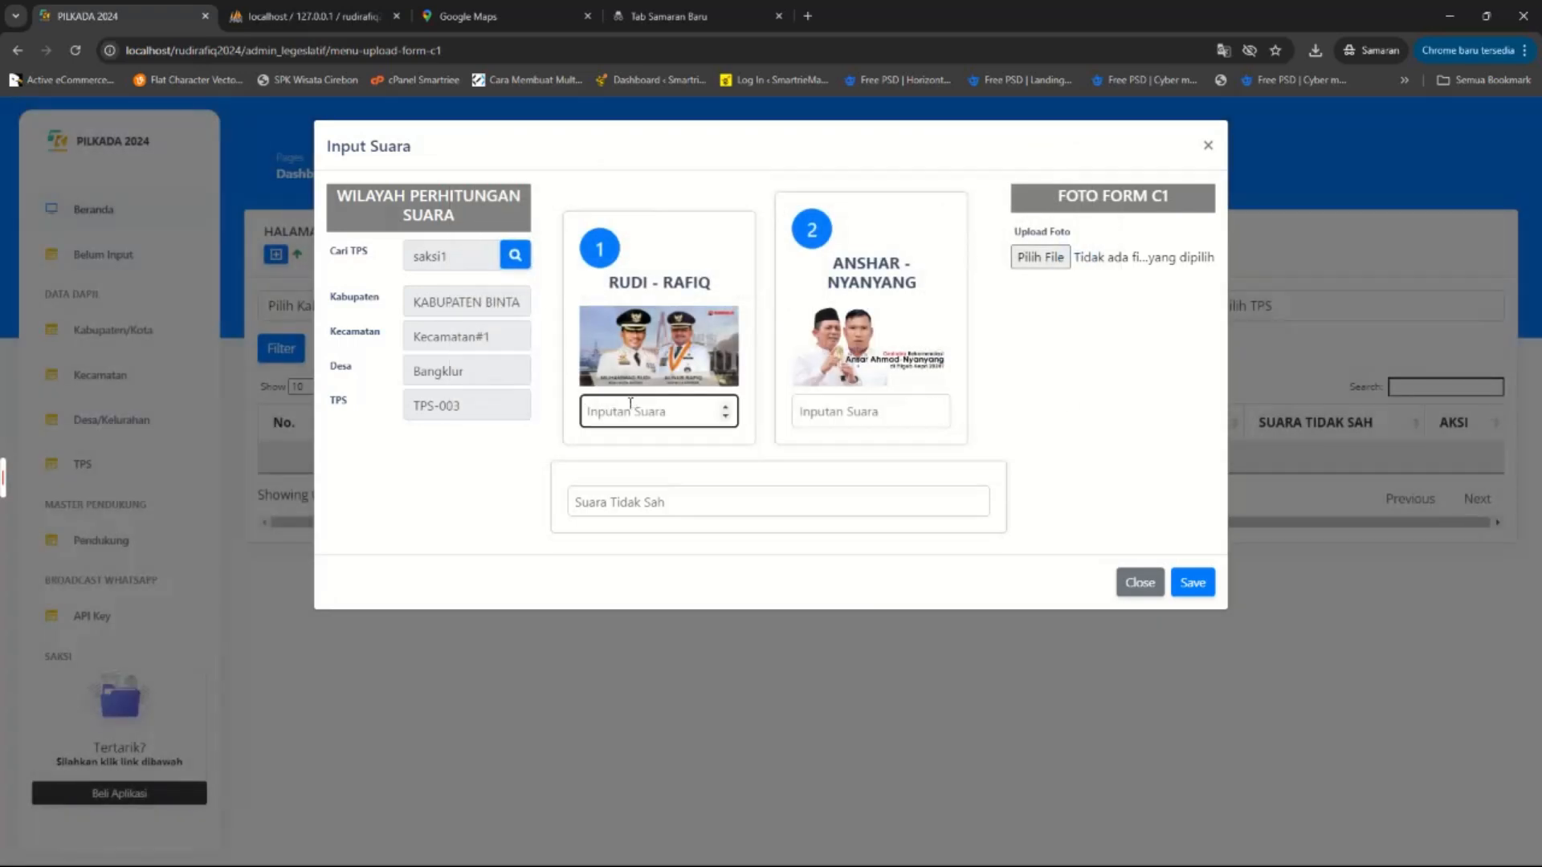
{"action": "type", "text": "200"}
{"action": "left_click", "coordinate": [876, 399]}
{"action": "type", "text": "150"}
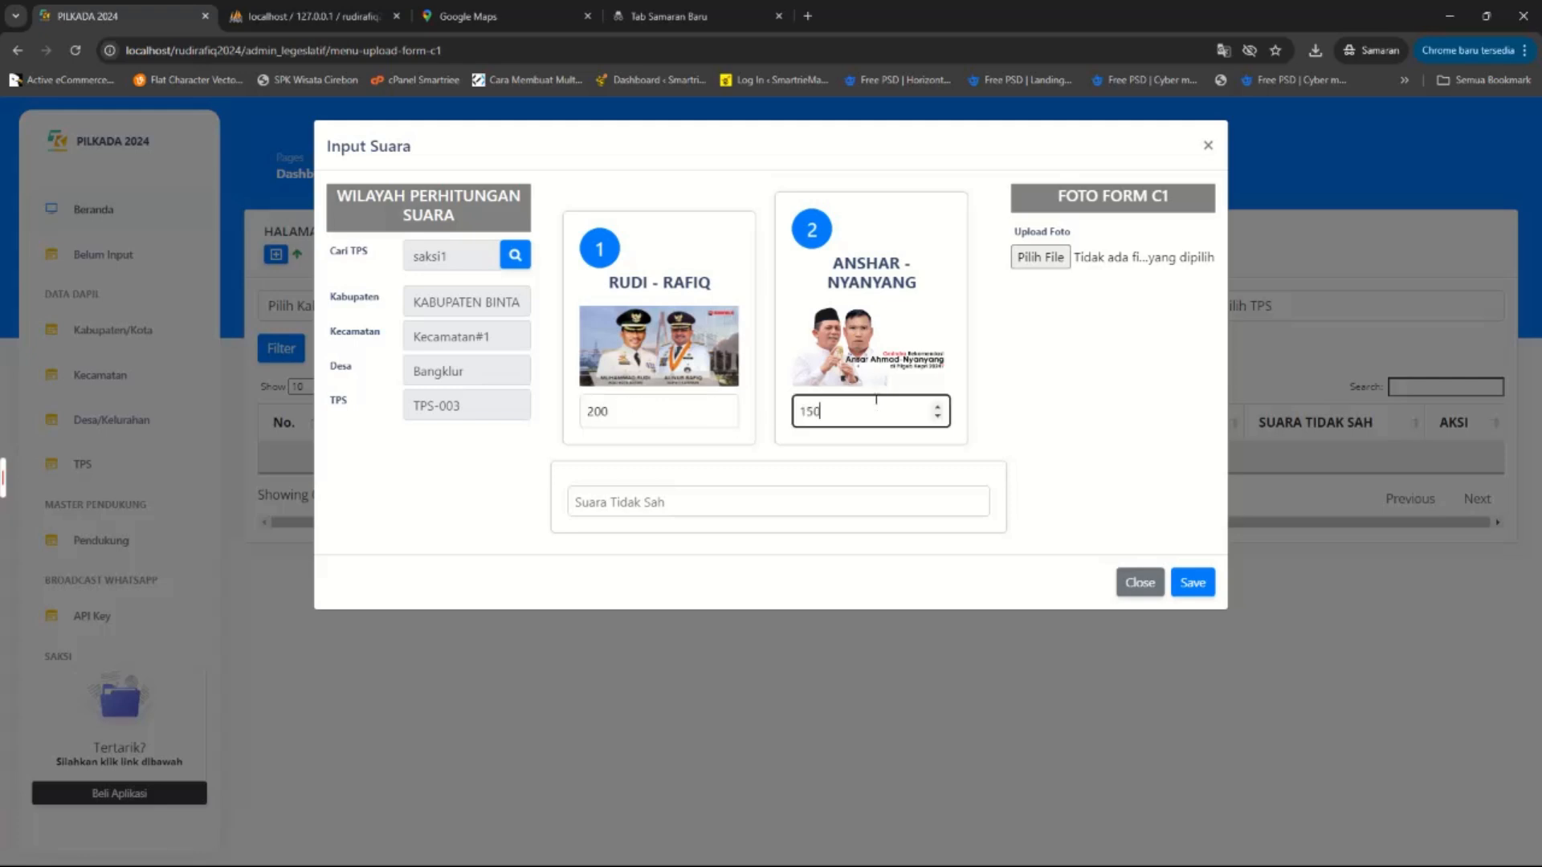
{"action": "left_click", "coordinate": [717, 505]}
{"action": "type", "text": "1"}
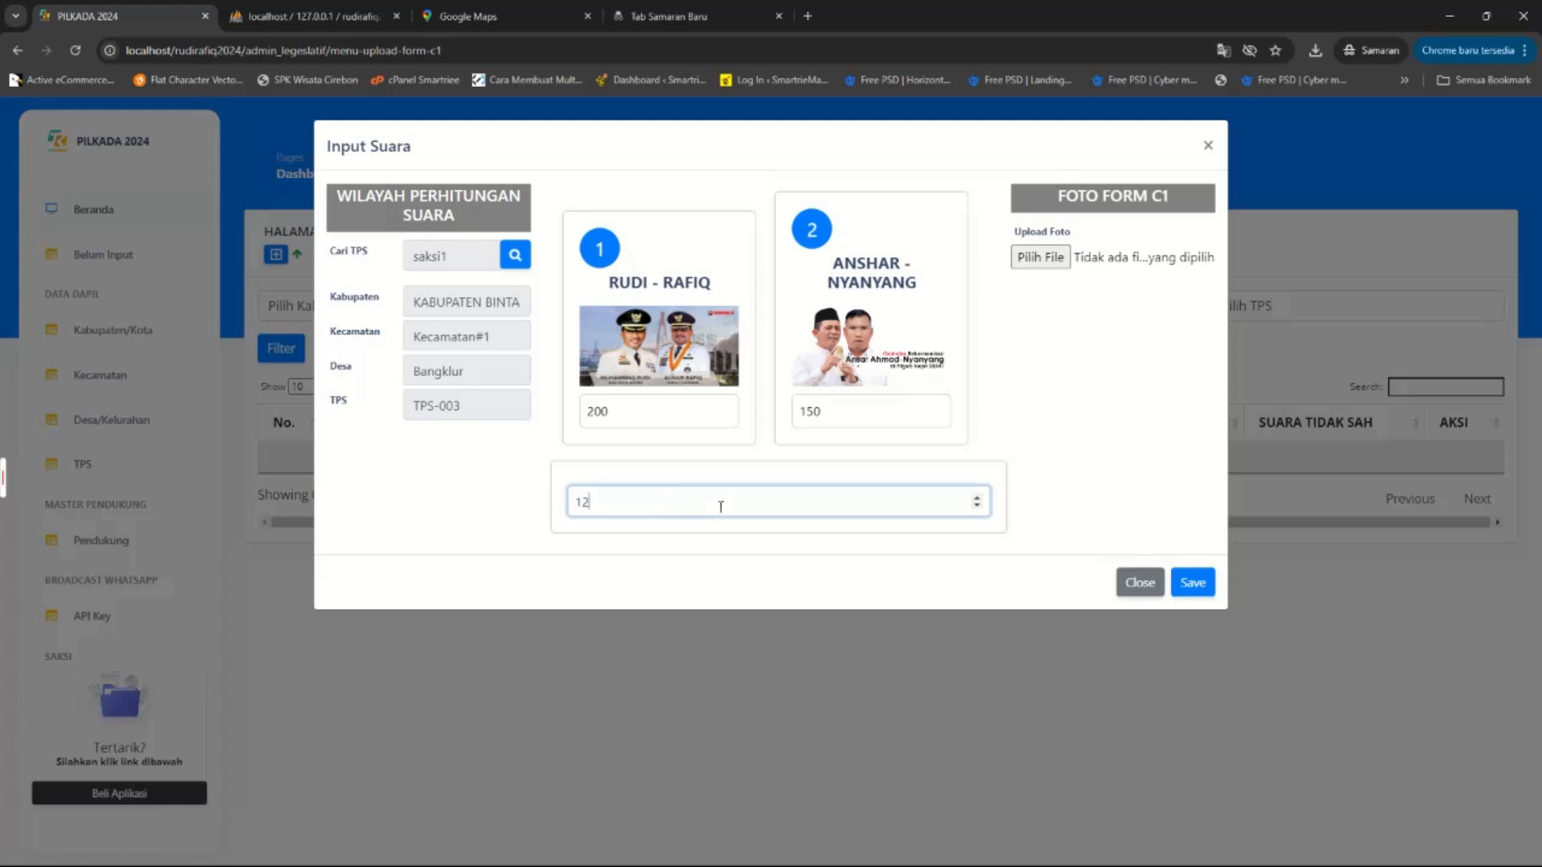
{"action": "type", "text": "2"}
Attach logo_baru (1).jpg as the C1 photo and save the vote entry.
{"action": "left_click", "coordinate": [1043, 258]}
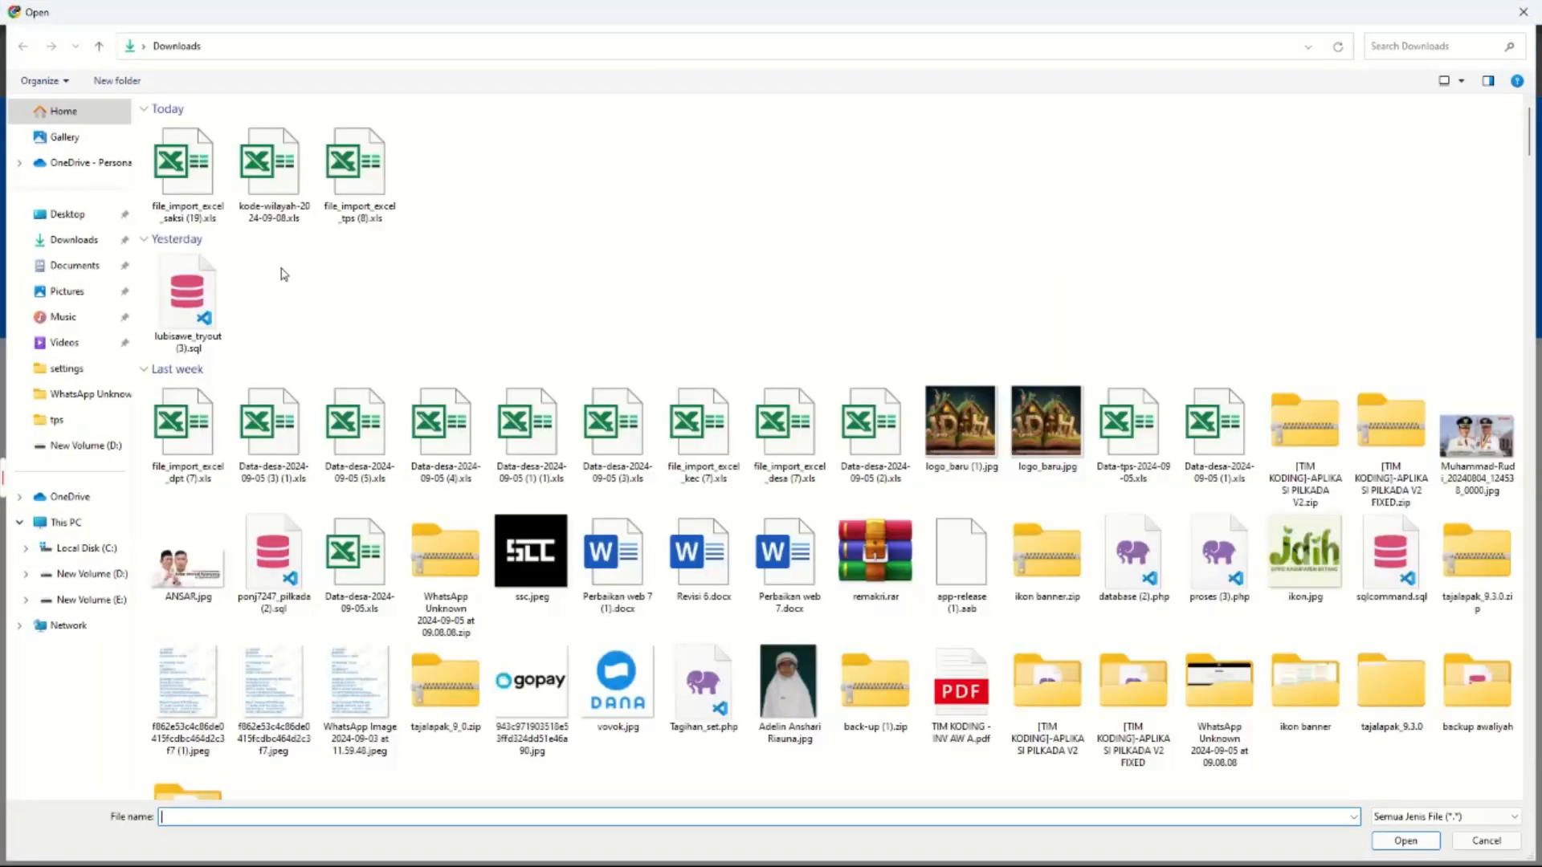
{"action": "double_click", "coordinate": [979, 415]}
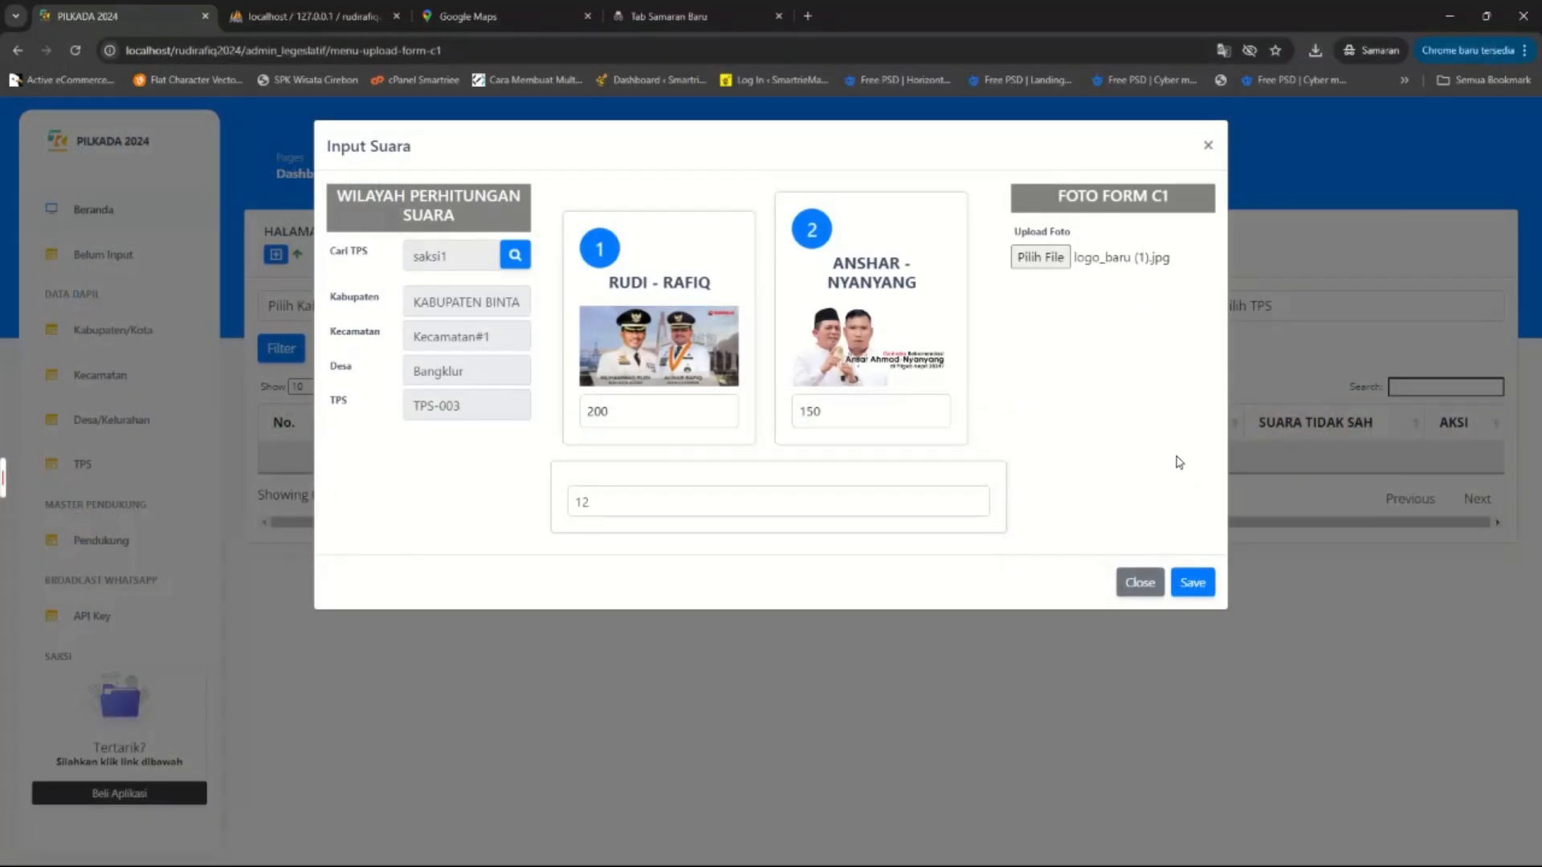
{"action": "left_click", "coordinate": [1193, 583]}
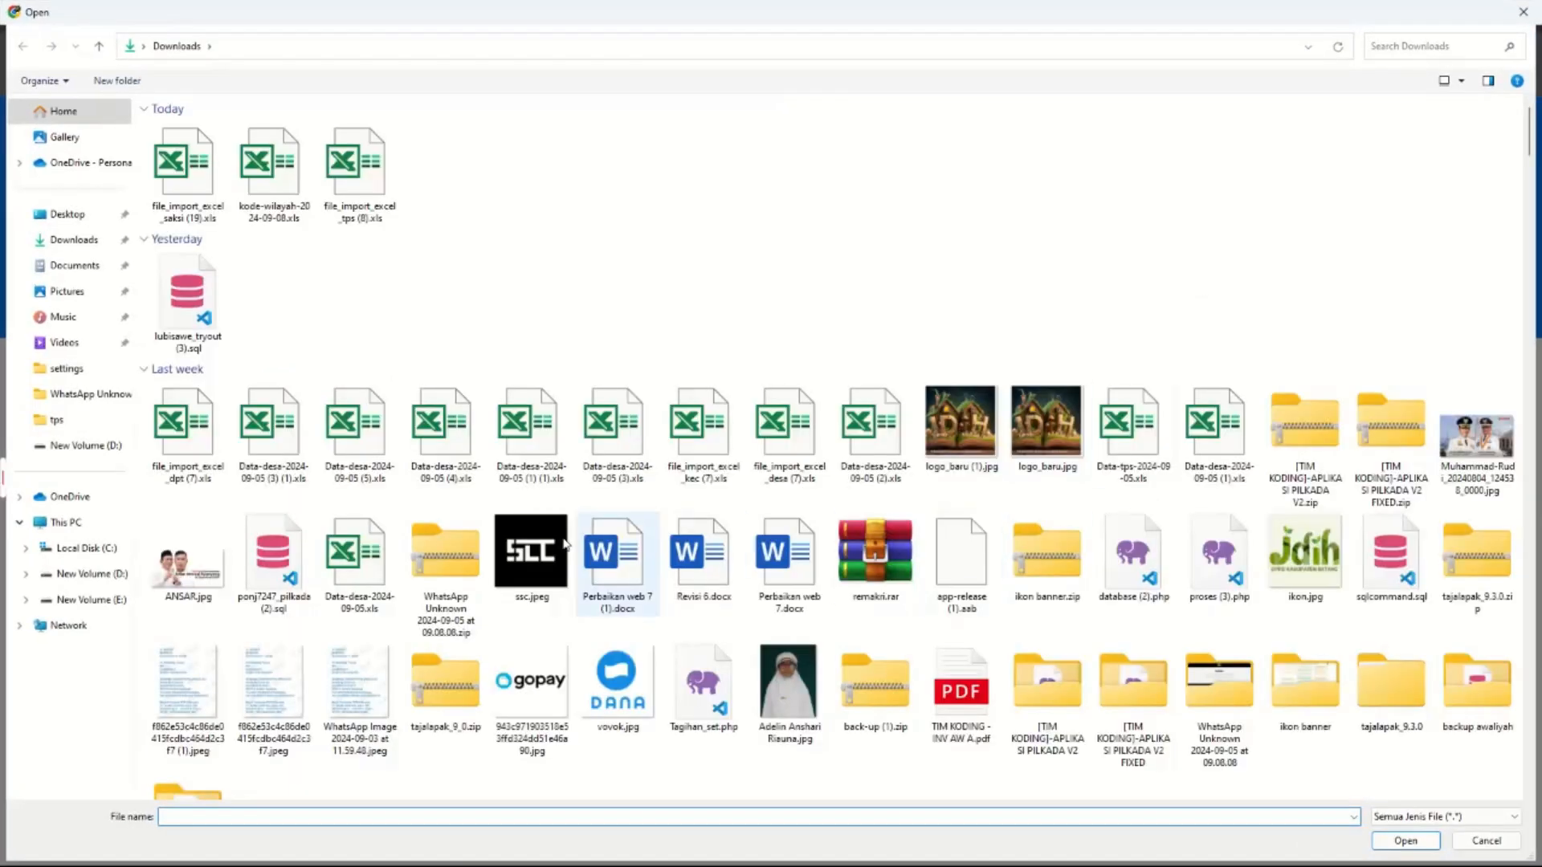
{"action": "left_click", "coordinate": [946, 414]}
{"action": "double_click", "coordinate": [946, 414]}
{"action": "left_click", "coordinate": [1194, 582]}
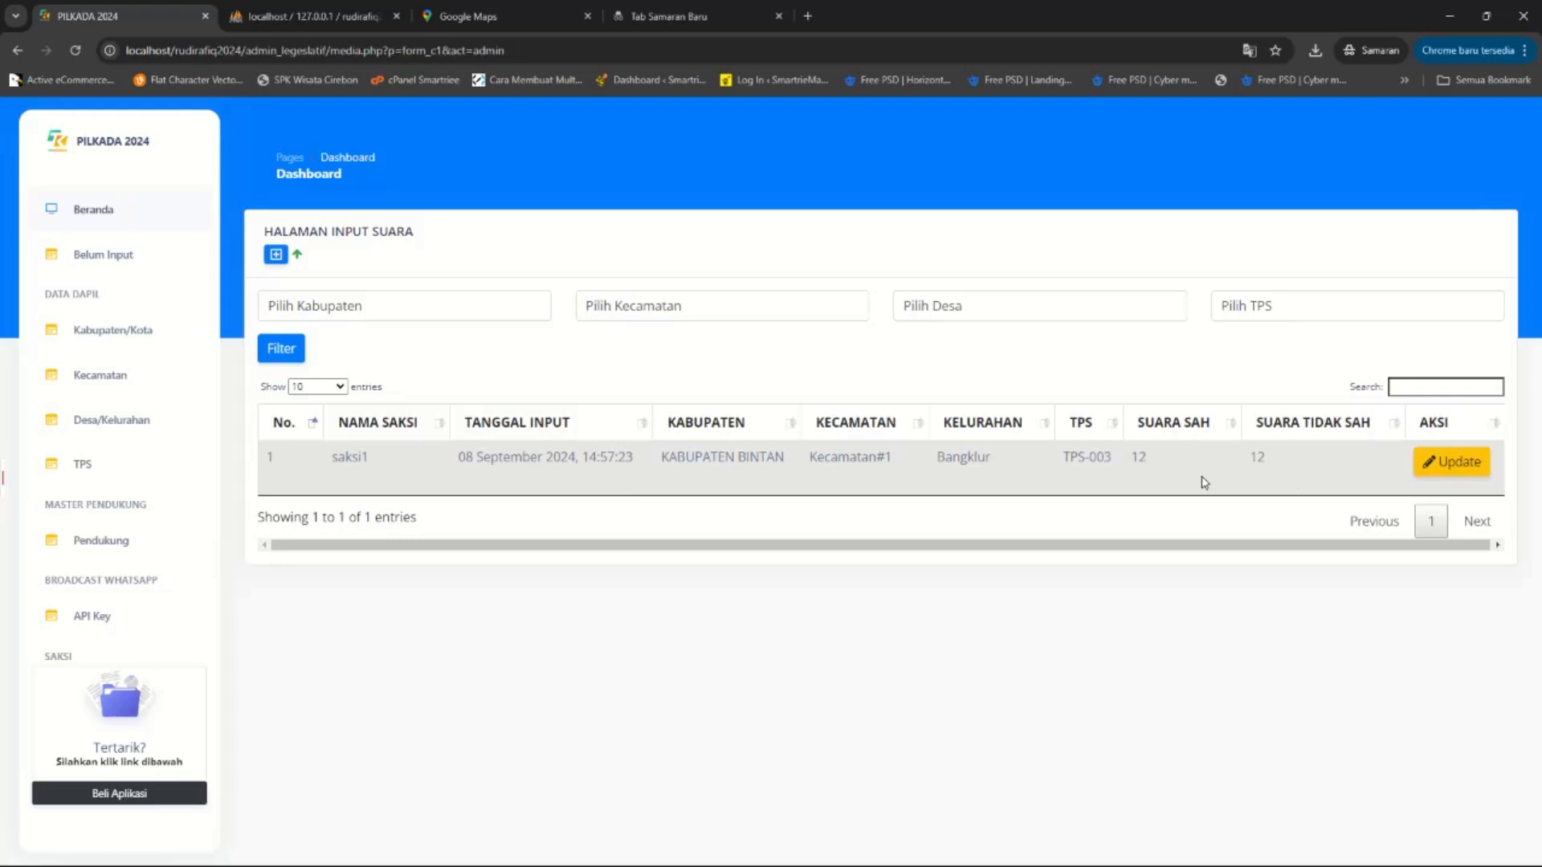
Reload the vote table and inspect saksi1's TPS-003 record, closing it unchanged.
{"action": "left_click_drag", "start_coordinate": [1154, 467], "coordinate": [1130, 471]}
{"action": "left_click", "coordinate": [1107, 859]}
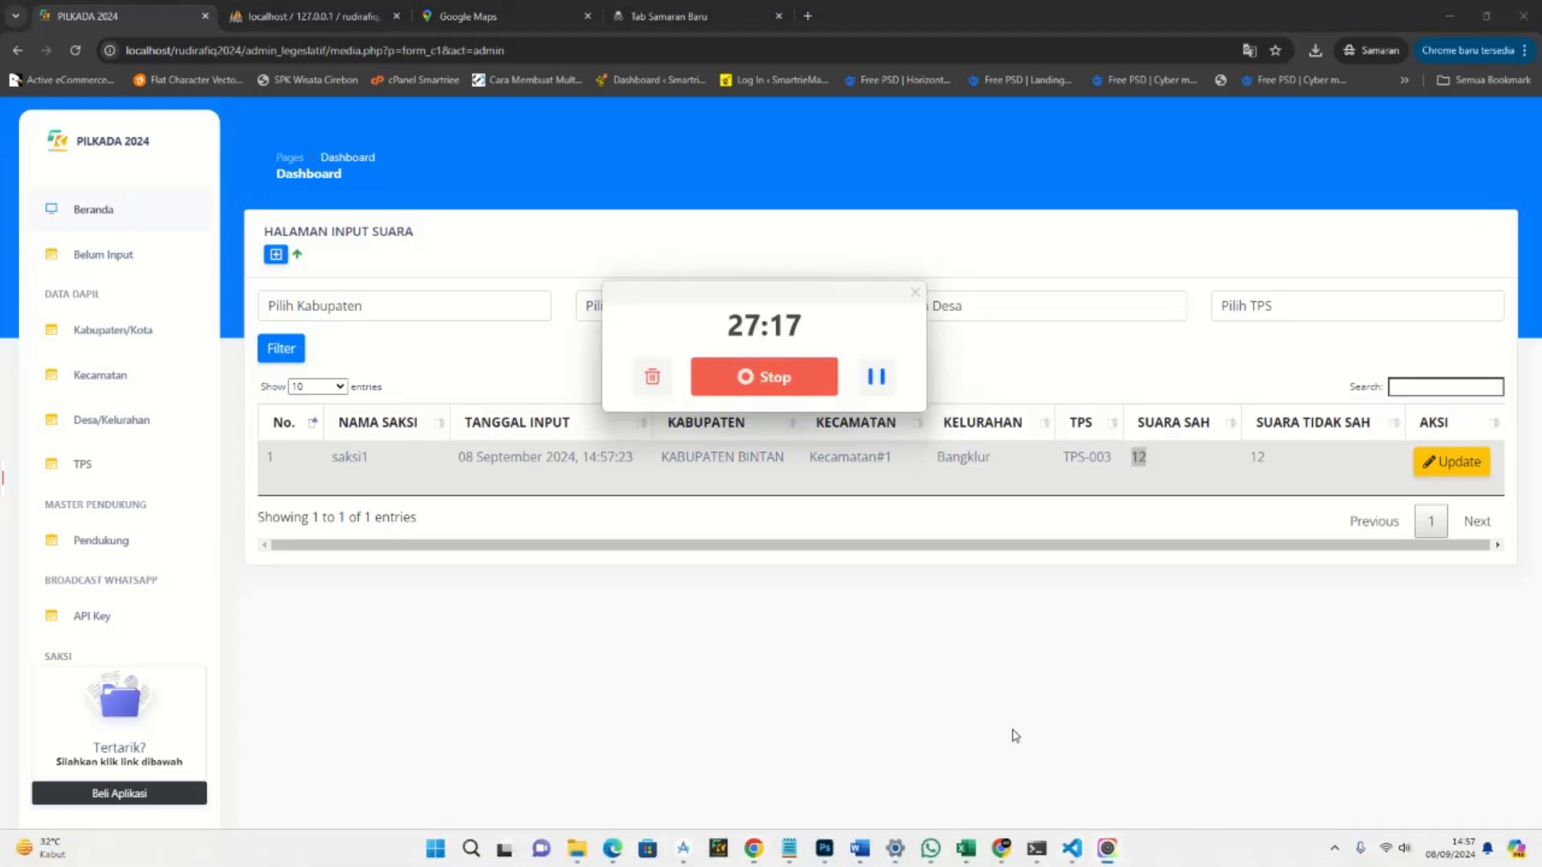
{"action": "left_click", "coordinate": [875, 379]}
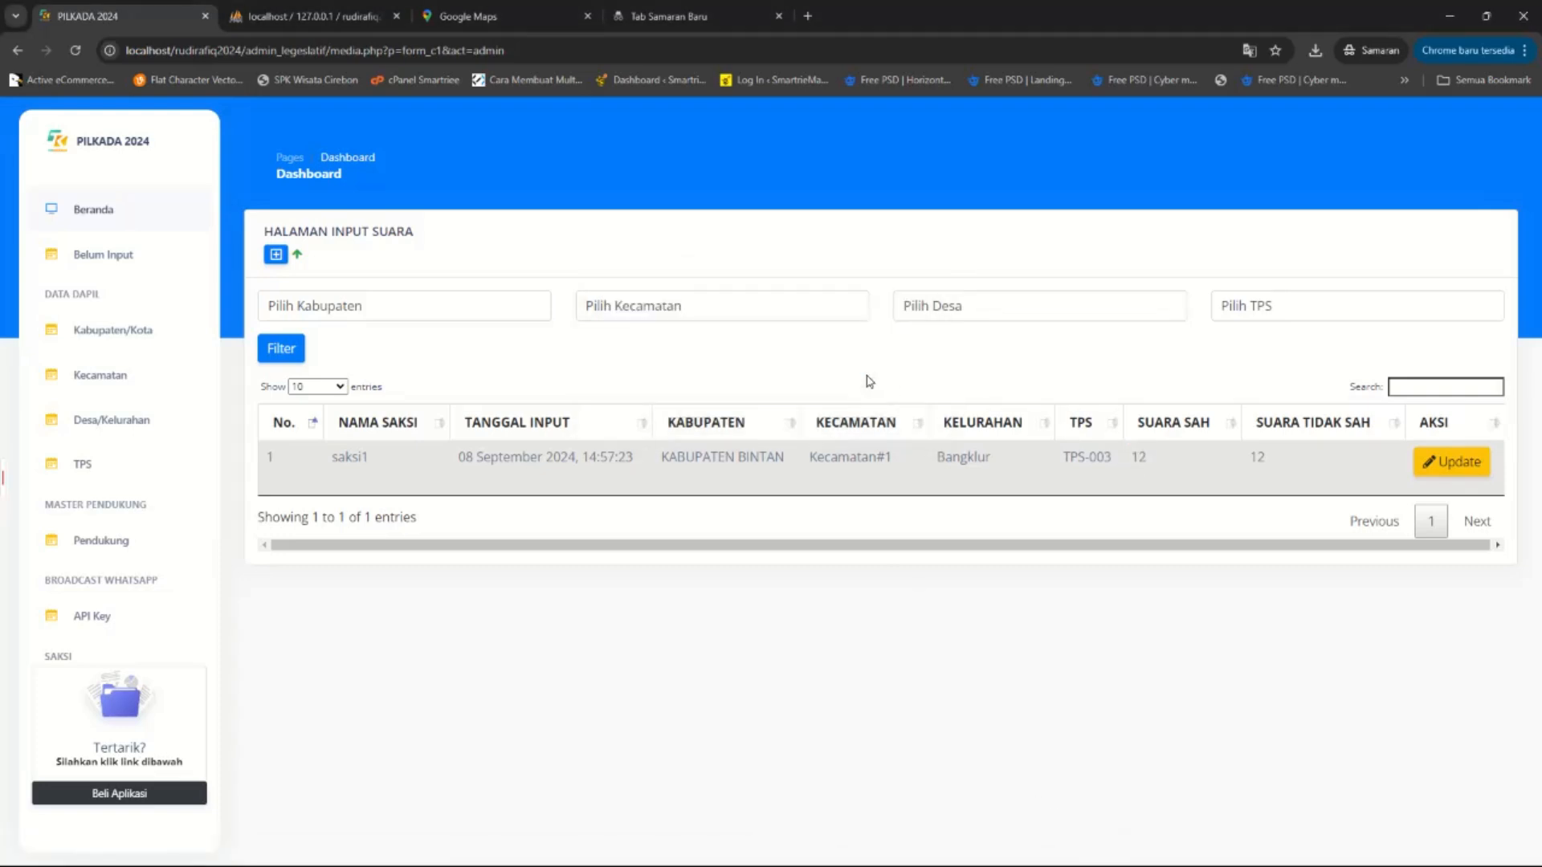
{"action": "key", "text": "F5"}
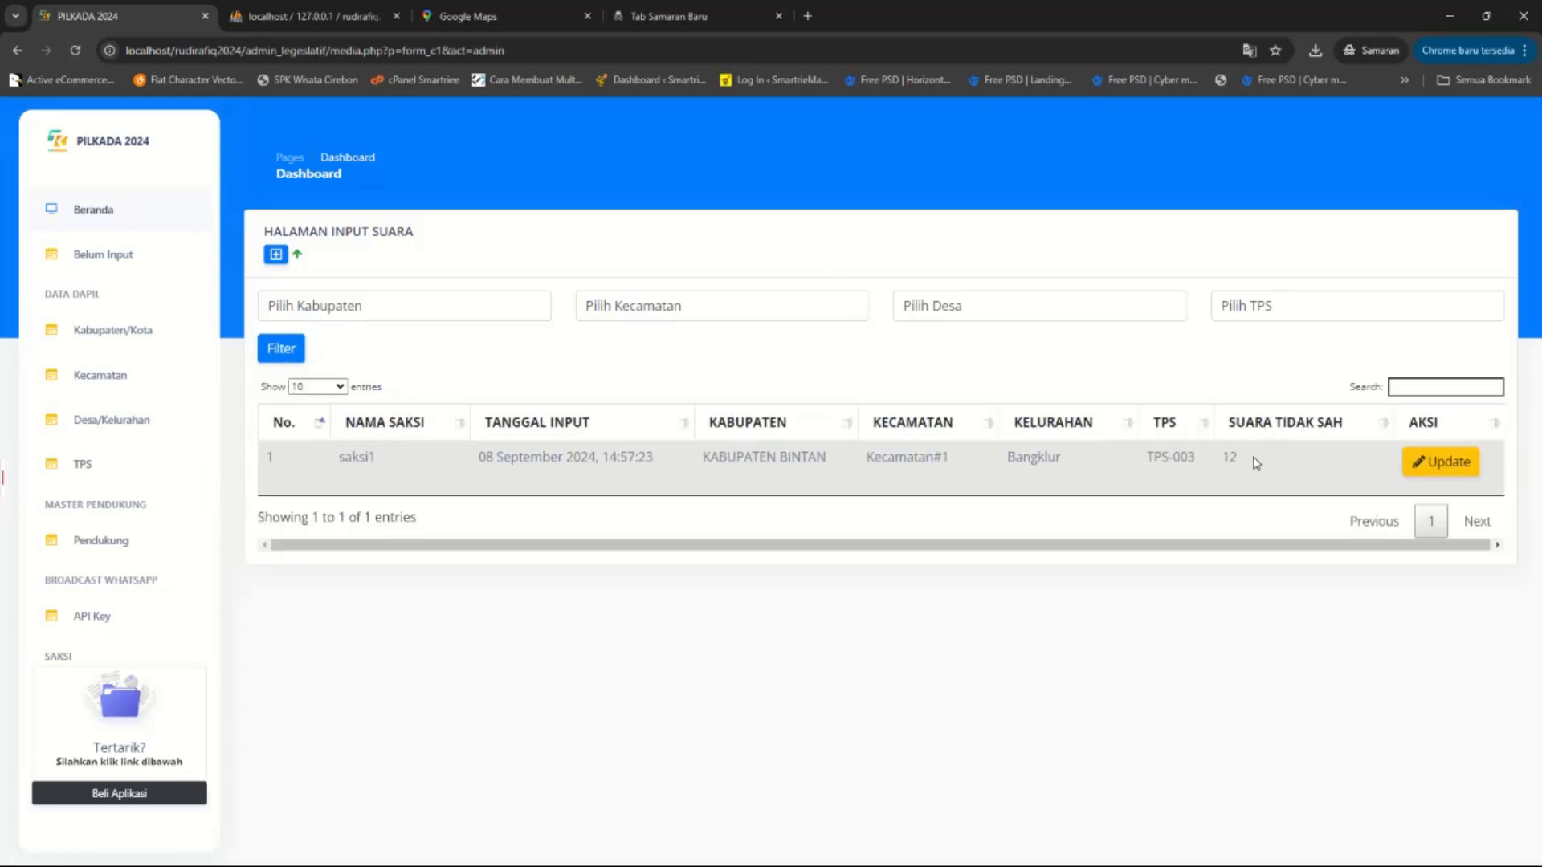
{"action": "double_click", "coordinate": [1231, 457]}
{"action": "left_click", "coordinate": [1444, 461]}
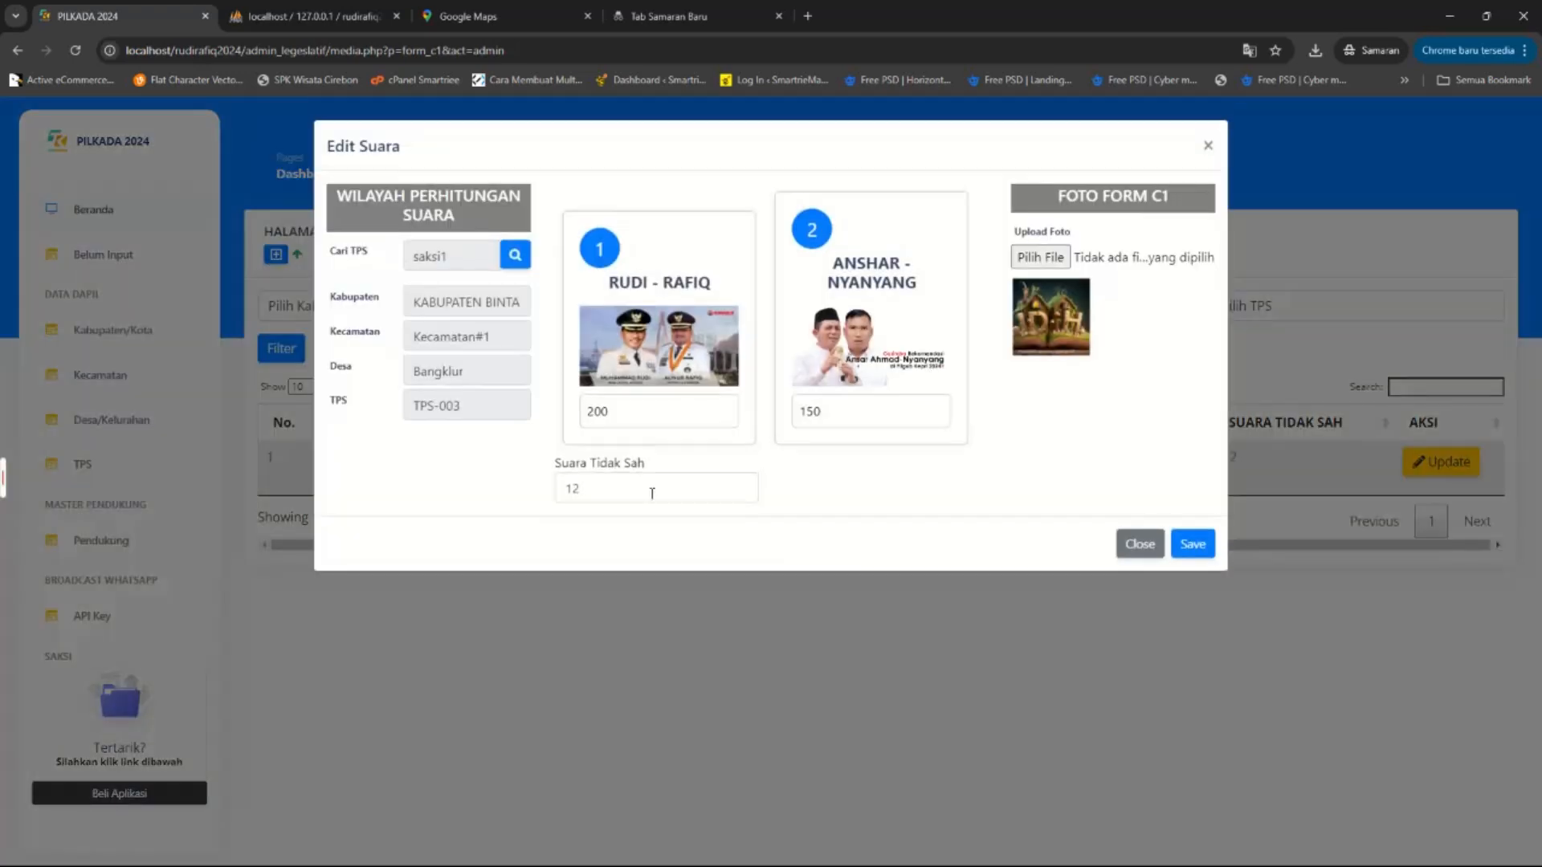
{"action": "left_click", "coordinate": [1139, 545]}
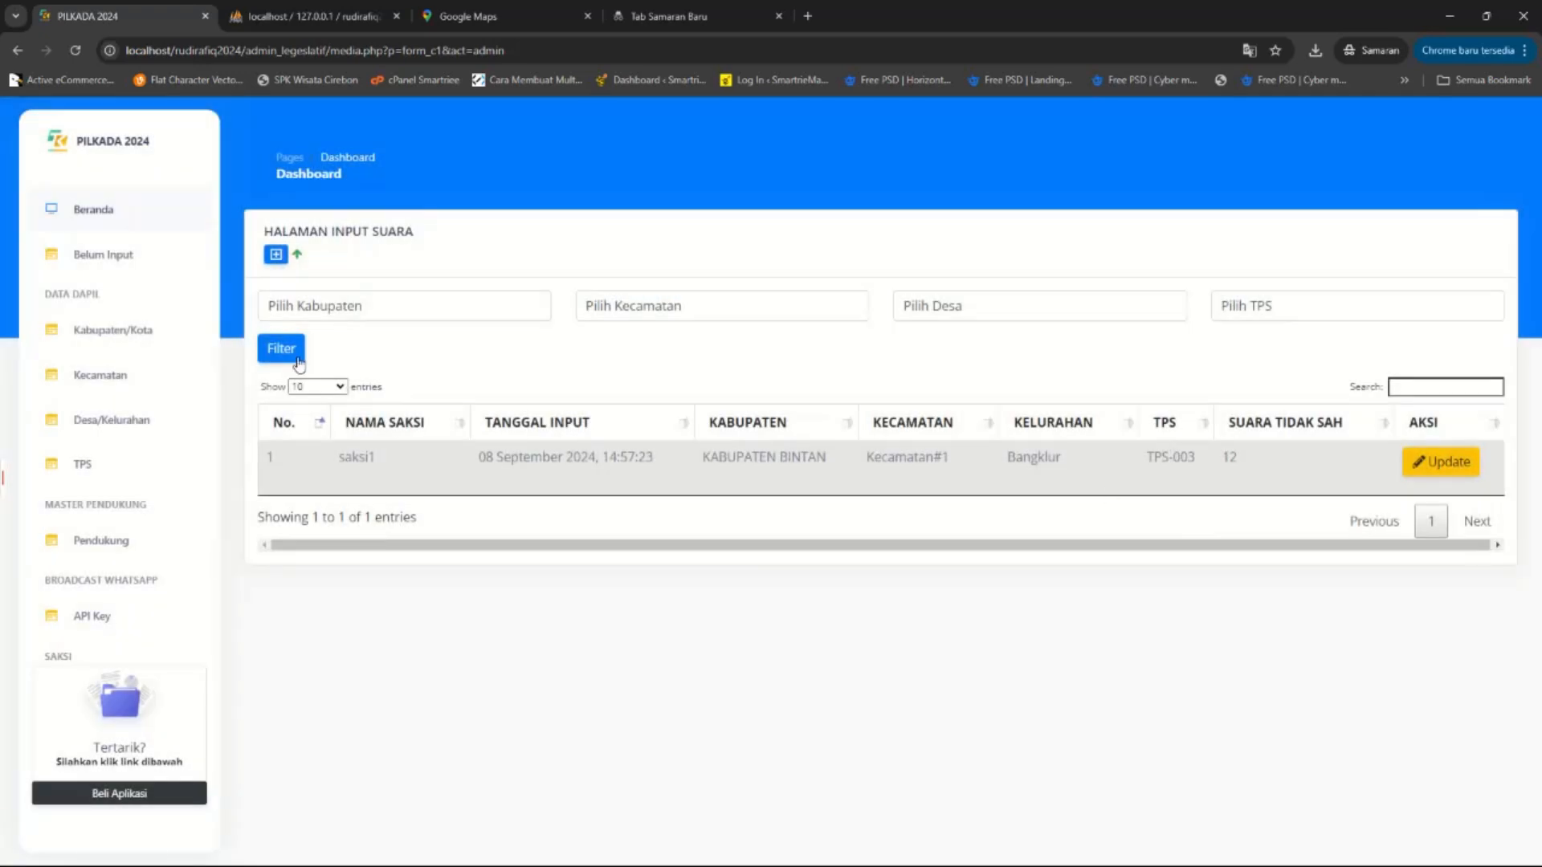
{"action": "left_click", "coordinate": [269, 298]}
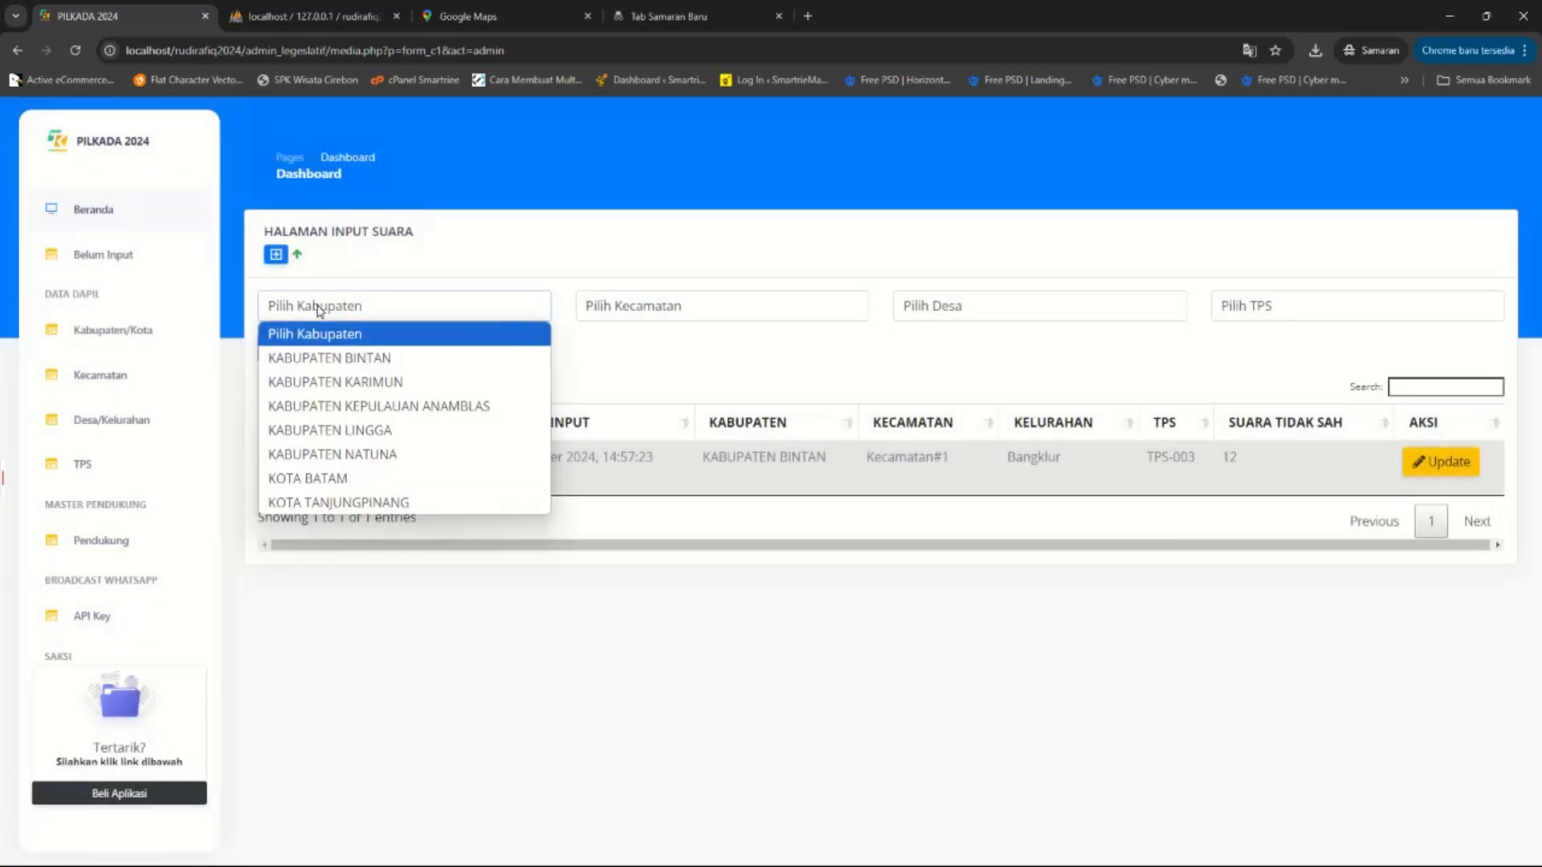
{"action": "left_click", "coordinate": [322, 380]}
{"action": "left_click", "coordinate": [283, 353]}
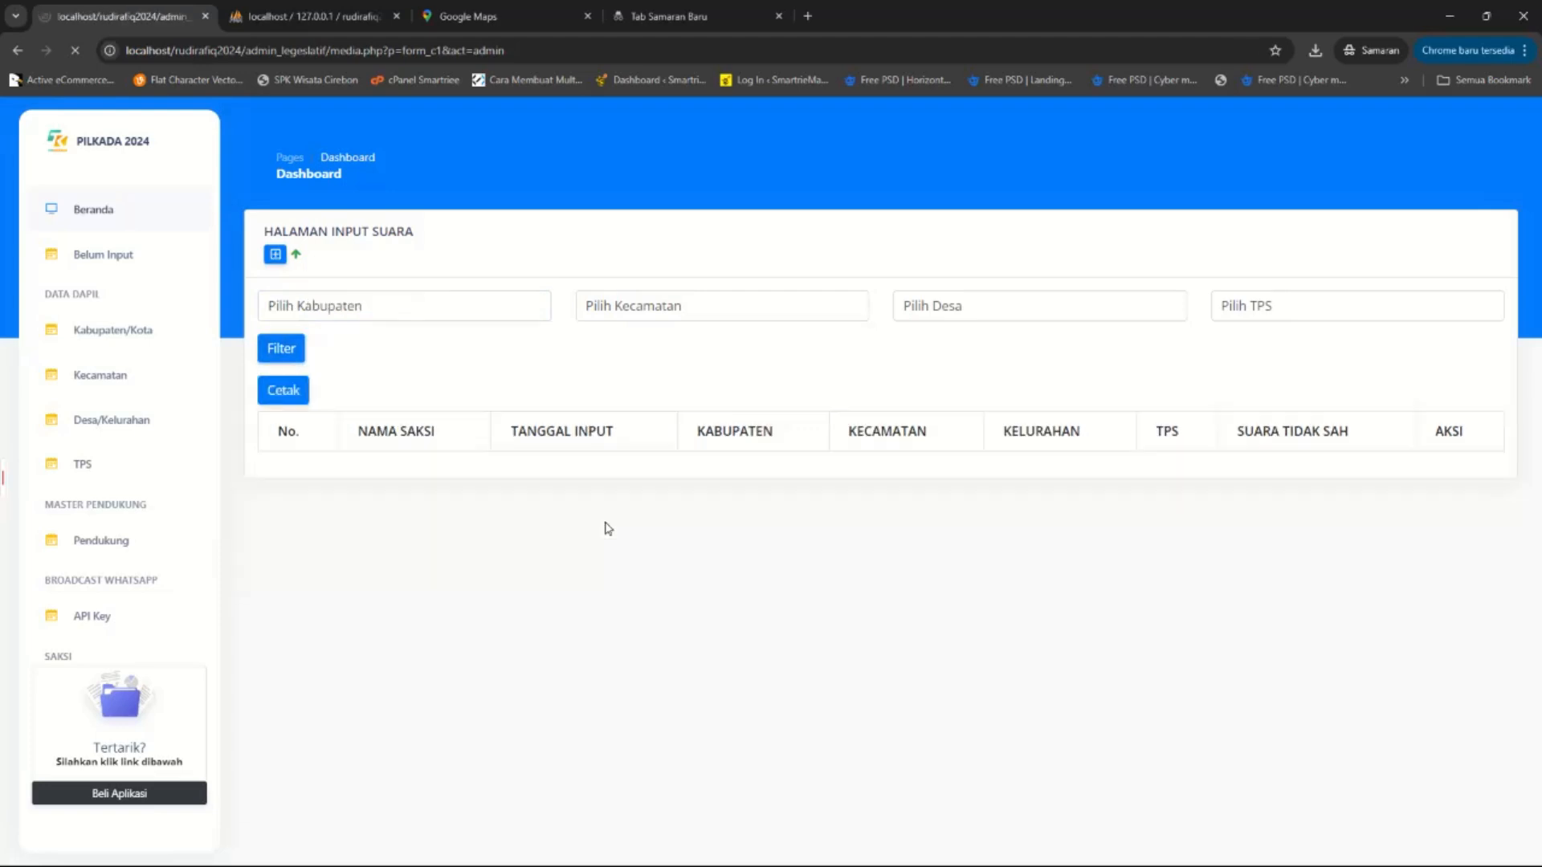
{"action": "left_click", "coordinate": [353, 317]}
{"action": "left_click", "coordinate": [333, 358]}
{"action": "left_click", "coordinate": [281, 348]}
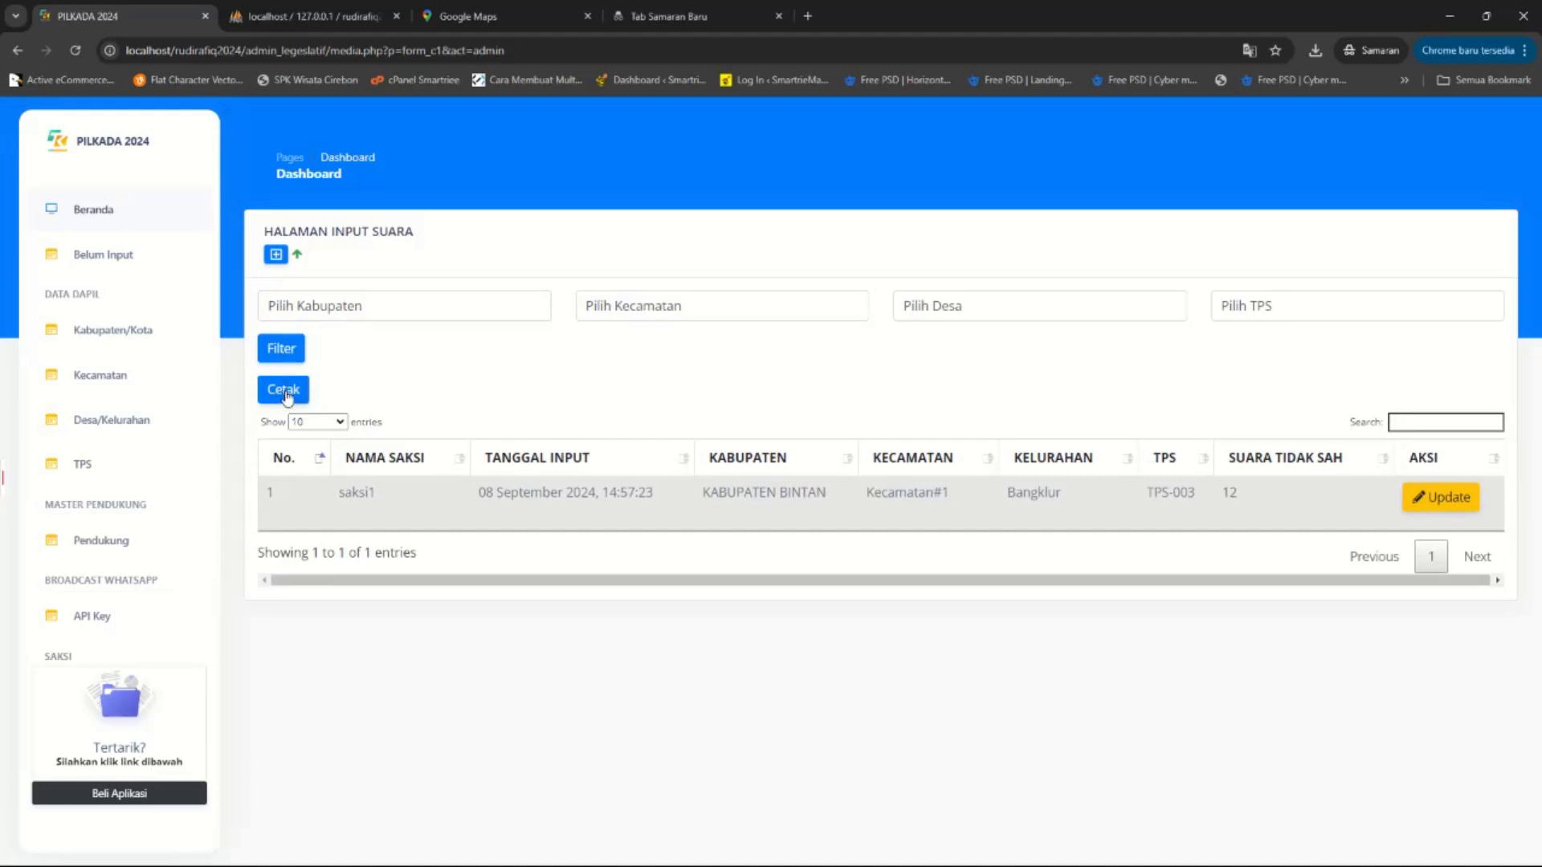
{"action": "left_click", "coordinate": [288, 398]}
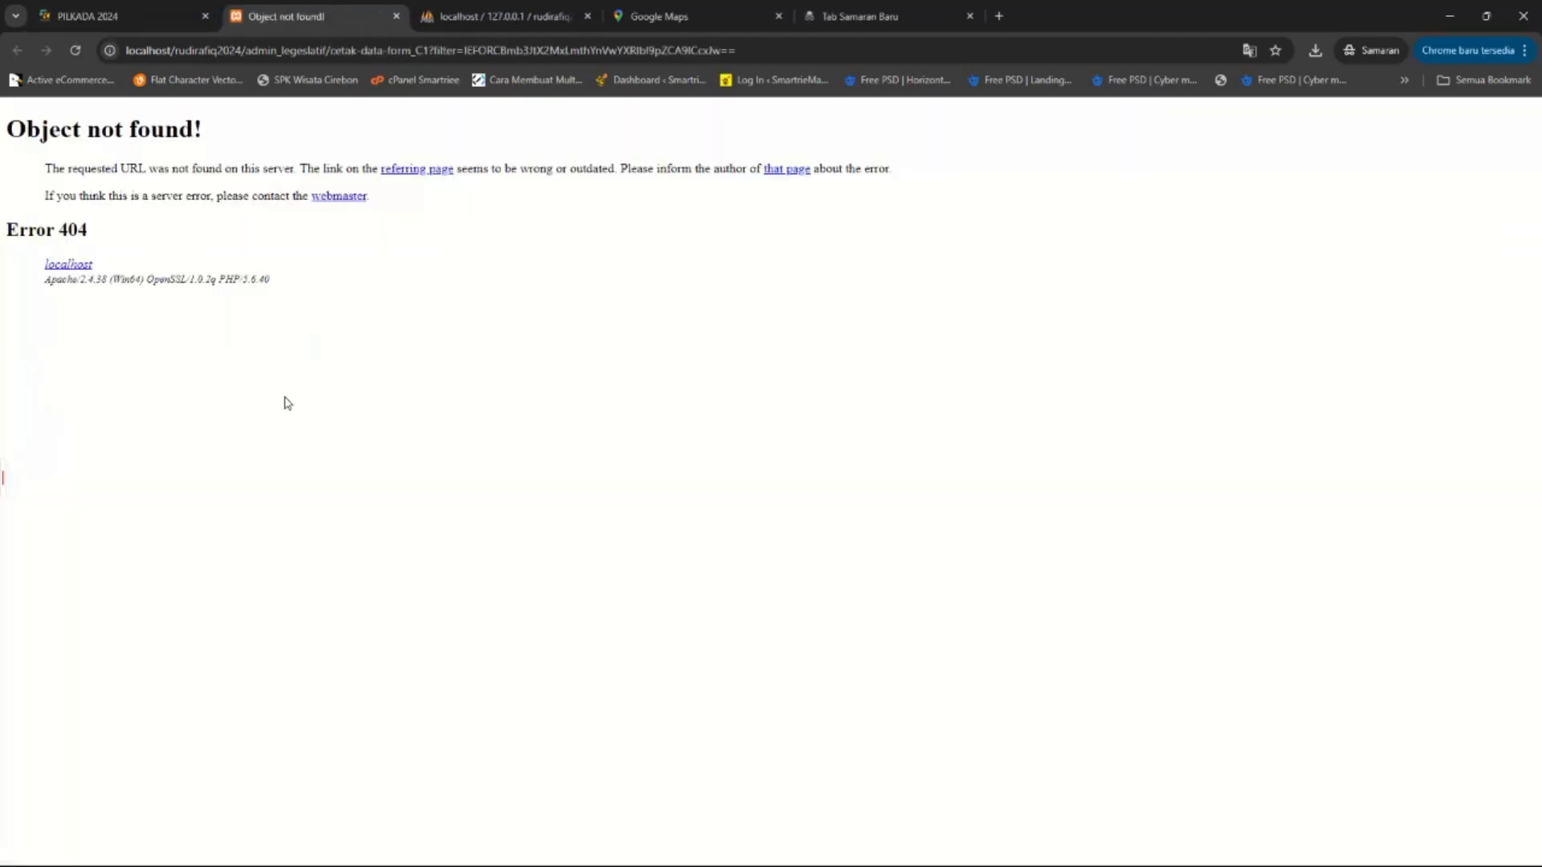
{"action": "left_click", "coordinate": [171, 8]}
{"action": "left_click", "coordinate": [397, 17]}
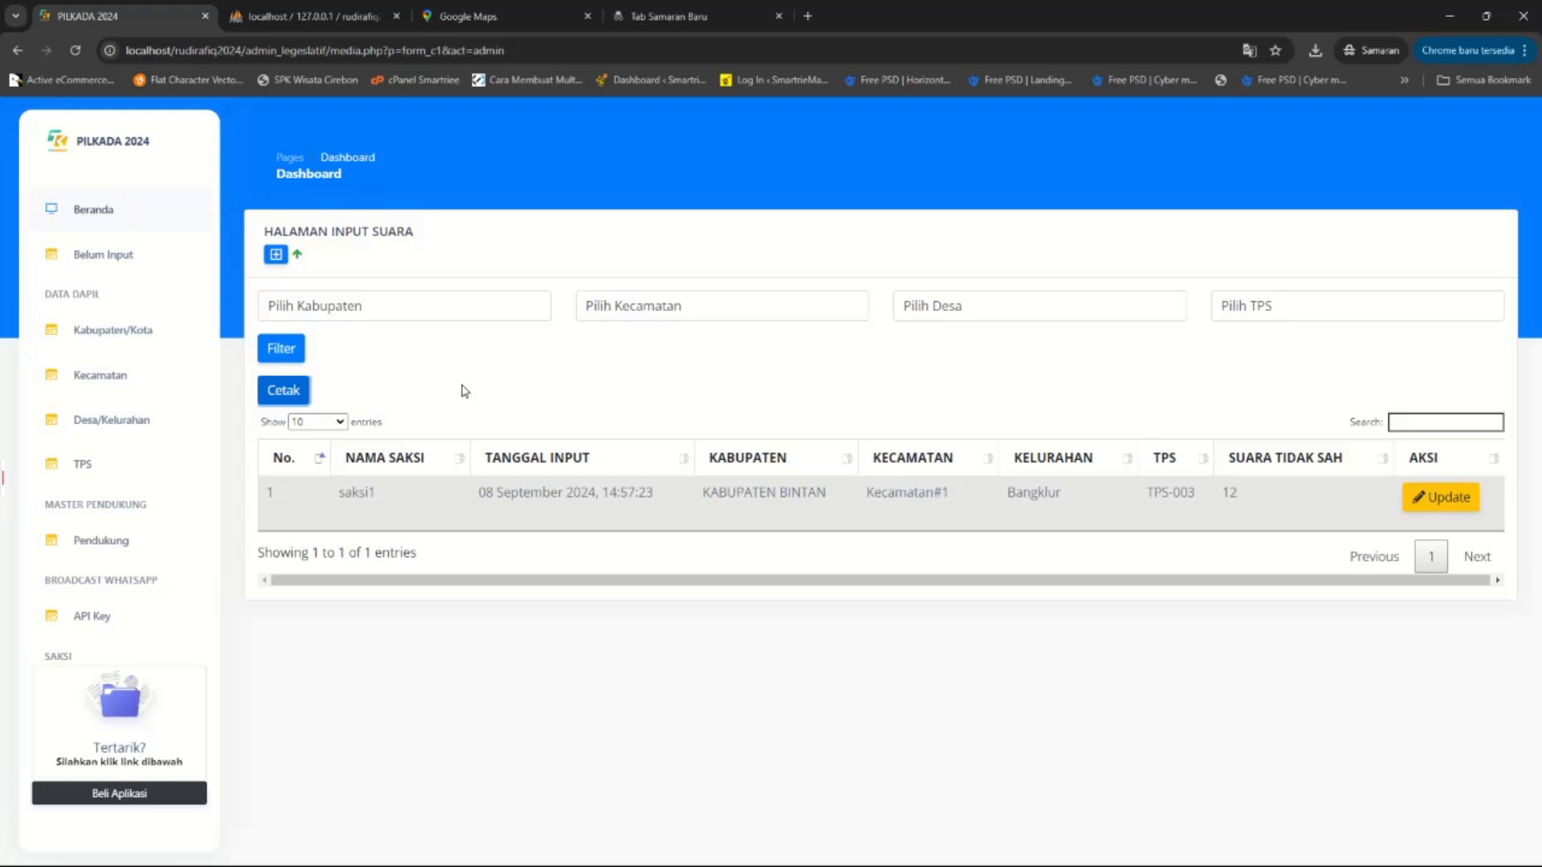
{"action": "mouse_move", "coordinate": [796, 864]}
{"action": "left_click", "coordinate": [1107, 848]}
{"action": "left_click", "coordinate": [876, 377]}
{"action": "left_click", "coordinate": [403, 315]}
{"action": "left_click", "coordinate": [358, 361]}
{"action": "left_click", "coordinate": [281, 353]}
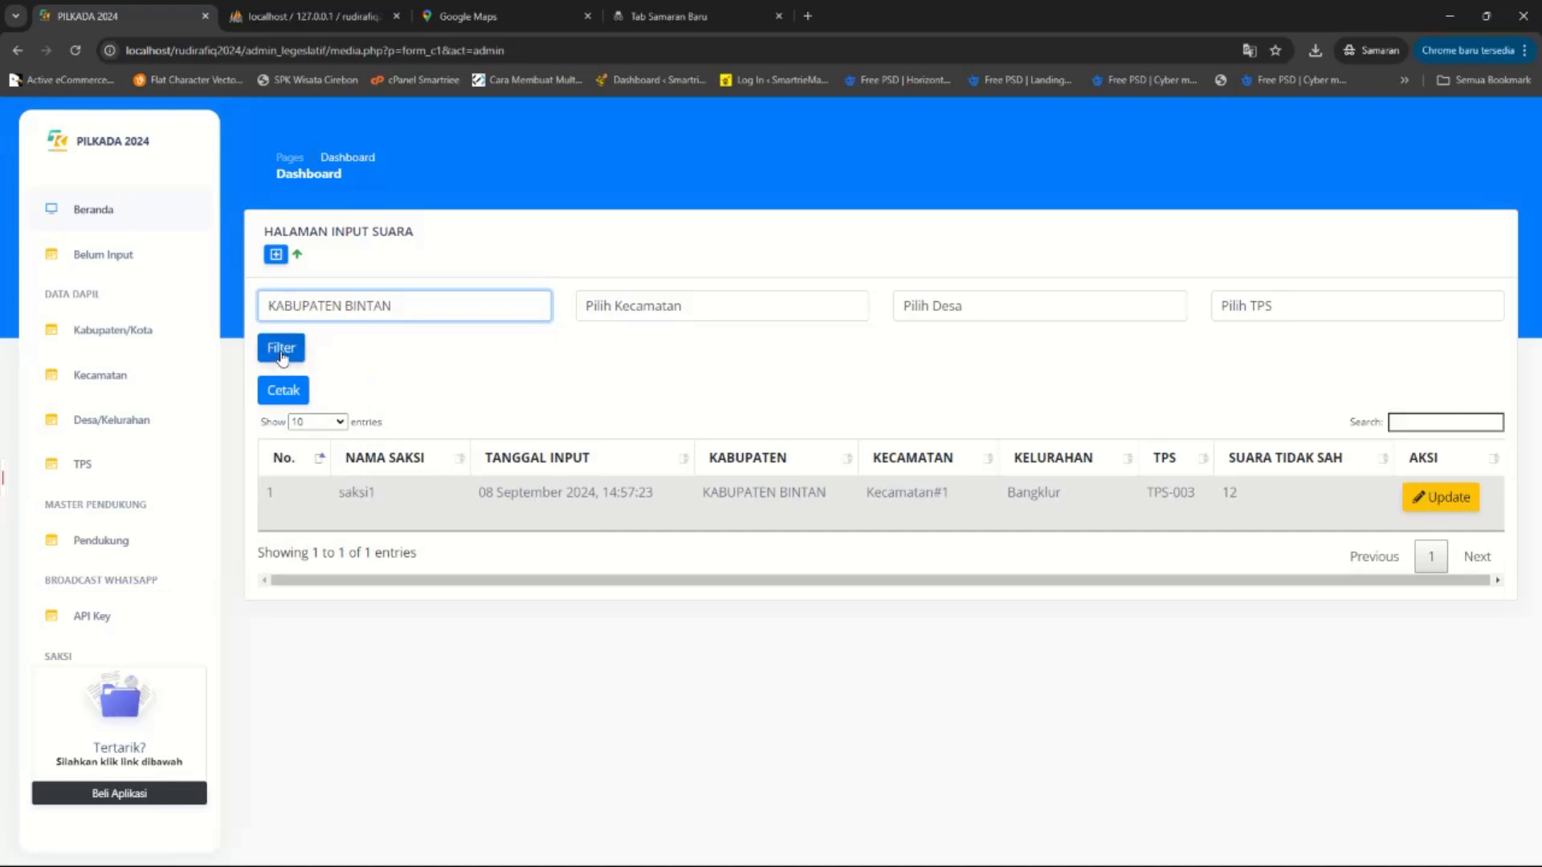
{"action": "left_click", "coordinate": [387, 309]}
{"action": "left_click", "coordinate": [359, 379]}
{"action": "left_click", "coordinate": [291, 354]}
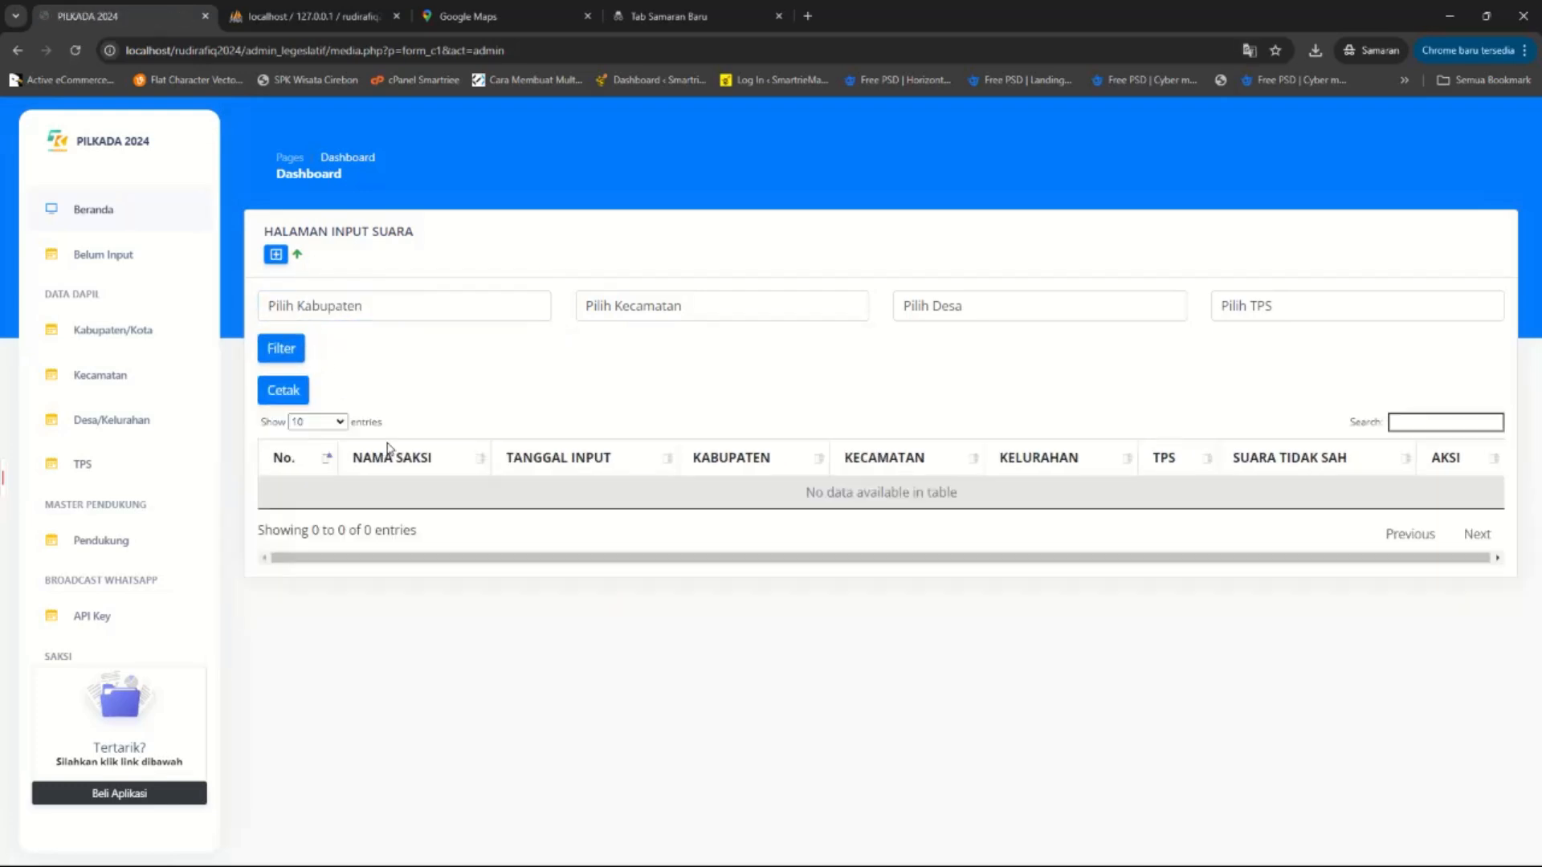
{"action": "left_click", "coordinate": [466, 303]}
{"action": "left_click", "coordinate": [397, 359]}
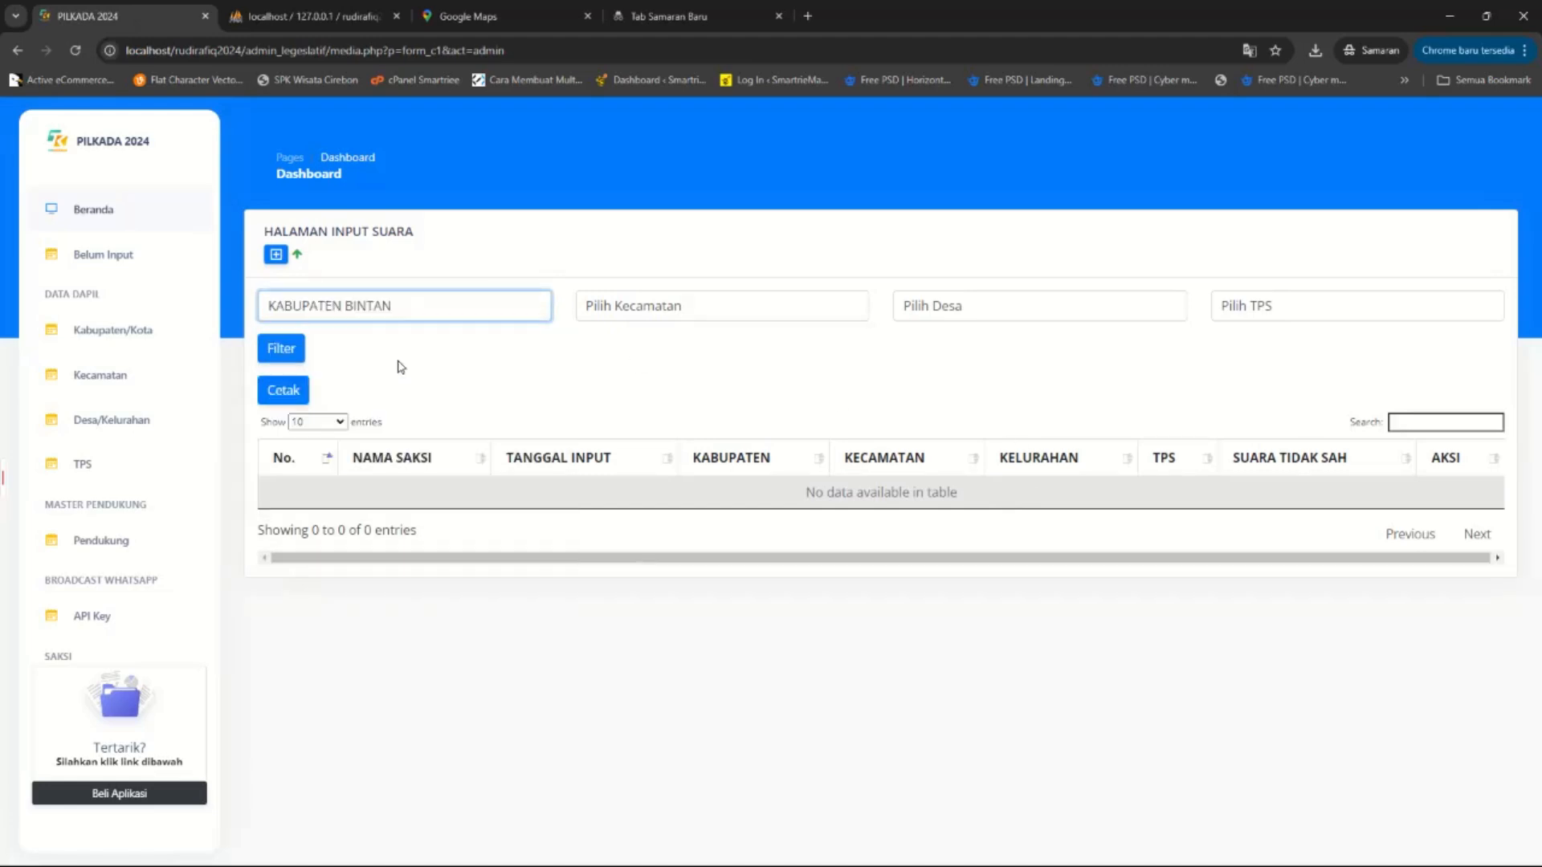
{"action": "left_click", "coordinate": [273, 355]}
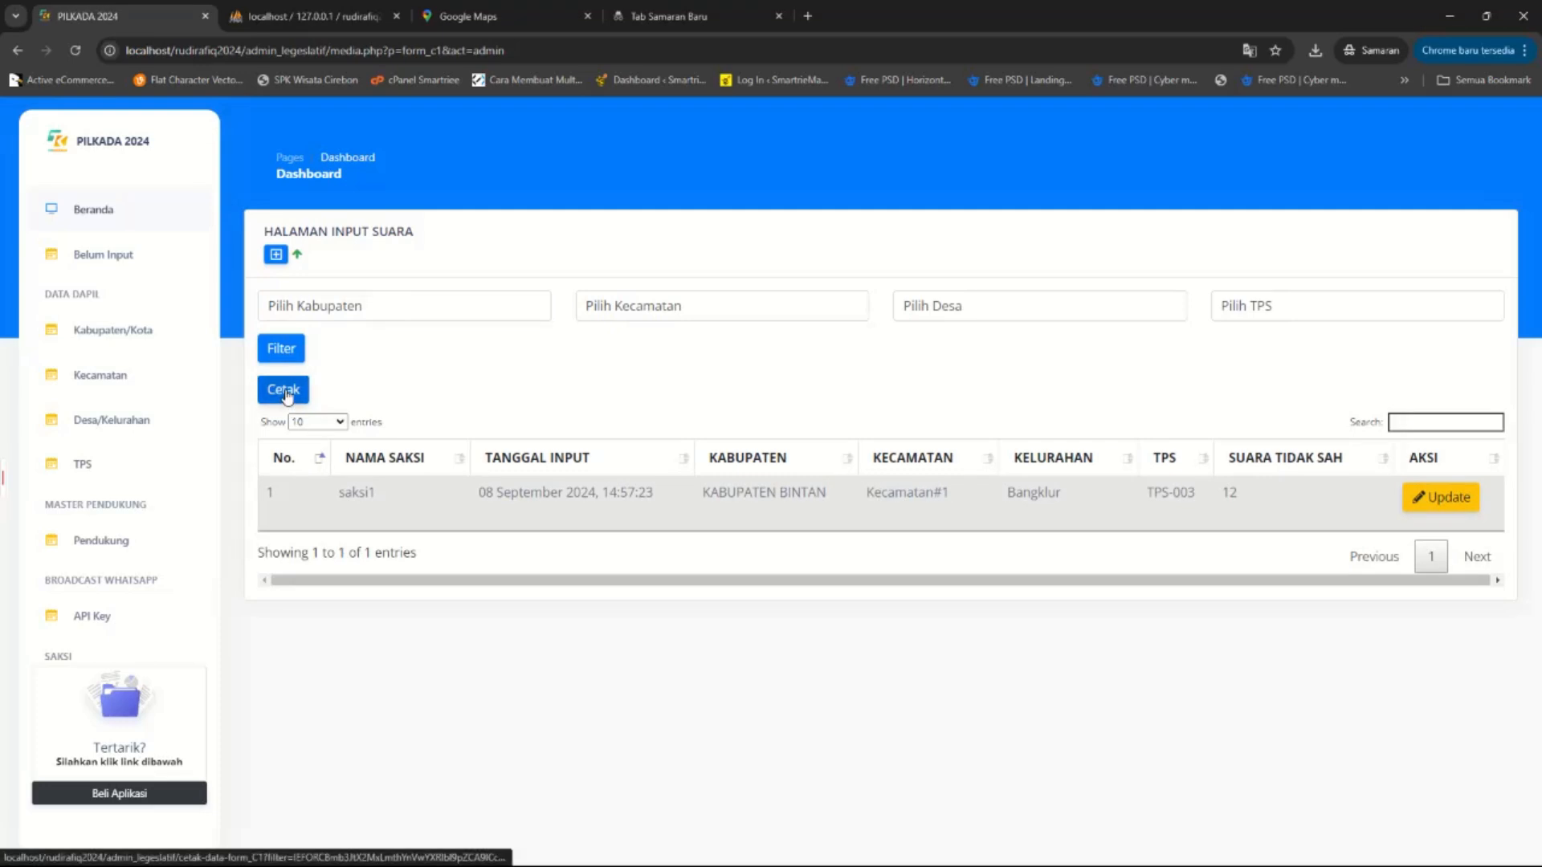
{"action": "left_click", "coordinate": [287, 396]}
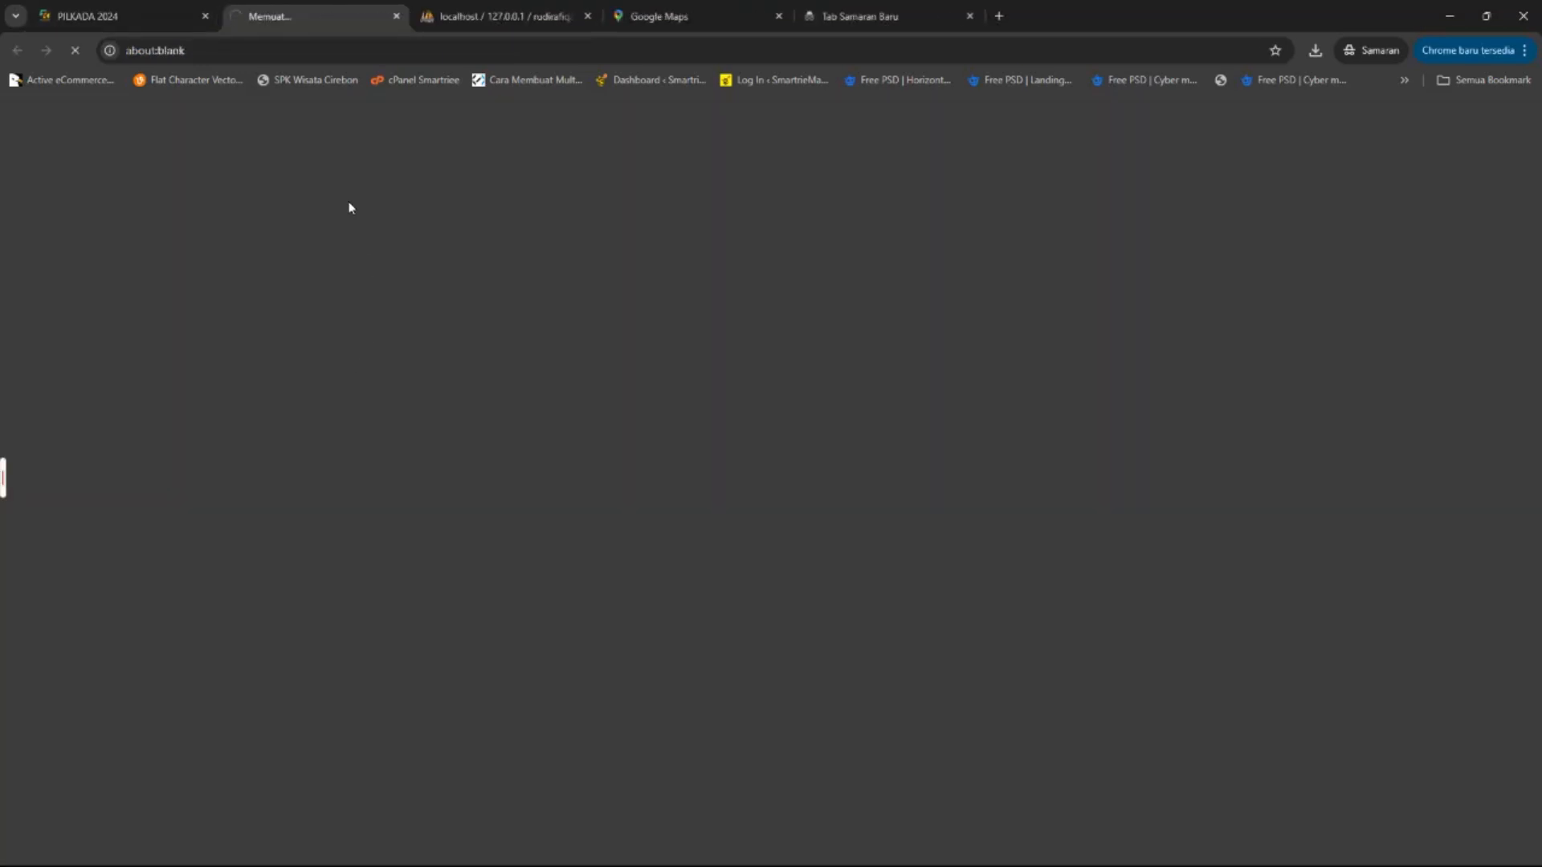
{"action": "left_click", "coordinate": [117, 14]}
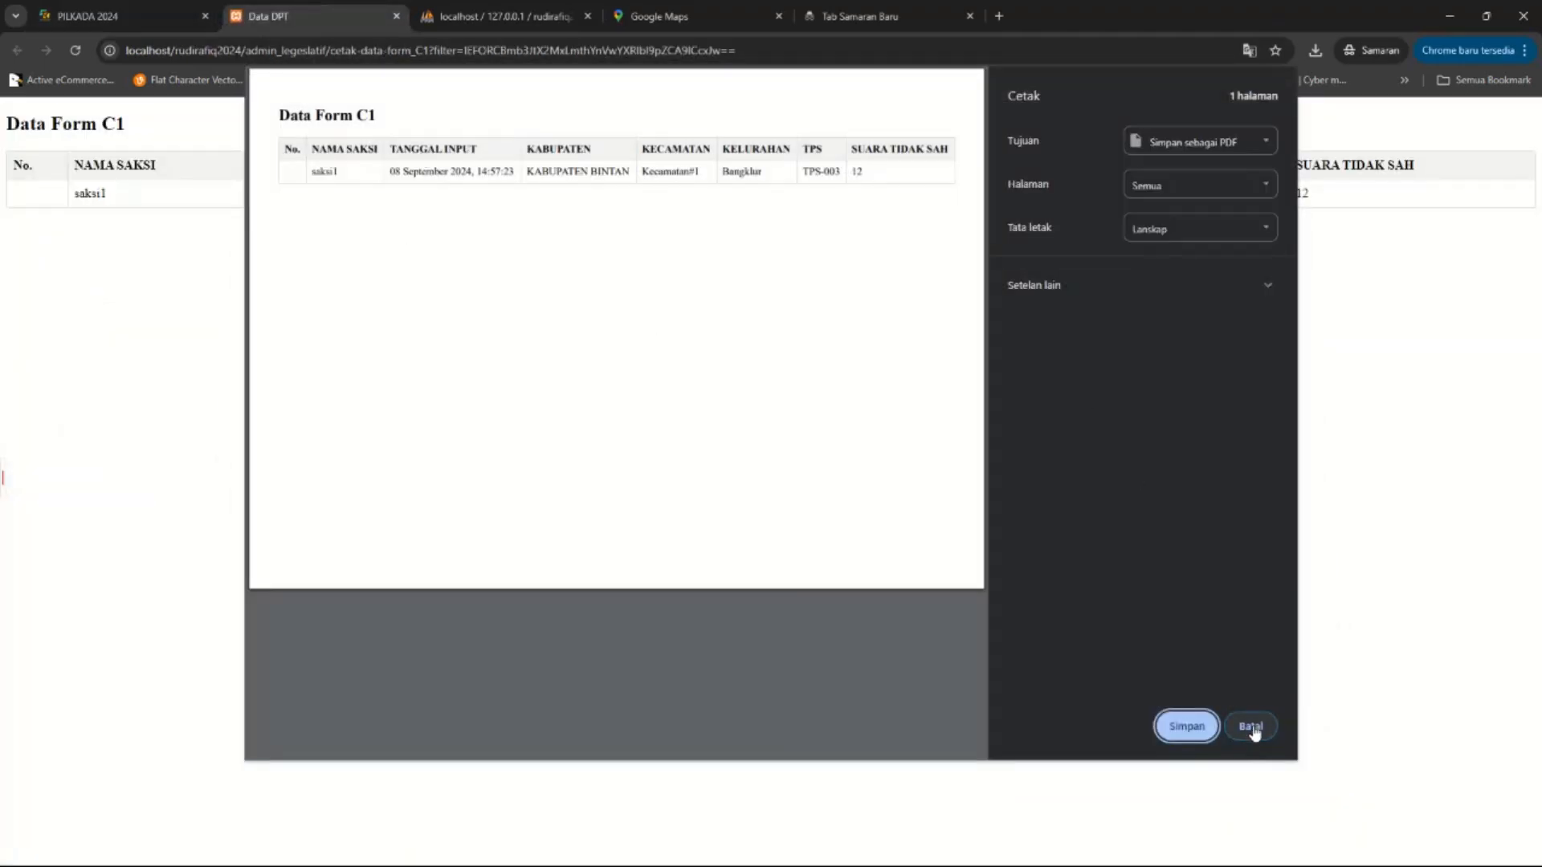
{"action": "left_click", "coordinate": [1252, 726]}
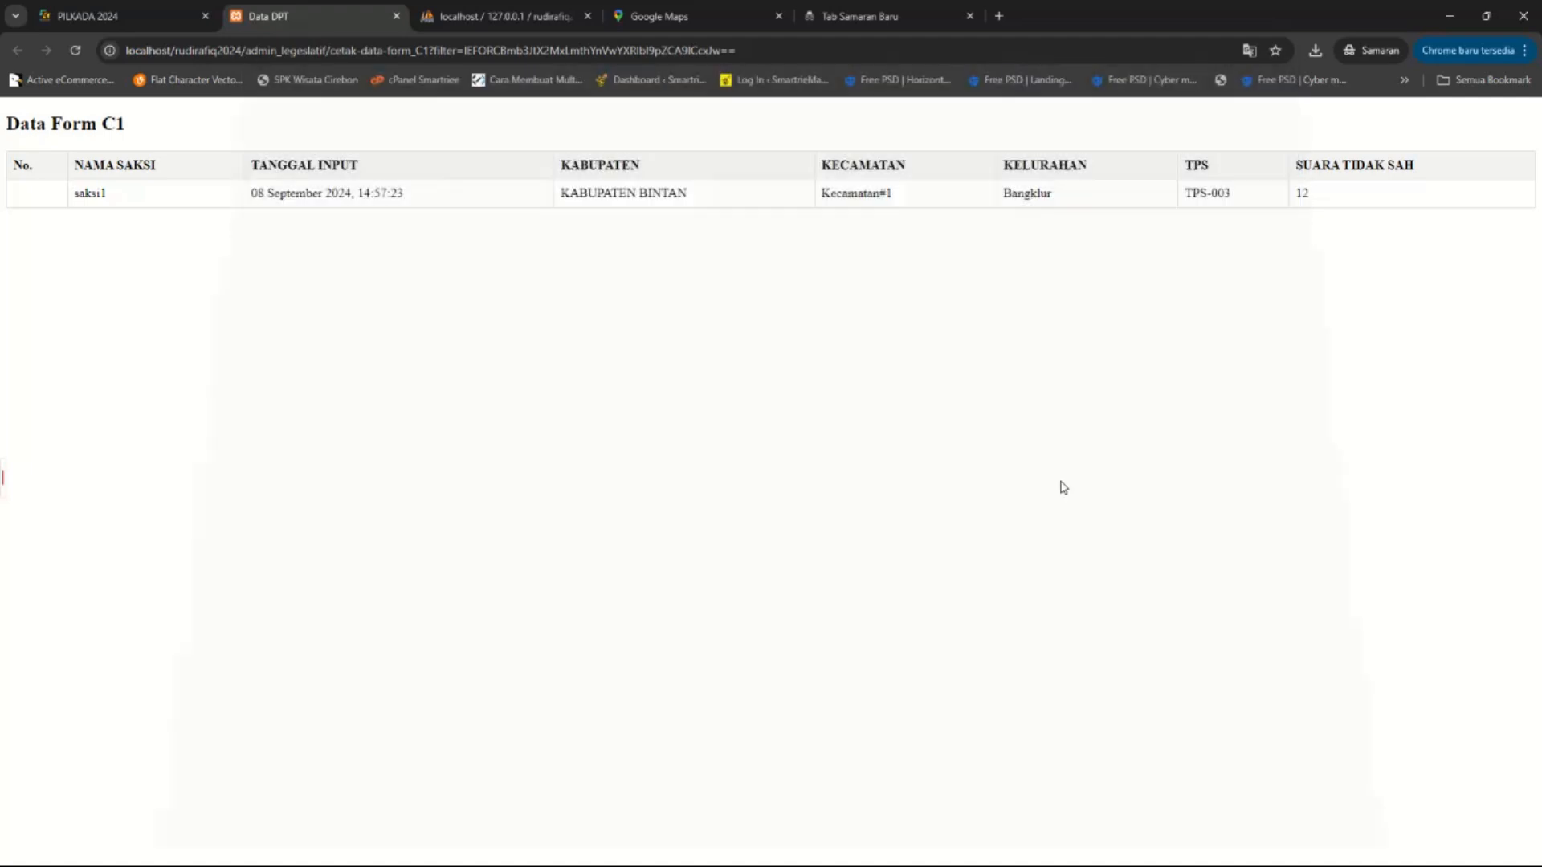
{"action": "left_click", "coordinate": [125, 14]}
{"action": "left_click", "coordinate": [396, 16]}
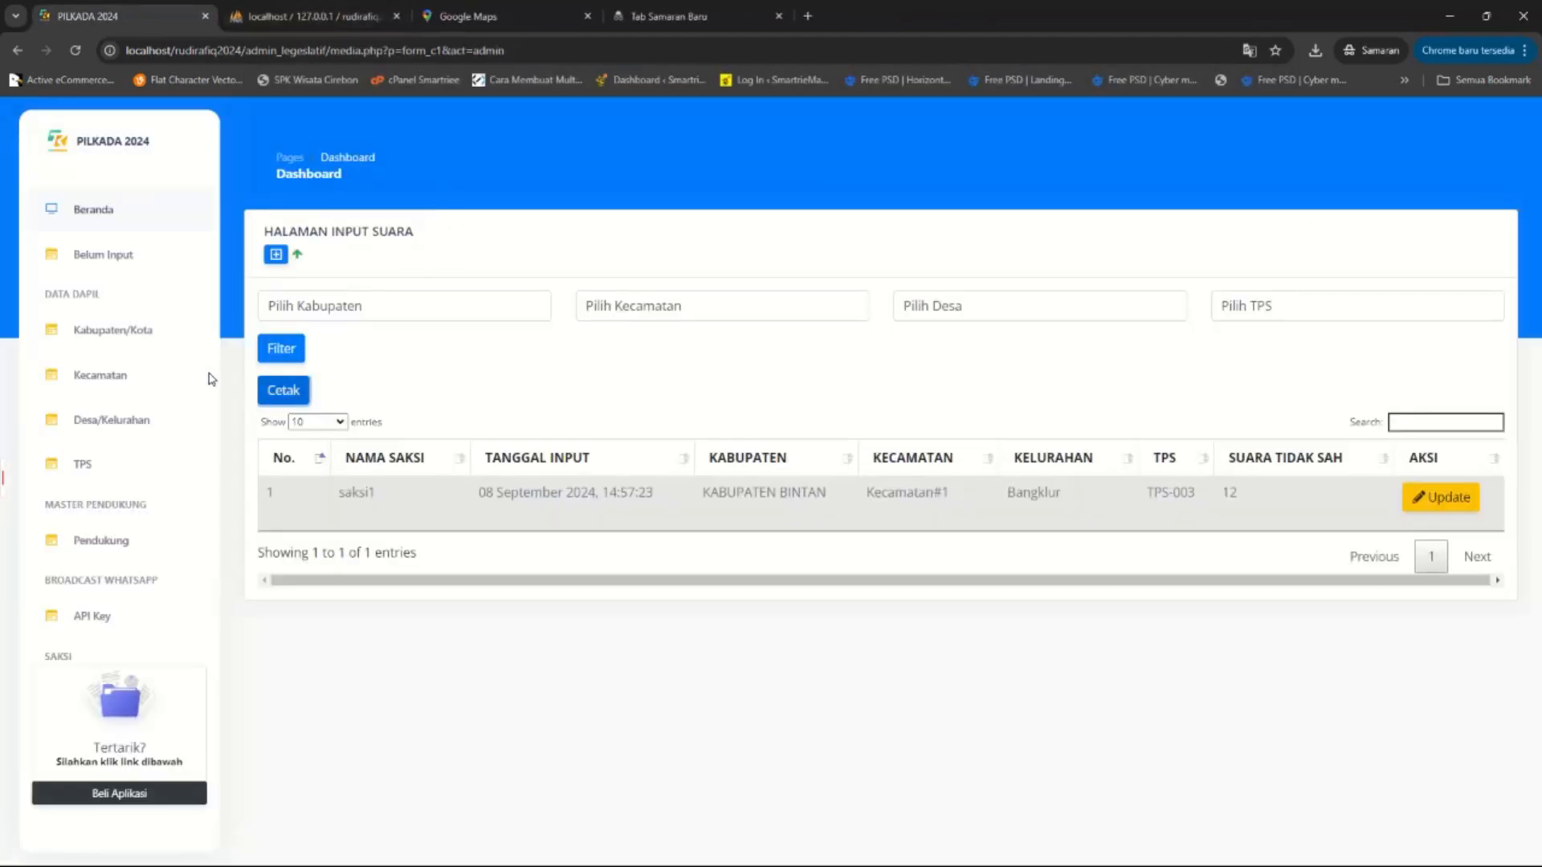
{"action": "scroll", "coordinate": [127, 438], "scroll_direction": "down", "scroll_amount": 1}
Open the real-count recap with pie chart and review its 0.00% share and 3 TPS.
{"action": "scroll", "coordinate": [128, 438], "scroll_direction": "down", "scroll_amount": 2}
{"action": "left_click", "coordinate": [128, 578]}
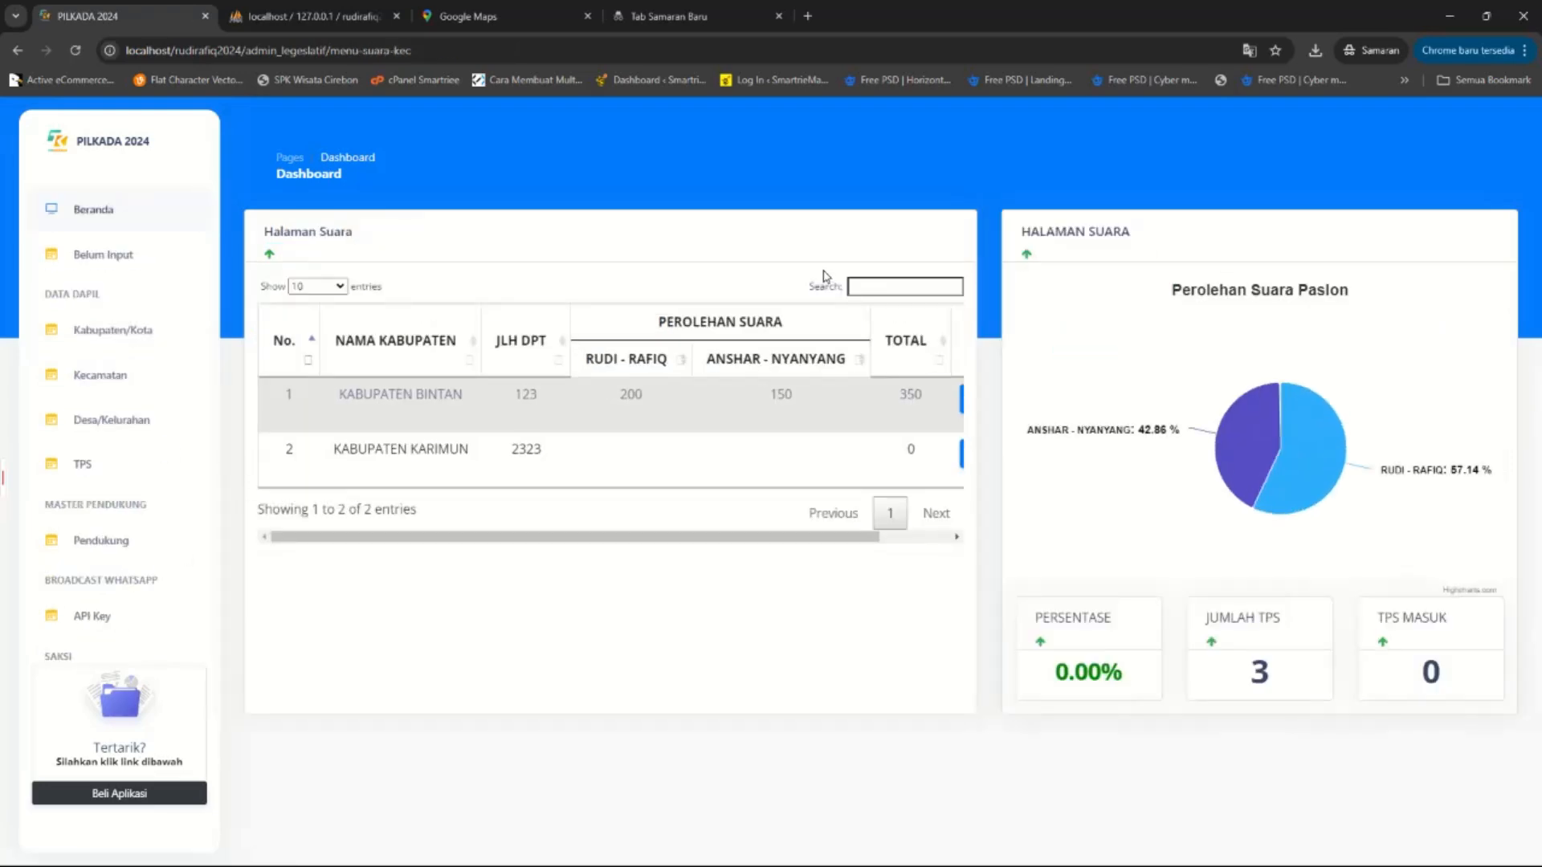
{"action": "mouse_move", "coordinate": [1239, 450]}
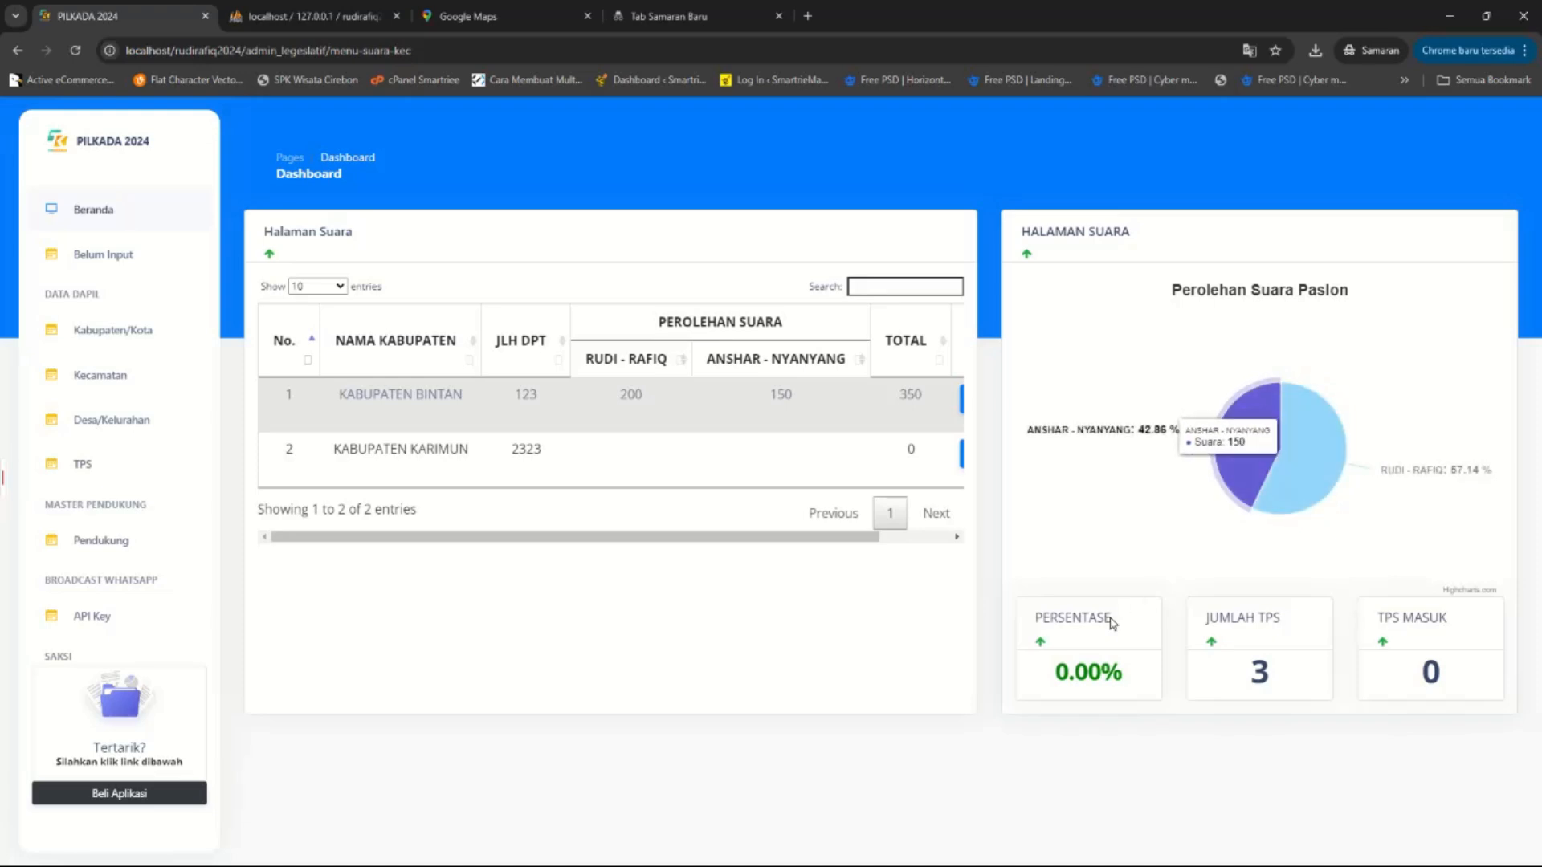
{"action": "left_click_drag", "start_coordinate": [1037, 675], "coordinate": [1127, 677]}
{"action": "left_click", "coordinate": [1127, 677]}
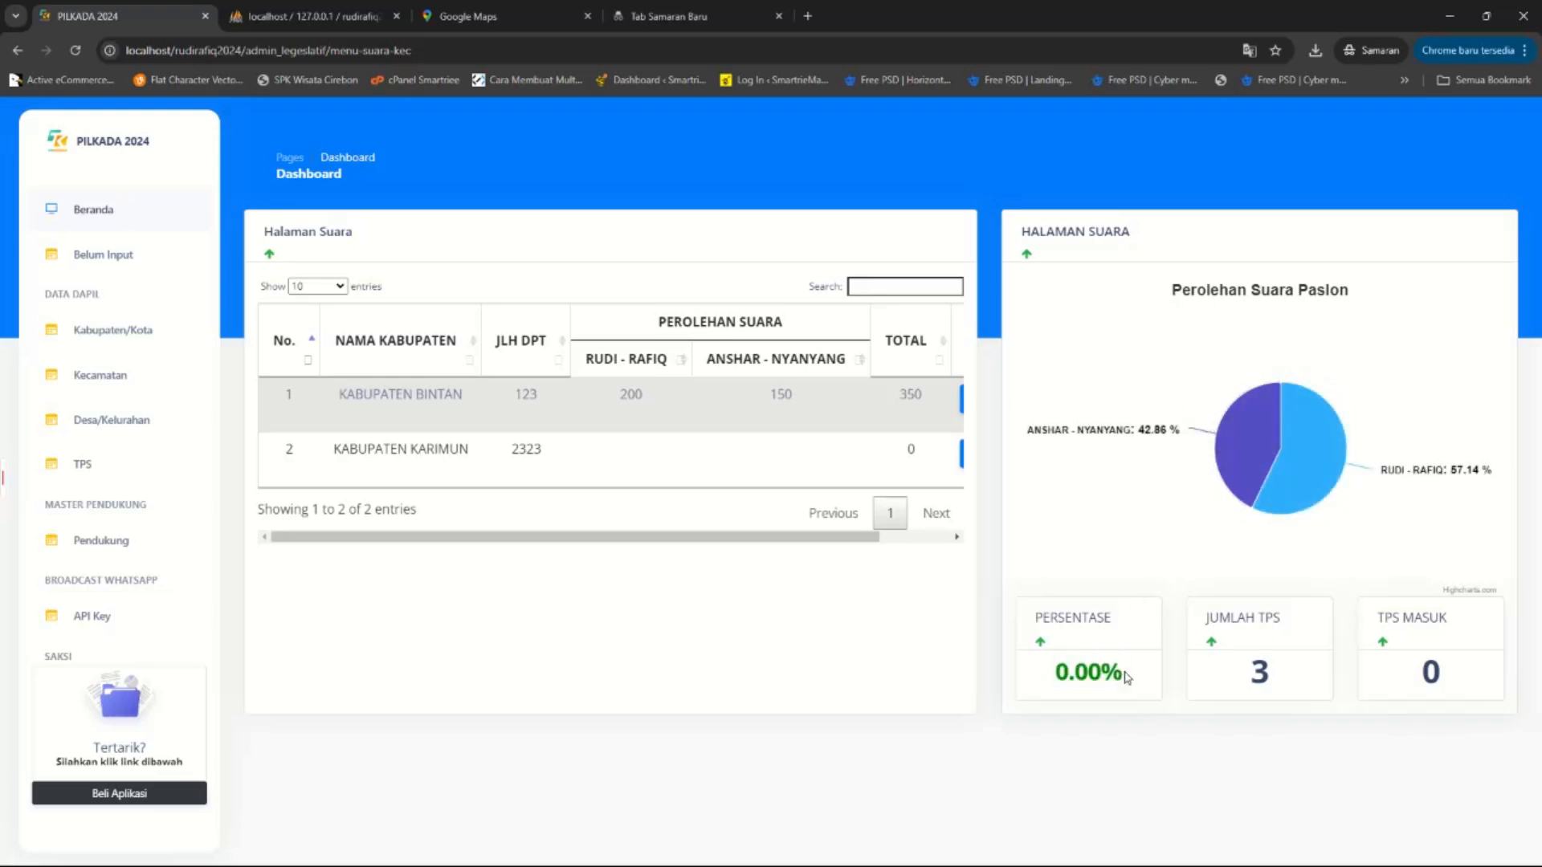
{"action": "double_click", "coordinate": [1297, 678]}
{"action": "left_click_drag", "start_coordinate": [823, 537], "coordinate": [927, 540]}
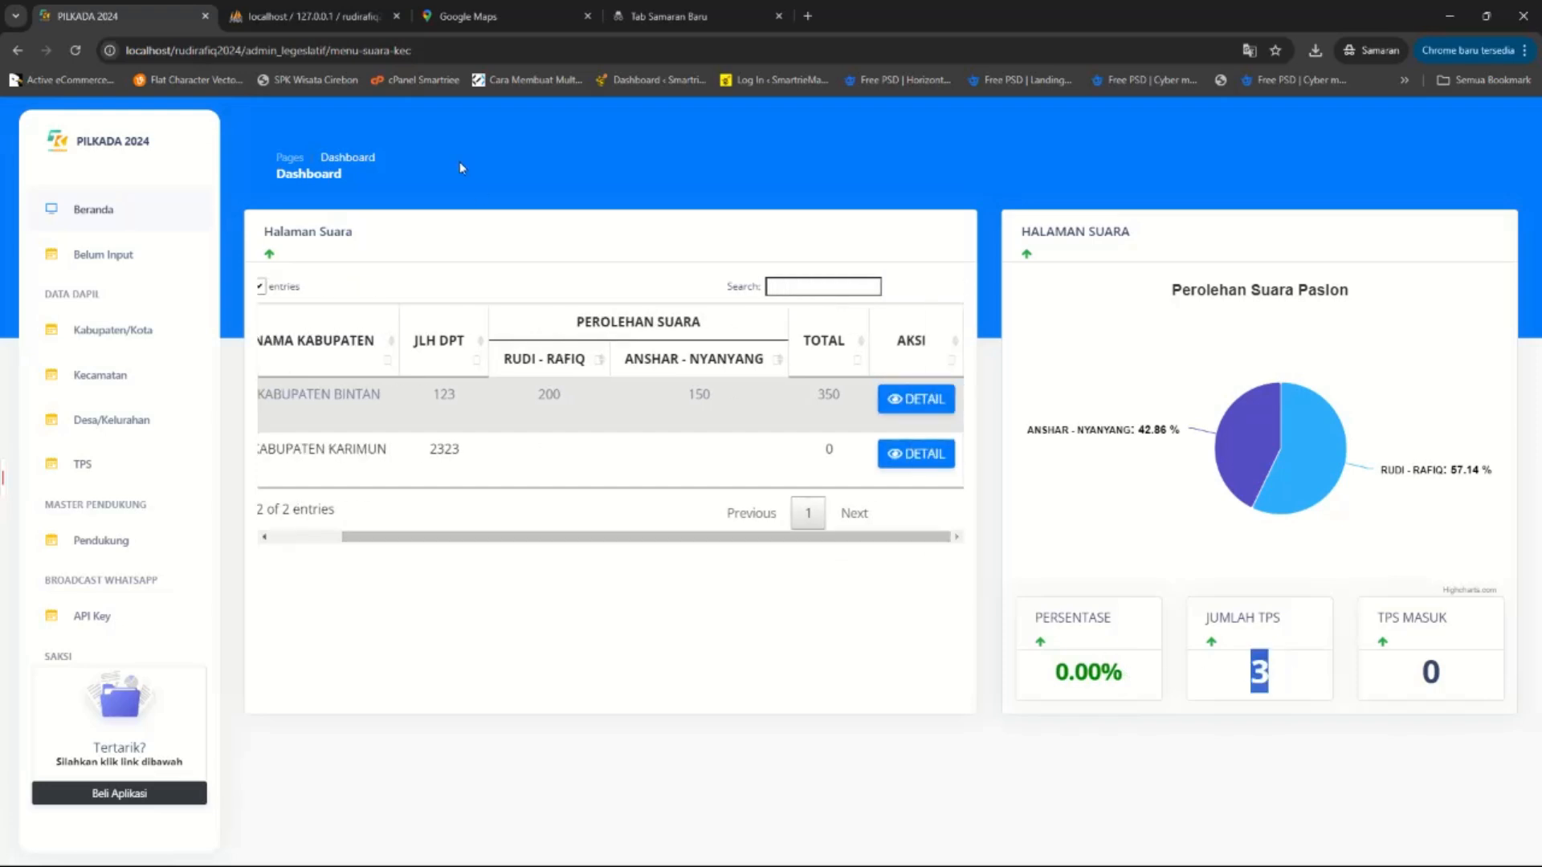
{"action": "left_click", "coordinate": [312, 16]}
{"action": "left_click", "coordinate": [121, 16]}
Drill from Kabupaten Bintan through Kecamatan#1 to Bangklur, checking TPS-003's total of 350.
{"action": "left_click", "coordinate": [926, 402]}
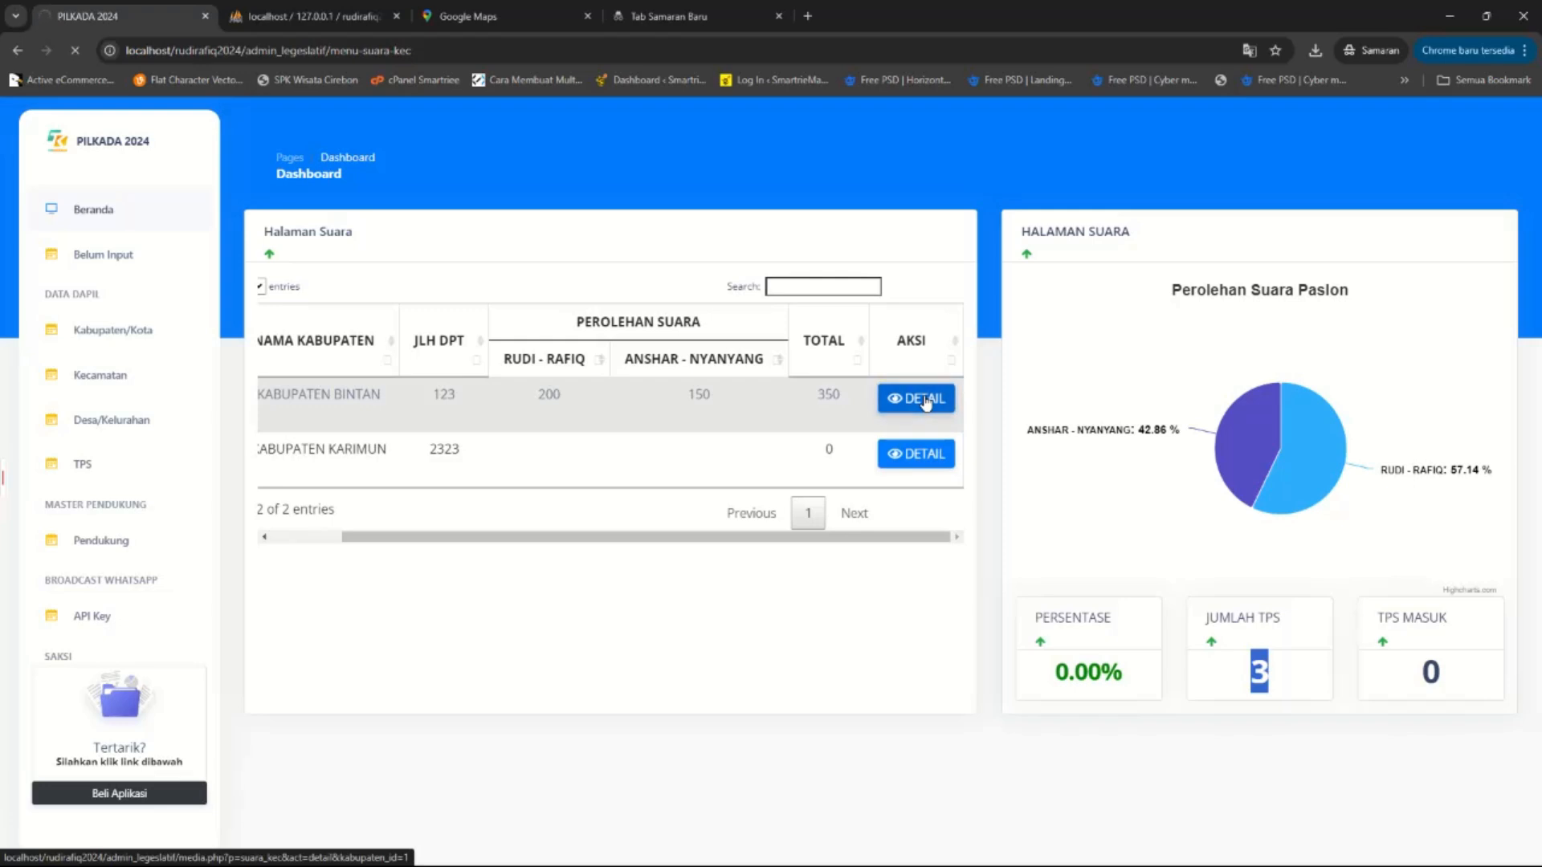
{"action": "mouse_move", "coordinate": [1266, 455]}
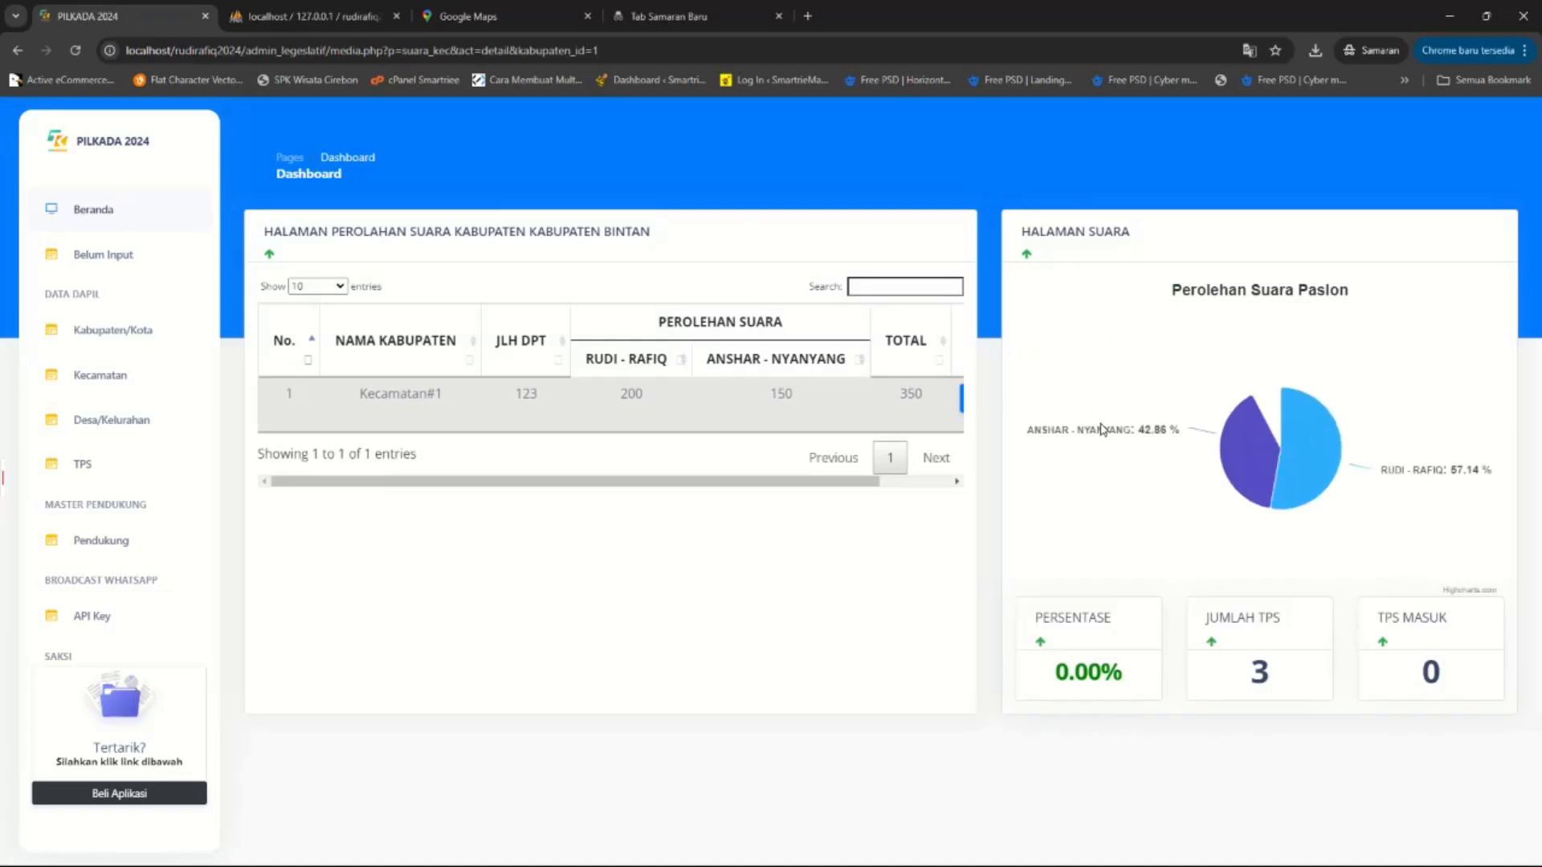
{"action": "left_click_drag", "start_coordinate": [771, 481], "coordinate": [867, 438]}
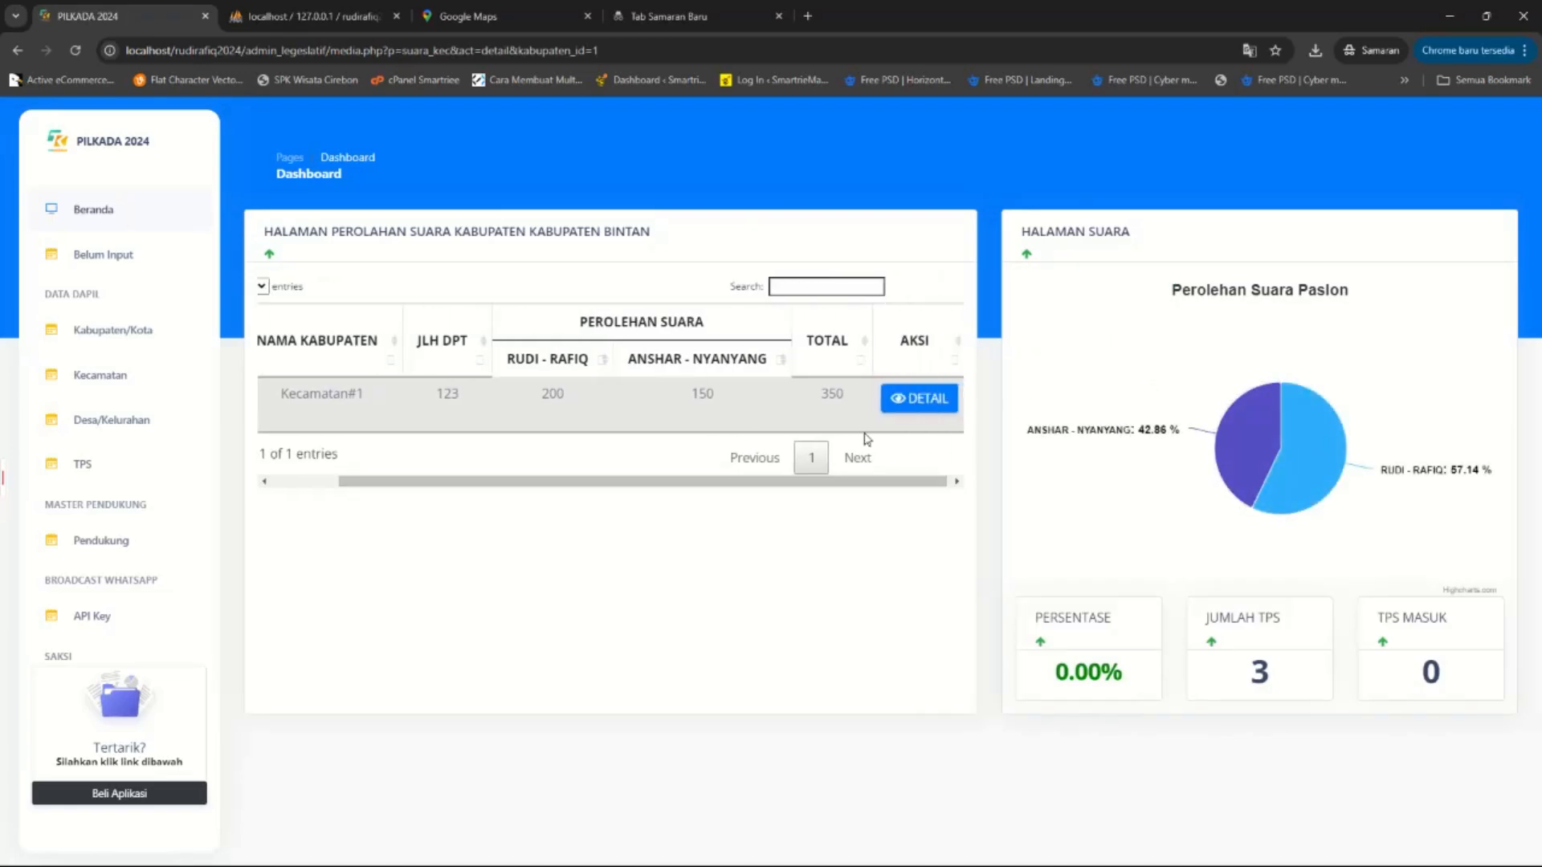
{"action": "left_click", "coordinate": [913, 399]}
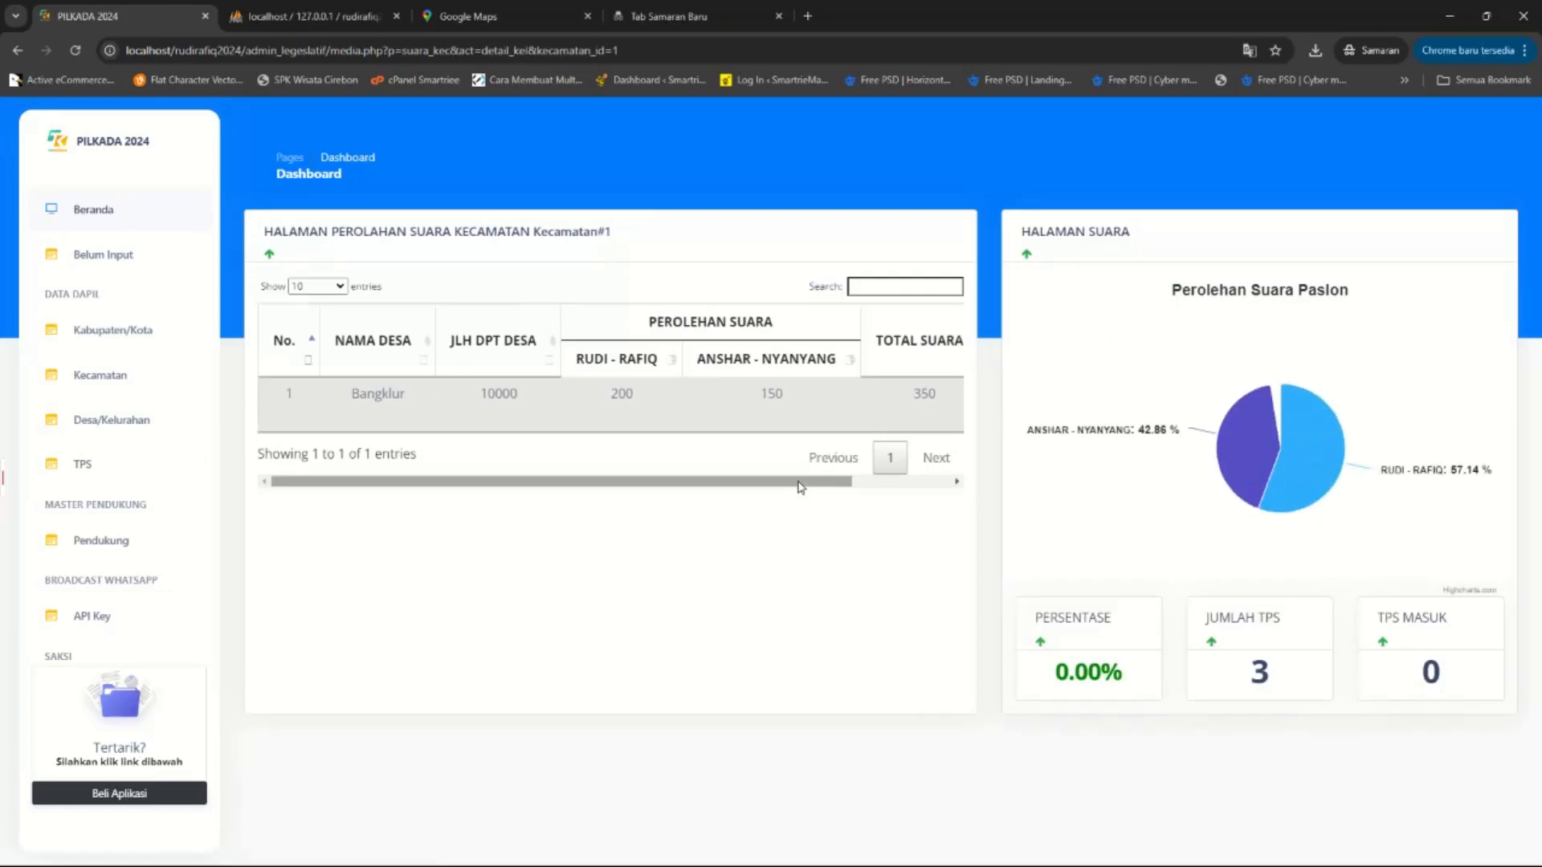
{"action": "left_click_drag", "start_coordinate": [799, 483], "coordinate": [906, 441]}
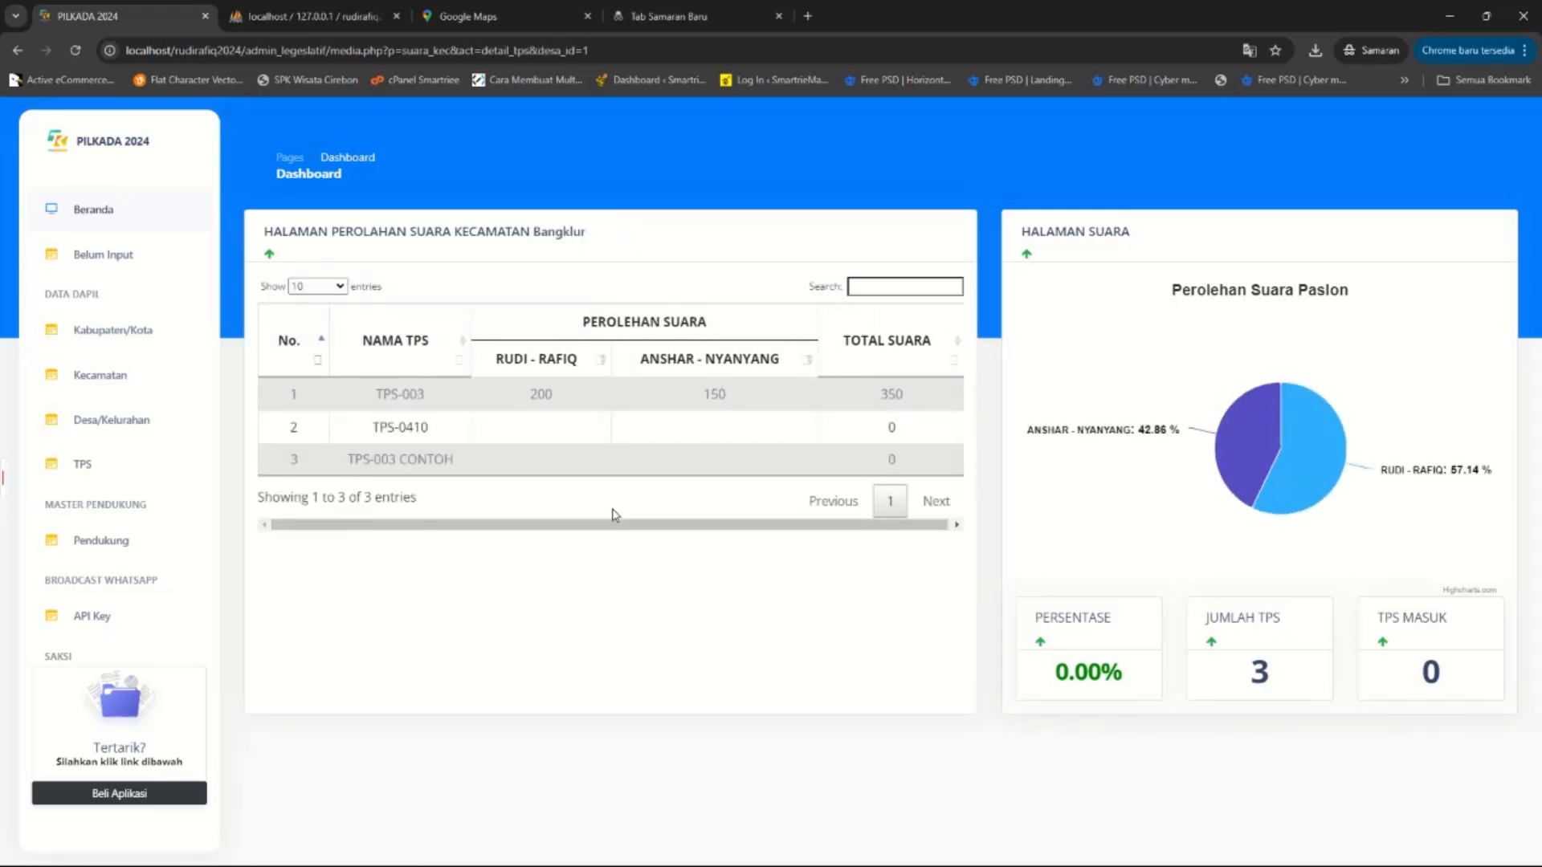
{"action": "left_click_drag", "start_coordinate": [602, 526], "coordinate": [842, 521]}
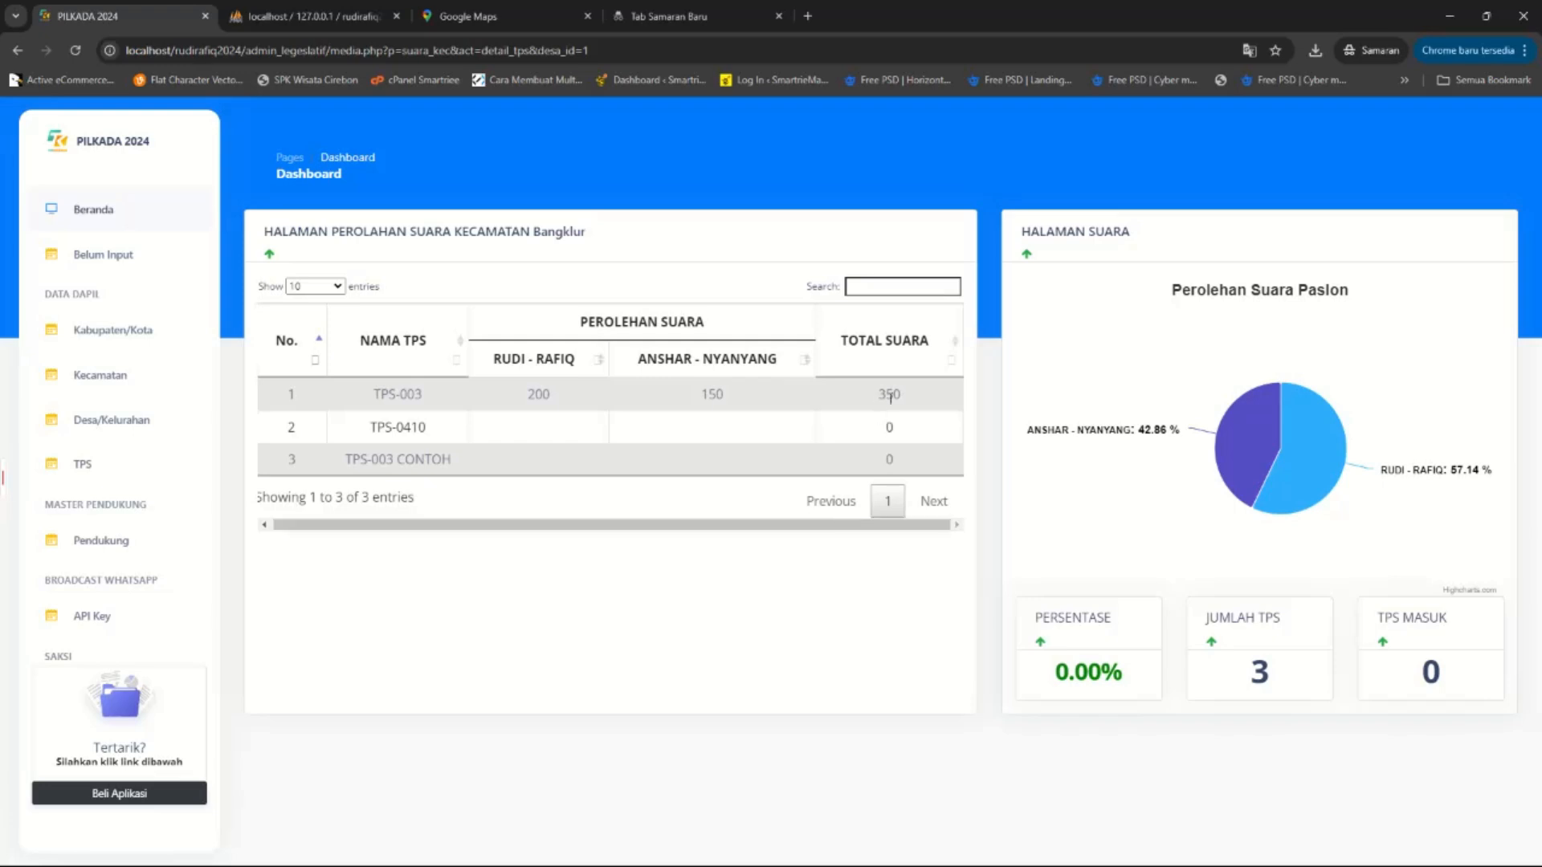
{"action": "left_click_drag", "start_coordinate": [872, 401], "coordinate": [932, 406]}
{"action": "left_click", "coordinate": [994, 502]}
{"action": "scroll", "coordinate": [180, 540], "scroll_direction": "down", "scroll_amount": 4}
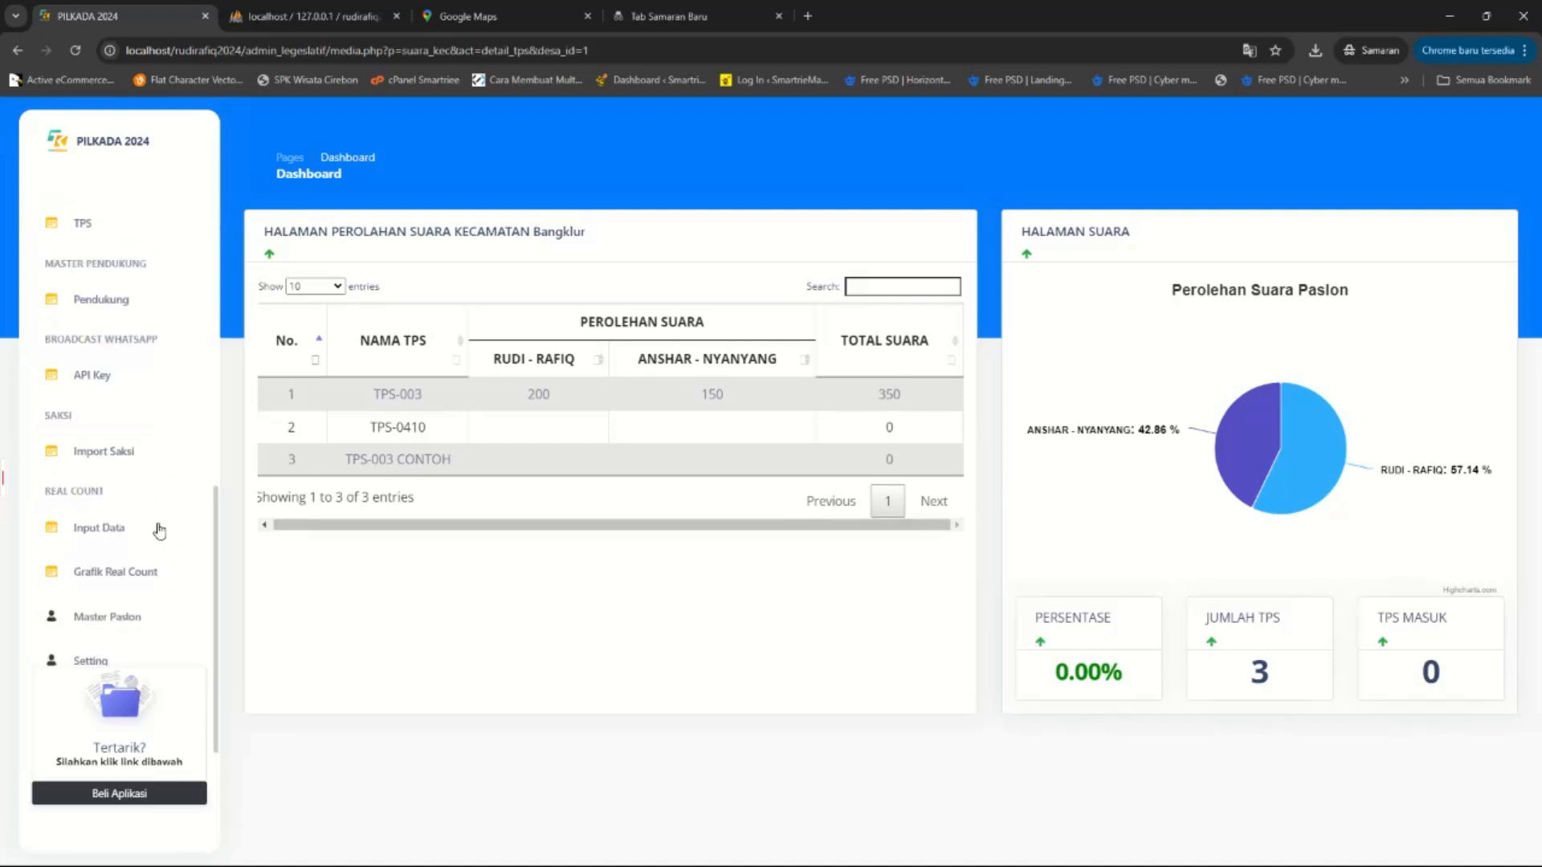
{"action": "scroll", "coordinate": [172, 527], "scroll_direction": "up", "scroll_amount": 4}
Return to the Beranda dashboard and review its vote charts.
{"action": "left_click", "coordinate": [122, 219]}
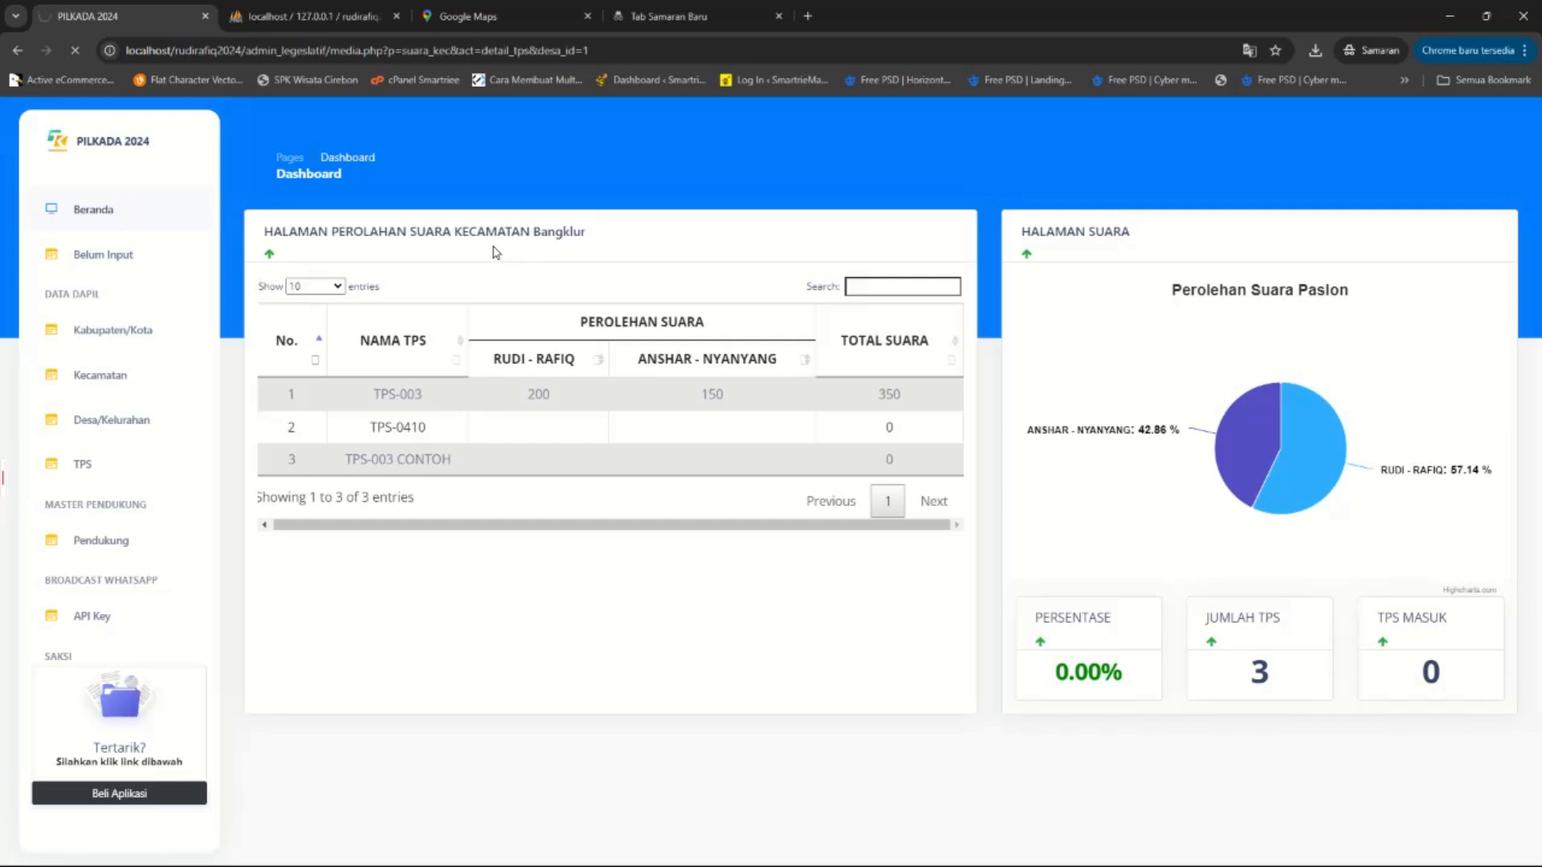
{"action": "scroll", "coordinate": [678, 522], "scroll_direction": "down", "scroll_amount": 10}
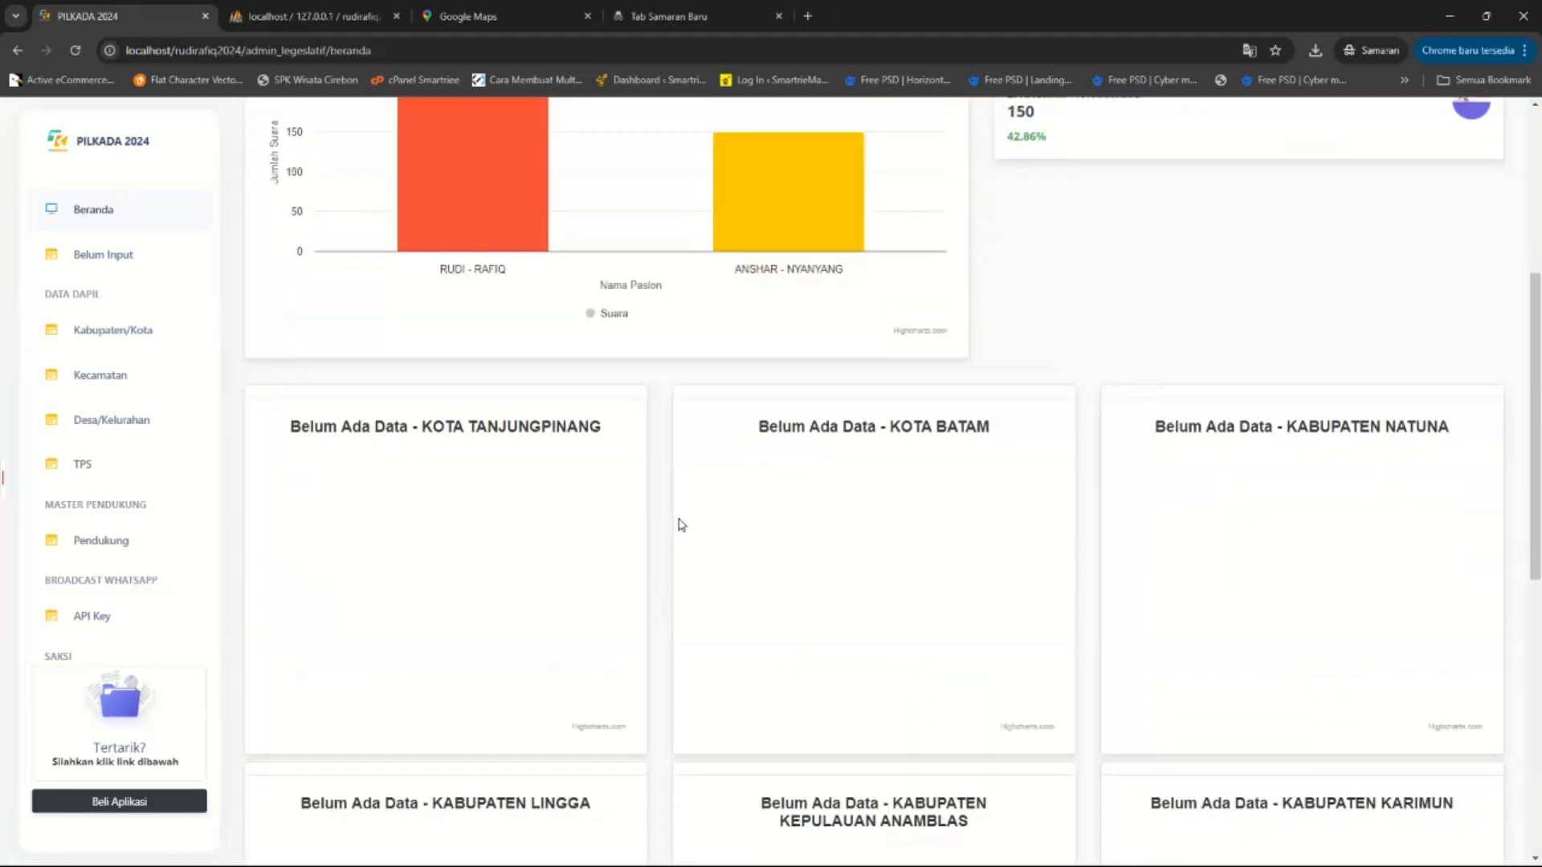
{"action": "scroll", "coordinate": [871, 472], "scroll_direction": "down", "scroll_amount": 3}
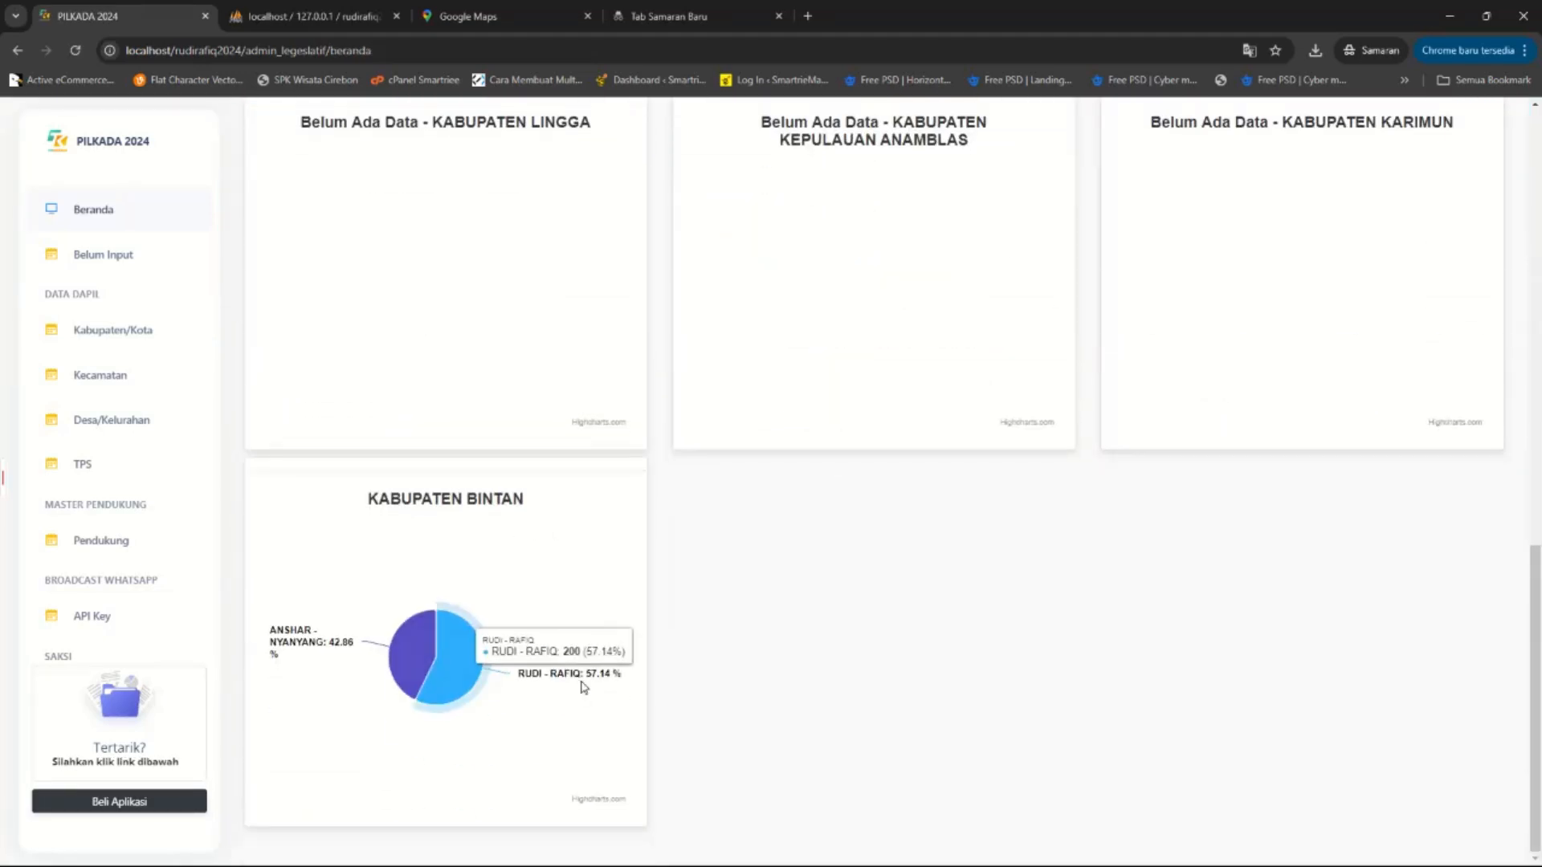
{"action": "scroll", "coordinate": [1221, 394], "scroll_direction": "up", "scroll_amount": 9}
{"action": "scroll", "coordinate": [1221, 394], "scroll_direction": "up", "scroll_amount": 4}
{"action": "left_click_drag", "start_coordinate": [1037, 375], "coordinate": [996, 378]}
{"action": "left_click_drag", "start_coordinate": [1039, 474], "coordinate": [999, 462]}
{"action": "left_click_drag", "start_coordinate": [993, 396], "coordinate": [1054, 402]}
{"action": "scroll", "coordinate": [43, 552], "scroll_direction": "down", "scroll_amount": 7}
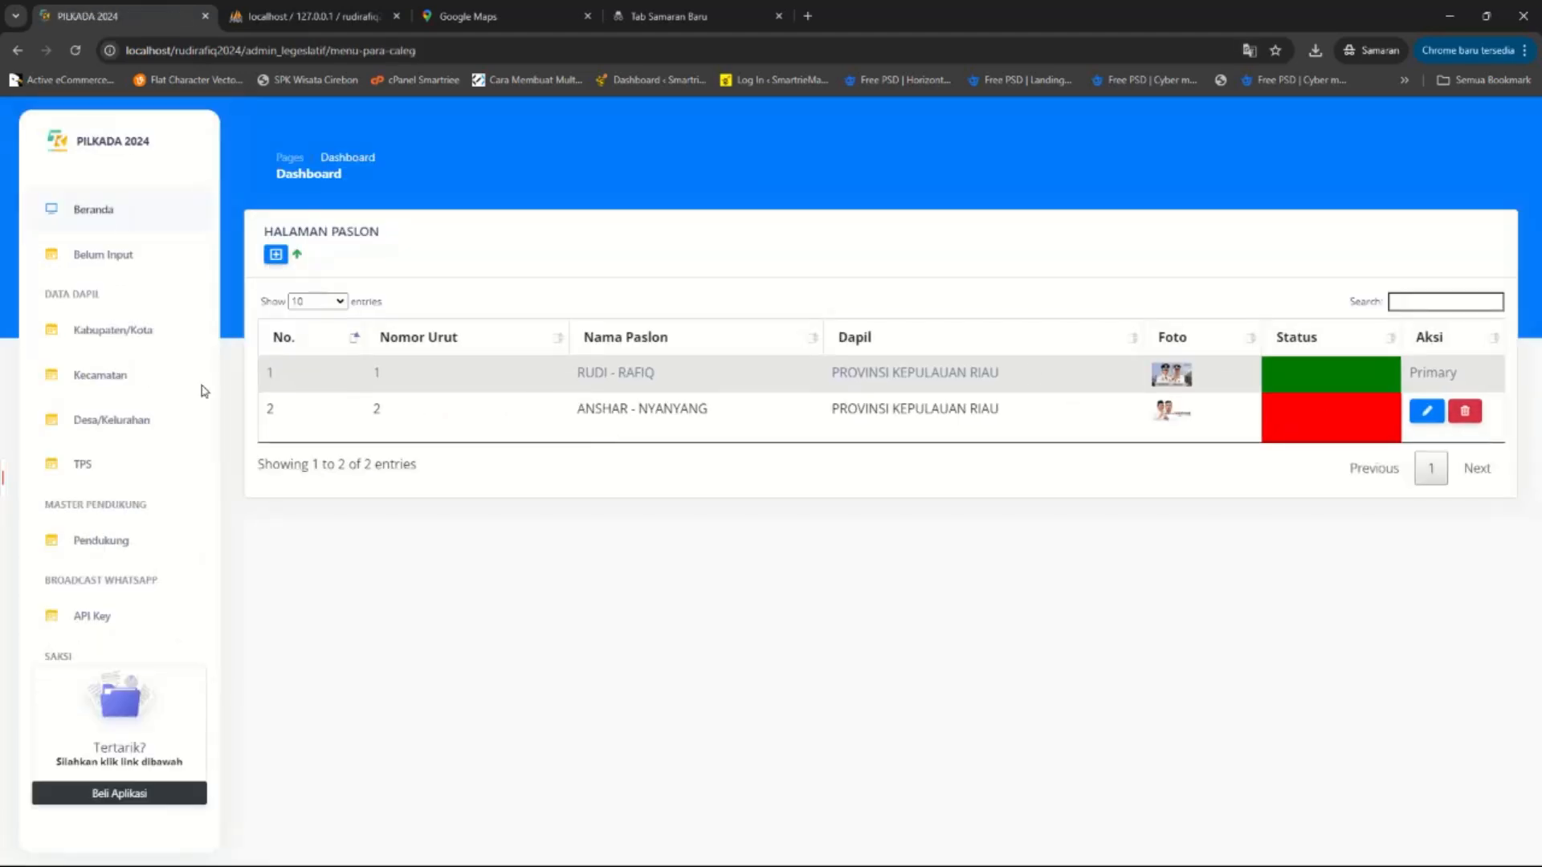
Open and scroll through the blank new candidate-pair form.
{"action": "left_click", "coordinate": [275, 253]}
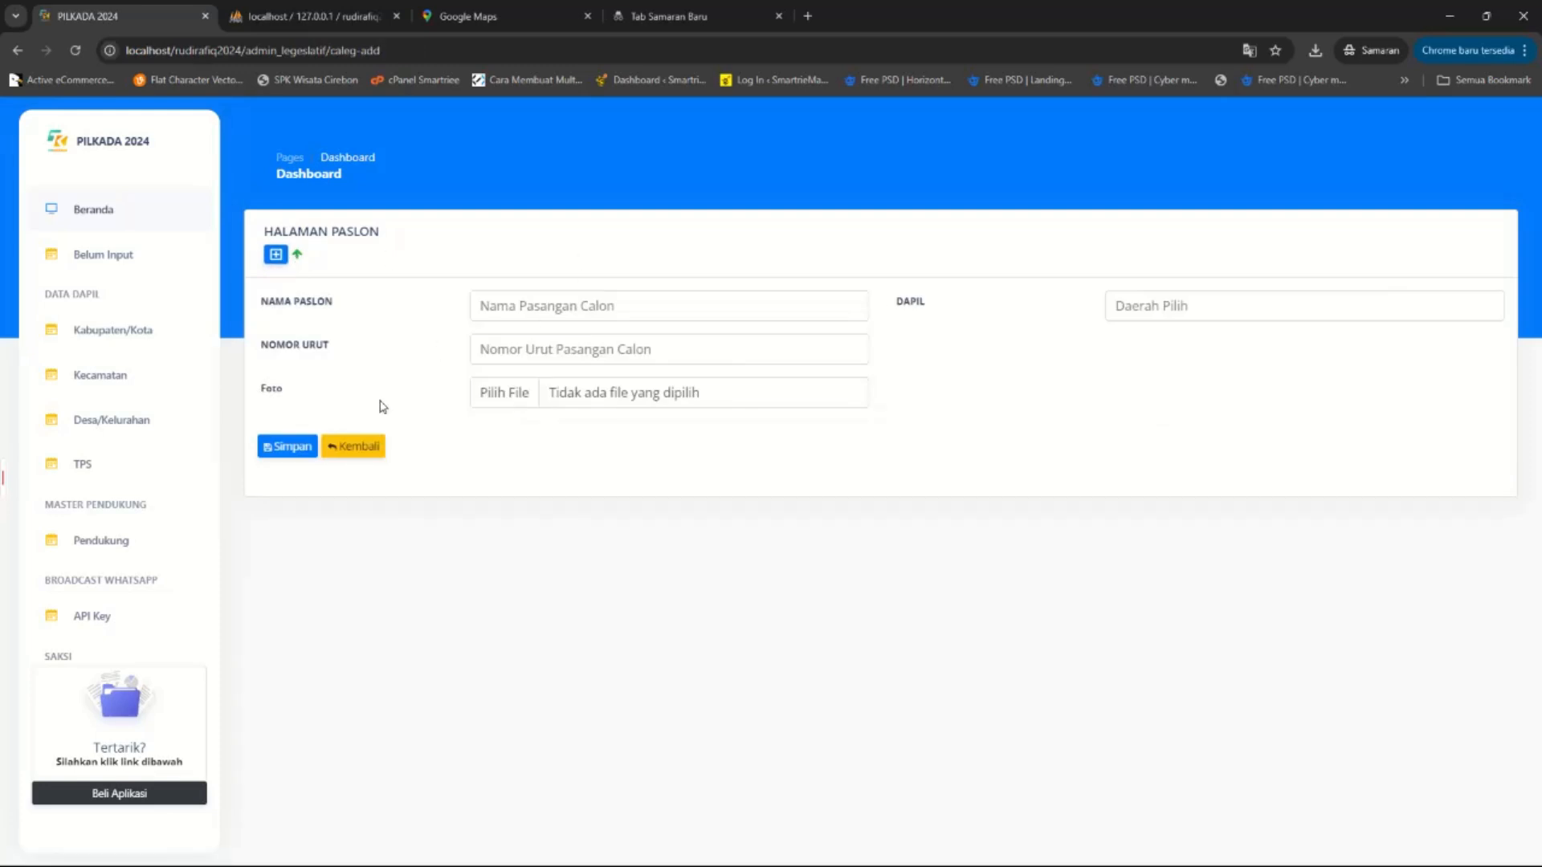
{"action": "scroll", "coordinate": [142, 575], "scroll_direction": "down", "scroll_amount": 1}
{"action": "scroll", "coordinate": [141, 575], "scroll_direction": "down", "scroll_amount": 1}
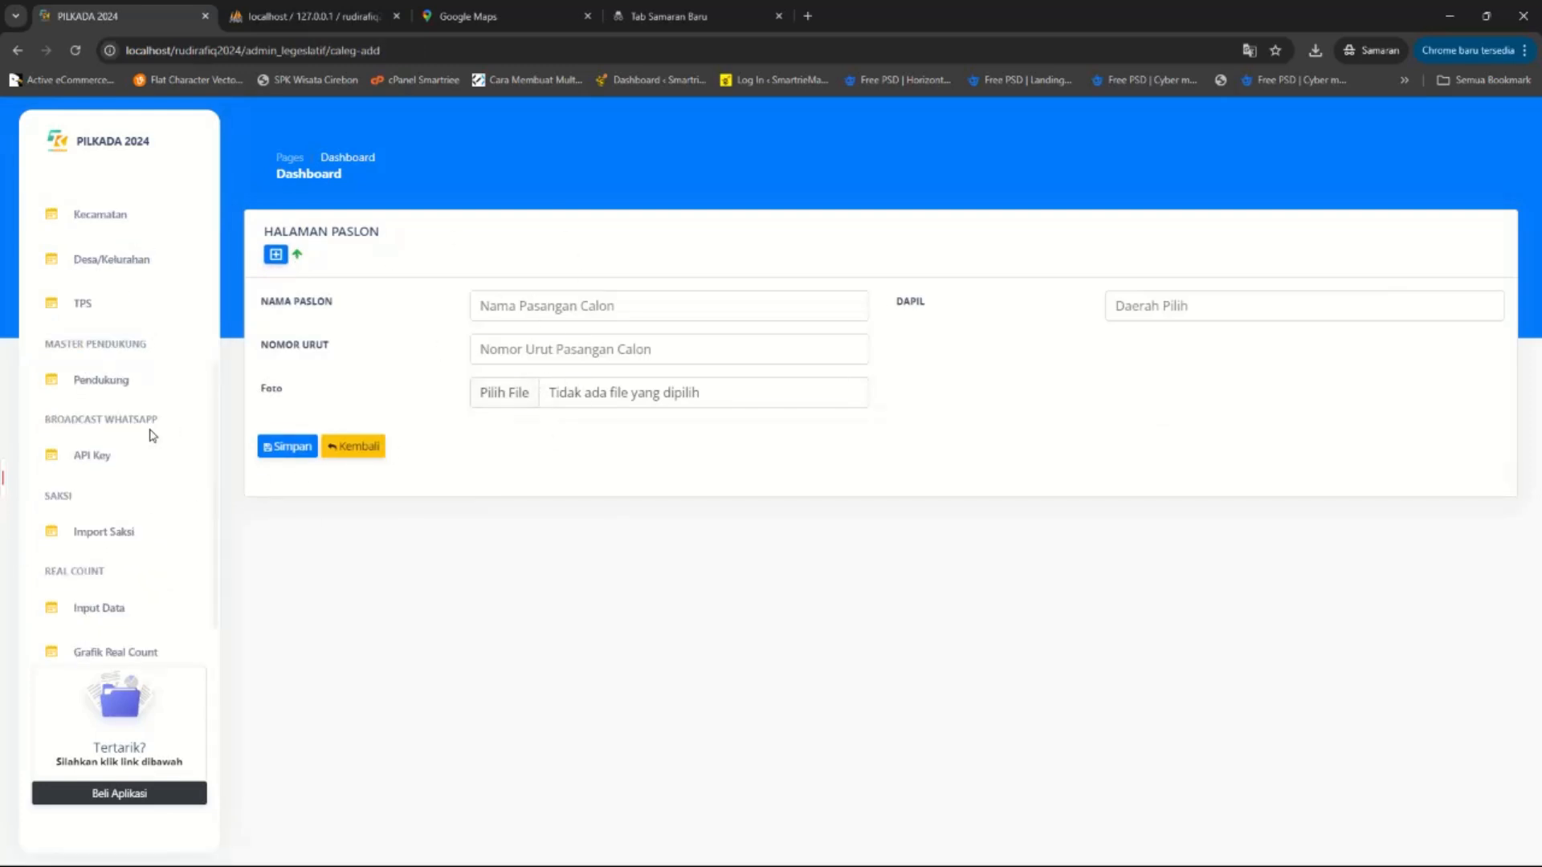
{"action": "scroll", "coordinate": [126, 578], "scroll_direction": "up", "scroll_amount": 2}
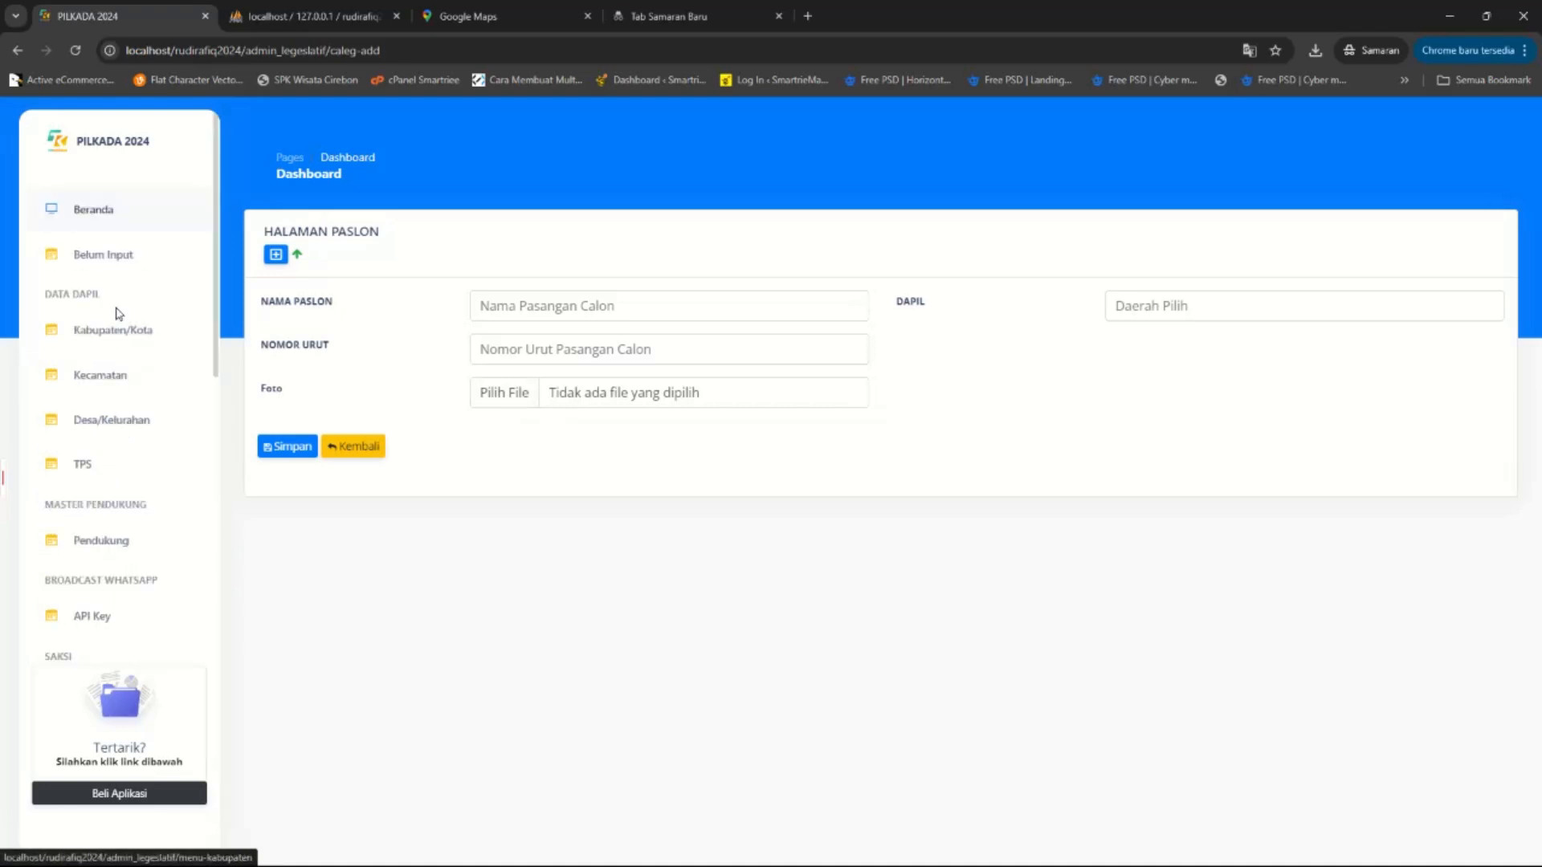
{"action": "scroll", "coordinate": [118, 602], "scroll_direction": "down", "scroll_amount": 2}
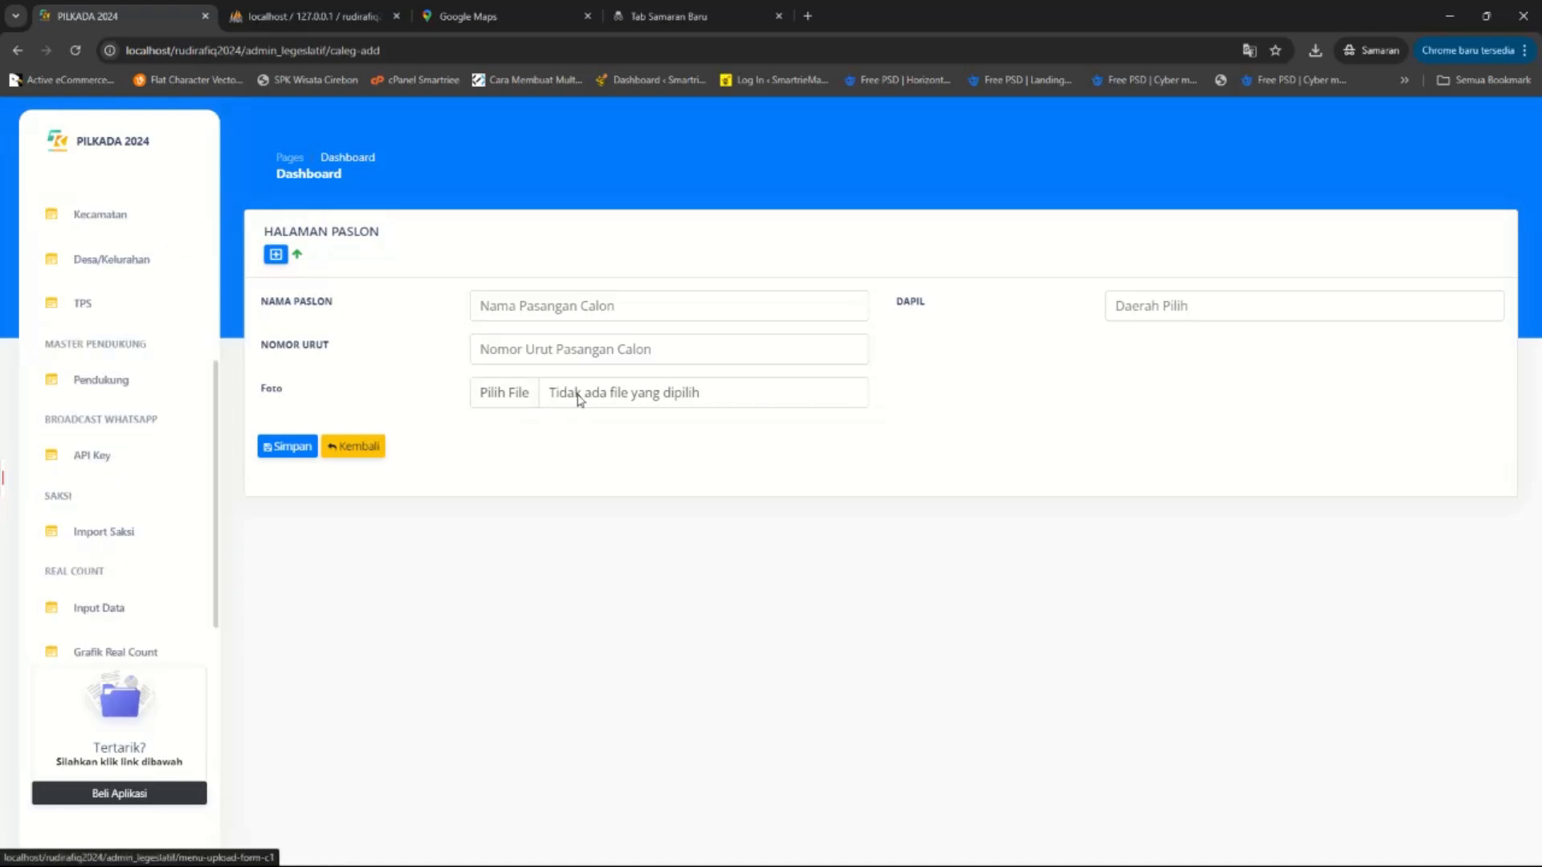
{"action": "scroll", "coordinate": [114, 492], "scroll_direction": "down", "scroll_amount": 2}
Open the Setting page and scroll through it.
{"action": "left_click", "coordinate": [107, 586]}
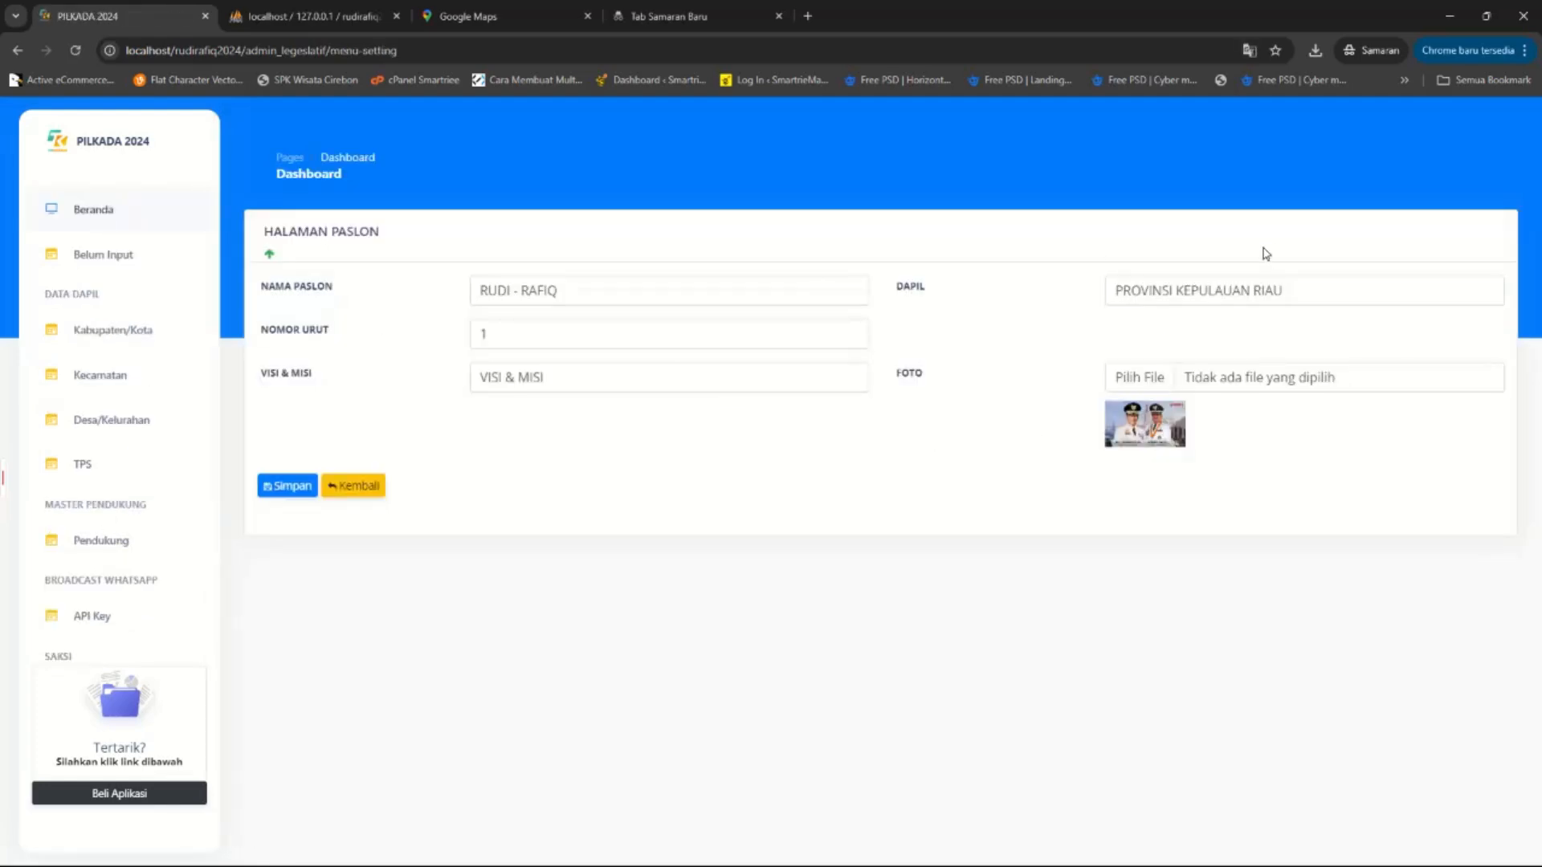
{"action": "scroll", "coordinate": [148, 592], "scroll_direction": "down", "scroll_amount": 2}
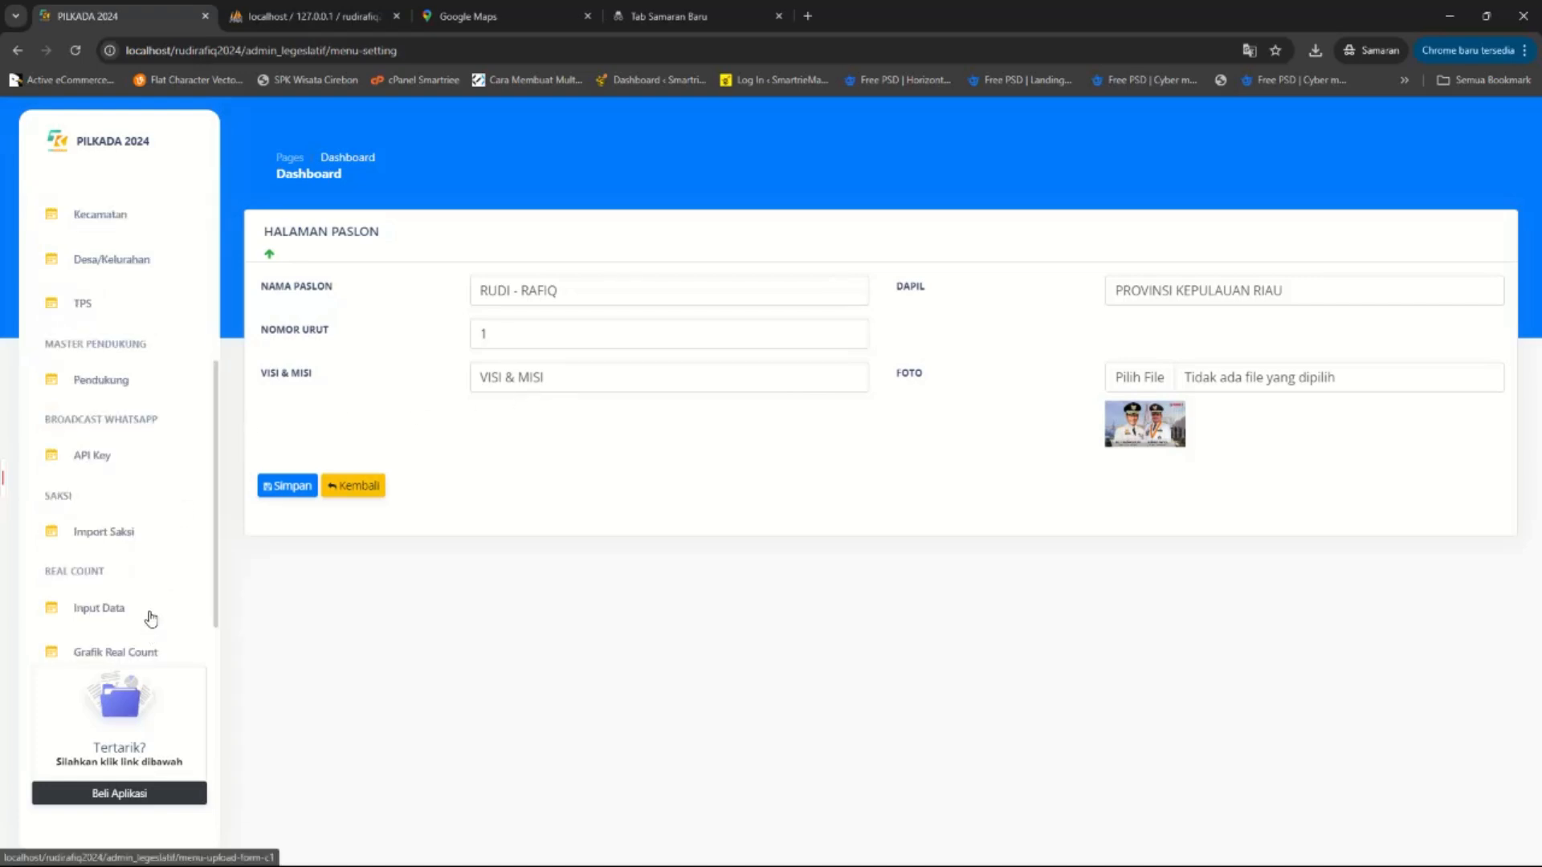
{"action": "scroll", "coordinate": [121, 450], "scroll_direction": "down", "scroll_amount": 1}
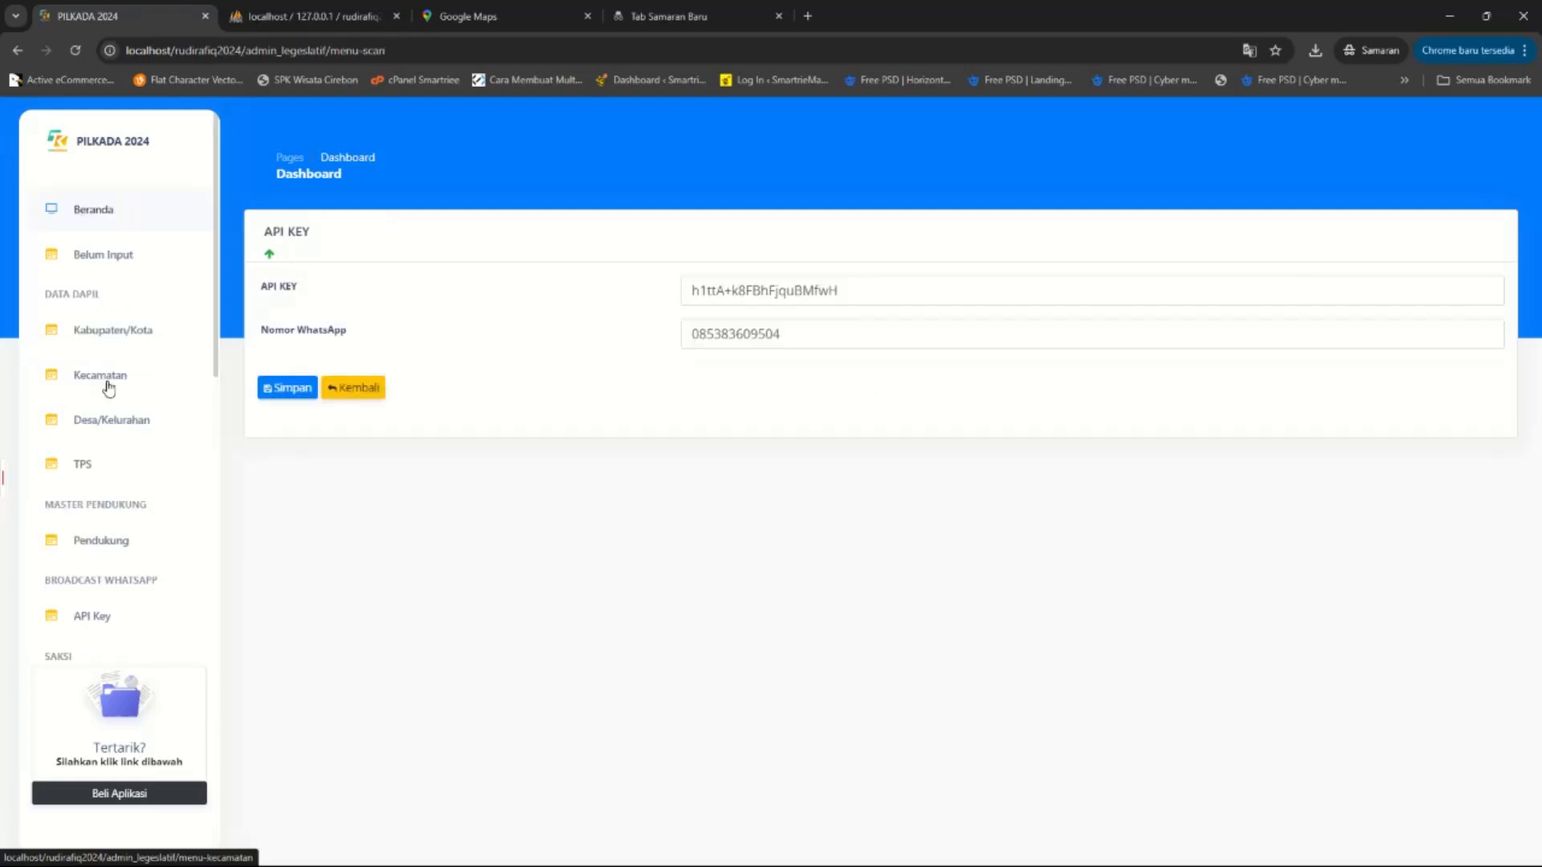
Check the stored API key, then open a blank Tambah Pendukung form and try its fields.
{"action": "left_click_drag", "start_coordinate": [841, 308], "coordinate": [789, 310]}
{"action": "left_click", "coordinate": [787, 291]}
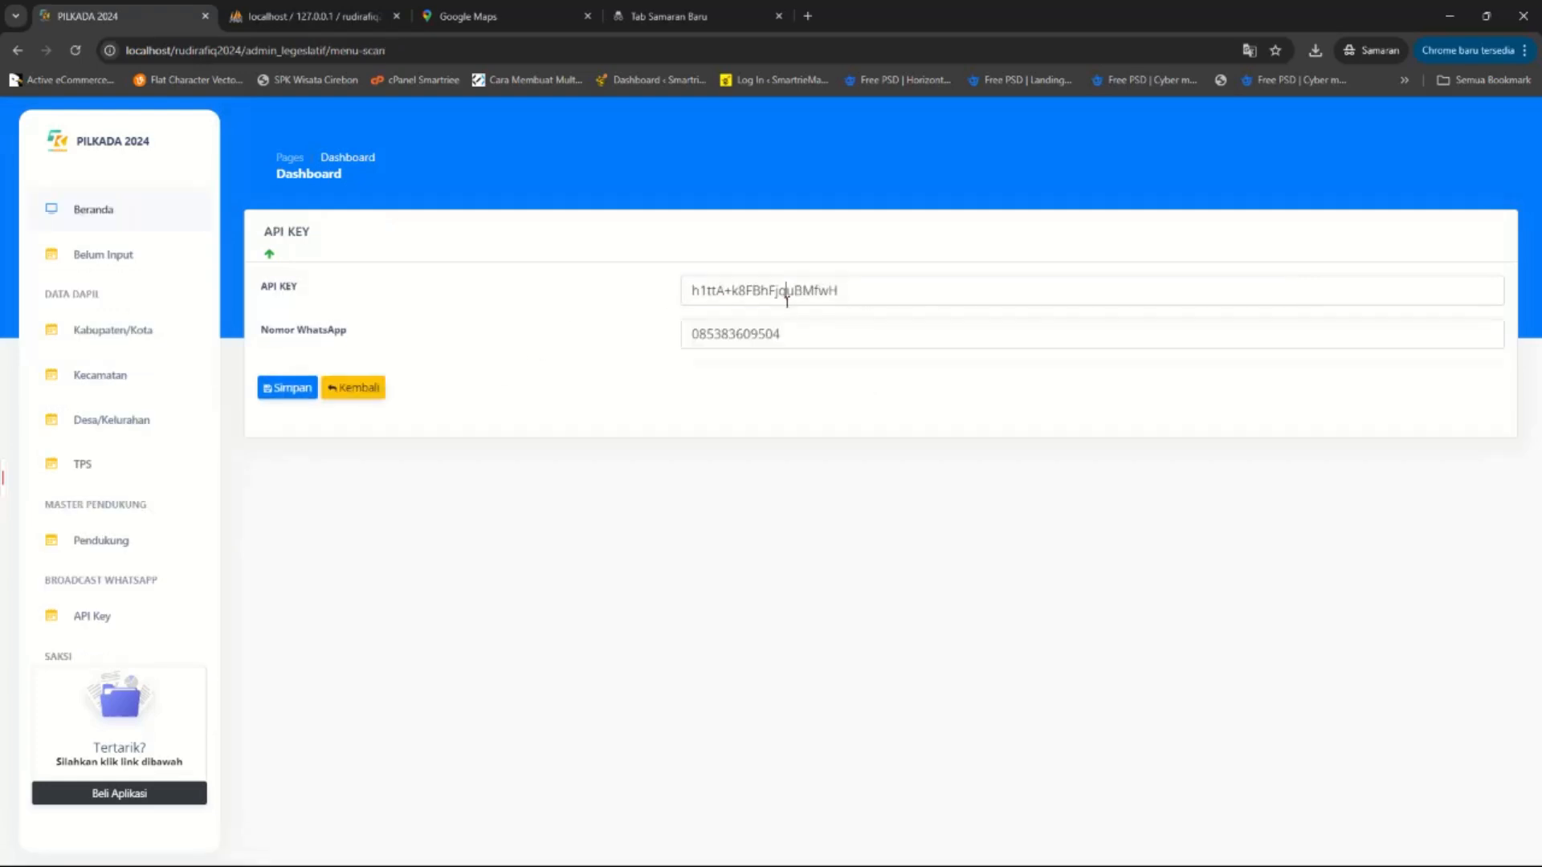
{"action": "left_click", "coordinate": [133, 551]}
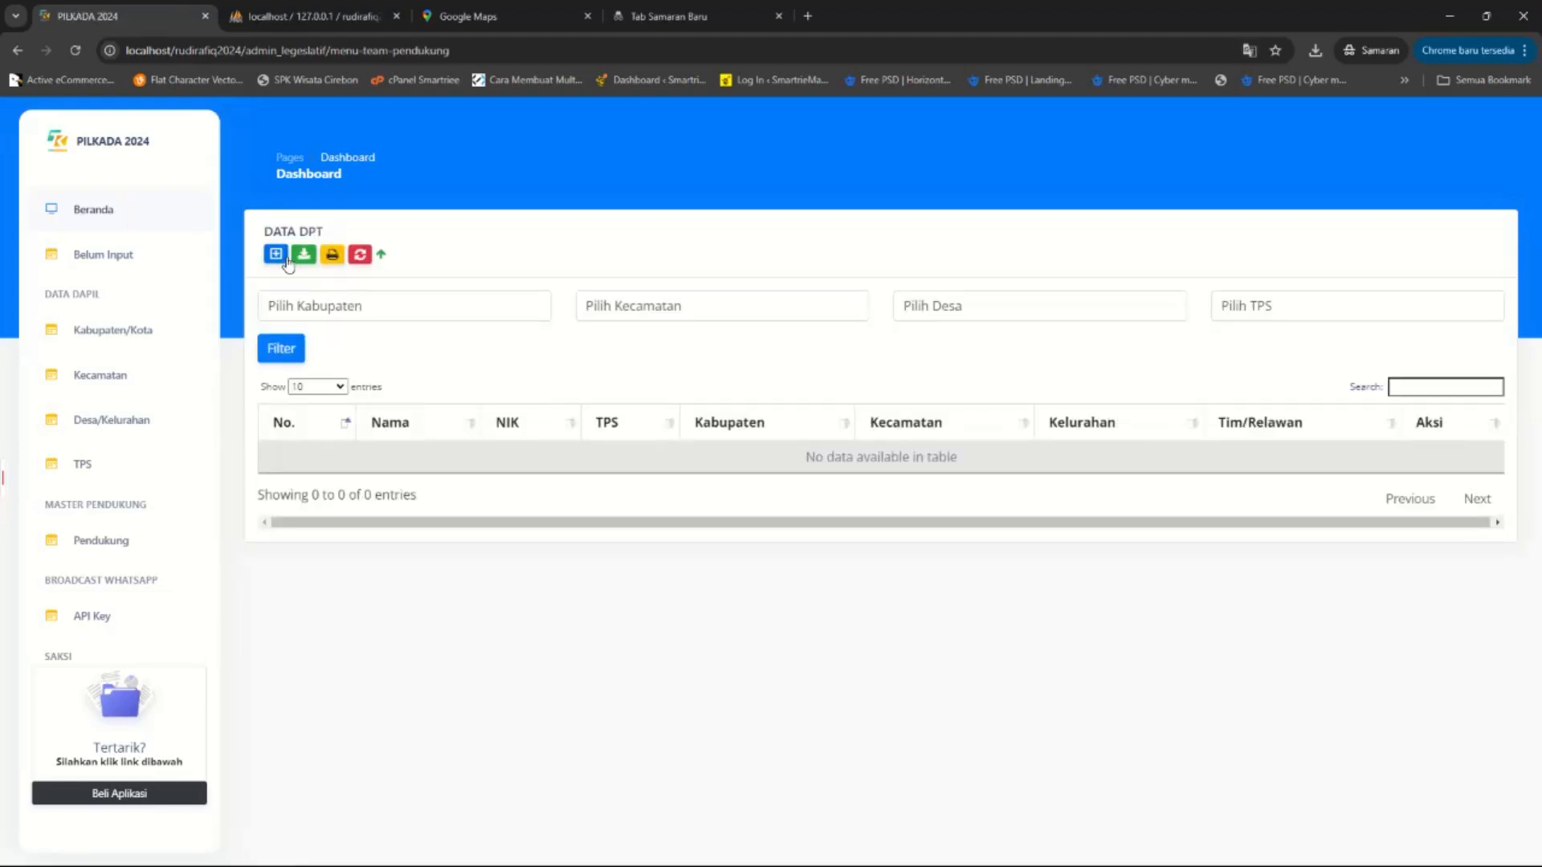
{"action": "left_click", "coordinate": [277, 256]}
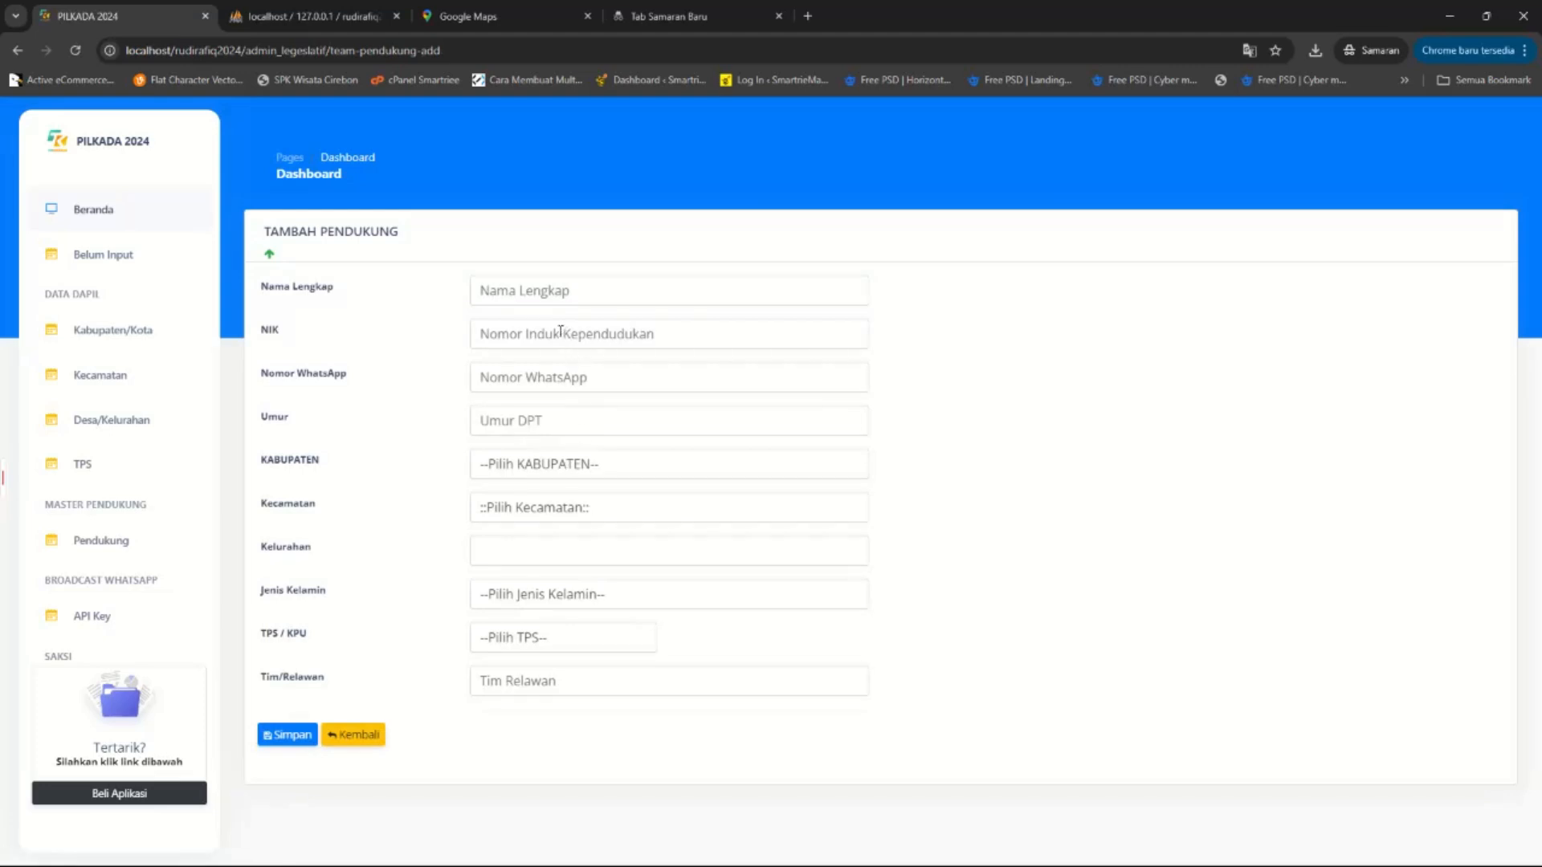
{"action": "left_click", "coordinate": [537, 375]}
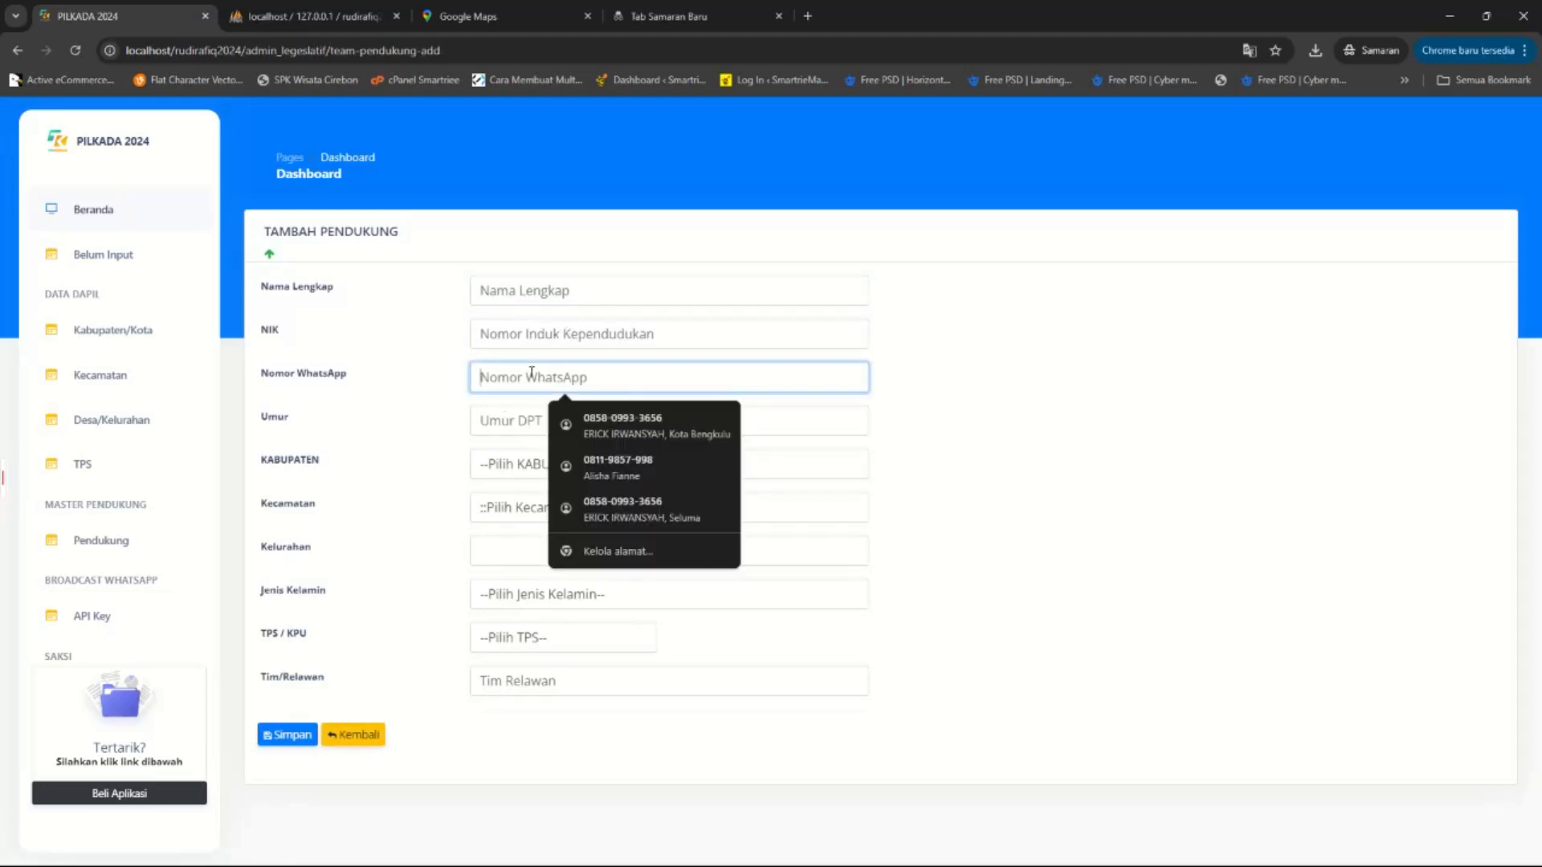
{"action": "left_click", "coordinate": [507, 294]}
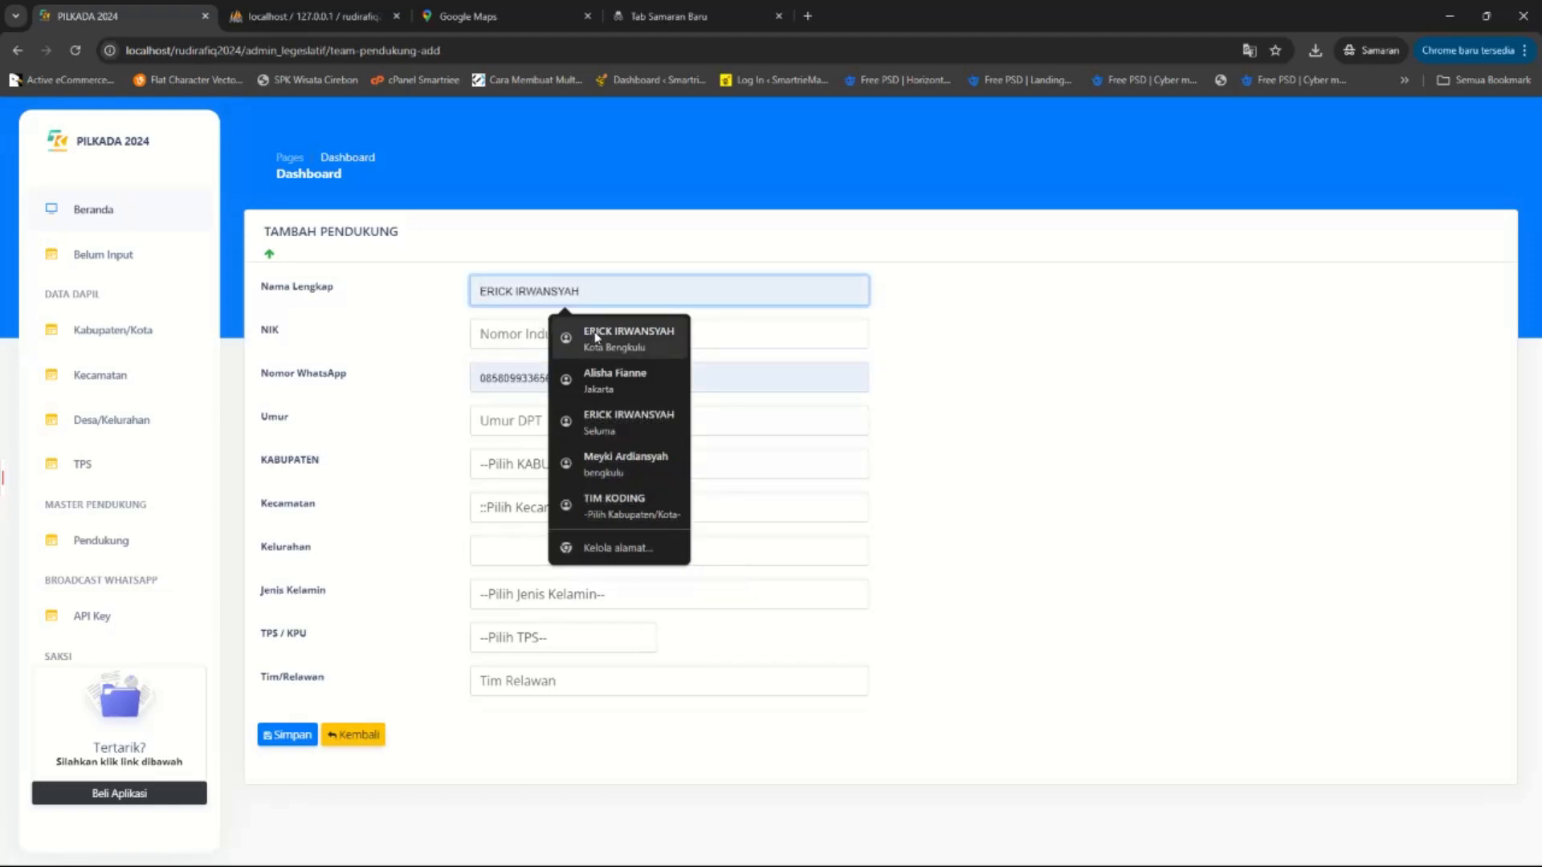
{"action": "left_click", "coordinate": [498, 375]}
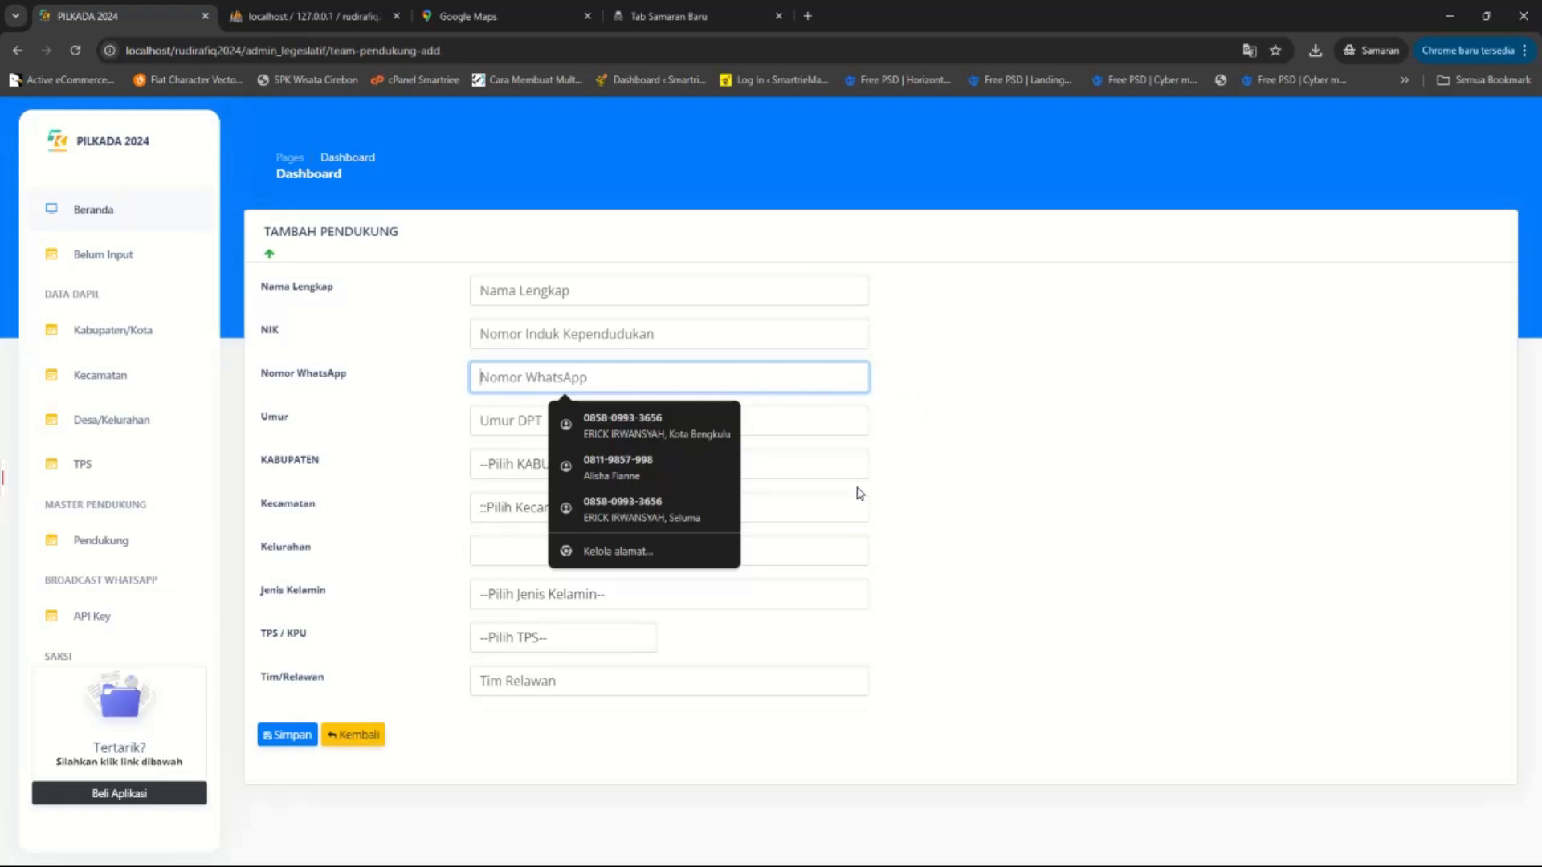
{"action": "left_click", "coordinate": [431, 526]}
Revisit the API Key page, then open the DPT data import page from Pendukung.
{"action": "left_click", "coordinate": [133, 619]}
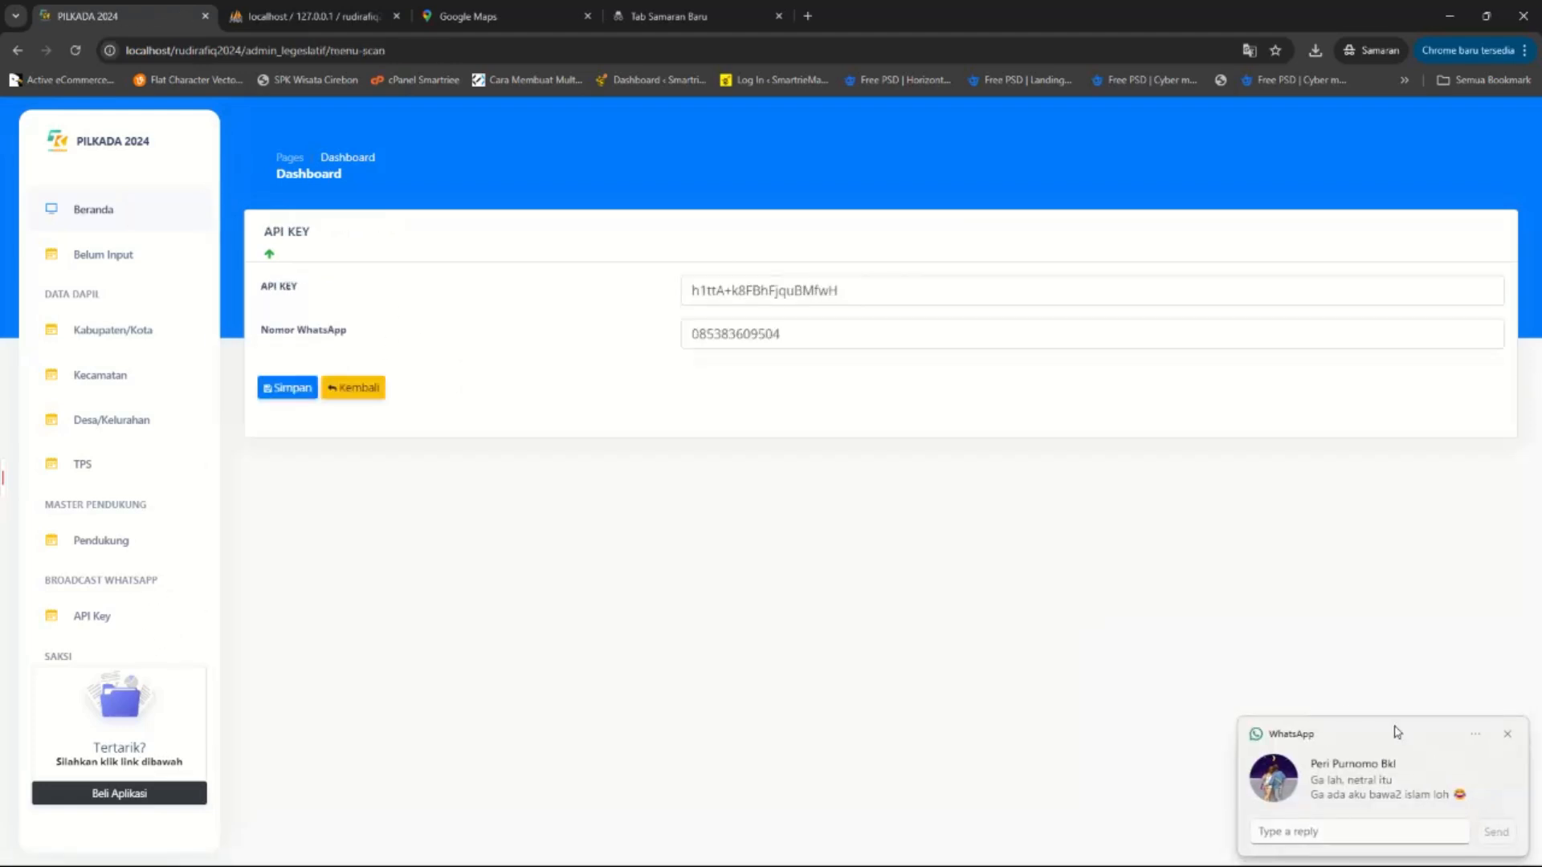
{"action": "left_click", "coordinate": [1510, 737]}
{"action": "scroll", "coordinate": [49, 605], "scroll_direction": "down", "scroll_amount": 3}
{"action": "scroll", "coordinate": [144, 580], "scroll_direction": "down", "scroll_amount": 1}
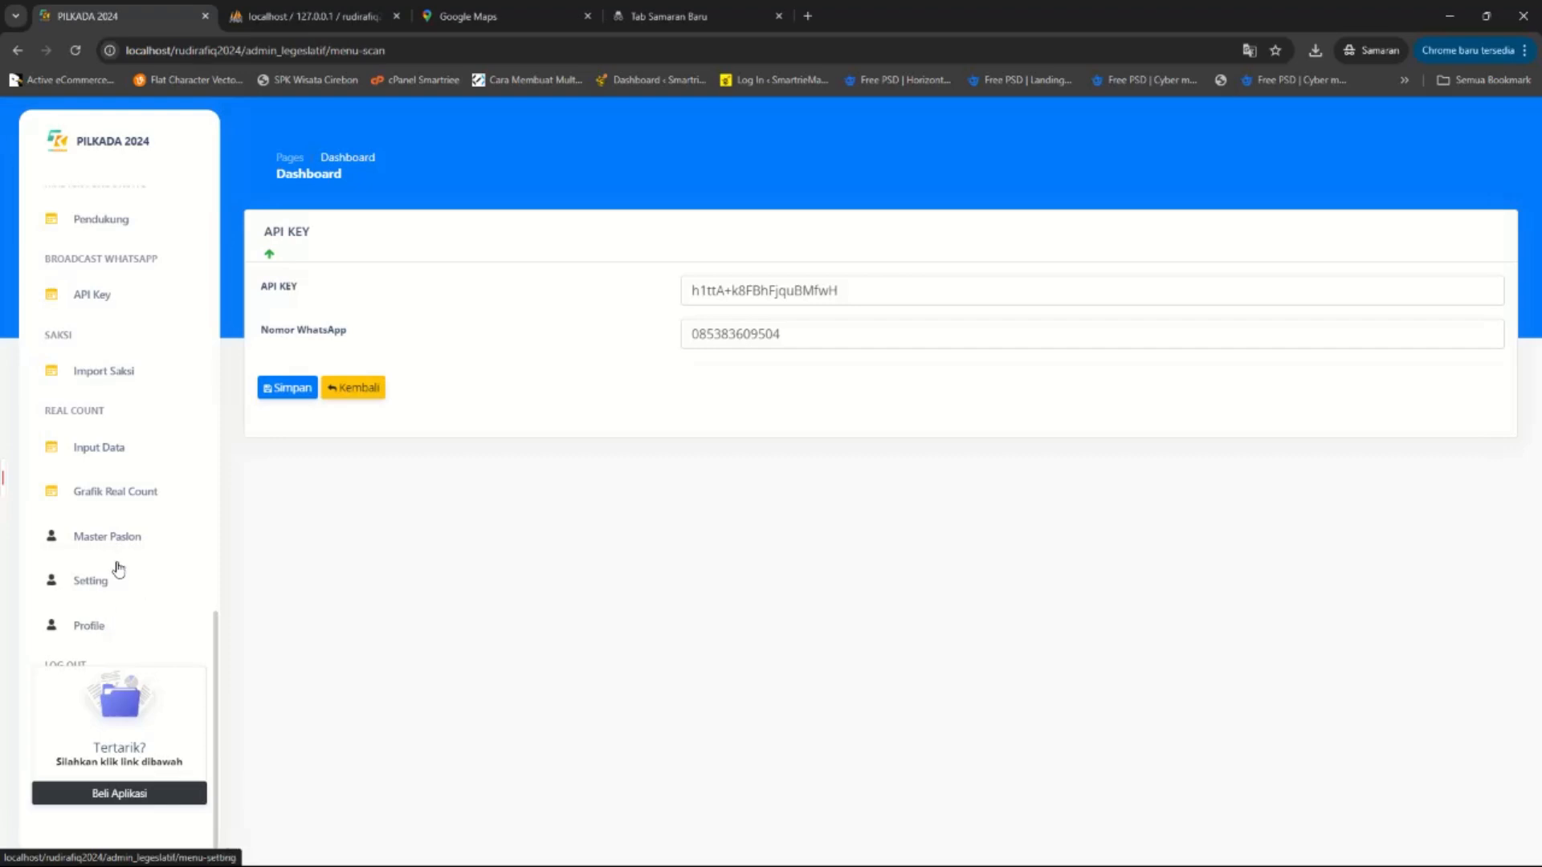
{"action": "scroll", "coordinate": [113, 305], "scroll_direction": "up", "scroll_amount": 1}
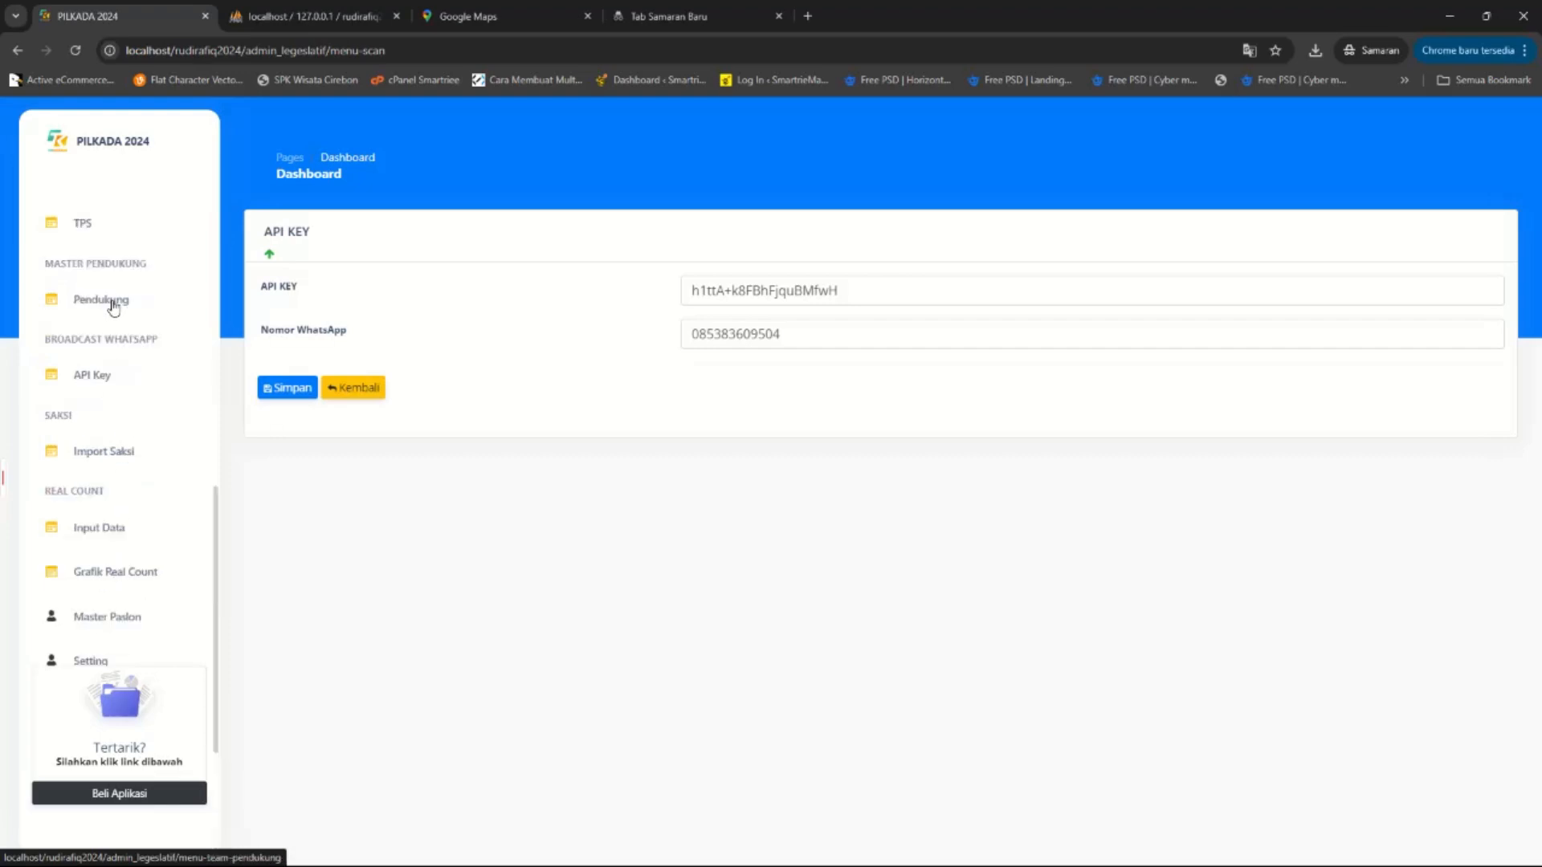
{"action": "scroll", "coordinate": [109, 317], "scroll_direction": "up", "scroll_amount": 3}
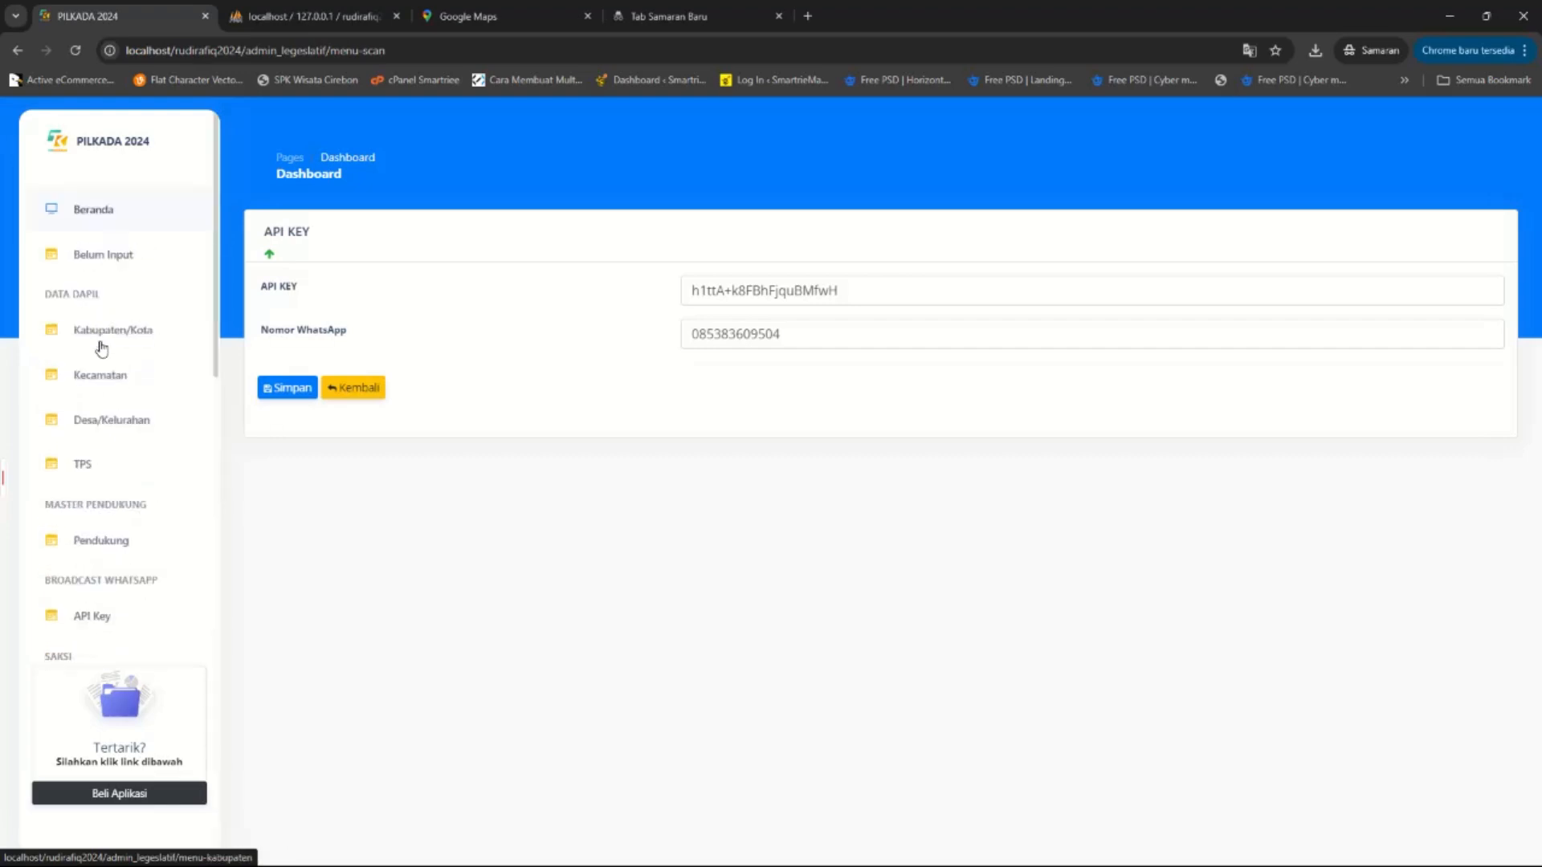
{"action": "left_click", "coordinate": [112, 545]}
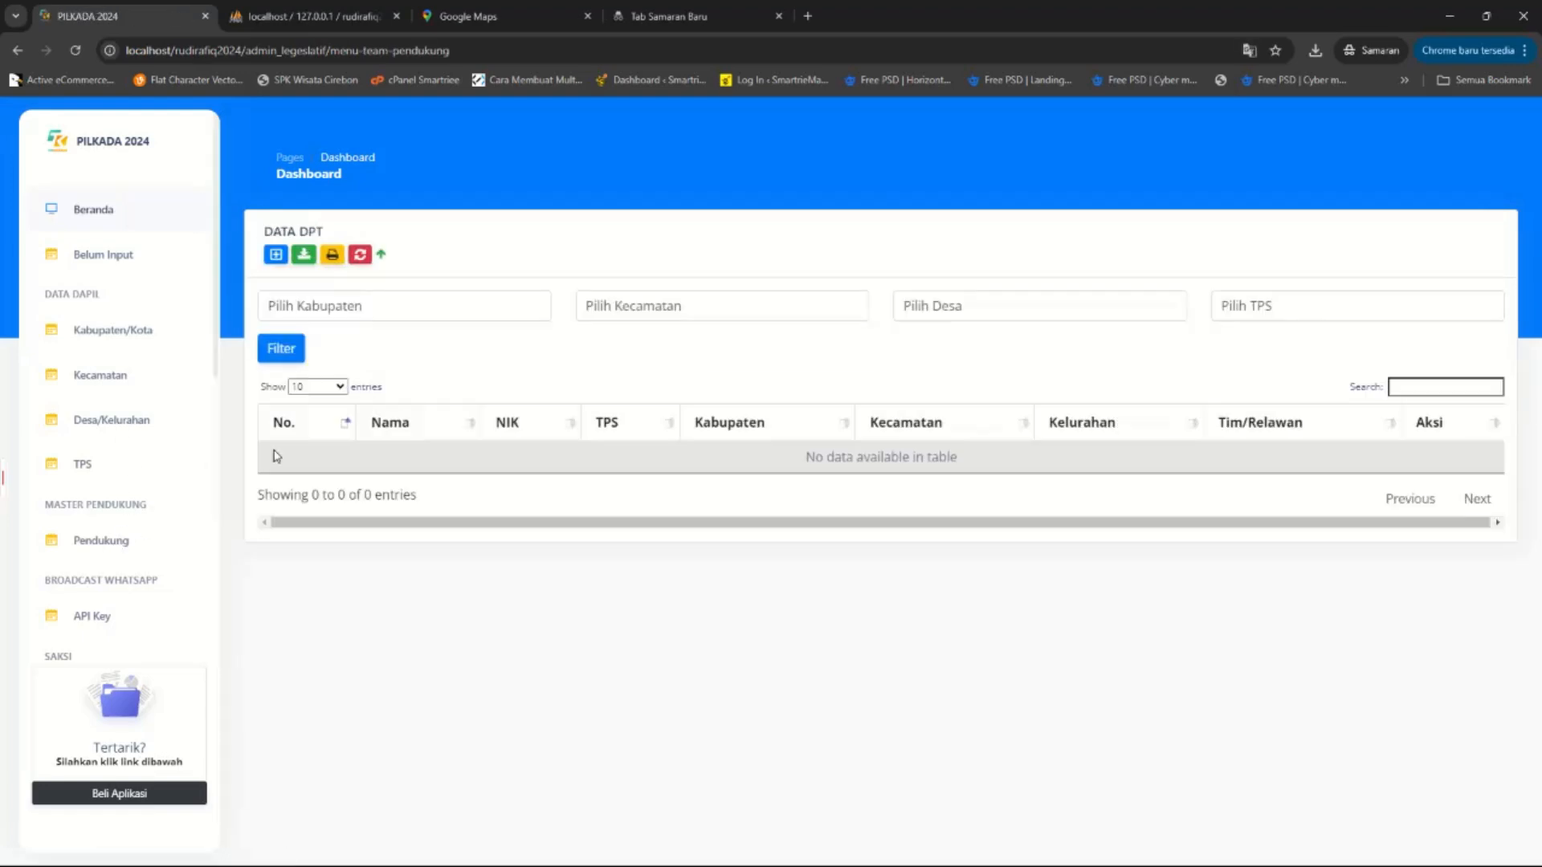
{"action": "left_click", "coordinate": [306, 257]}
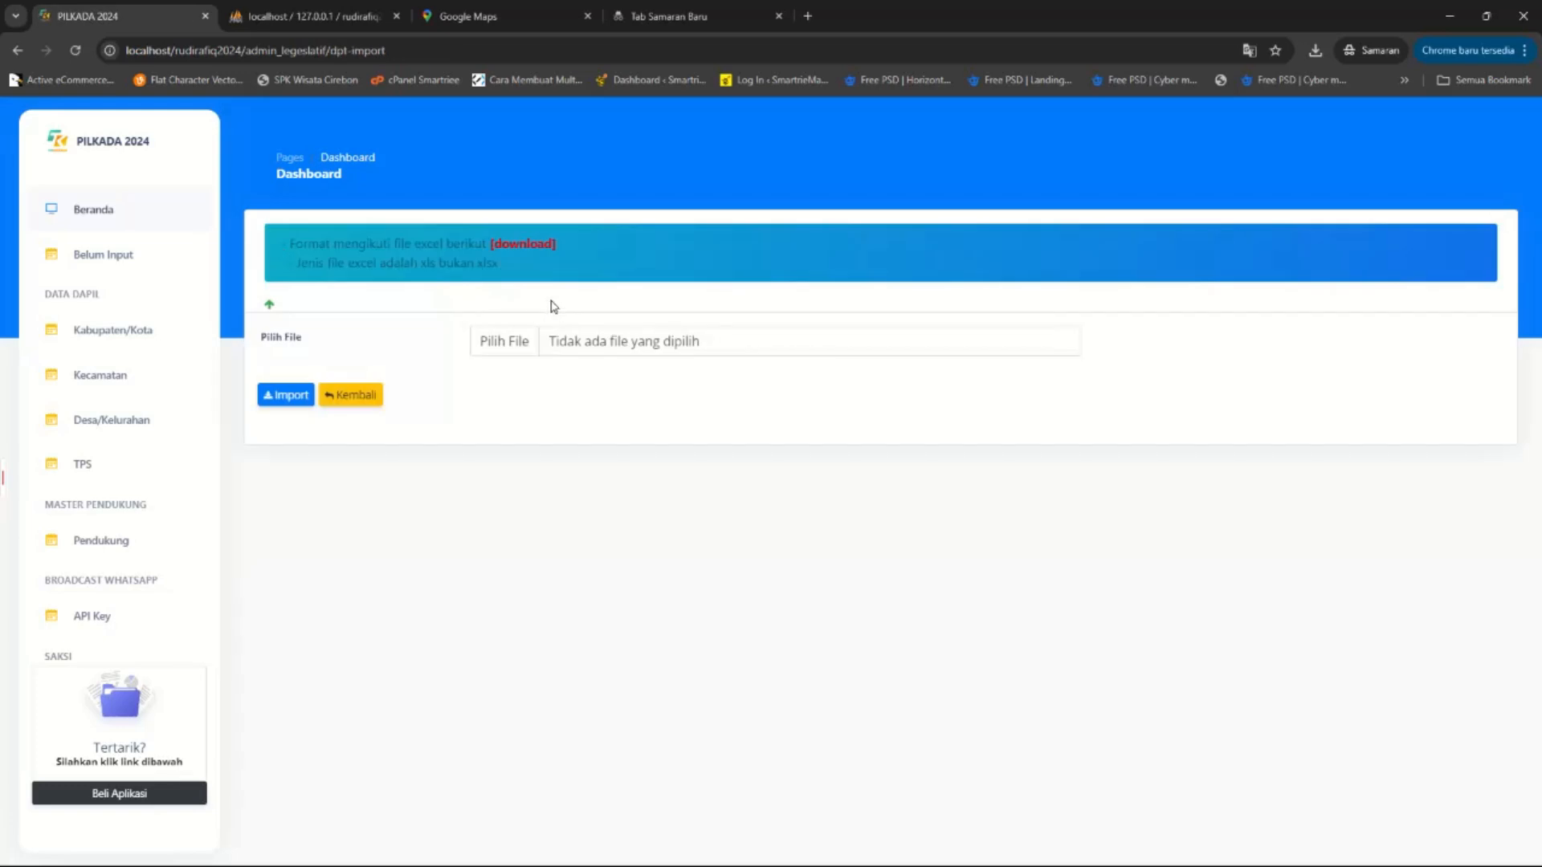
Download the DPT import xls template and open it in Excel.
{"action": "left_click", "coordinate": [523, 245]}
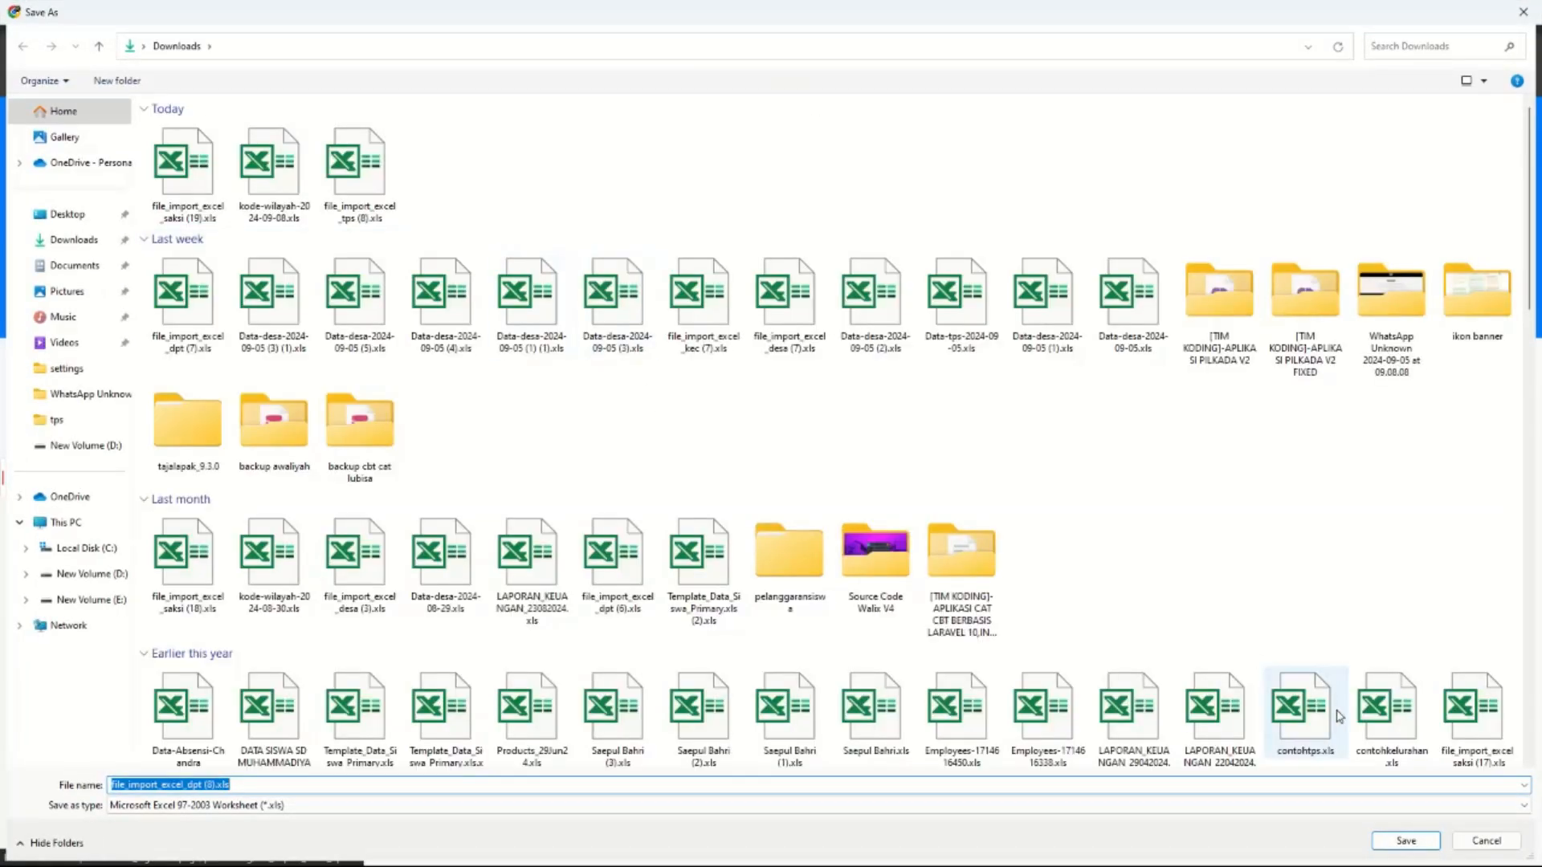
{"action": "left_click", "coordinate": [1404, 840]}
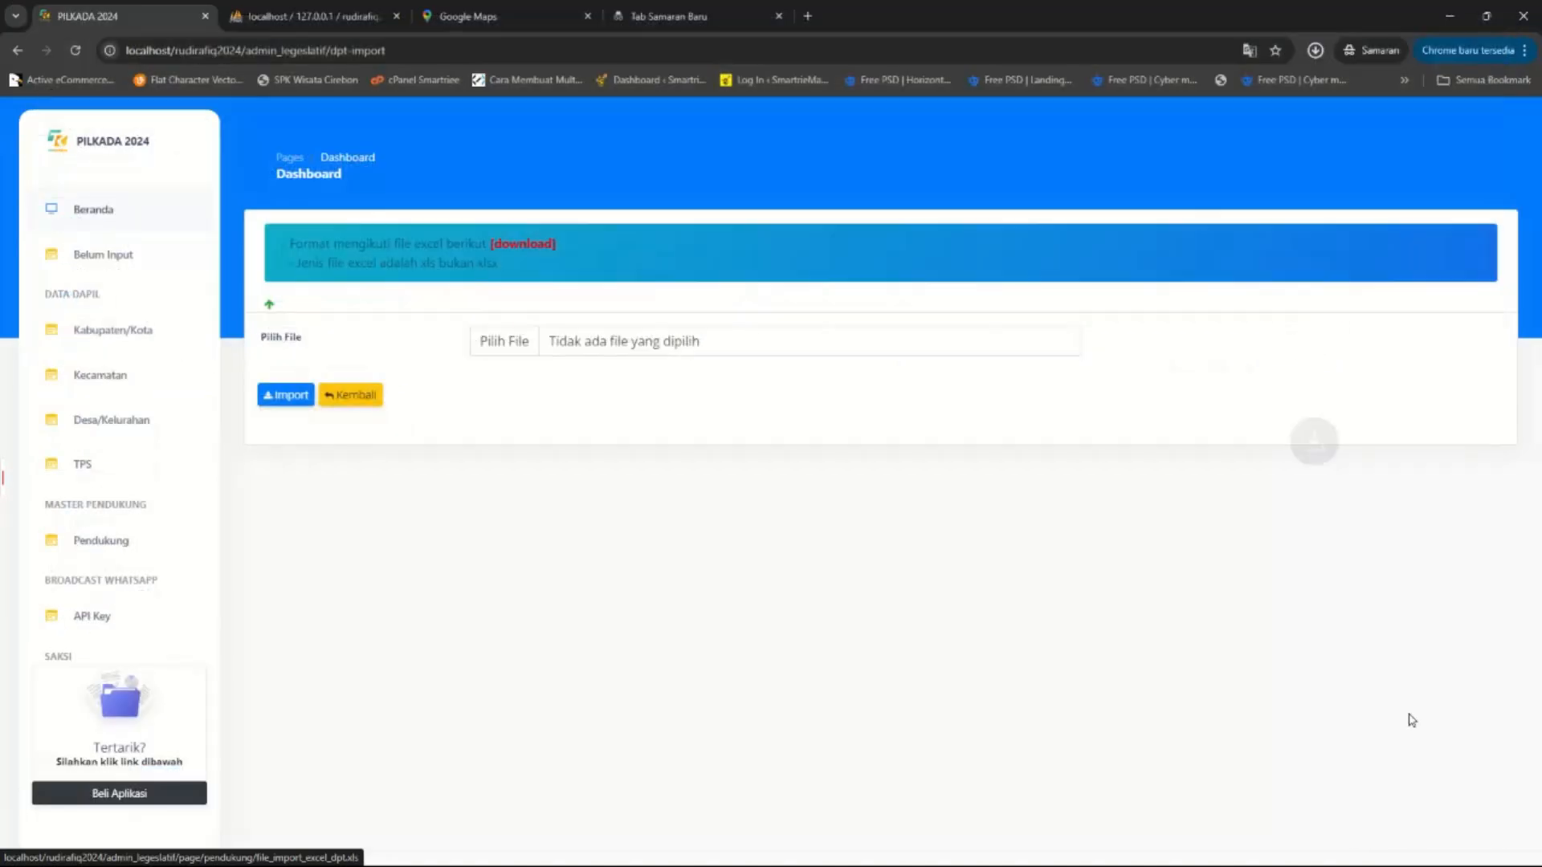
{"action": "left_click", "coordinate": [1315, 50]}
{"action": "left_click", "coordinate": [1168, 168]}
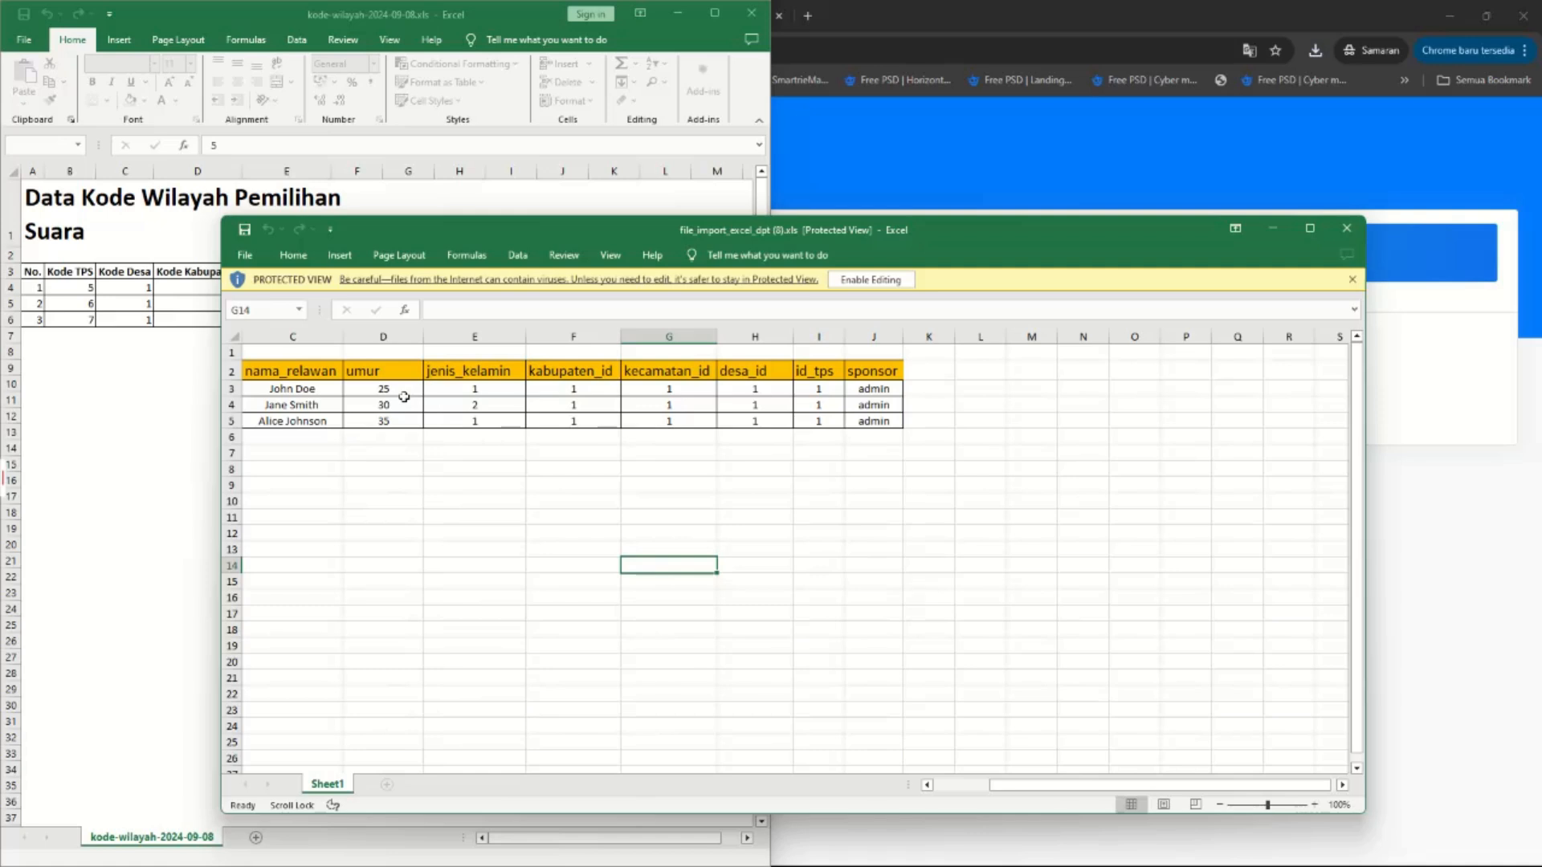
Compare the template's kabupaten_id, kecamatan_id and sponsor cells with the Kabupaten page codes.
{"action": "left_click", "coordinate": [574, 388]}
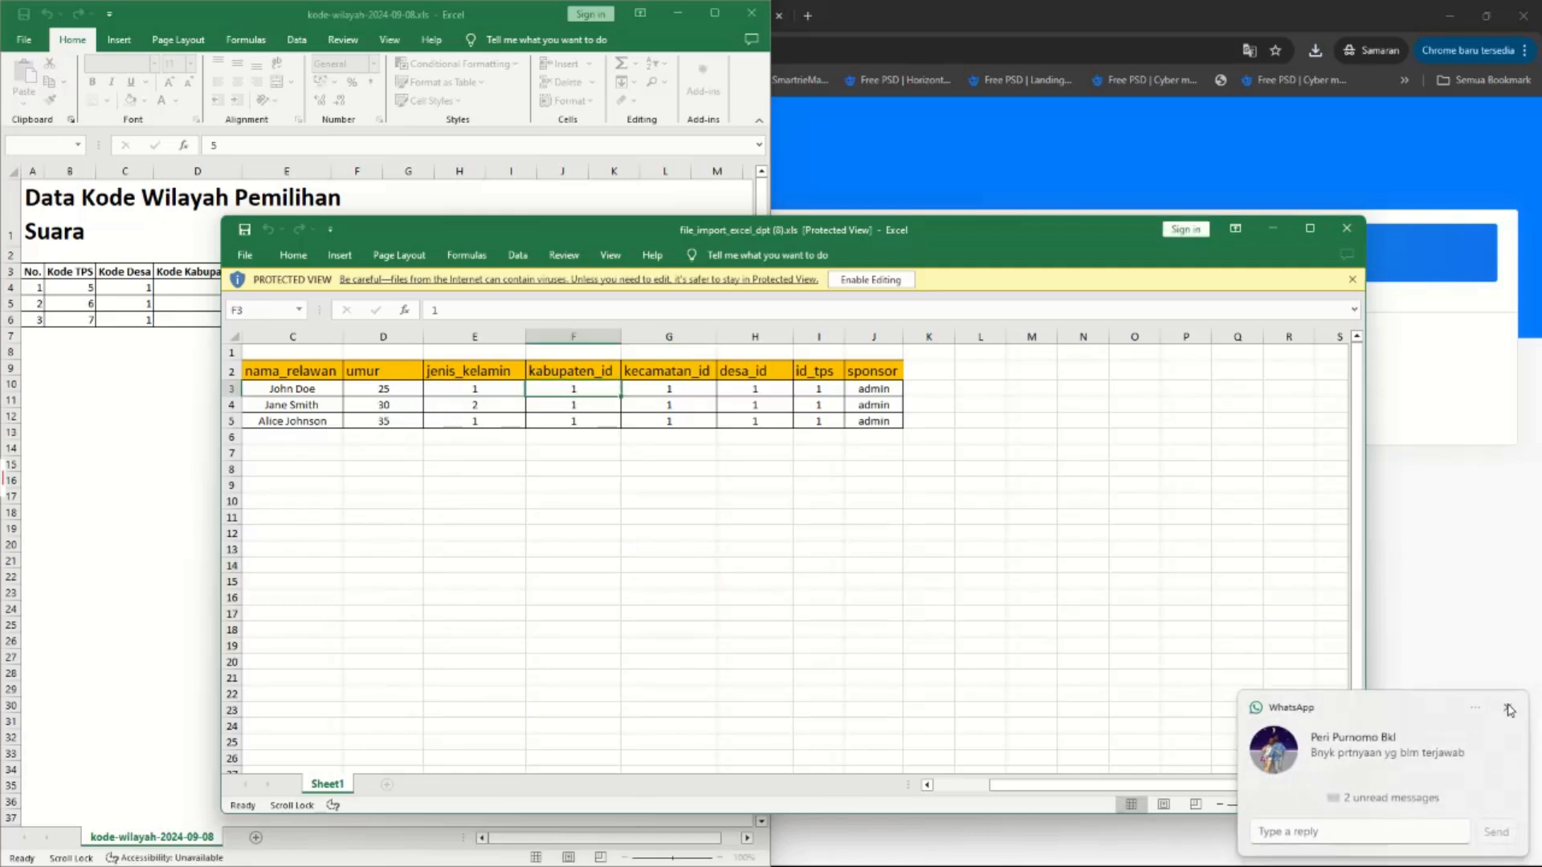
{"action": "left_click", "coordinate": [1509, 710]}
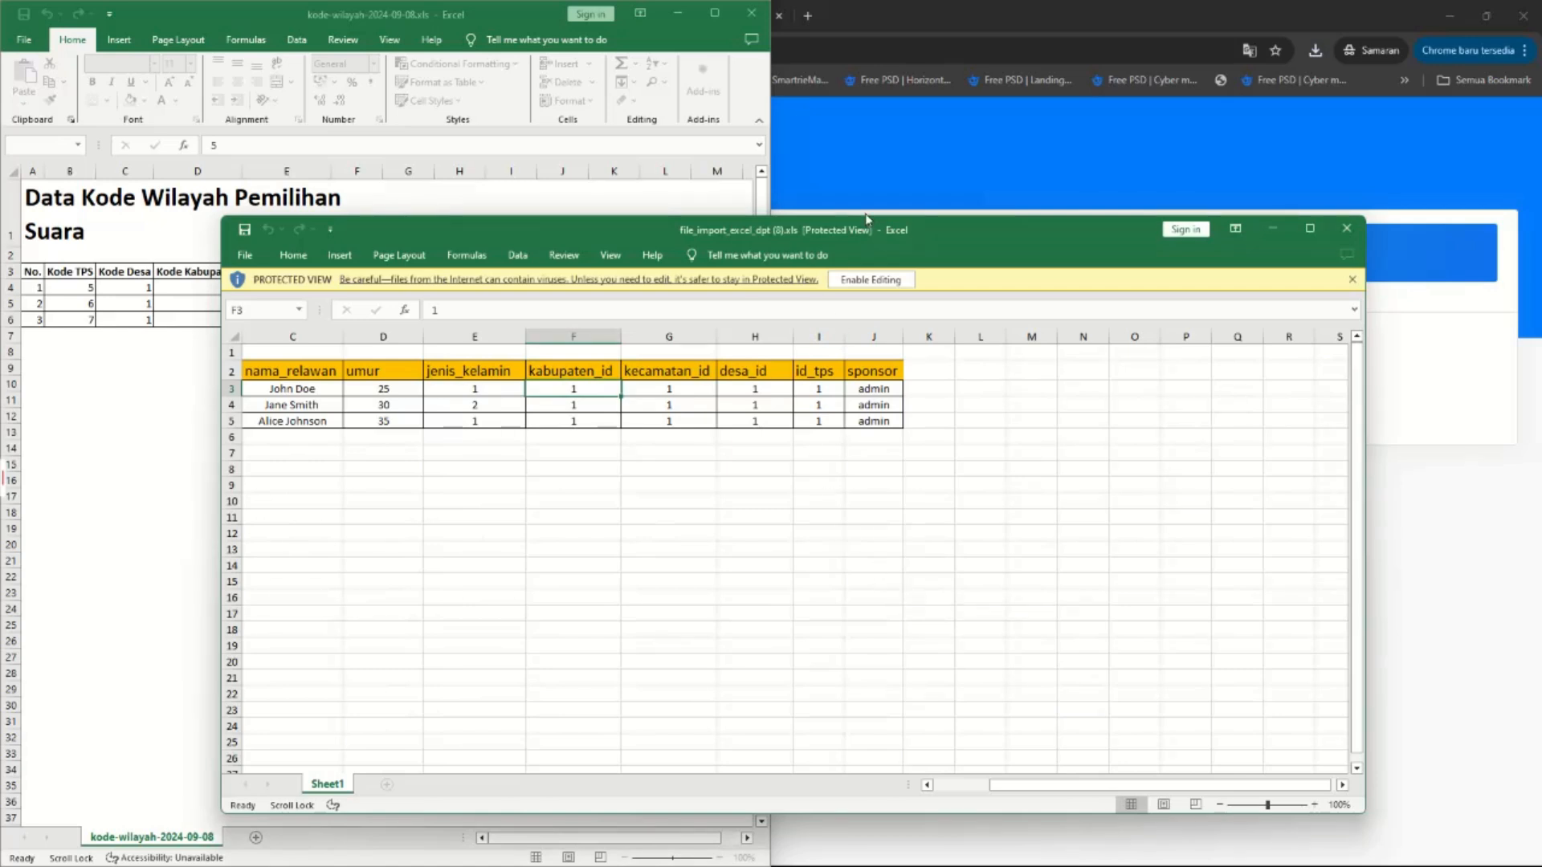
{"action": "left_click", "coordinate": [892, 6]}
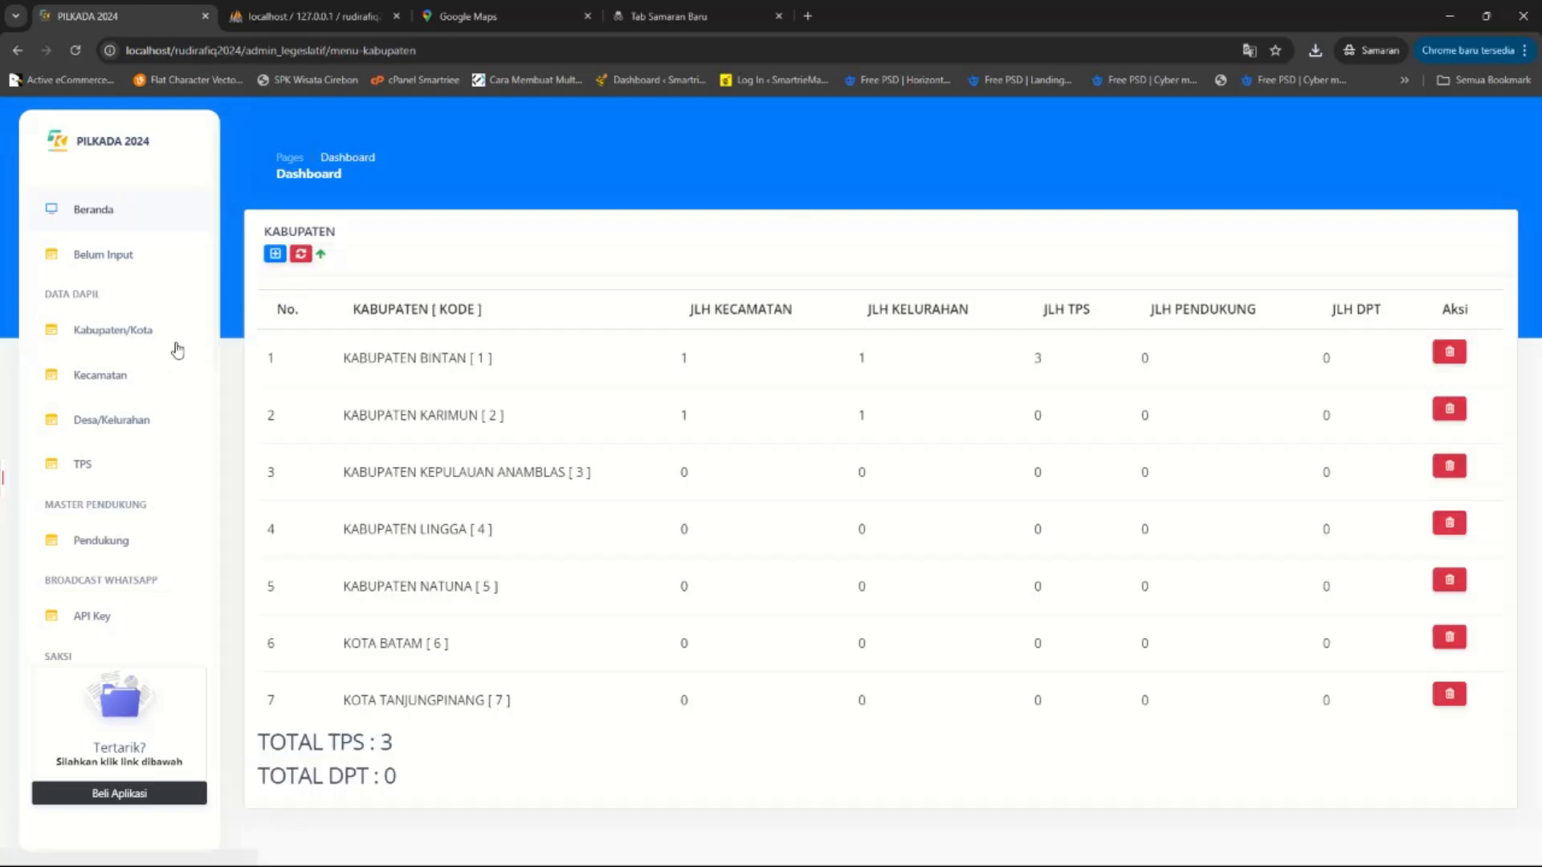
{"action": "double_click", "coordinate": [484, 358]}
{"action": "left_click", "coordinate": [966, 853]}
{"action": "left_click", "coordinate": [1298, 785]}
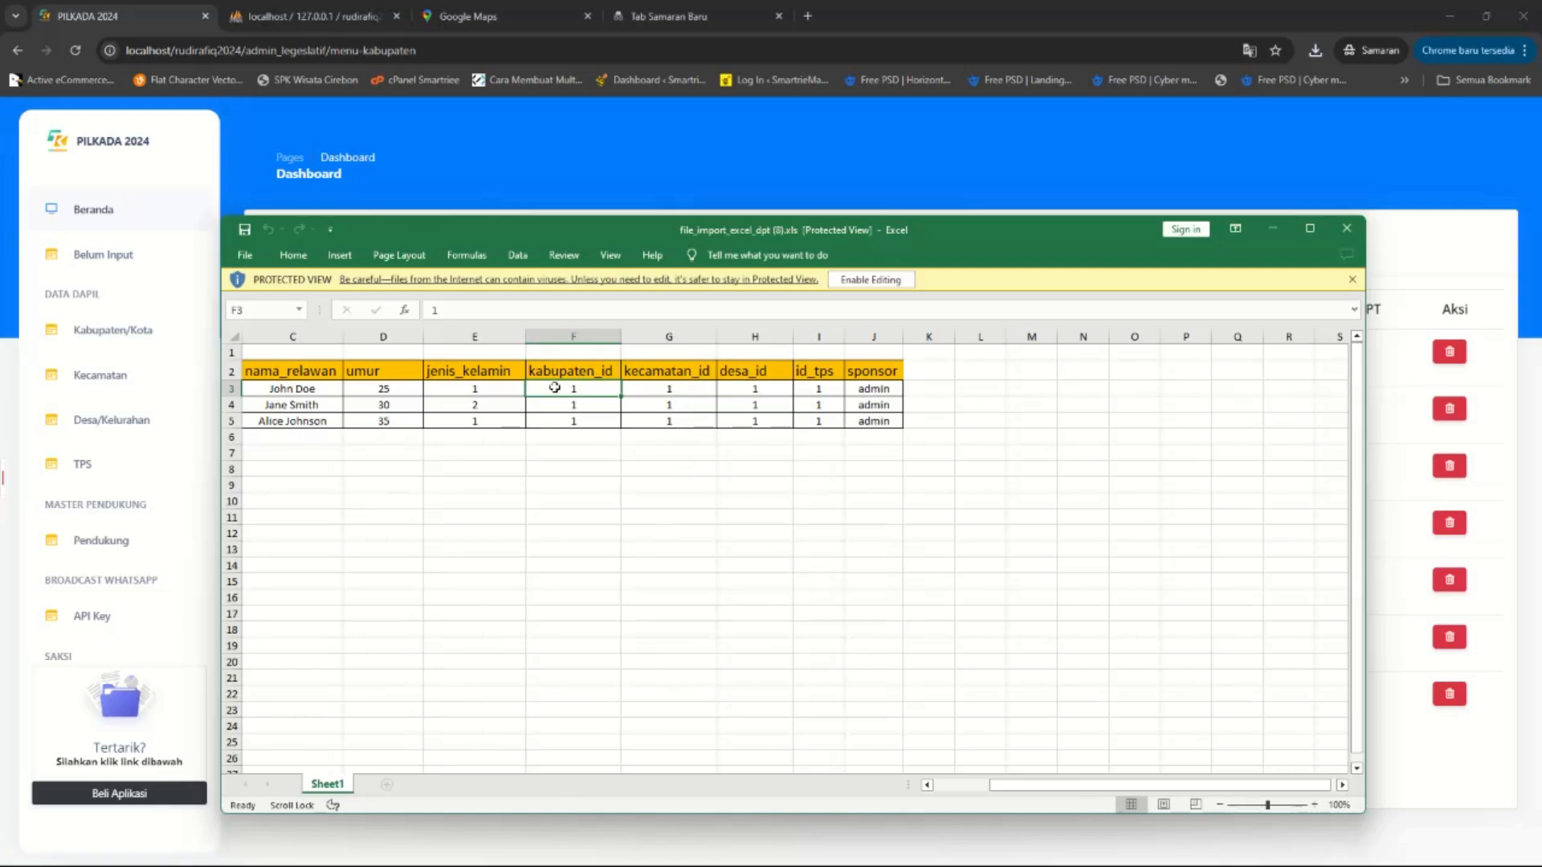
{"action": "left_click", "coordinate": [665, 394]}
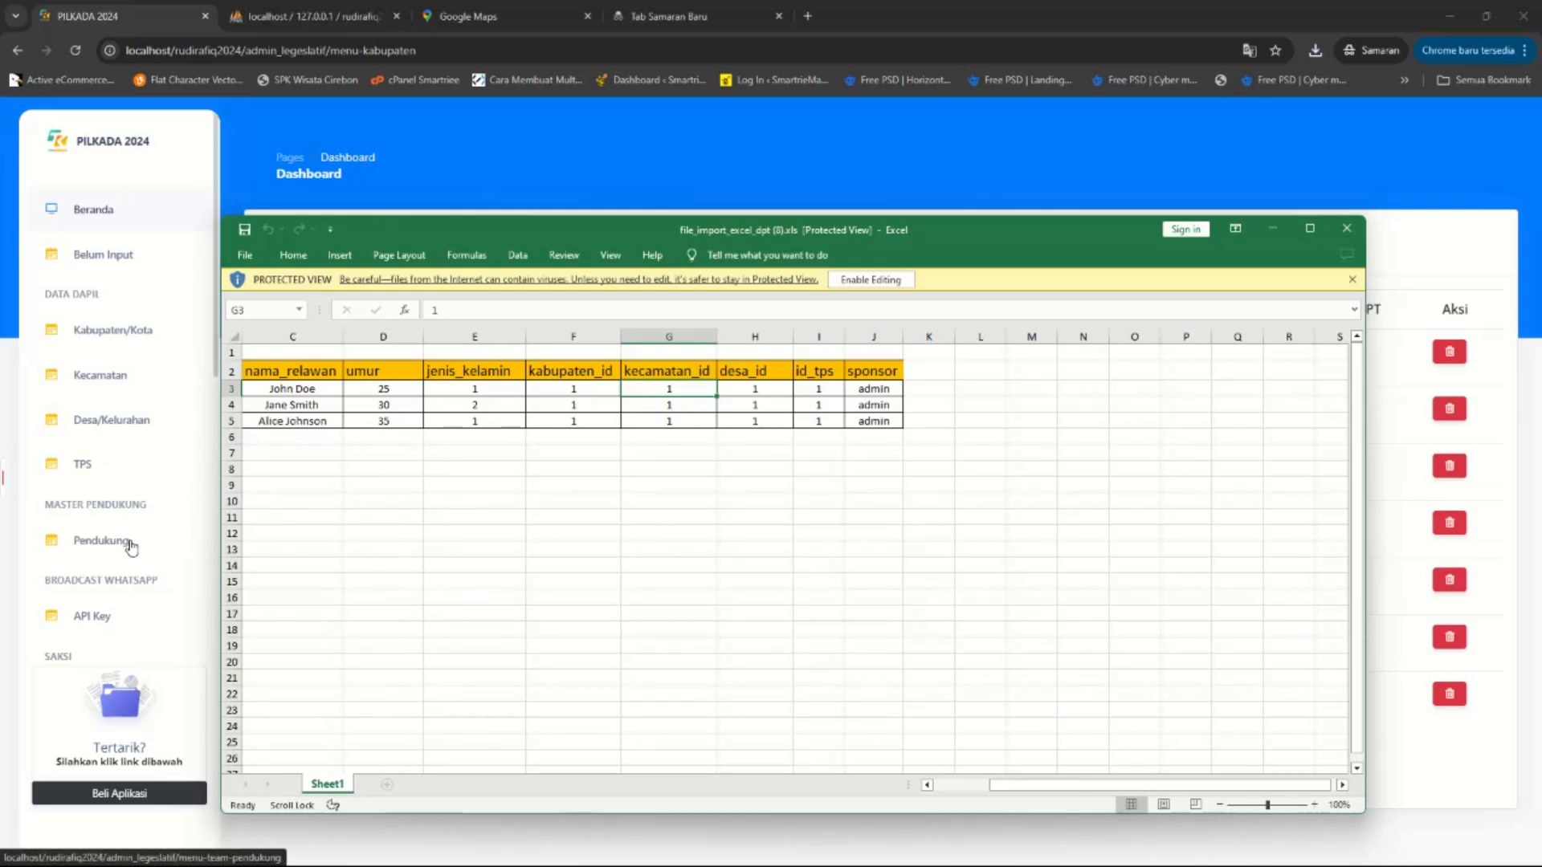
{"action": "left_click", "coordinate": [877, 406]}
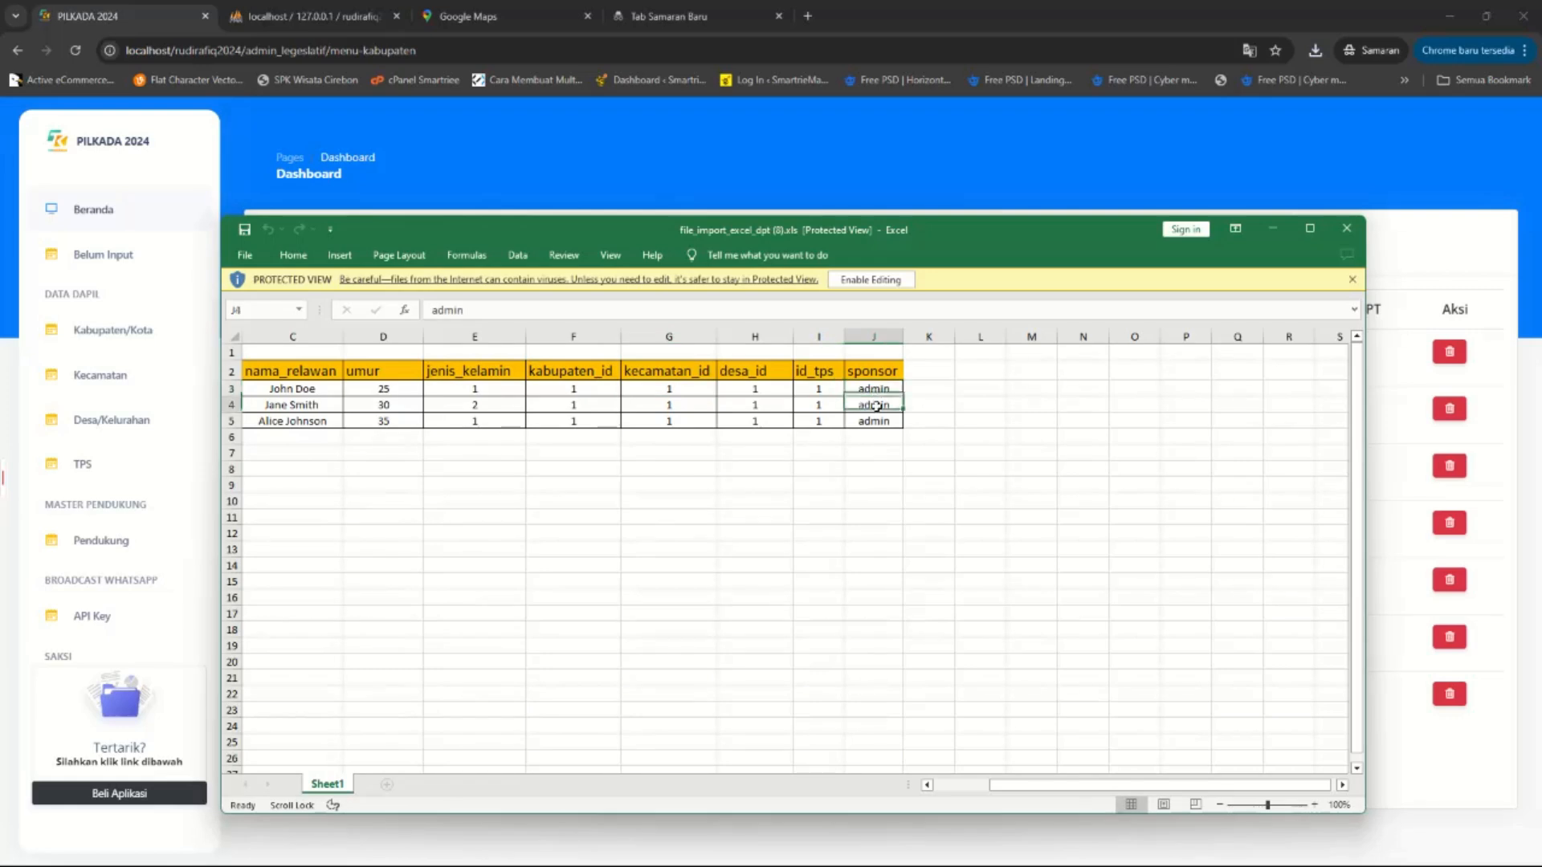
{"action": "left_click", "coordinate": [145, 592]}
{"action": "scroll", "coordinate": [149, 596], "scroll_direction": "down", "scroll_amount": 4}
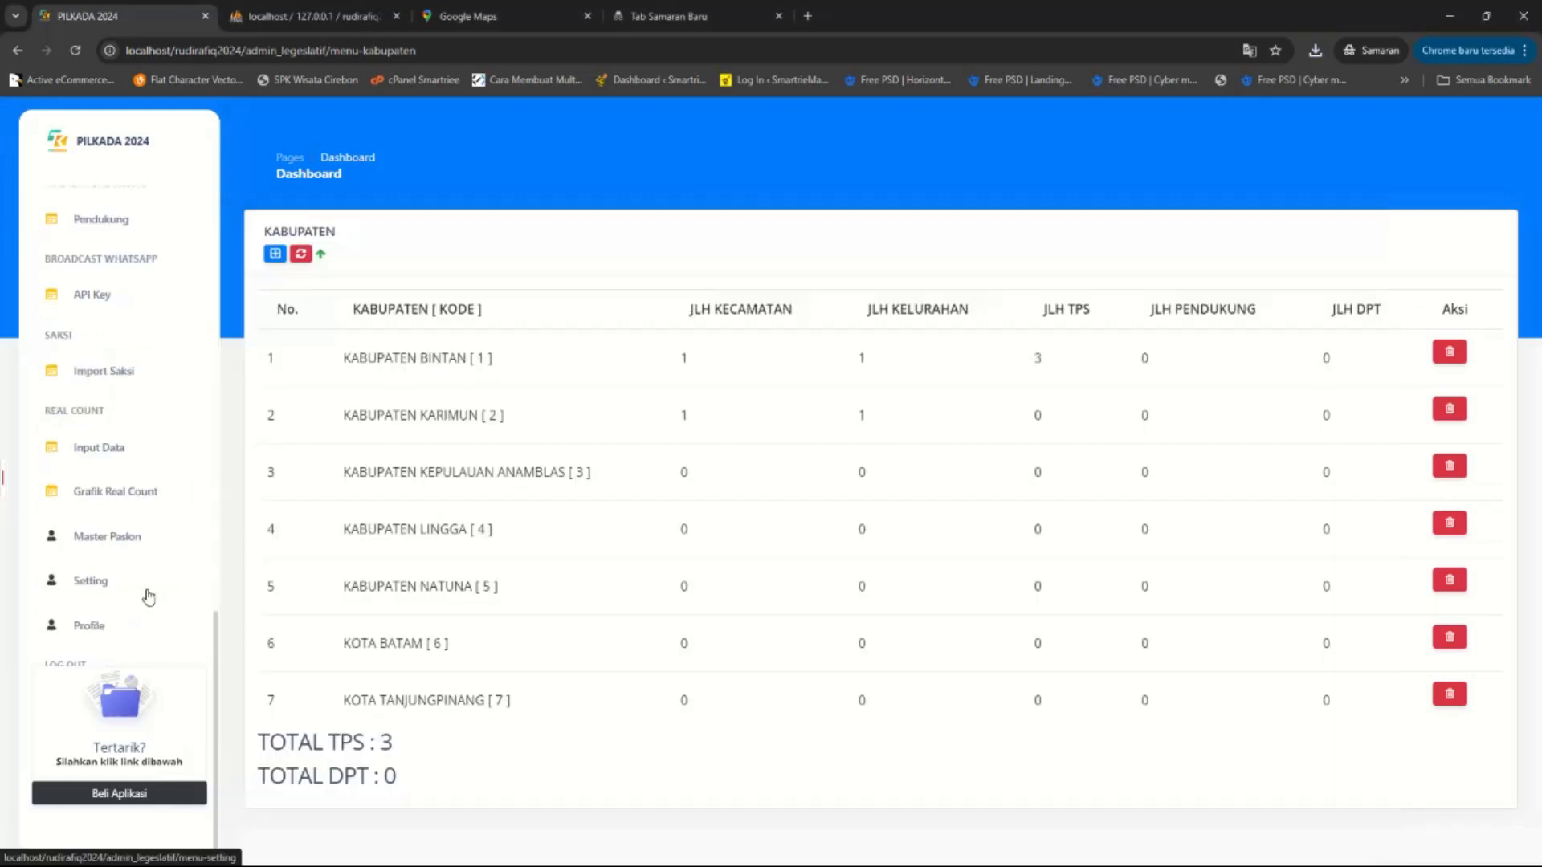
View the admin Profile form, then return to the dashboard showing TOTAL DPT 2446.
{"action": "left_click", "coordinate": [94, 621]}
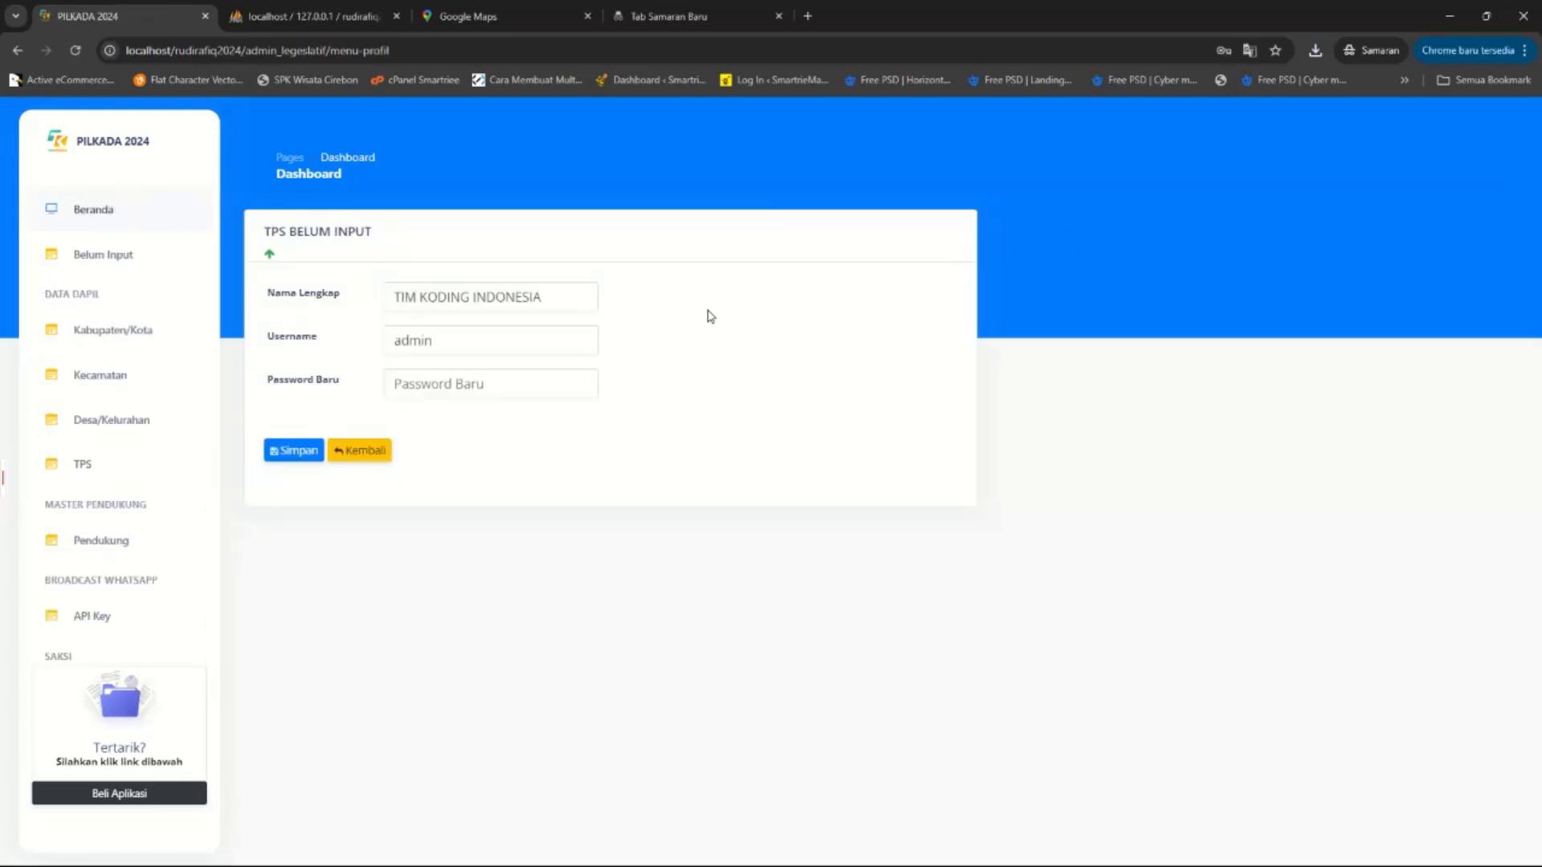
{"action": "scroll", "coordinate": [148, 583], "scroll_direction": "down", "scroll_amount": 6}
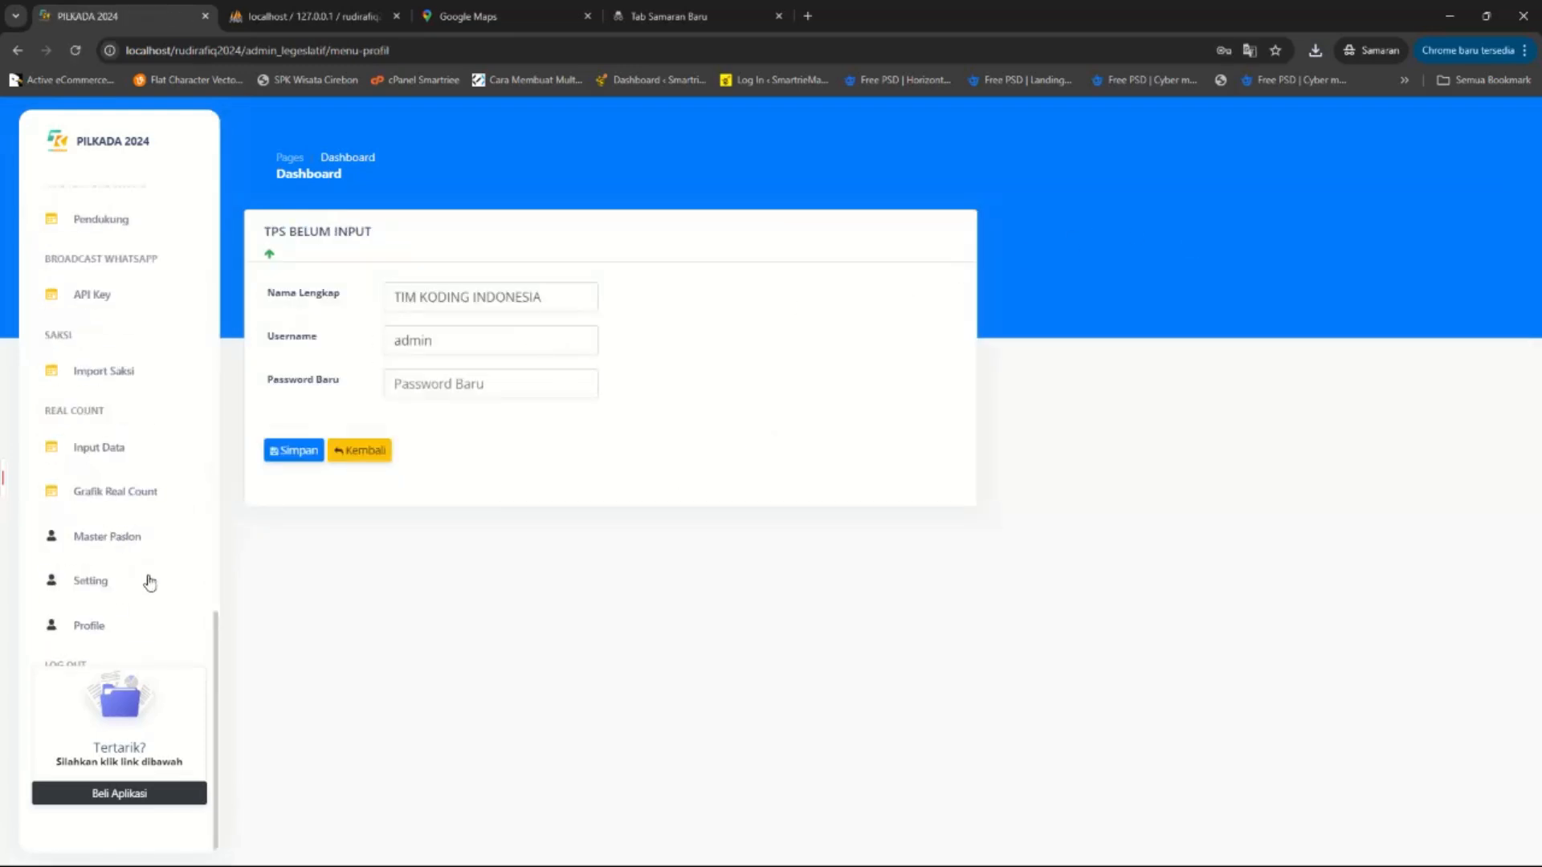
{"action": "scroll", "coordinate": [140, 573], "scroll_direction": "up", "scroll_amount": 6}
{"action": "left_click", "coordinate": [91, 230]}
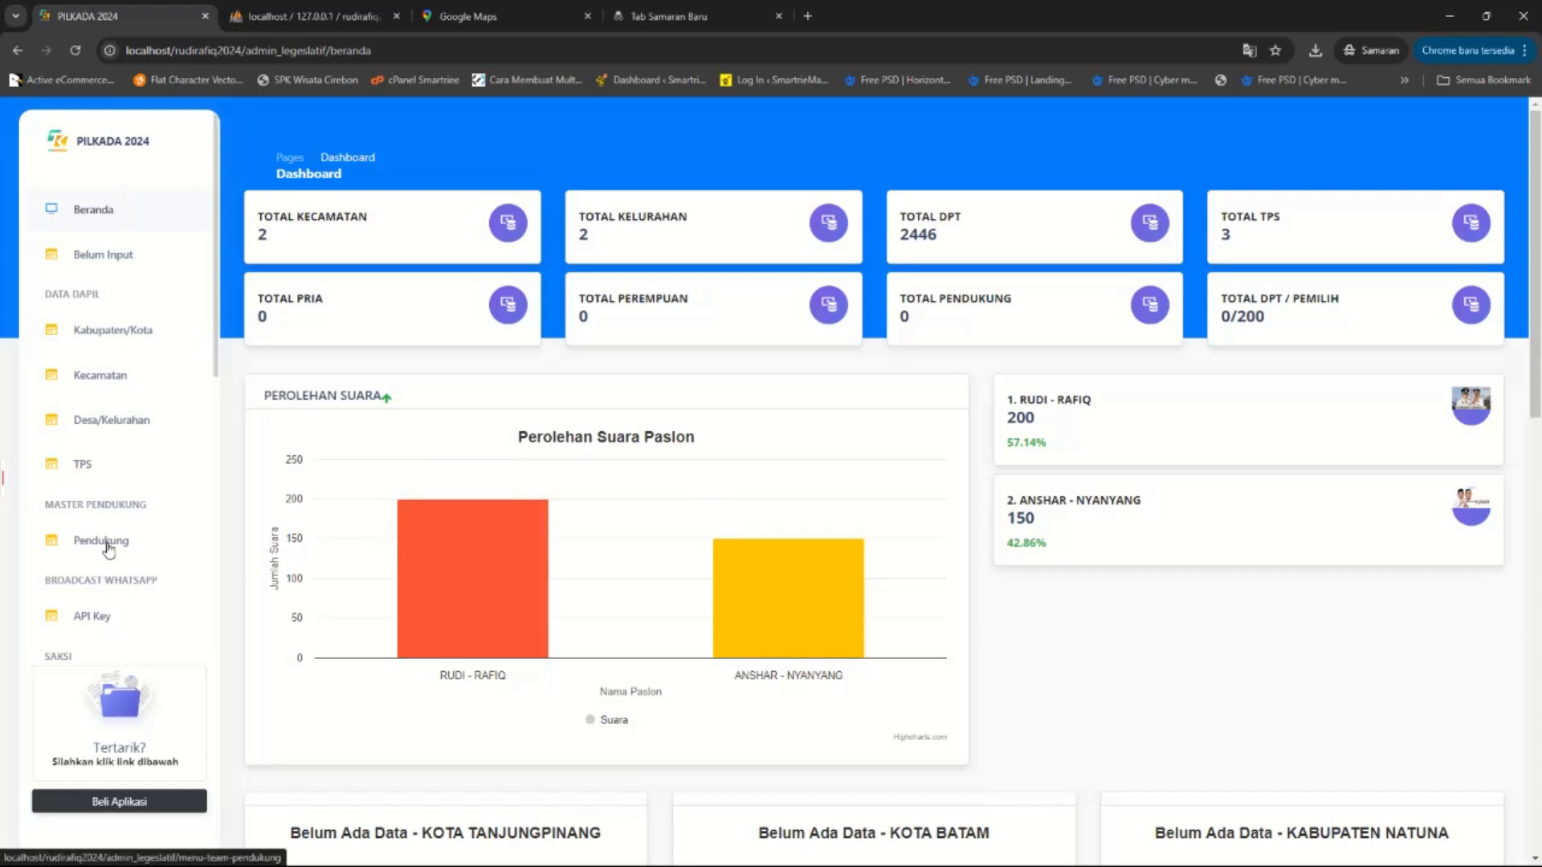
{"action": "left_click_drag", "start_coordinate": [1266, 321], "coordinate": [1229, 317]}
{"action": "left_click", "coordinate": [1229, 317]}
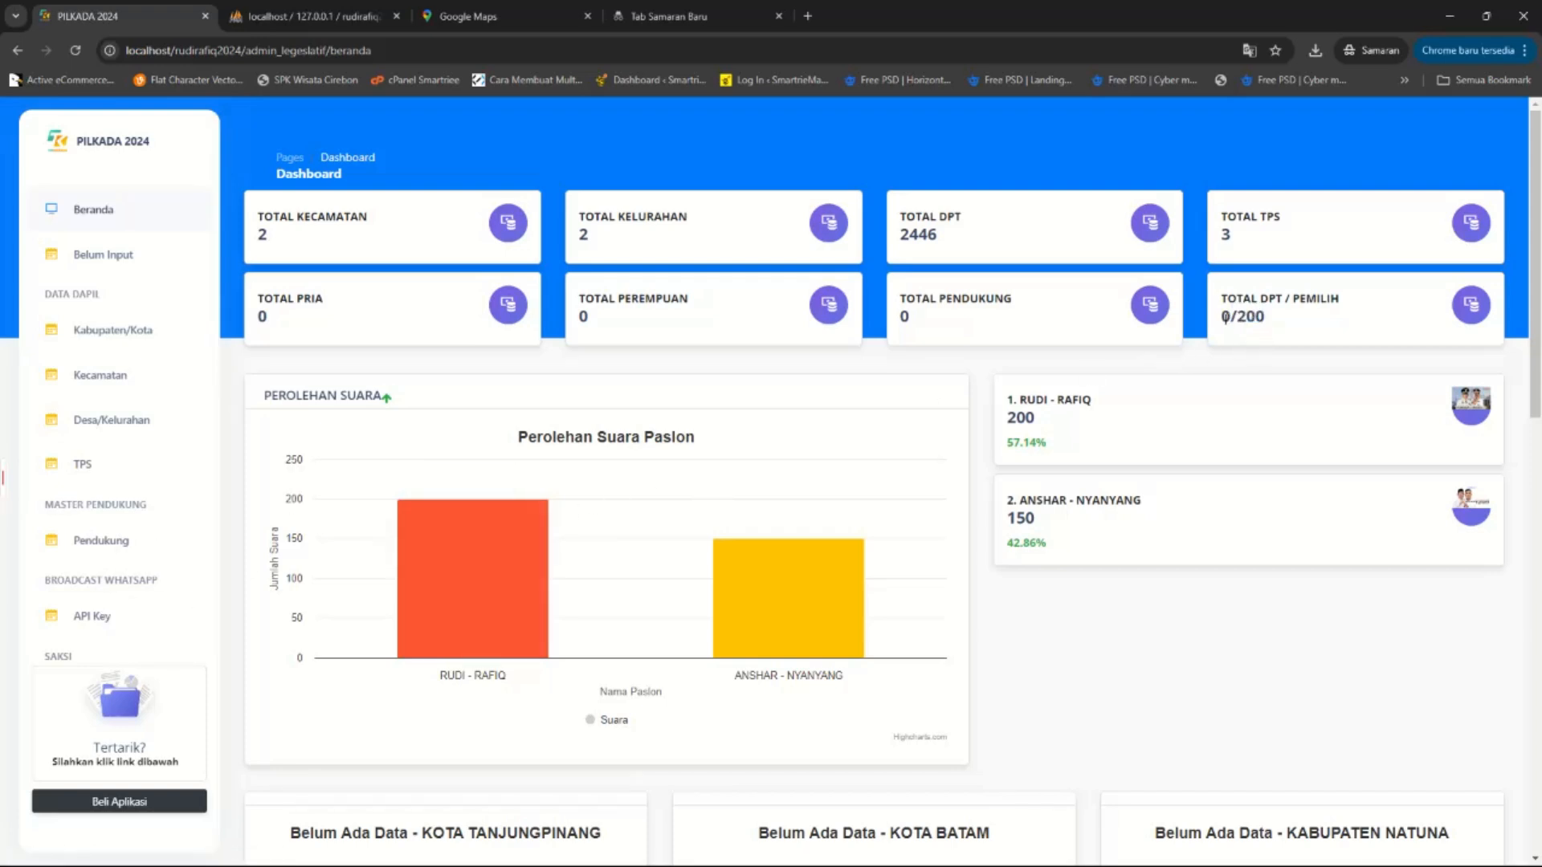
{"action": "left_click_drag", "start_coordinate": [1055, 416], "coordinate": [983, 412]}
{"action": "left_click", "coordinate": [1265, 327]}
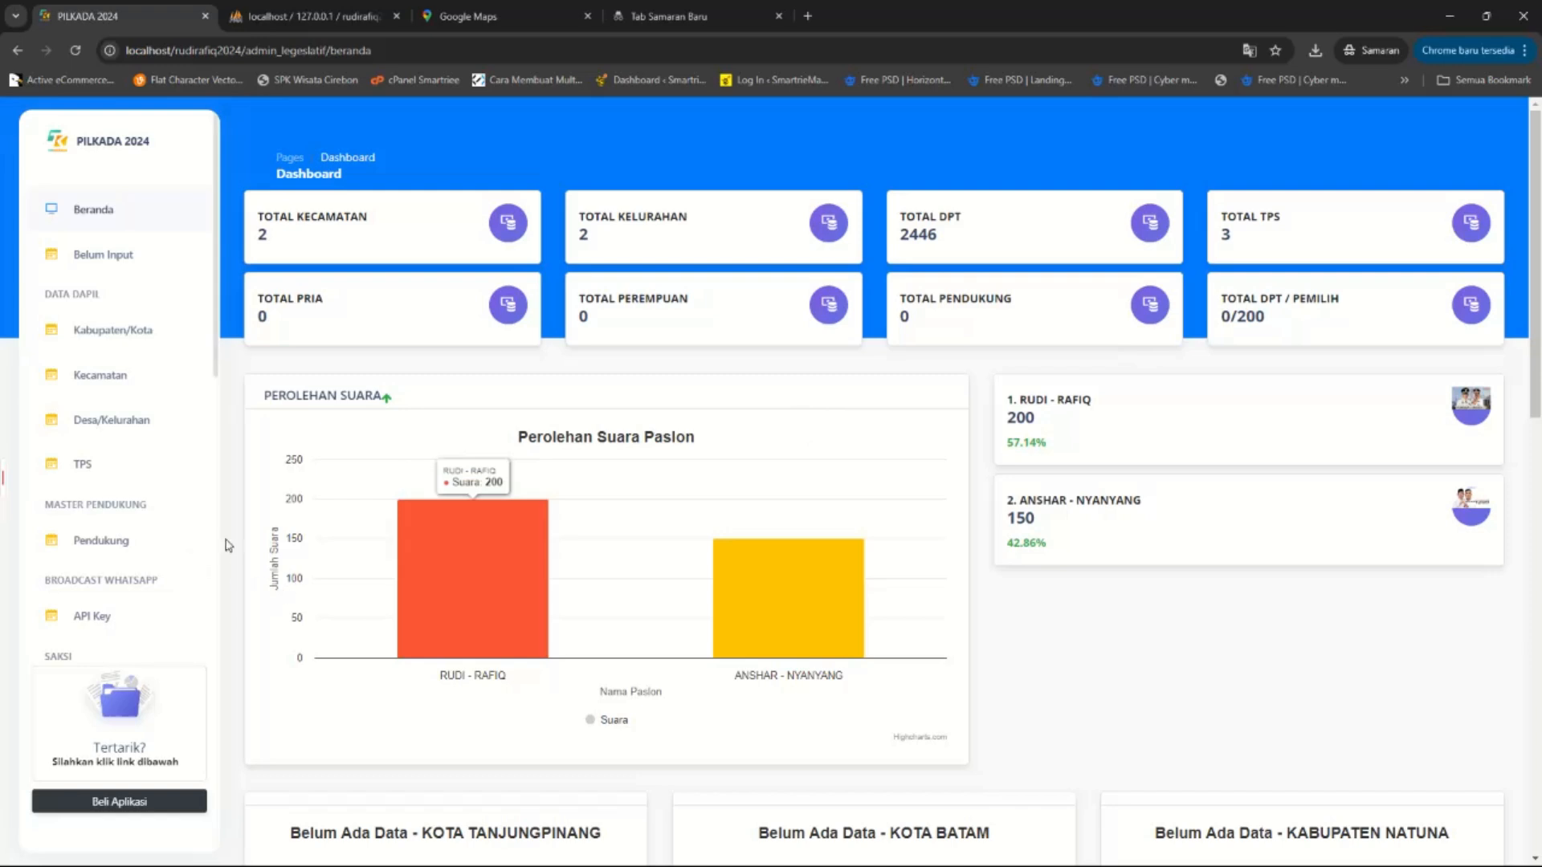
{"action": "left_click_drag", "start_coordinate": [1235, 316], "coordinate": [1407, 304]}
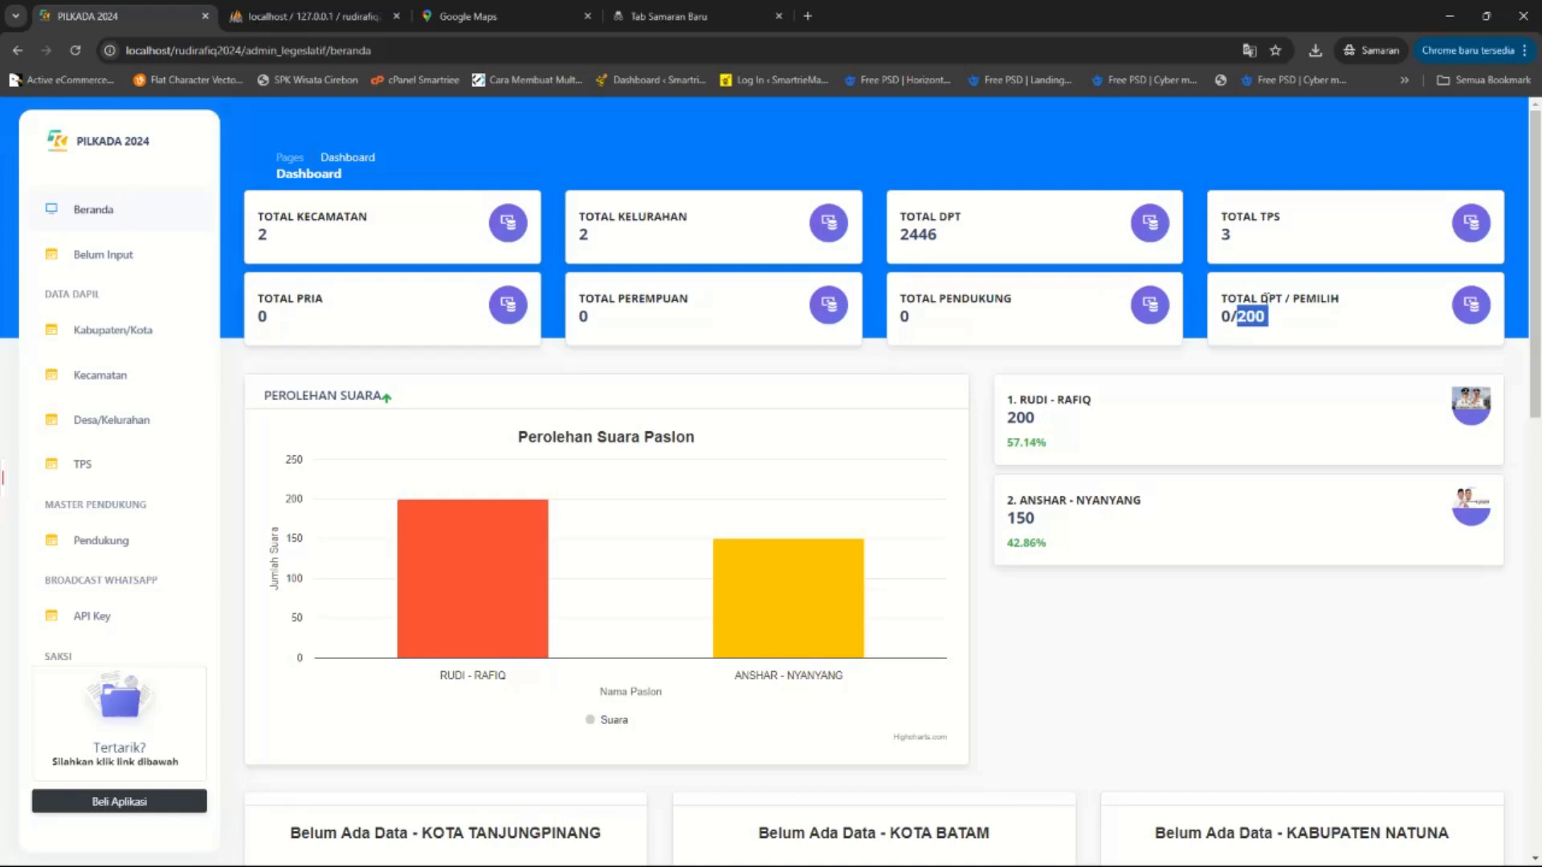
{"action": "left_click", "coordinate": [1242, 309]}
{"action": "double_click", "coordinate": [1247, 317]}
{"action": "left_click", "coordinate": [1235, 317]}
{"action": "left_click_drag", "start_coordinate": [1272, 314], "coordinate": [1237, 317]}
{"action": "left_click", "coordinate": [1219, 327]}
{"action": "left_click", "coordinate": [1277, 315]}
{"action": "left_click", "coordinate": [1229, 316]}
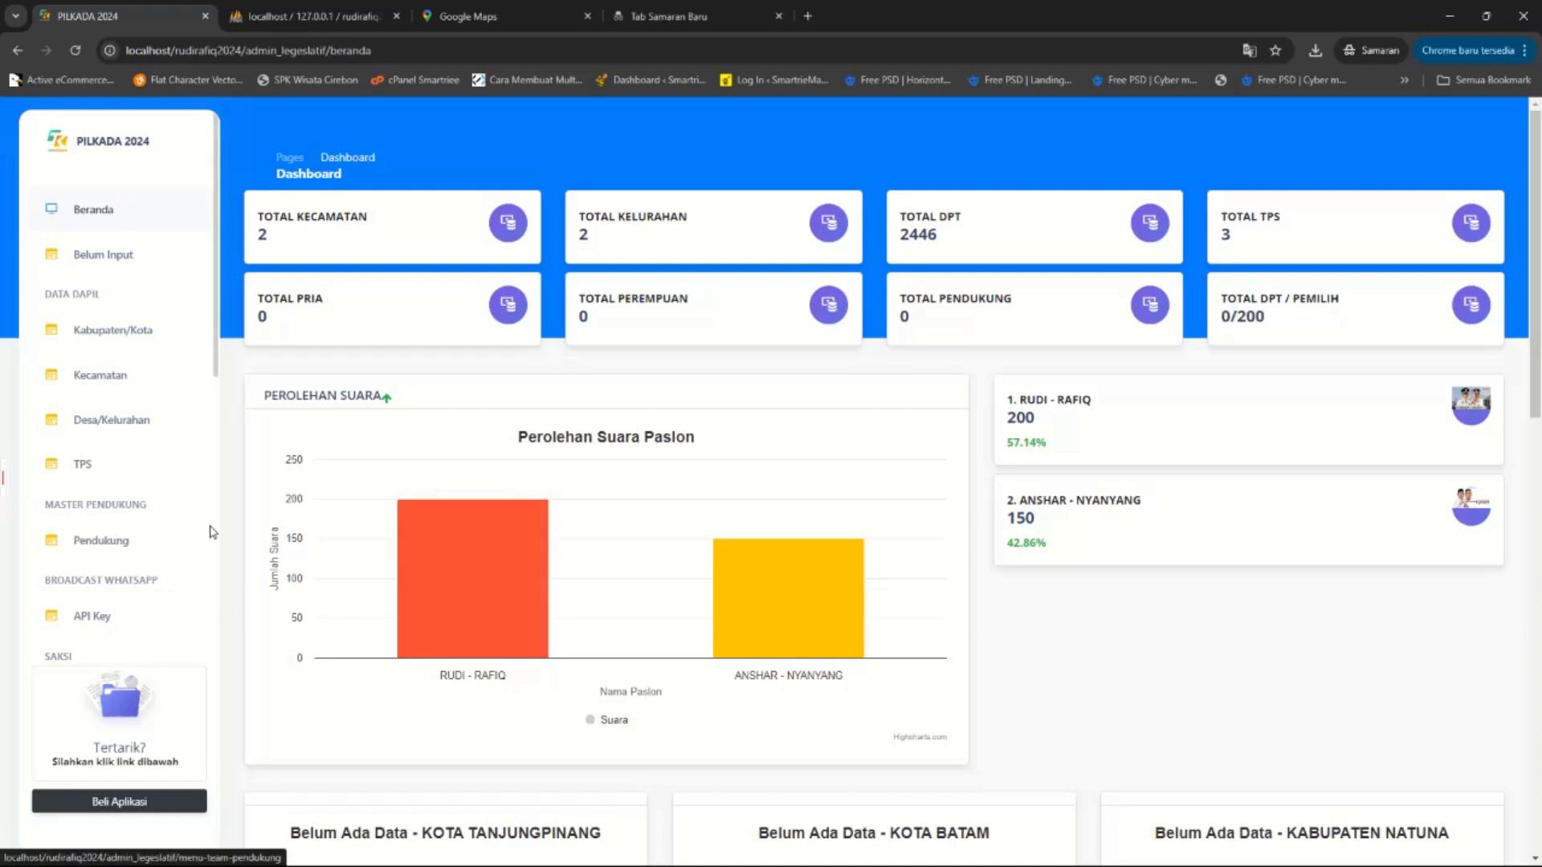
{"action": "double_click", "coordinate": [1255, 315]}
{"action": "left_click_drag", "start_coordinate": [1044, 422], "coordinate": [1137, 343]}
{"action": "left_click", "coordinate": [1057, 398]}
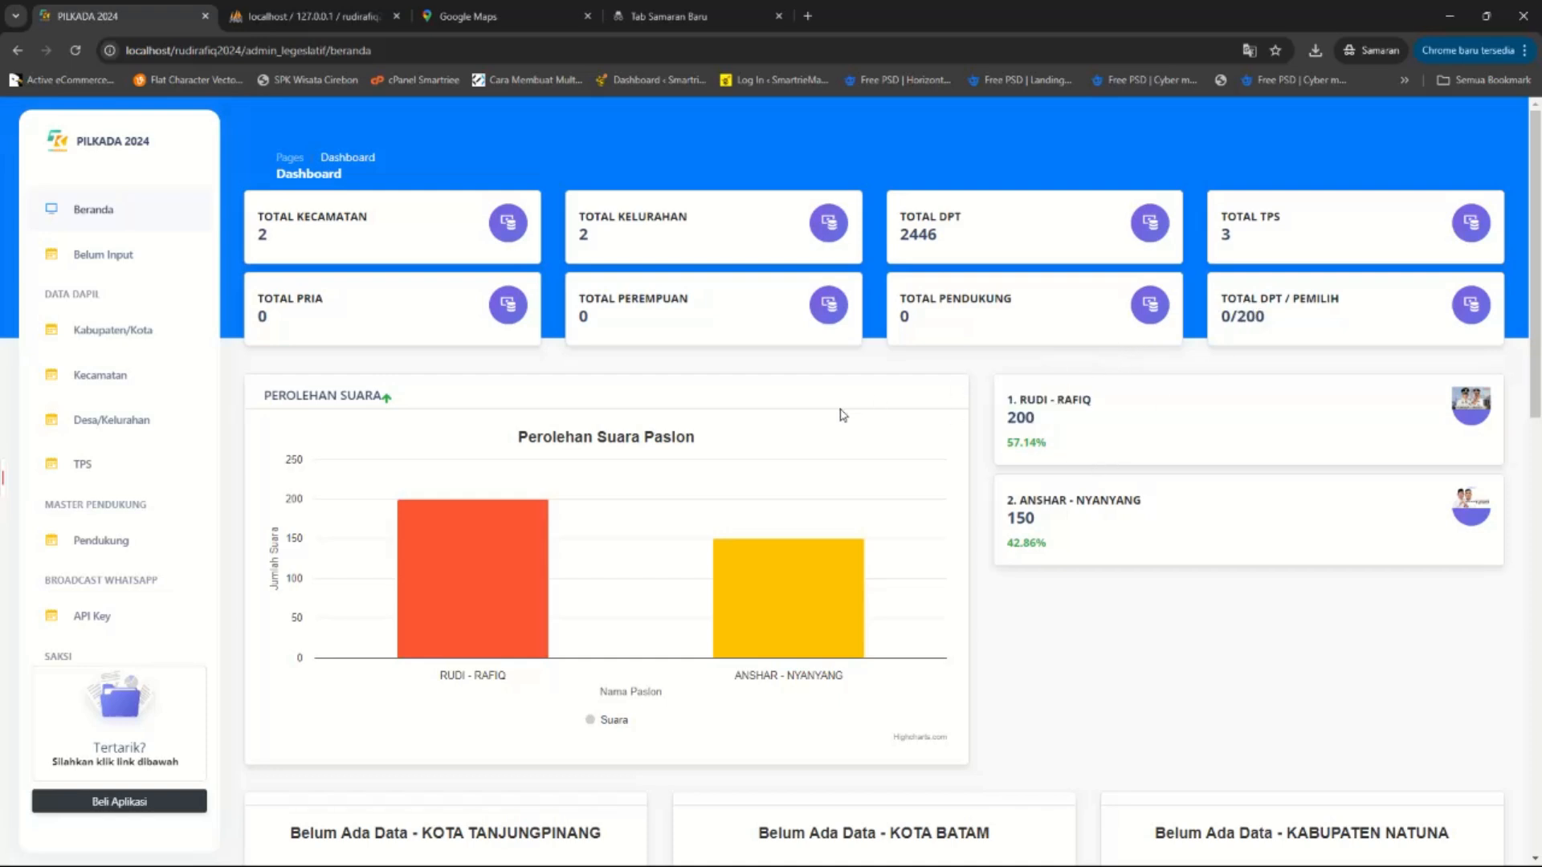
{"action": "scroll", "coordinate": [811, 405], "scroll_direction": "down", "scroll_amount": 4}
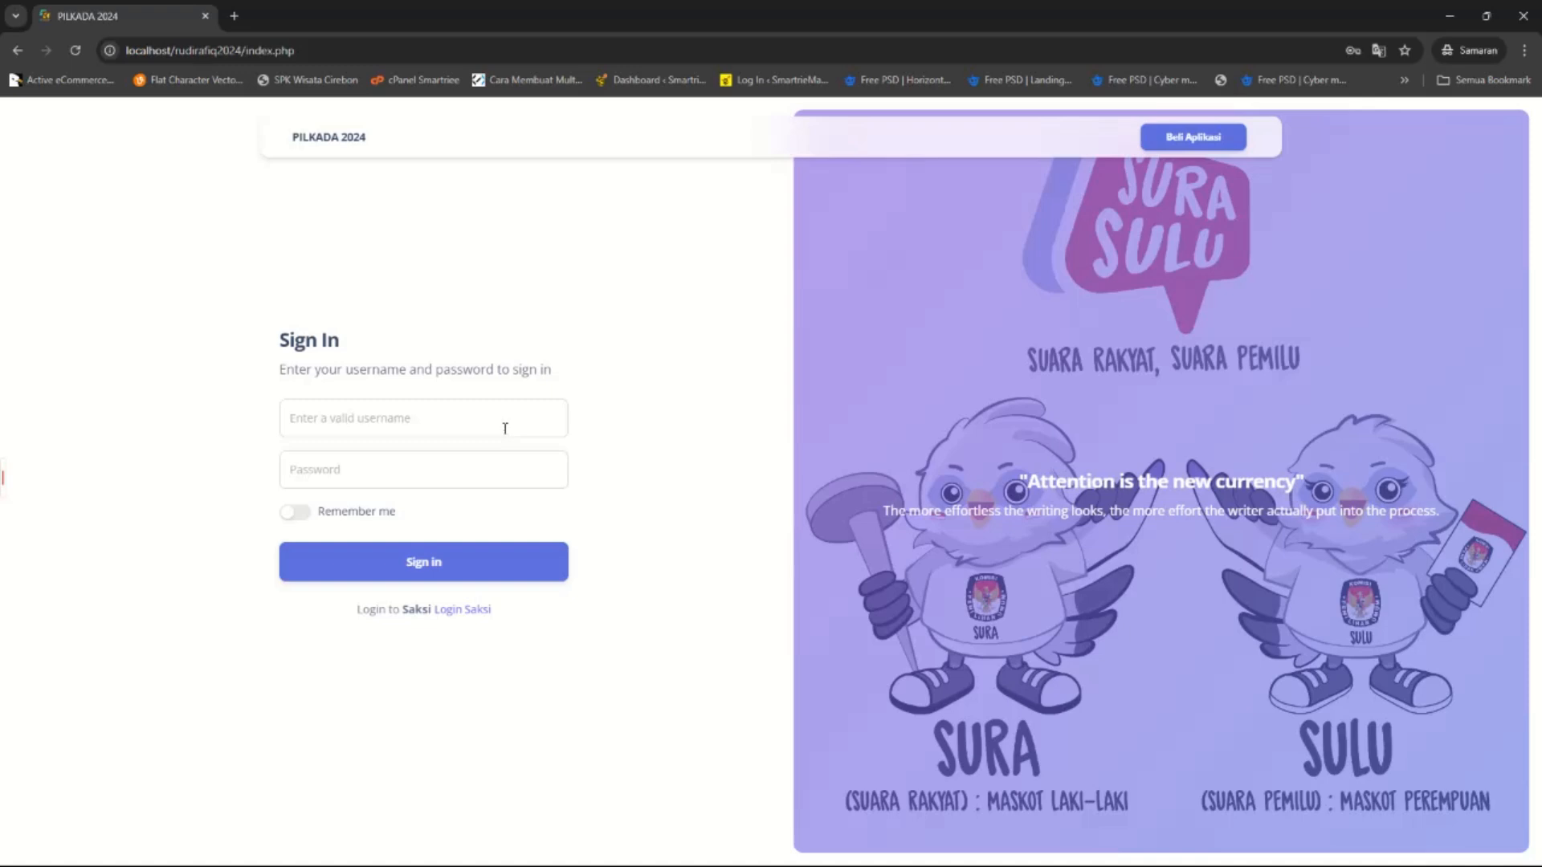
Enter the suggested saksi username and the account password on the regular login form.
{"action": "left_click", "coordinate": [505, 429]}
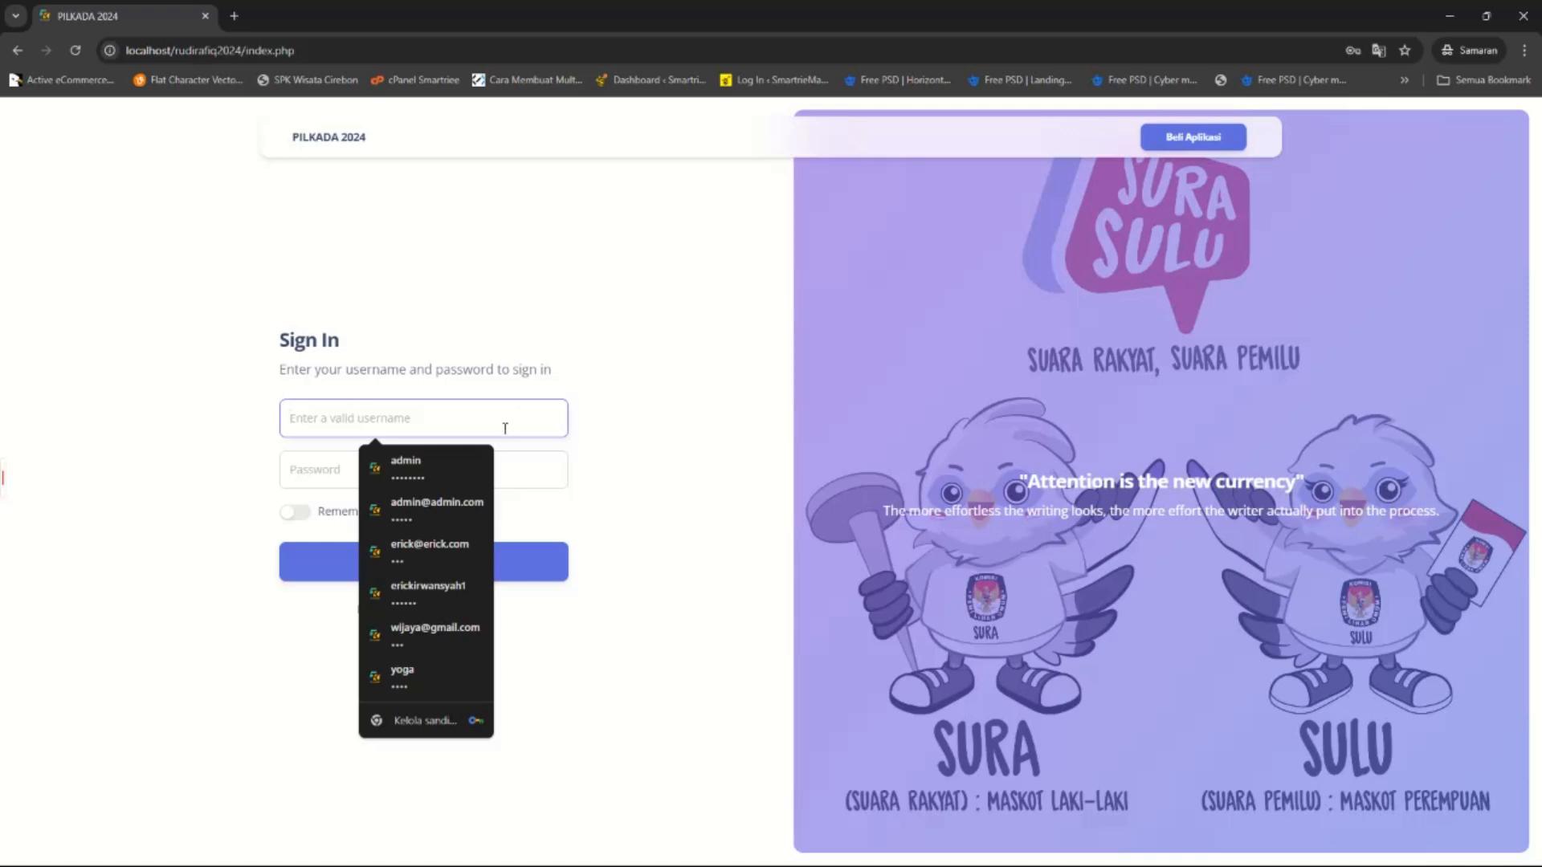
{"action": "type", "text": "saksi1"}
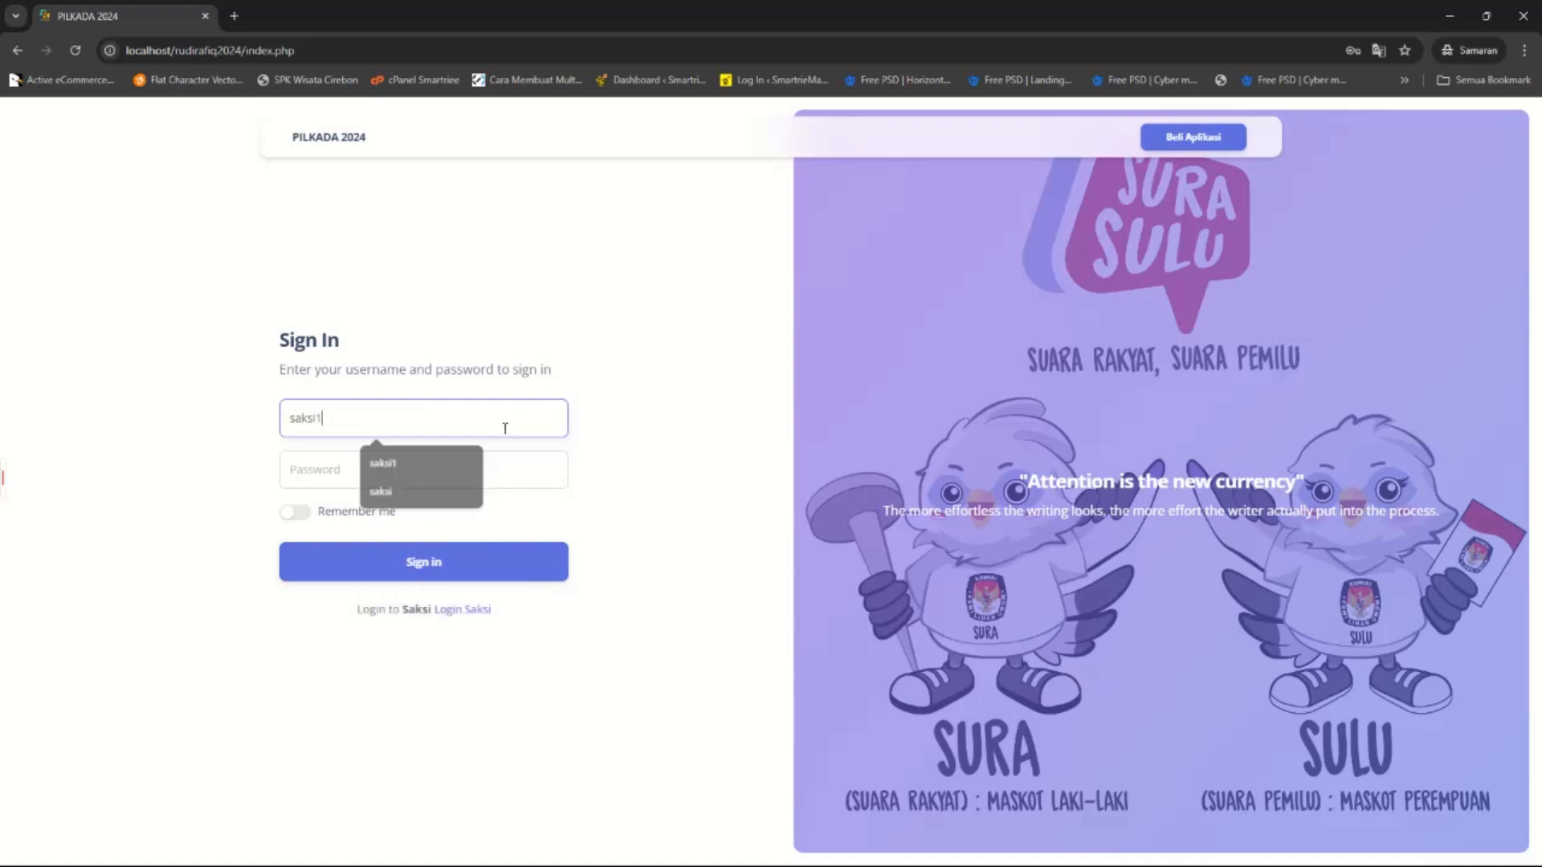
{"action": "key", "text": "Down"}
{"action": "key", "text": "Return"}
{"action": "key", "text": "Tab"}
{"action": "type", "text": "123"}
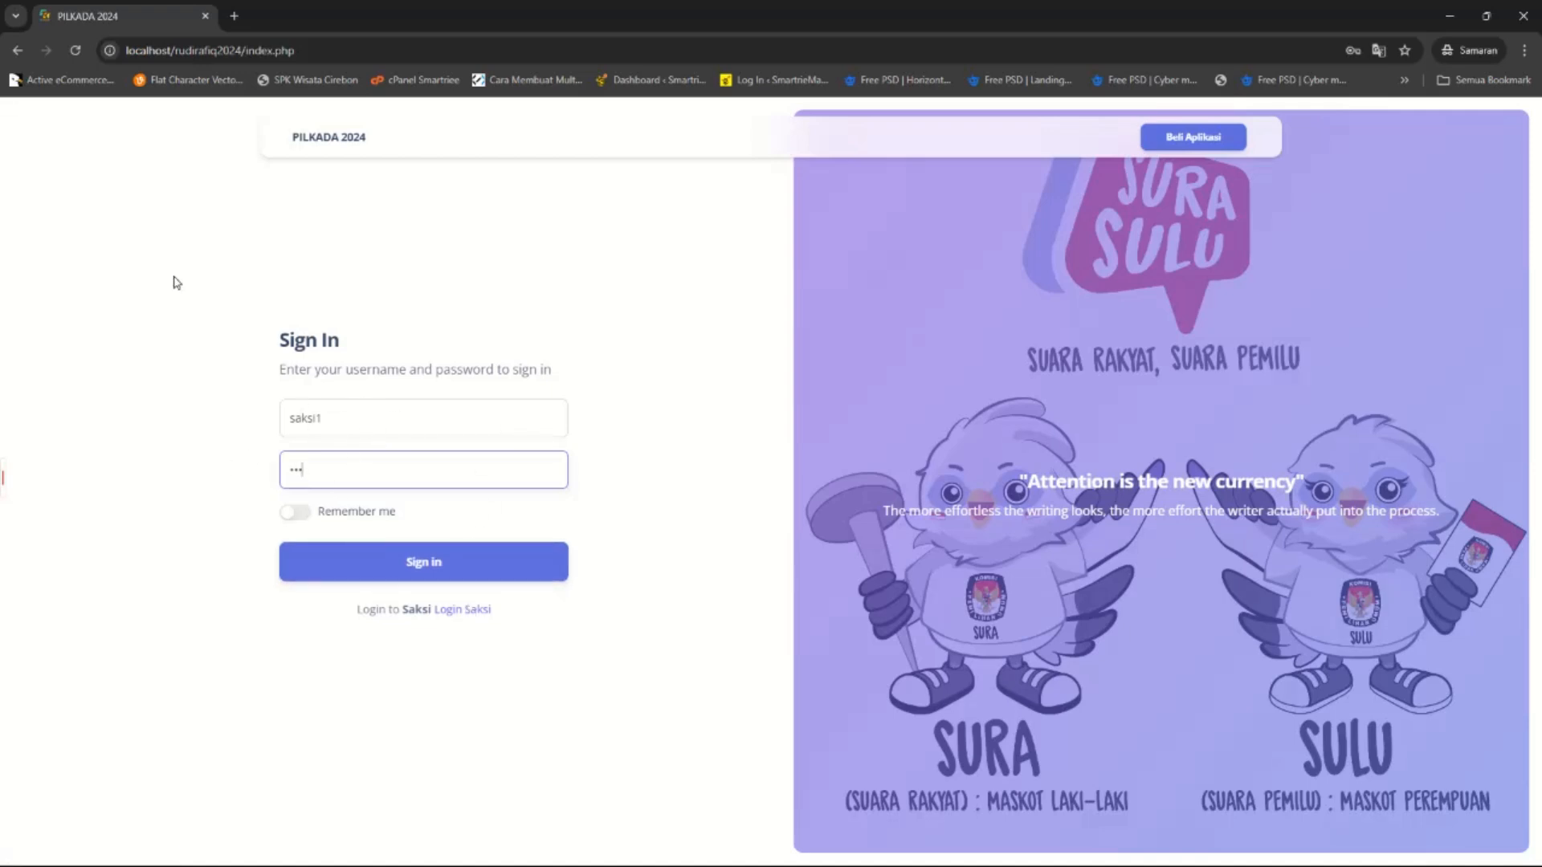
Sign in as saksi1 with the account password on the witness login page.
{"action": "left_click", "coordinate": [464, 612]}
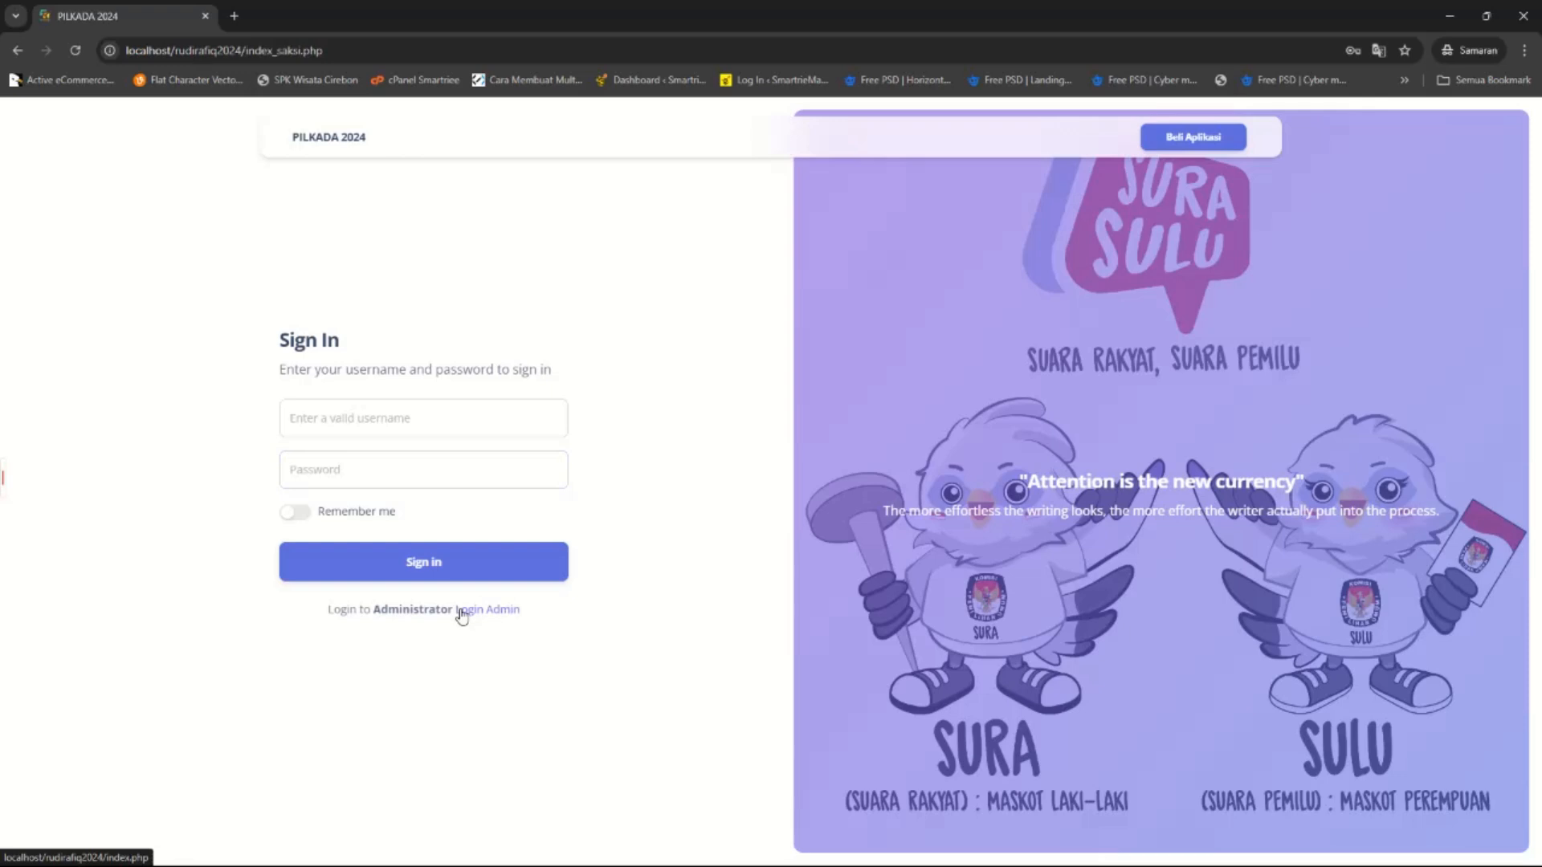
{"action": "left_click", "coordinate": [421, 417]}
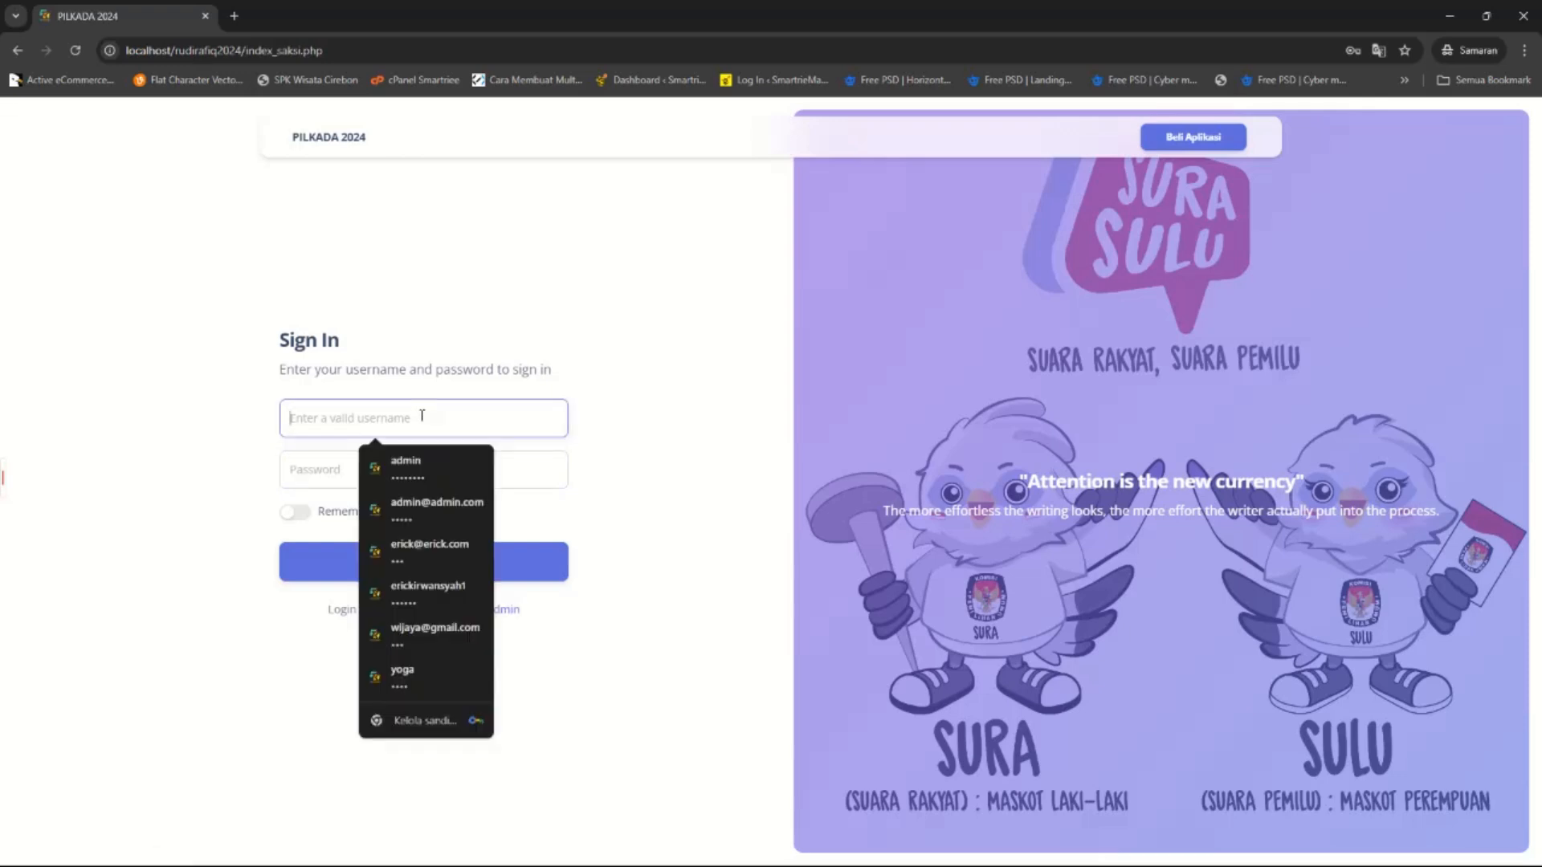
{"action": "type", "text": "saksi1"}
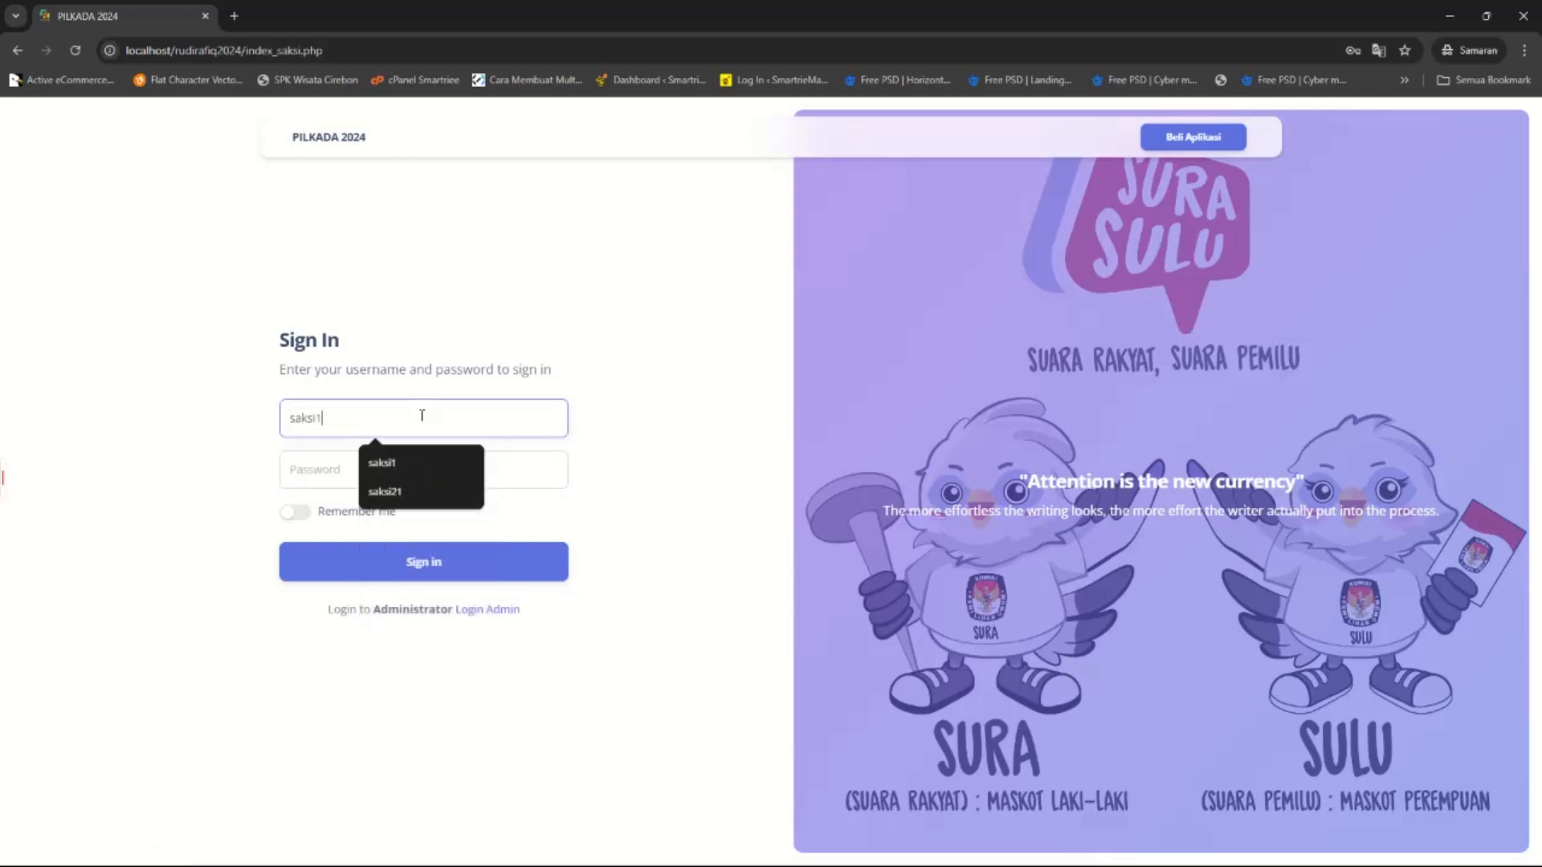
{"action": "left_click", "coordinate": [406, 470]}
{"action": "type", "text": "123"}
{"action": "left_click", "coordinate": [393, 567]}
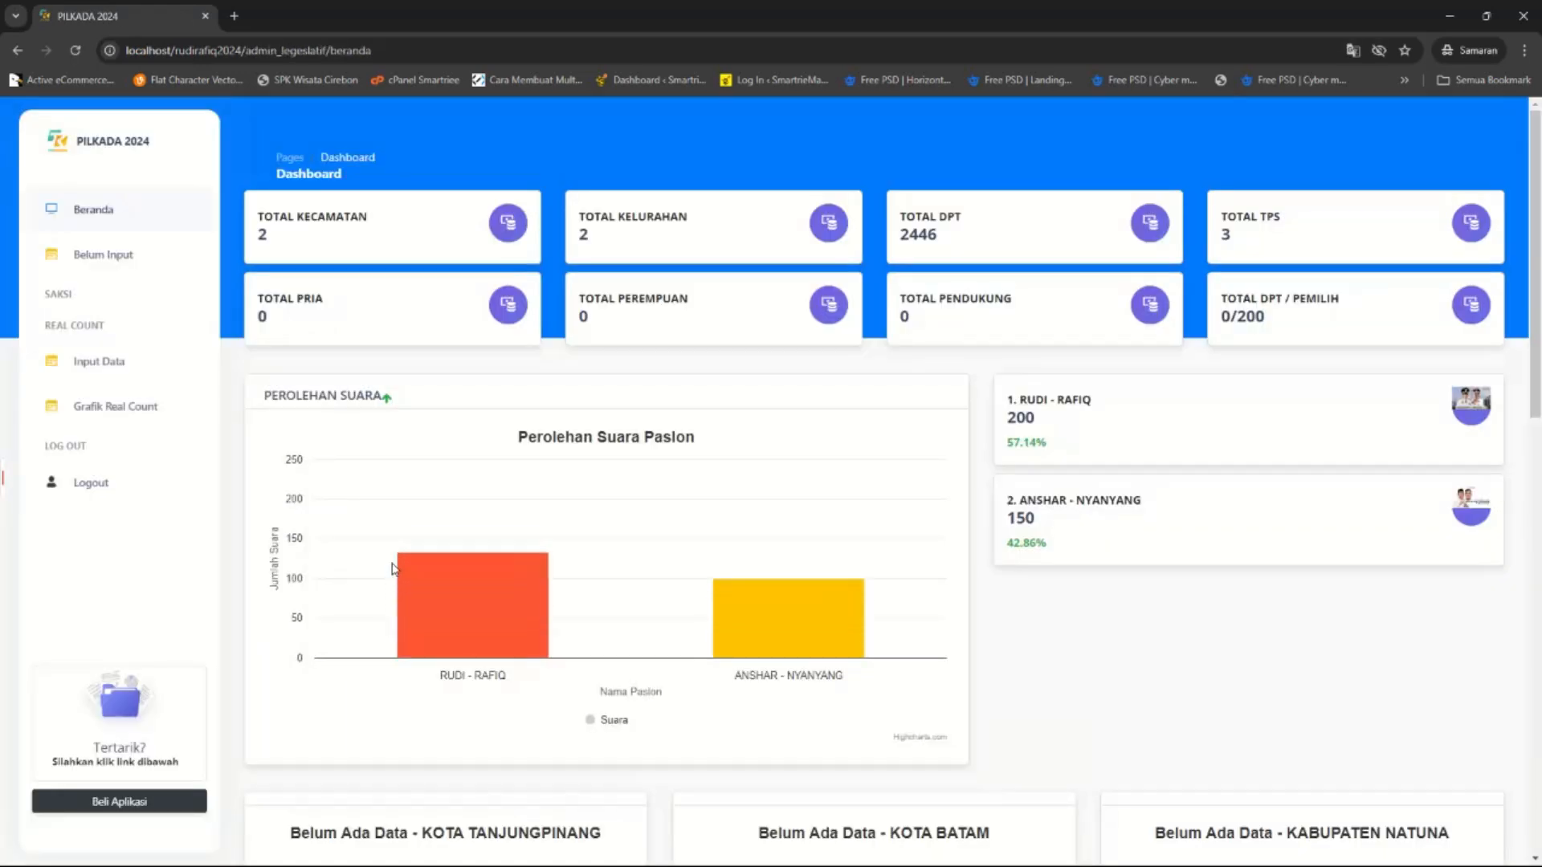
Browse the unreported-TPS and real-count chart pages, then open the Input Data vote page.
{"action": "scroll", "coordinate": [994, 396], "scroll_direction": "down", "scroll_amount": 12}
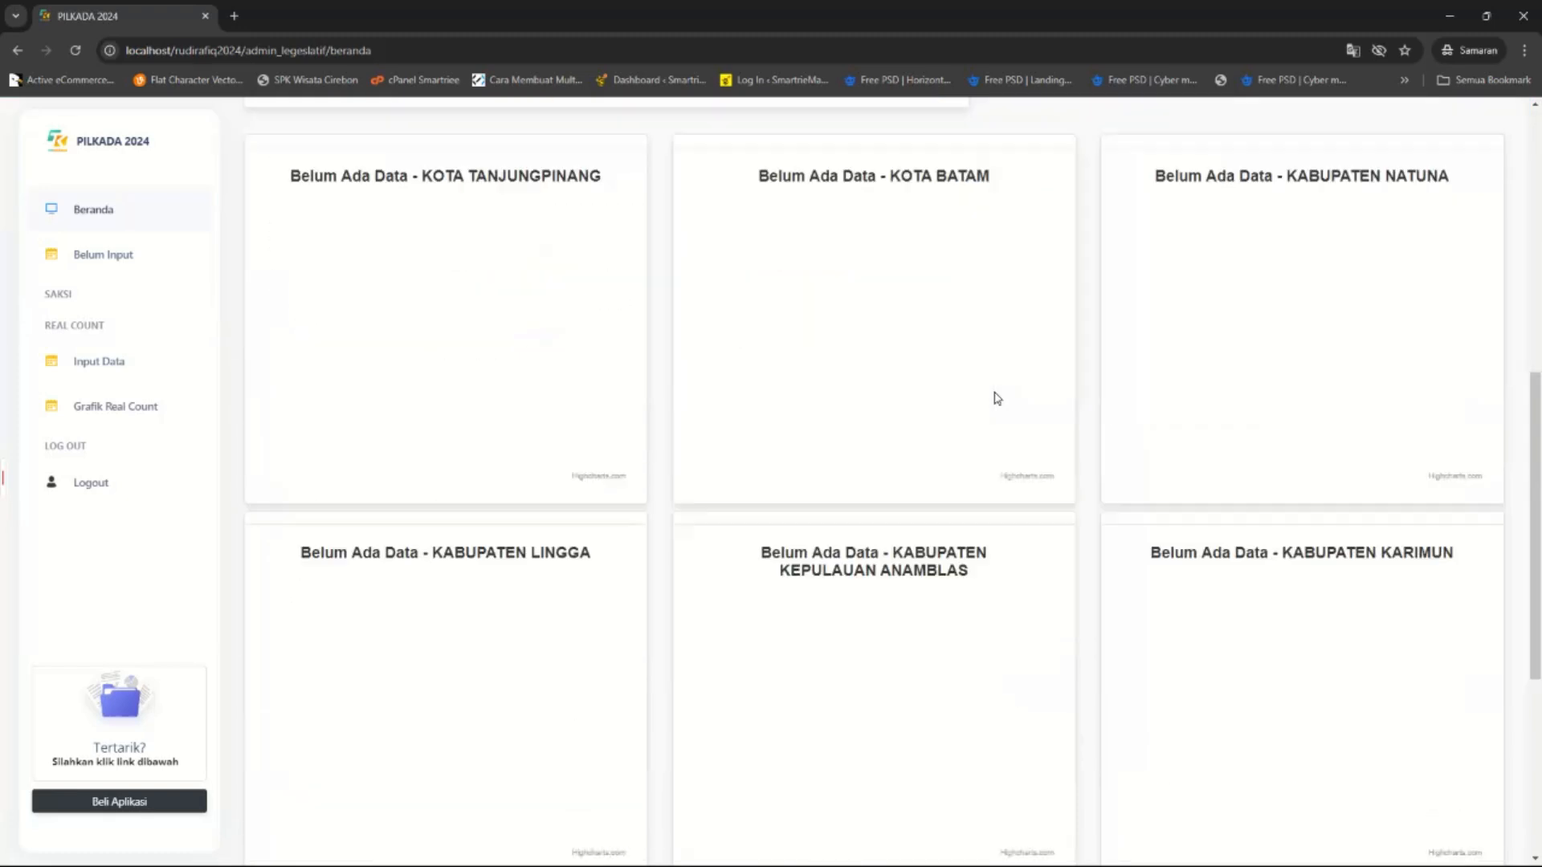
{"action": "scroll", "coordinate": [998, 398], "scroll_direction": "up", "scroll_amount": 10}
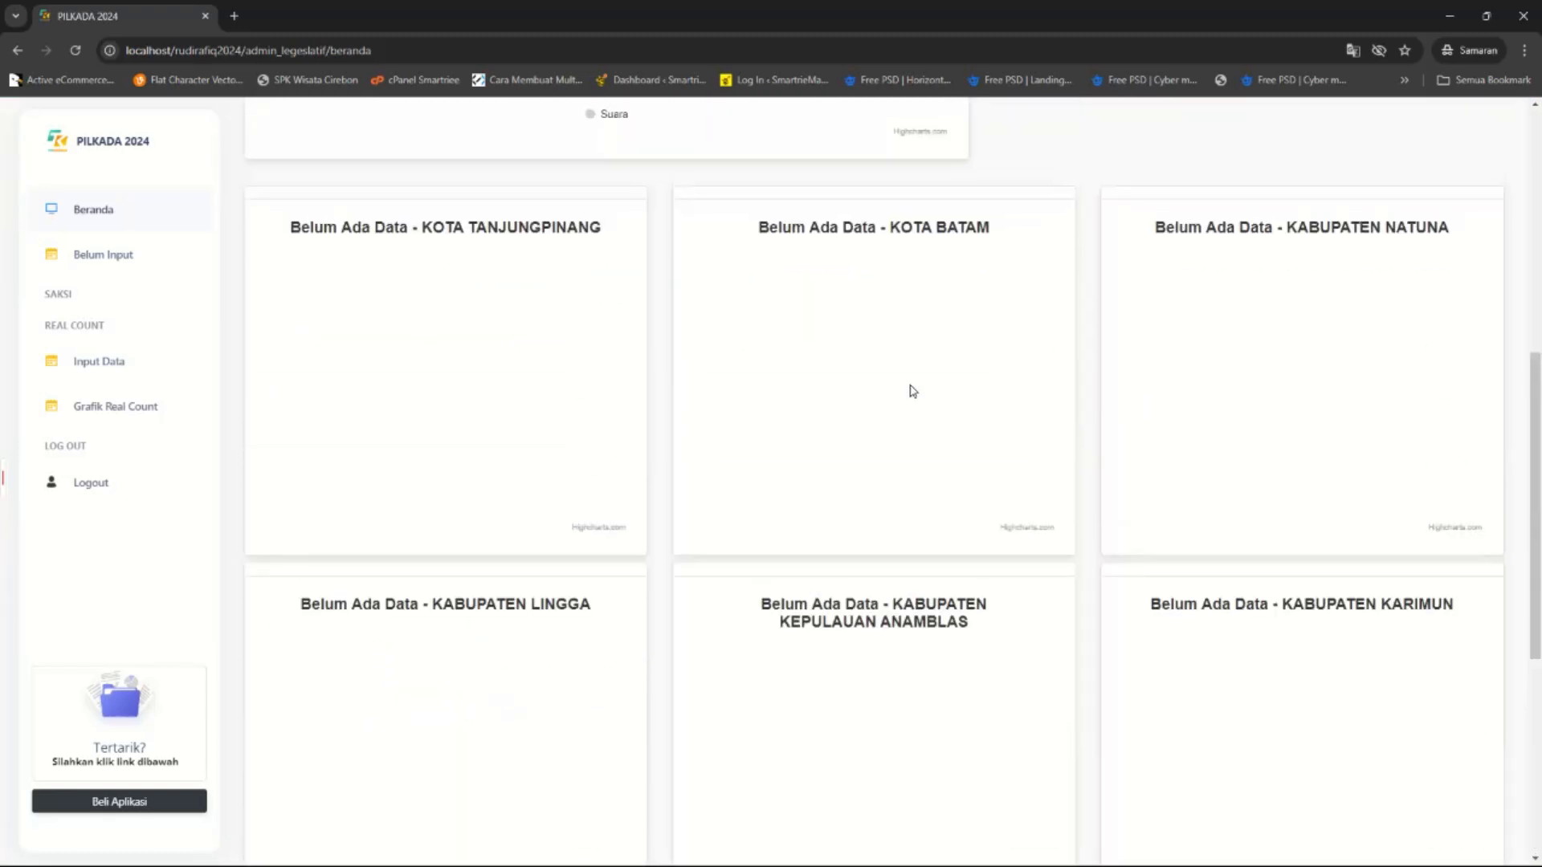
{"action": "scroll", "coordinate": [883, 386], "scroll_direction": "up", "scroll_amount": 3}
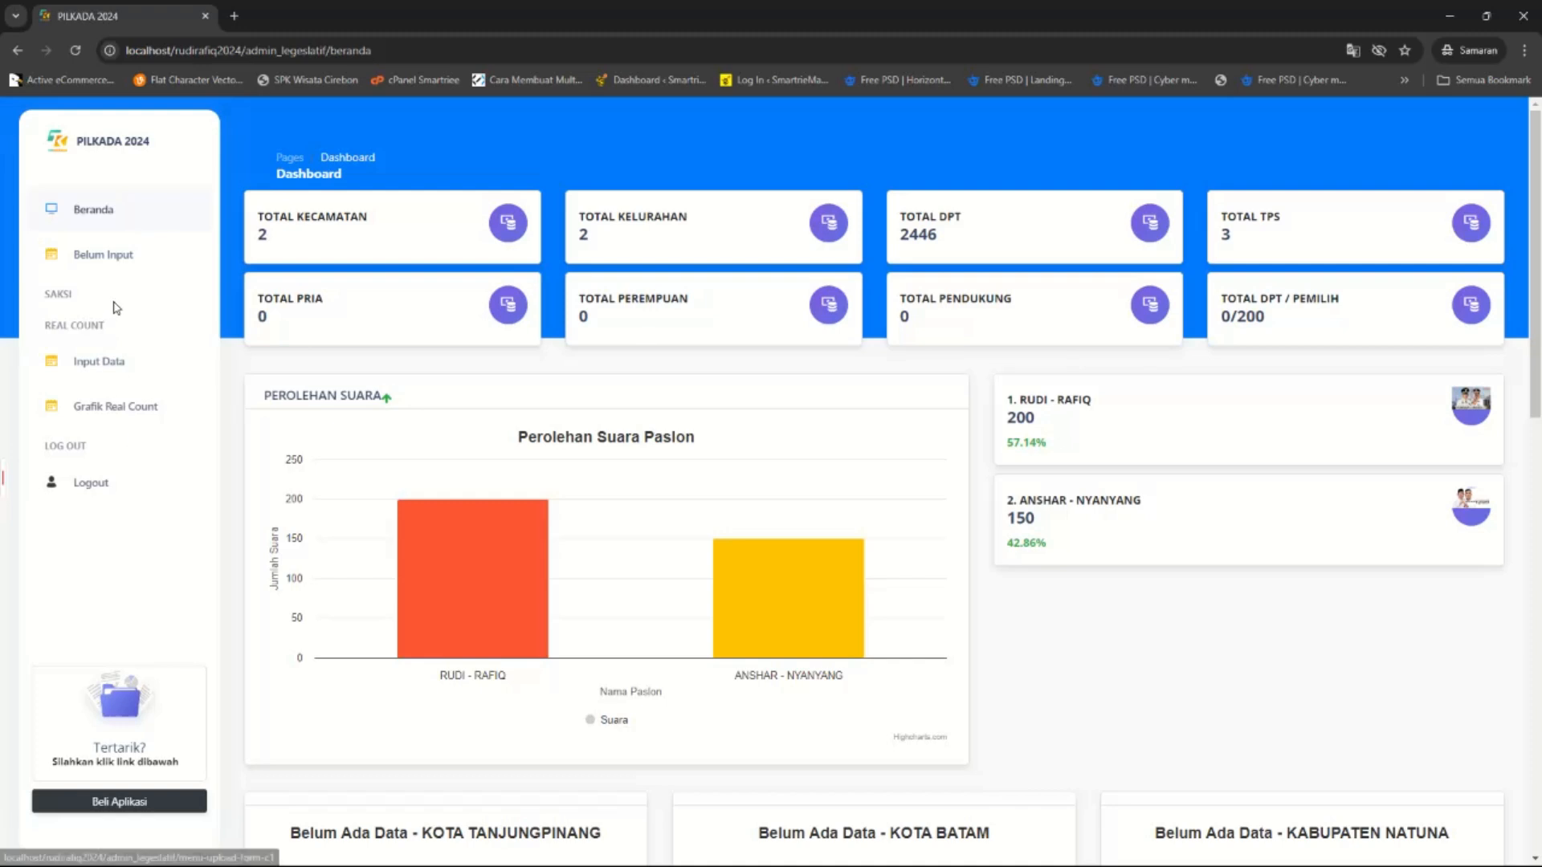
{"action": "left_click", "coordinate": [107, 258]}
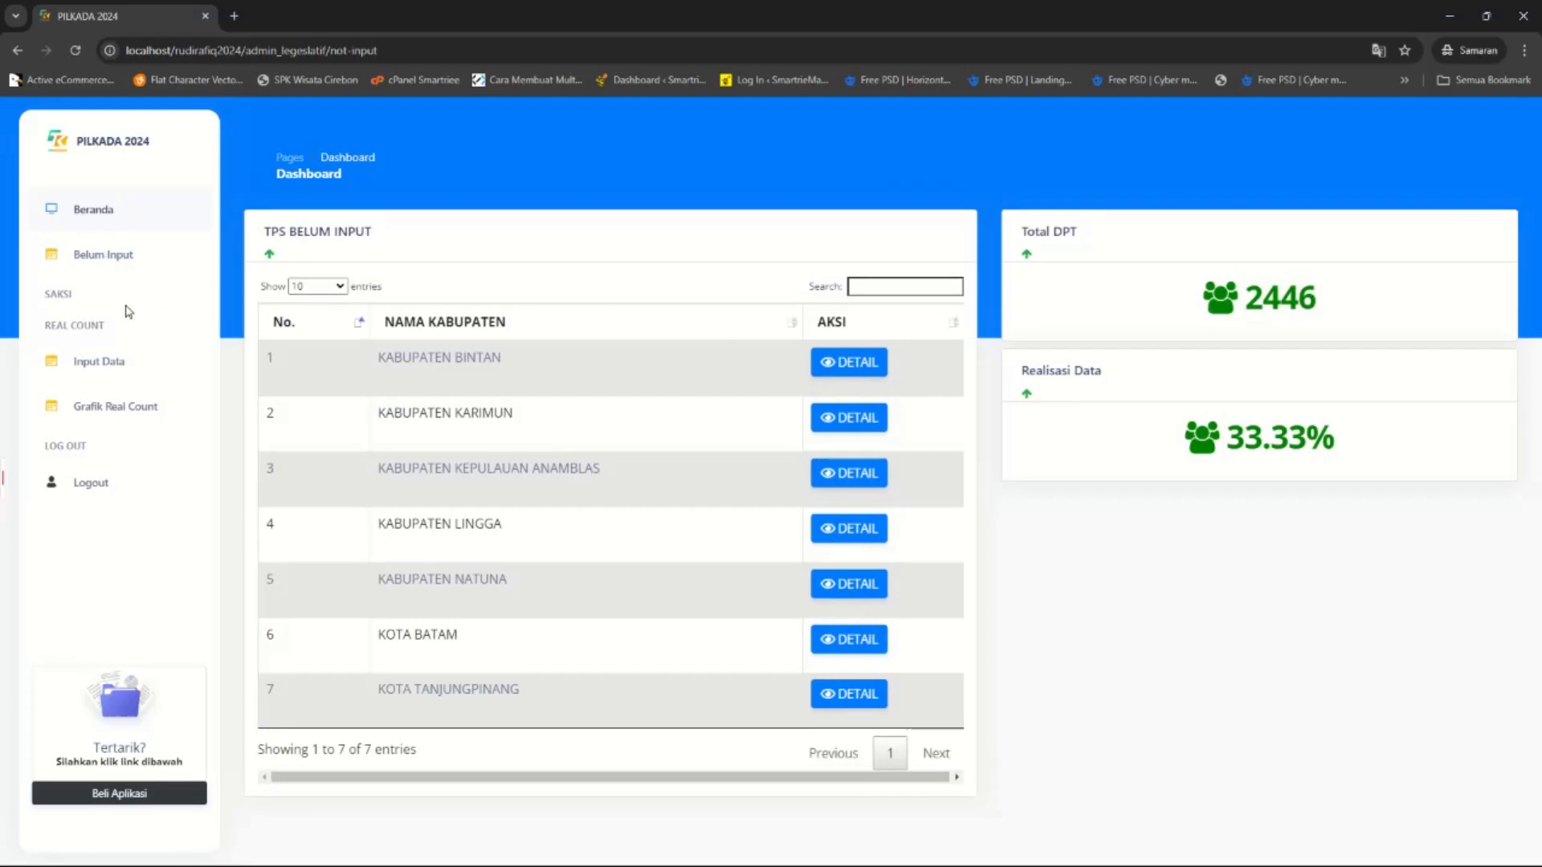
{"action": "left_click", "coordinate": [113, 408]}
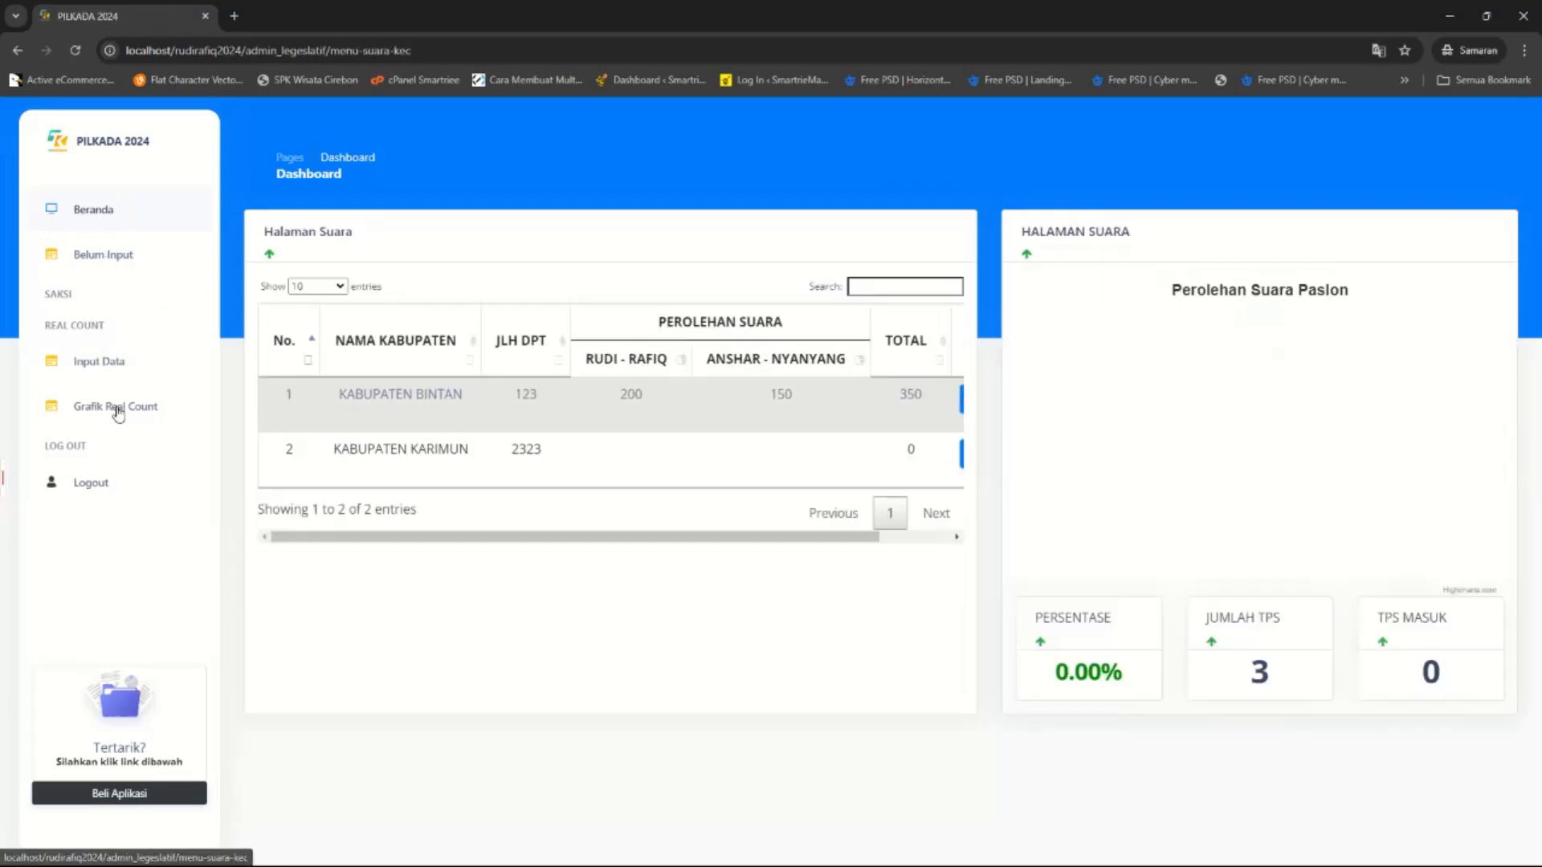
{"action": "left_click_drag", "start_coordinate": [772, 540], "coordinate": [930, 544]}
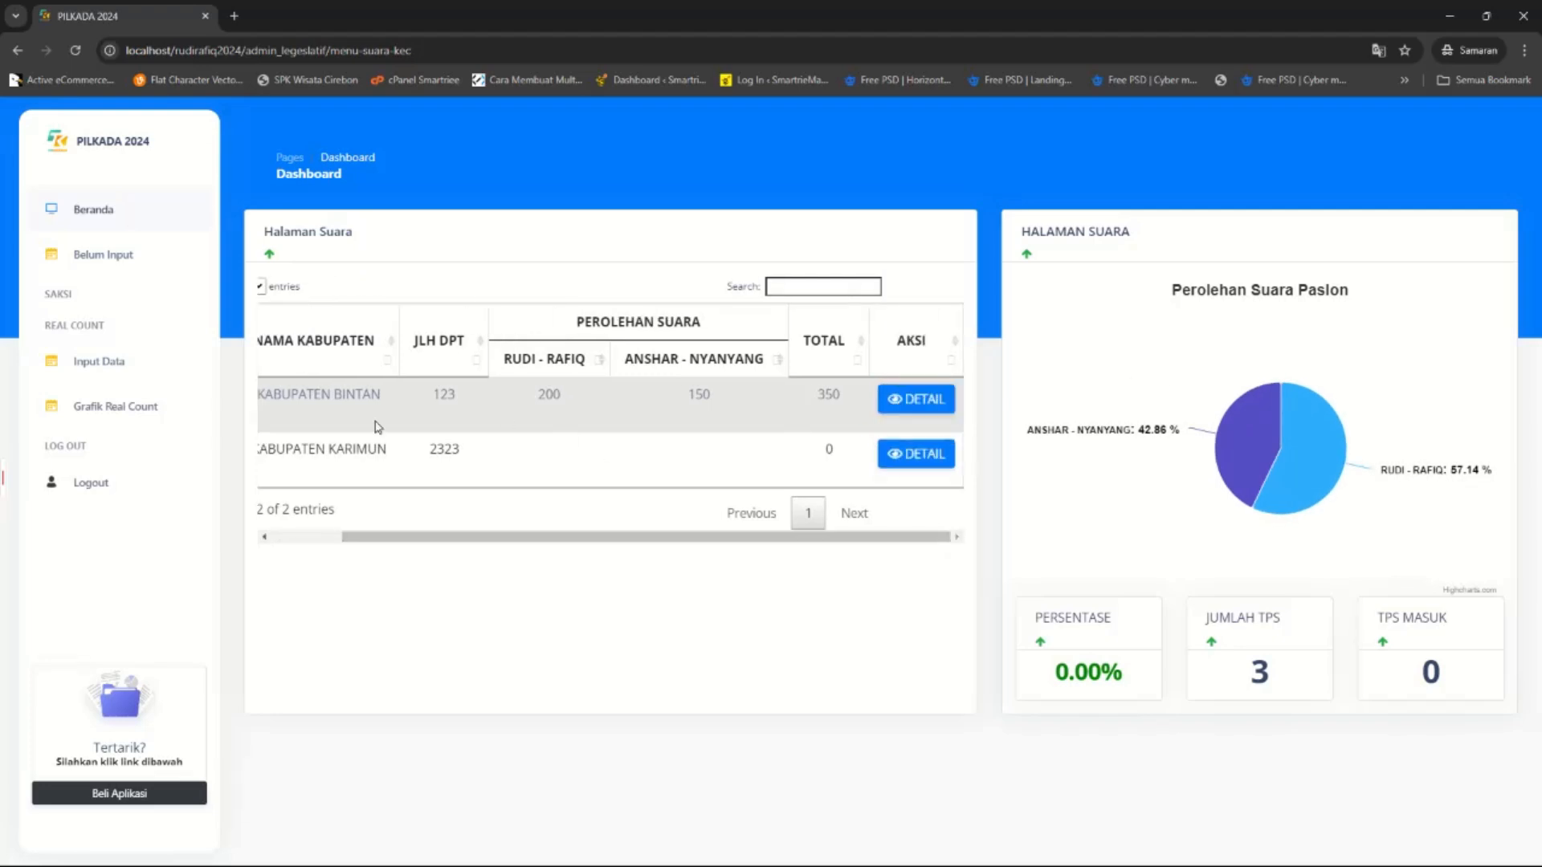
{"action": "left_click", "coordinate": [70, 369]}
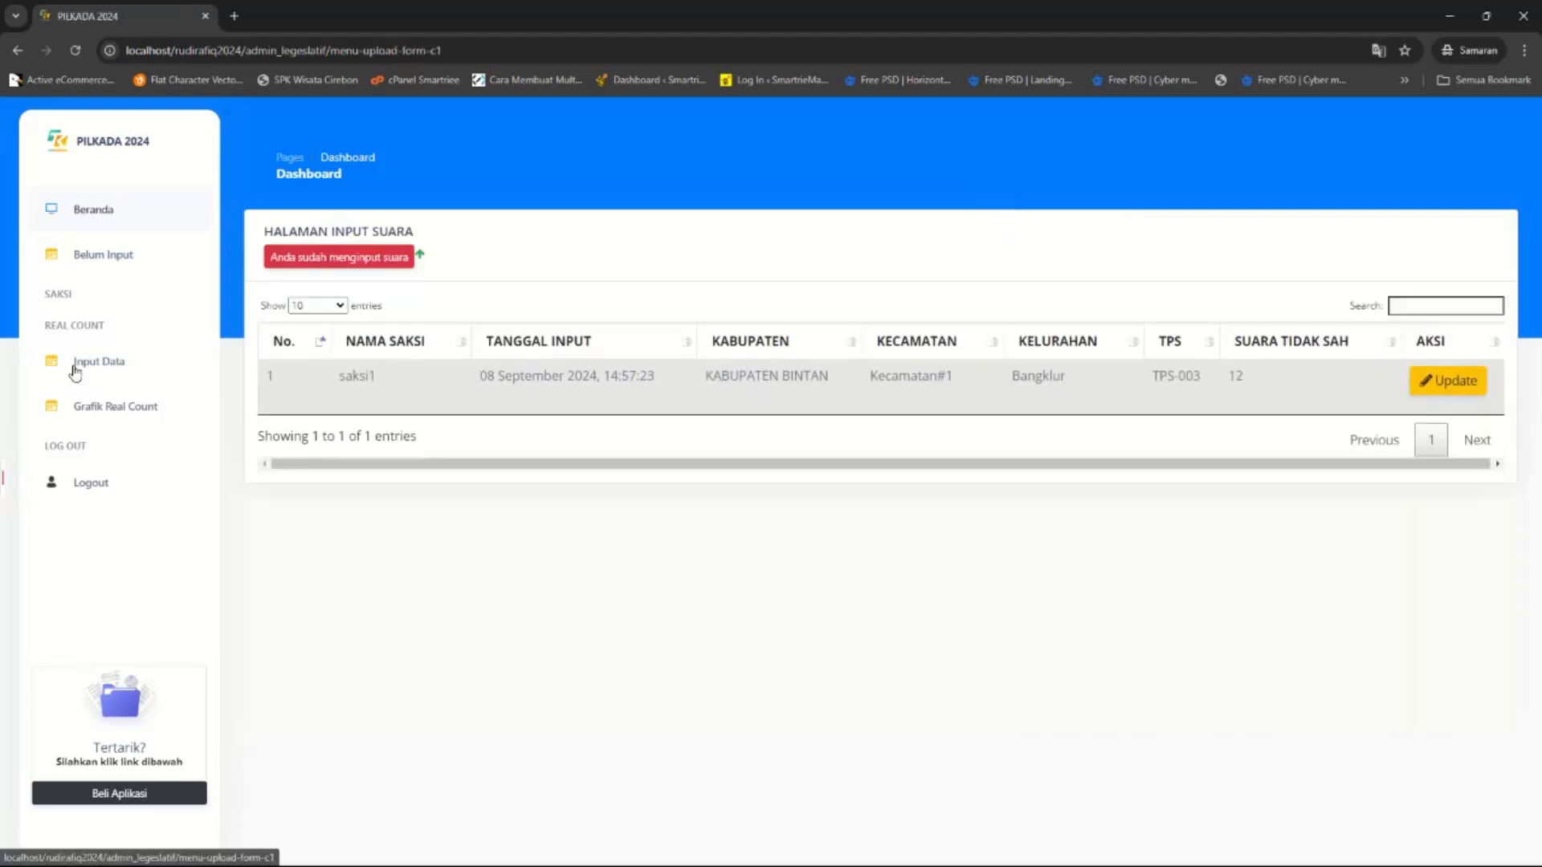
Edit the TPS-003 record to 400 votes for RUDI - RAFIQ and 200 for ANSHAR - NYANYANG.
{"action": "left_click_drag", "start_coordinate": [250, 386], "coordinate": [1213, 389]}
{"action": "left_click", "coordinate": [1223, 388]}
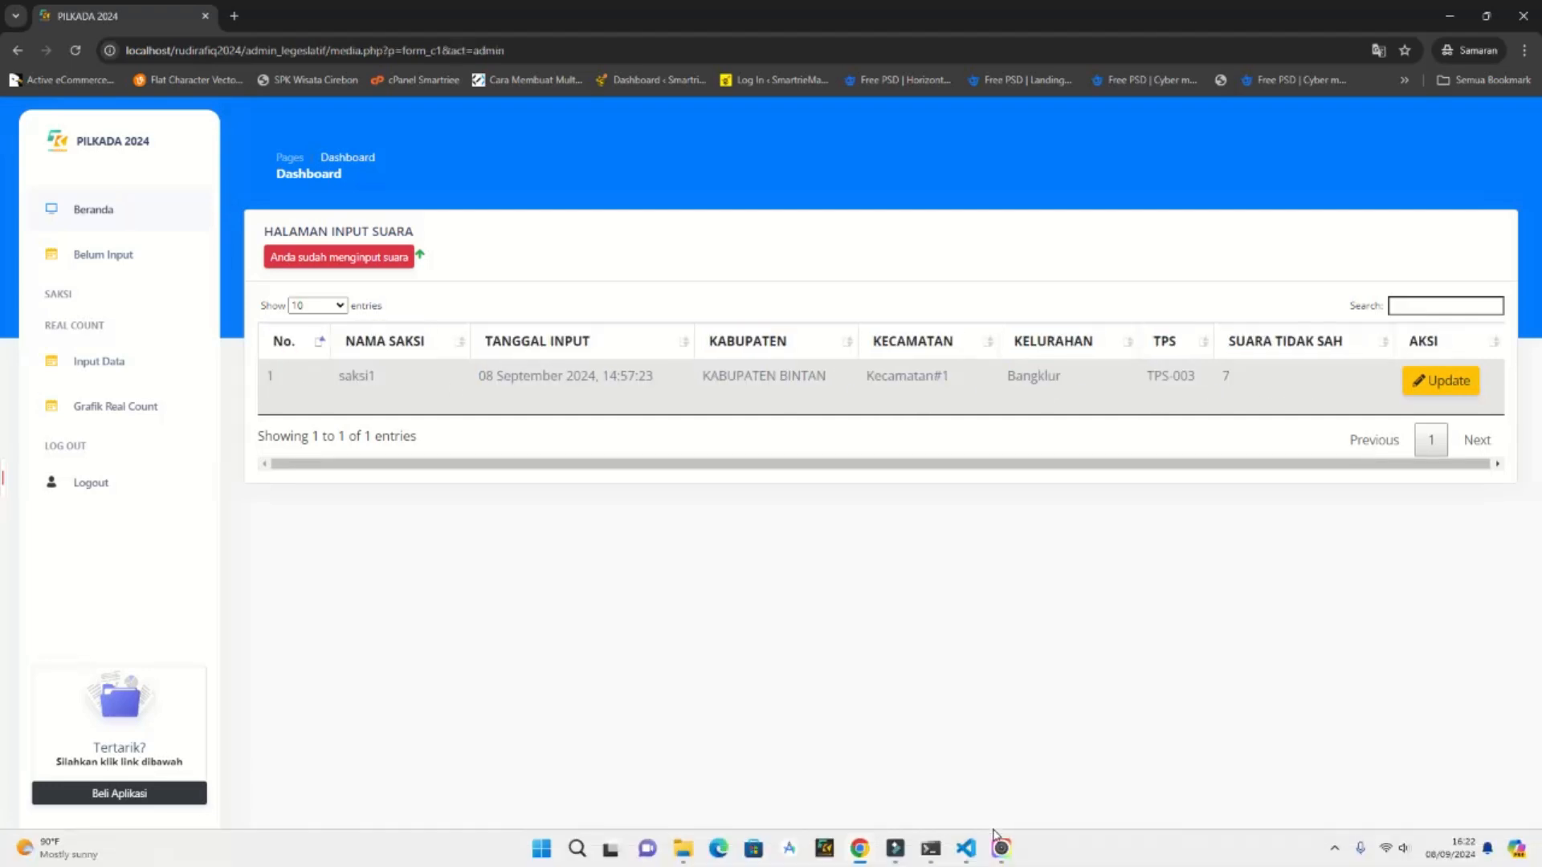
{"action": "left_click", "coordinate": [1002, 849]}
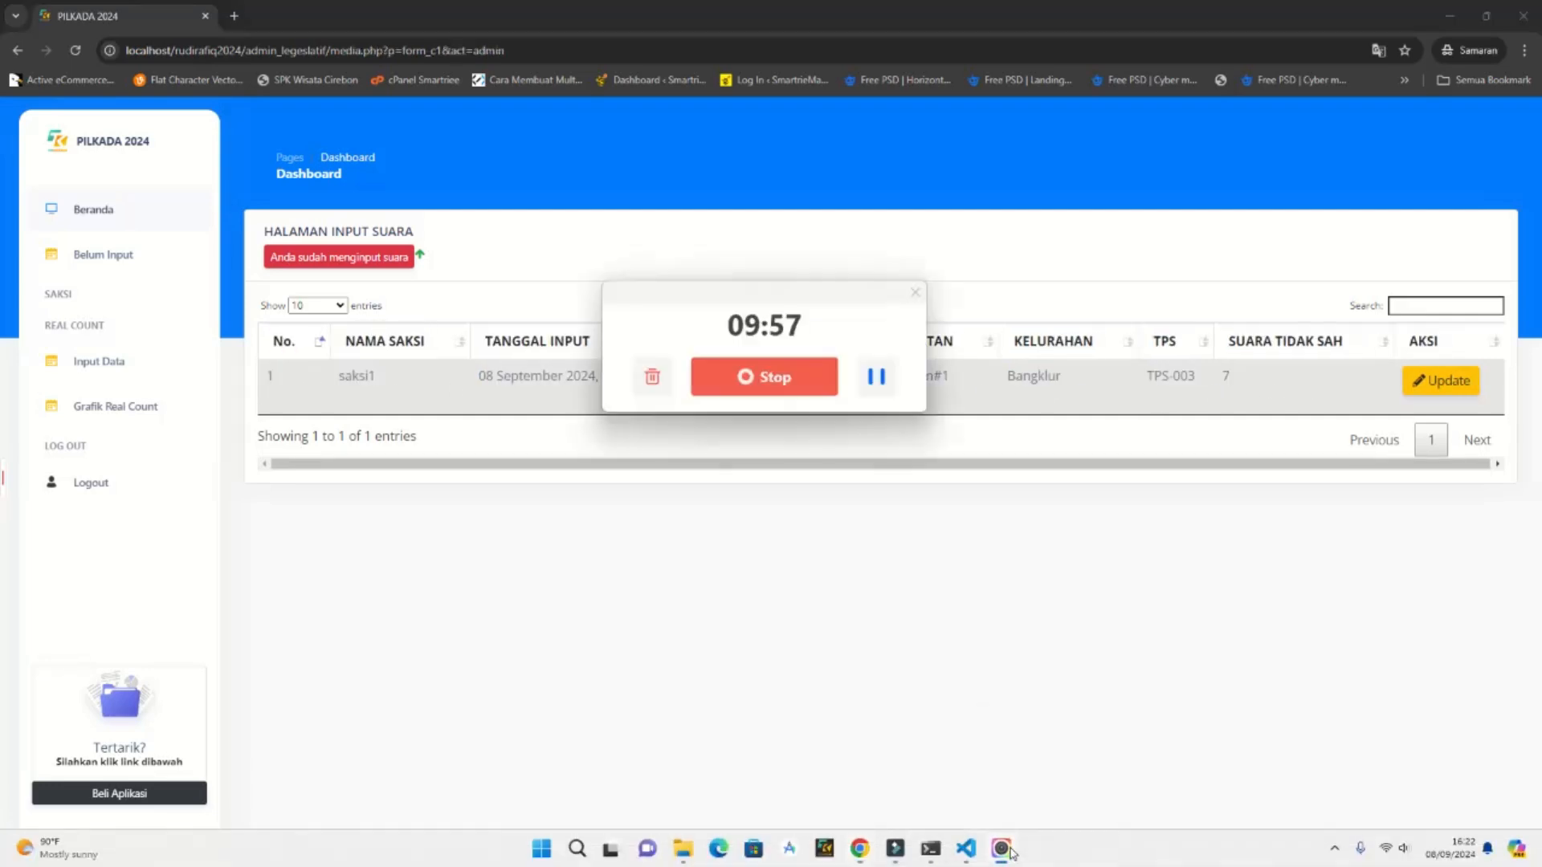
{"action": "left_click", "coordinate": [1003, 655]}
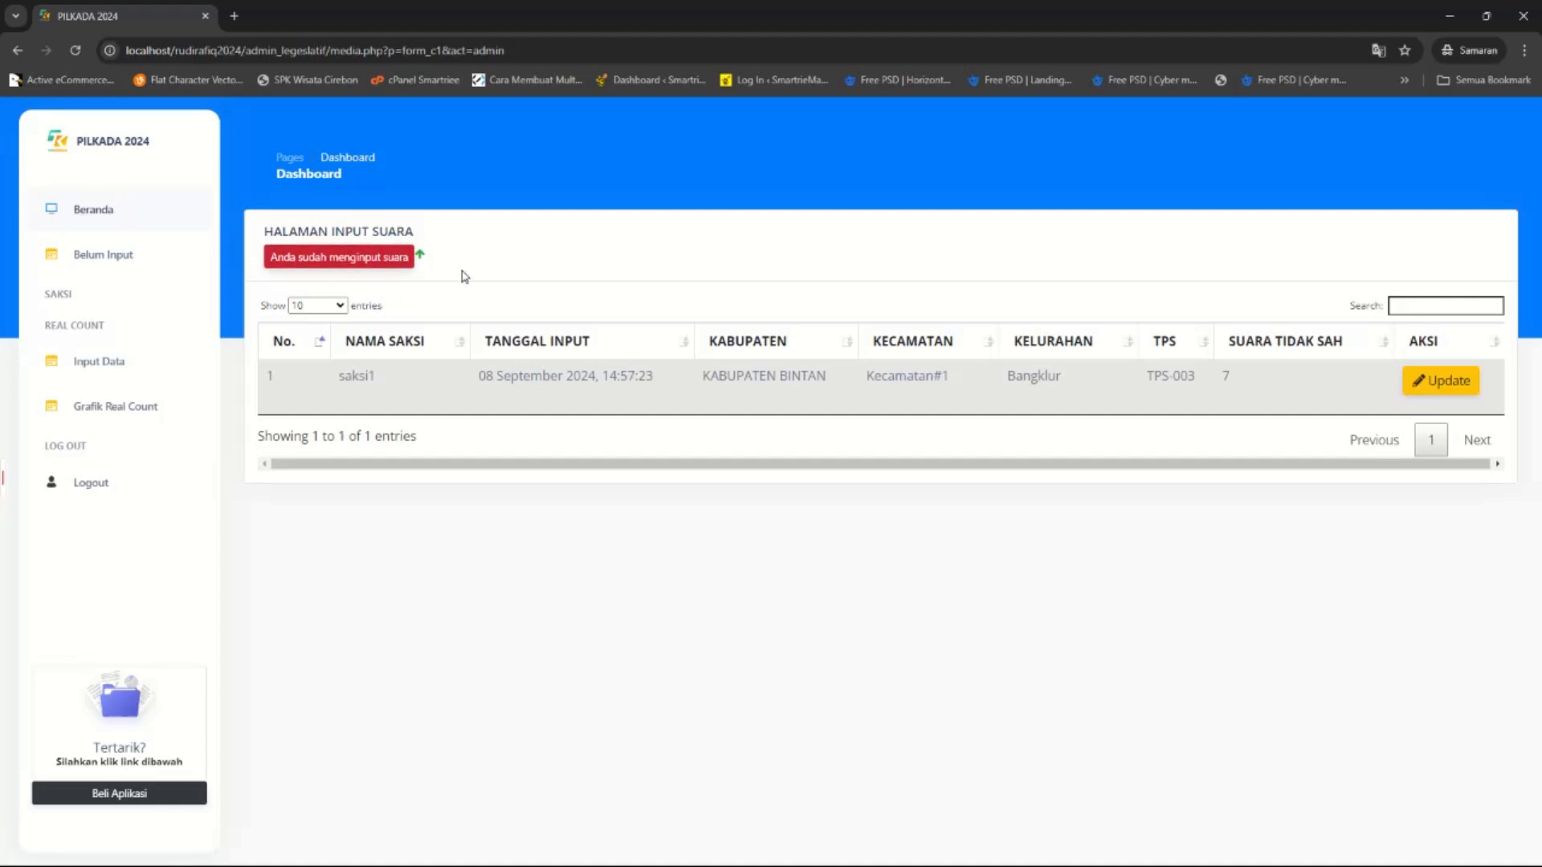
{"action": "left_click", "coordinate": [1458, 387]}
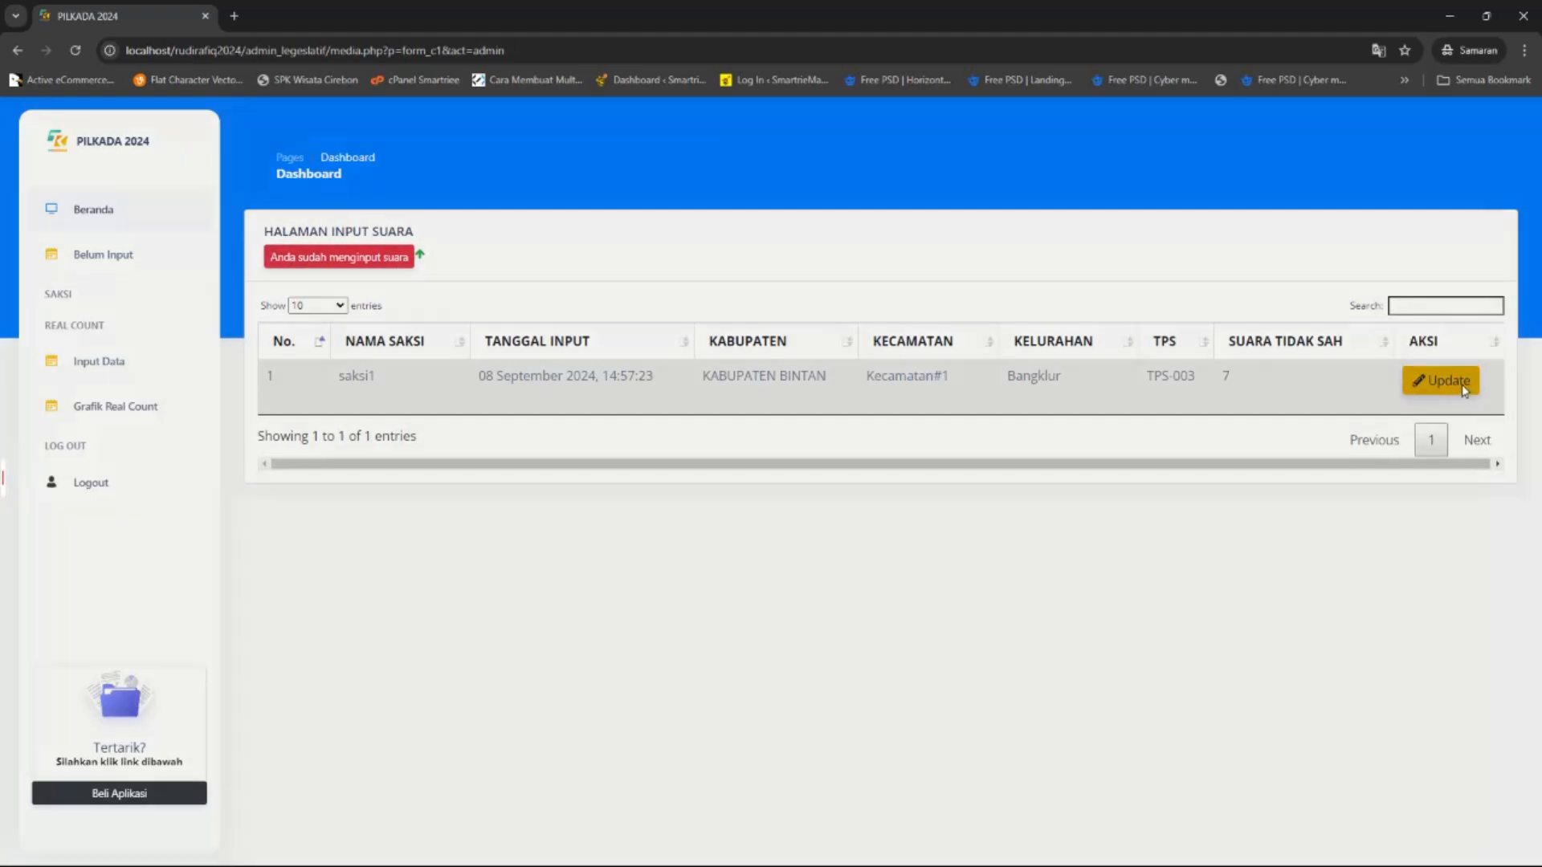
{"action": "double_click", "coordinate": [647, 411]}
{"action": "type", "text": "4"}
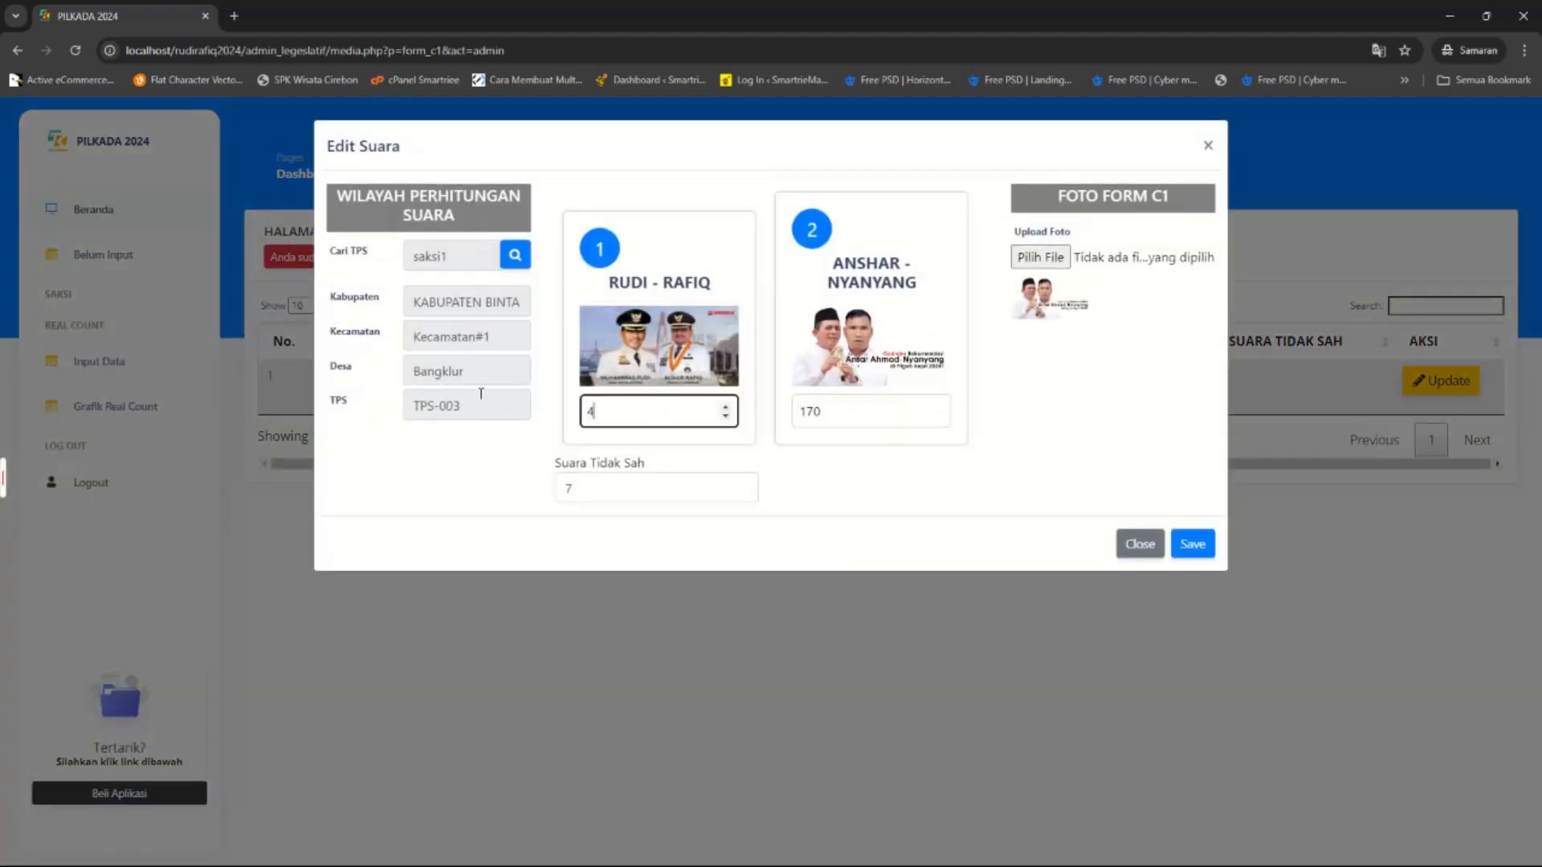
{"action": "type", "text": "00"}
{"action": "key", "text": "Tab"}
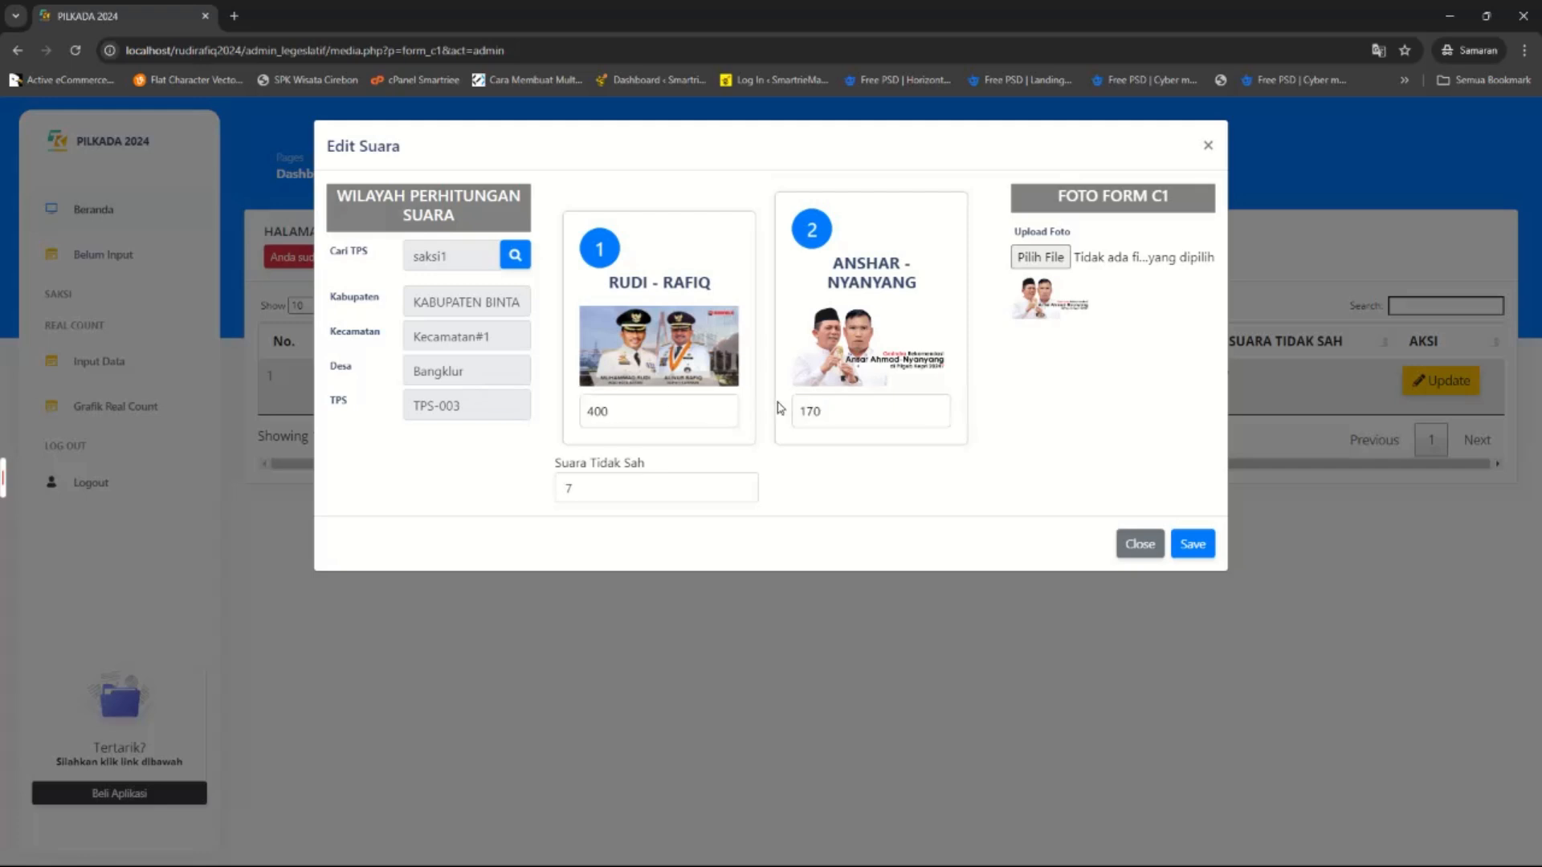
{"action": "type", "text": "200"}
Attach a new C1 photo, set invalid votes to 20, and save the record.
{"action": "left_click", "coordinate": [1040, 257]}
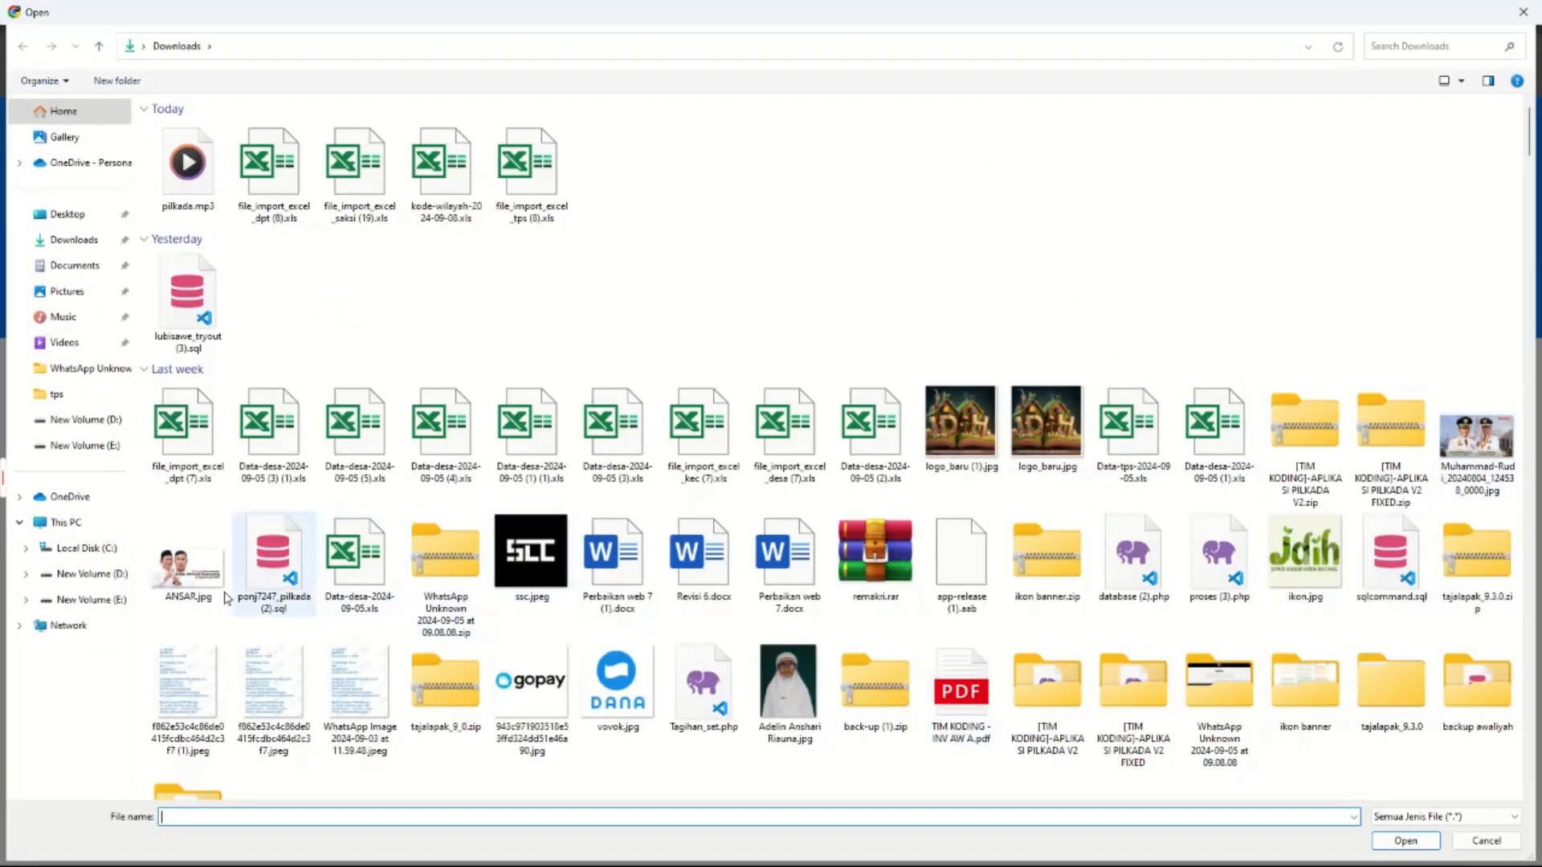
{"action": "double_click", "coordinate": [1504, 444]}
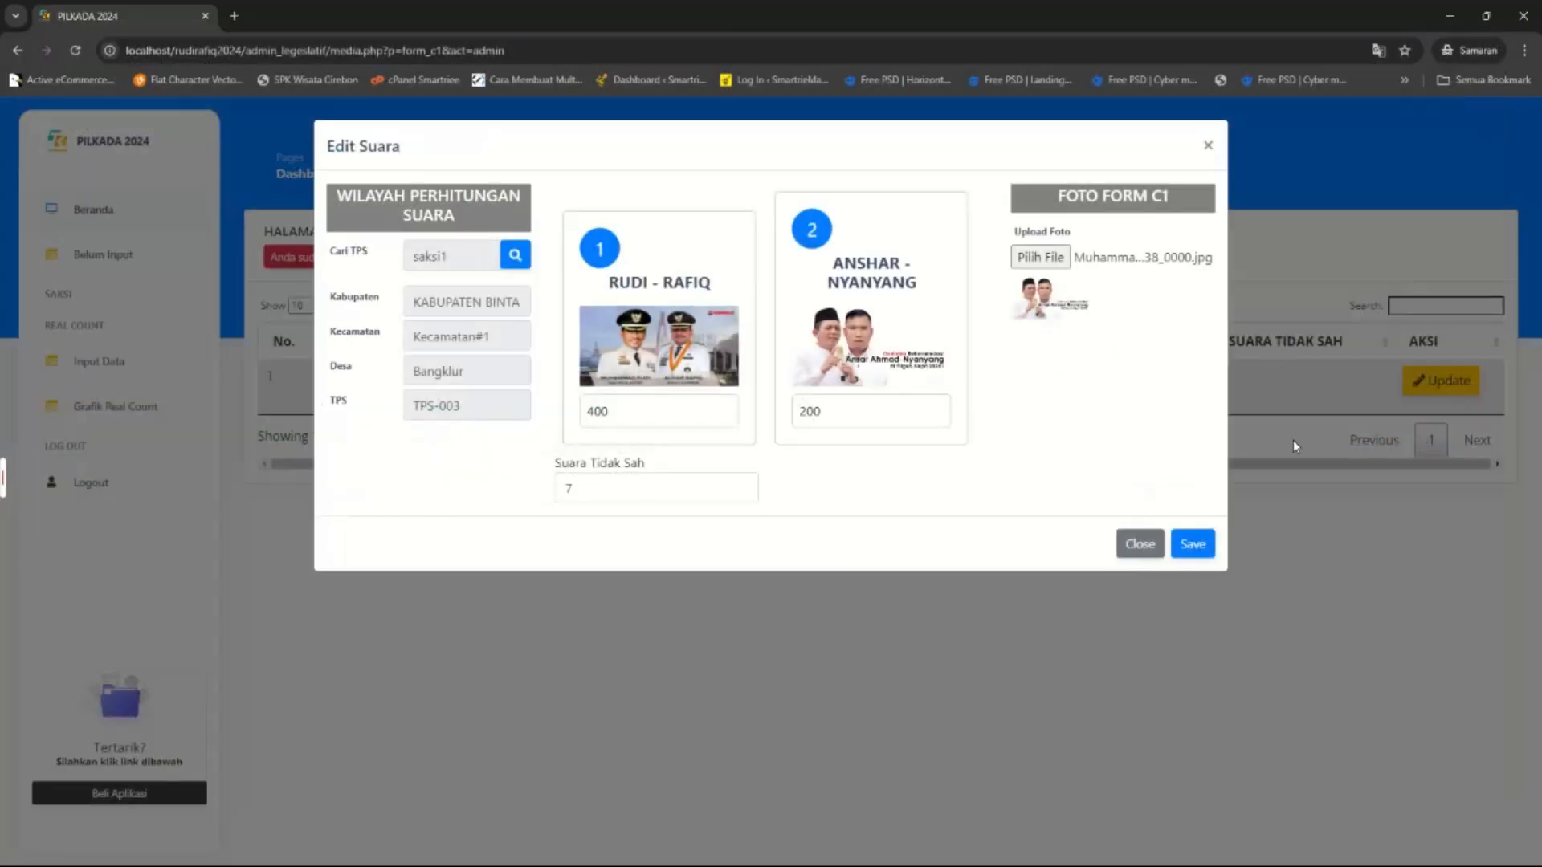
{"action": "left_click_drag", "start_coordinate": [585, 488], "coordinate": [546, 480]}
{"action": "type", "text": "20"}
{"action": "left_click", "coordinate": [1193, 543]}
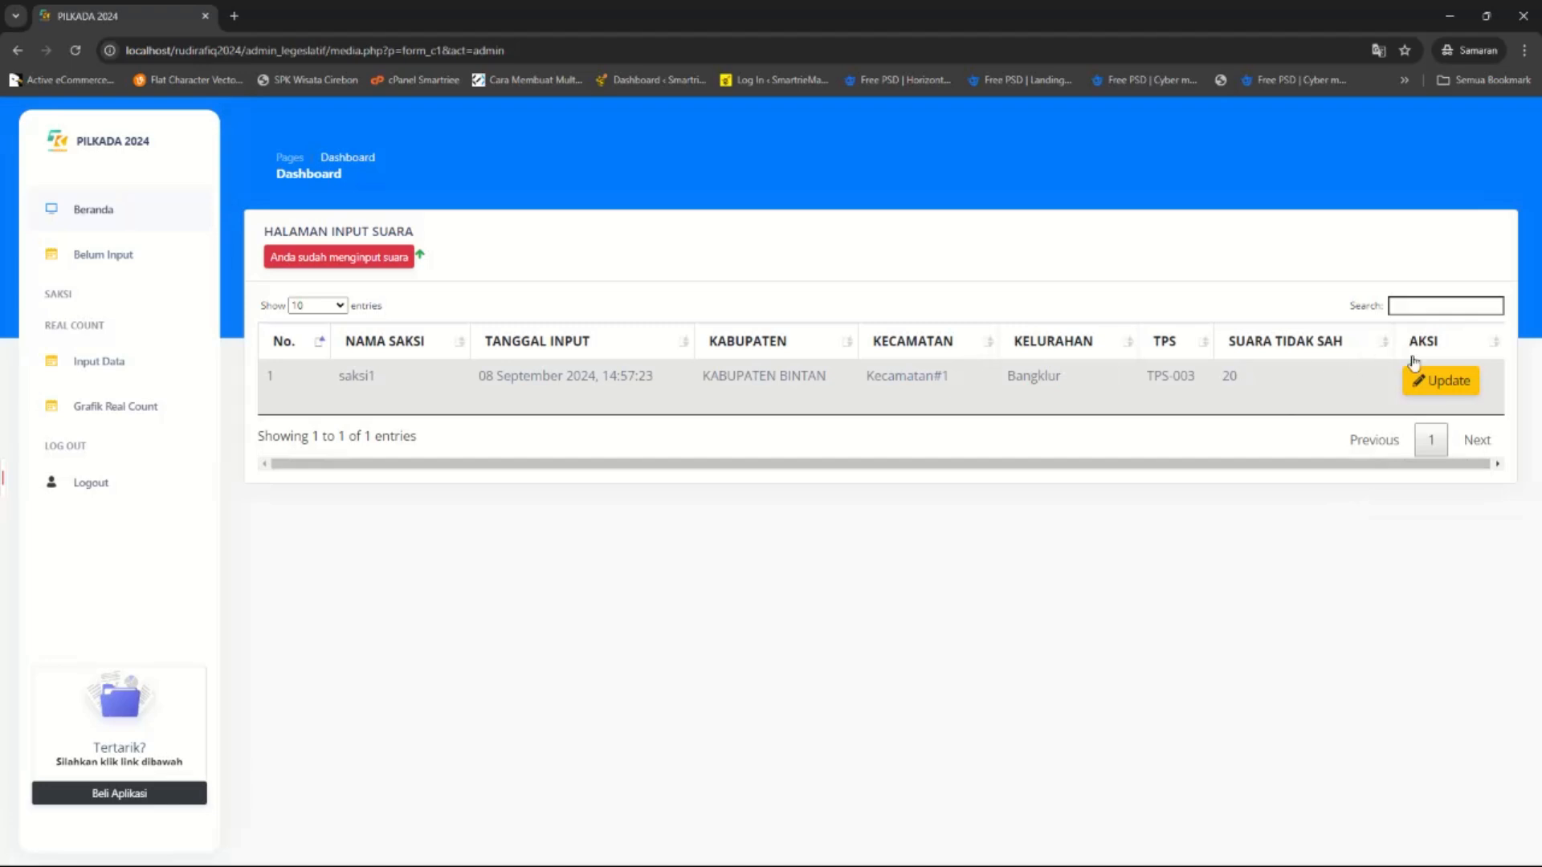
Reopen the TPS-003 record to verify the saved values, close it, and log out.
{"action": "left_click", "coordinate": [1420, 374]}
{"action": "left_click_drag", "start_coordinate": [577, 411], "coordinate": [872, 424]}
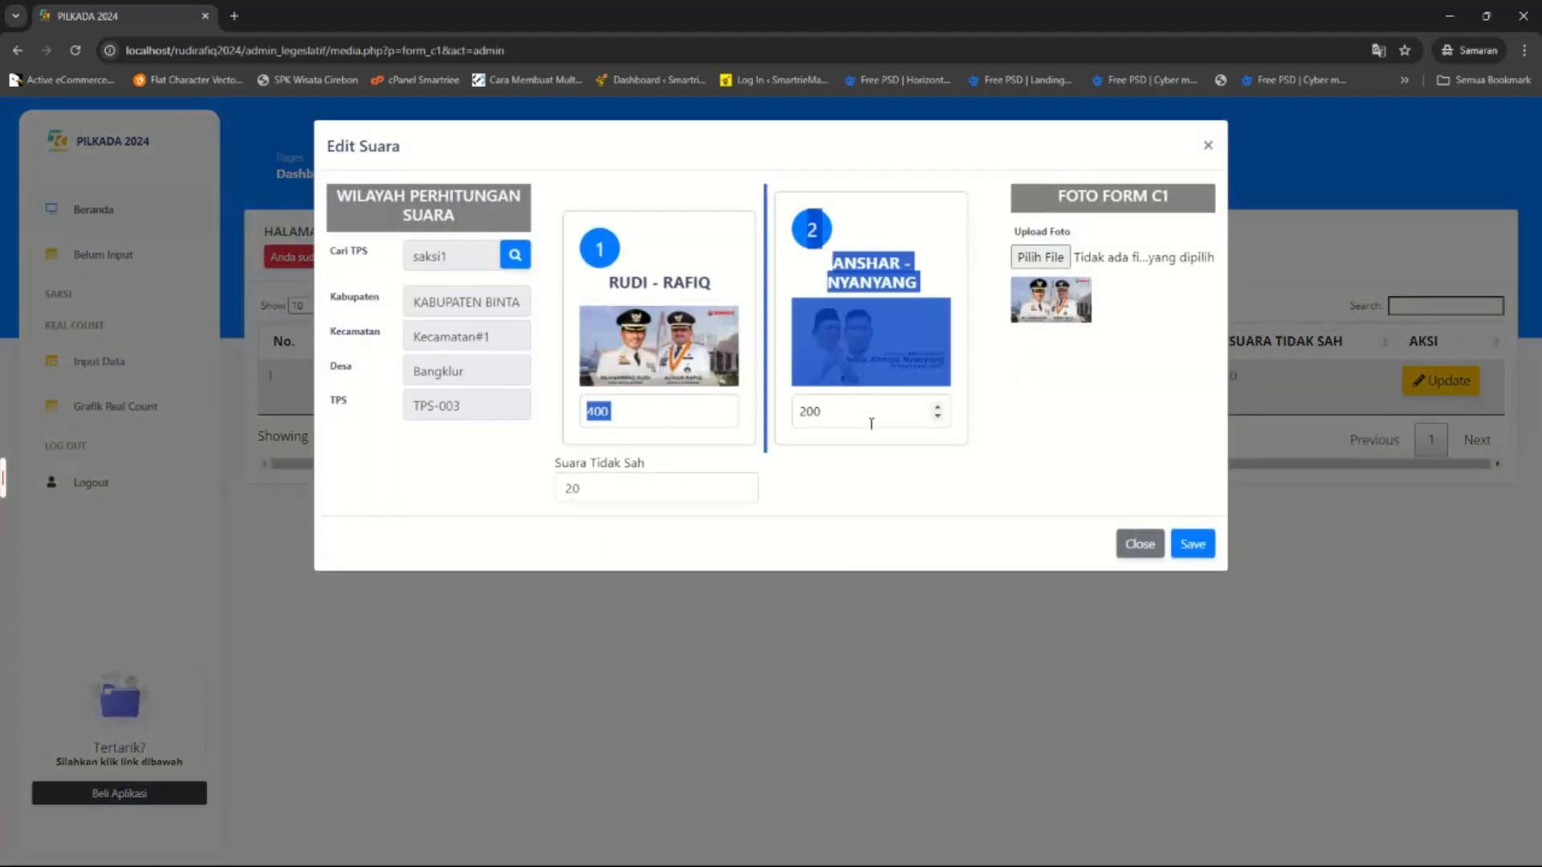
{"action": "left_click", "coordinate": [1141, 544]}
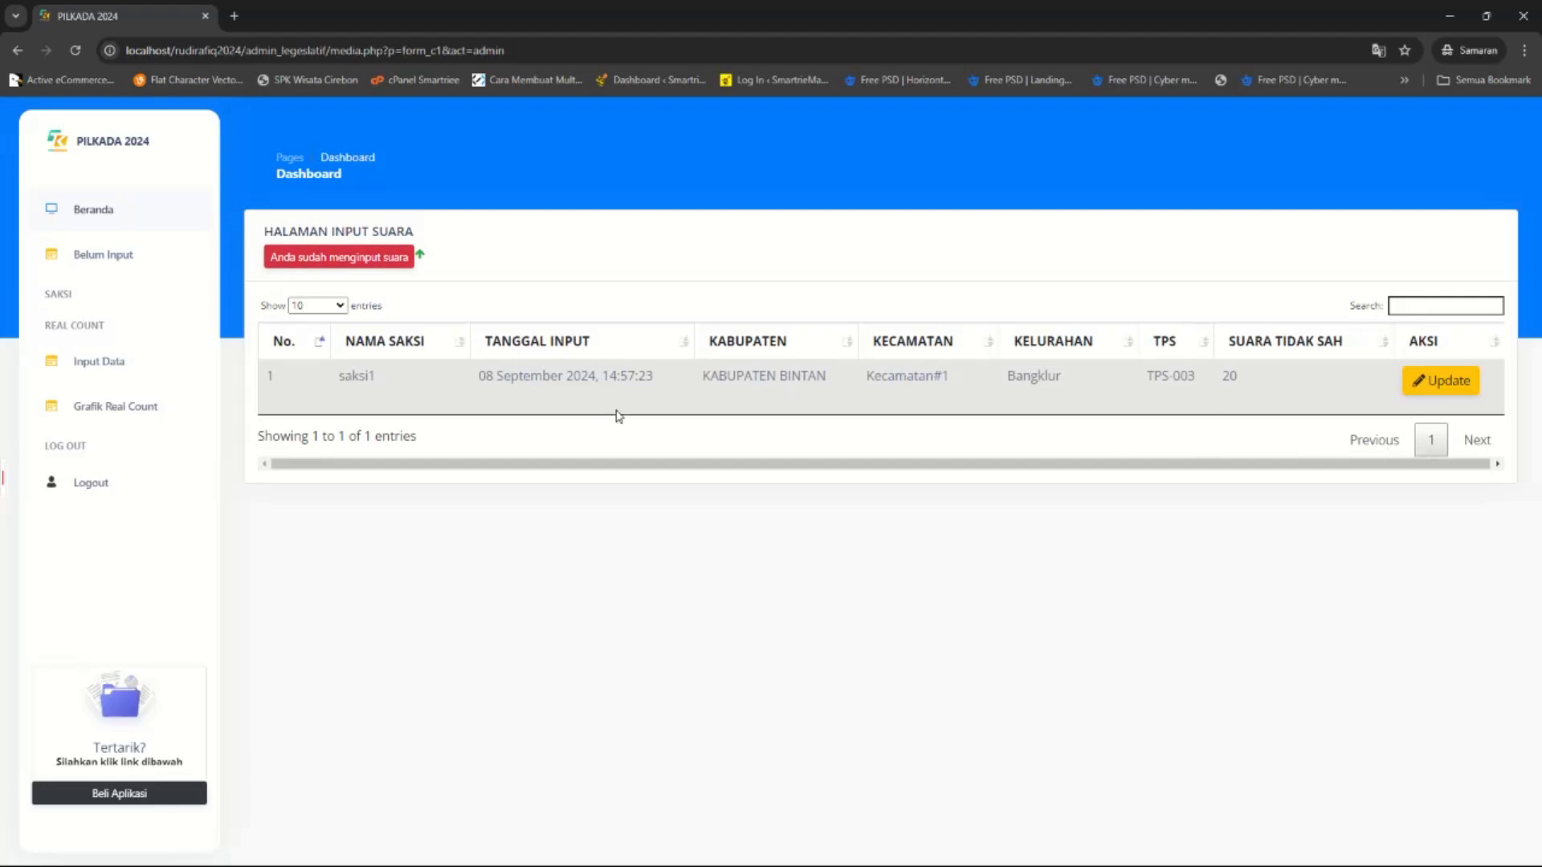
{"action": "left_click", "coordinate": [90, 492]}
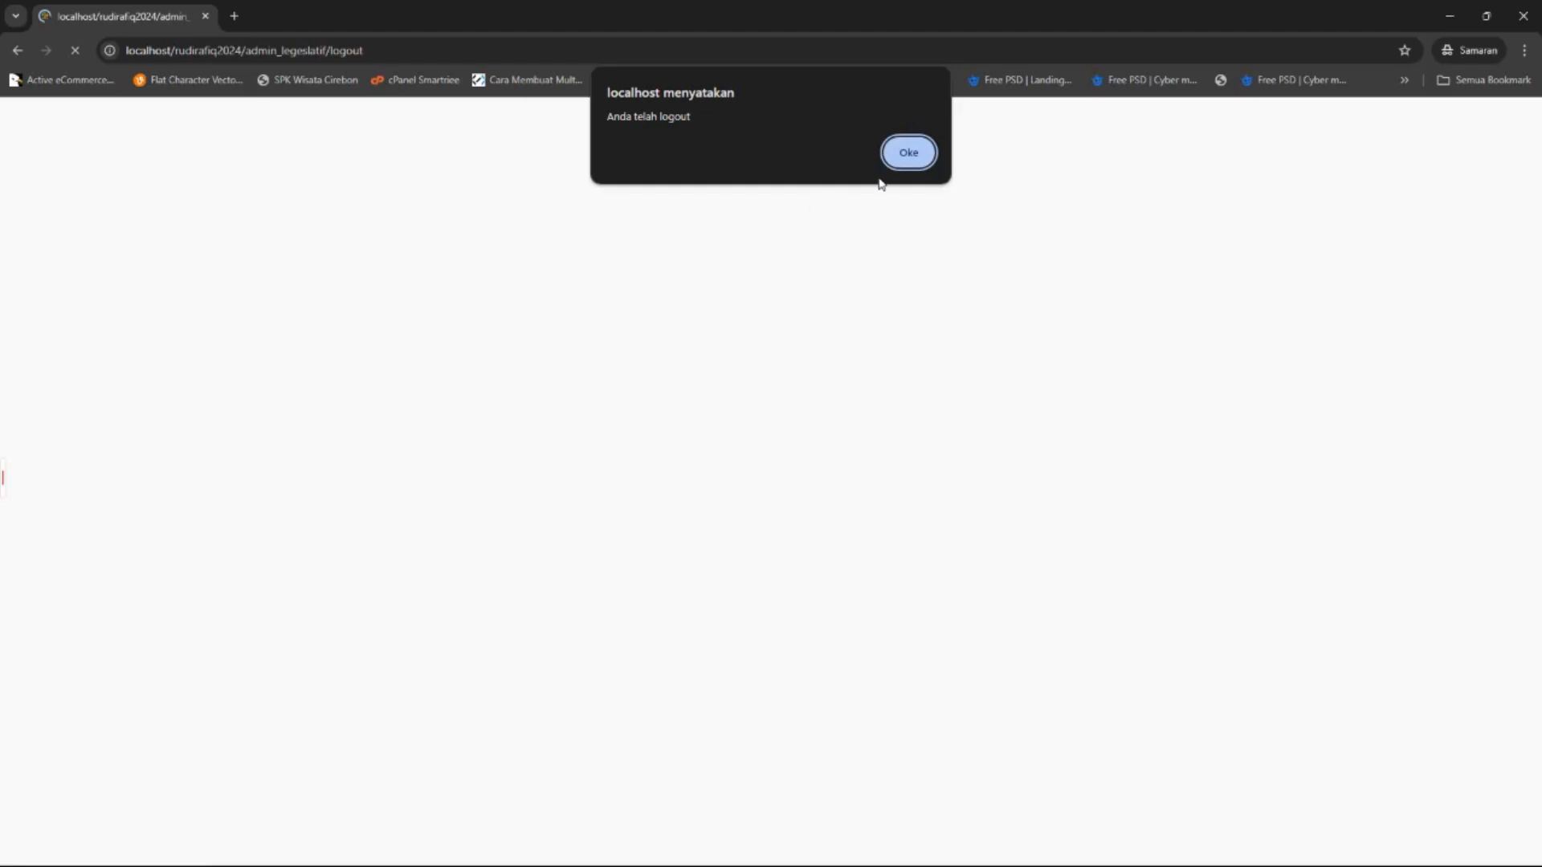
Start a new TPS-0410 entry with 300 votes for RUDI - RAFIQ and 100 for ANSHAR - NYANYANG.
{"action": "left_click", "coordinate": [901, 153]}
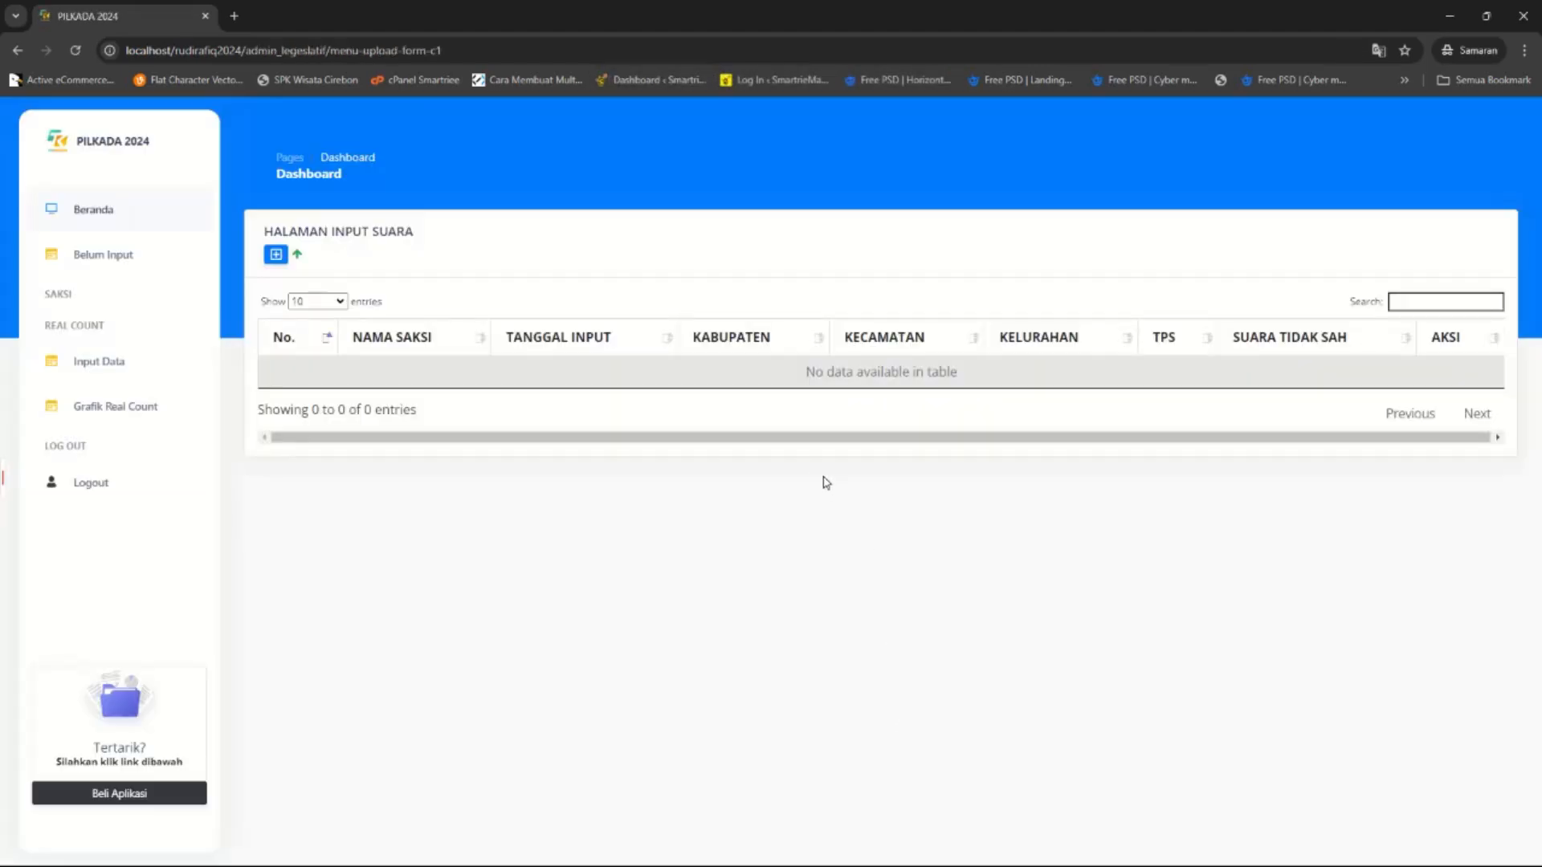
{"action": "left_click", "coordinate": [277, 255]}
{"action": "left_click", "coordinate": [651, 395]}
{"action": "type", "text": "300"}
{"action": "left_click", "coordinate": [795, 416]}
{"action": "type", "text": "200"}
{"action": "key", "text": "ctrl+a"}
{"action": "type", "text": "100"}
Set 10 invalid votes, attach ANSAR.jpg as the C1 photo, and save the entry.
{"action": "left_click", "coordinate": [739, 497]}
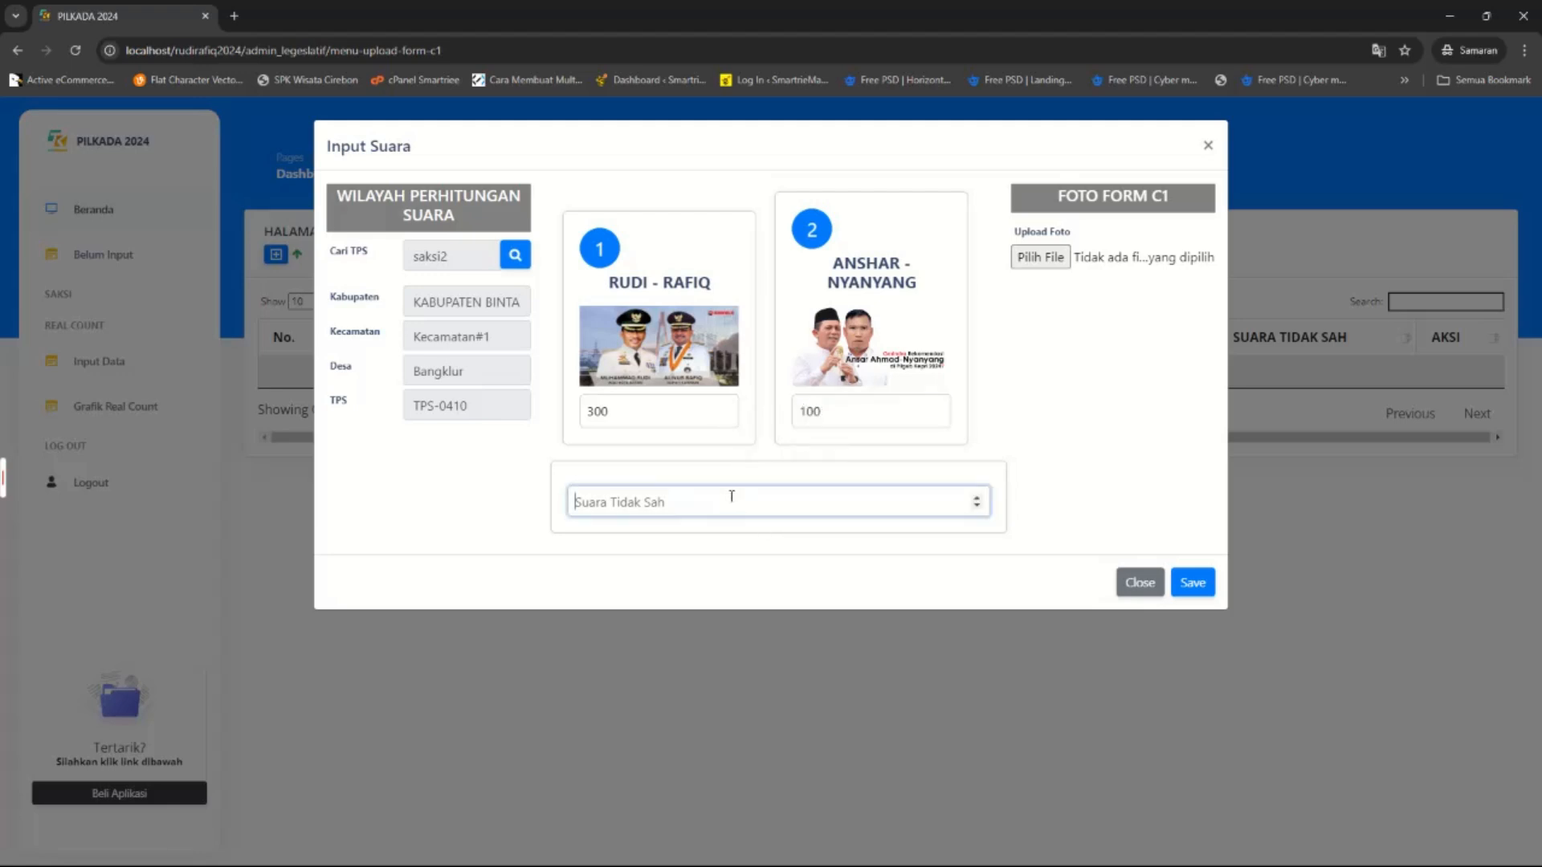
{"action": "type", "text": "10"}
{"action": "left_click", "coordinate": [1050, 257]}
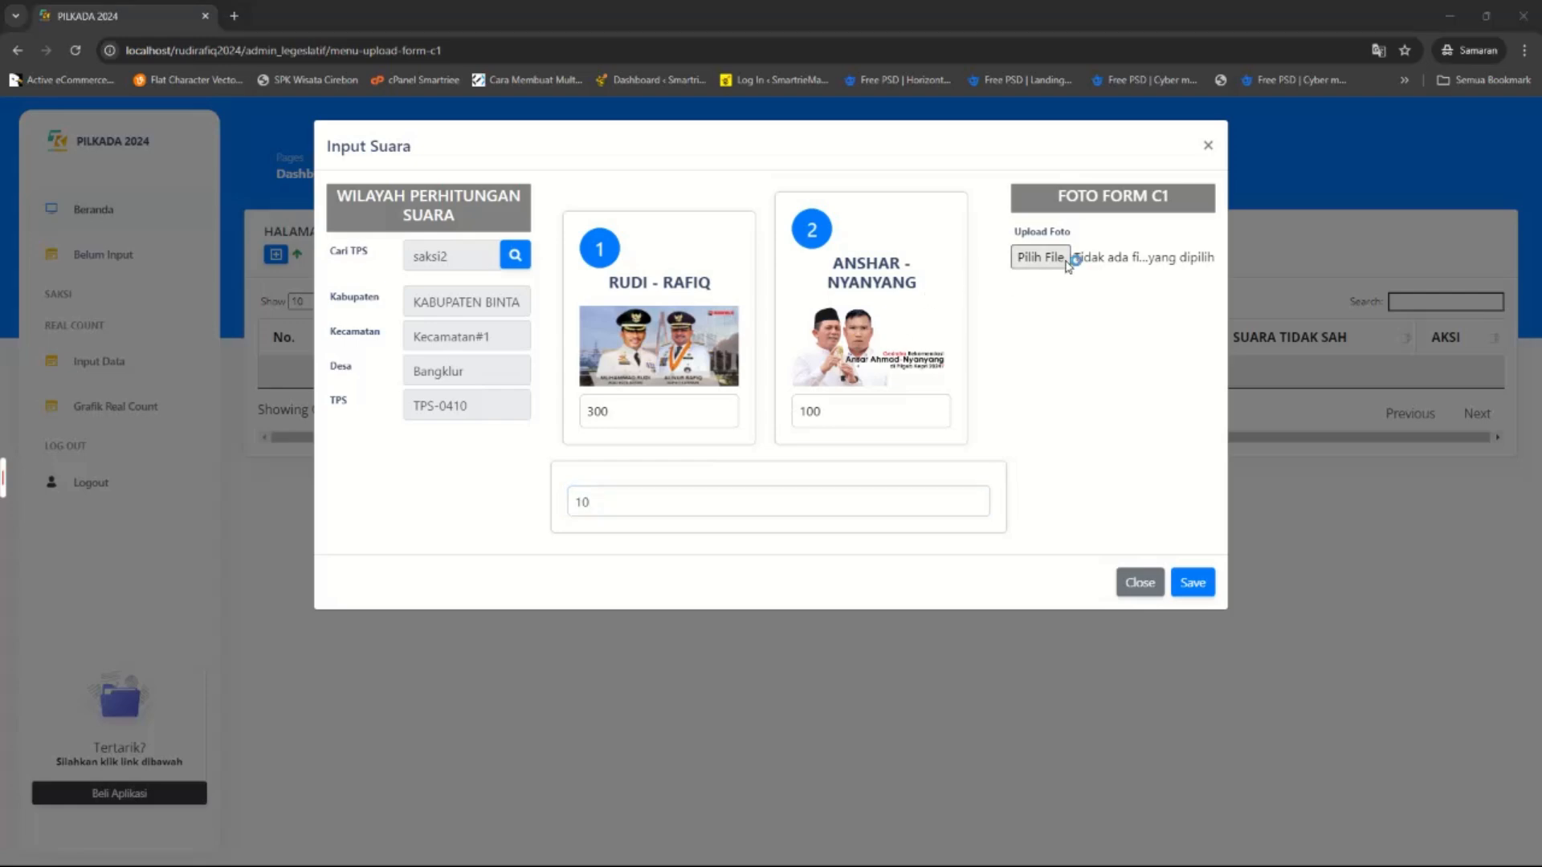
{"action": "double_click", "coordinate": [188, 567]}
{"action": "left_click", "coordinate": [1194, 582]}
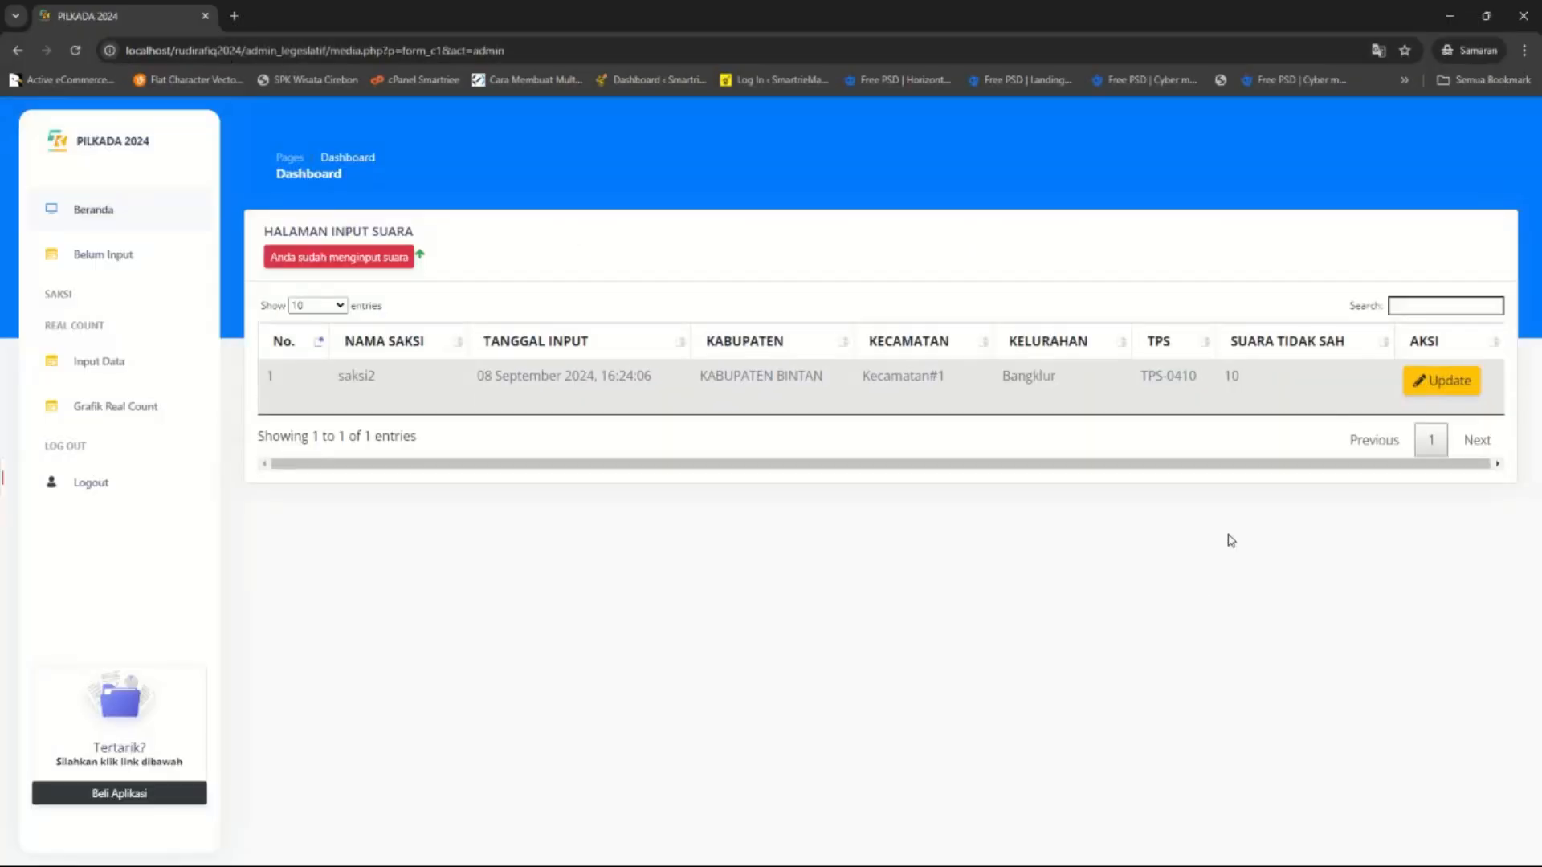
Reopen the saved TPS-0410 entry to confirm 300 votes, close it, and log out.
{"action": "left_click_drag", "start_coordinate": [1318, 396], "coordinate": [436, 419]}
{"action": "left_click", "coordinate": [509, 547]}
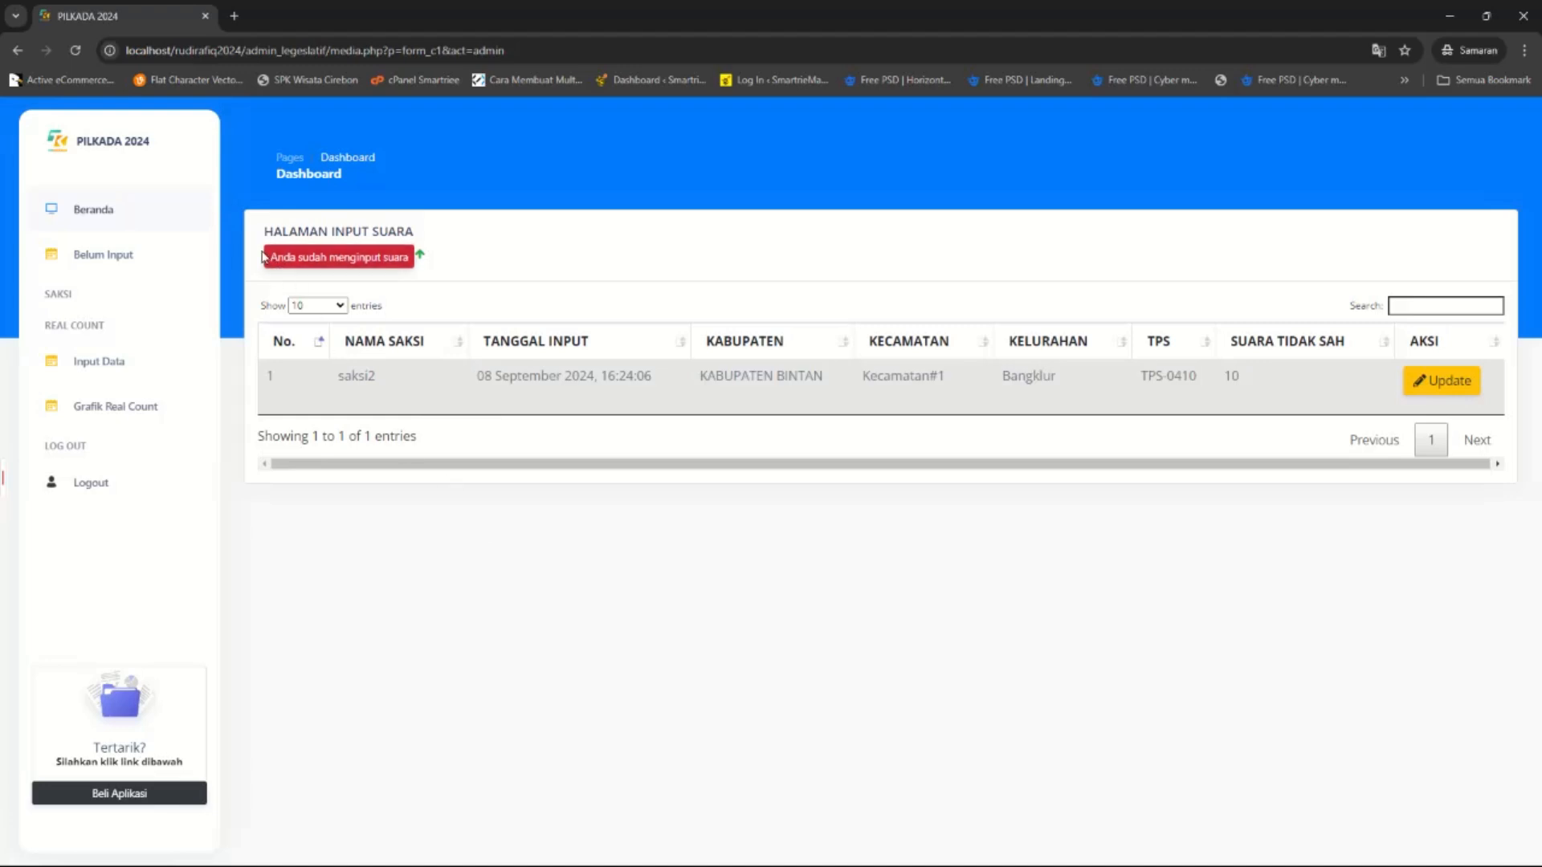
{"action": "left_click", "coordinate": [1424, 371]}
{"action": "double_click", "coordinate": [657, 406]}
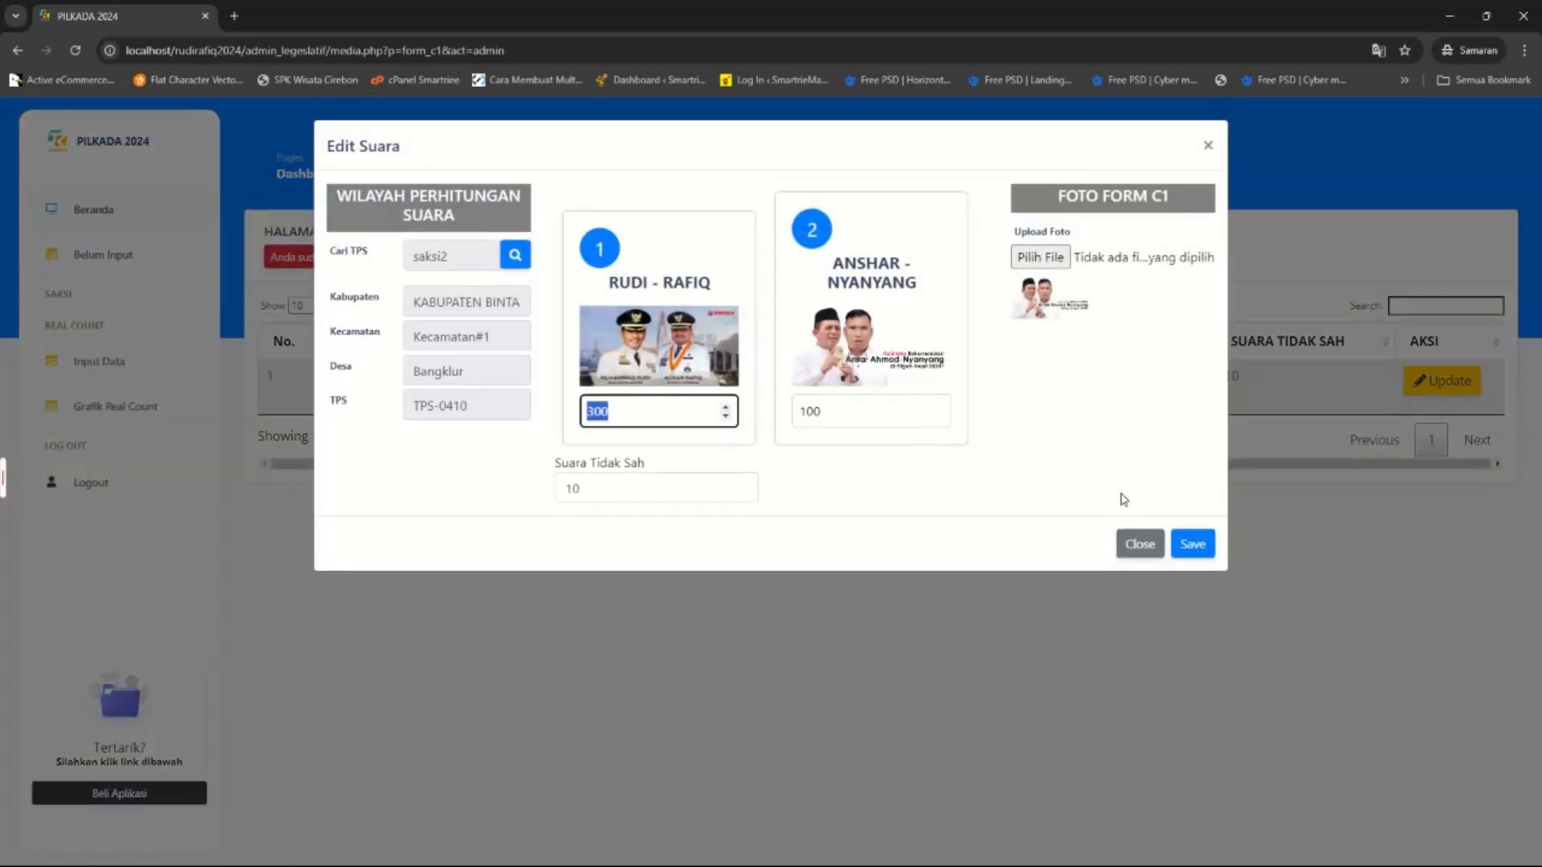
{"action": "left_click", "coordinate": [1135, 548]}
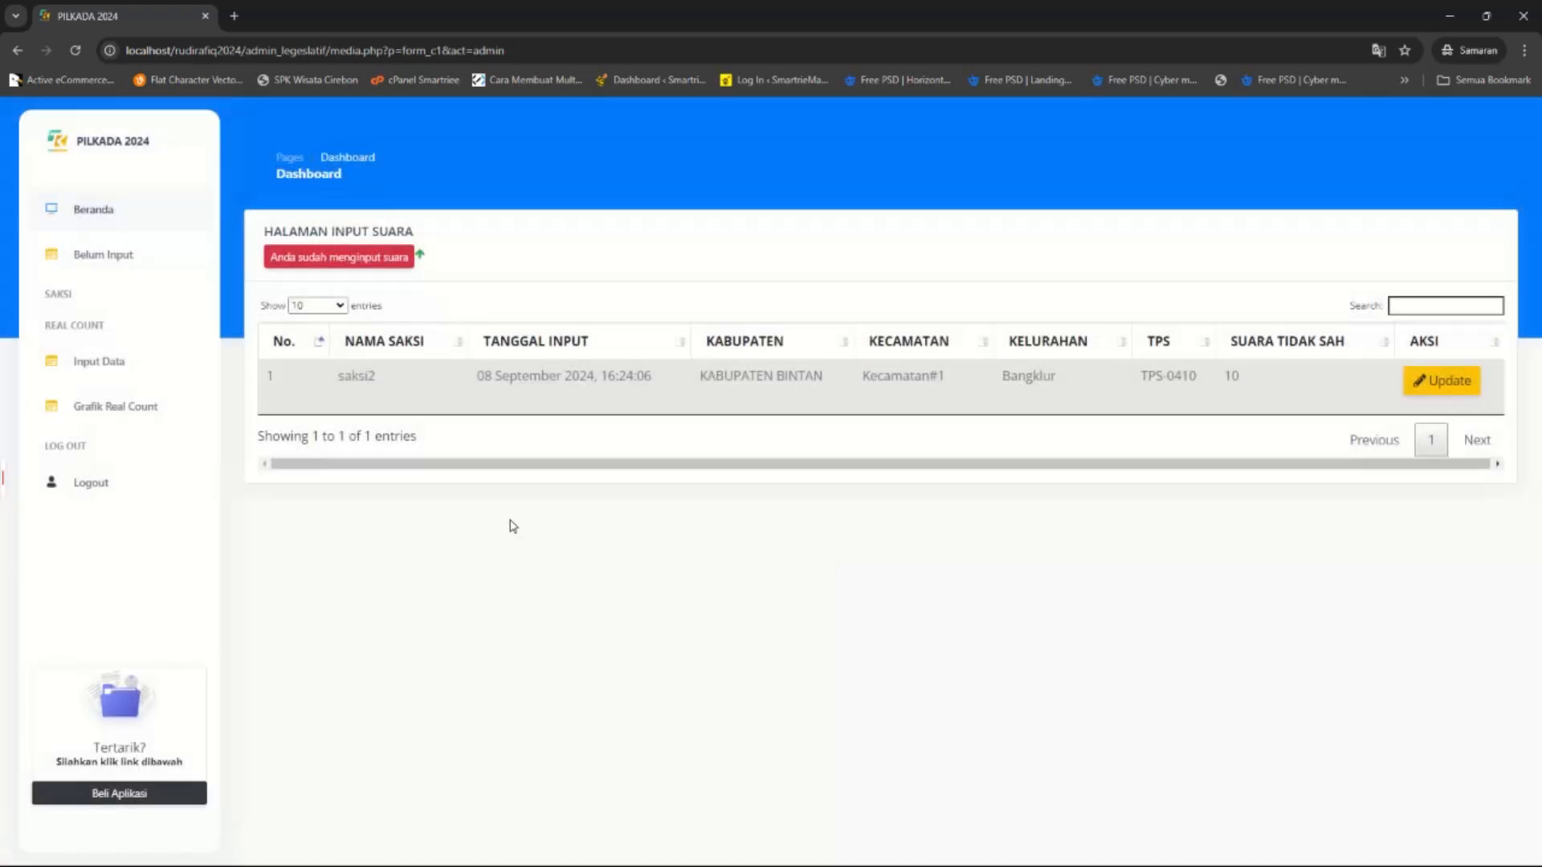
{"action": "left_click", "coordinate": [76, 495]}
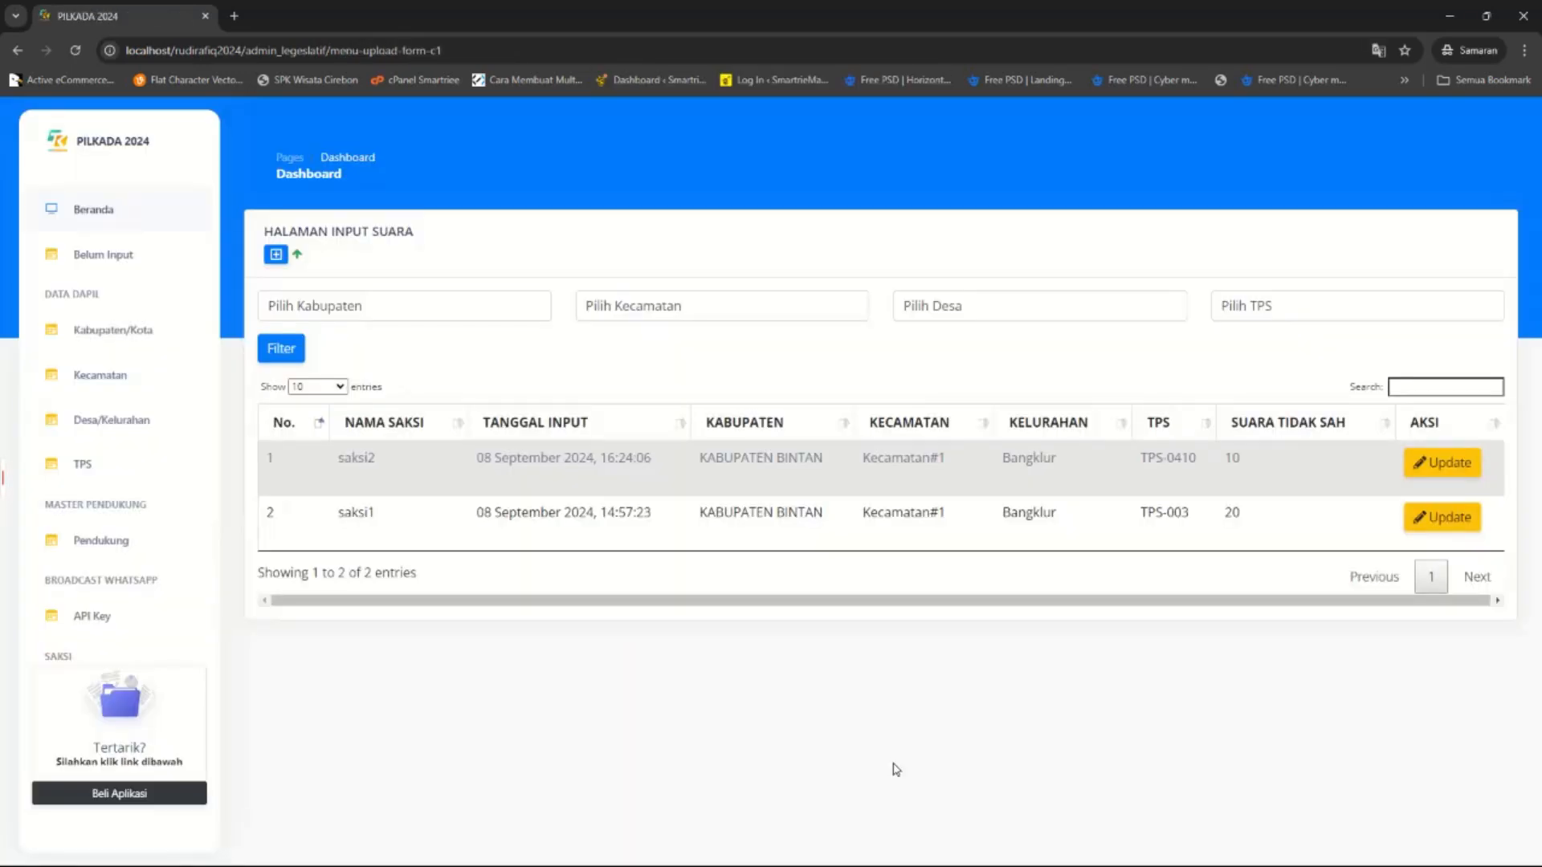
View the Grafik Real Count recap with Kabupaten Bintan at 700 to 300, then return to Beranda.
{"action": "left_click_drag", "start_coordinate": [267, 459], "coordinate": [1285, 534]}
{"action": "left_click", "coordinate": [1295, 550]}
{"action": "scroll", "coordinate": [151, 503], "scroll_direction": "down", "scroll_amount": 4}
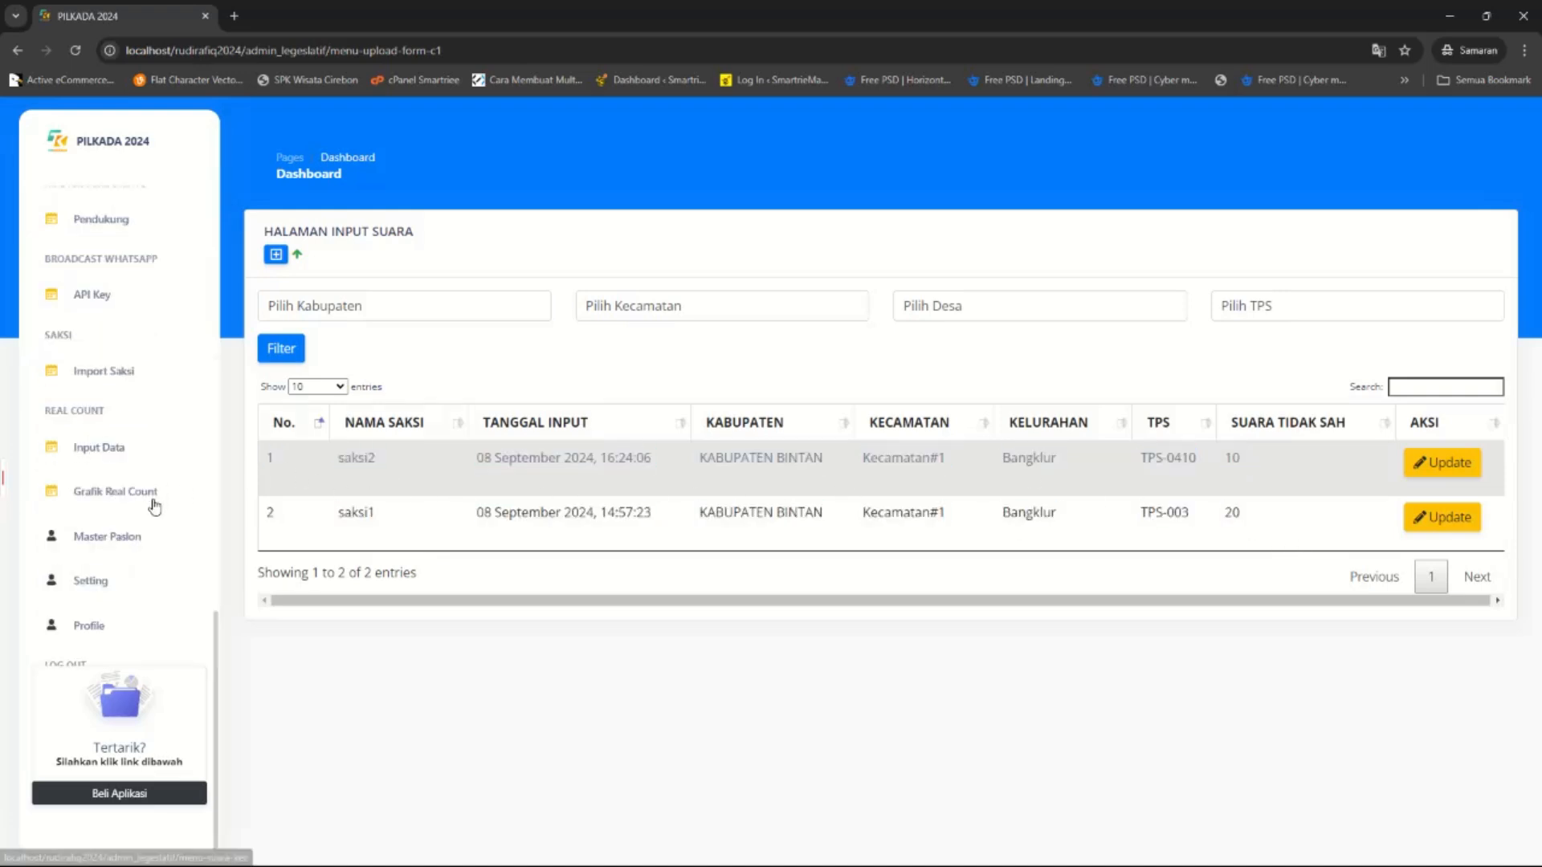
{"action": "left_click", "coordinate": [127, 545]}
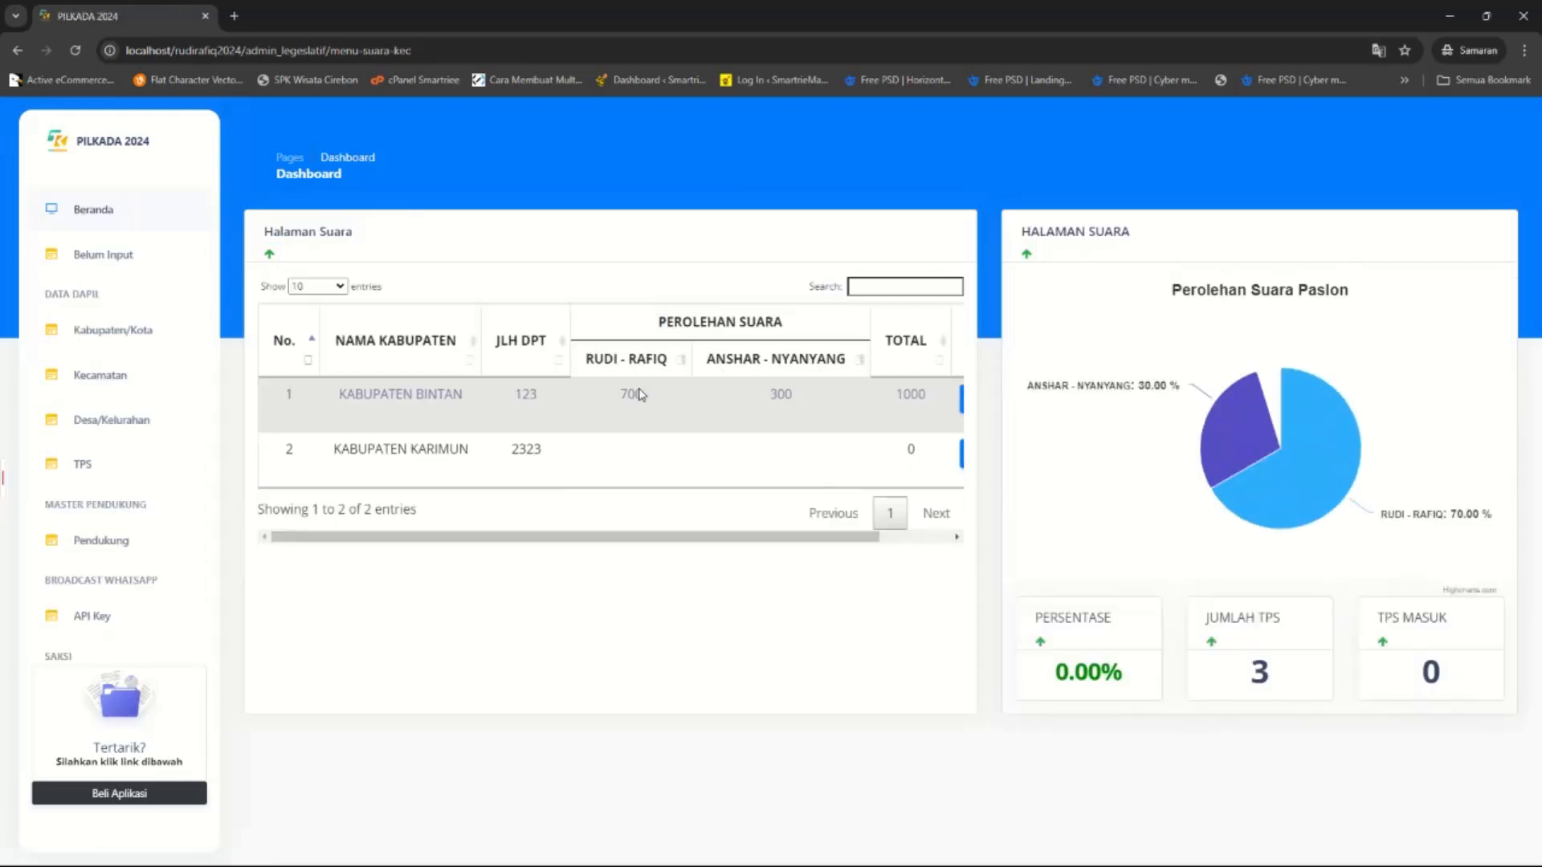
{"action": "left_click_drag", "start_coordinate": [596, 524], "coordinate": [715, 522]}
{"action": "left_click", "coordinate": [783, 436]}
{"action": "left_click", "coordinate": [127, 217]}
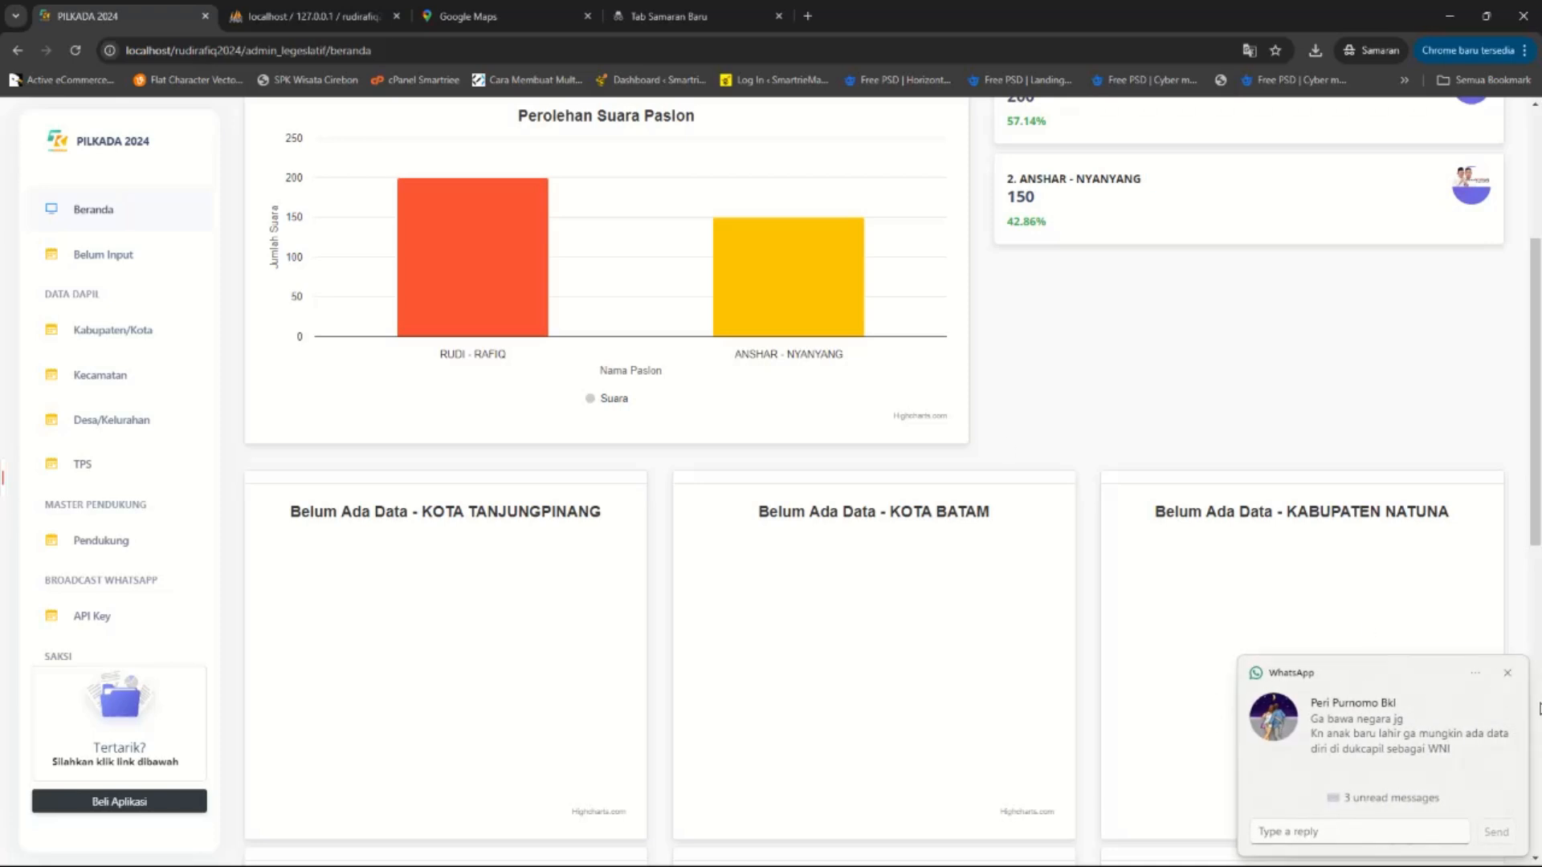
{"action": "left_click", "coordinate": [1508, 675]}
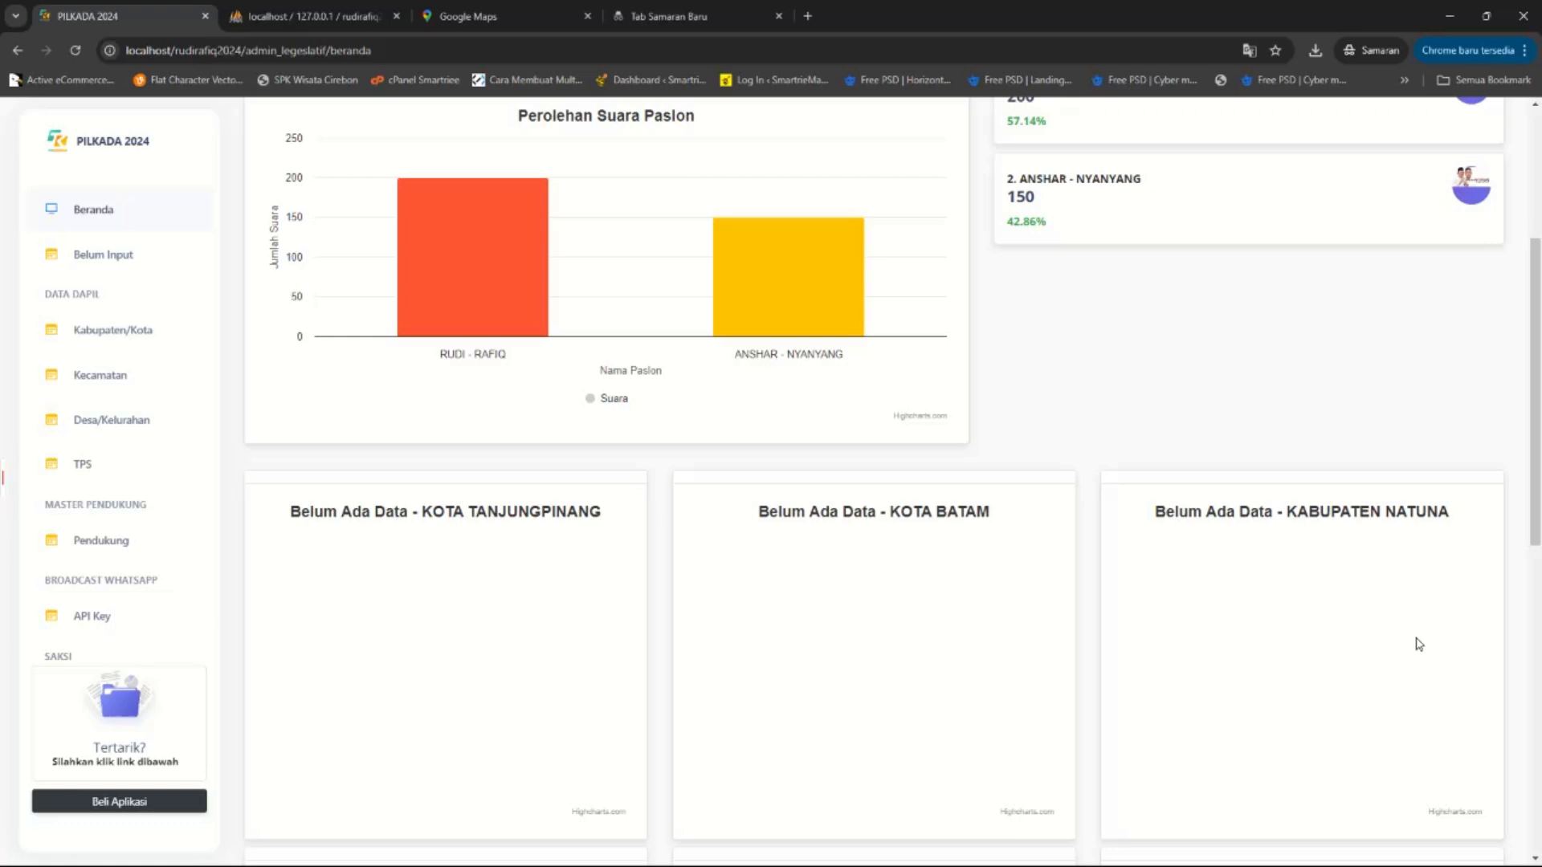
Scroll the dashboard to the top and close the WhatsApp popup, revealing the 200 vs 150 chart.
{"action": "scroll", "coordinate": [1538, 363], "scroll_direction": "up", "scroll_amount": 4}
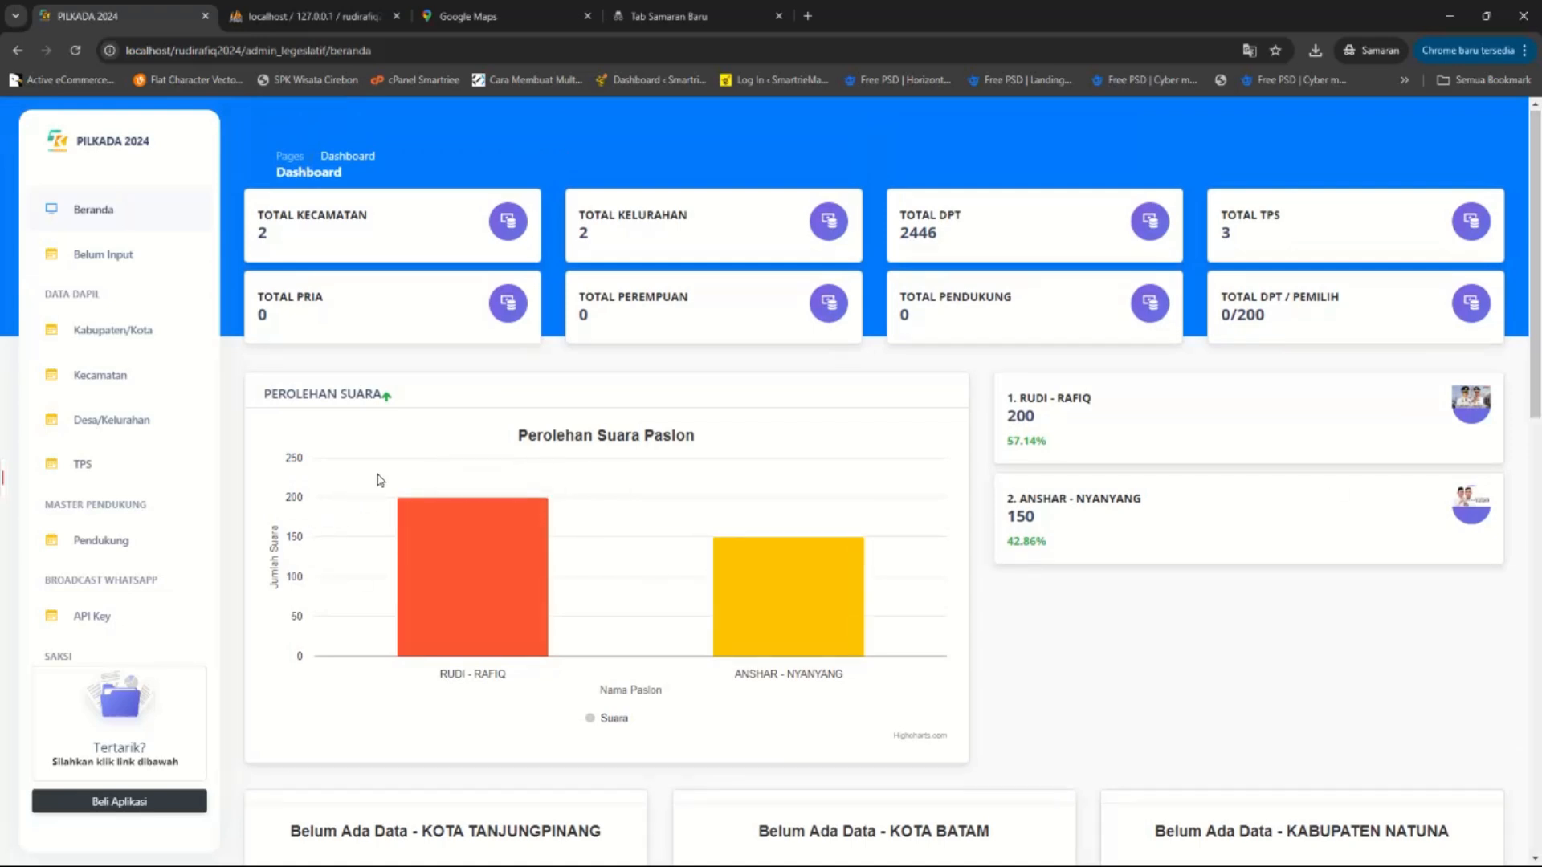
{"action": "mouse_move", "coordinate": [1162, 853]}
{"action": "left_click", "coordinate": [1107, 848]}
{"action": "left_click", "coordinate": [763, 377]}
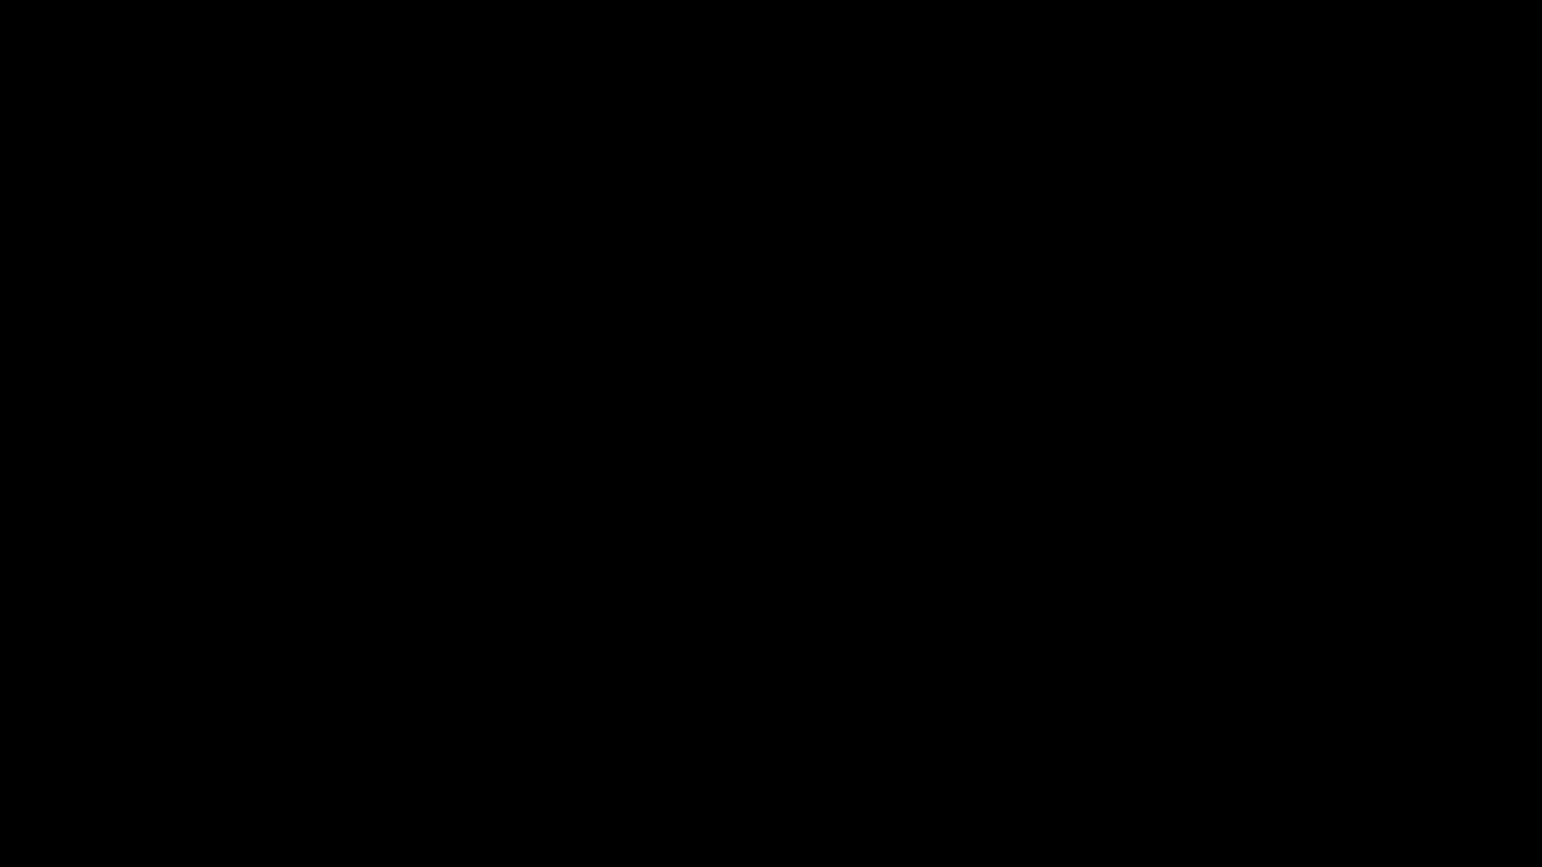